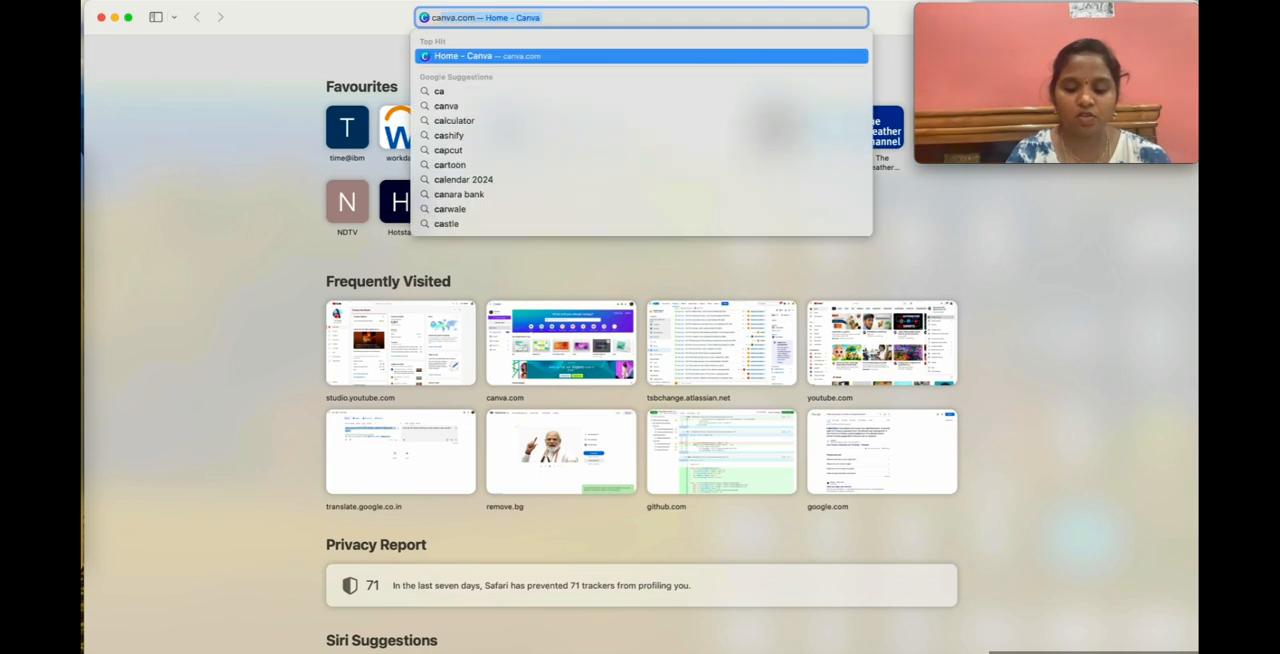
# Open canva.com and create a blank YouTube Thumbnail design of 1280 × 720 px from the suggested design types.
pyautogui.press('Return')
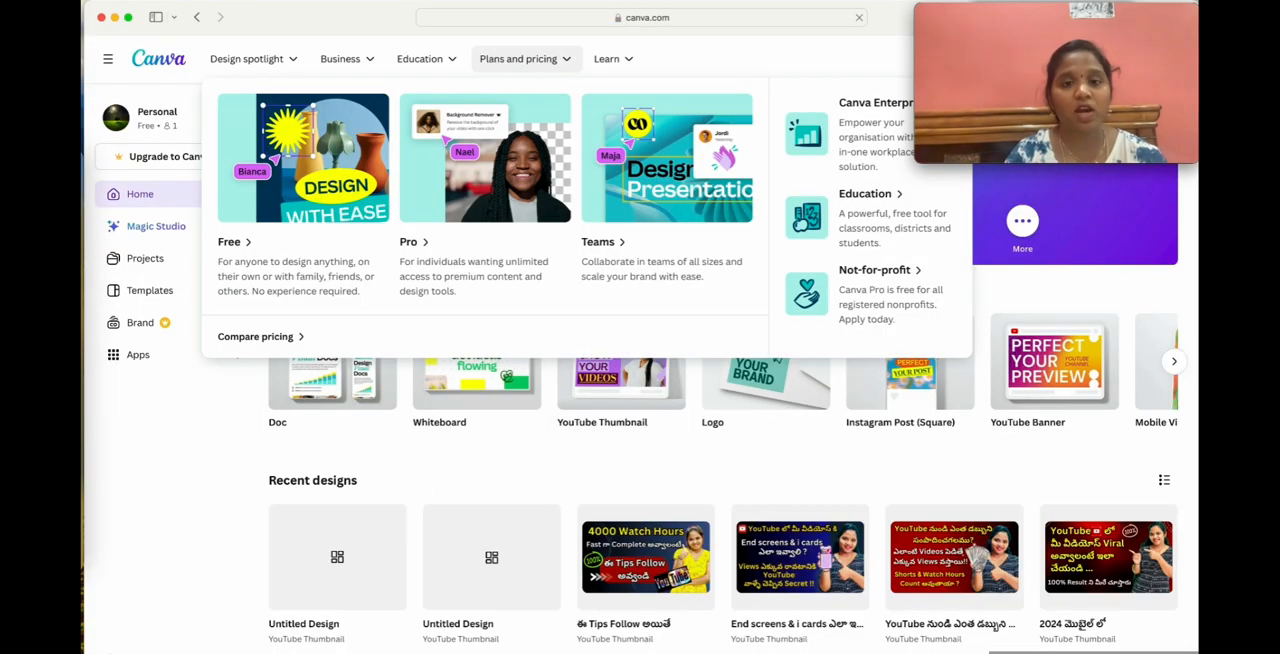
pyautogui.moveTo(425, 400)
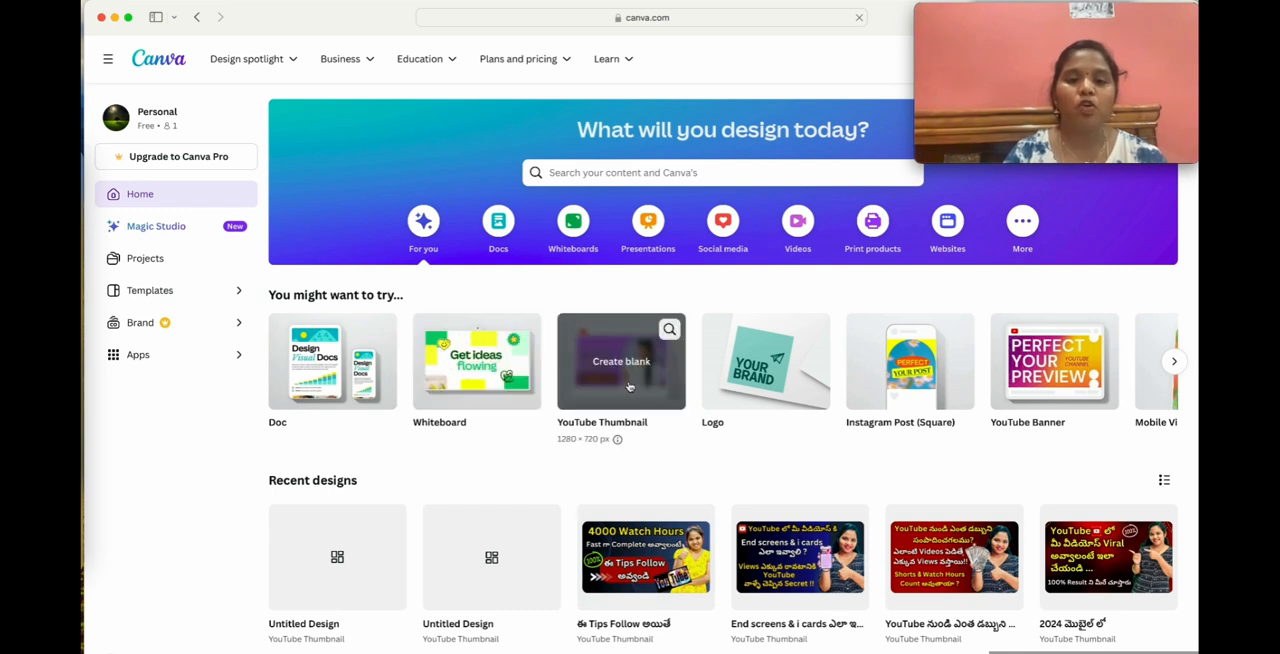
pyautogui.hscroll(3, 628, 386)
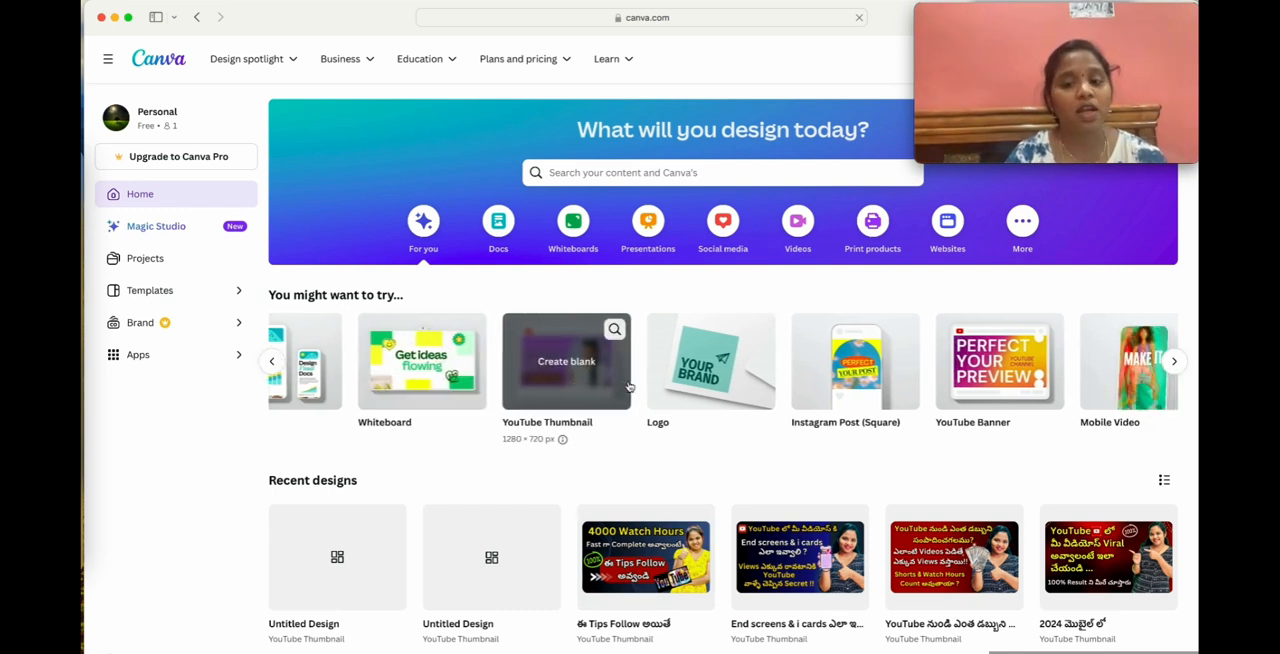
pyautogui.hscroll(3, 725, 379)
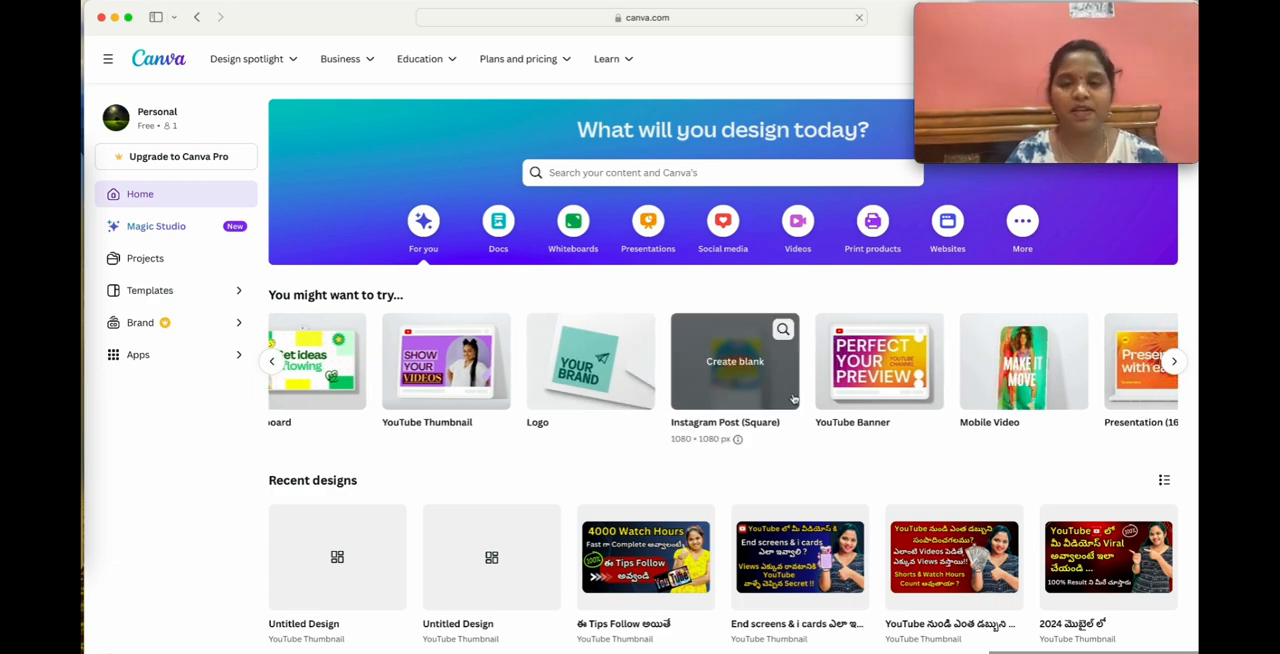
pyautogui.hscroll(4, 951, 352)
pyautogui.hscroll(4, 951, 352)
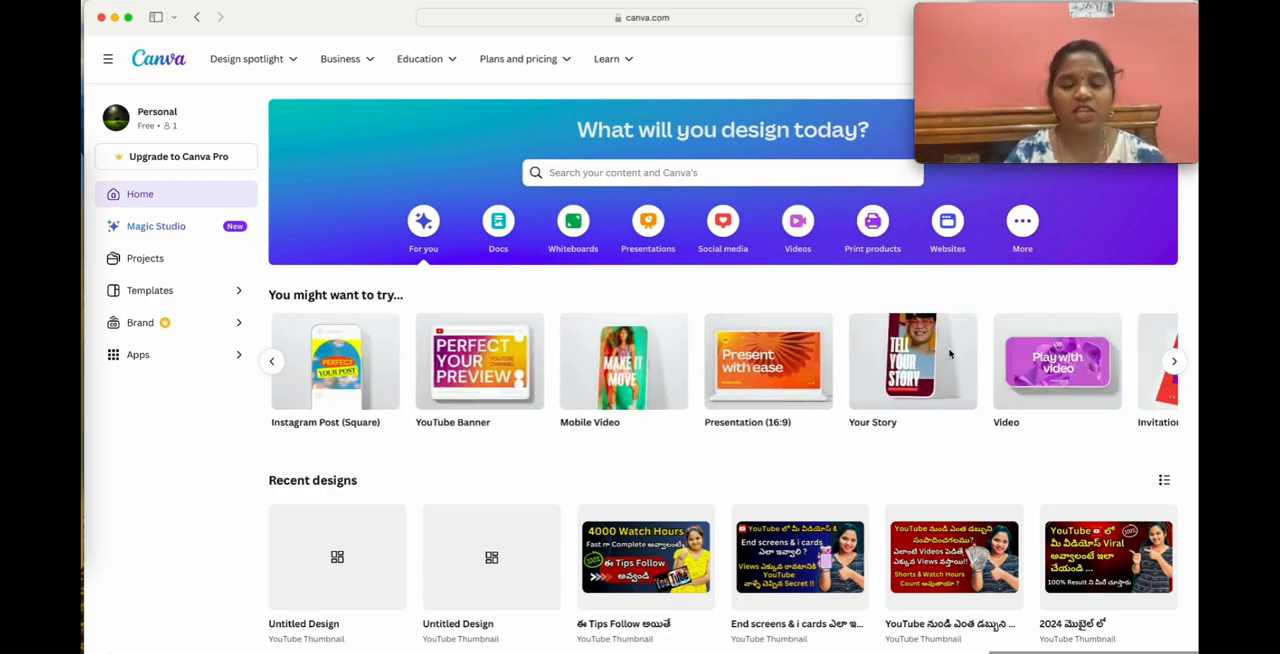
pyautogui.hscroll(-10, 1020, 355)
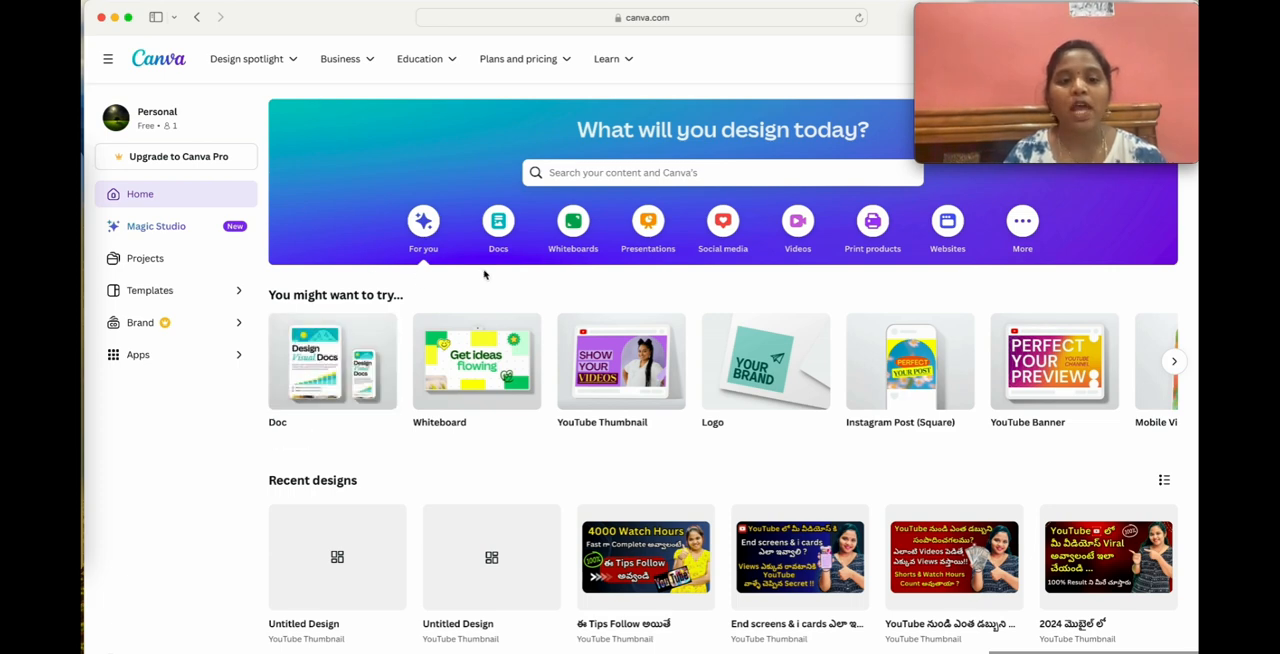
pyautogui.moveTo(636, 420)
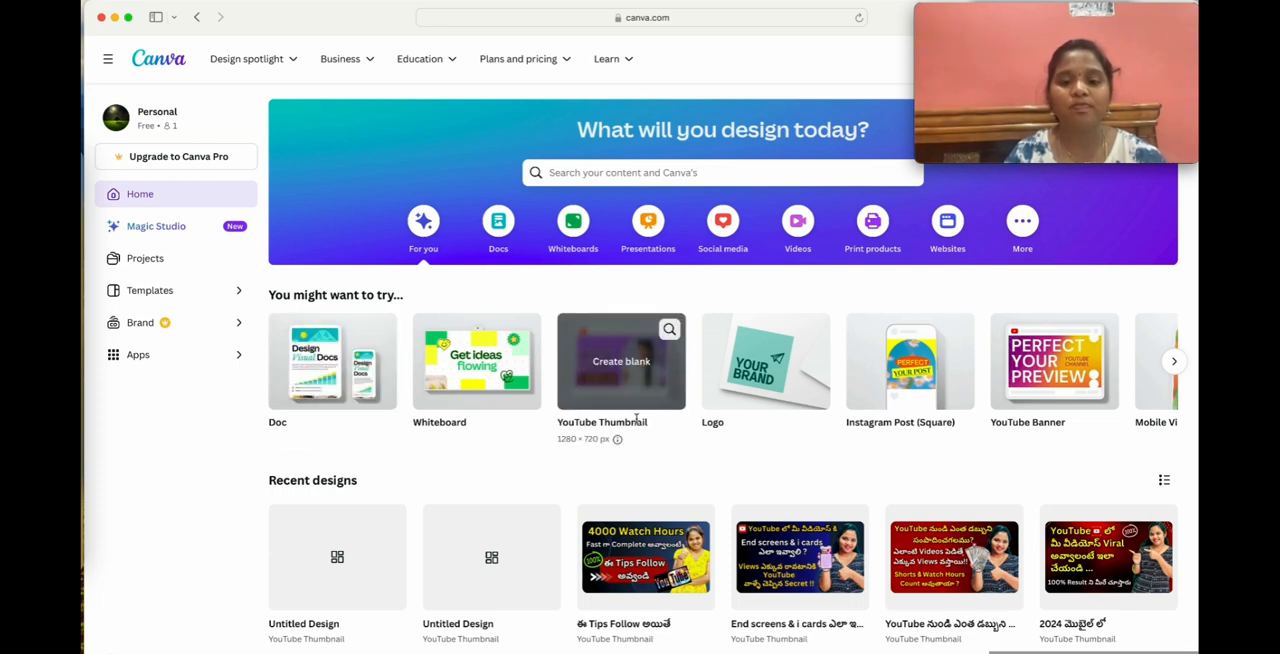
pyautogui.click(620, 358)
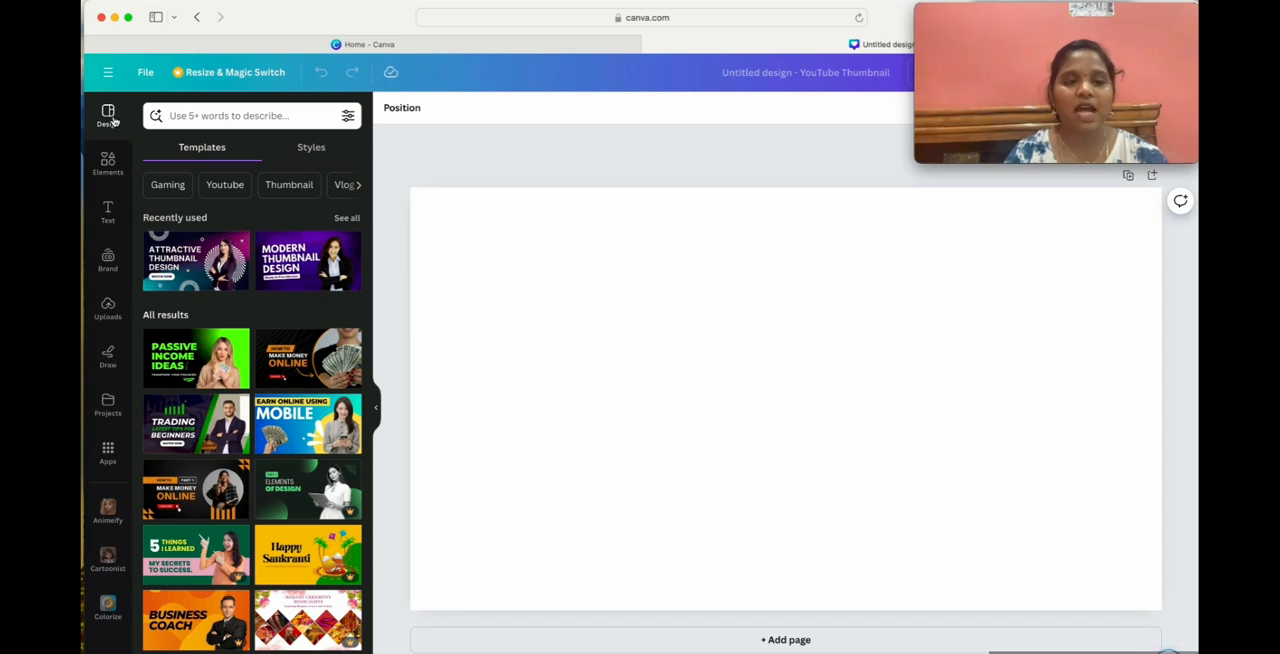
# Browse the YouTube thumbnail templates and search them for "cooking".
pyautogui.scroll(-5, 261, 413)
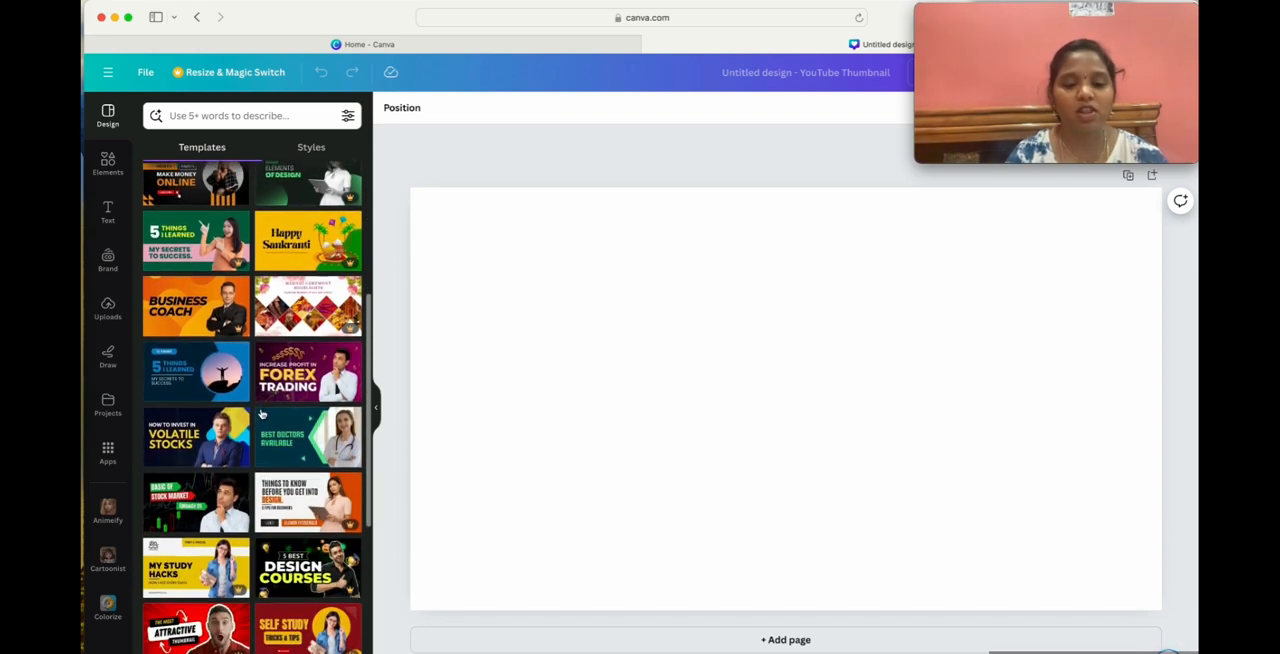
pyautogui.scroll(-3, 261, 413)
pyautogui.scroll(10, 209, 247)
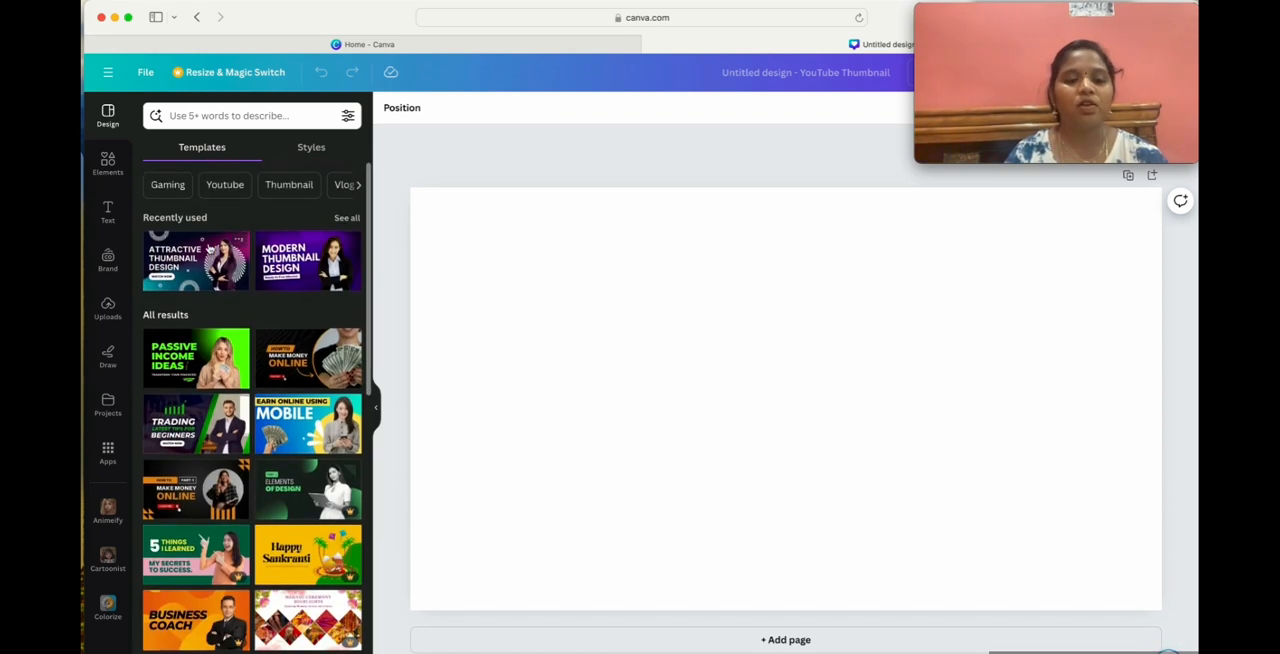
pyautogui.scroll(-2, 262, 483)
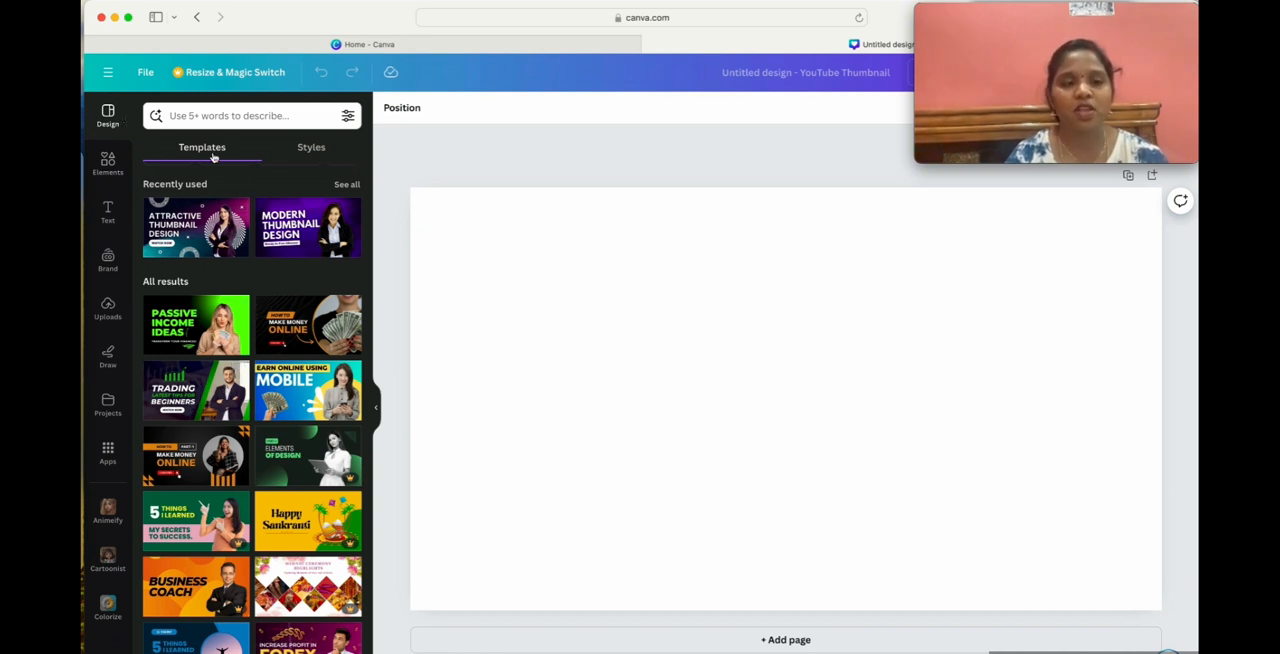
pyautogui.click(228, 116)
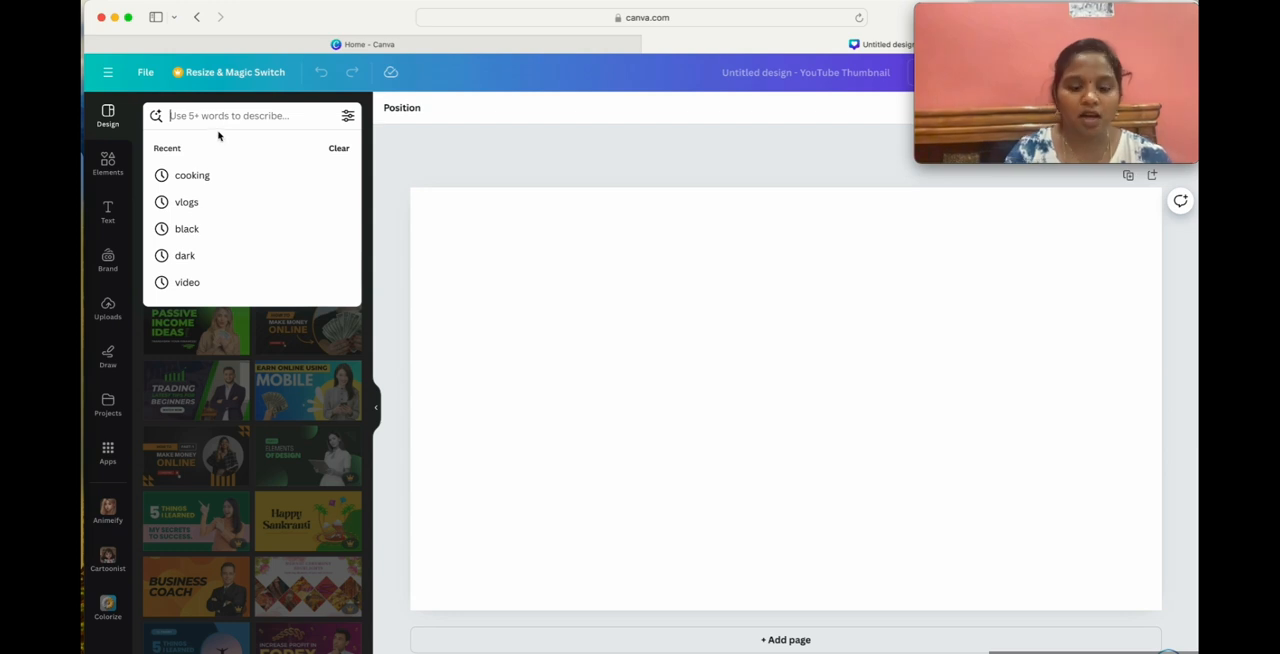
pyautogui.write('cooking')
pyautogui.press('Return')
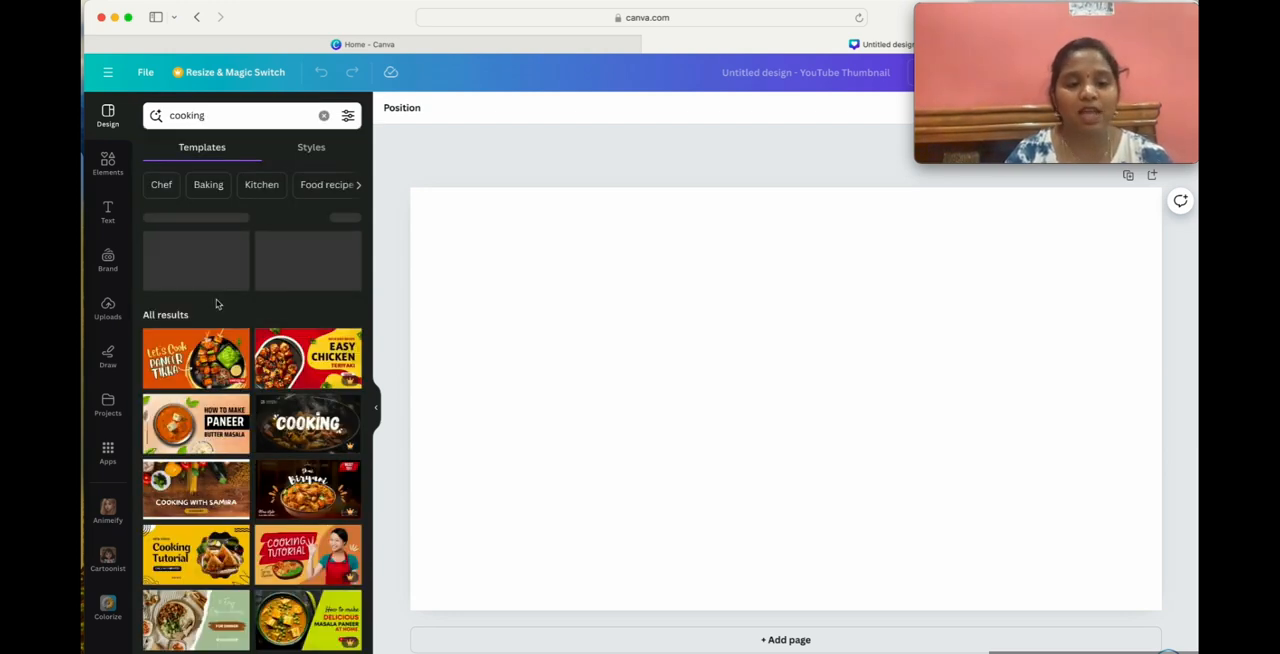
# Apply the "Let's Cook Paneer Tikka" template and replace it with the related "How to Cook Grilled Chicken Tikka" template.
pyautogui.scroll(-2, 227, 368)
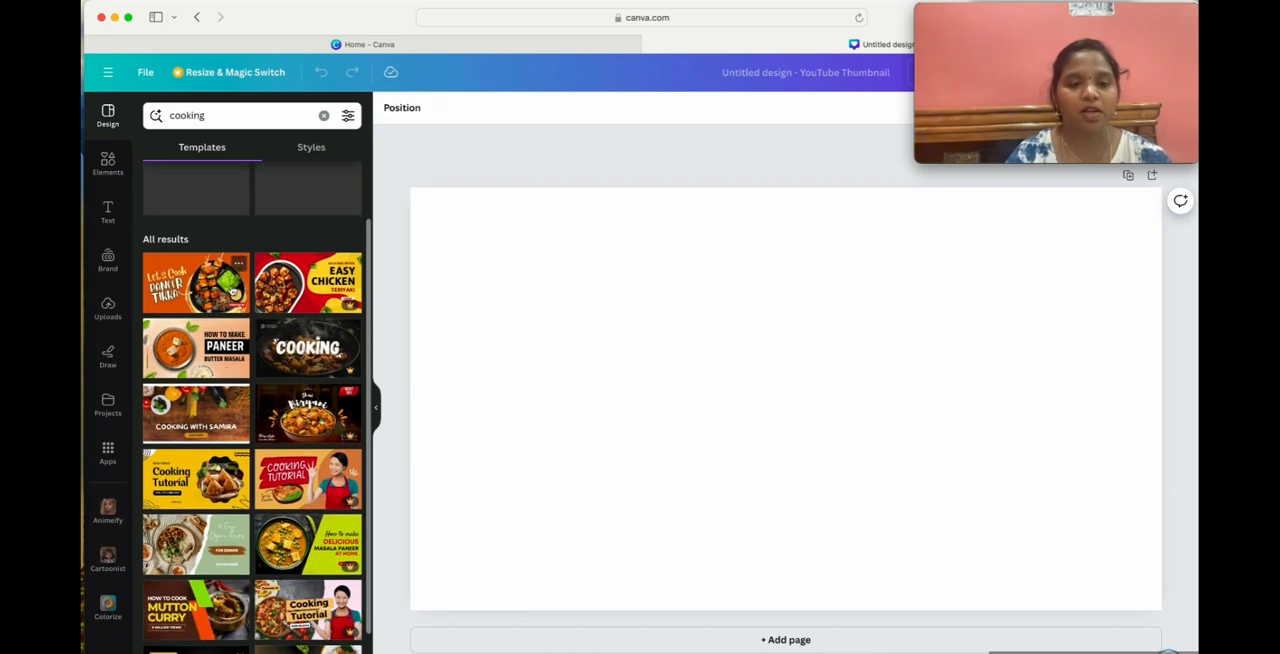
pyautogui.click(192, 293)
pyautogui.scroll(-1, 192, 296)
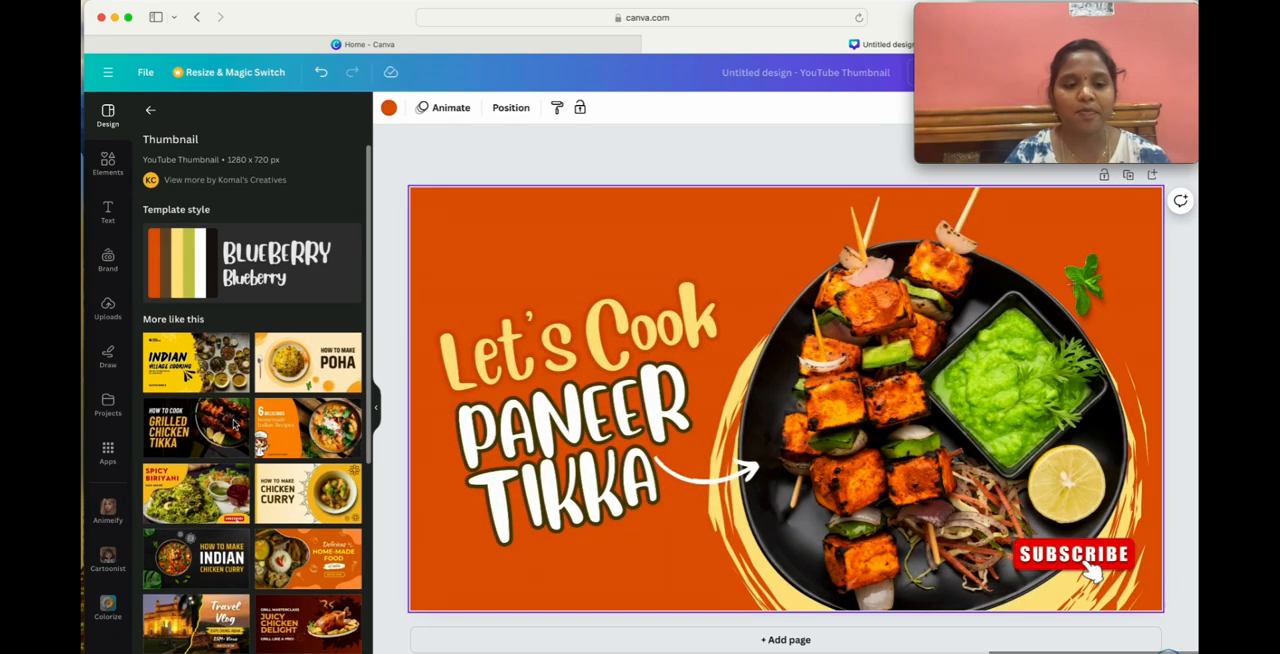
pyautogui.click(187, 430)
pyautogui.click(150, 113)
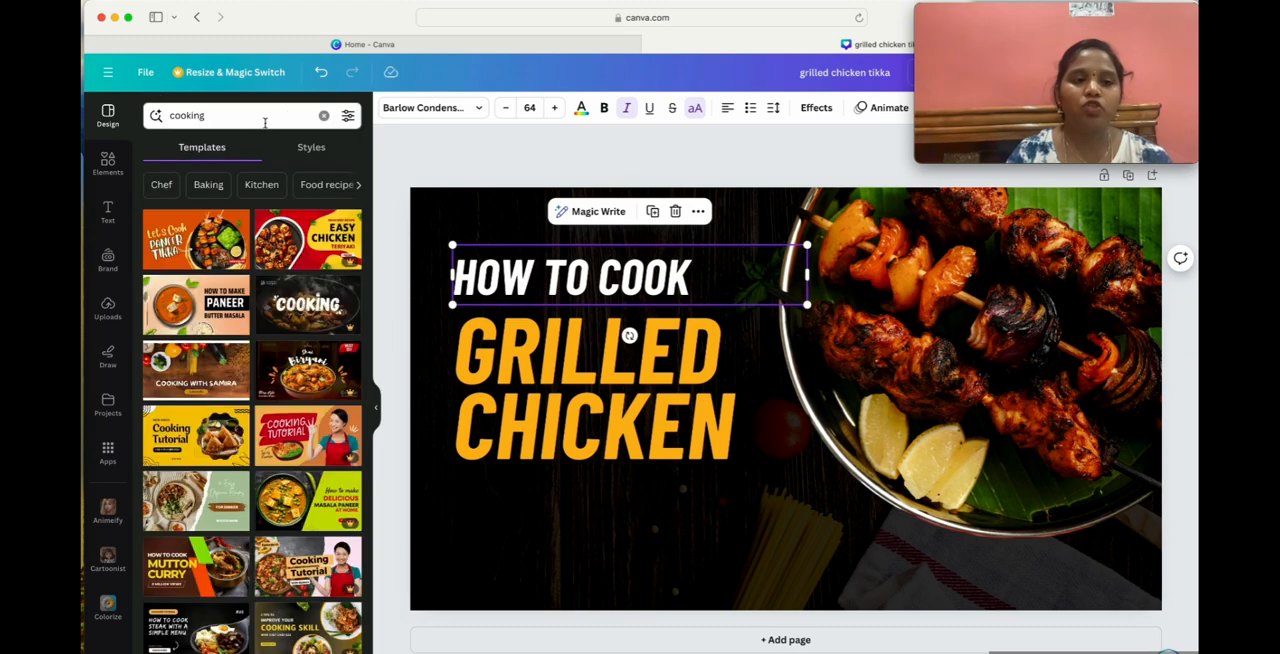
# Search the templates for "vlog" and add the "Travel Vlog Exploring India" template as a new page.
pyautogui.click(325, 115)
pyautogui.write('vlog')
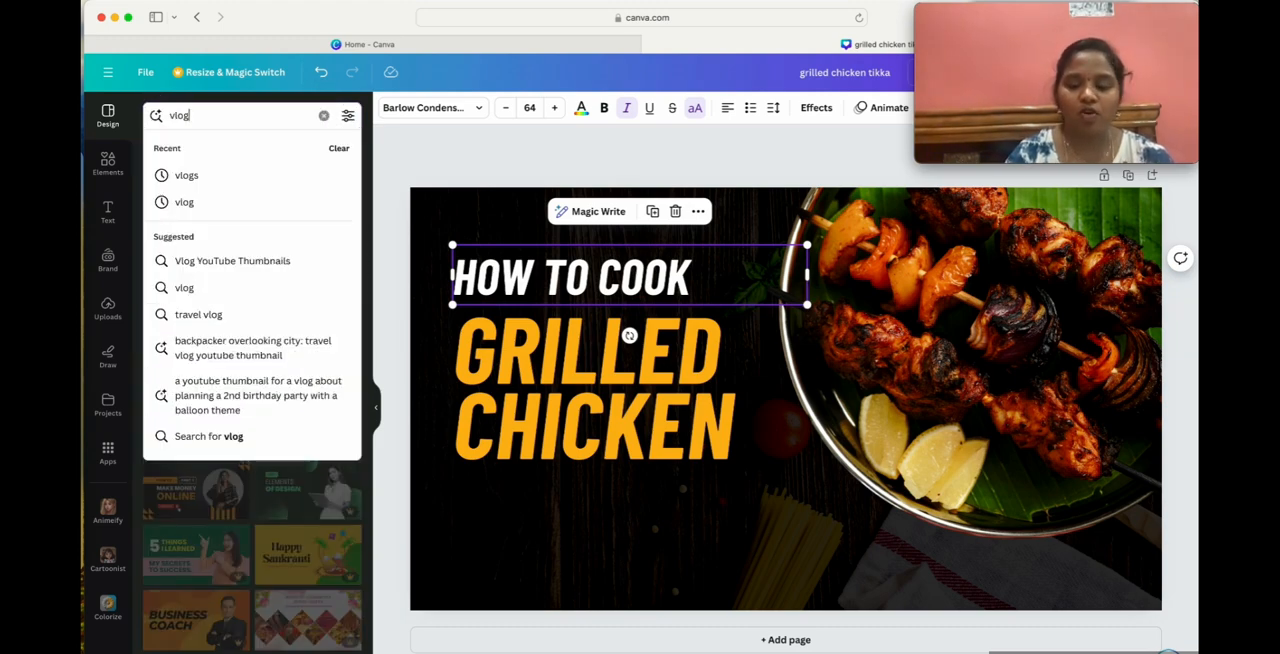
pyautogui.press('Return')
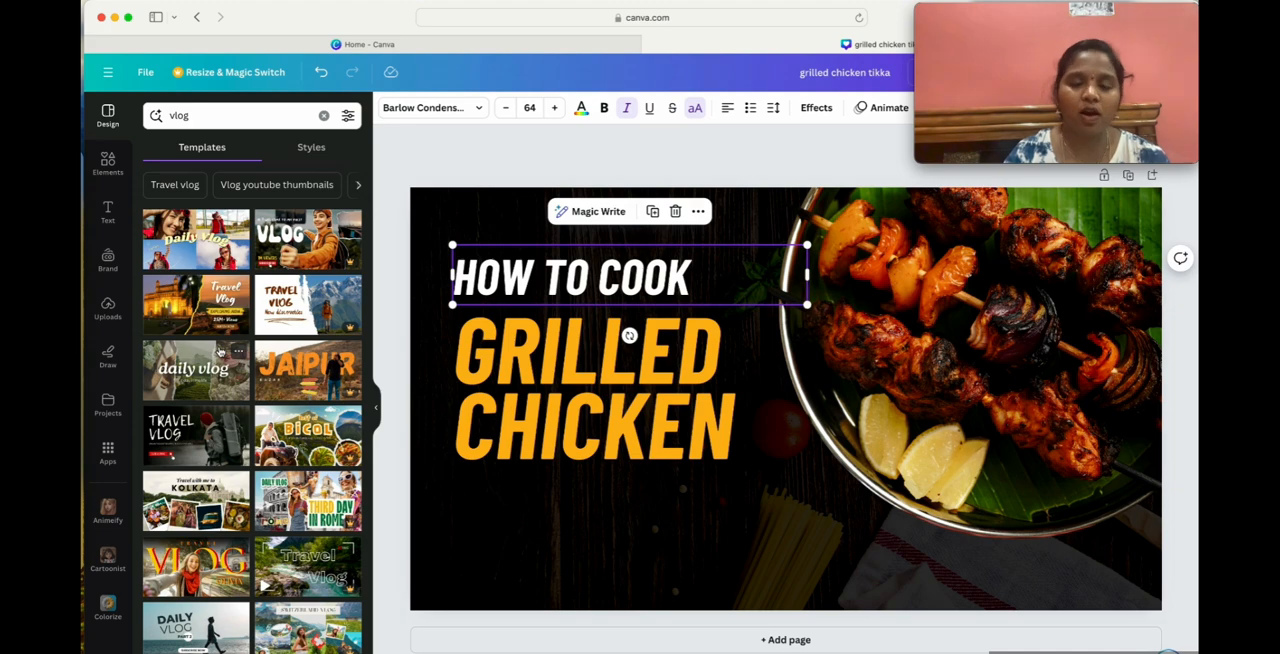
pyautogui.click(175, 303)
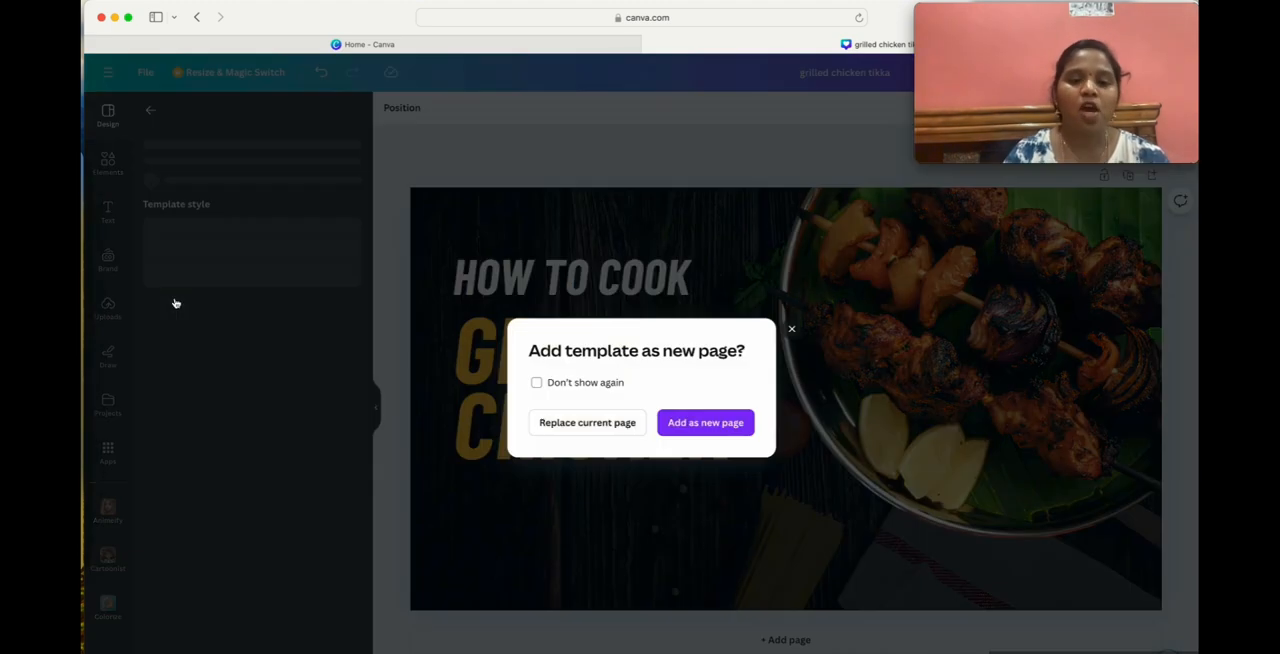
pyautogui.click(693, 428)
pyautogui.scroll(-1, 188, 392)
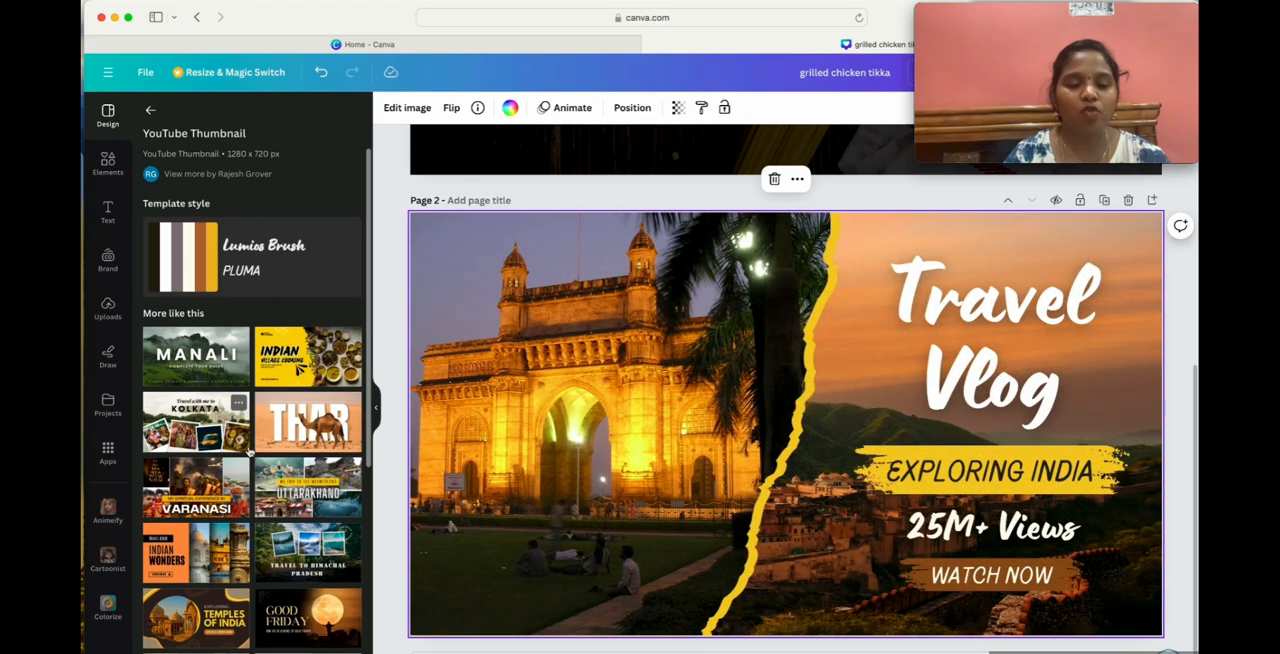
# Try the related "Manali Complete Tour Guide" and "Meghalaya Abode of Clouds" templates on page 2.
pyautogui.click(188, 356)
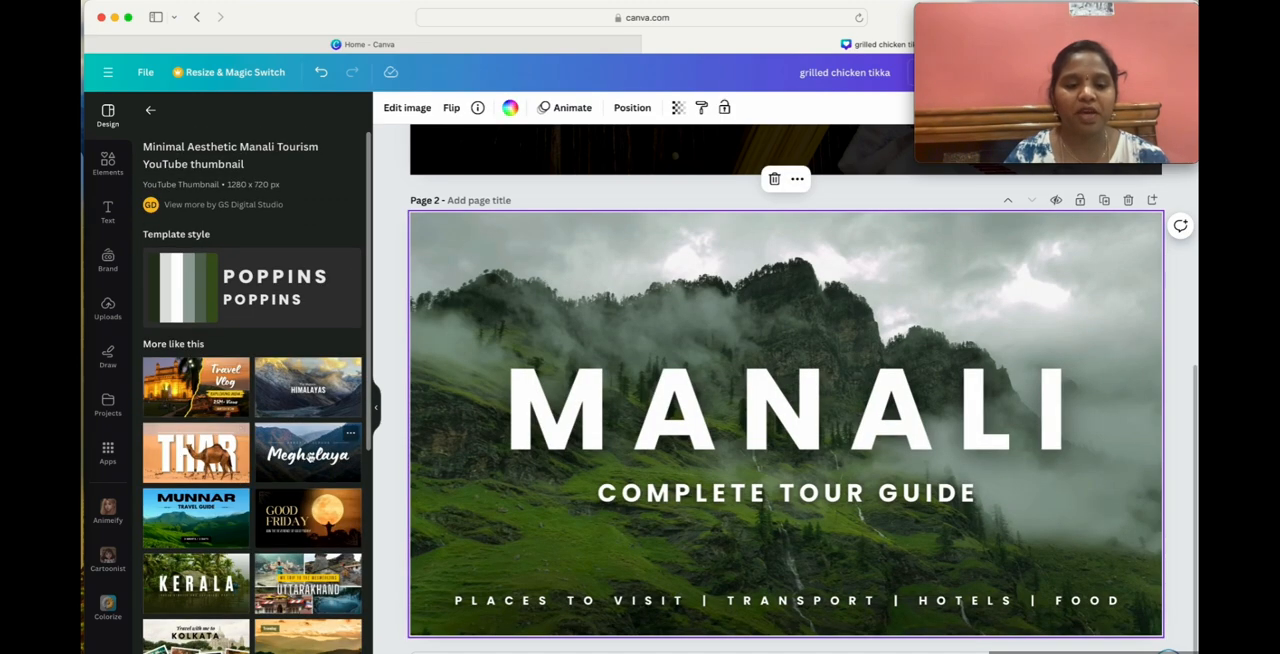
pyautogui.click(311, 455)
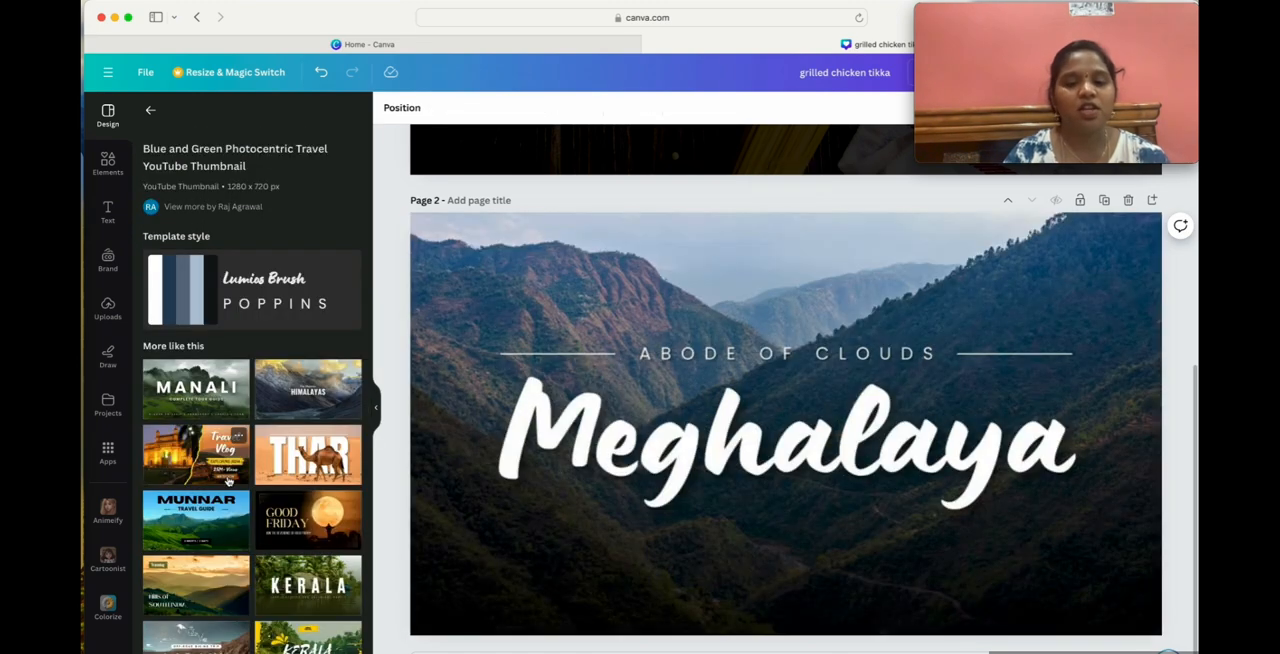
pyautogui.click(151, 111)
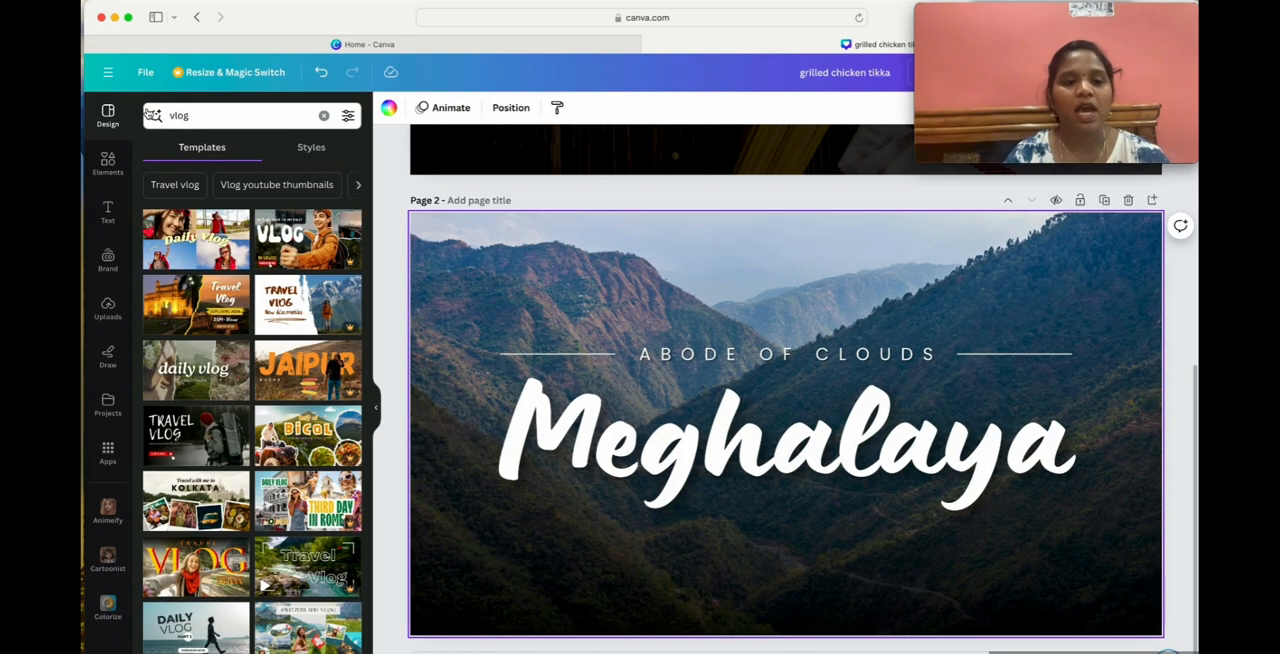
# Clear the template search and replace page 2's design with the purple "Attractive Thumbnail Design" template.
pyautogui.click(325, 118)
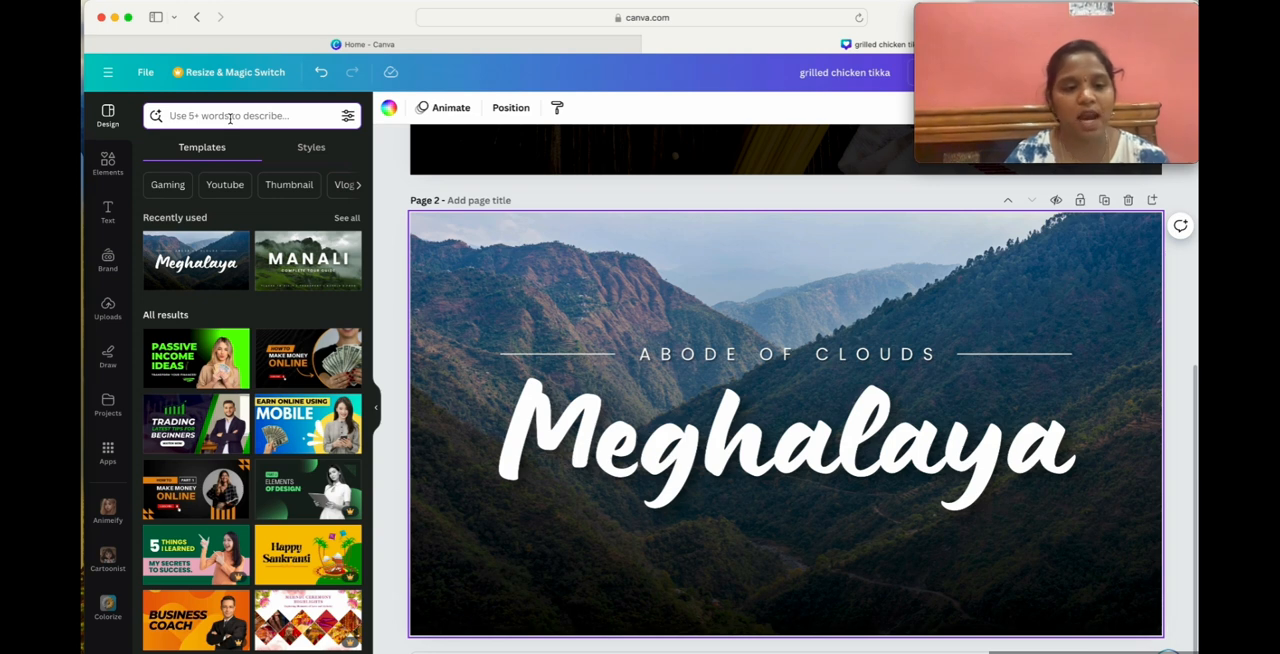
pyautogui.scroll(-3, 230, 470)
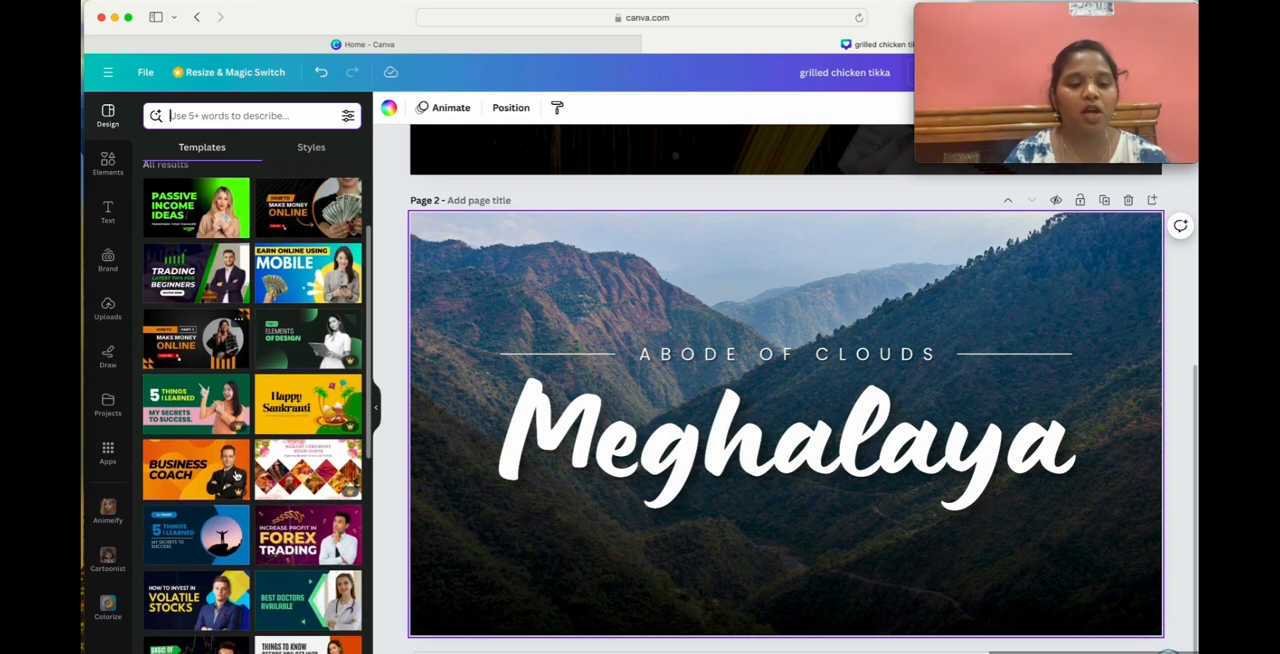
pyautogui.scroll(4, 231, 391)
pyautogui.scroll(-6, 230, 388)
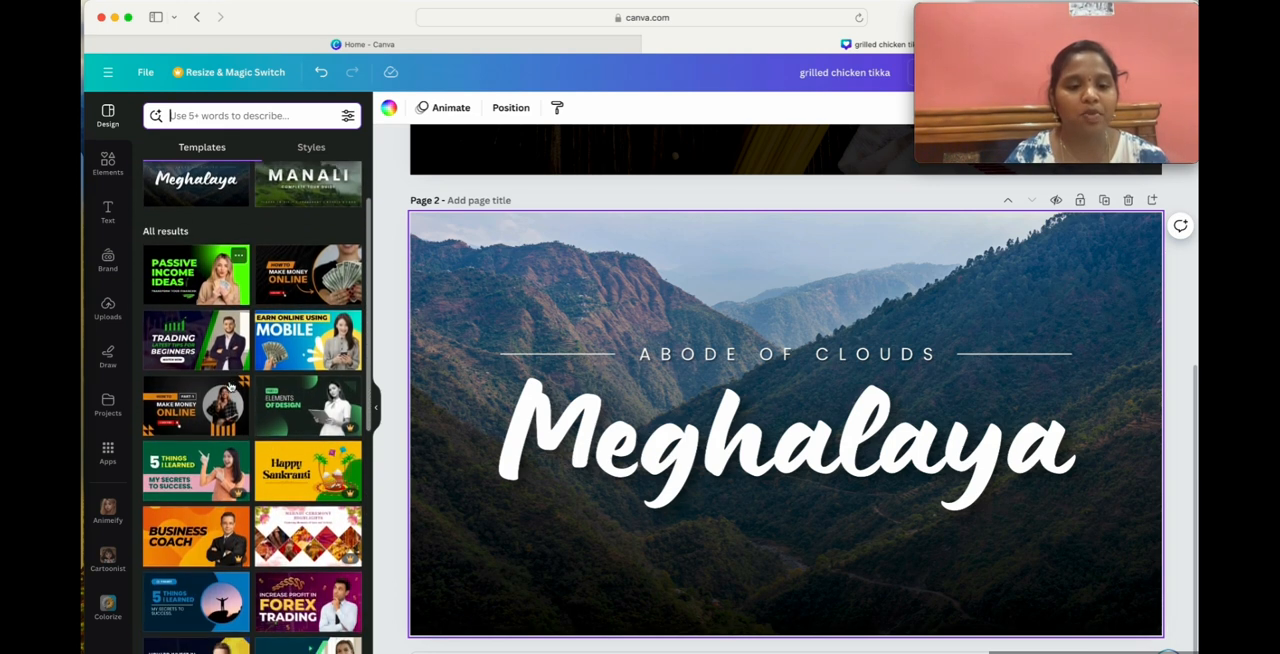
pyautogui.scroll(-3, 231, 387)
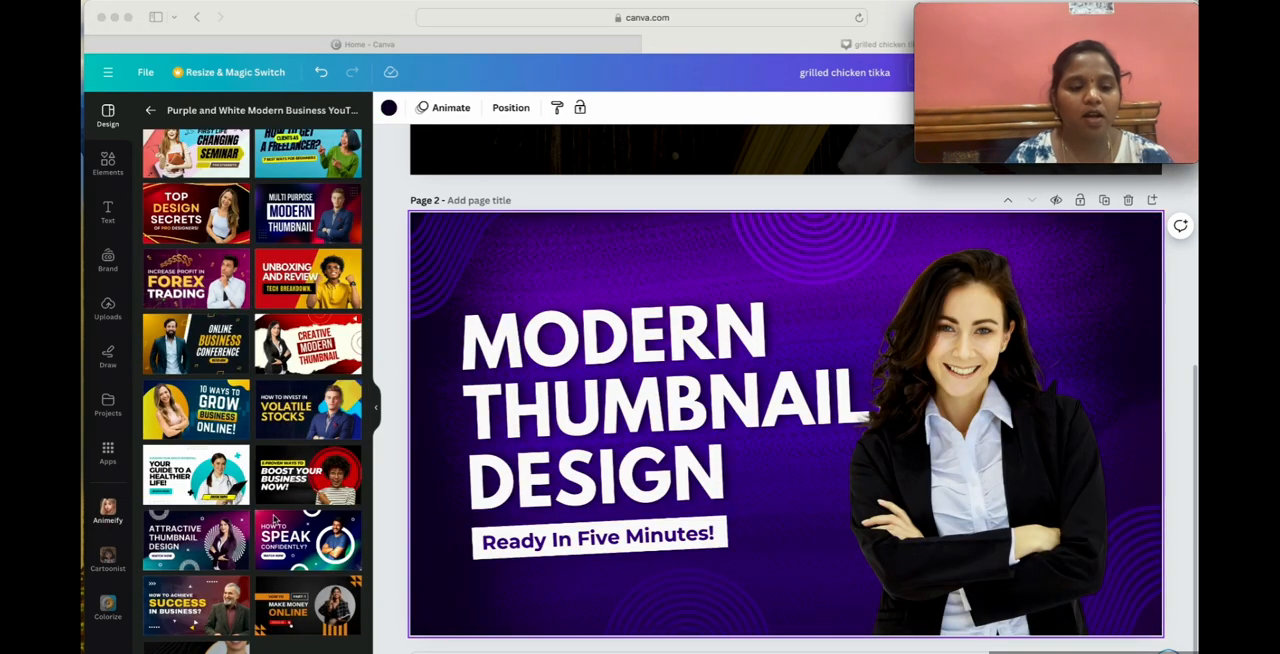
pyautogui.click(201, 539)
pyautogui.click(181, 537)
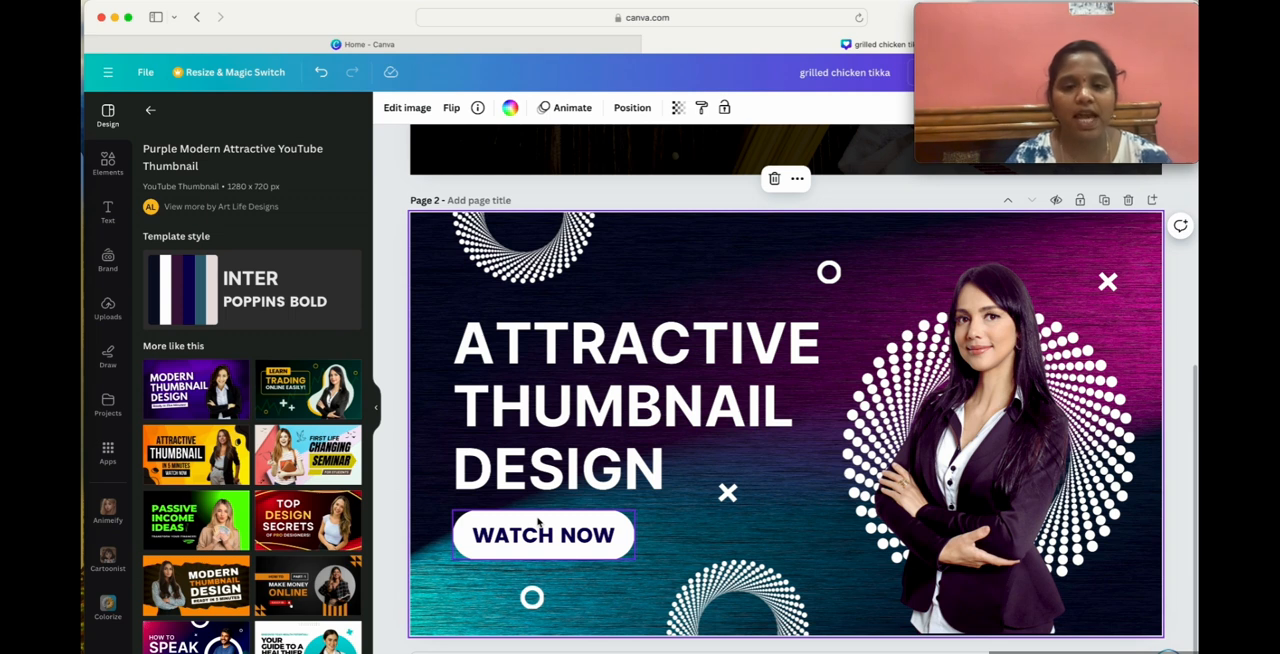
# Delete all of the heading text "ATTRACTIVE THUMBNAIL DESIGN" from page 2.
pyautogui.click(577, 352)
pyautogui.doubleClick(577, 352)
pyautogui.doubleClick(601, 385)
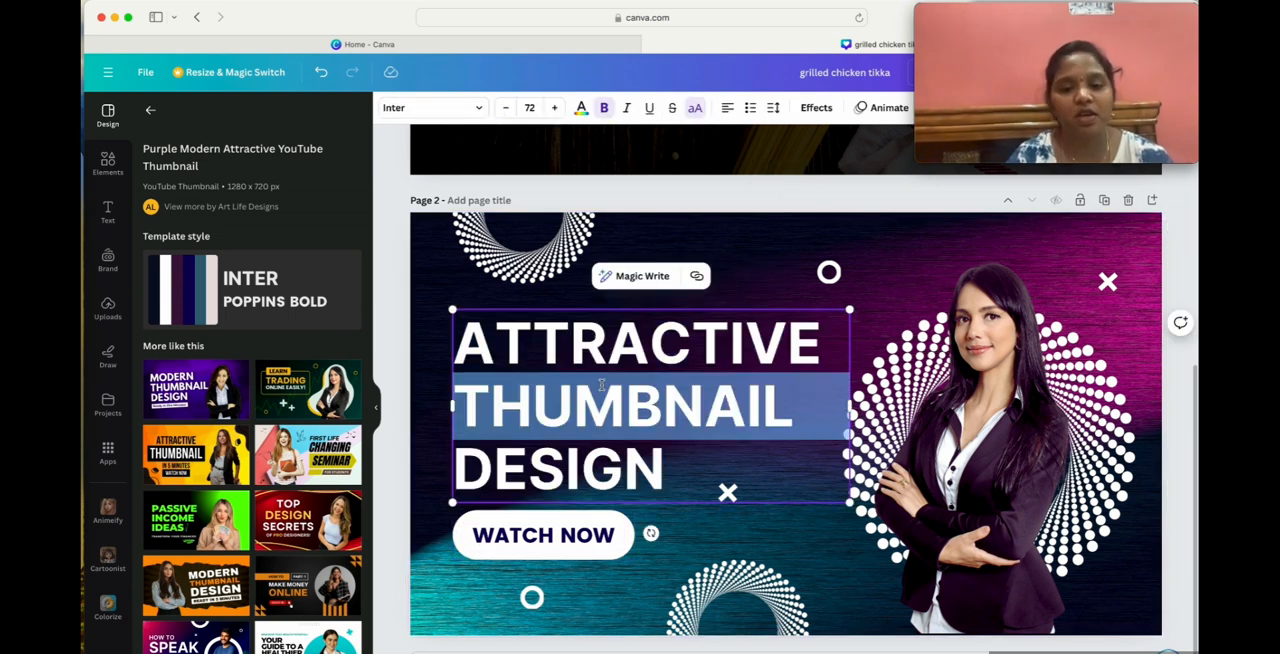
pyautogui.moveTo(470, 335); pyautogui.dragTo(685, 472)
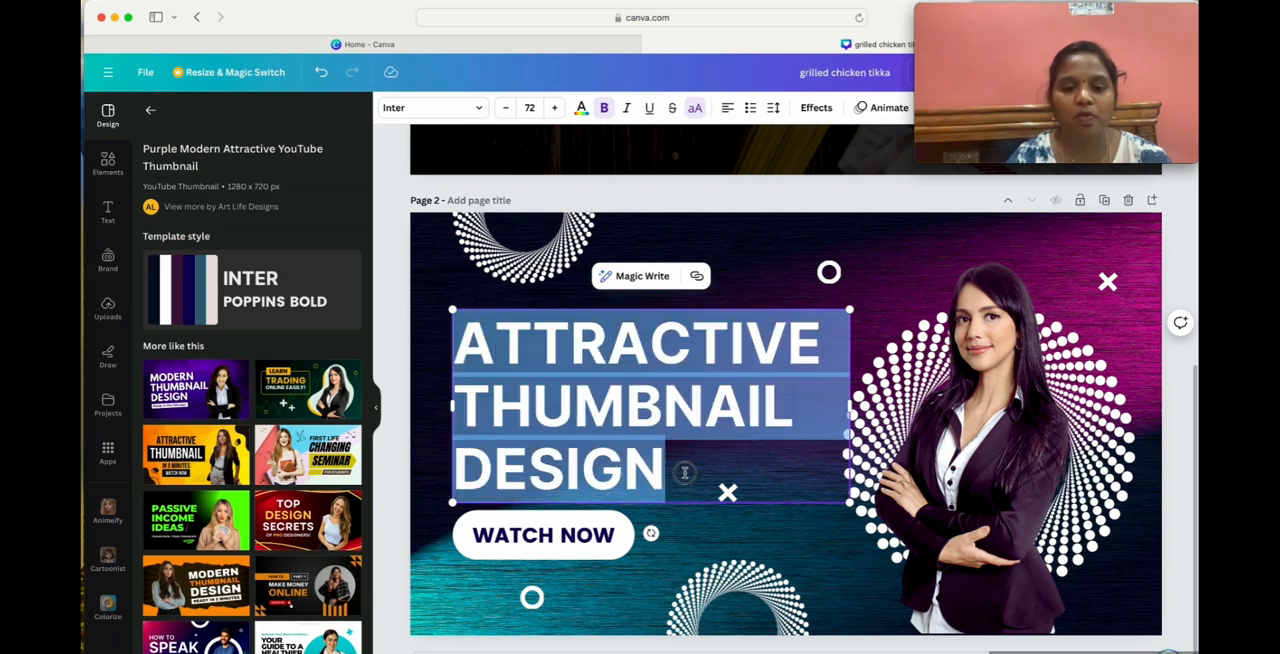
pyautogui.doubleClick(570, 397)
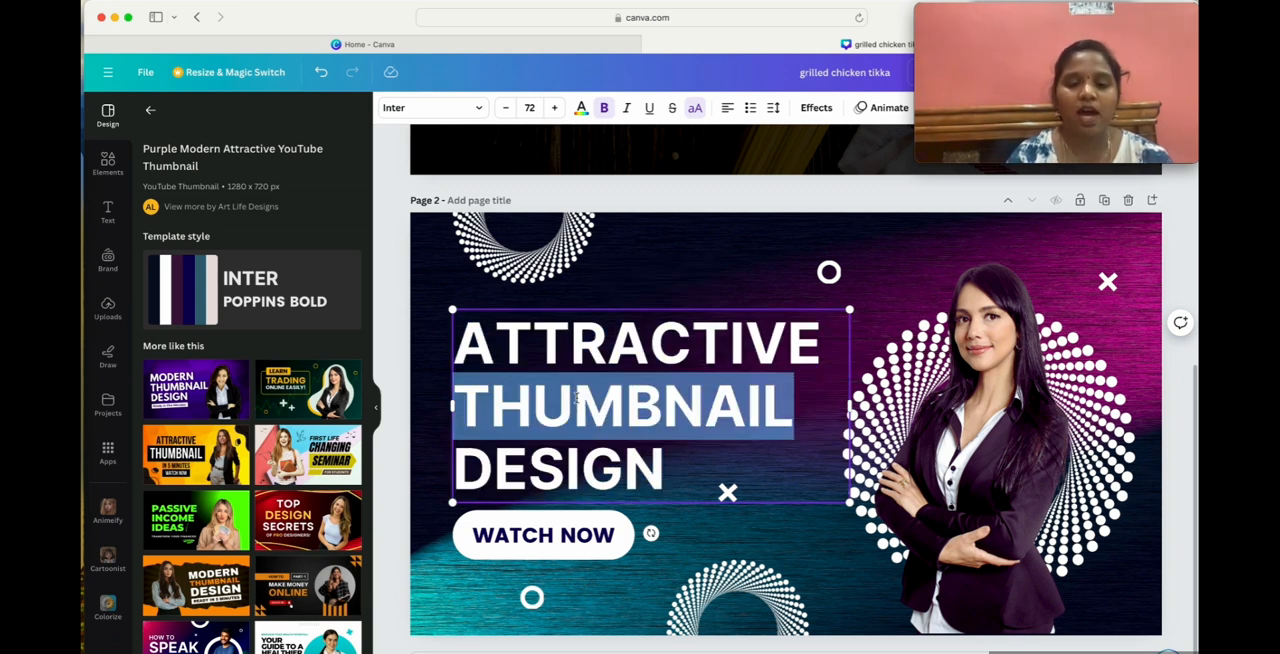
pyautogui.doubleClick(634, 456)
pyautogui.click(538, 350)
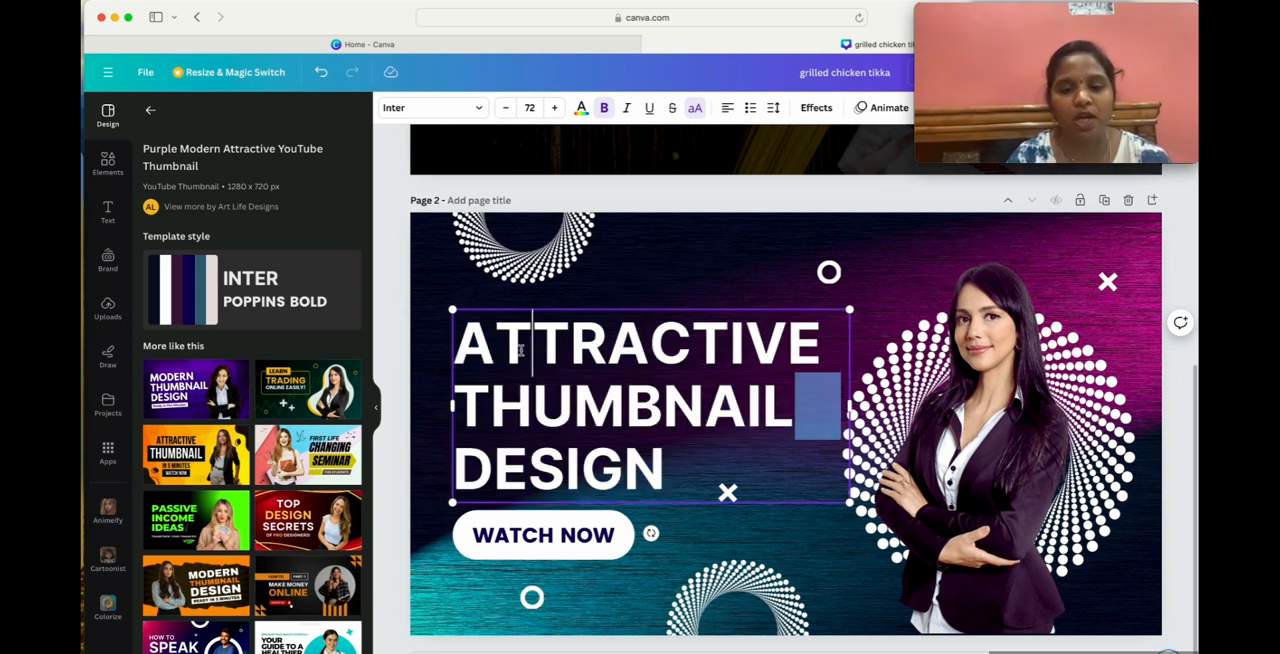
pyautogui.doubleClick(537, 352)
pyautogui.click(540, 360)
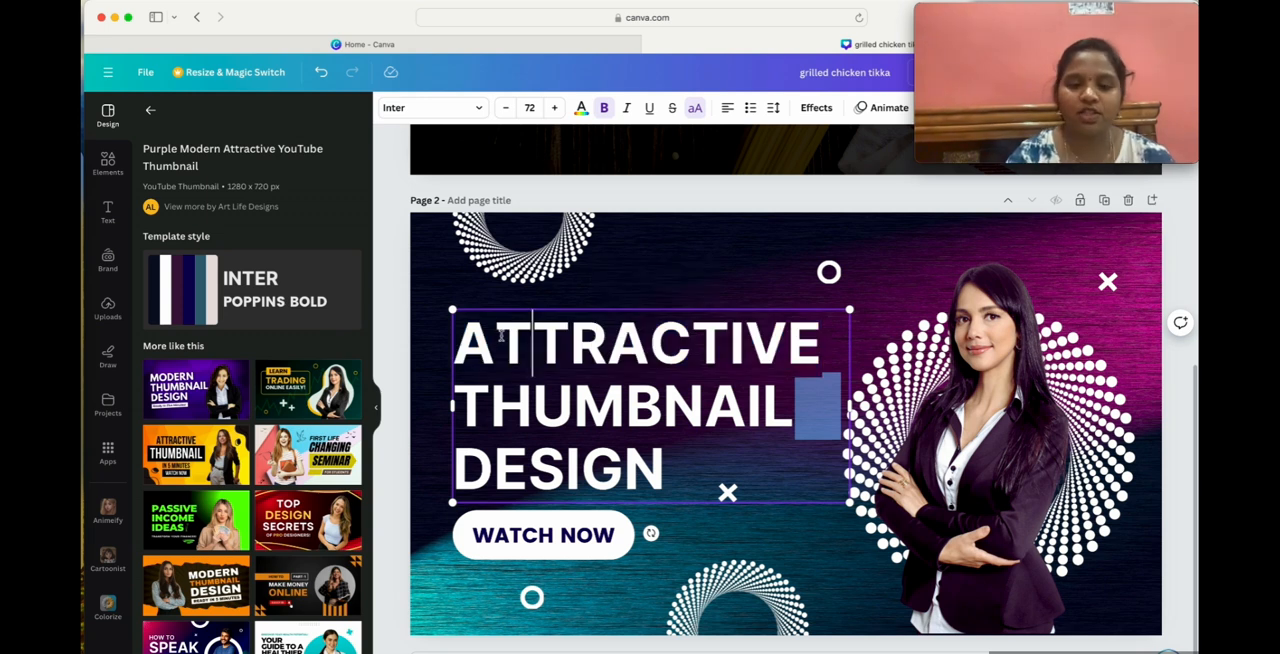
pyautogui.press('BackSpace')
pyautogui.doubleClick(530, 352)
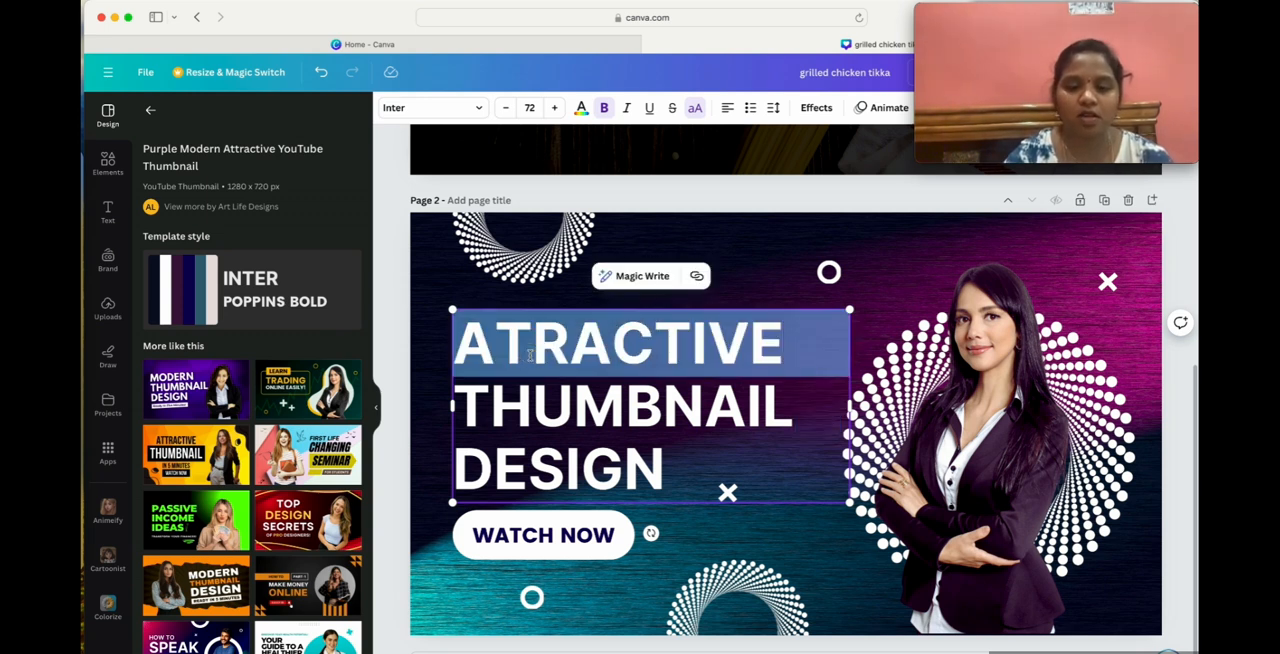
pyautogui.moveTo(530, 352); pyautogui.dragTo(474, 468)
pyautogui.press('BackSpace')
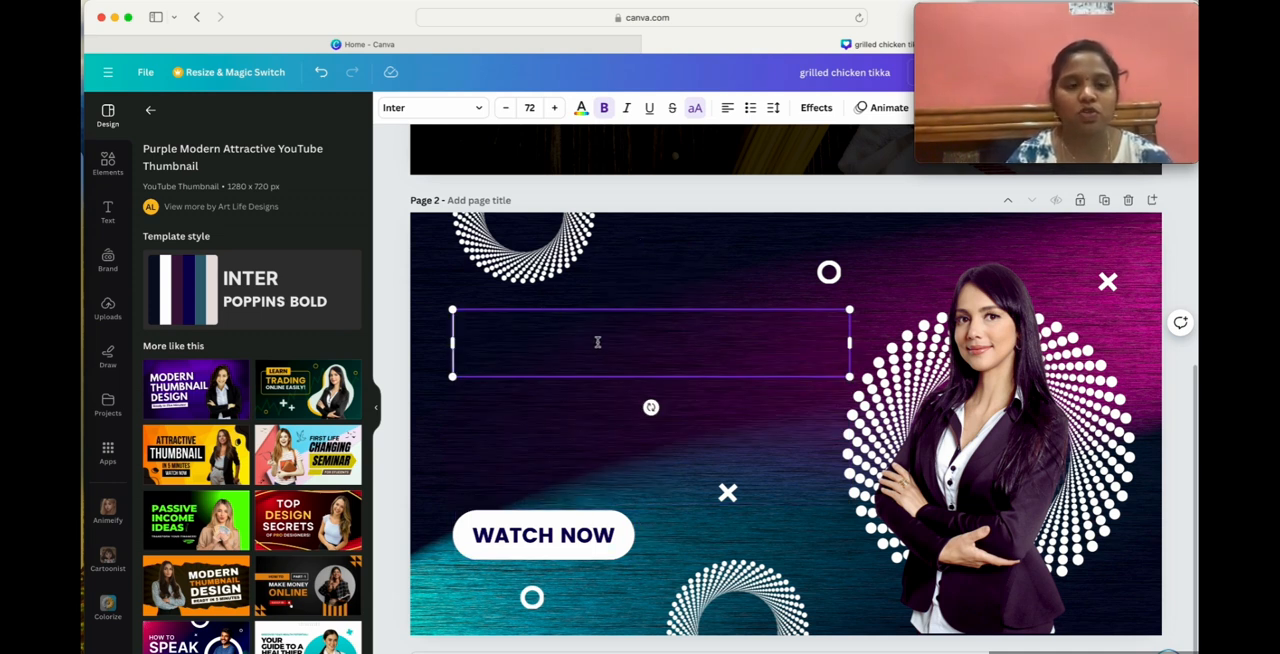
# Add a heading text box to page 2 reading "How to Create Thumbnails".
pyautogui.click(108, 212)
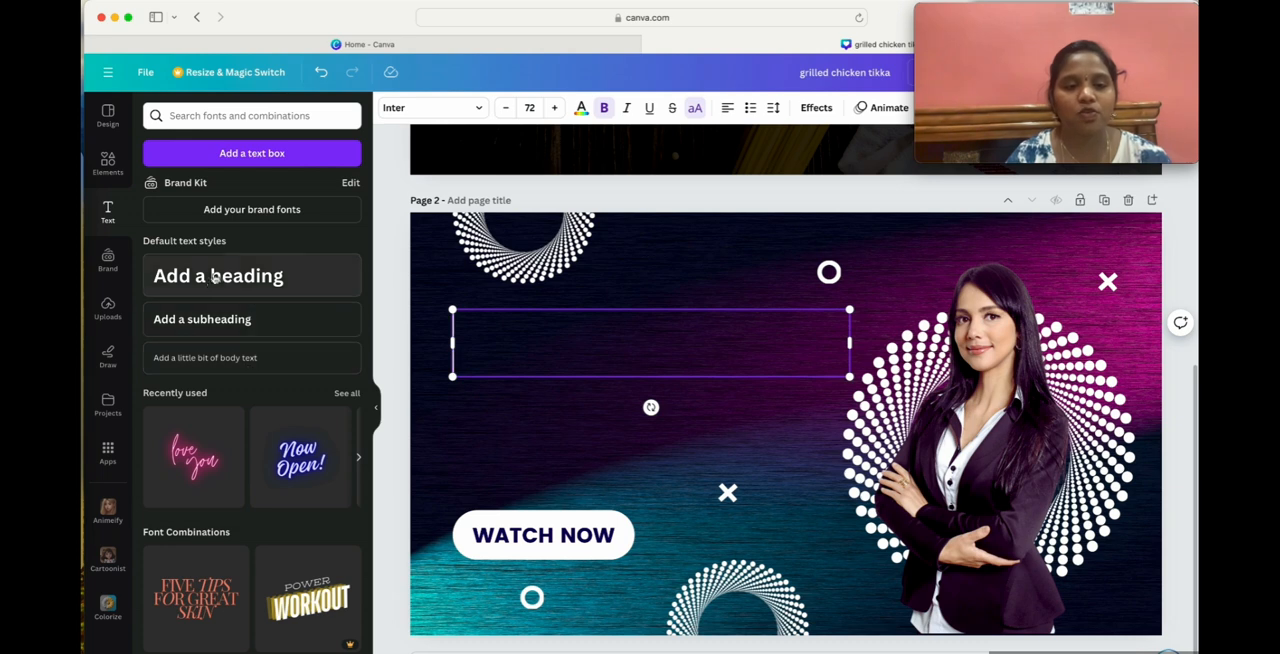
pyautogui.click(248, 274)
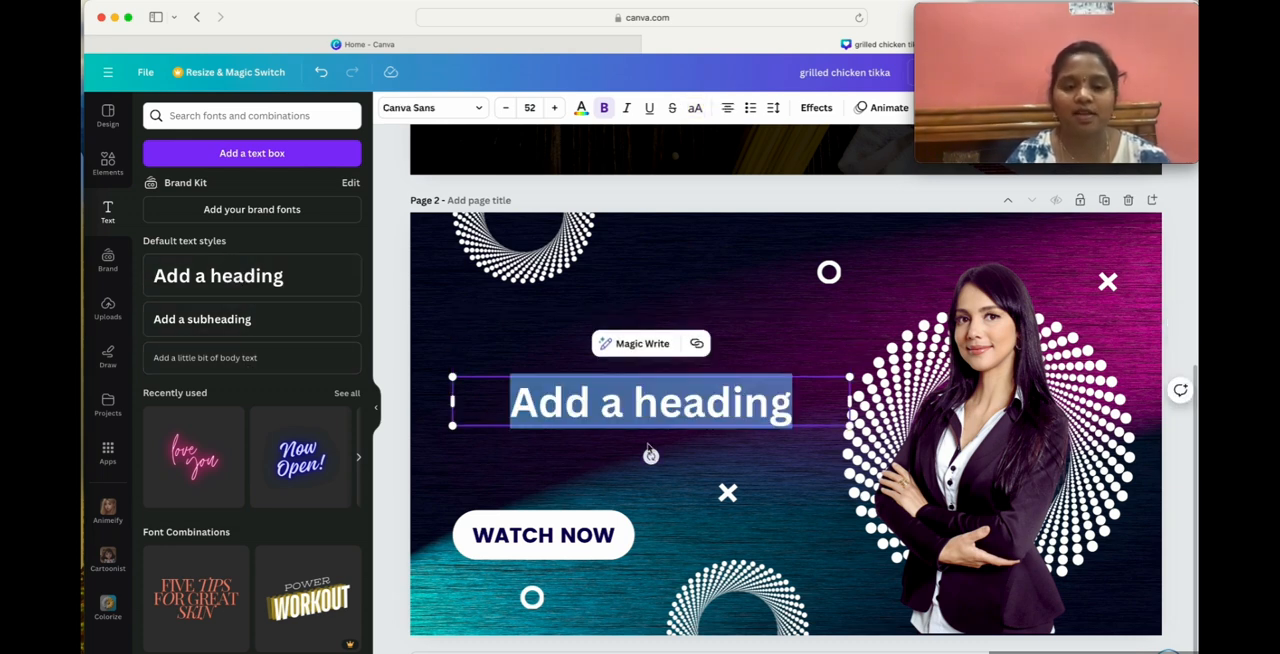
pyautogui.tripleClick(641, 412)
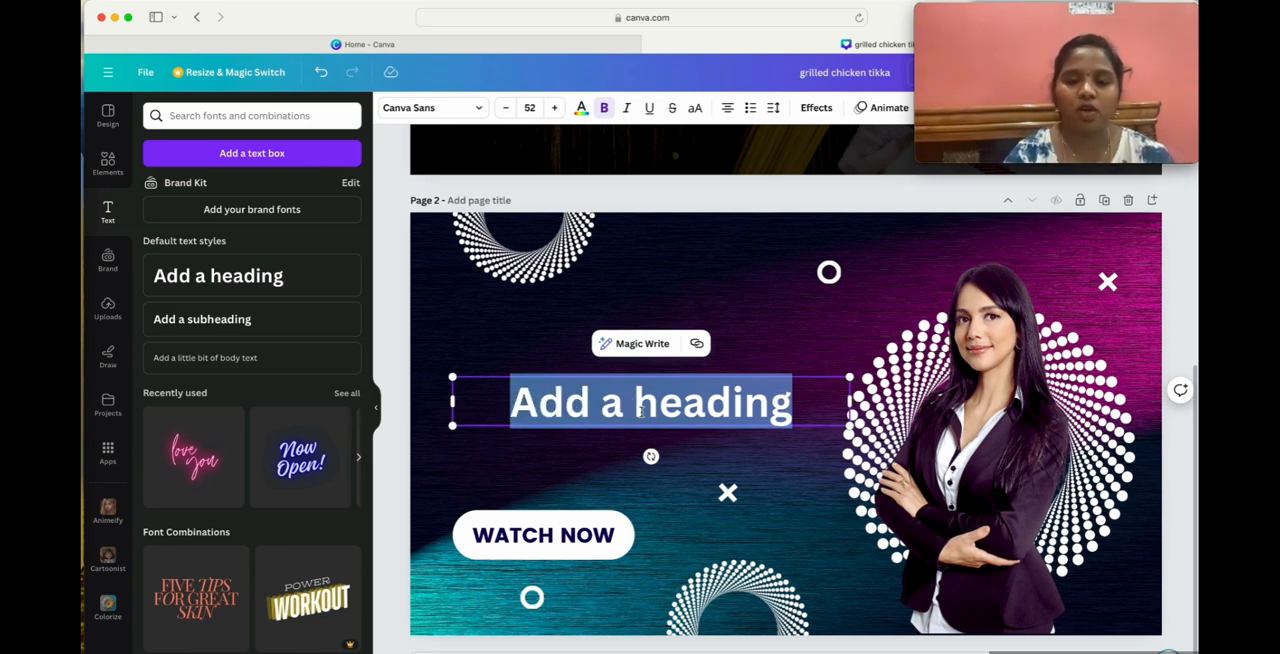
pyautogui.press('BackSpace')
pyautogui.write('H')
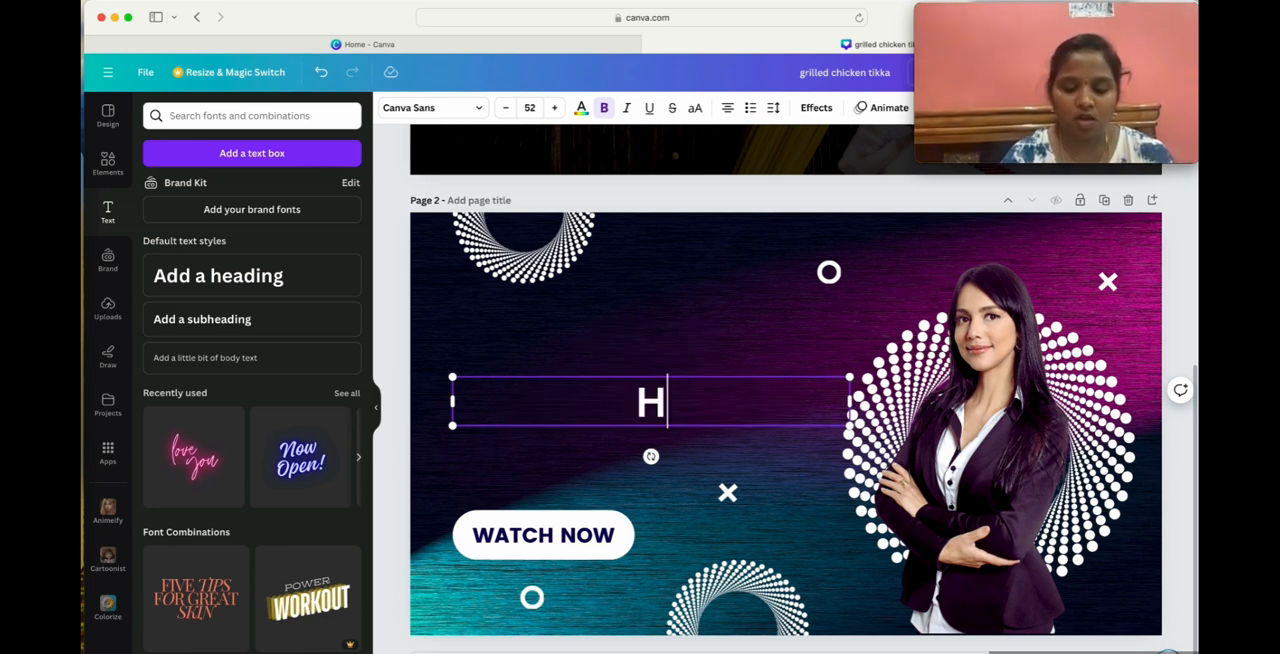
pyautogui.write('ow to Cre')
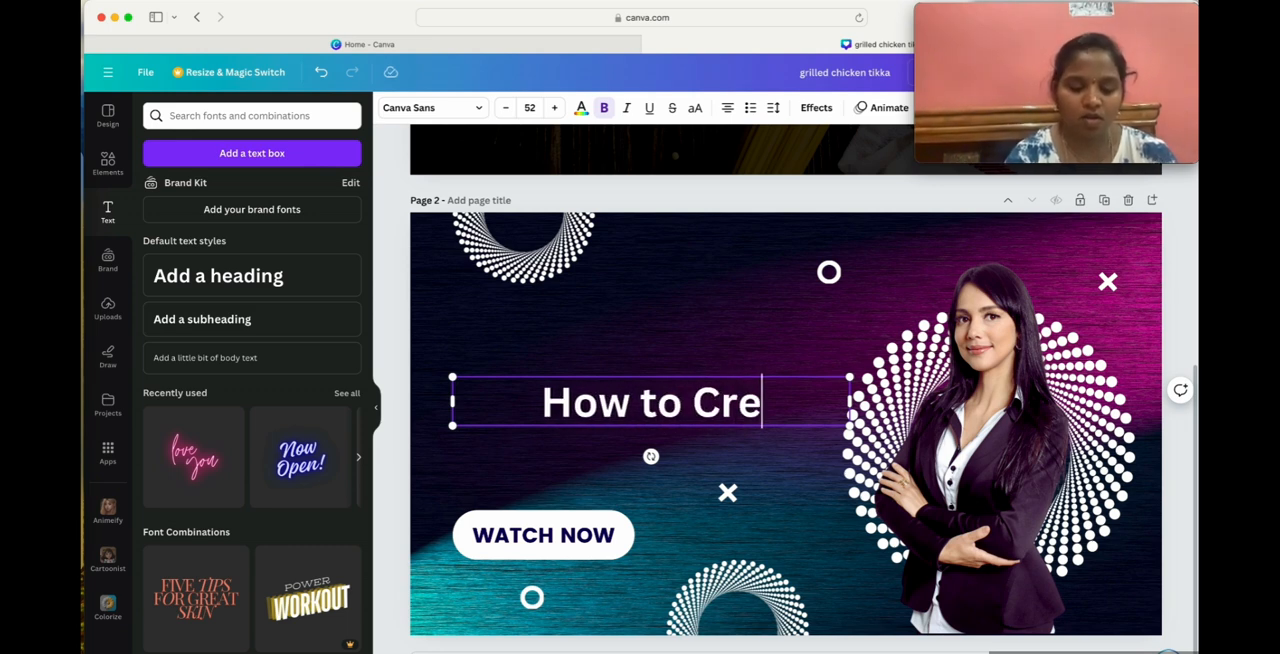
pyautogui.write('ate Thumbnails')
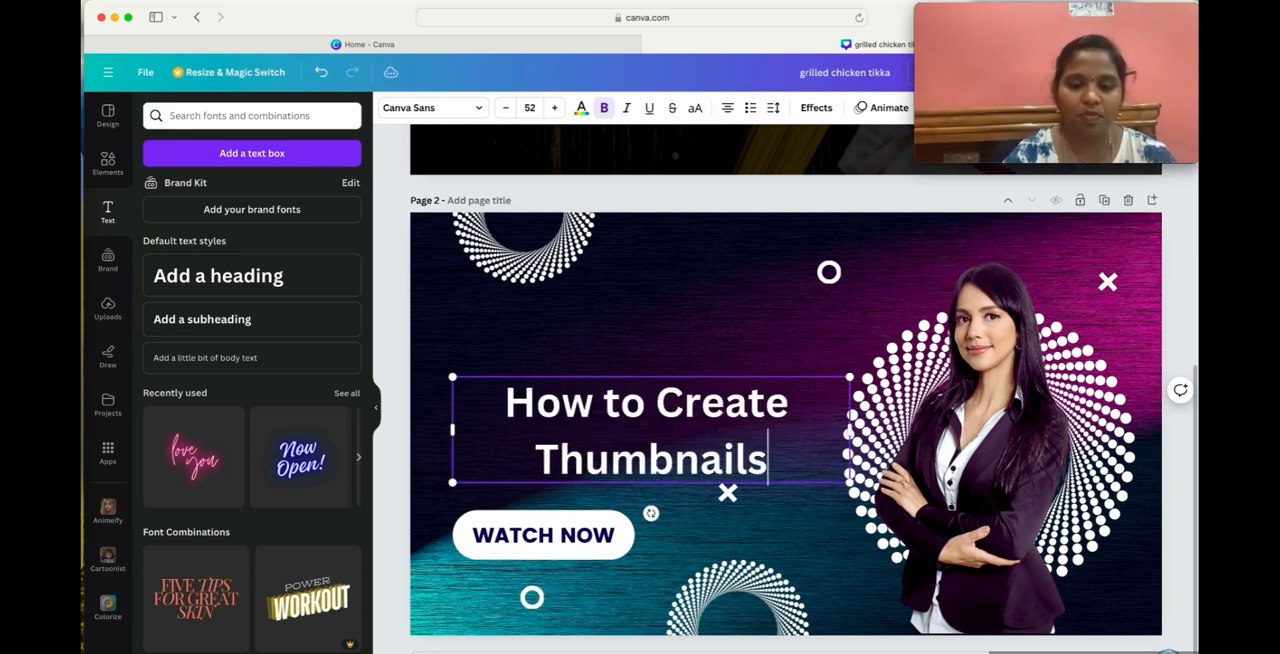
# Shorten the heading to "How to Create Thumbnail" and move it up into the empty title area above WATCH NOW.
pyautogui.click(649, 368)
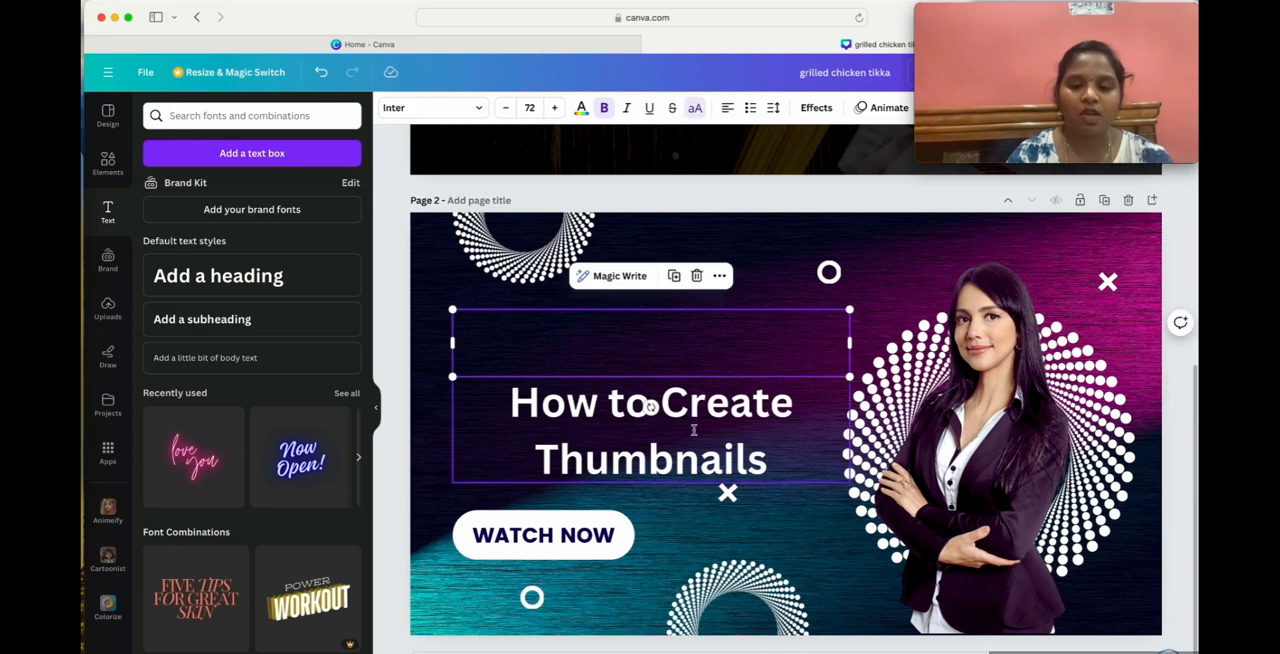
pyautogui.moveTo(697, 440); pyautogui.dragTo(705, 318)
pyautogui.click(734, 292)
pyautogui.click(805, 348)
pyautogui.press('BackSpace')
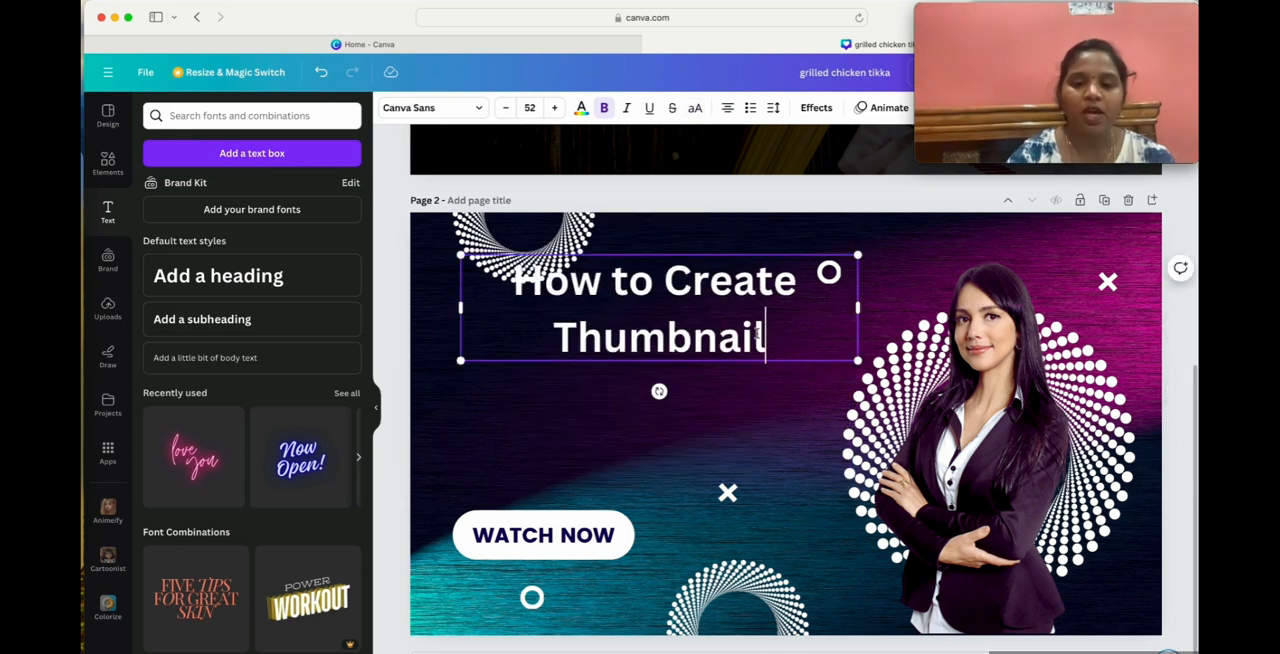
pyautogui.click(751, 435)
pyautogui.moveTo(703, 291); pyautogui.dragTo(703, 341)
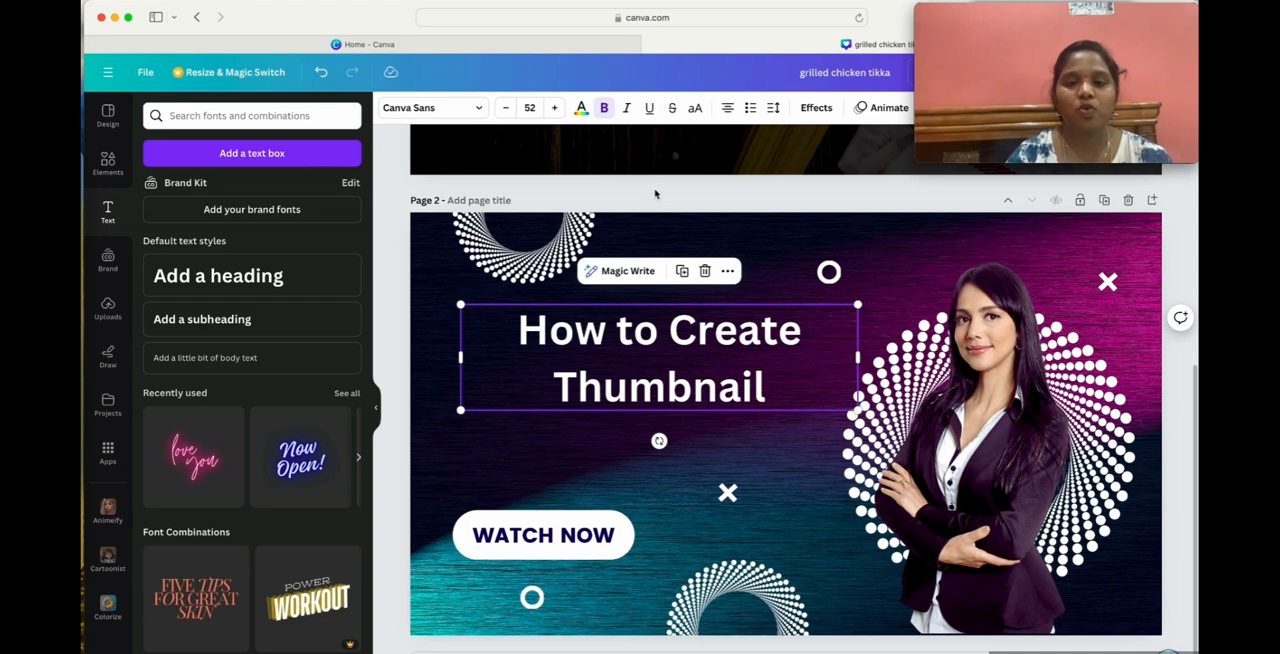
# Set the font size of the whole "How to Create Thumbnail" heading to 80.
pyautogui.scroll(-2, 703, 480)
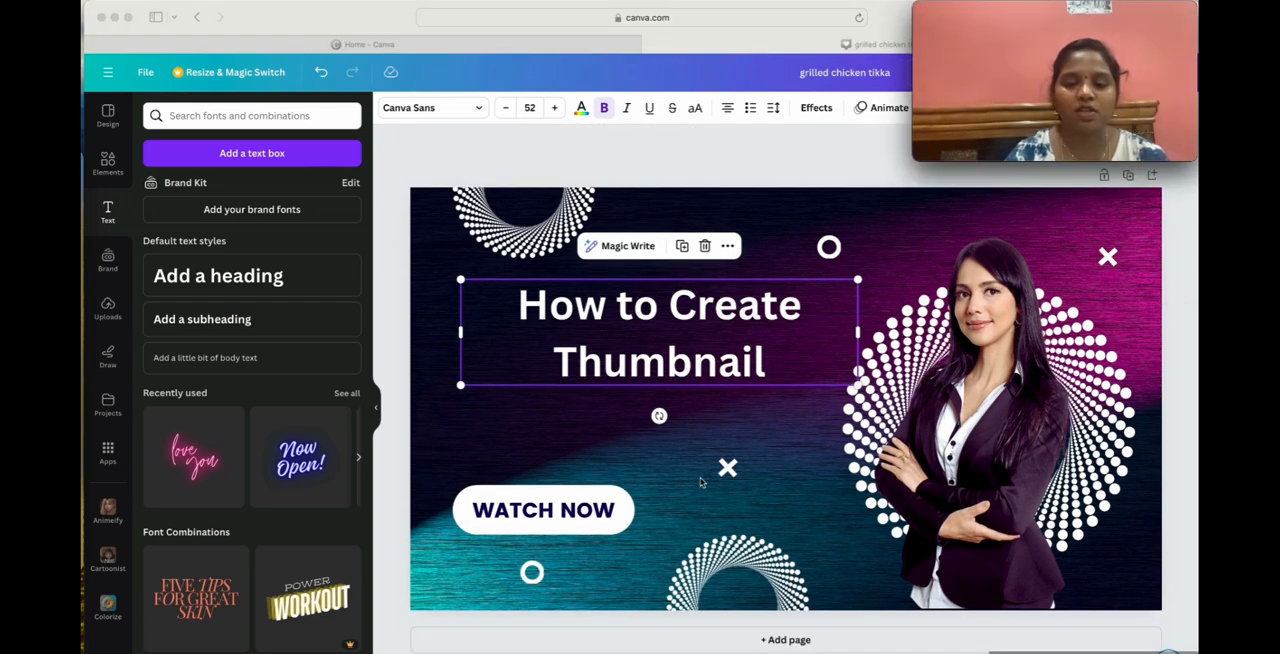
pyautogui.doubleClick(613, 303)
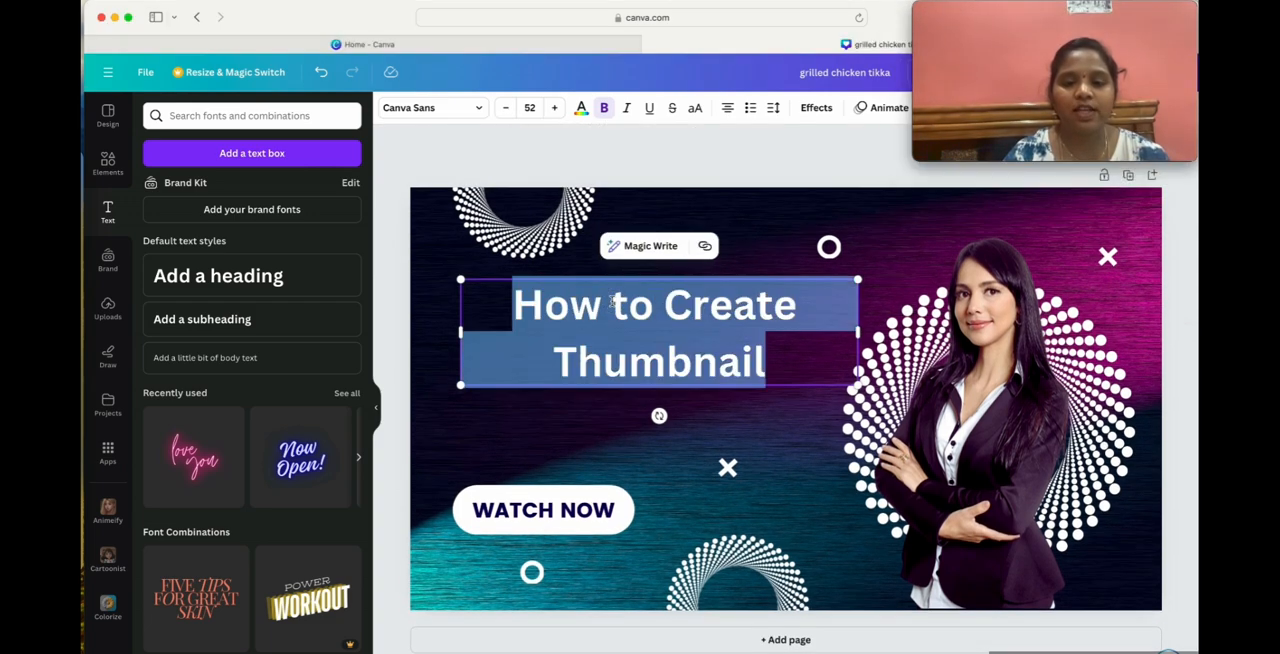
pyautogui.click(530, 107)
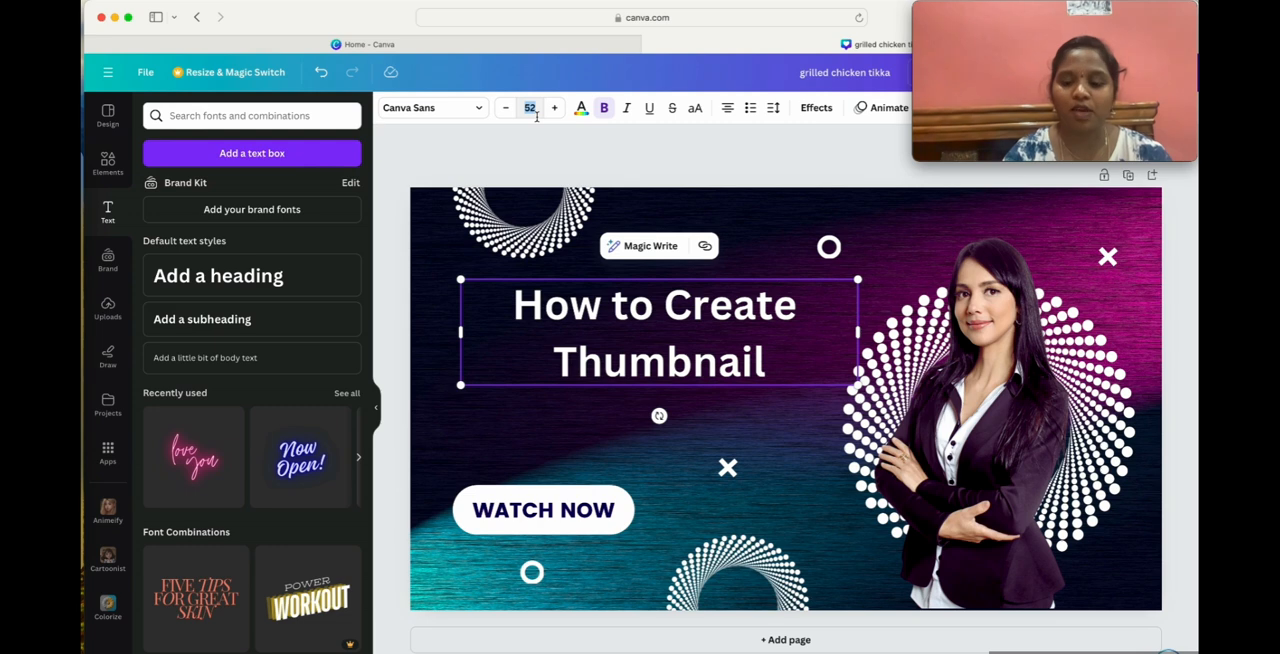
pyautogui.write('80')
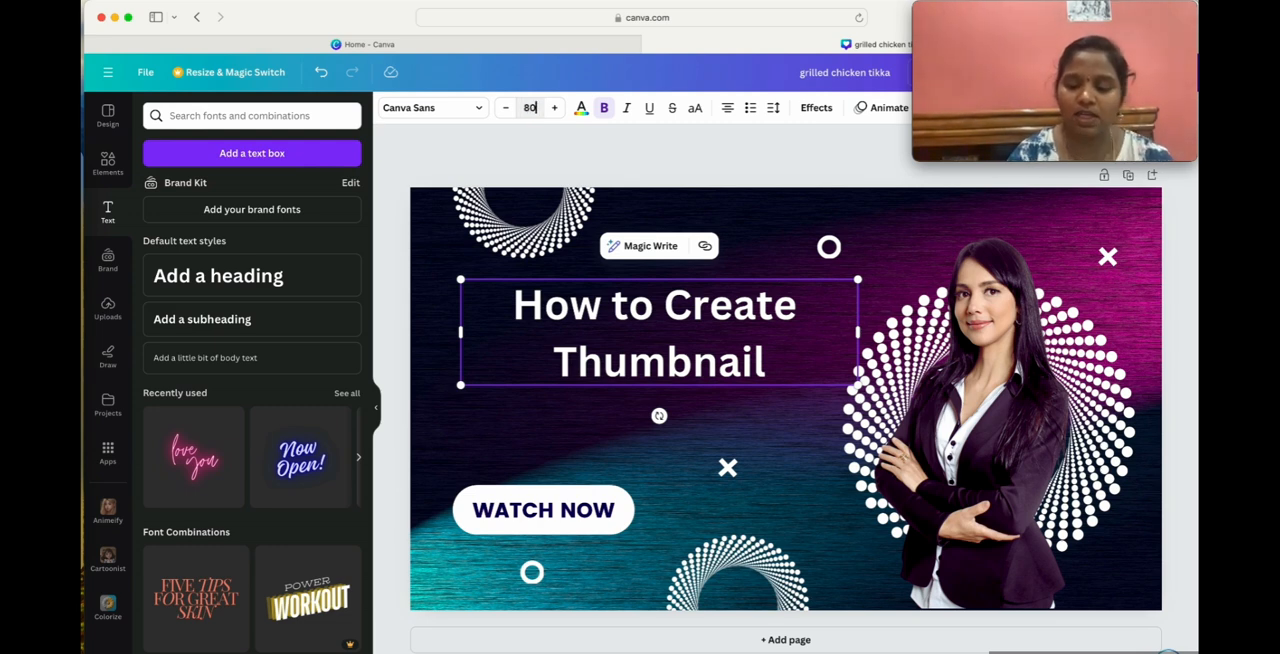
pyautogui.press('Return')
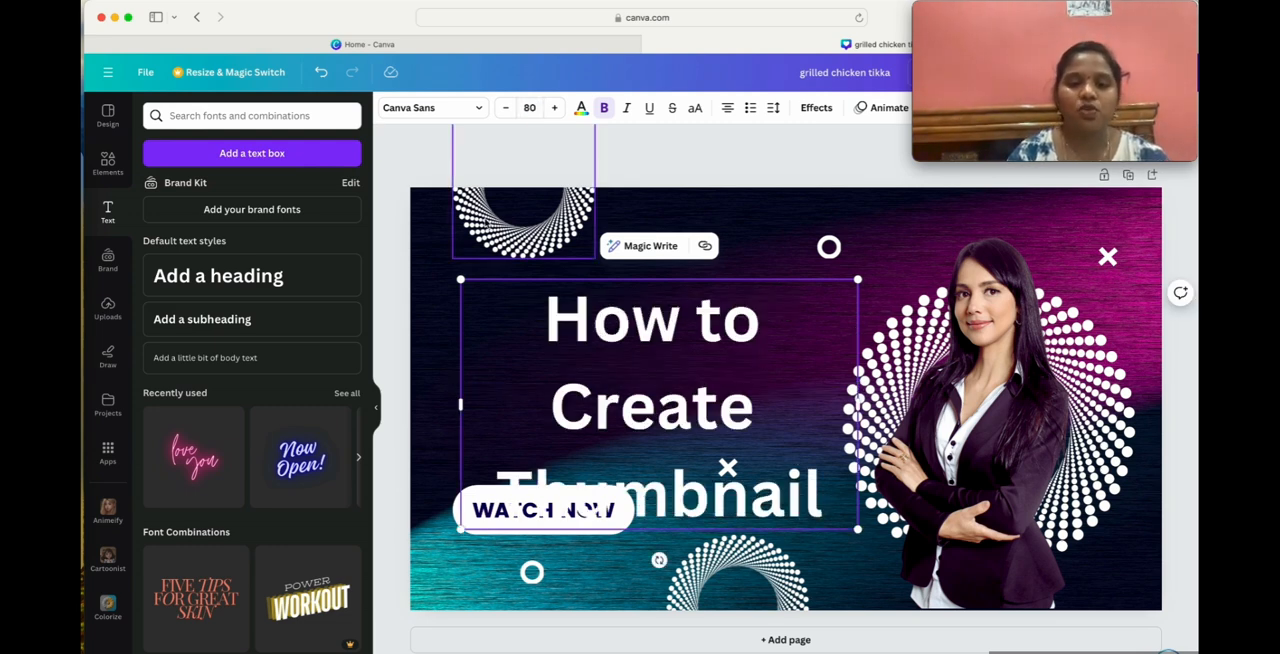
# Move the enlarged heading up and shift the white WATCH NOW shape and its label down to the page's lower edge.
pyautogui.click(434, 333)
pyautogui.moveTo(694, 380); pyautogui.dragTo(700, 322)
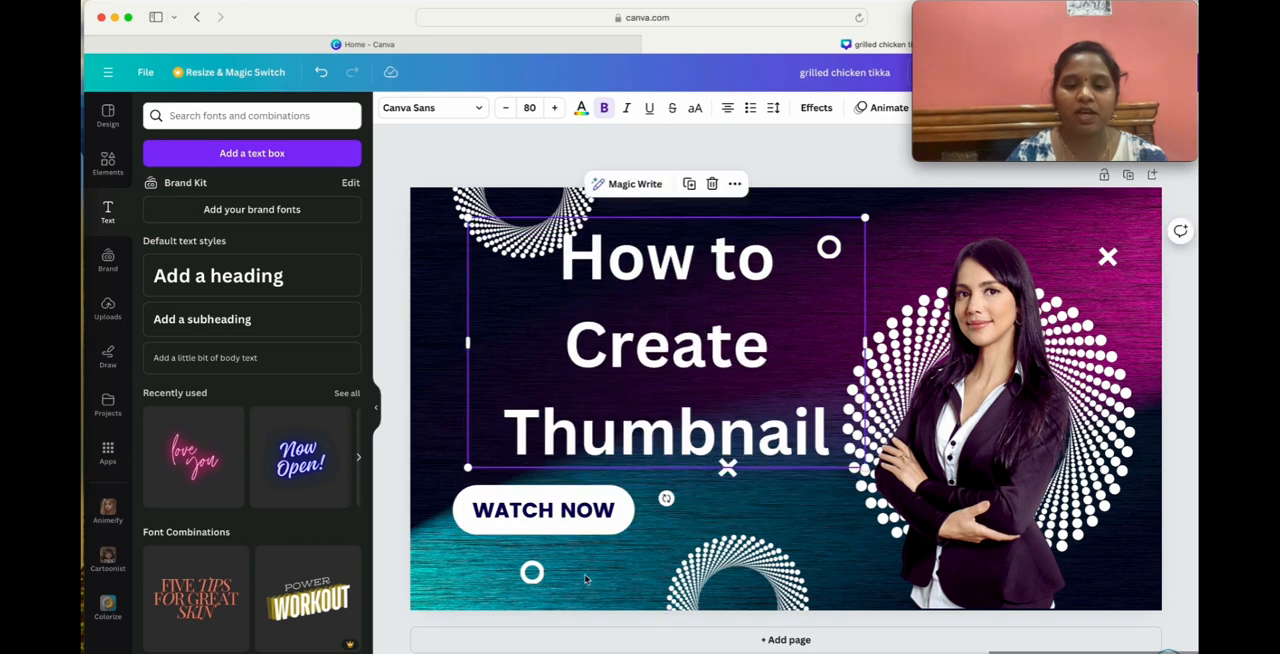
pyautogui.moveTo(625, 596); pyautogui.dragTo(626, 597)
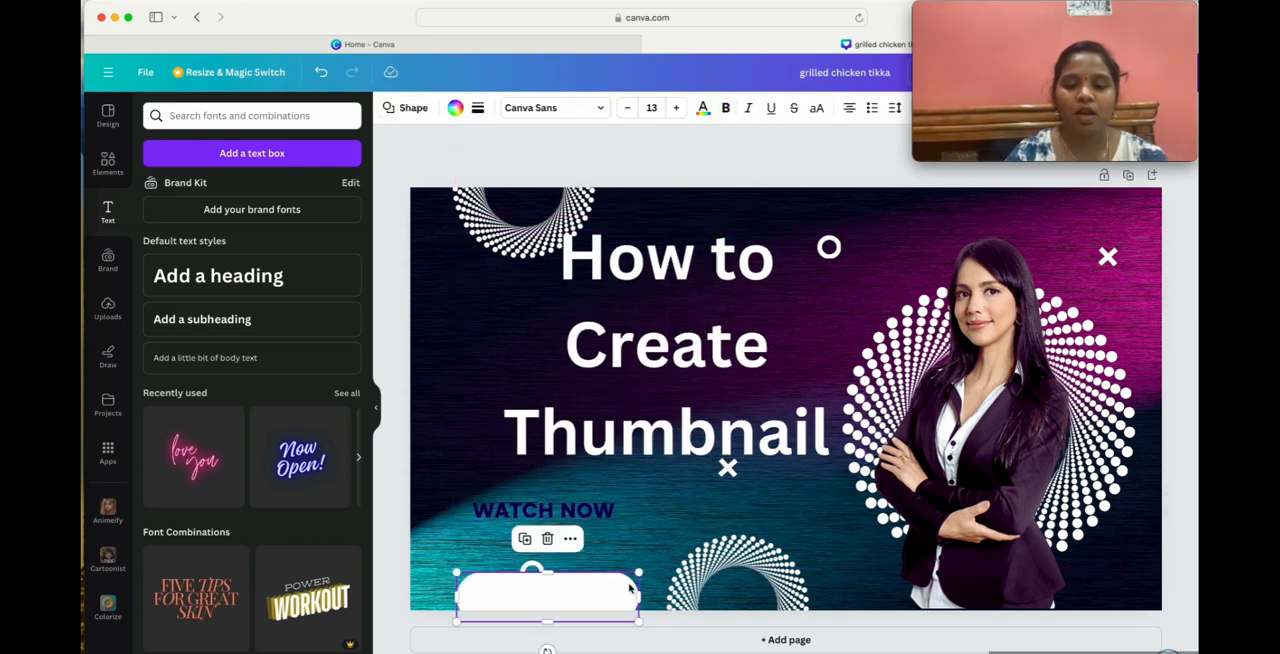
pyautogui.moveTo(590, 514); pyautogui.dragTo(604, 612)
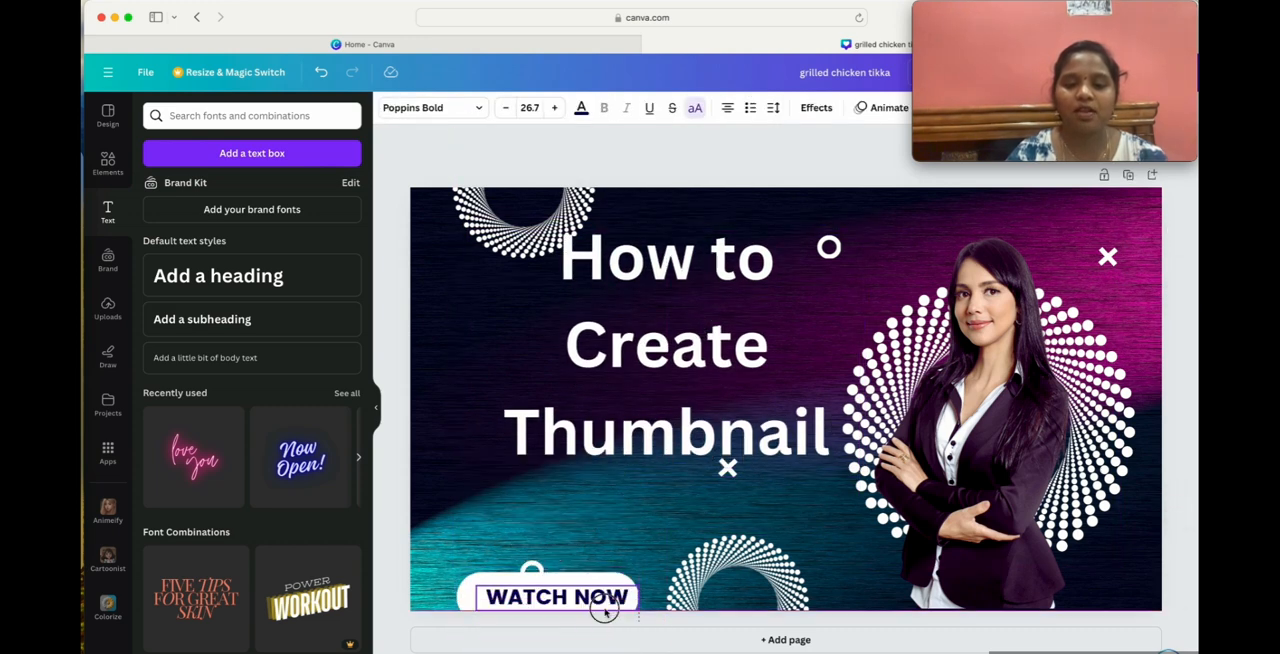
# Try bulleted and numbered list formatting on the heading, and restore plain text.
pyautogui.doubleClick(685, 392)
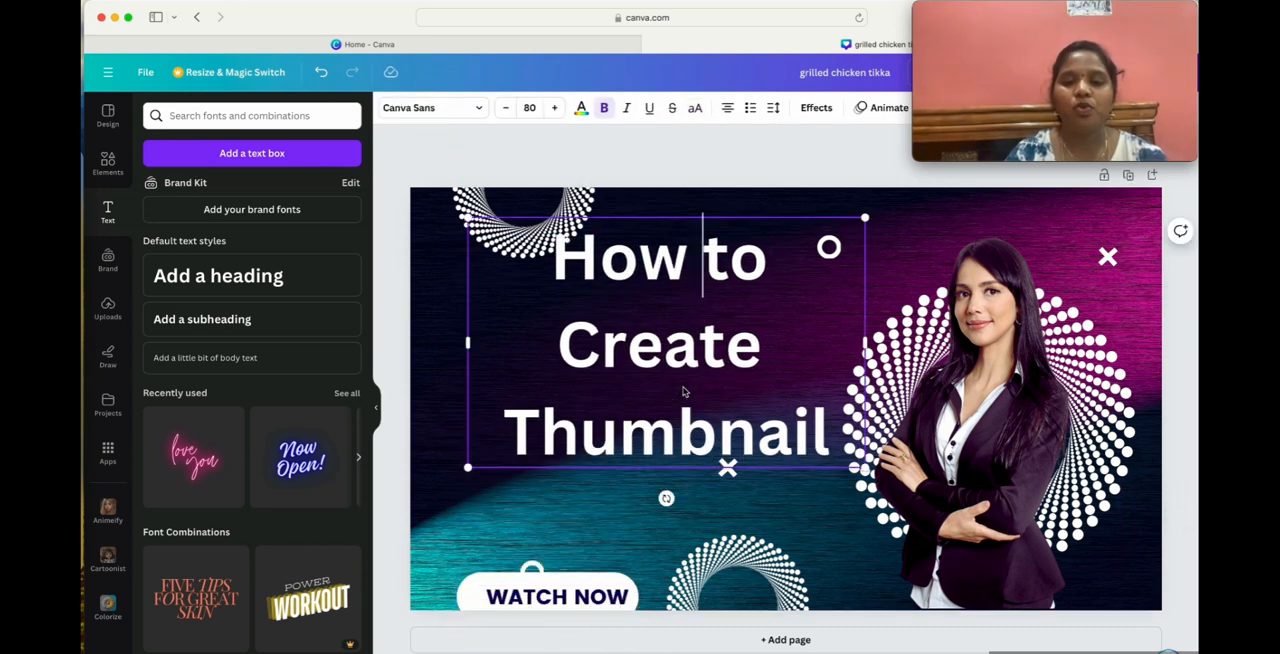
pyautogui.click(749, 112)
pyautogui.click(748, 112)
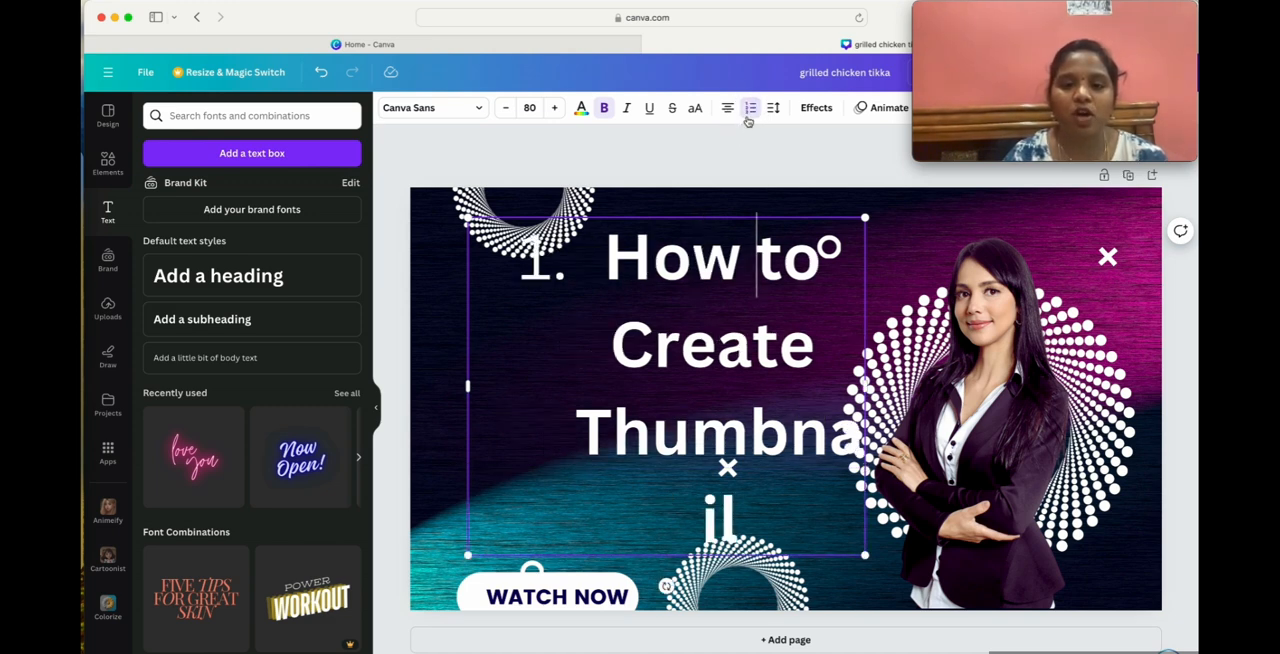
pyautogui.click(748, 112)
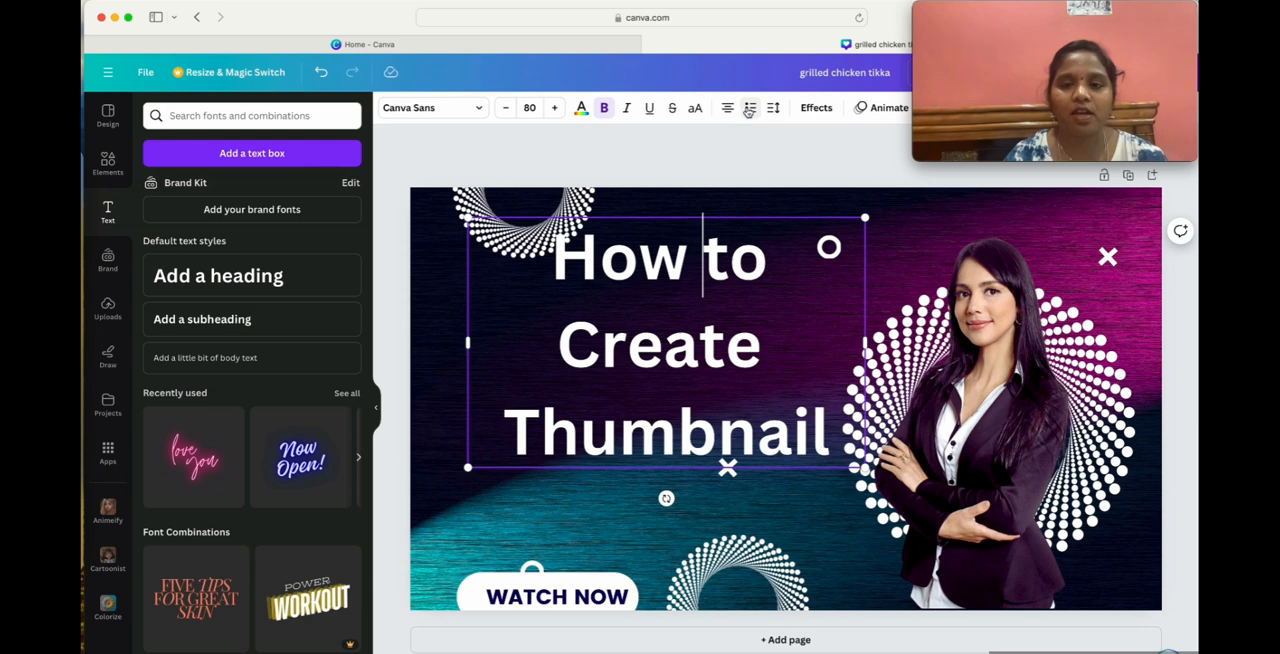
# Try the left, right and justified alignments on the heading, and return it to centre alignment.
pyautogui.click(728, 108)
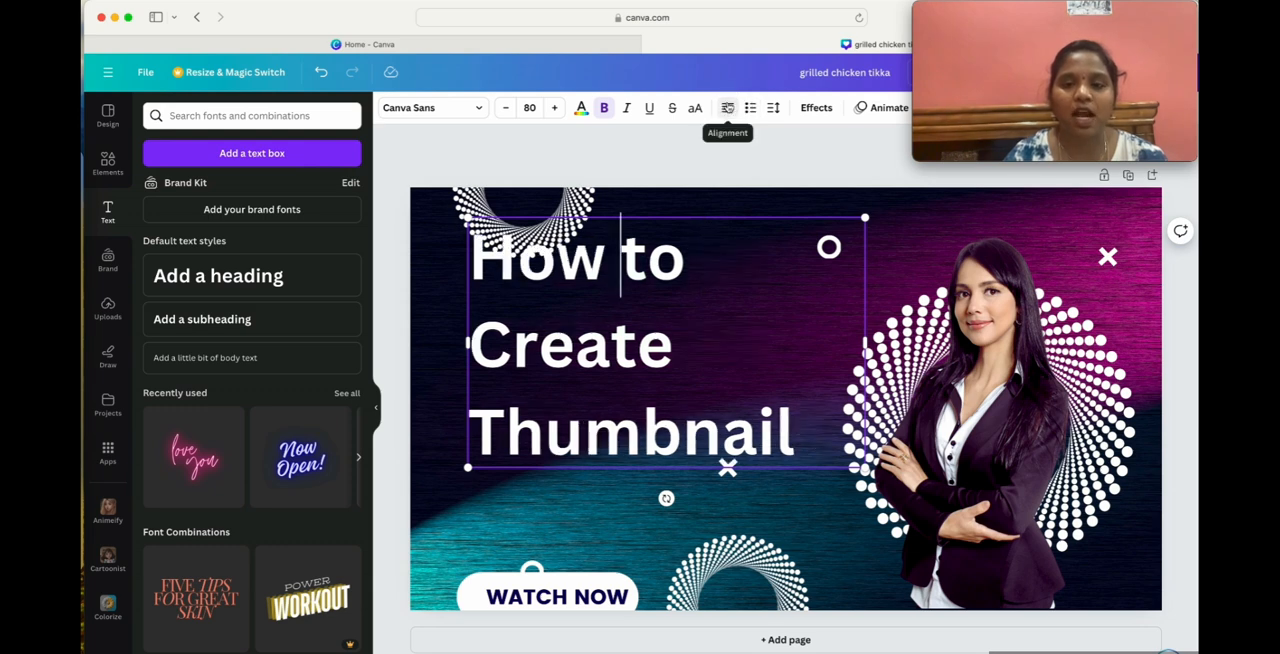
pyautogui.click(728, 108)
pyautogui.click(728, 108)
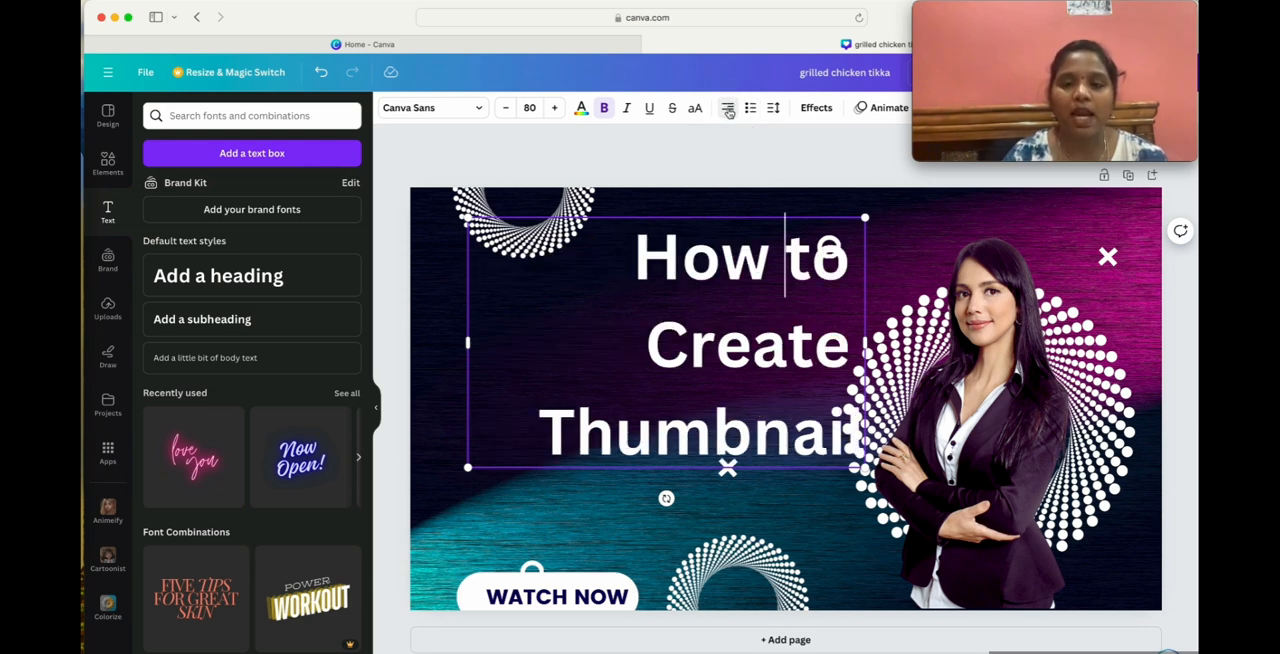
pyautogui.click(728, 108)
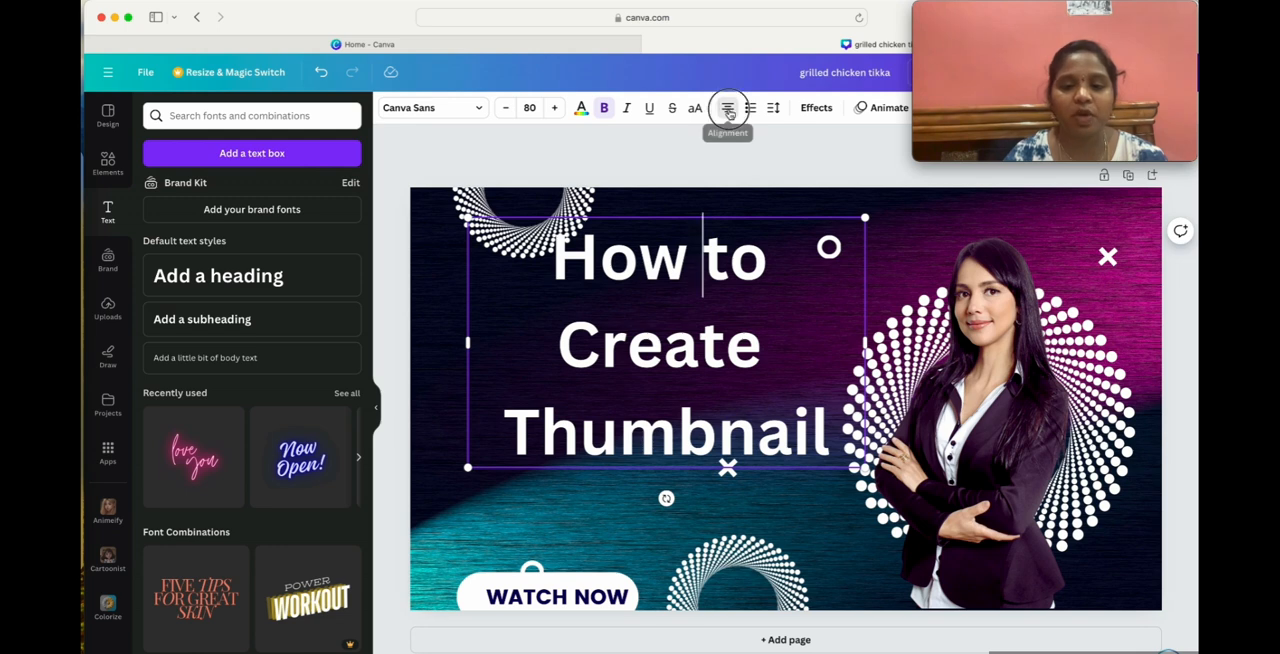
pyautogui.click(728, 108)
pyautogui.click(728, 108)
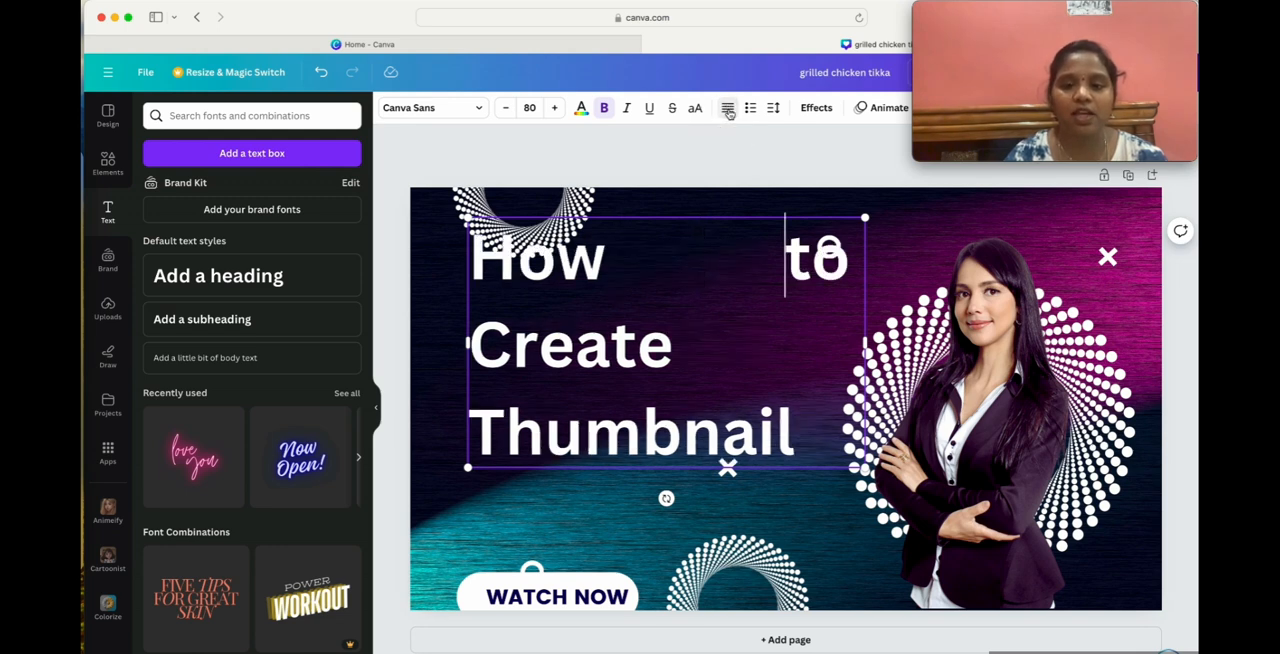
pyautogui.click(728, 108)
pyautogui.click(728, 108)
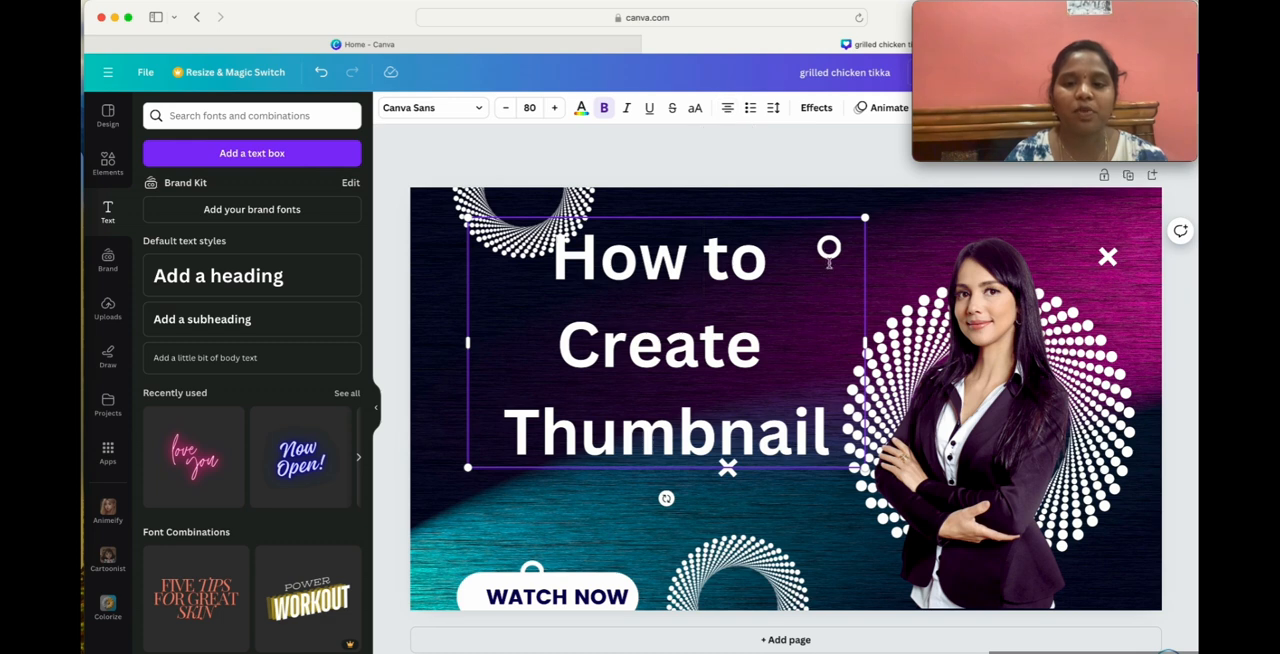
# Reduce the heading's line spacing to 1.11, keeping the letter spacing at 0.
pyautogui.click(773, 110)
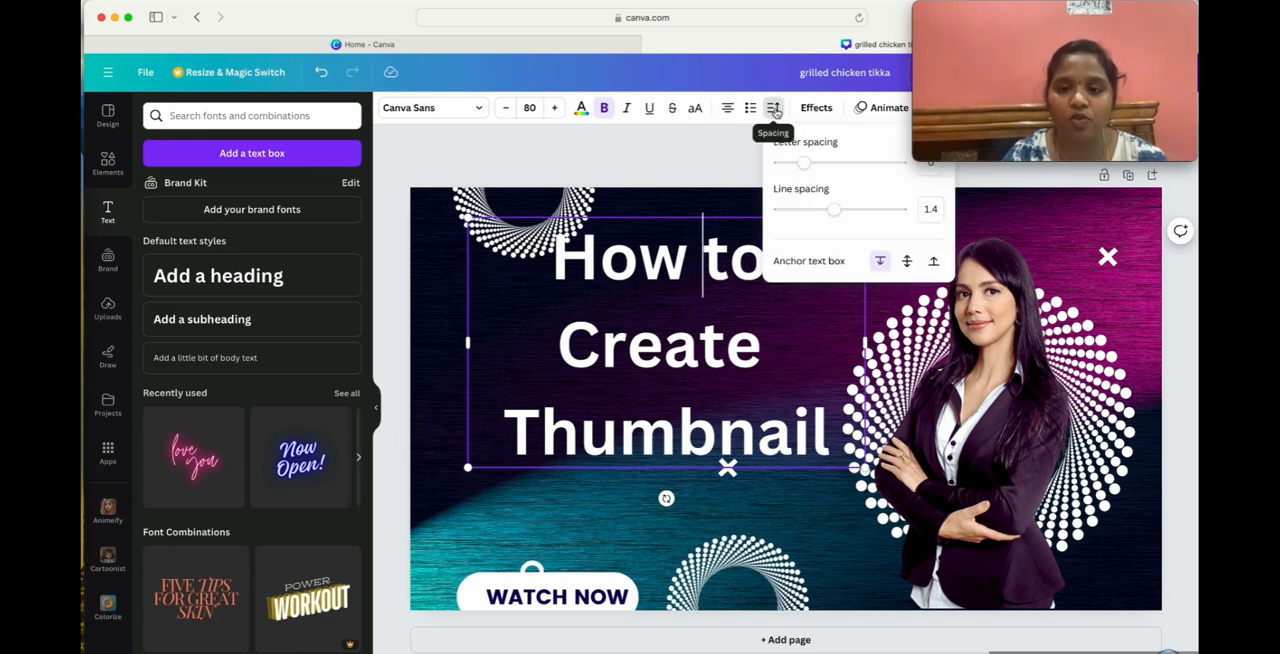
pyautogui.moveTo(807, 167)
pyautogui.mouseDown()
pyautogui.moveTo(851, 169)
pyautogui.moveTo(803, 164)
pyautogui.mouseUp()
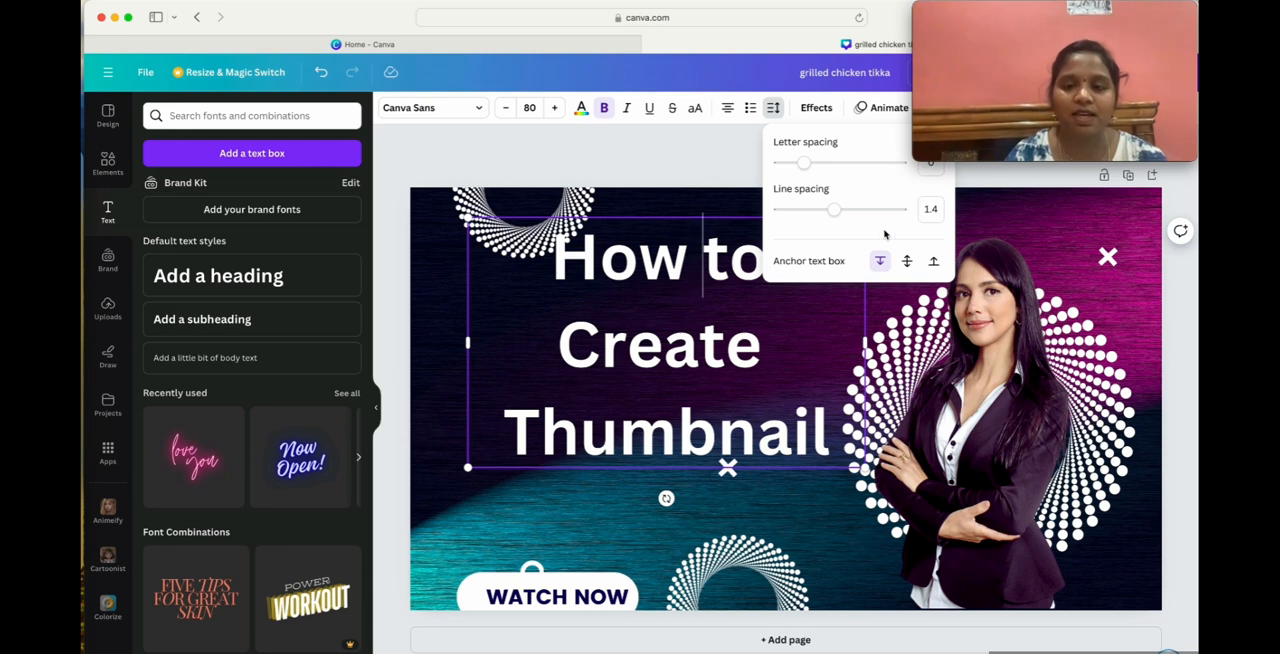
pyautogui.moveTo(832, 213)
pyautogui.mouseDown()
pyautogui.moveTo(943, 208)
pyautogui.moveTo(848, 206)
pyautogui.moveTo(811, 212)
pyautogui.moveTo(826, 214)
pyautogui.moveTo(812, 212)
pyautogui.moveTo(818, 223)
pyautogui.mouseUp()
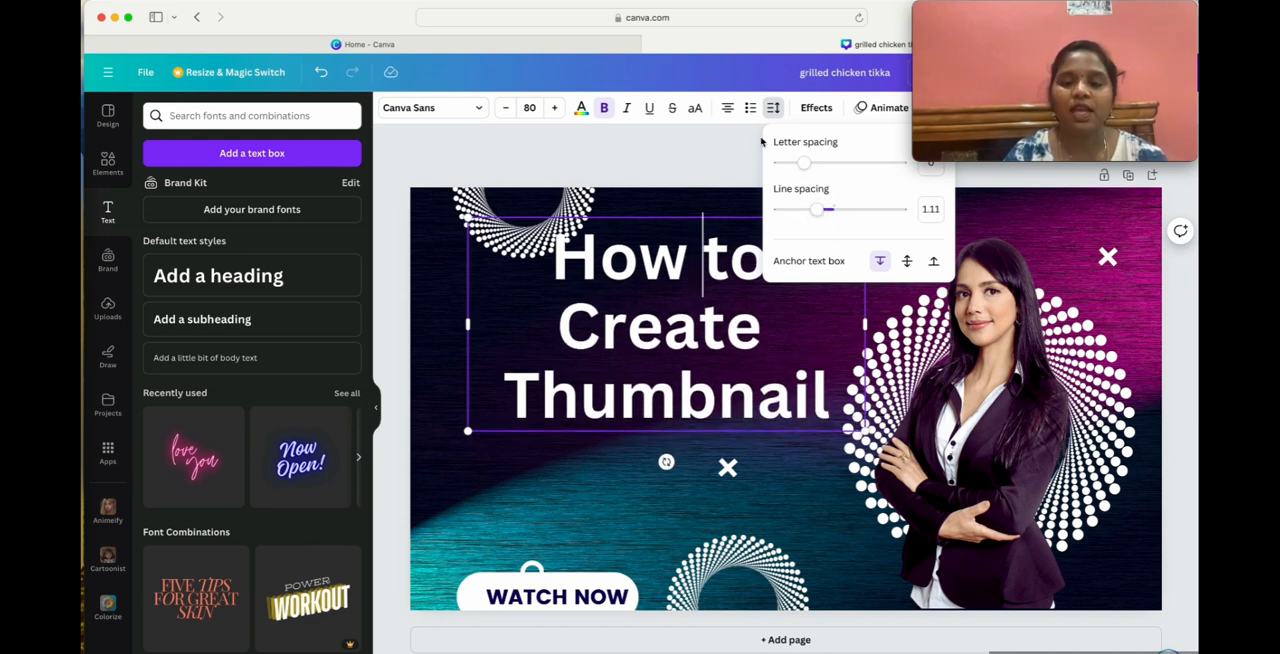
pyautogui.click(711, 148)
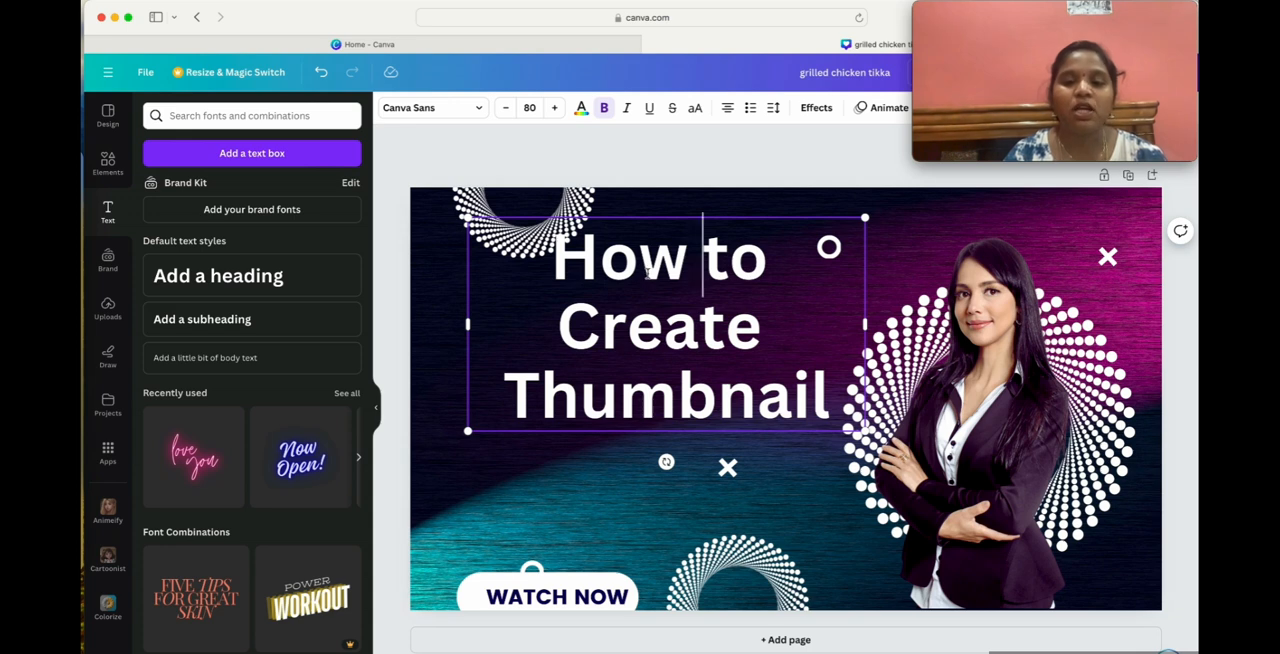
# Recolour the entire heading text with a new custom yellow, #FFF50F.
pyautogui.doubleClick(622, 262)
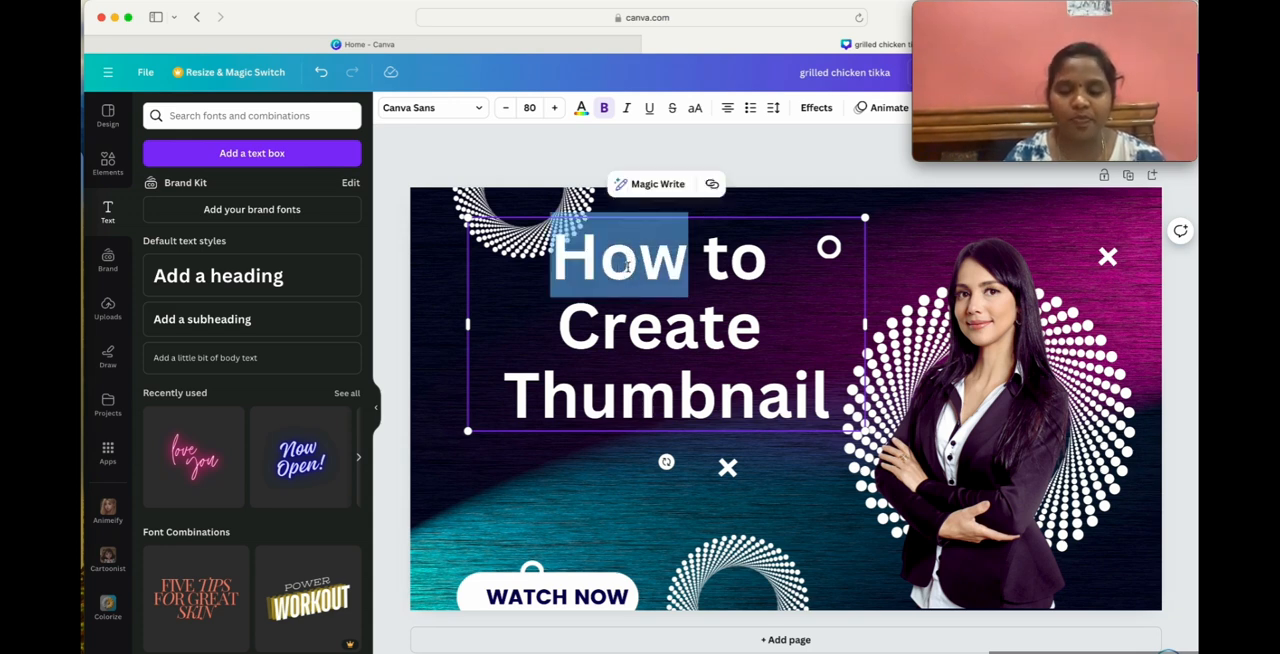
pyautogui.moveTo(627, 264); pyautogui.dragTo(832, 400)
pyautogui.click(572, 507)
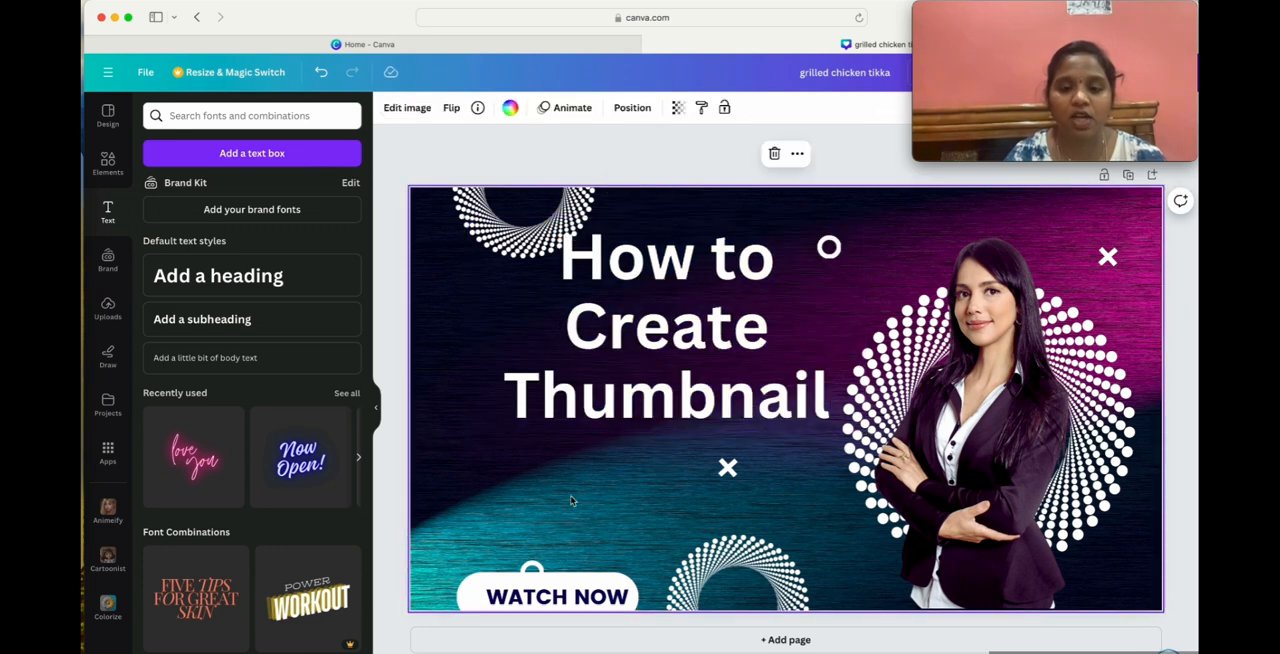
pyautogui.click(669, 306)
pyautogui.click(667, 313)
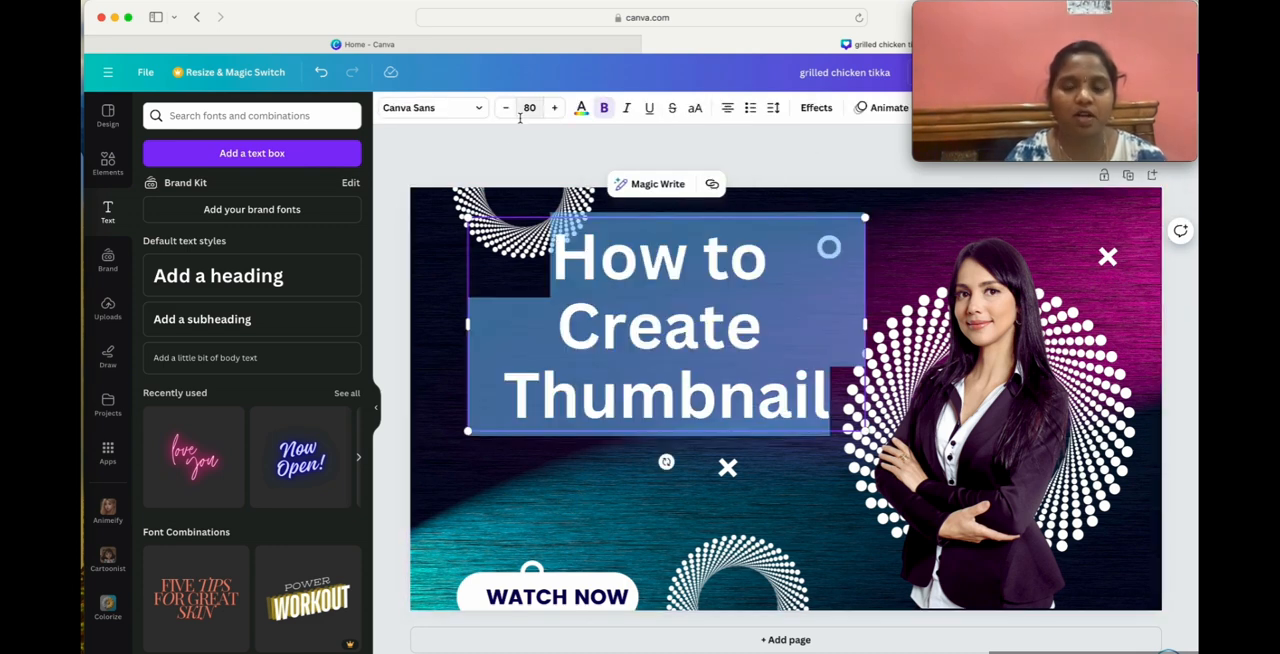
pyautogui.click(581, 110)
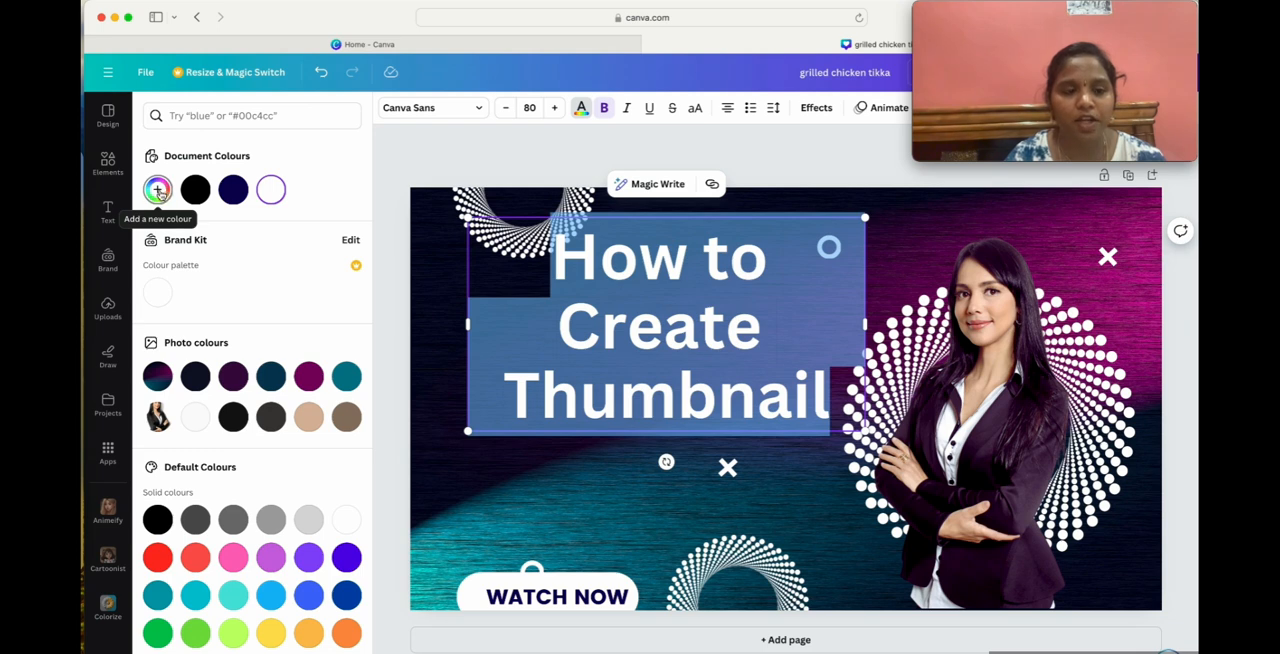
pyautogui.click(158, 191)
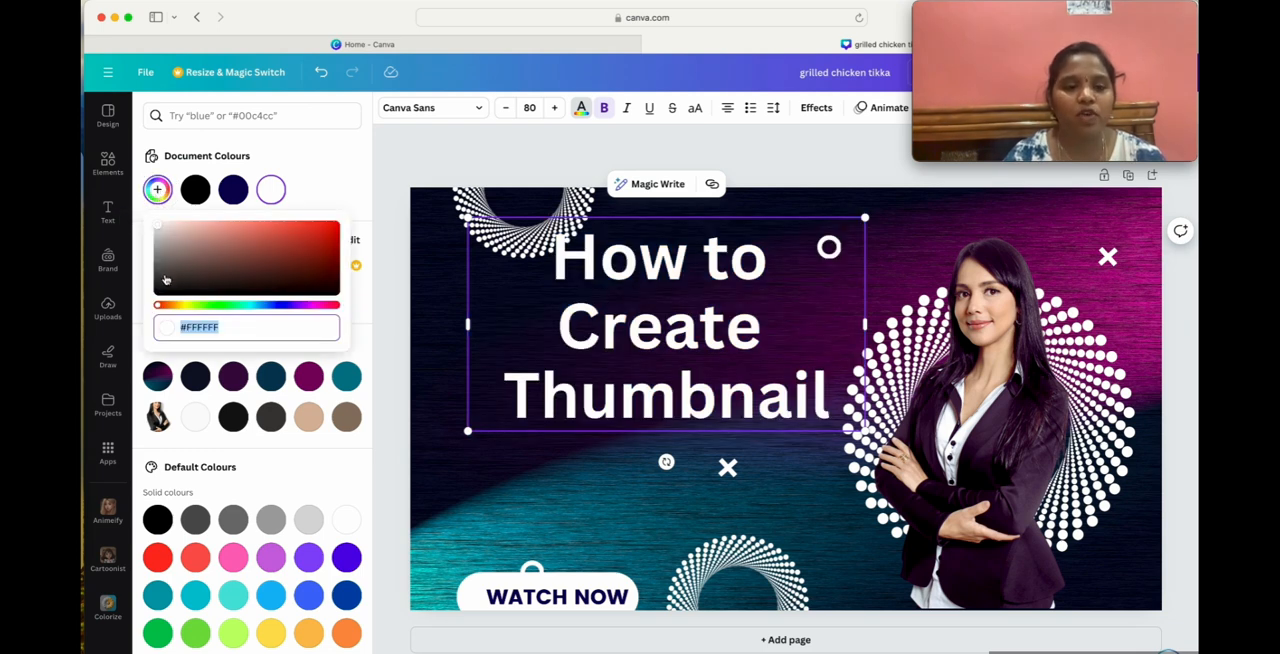
pyautogui.moveTo(160, 312); pyautogui.dragTo(185, 313)
pyautogui.moveTo(184, 226); pyautogui.dragTo(327, 224)
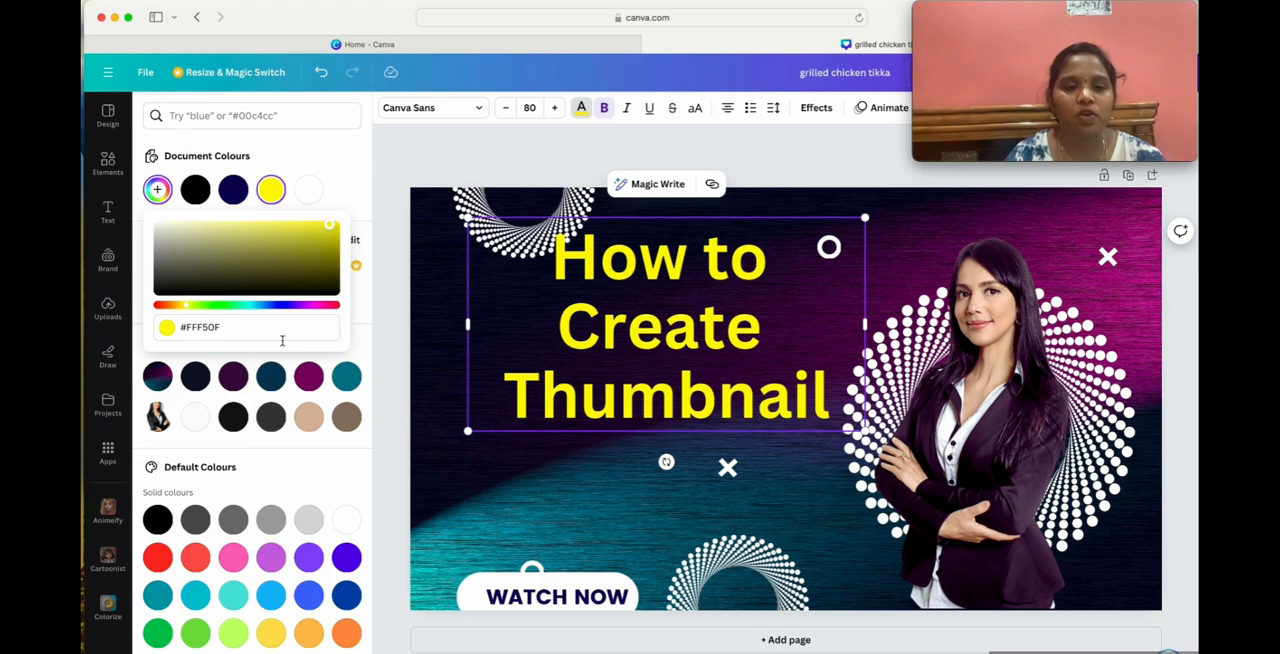
# Try a blue hue on the heading text, and settle on the custom yellow #EEF20E.
pyautogui.click(272, 305)
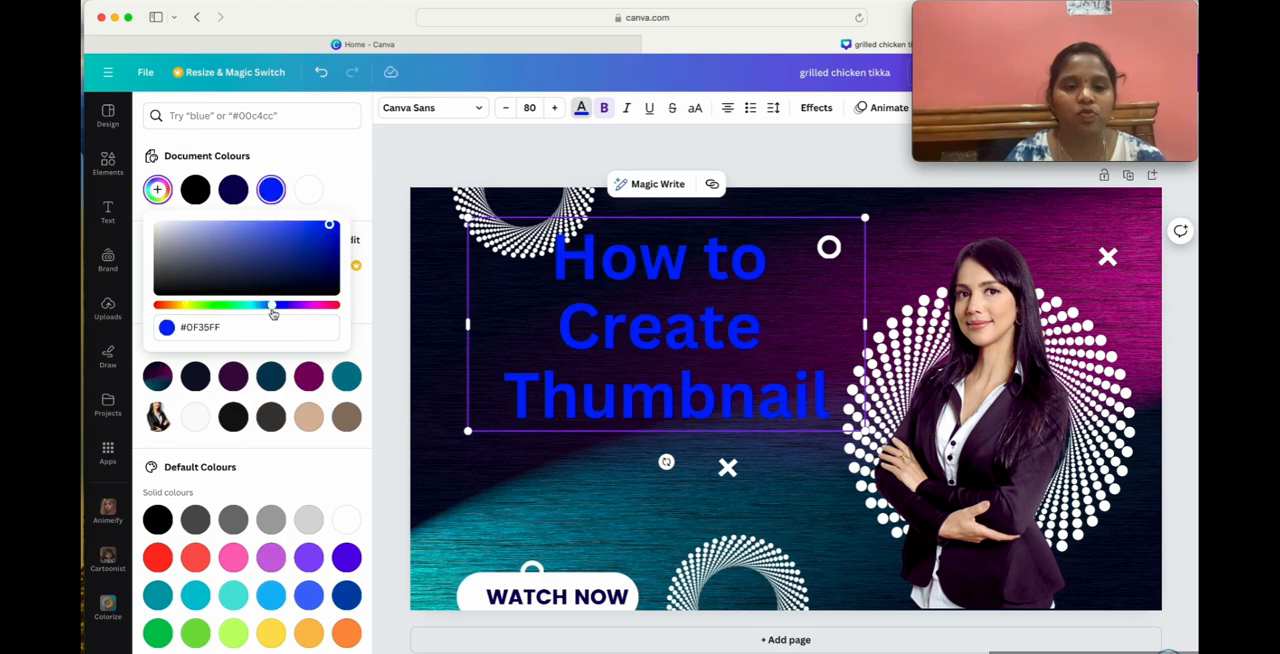
pyautogui.click(322, 305)
pyautogui.click(188, 306)
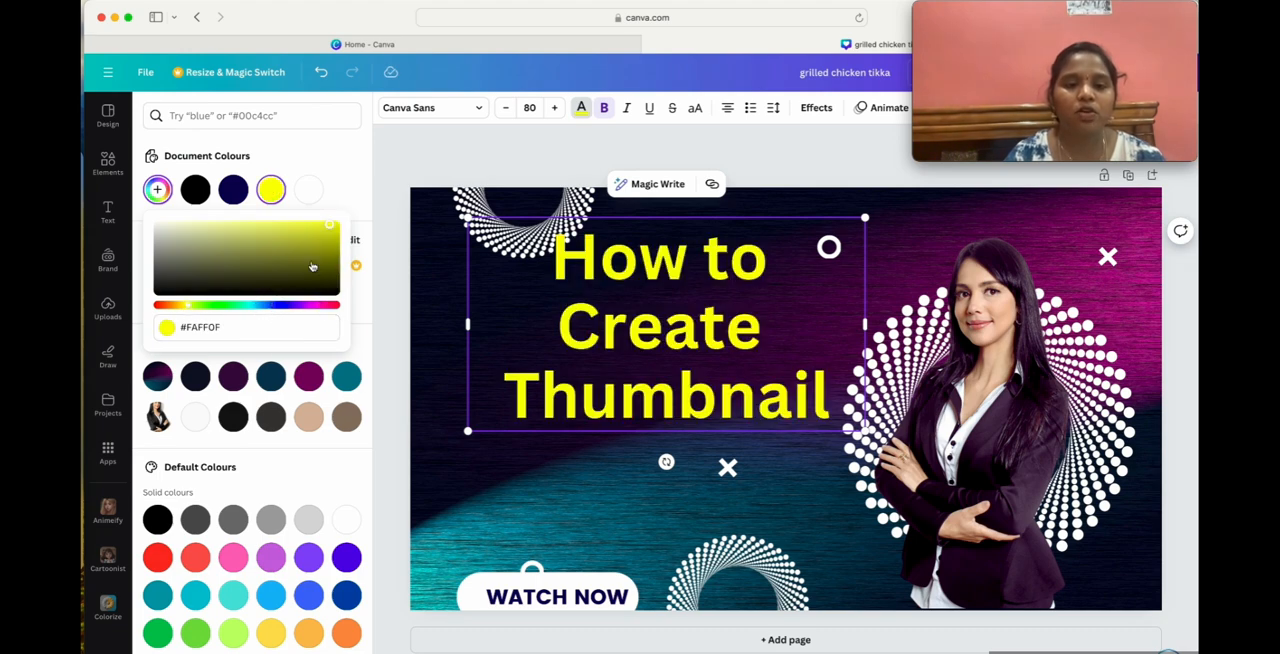
pyautogui.click(331, 227)
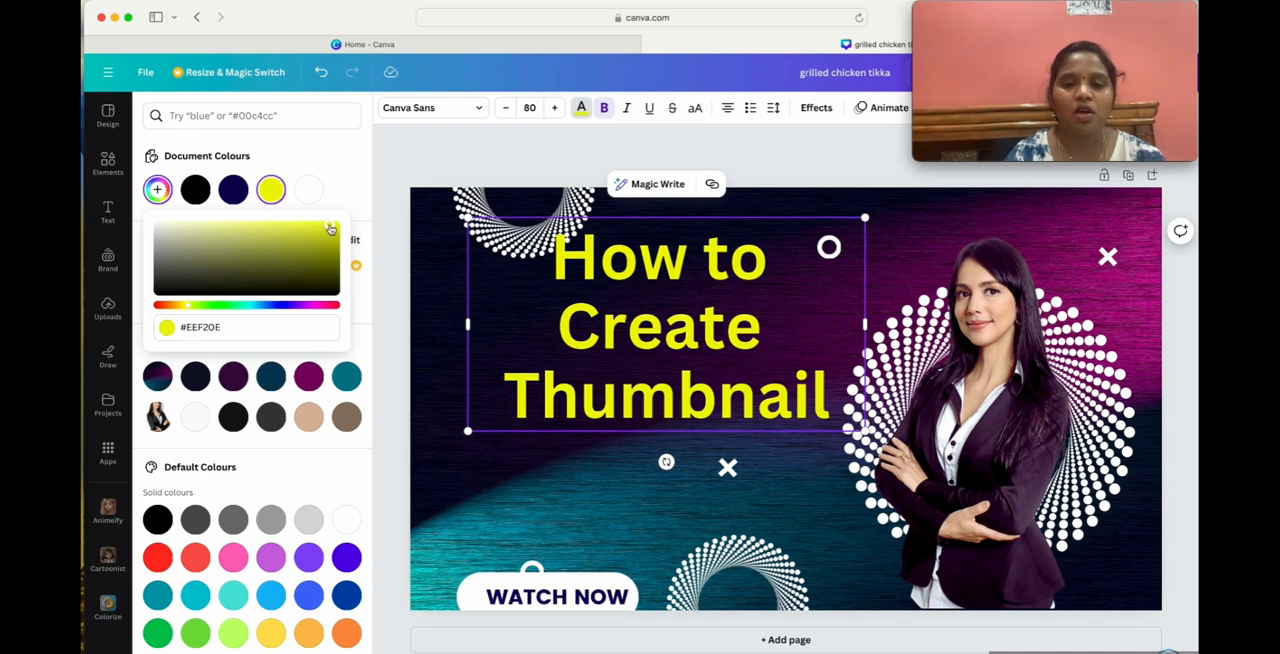
pyautogui.click(805, 298)
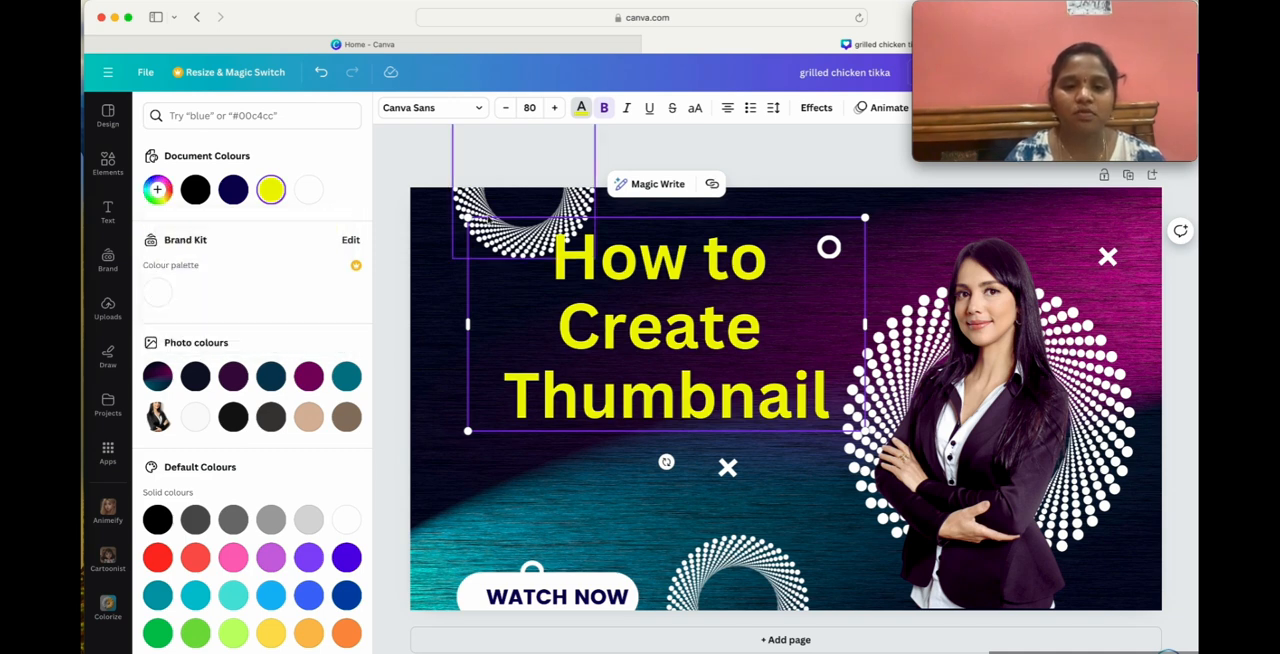
# Delete the dotted circle behind the heading and the small ring beside it, shifting the heading out of the way.
pyautogui.moveTo(481, 193); pyautogui.dragTo(400, 502)
pyautogui.press('Delete')
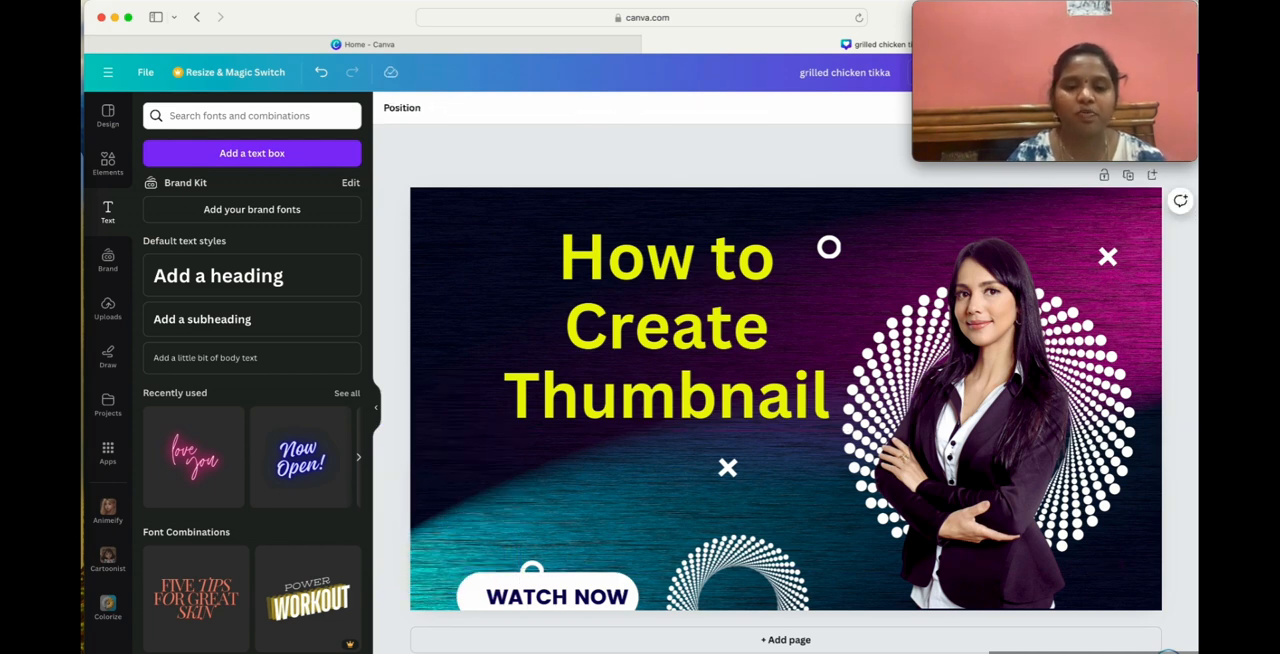
pyautogui.moveTo(718, 317); pyautogui.dragTo(645, 335)
pyautogui.click(830, 248)
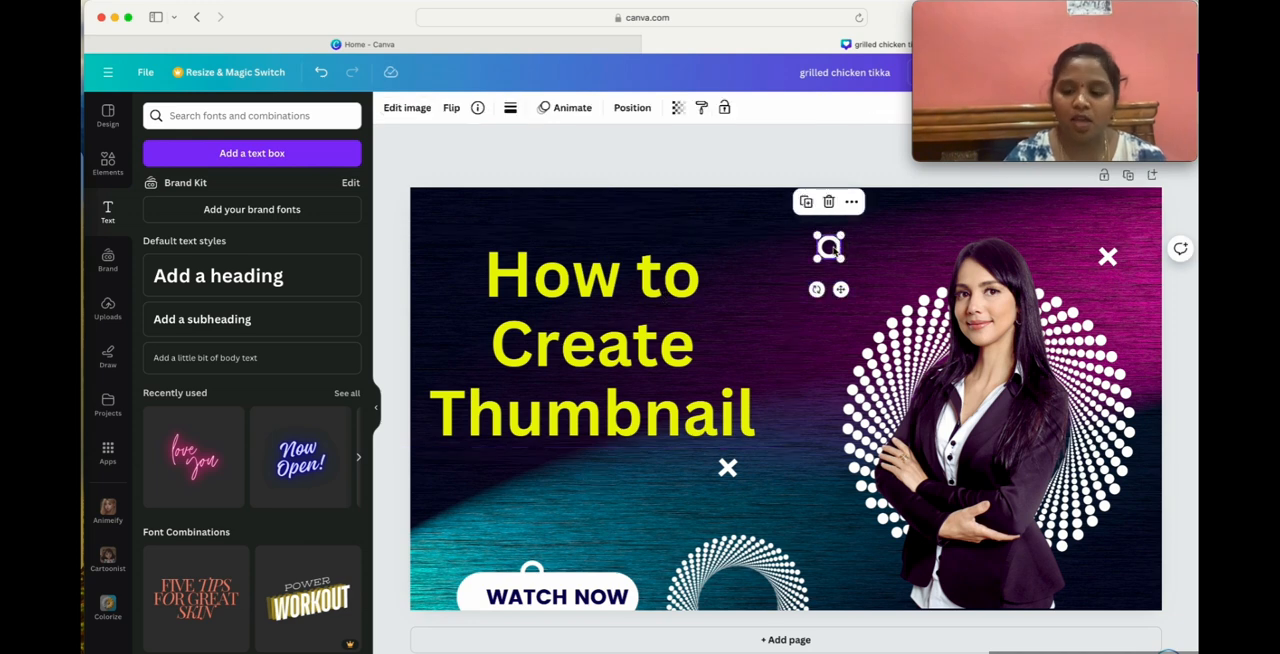
pyautogui.press('Delete')
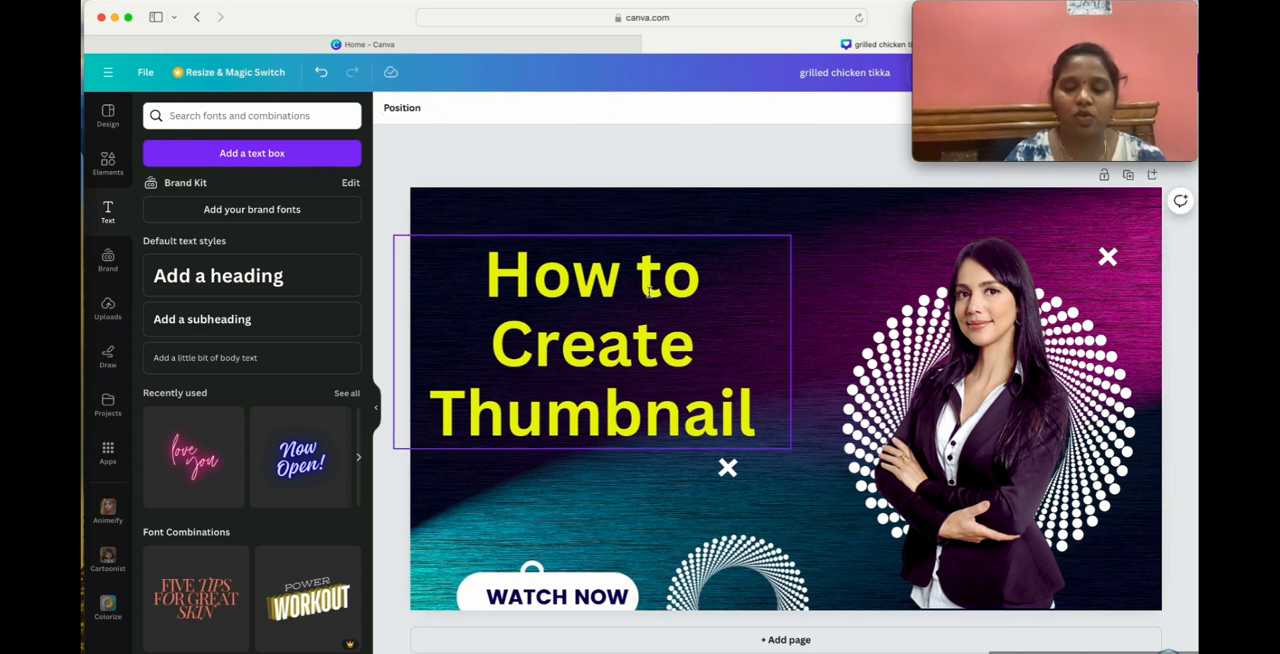
# Move the heading to the upper edge of the design and widen its text box so the text runs on one line.
pyautogui.moveTo(650, 291); pyautogui.dragTo(658, 250)
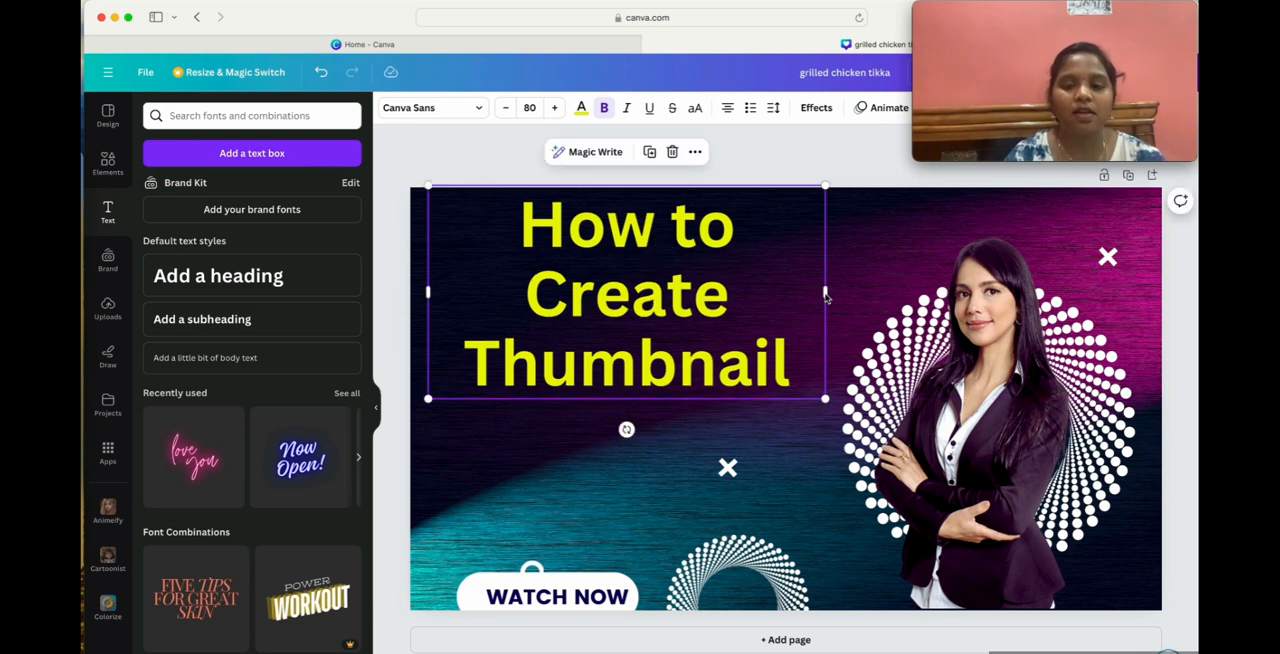
pyautogui.moveTo(829, 293); pyautogui.dragTo(1095, 240)
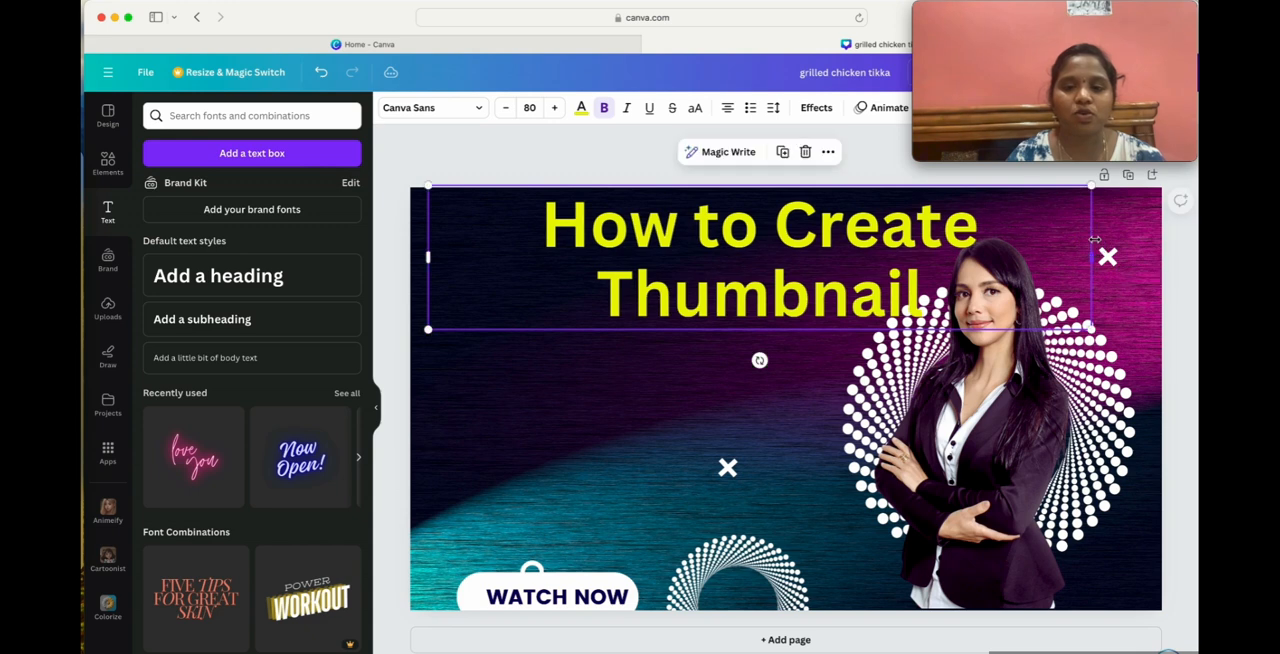
pyautogui.click(614, 429)
pyautogui.moveTo(686, 309); pyautogui.dragTo(572, 322)
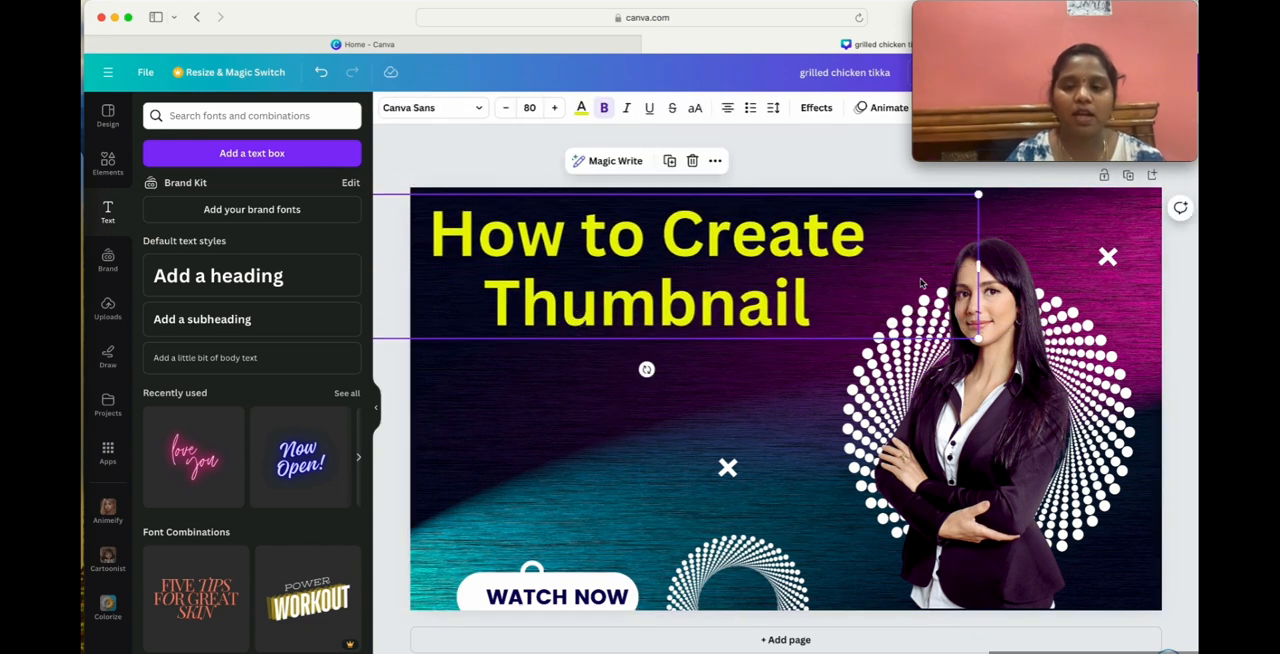
pyautogui.moveTo(993, 265); pyautogui.dragTo(1170, 240)
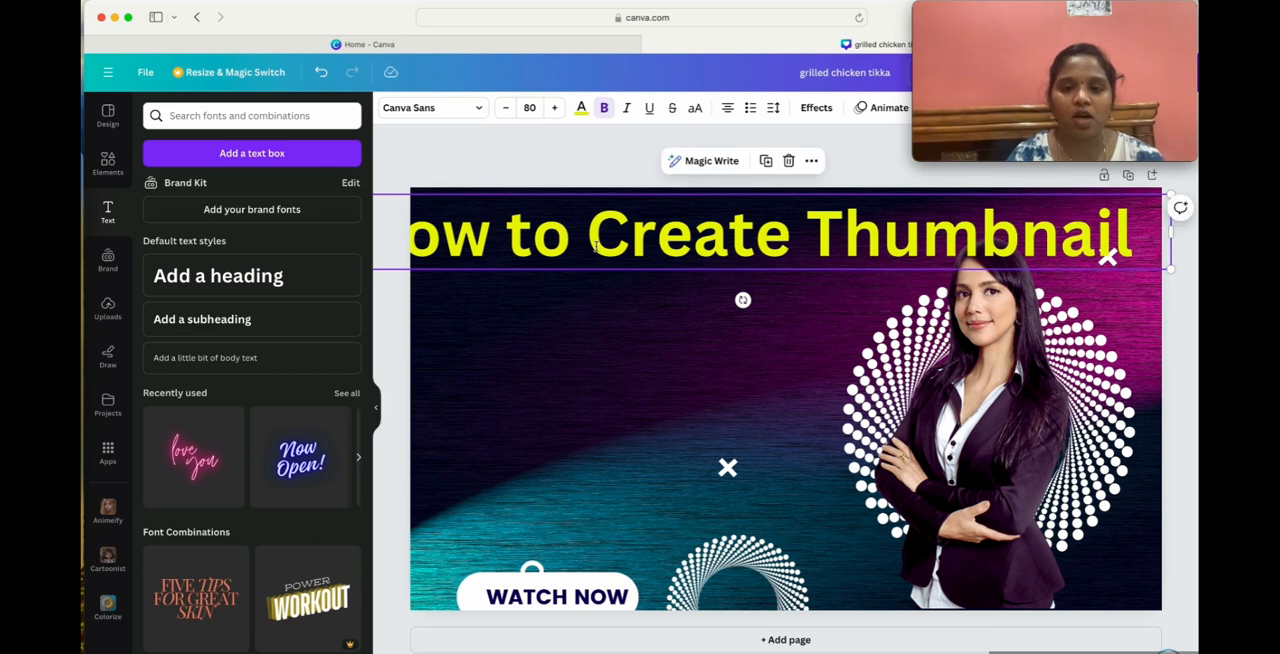
# Set the heading's font size to 70 and centre it along the upper edge of the thumbnail.
pyautogui.click(628, 405)
pyautogui.moveTo(606, 247); pyautogui.dragTo(649, 245)
pyautogui.click(538, 107)
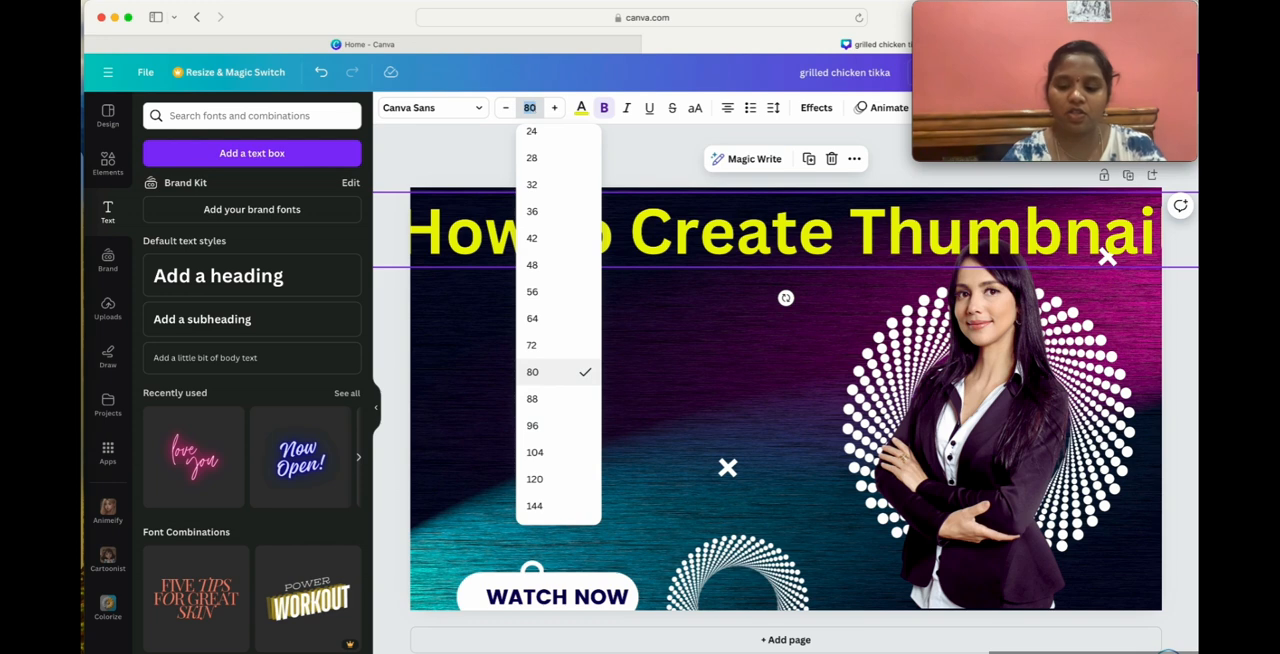
pyautogui.write('70')
pyautogui.press('Return')
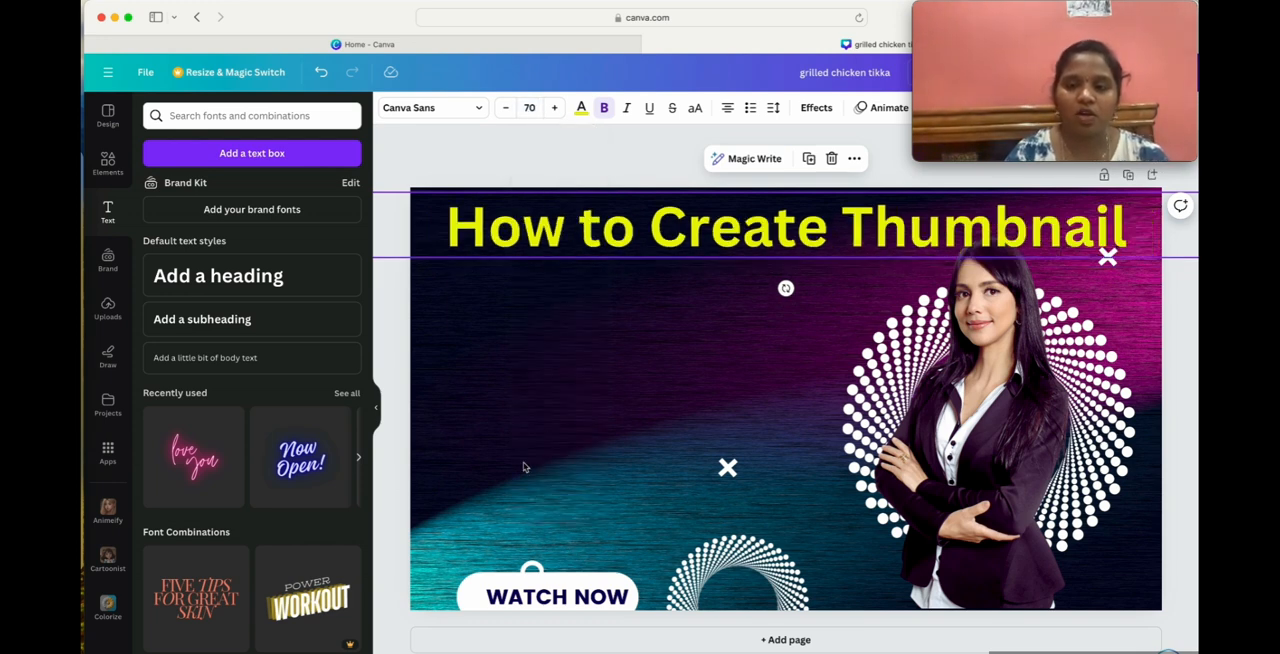
pyautogui.click(558, 432)
pyautogui.moveTo(716, 240); pyautogui.dragTo(758, 224)
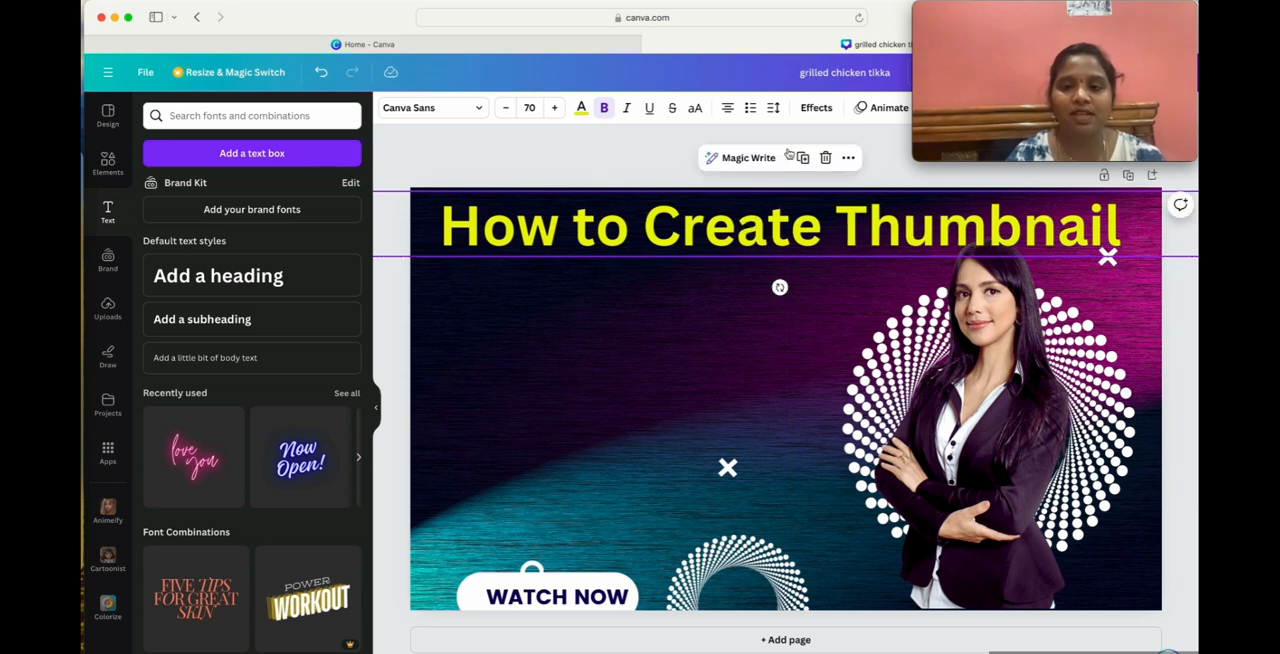
# Try the Shadow effect on the heading with offset 42, direction 18, blur 9 and transparency 40.
pyautogui.click(812, 112)
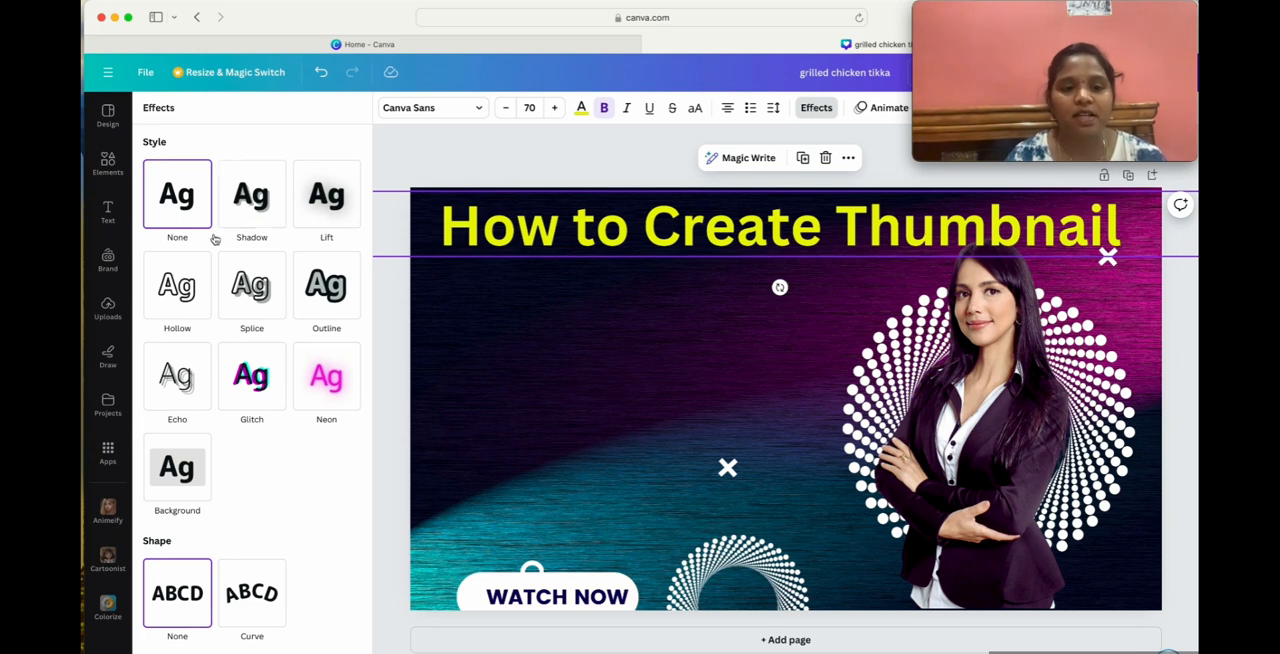
pyautogui.click(258, 210)
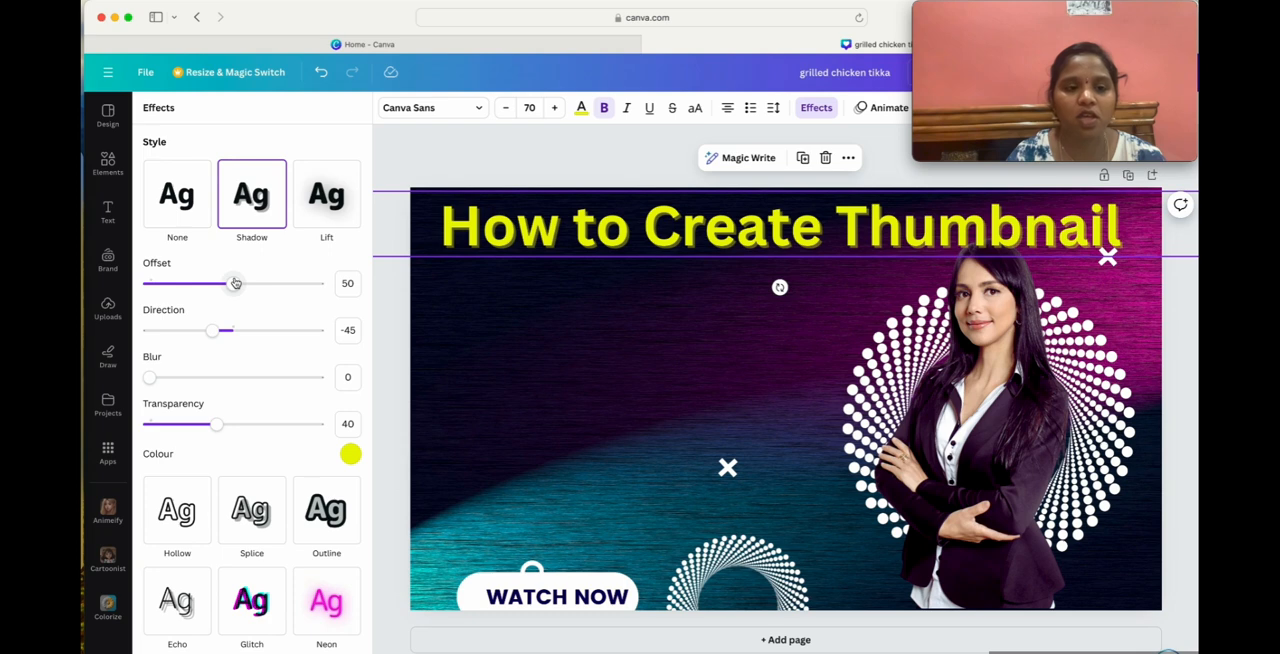
pyautogui.moveTo(235, 283)
pyautogui.mouseDown()
pyautogui.moveTo(380, 283)
pyautogui.moveTo(209, 281)
pyautogui.moveTo(220, 284)
pyautogui.mouseUp()
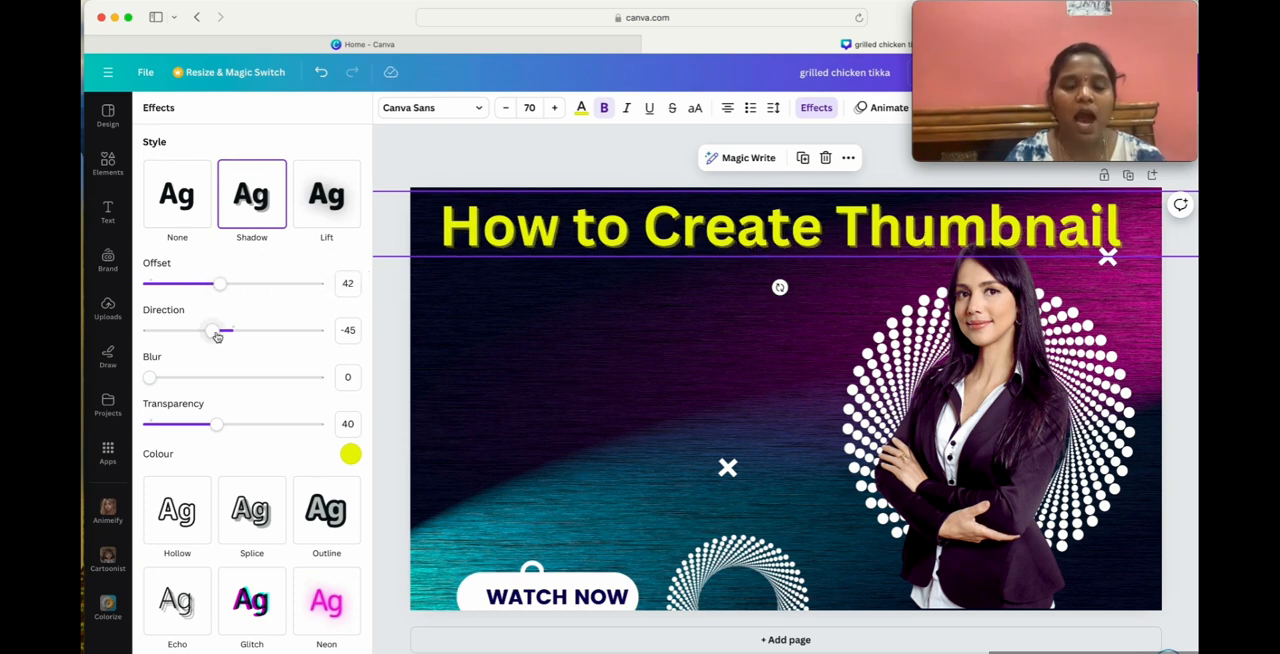
pyautogui.moveTo(217, 335); pyautogui.dragTo(243, 343)
pyautogui.moveTo(150, 377)
pyautogui.mouseDown()
pyautogui.moveTo(340, 371)
pyautogui.moveTo(162, 366)
pyautogui.mouseUp()
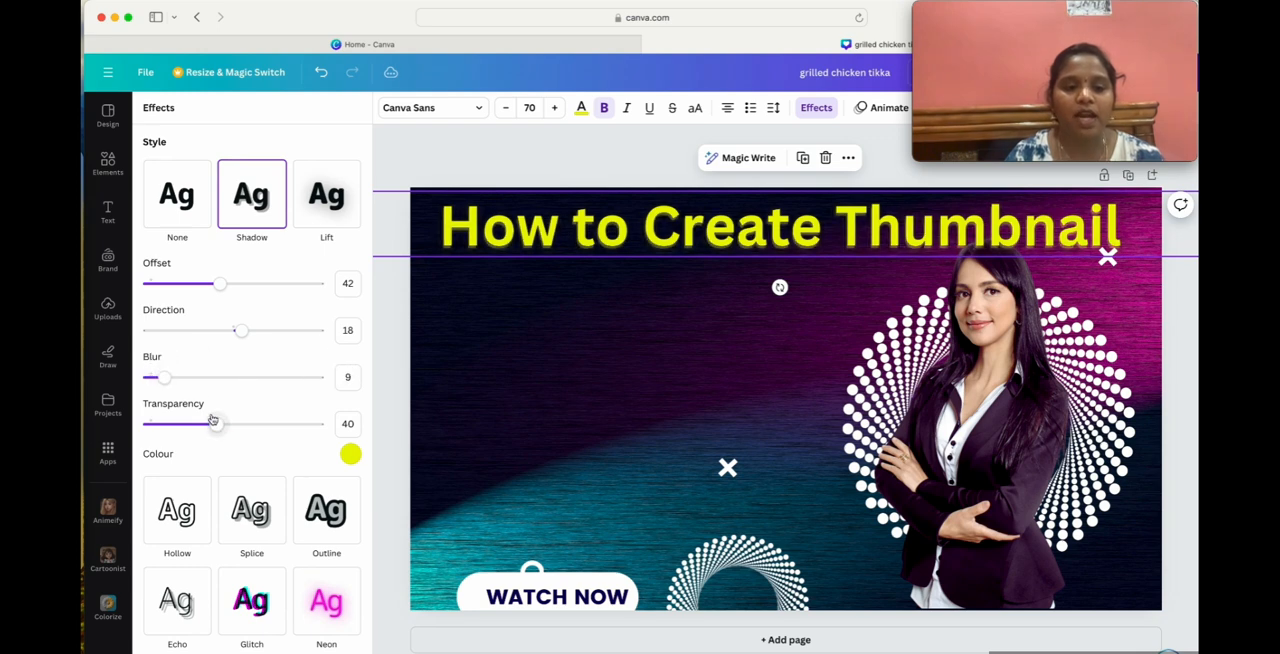
pyautogui.moveTo(212, 420)
pyautogui.mouseDown()
pyautogui.moveTo(323, 423)
pyautogui.moveTo(289, 406)
pyautogui.moveTo(160, 394)
pyautogui.moveTo(346, 400)
pyautogui.moveTo(206, 400)
pyautogui.moveTo(234, 399)
pyautogui.moveTo(217, 403)
pyautogui.mouseUp()
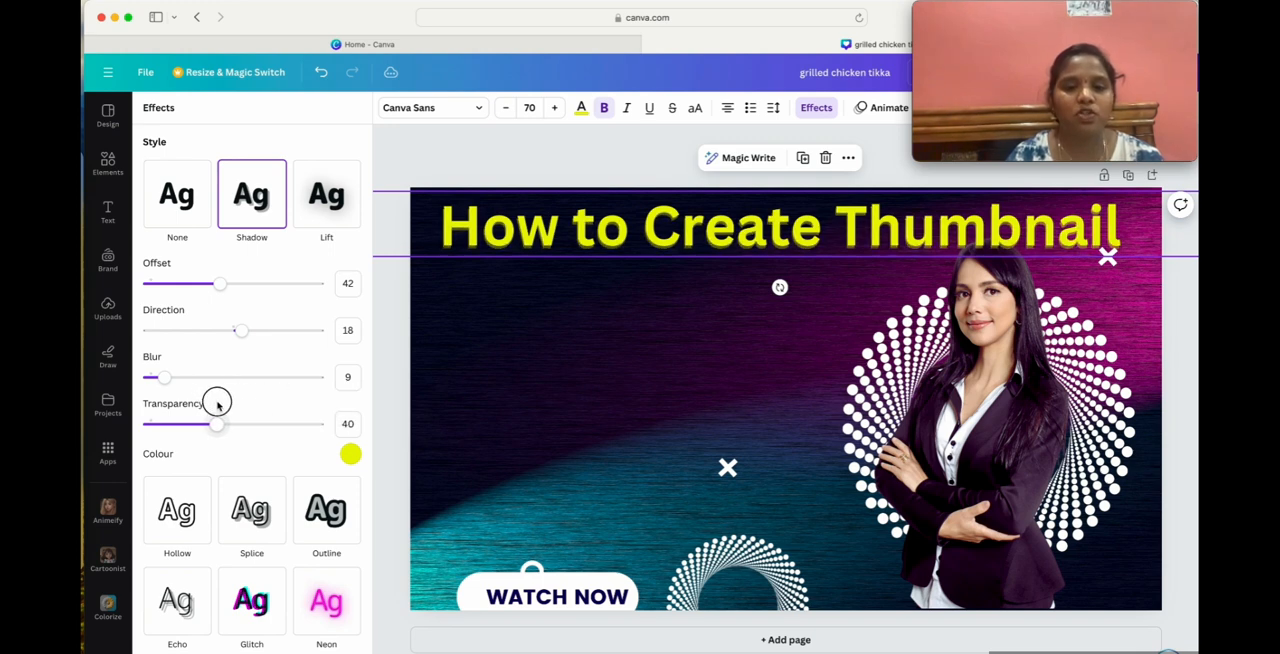
# Try the Lift effect on the heading, and replace it with a black Outline effect at thickness 200.
pyautogui.click(328, 194)
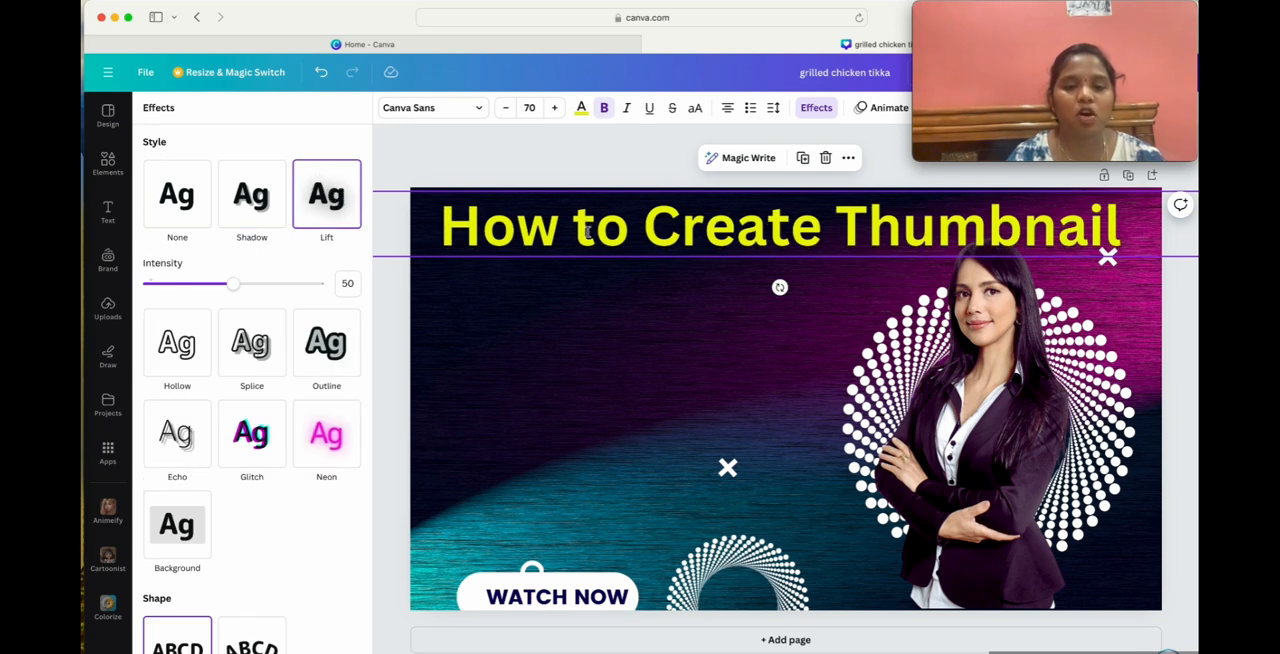
pyautogui.click(322, 354)
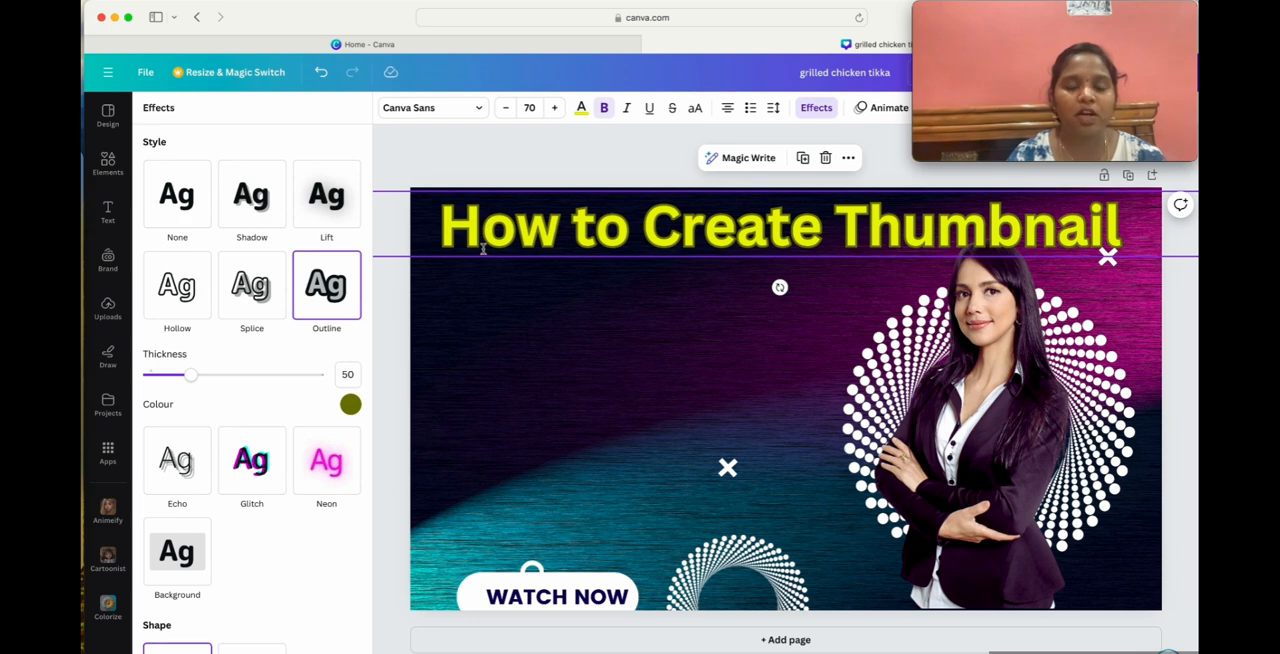
pyautogui.click(350, 404)
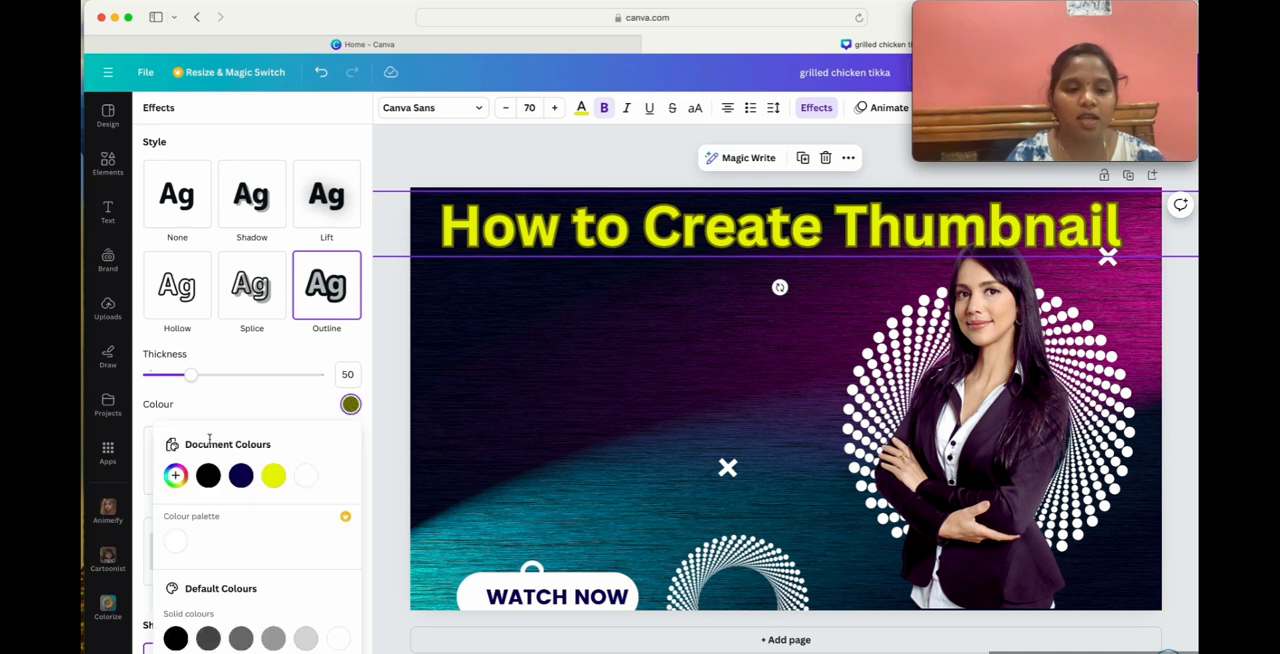
pyautogui.click(209, 476)
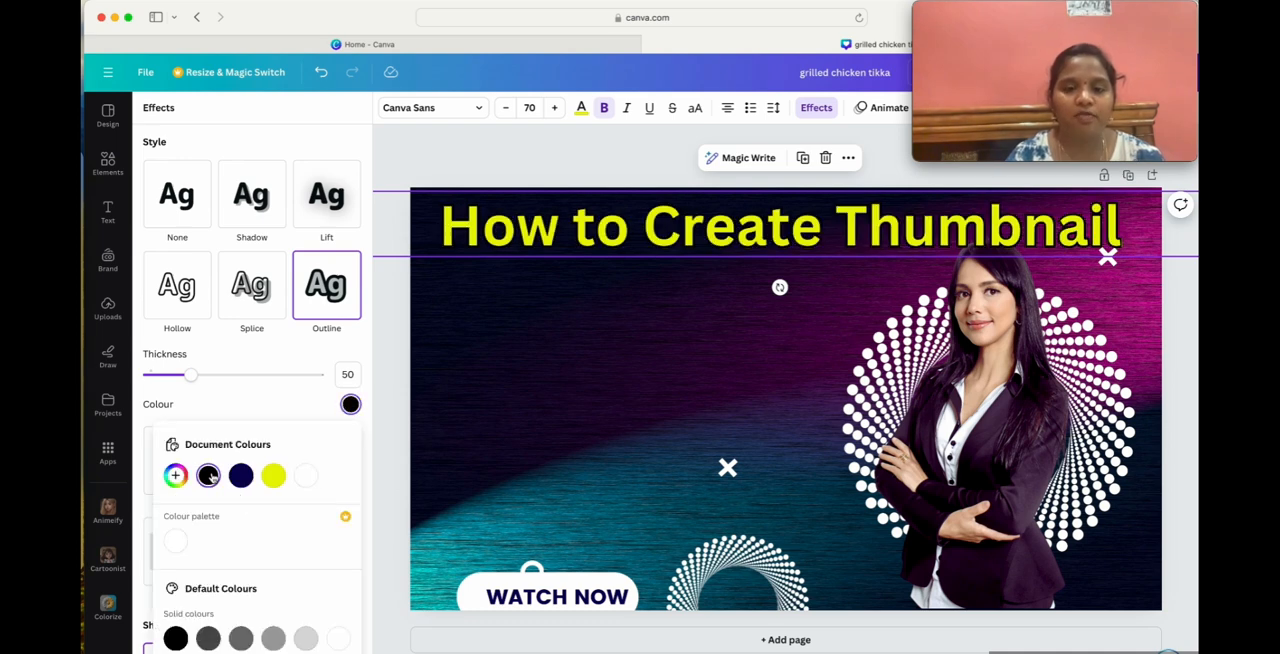
pyautogui.click(188, 376)
pyautogui.moveTo(195, 382); pyautogui.dragTo(368, 381)
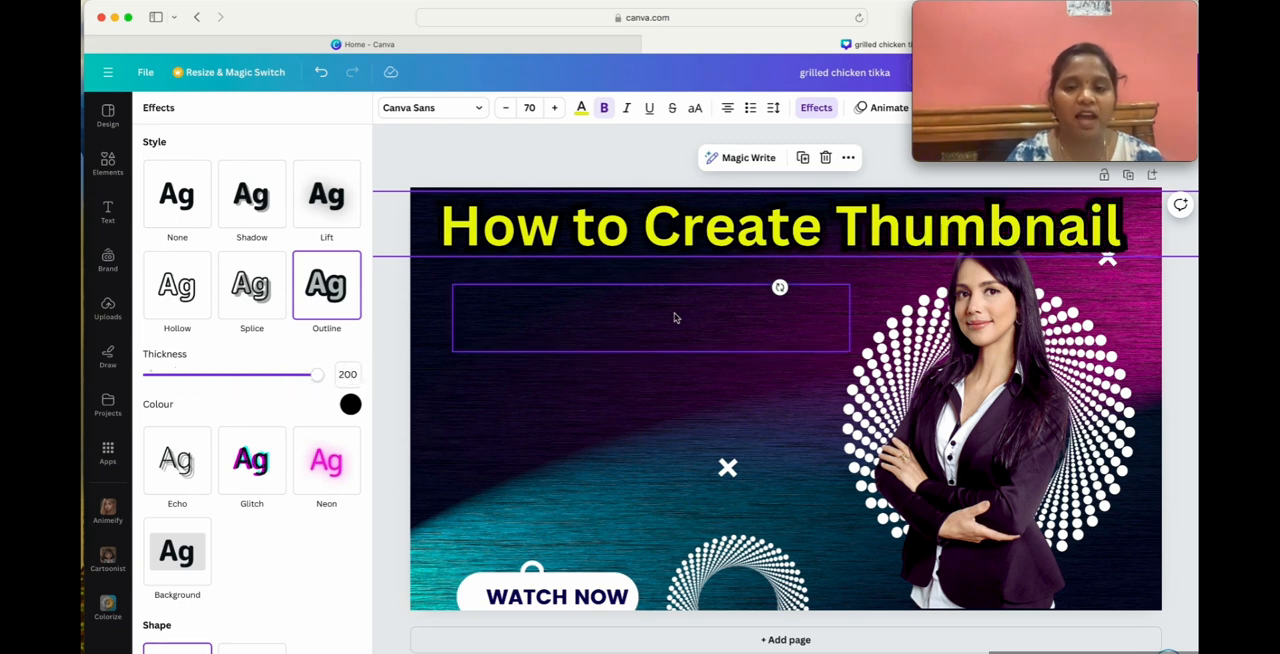
# Try white, red and blue as the heading's outline colour, and reduce the outline thickness to 19.
pyautogui.click(350, 405)
pyautogui.scroll(-3, 291, 620)
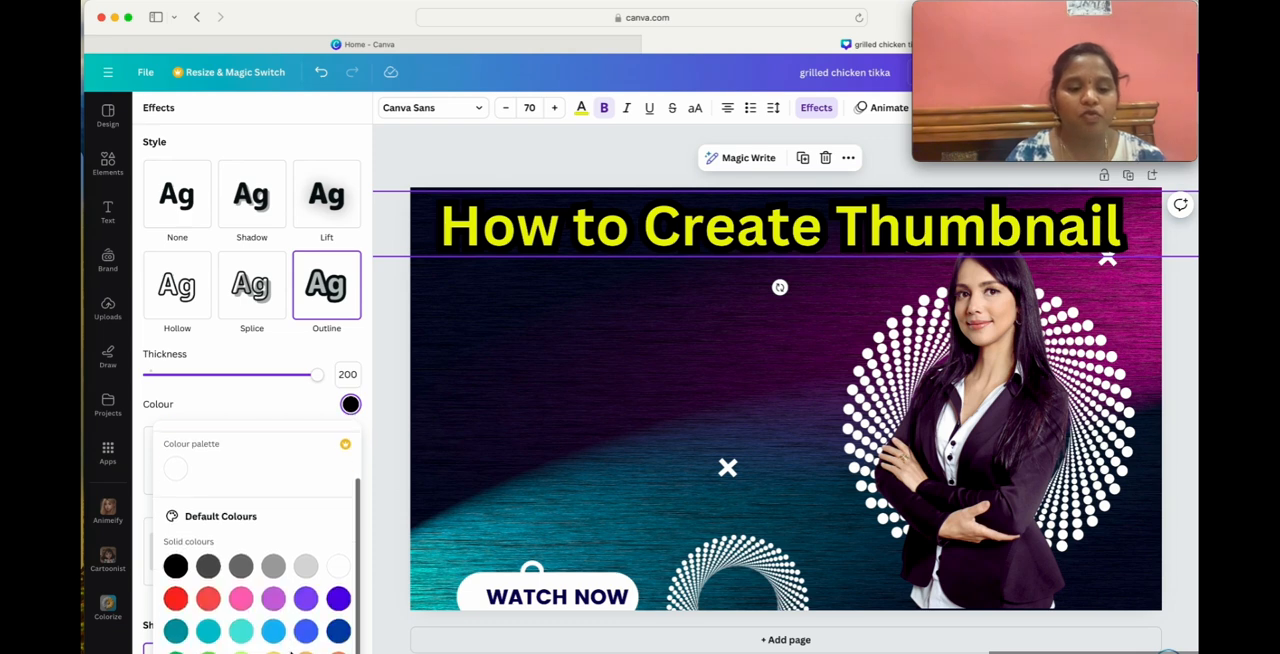
pyautogui.click(338, 566)
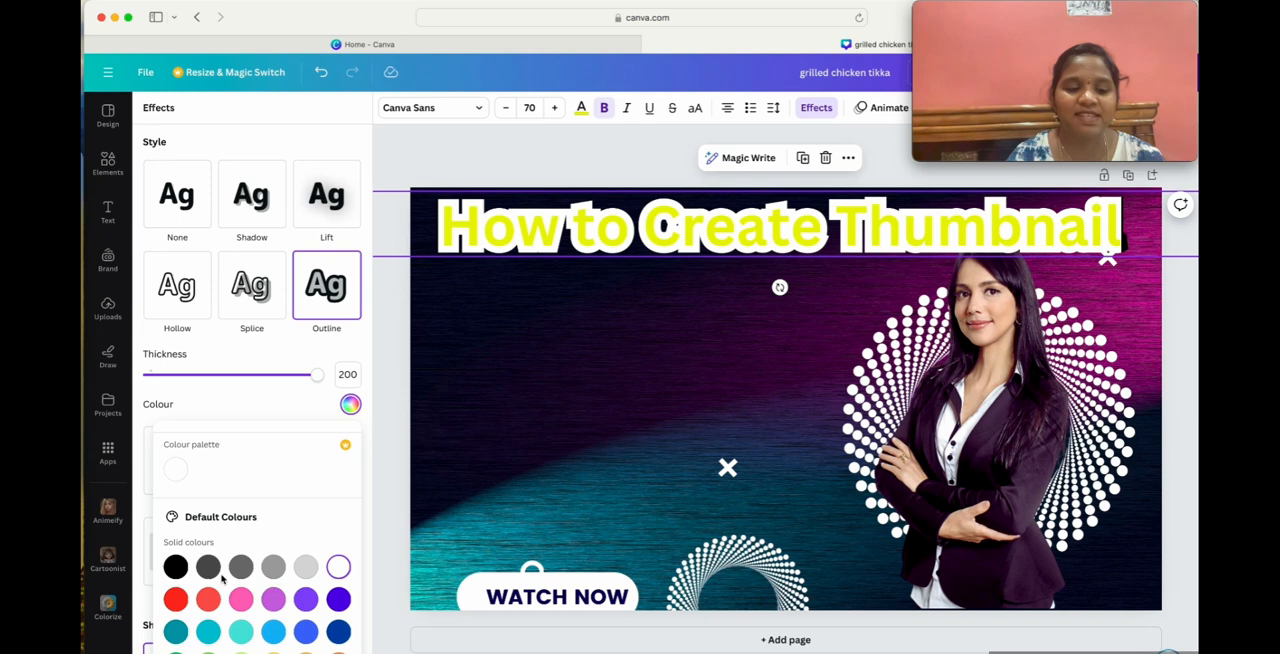
pyautogui.click(175, 599)
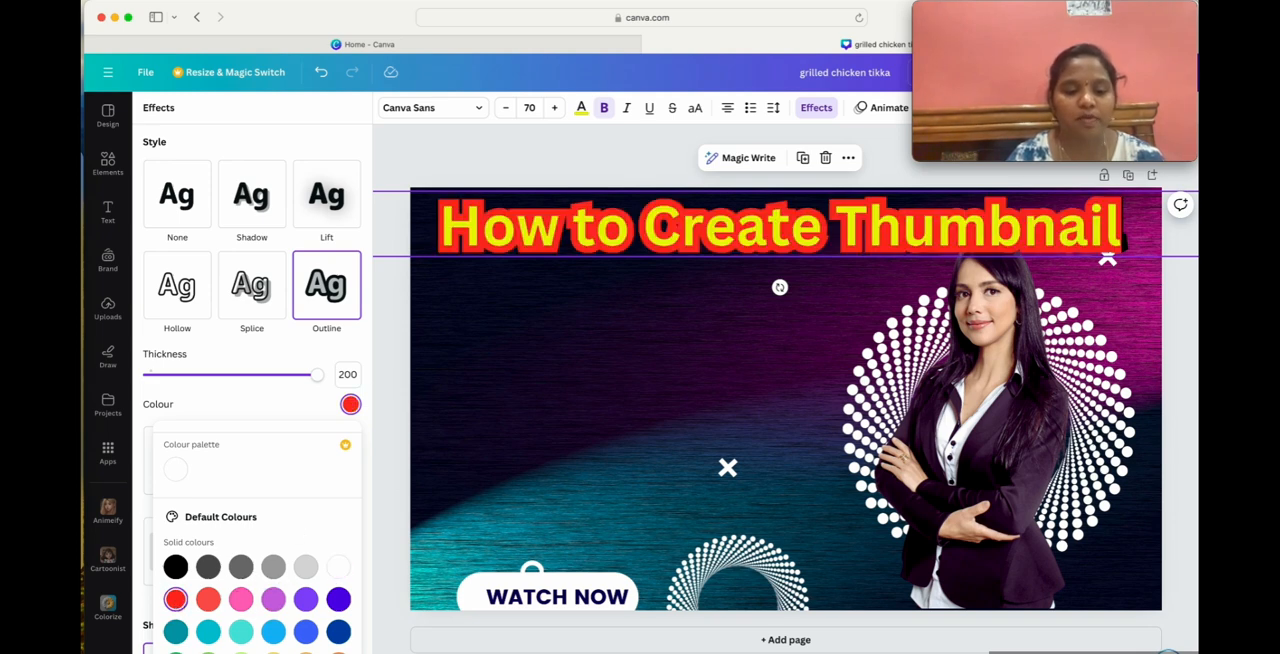
pyautogui.click(305, 631)
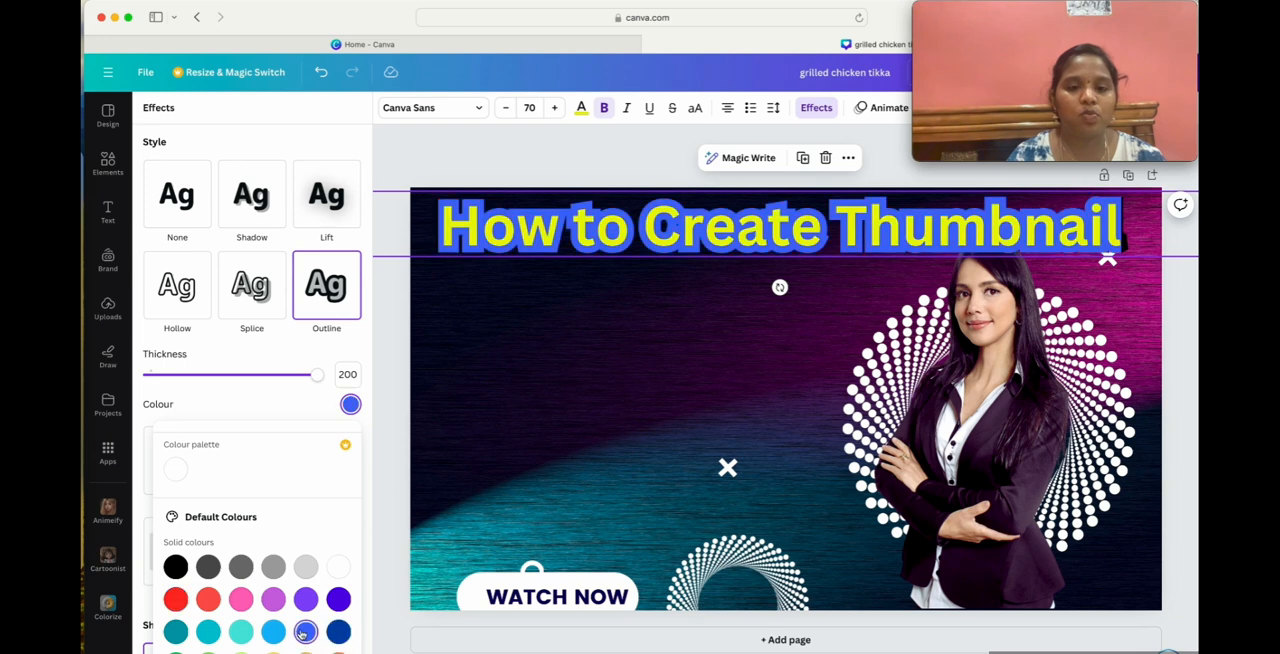
pyautogui.moveTo(319, 380); pyautogui.dragTo(165, 386)
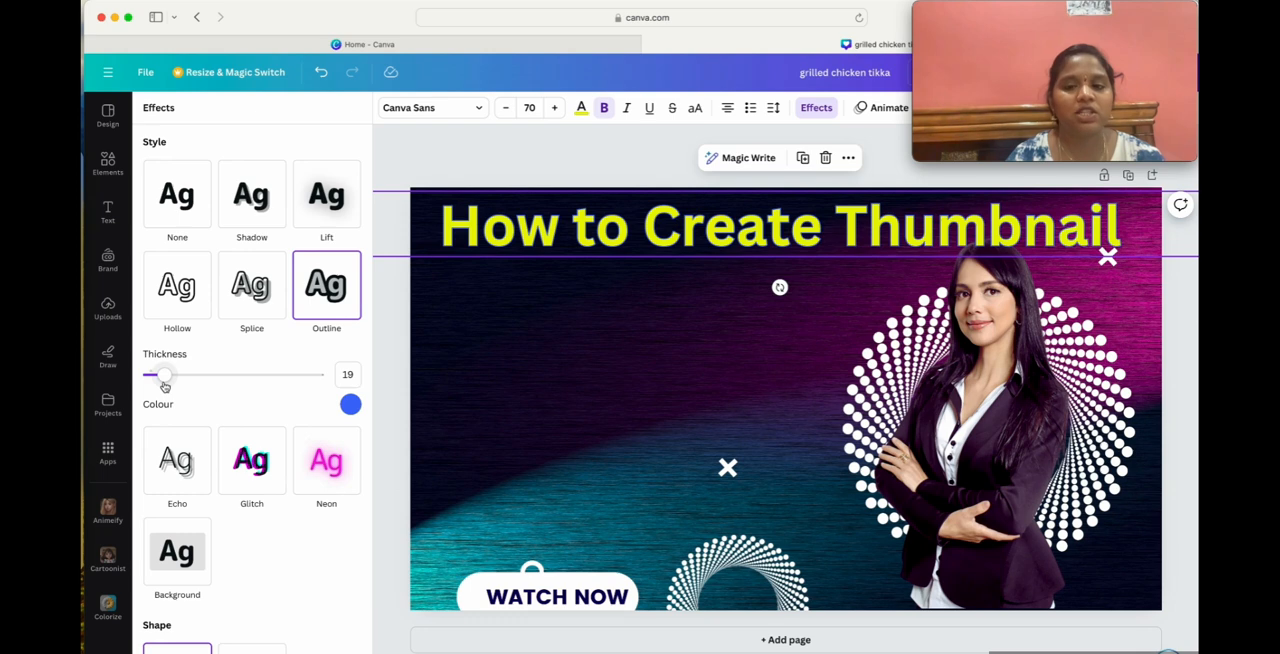
# Try bright red, white and grey shades for the heading's outline, and set it to black with thickness 200.
pyautogui.click(350, 404)
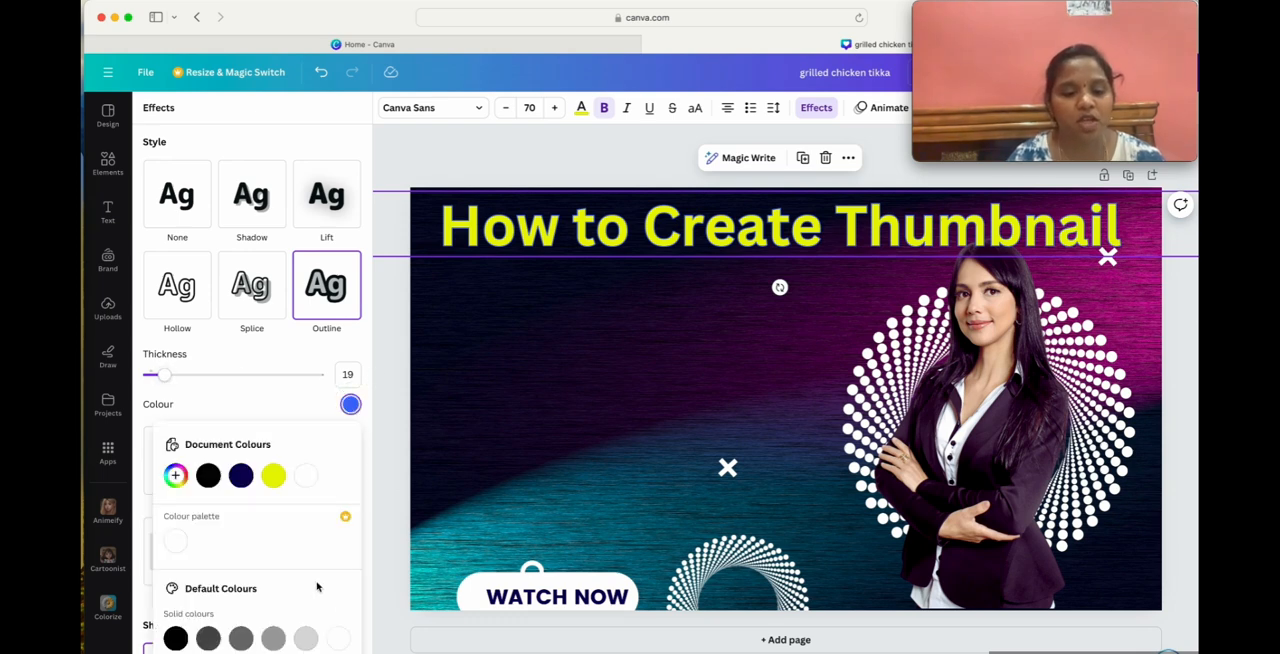
pyautogui.scroll(-2, 317, 587)
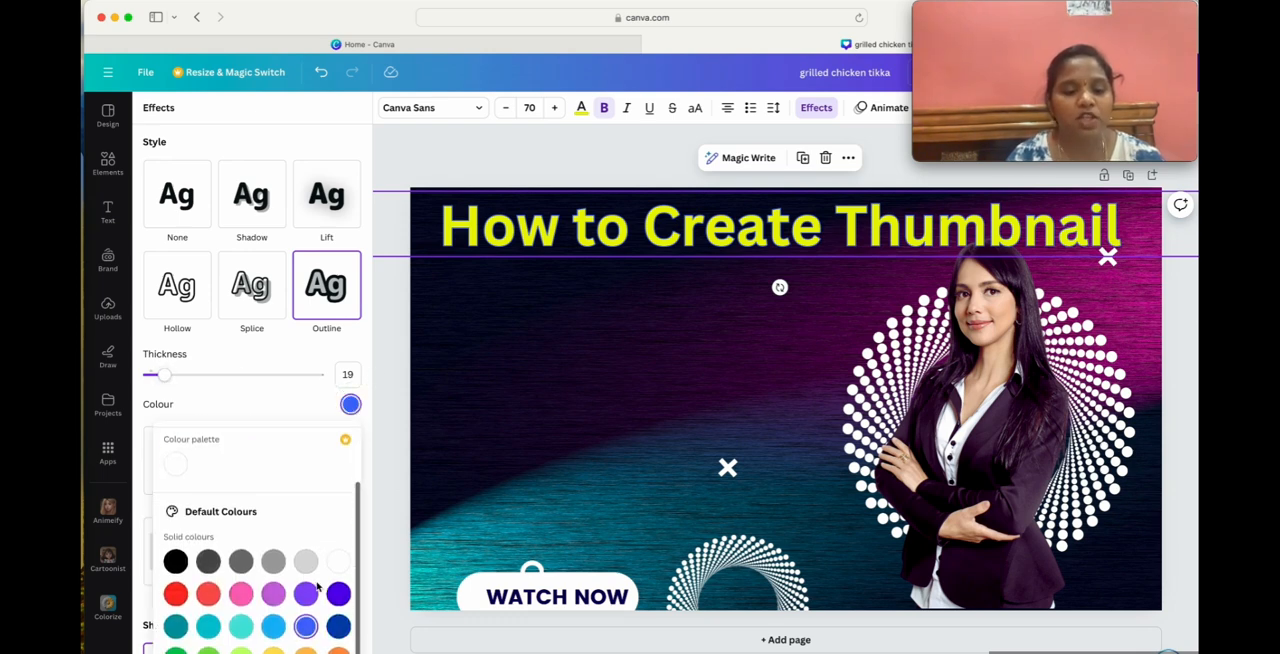
pyautogui.click(175, 599)
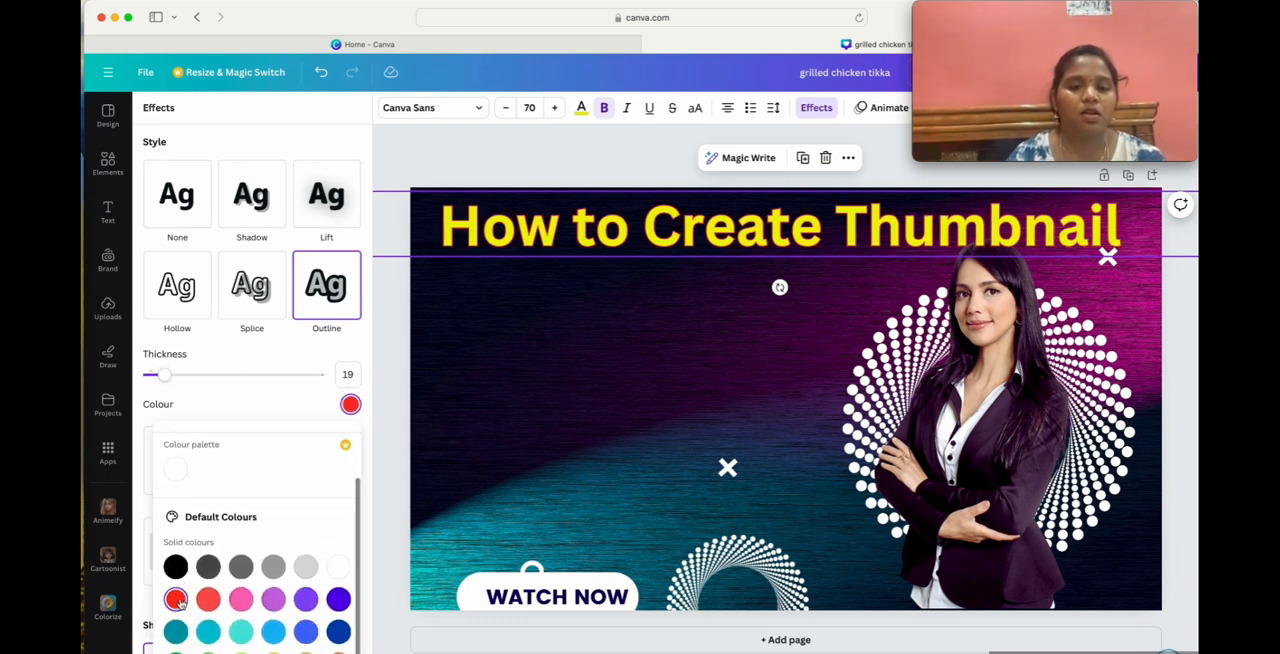
pyautogui.click(339, 567)
pyautogui.click(273, 567)
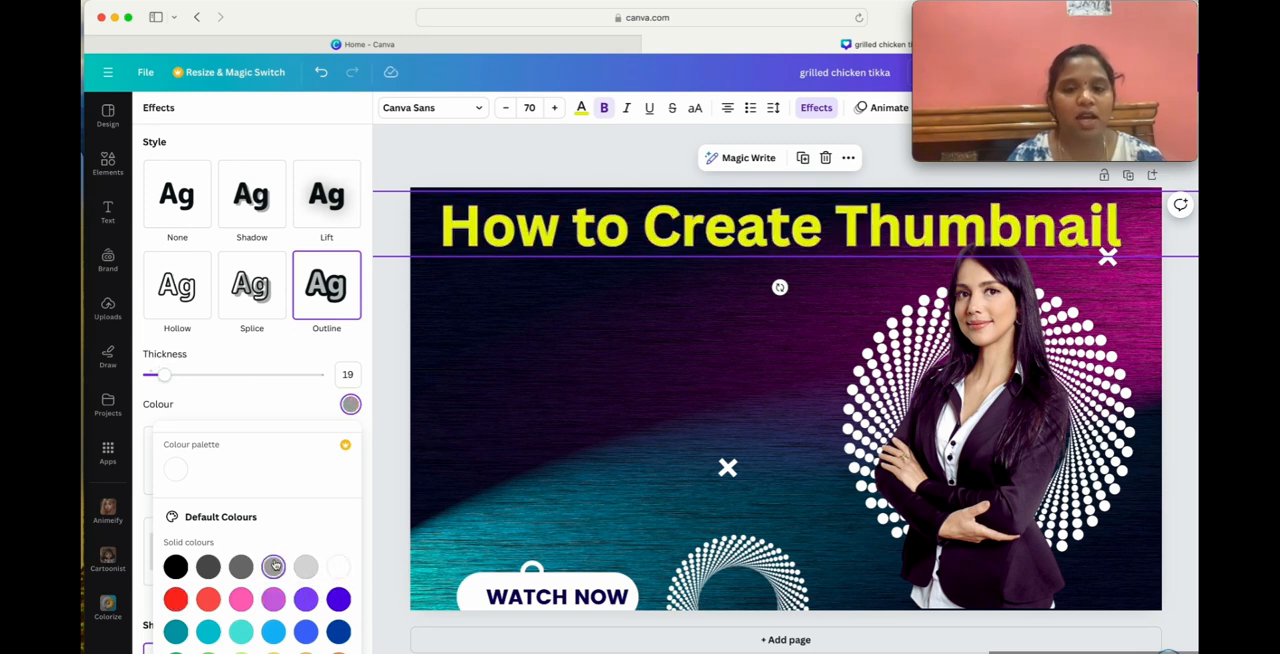
pyautogui.click(208, 567)
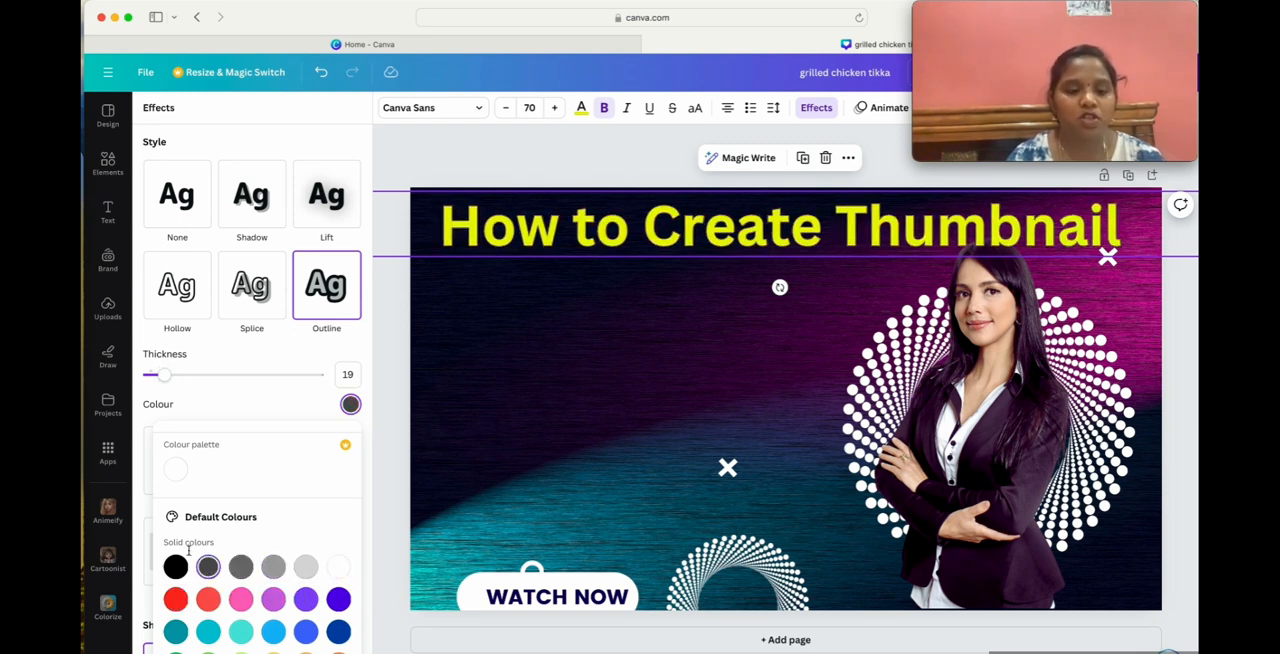
pyautogui.click(176, 567)
pyautogui.moveTo(163, 374); pyautogui.dragTo(336, 373)
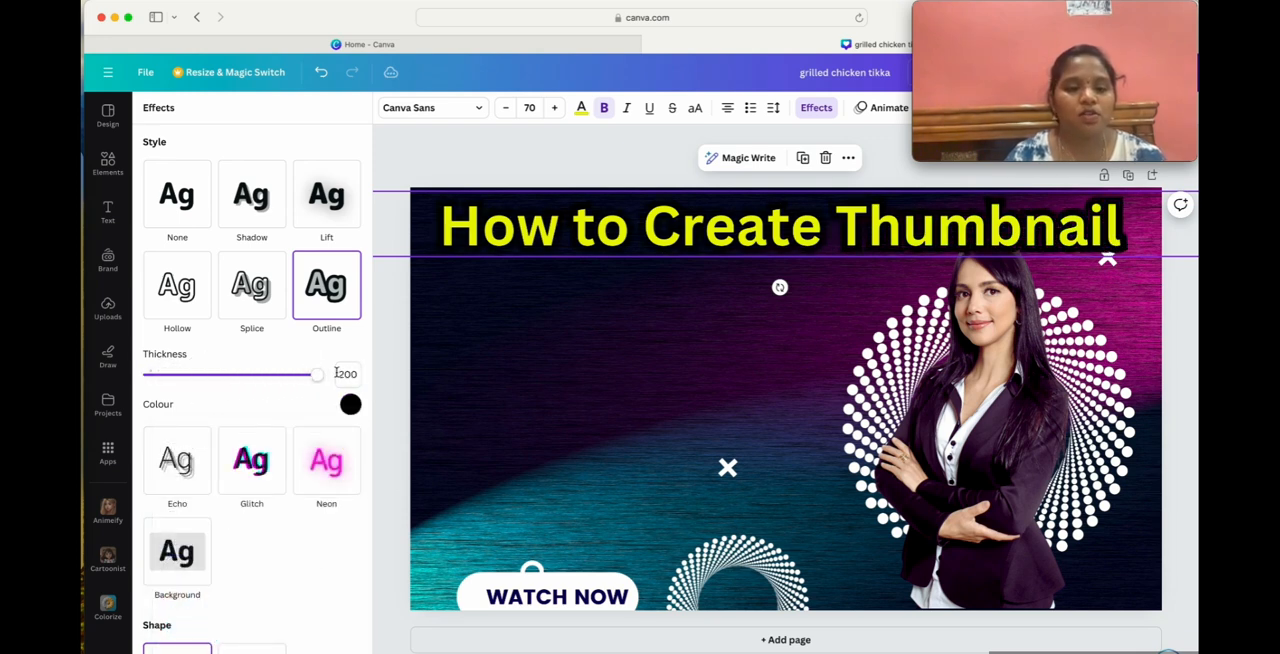
# Try the Echo, Glitch and Neon effects on the heading, giving Glitch an offset of 28 and cyan-red colours, and return to Glitch.
pyautogui.click(170, 473)
pyautogui.click(251, 381)
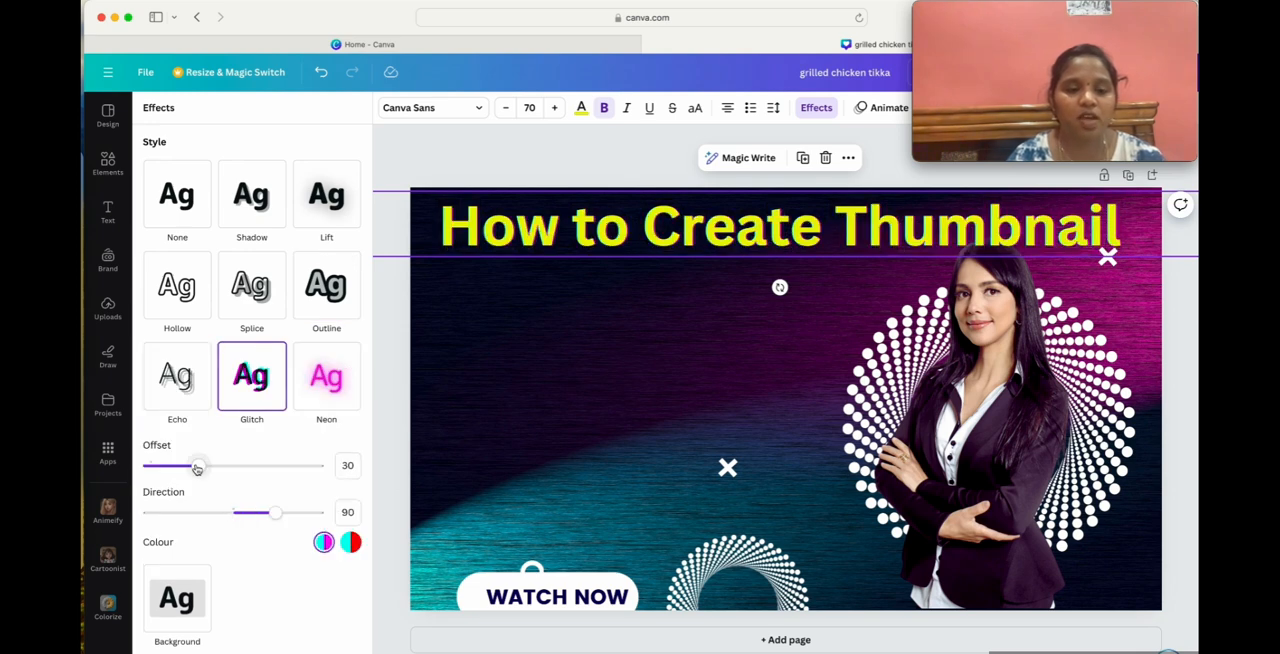
pyautogui.moveTo(199, 466)
pyautogui.mouseDown()
pyautogui.moveTo(354, 463)
pyautogui.moveTo(129, 449)
pyautogui.moveTo(214, 457)
pyautogui.moveTo(197, 465)
pyautogui.mouseUp()
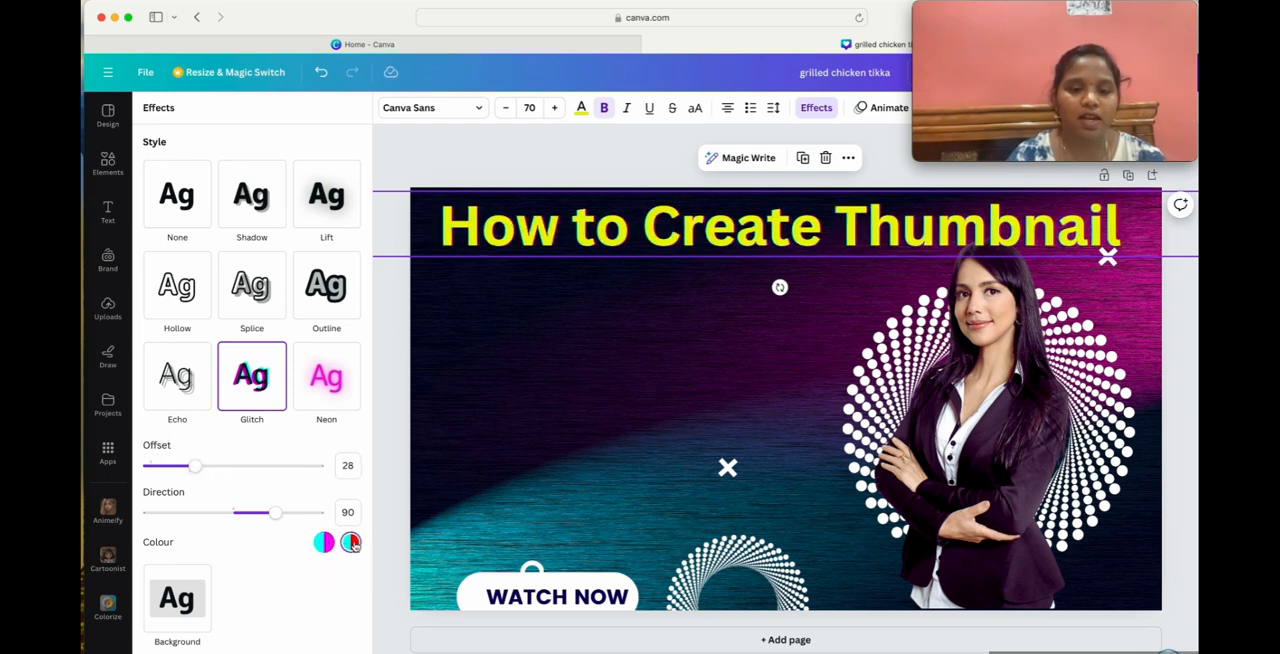
pyautogui.click(322, 391)
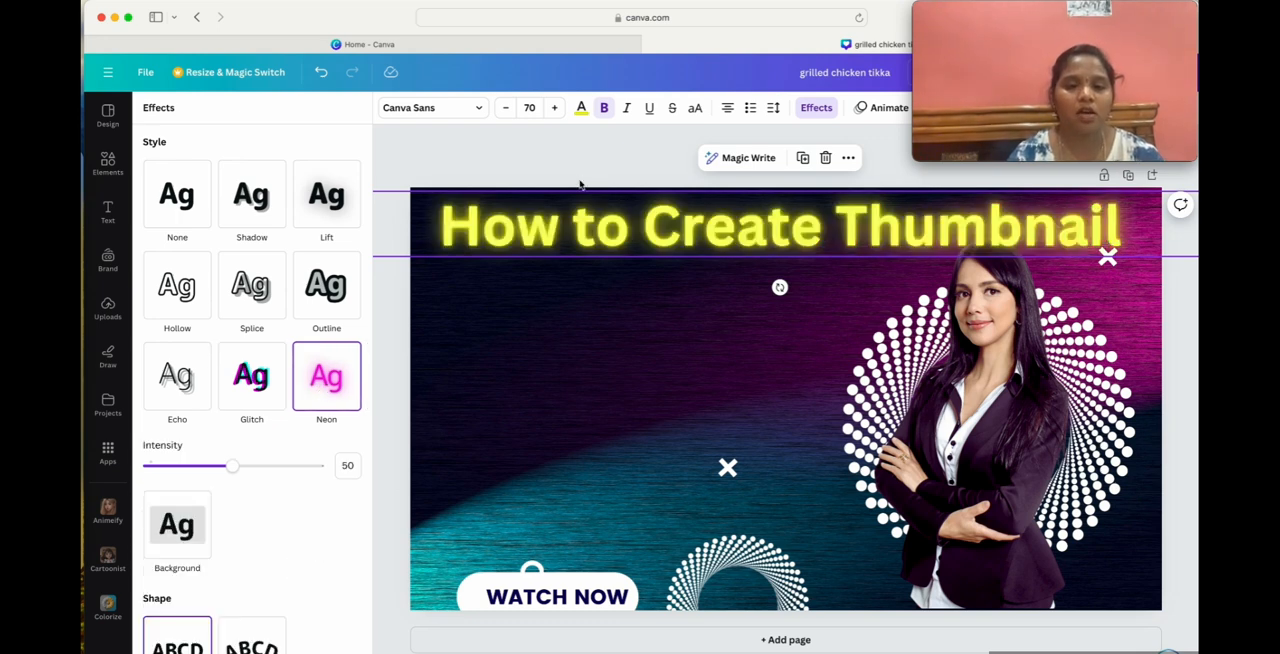
pyautogui.click(266, 400)
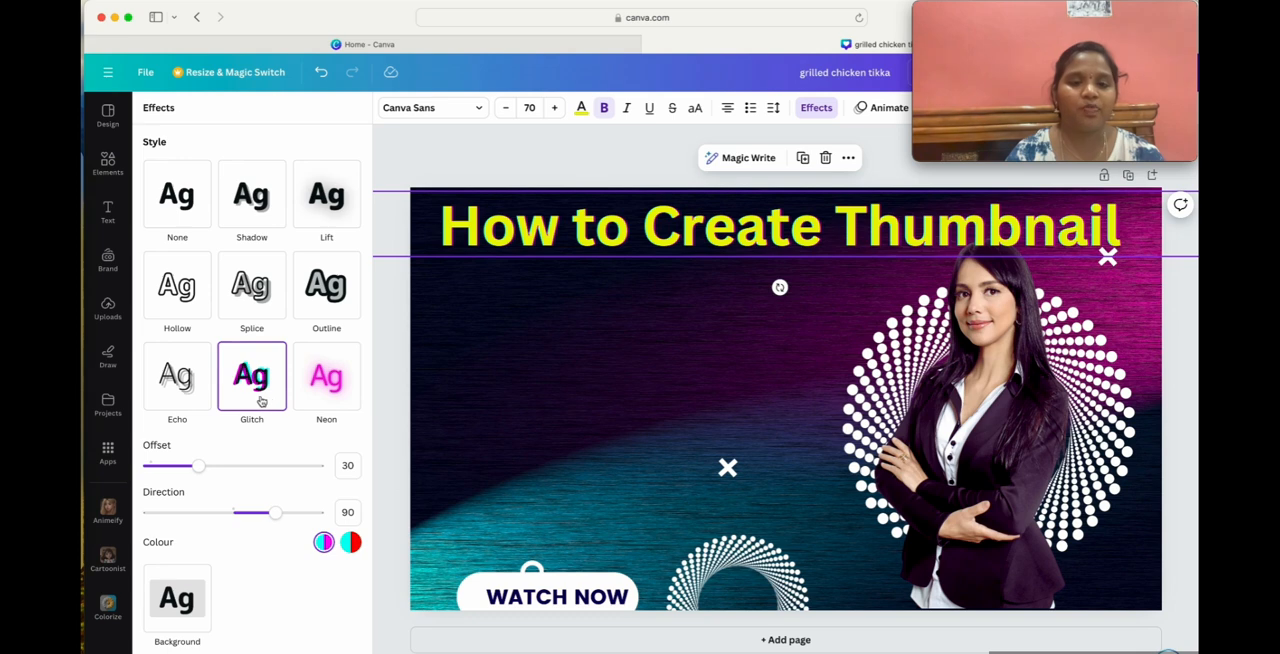
# Try the curved text shape on the heading, and return it to the straight shape.
pyautogui.scroll(-2, 236, 444)
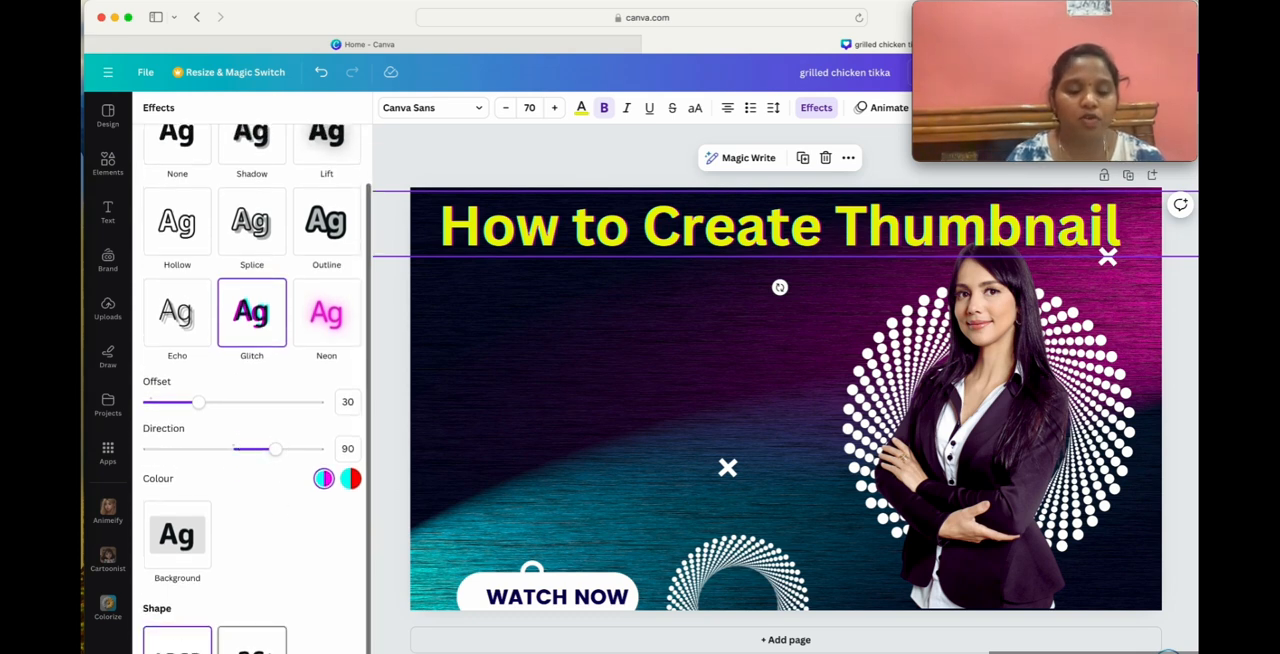
pyautogui.click(251, 640)
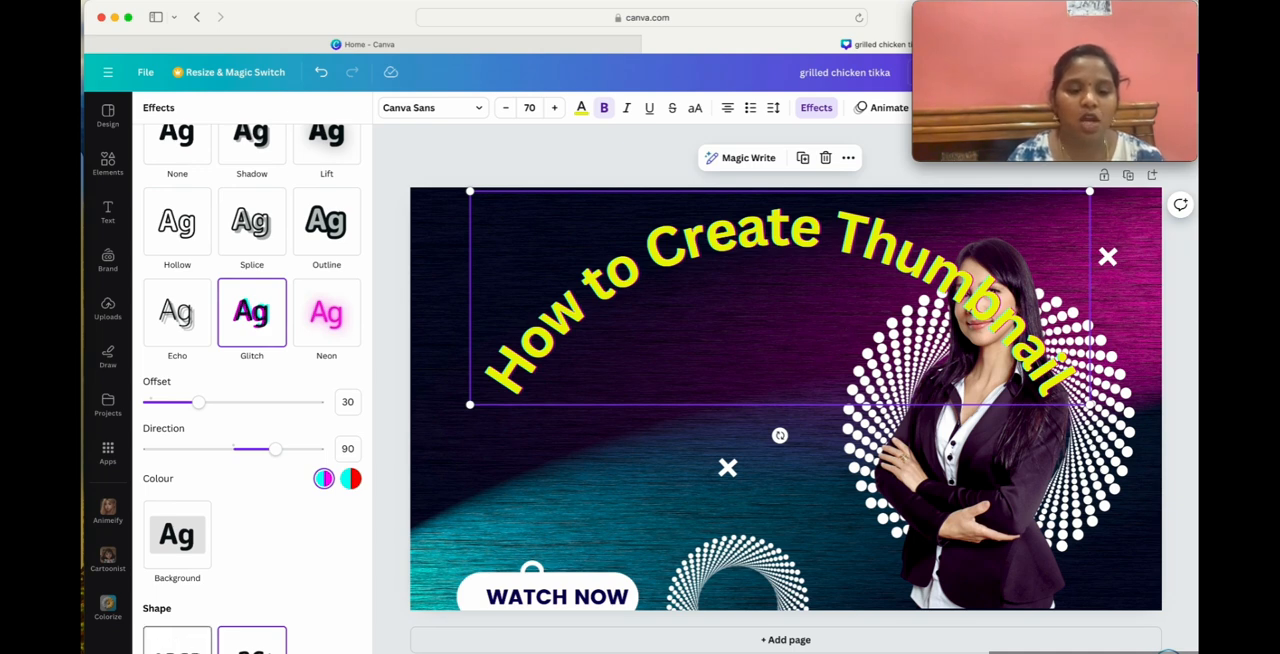
pyautogui.click(179, 638)
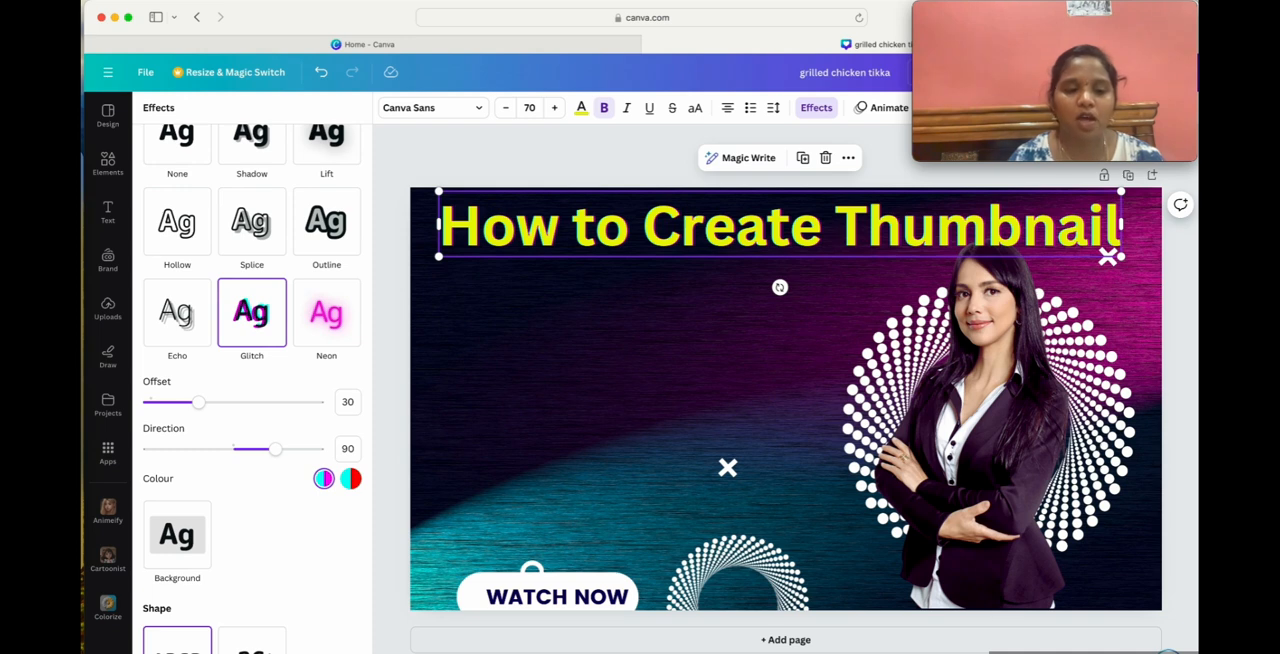
# Apply the Background effect to the heading, try a violet fill, and set it to black with roundness 100.
pyautogui.click(176, 535)
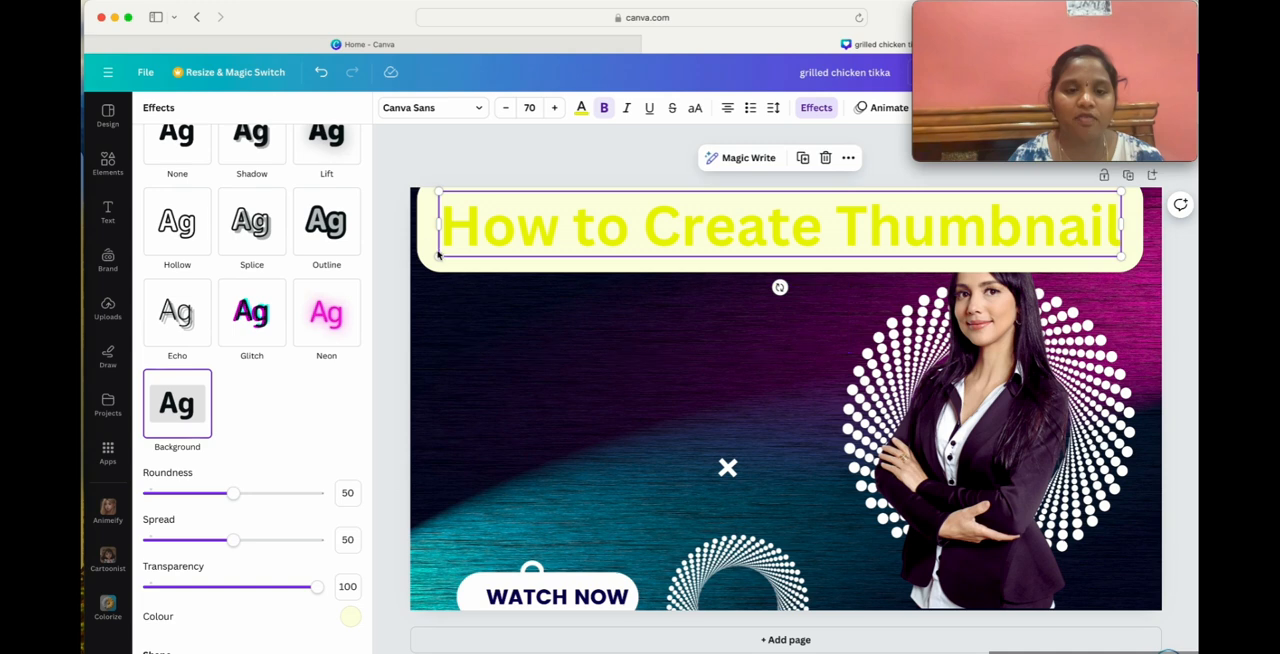
pyautogui.click(350, 616)
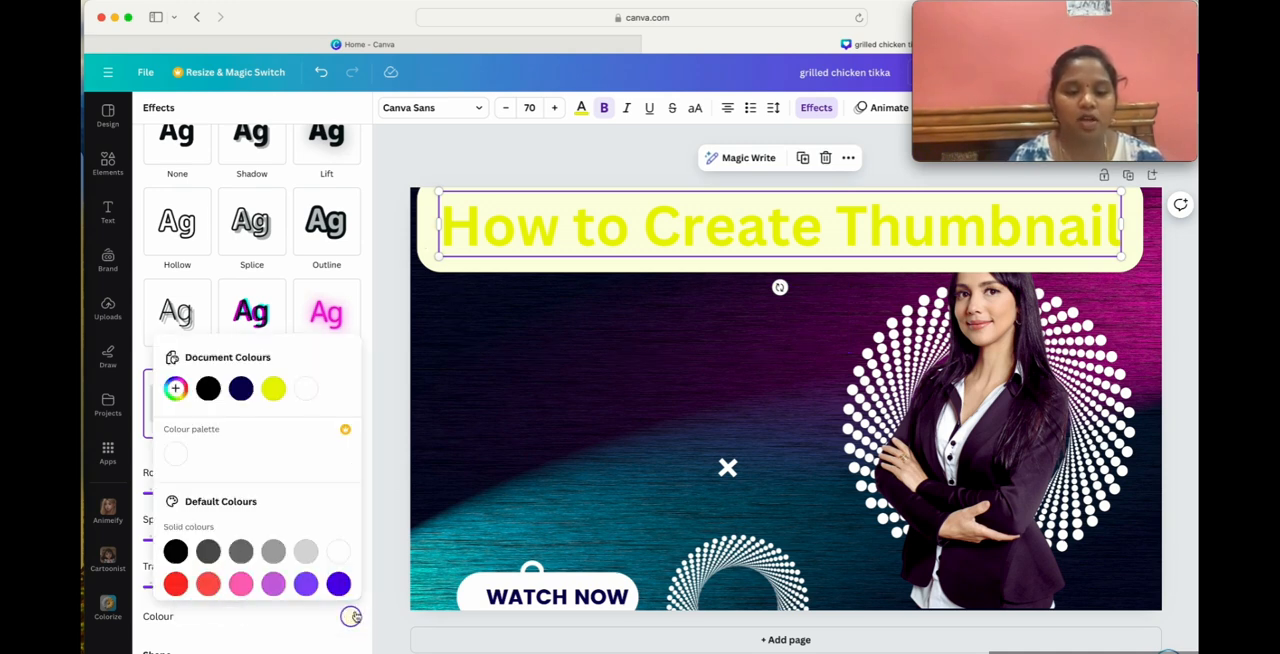
pyautogui.click(338, 584)
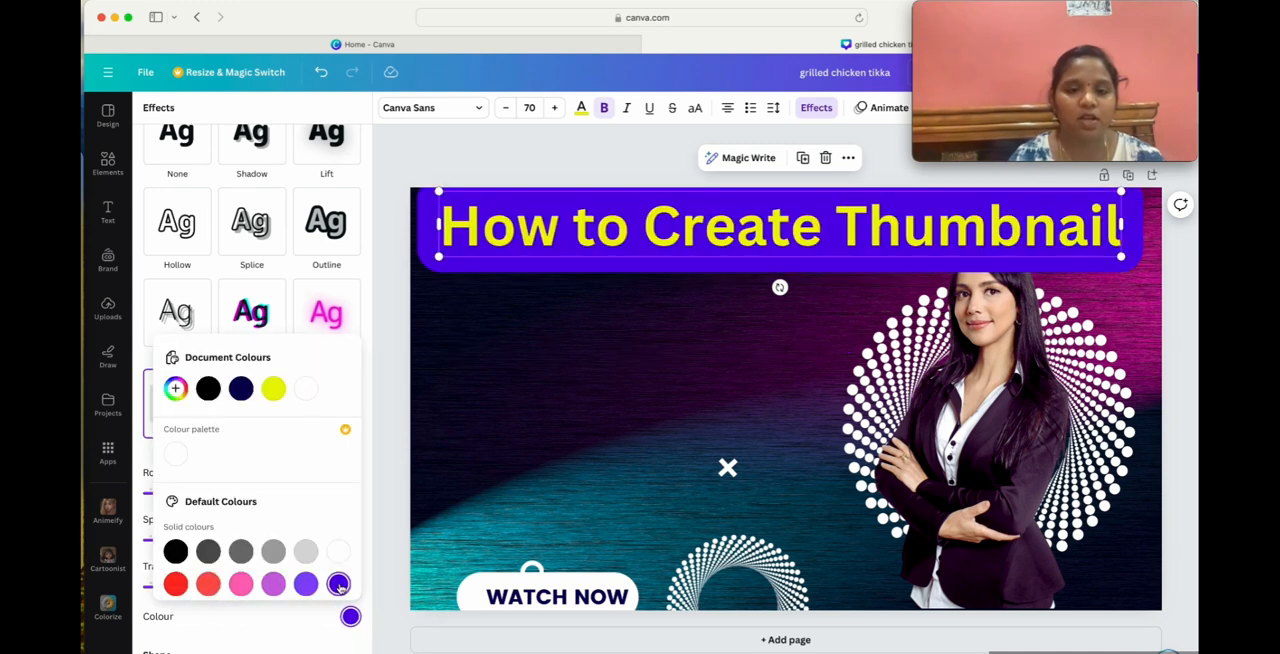
pyautogui.click(175, 552)
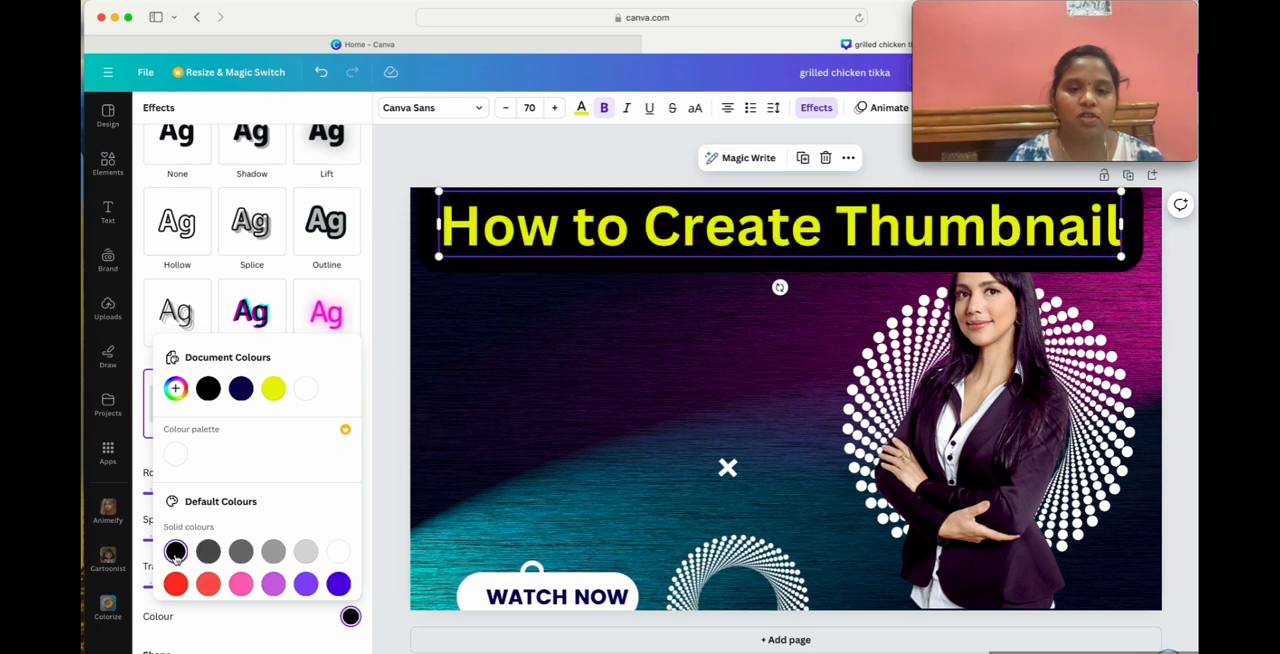
pyautogui.click(236, 647)
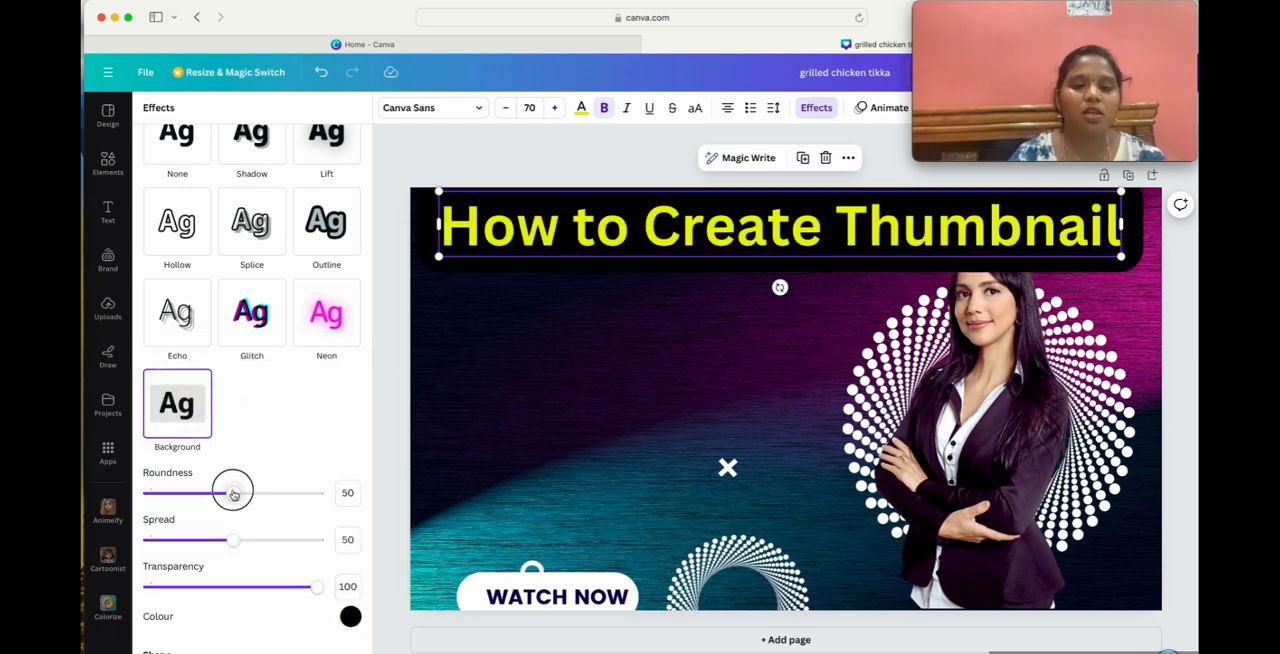
pyautogui.moveTo(234, 491); pyautogui.dragTo(471, 491)
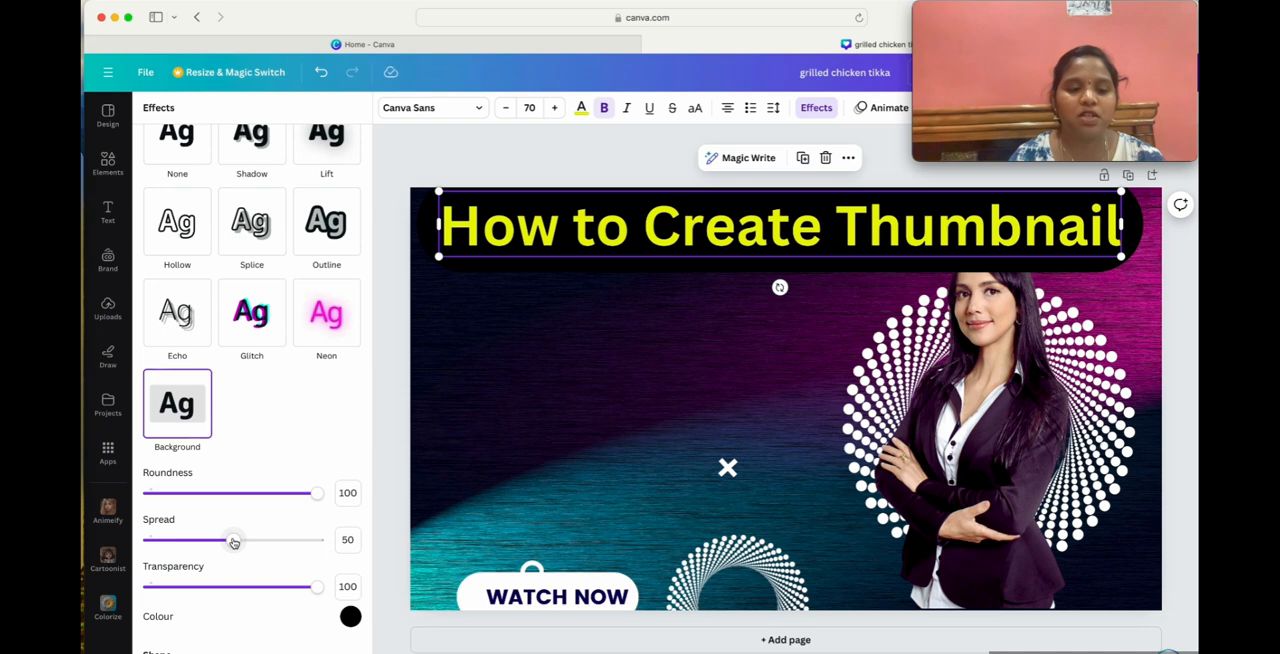
pyautogui.scroll(3, 251, 451)
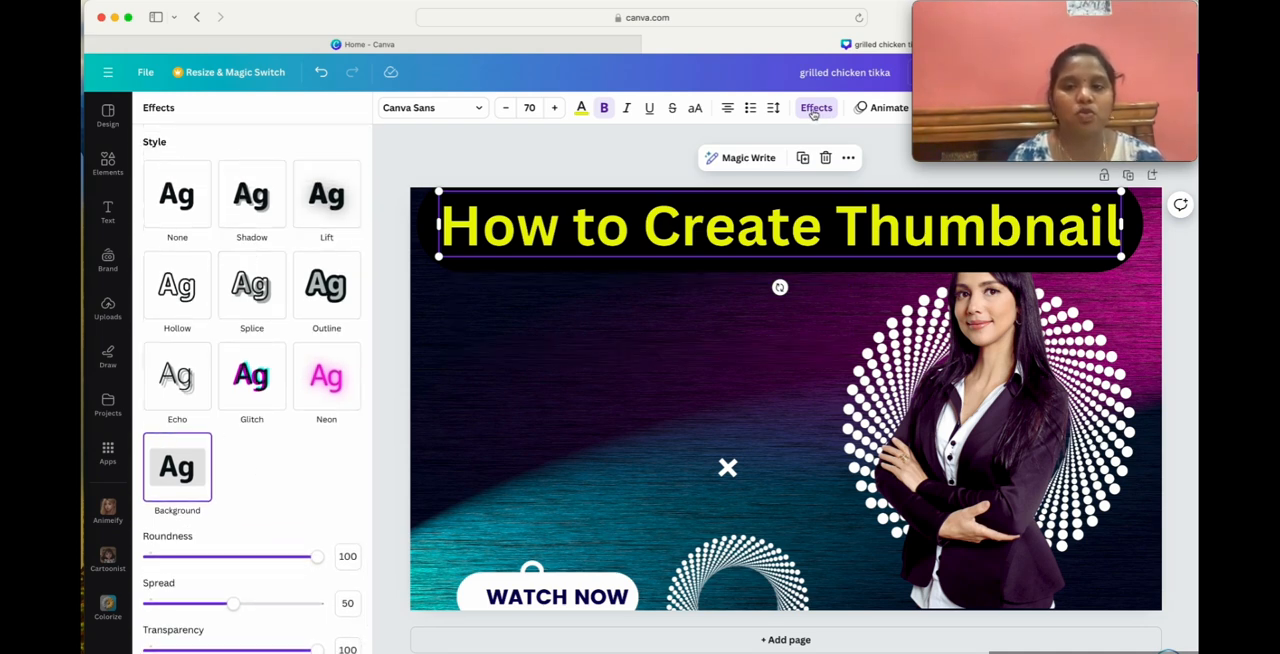
# Preview the basic text animations on the heading without applying any.
pyautogui.click(870, 112)
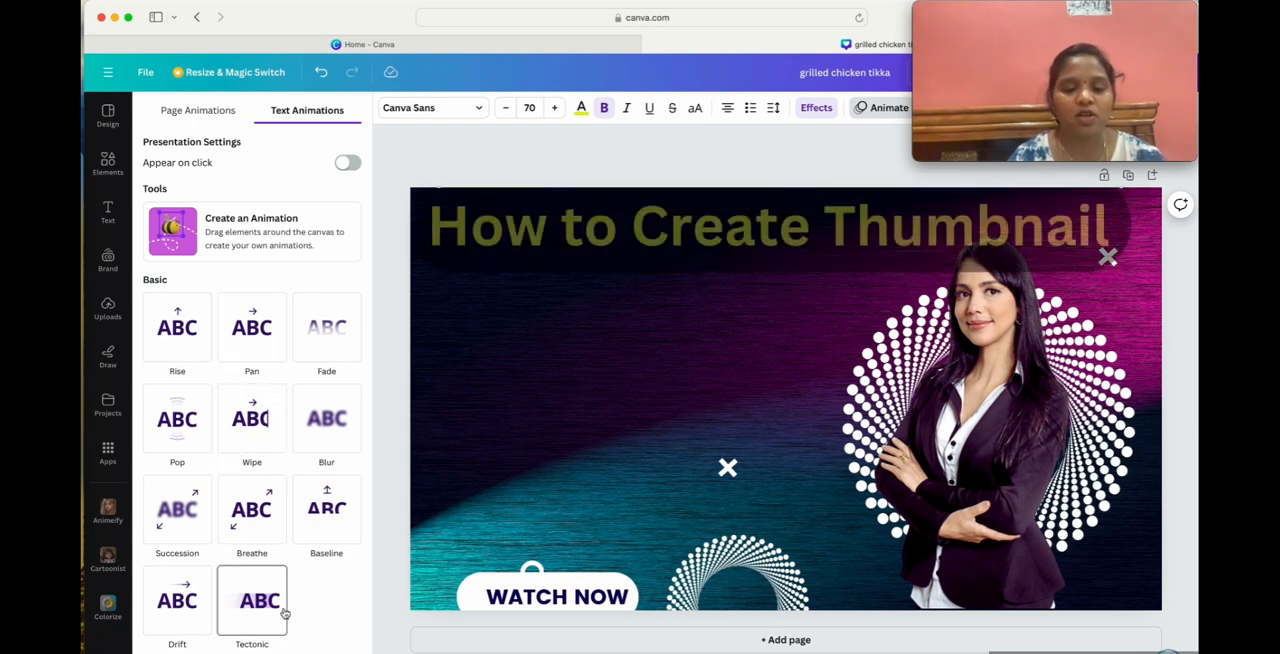
pyautogui.click(568, 207)
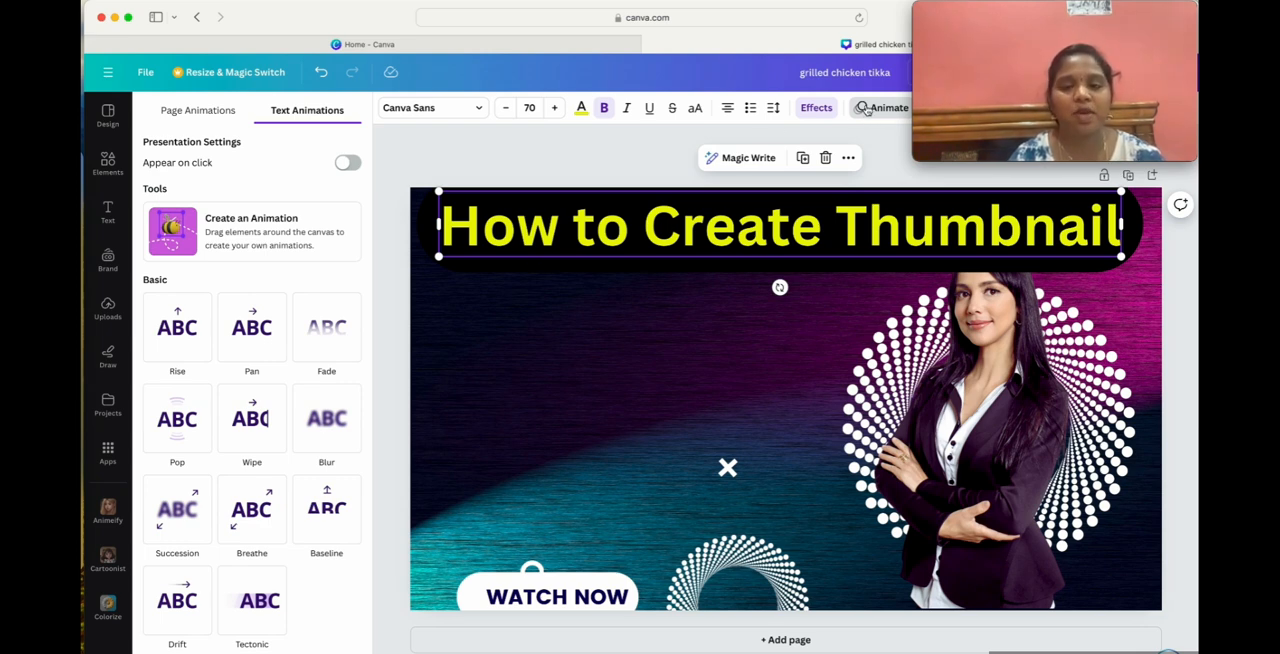
pyautogui.click(566, 340)
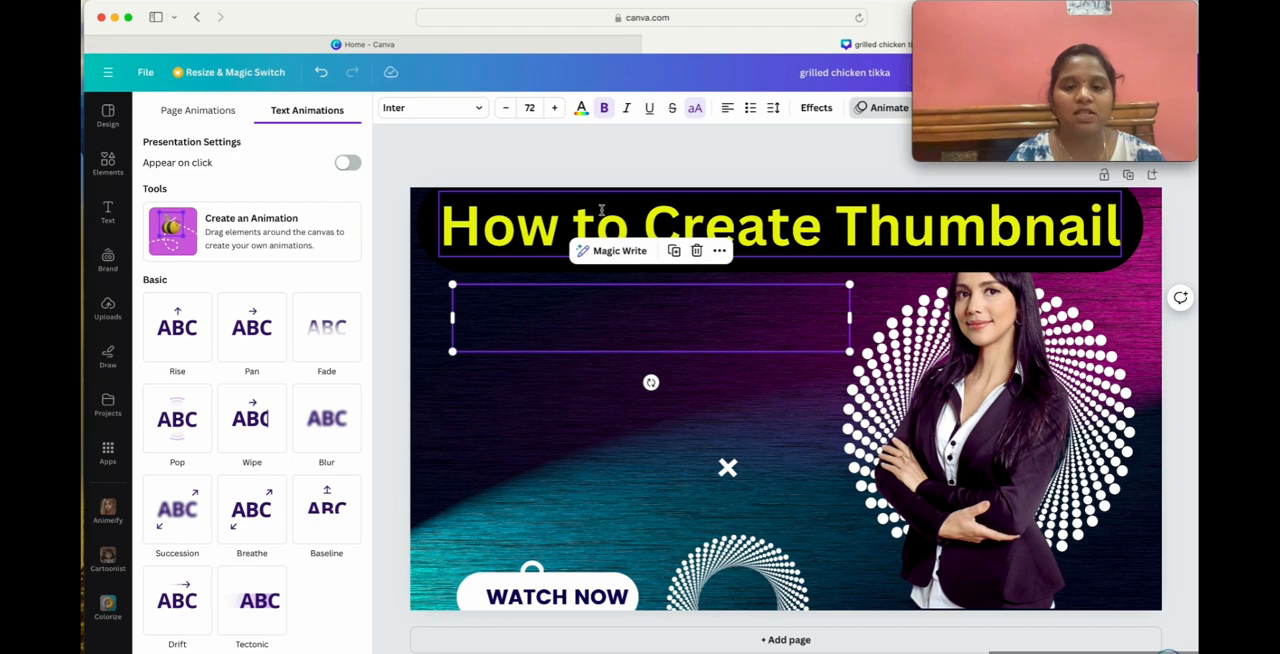
# Try the heading without bold, and make the whole heading text bold again.
pyautogui.click(606, 211)
pyautogui.click(603, 213)
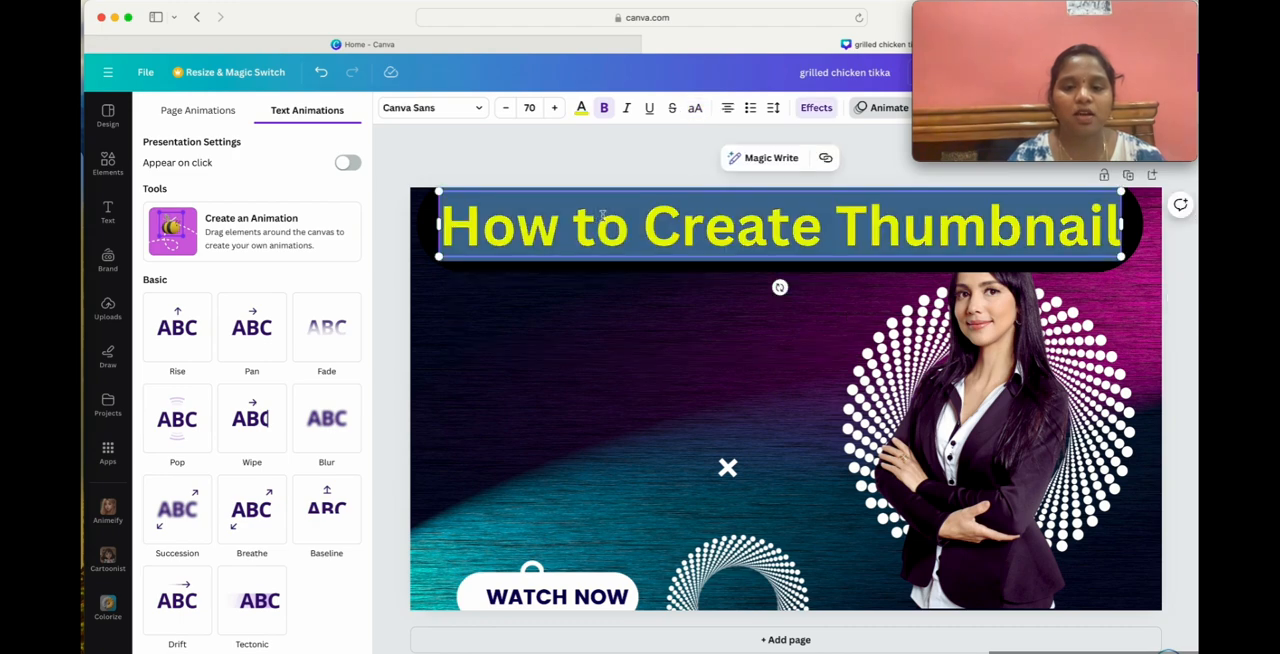
pyautogui.click(605, 108)
pyautogui.click(651, 403)
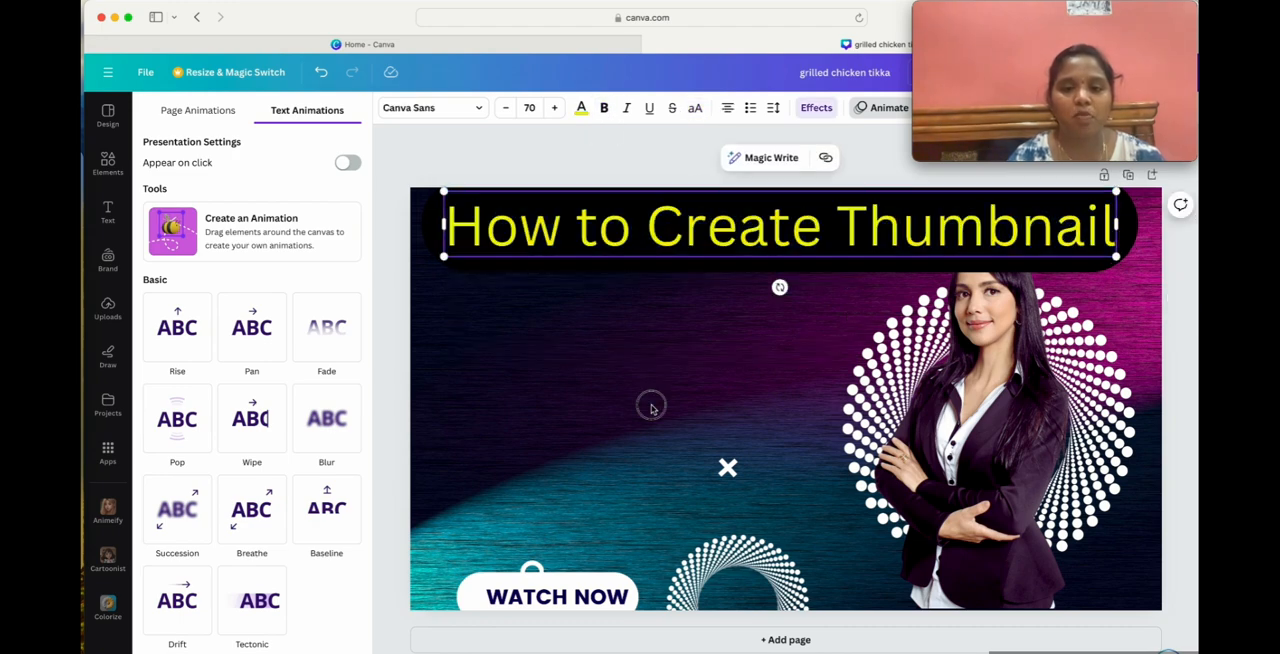
pyautogui.doubleClick(640, 209)
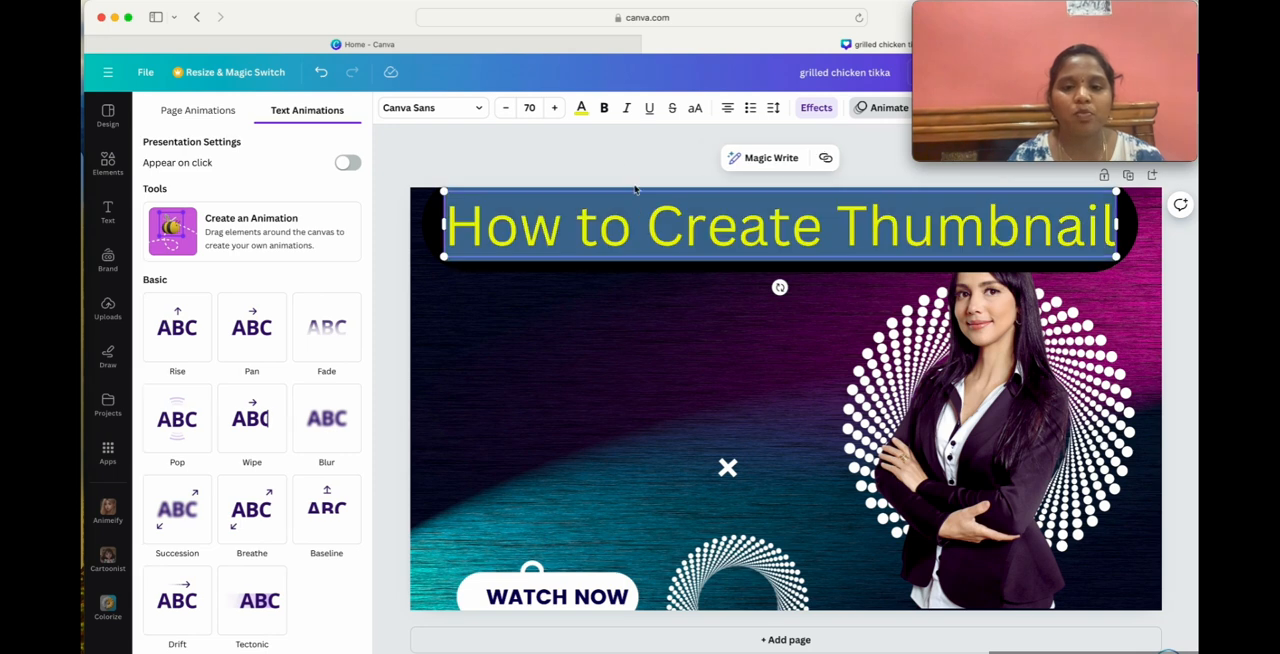
pyautogui.click(604, 108)
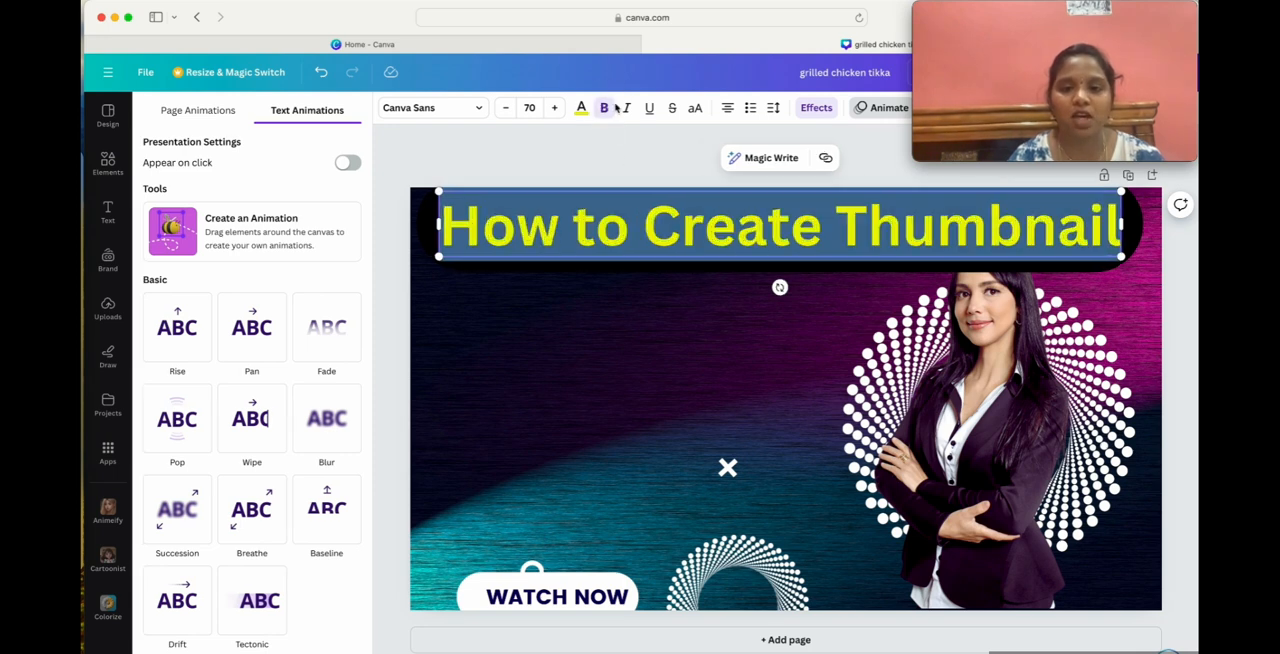
# Italicise the heading text.
pyautogui.click(628, 110)
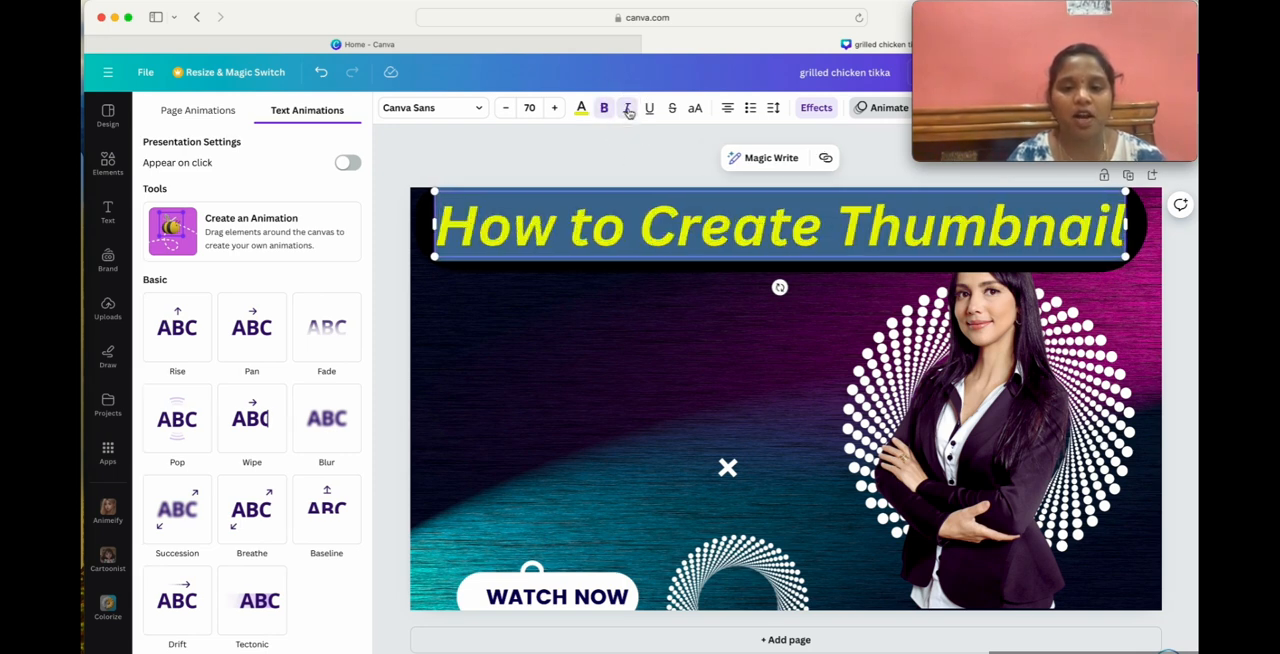
pyautogui.click(605, 345)
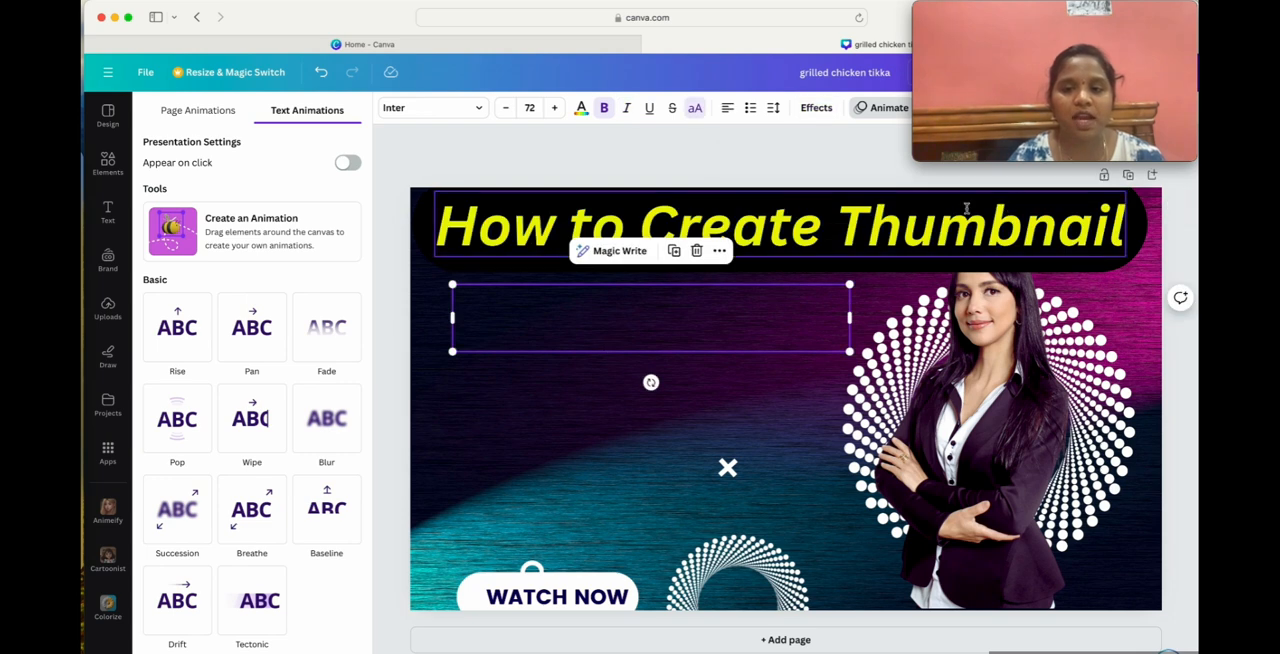
# Try underlining the whole heading, and remove the underline again.
pyautogui.click(649, 112)
pyautogui.click(628, 212)
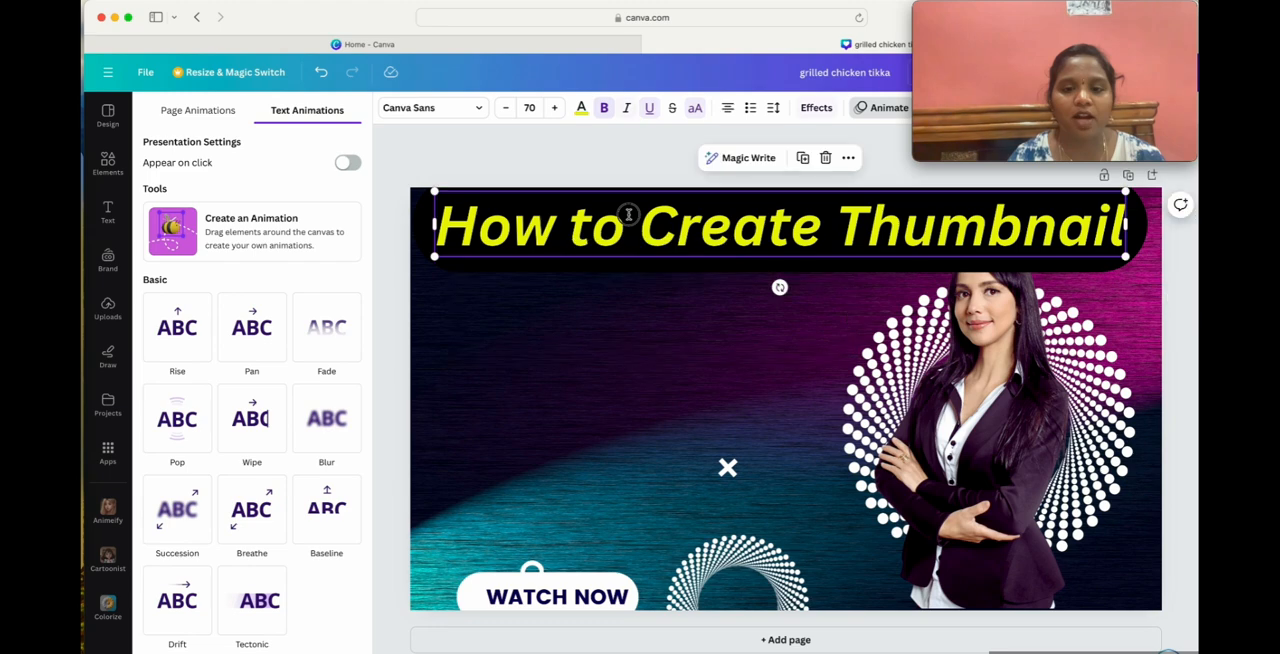
pyautogui.click(628, 212)
pyautogui.click(647, 112)
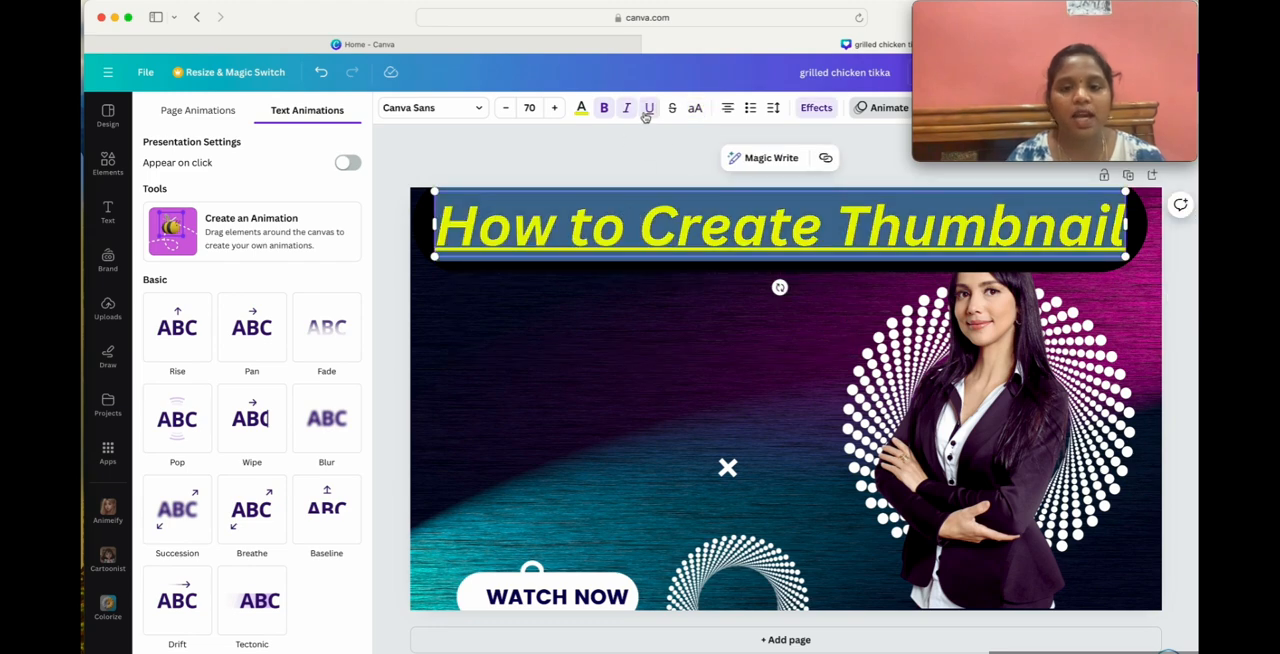
pyautogui.click(625, 400)
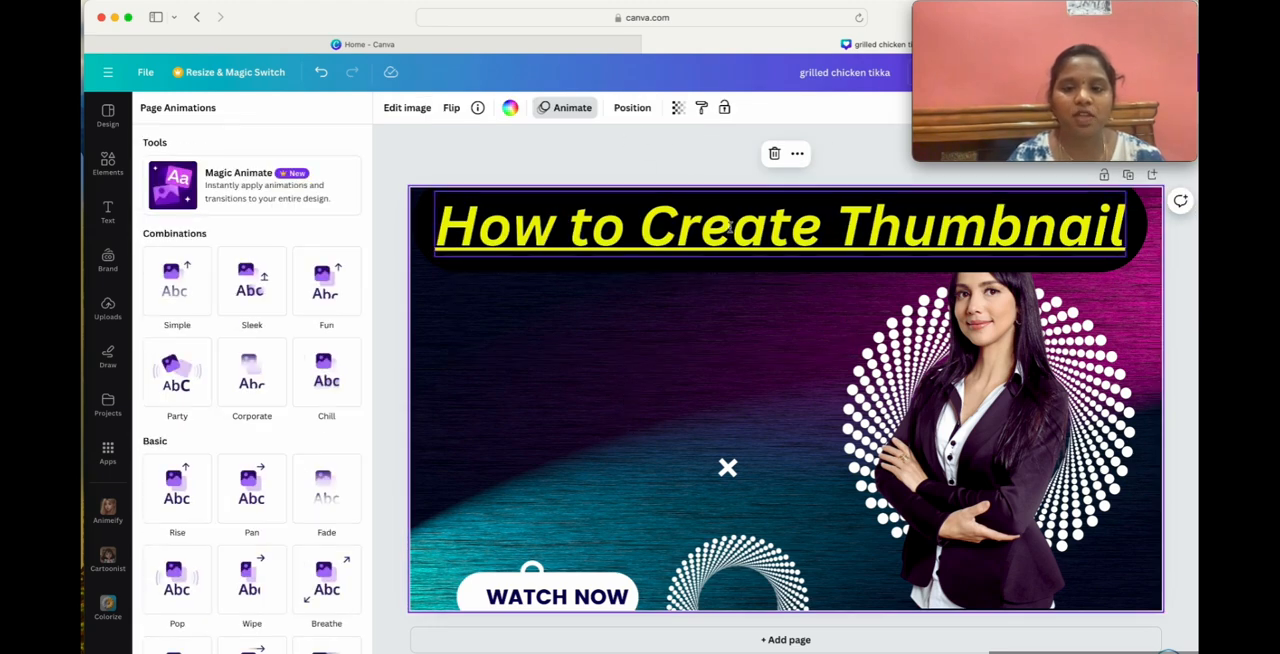
pyautogui.doubleClick(605, 234)
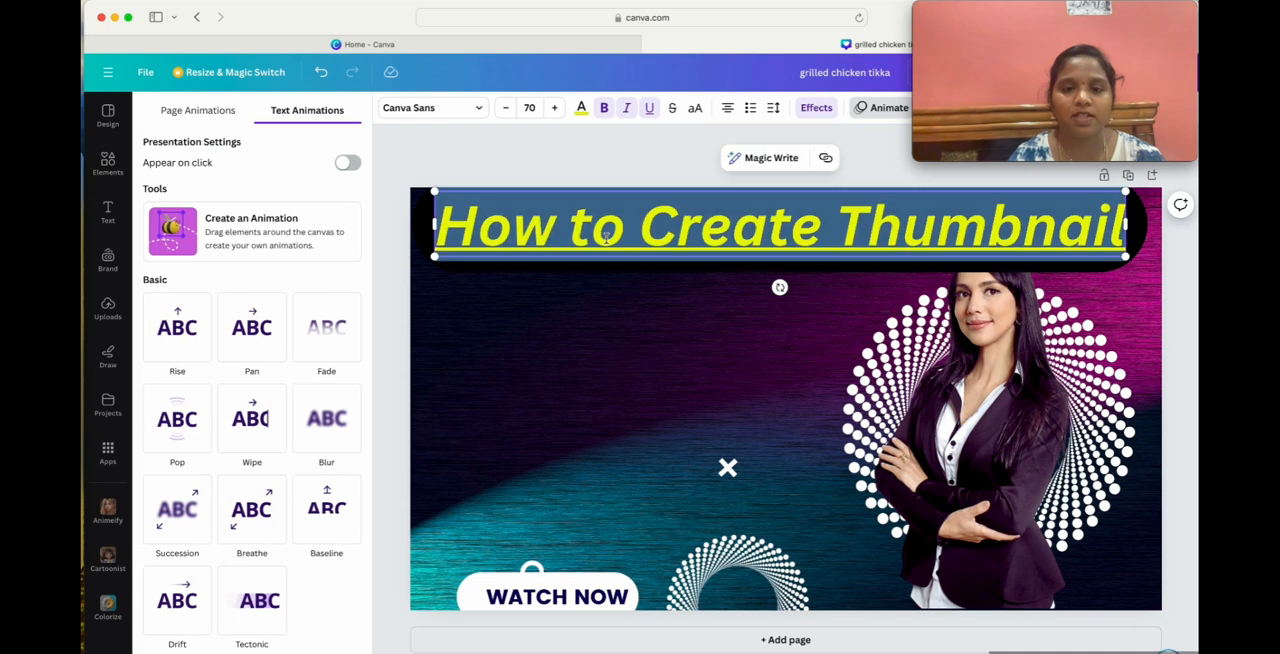
pyautogui.click(648, 111)
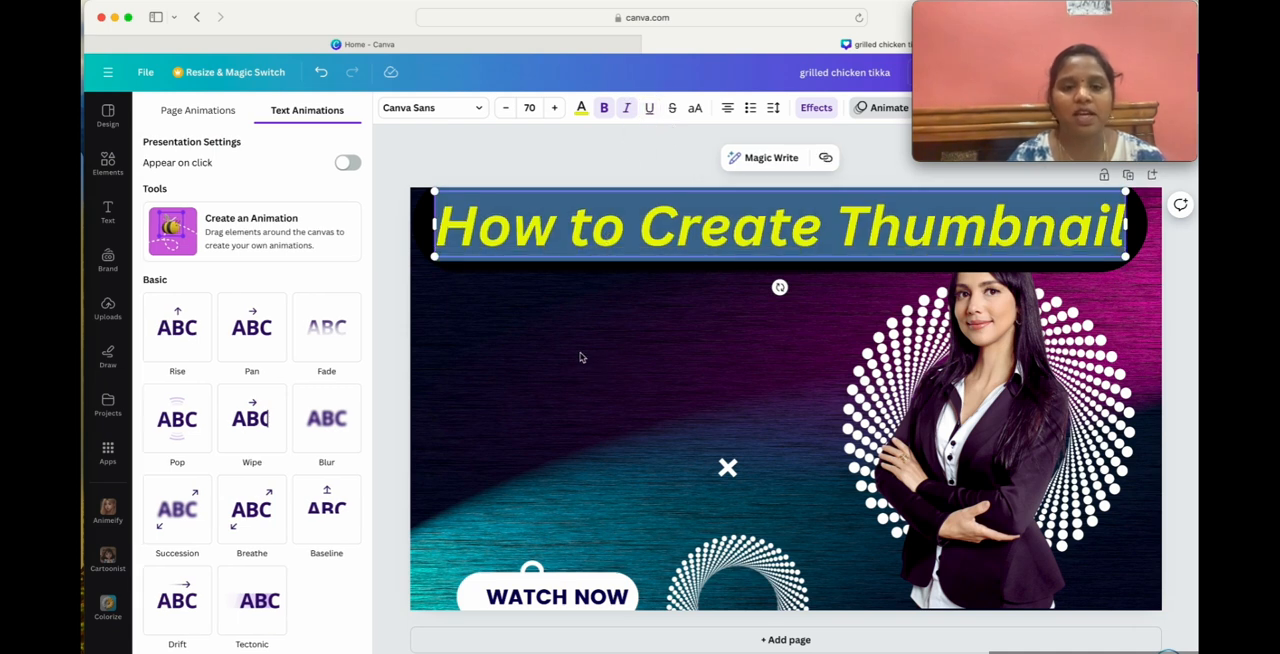
# Try the heading in uppercase, and restore its mixed-case lettering.
pyautogui.click(694, 109)
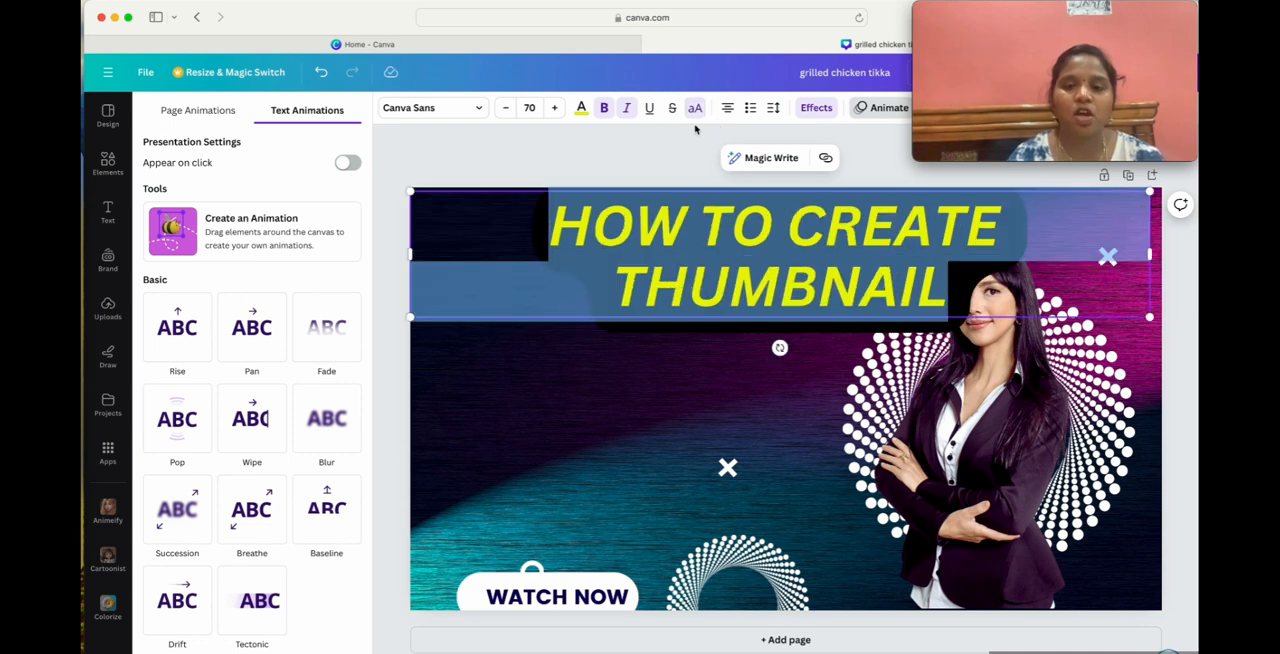
pyautogui.click(693, 110)
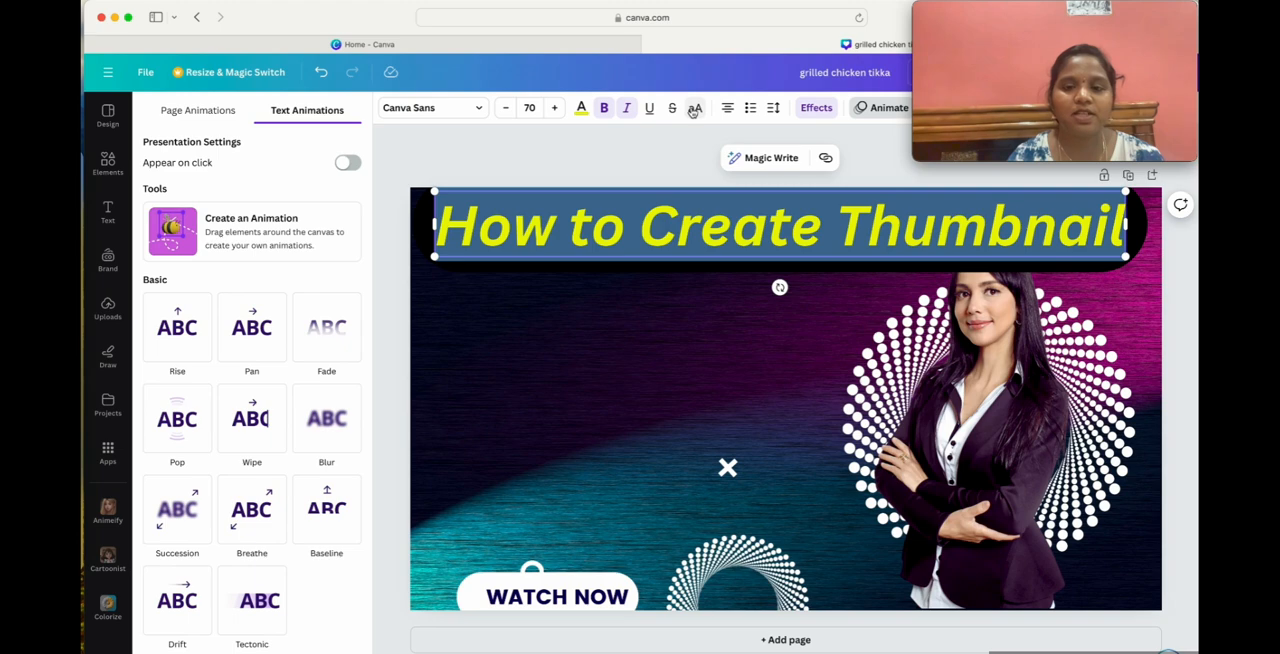
pyautogui.click(556, 352)
pyautogui.click(588, 433)
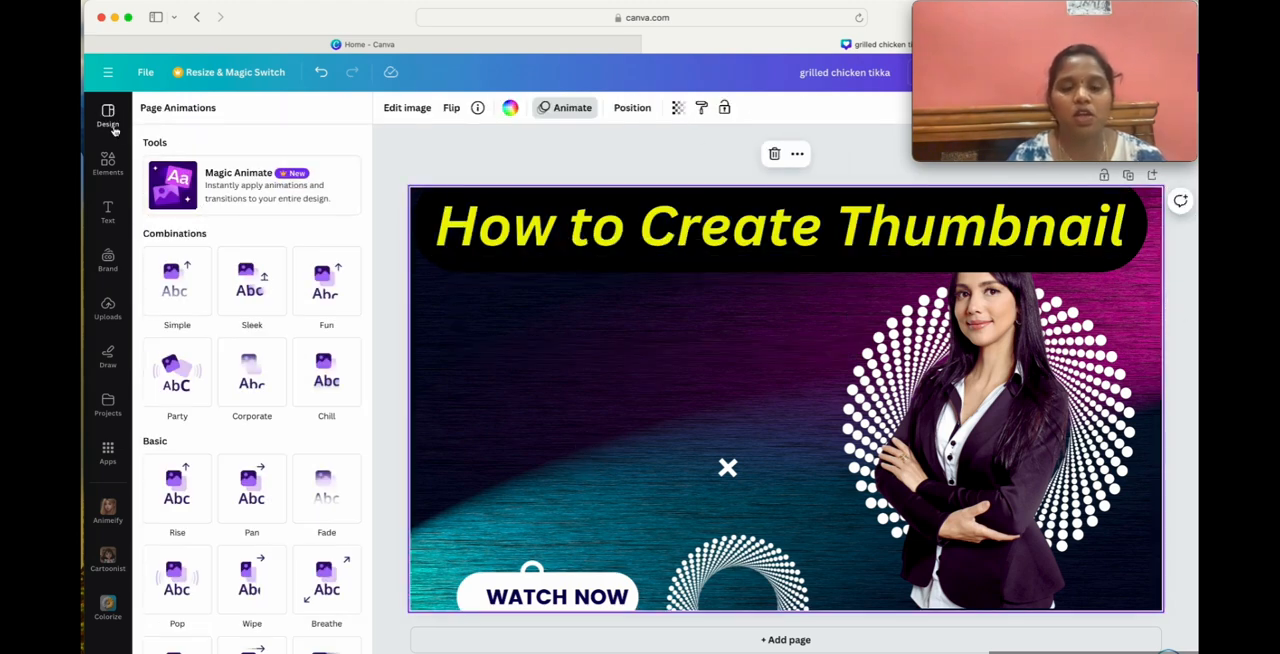
# Change the heading's font to Gagalin from the recently used fonts.
pyautogui.click(590, 218)
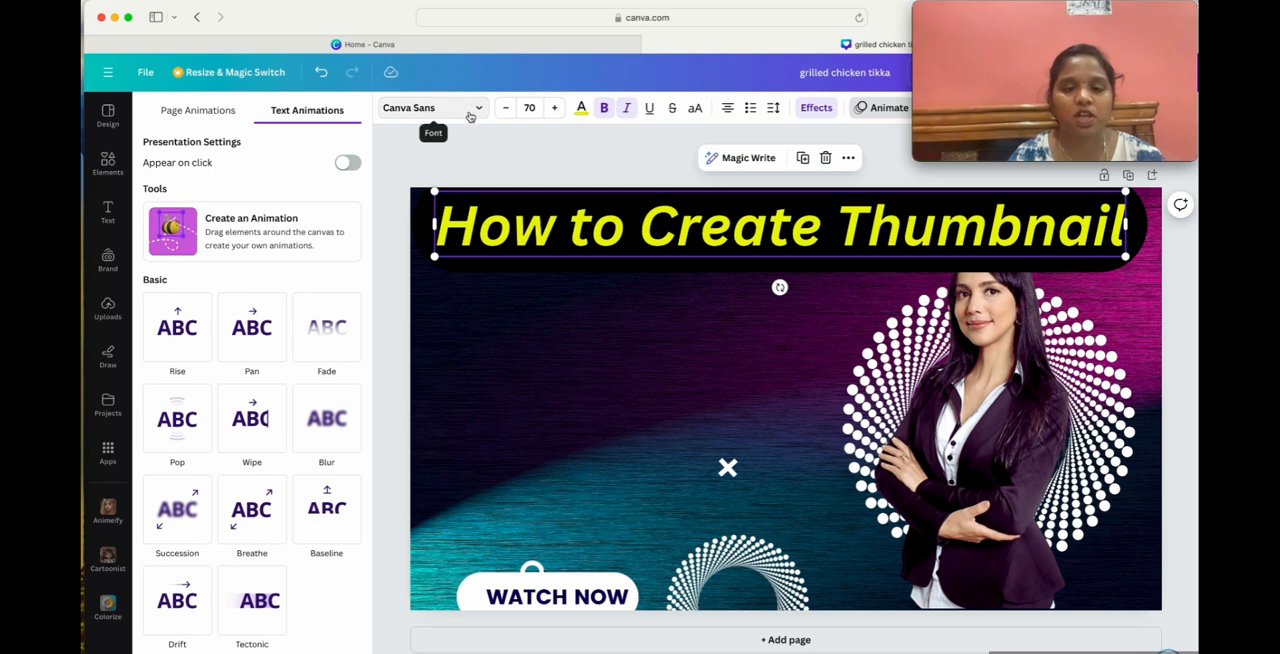
pyautogui.click(479, 113)
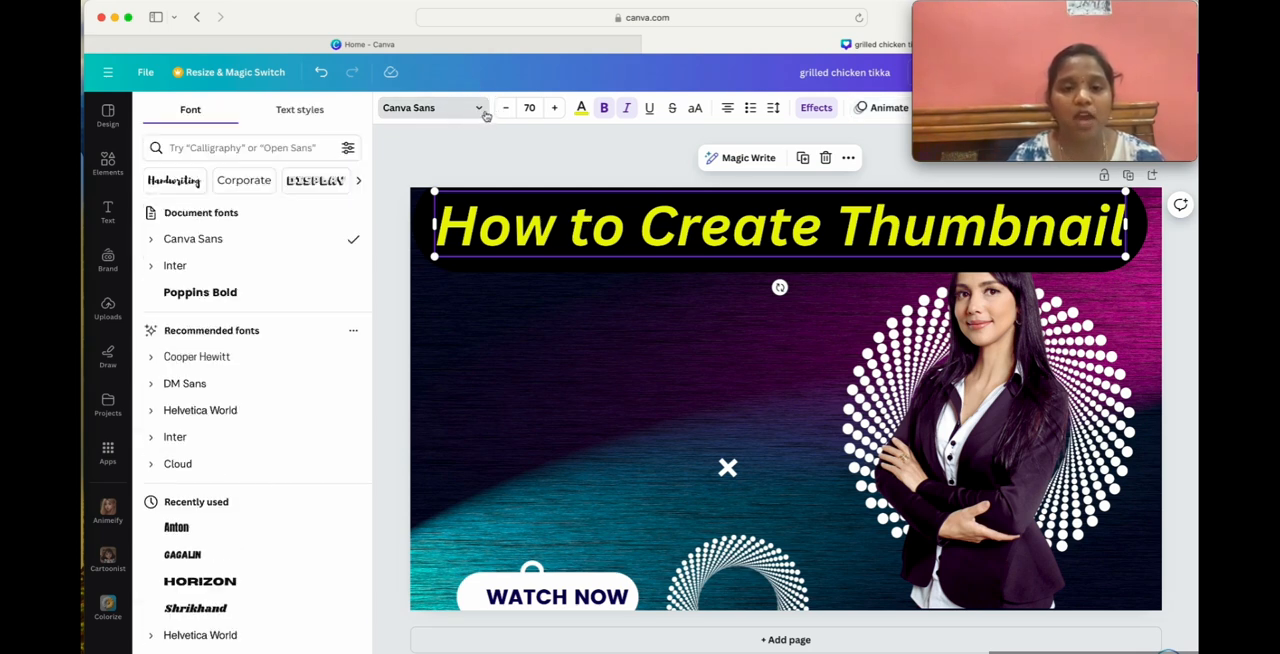
pyautogui.click(264, 562)
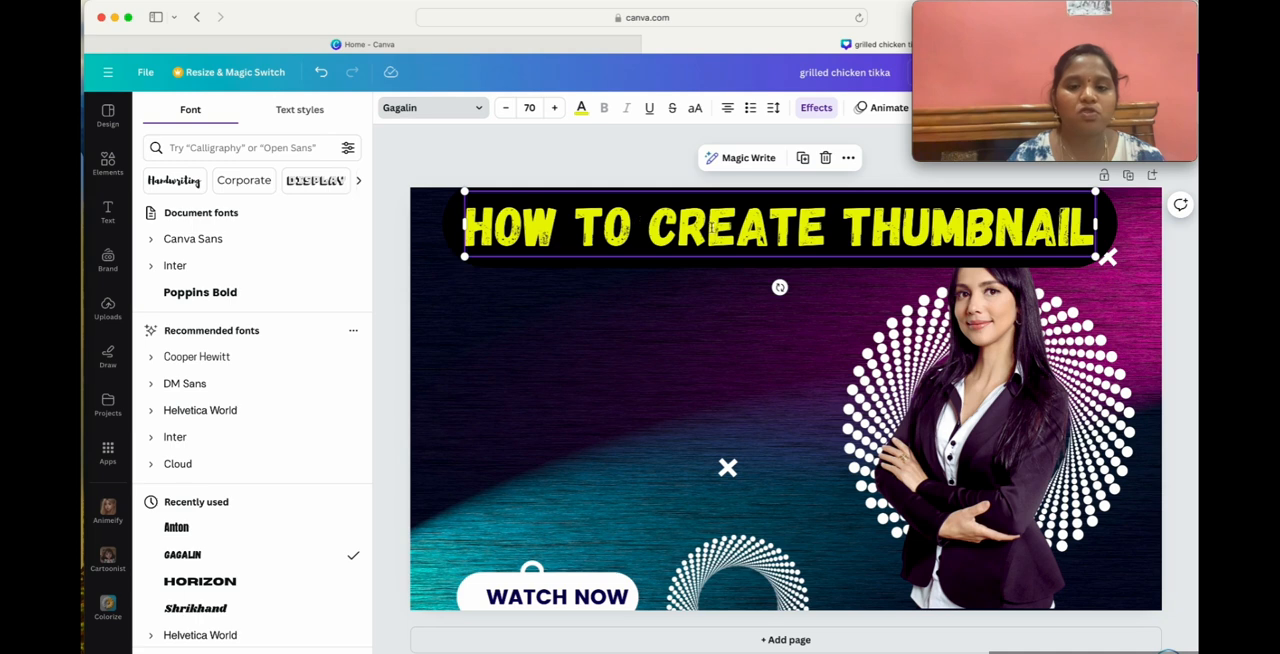
pyautogui.scroll(-2, 280, 477)
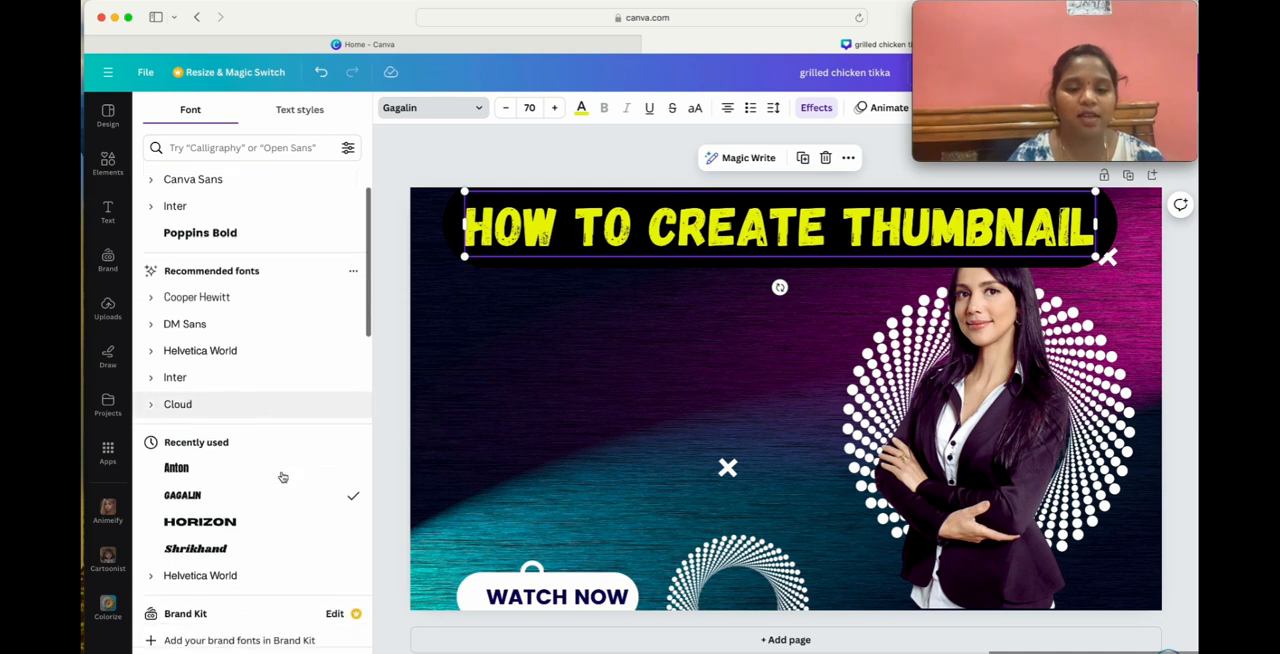
# Try the Shrikhand font on the heading, and switch it back to Gagalin.
pyautogui.click(208, 537)
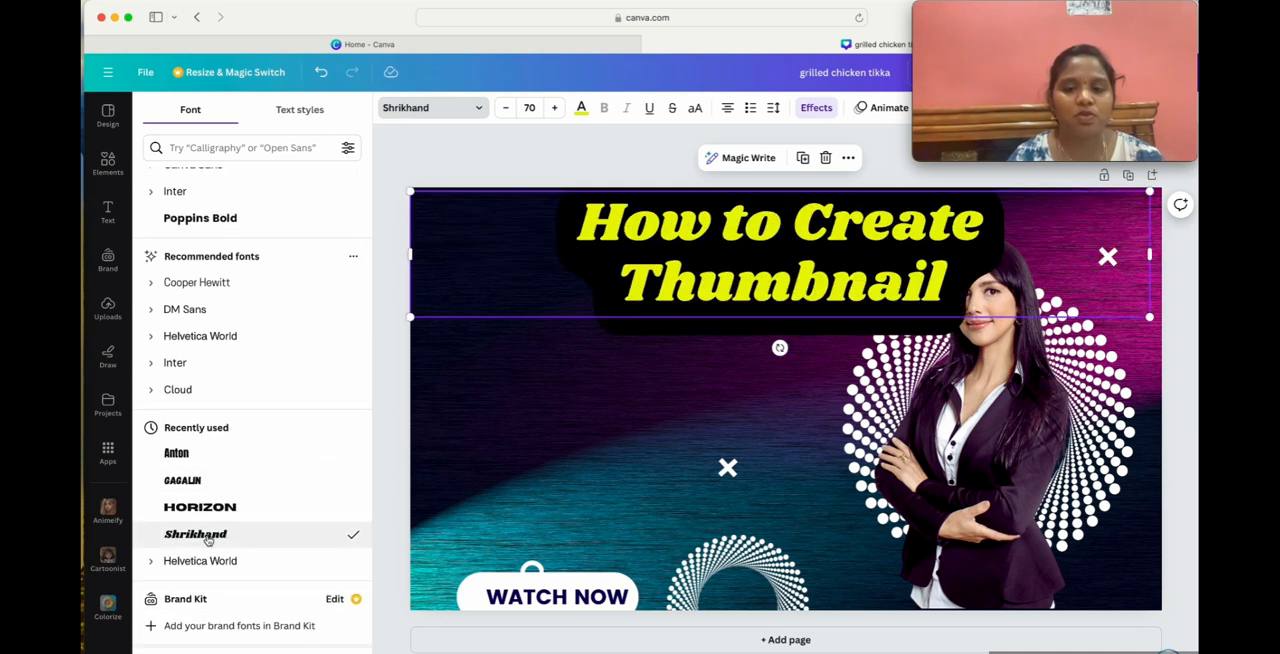
pyautogui.scroll(-6, 208, 540)
pyautogui.scroll(9, 208, 540)
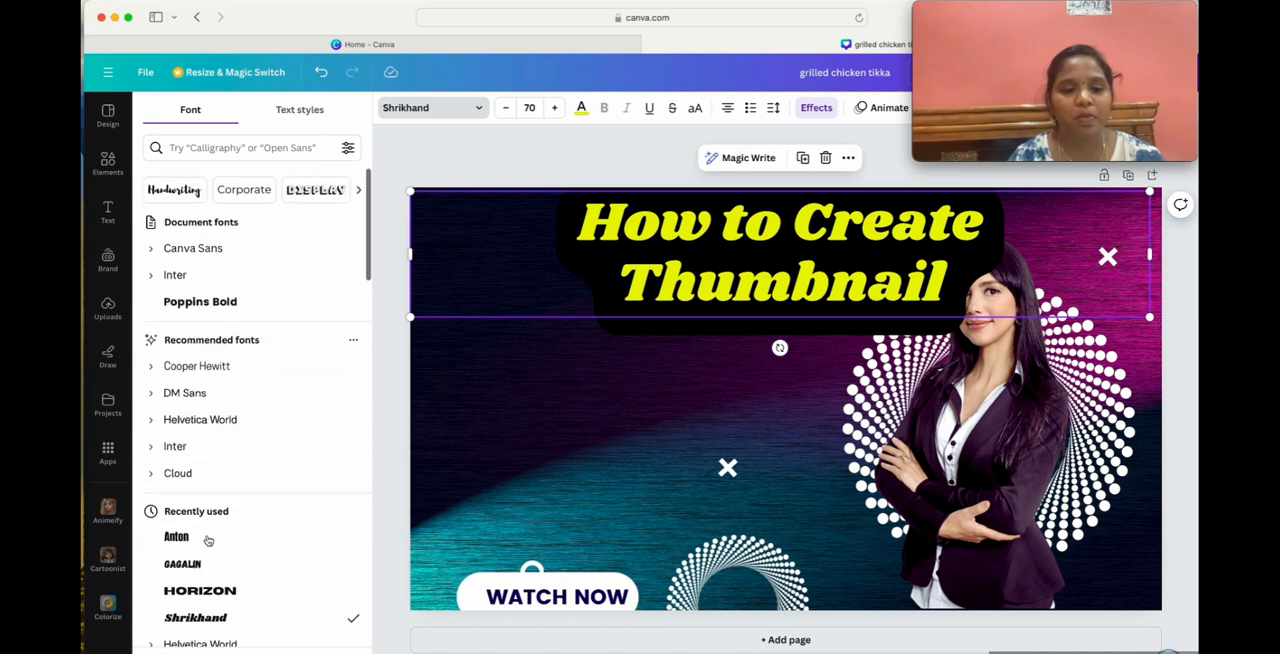
pyautogui.scroll(-1, 208, 540)
pyautogui.click(185, 555)
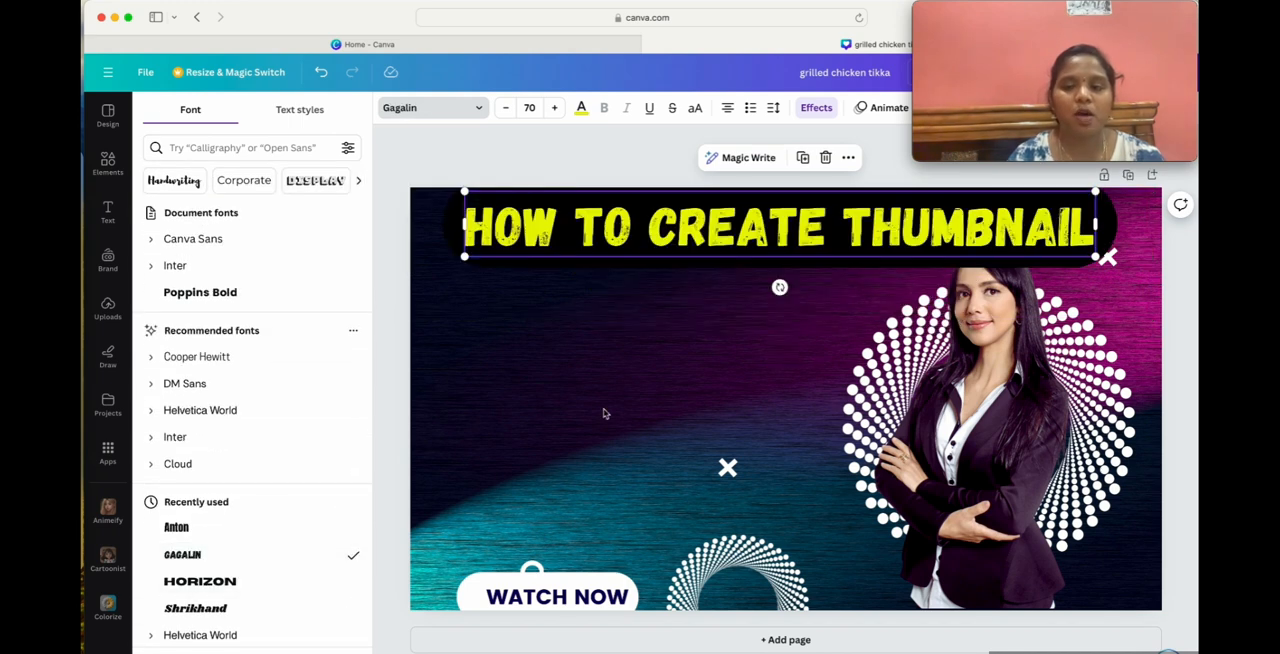
# Enlarge the heading's font size to 78.
pyautogui.click(554, 108)
pyautogui.click(554, 108)
pyautogui.click(554, 108)
pyautogui.click(554, 108)
pyautogui.click(554, 108)
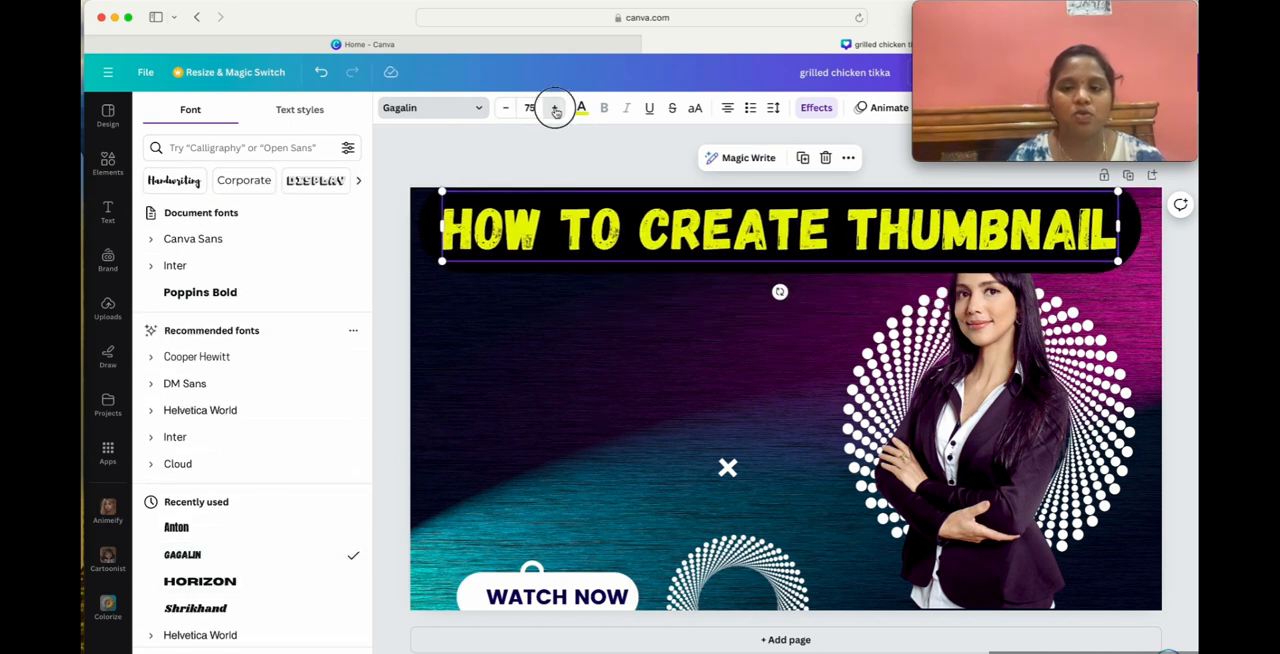
pyautogui.click(555, 109)
pyautogui.click(555, 109)
pyautogui.click(555, 109)
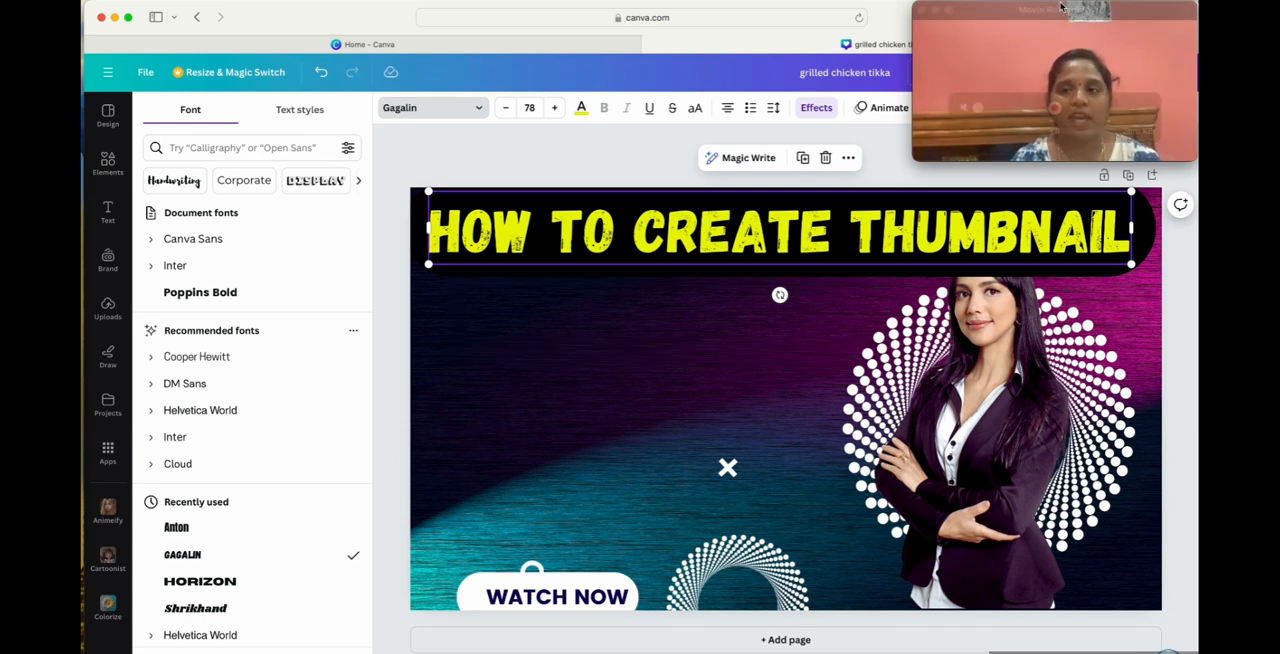
# Open Google Translate in a new browser tab.
pyautogui.moveTo(1053, 10); pyautogui.dragTo(1135, 94)
pyautogui.click(1154, 17)
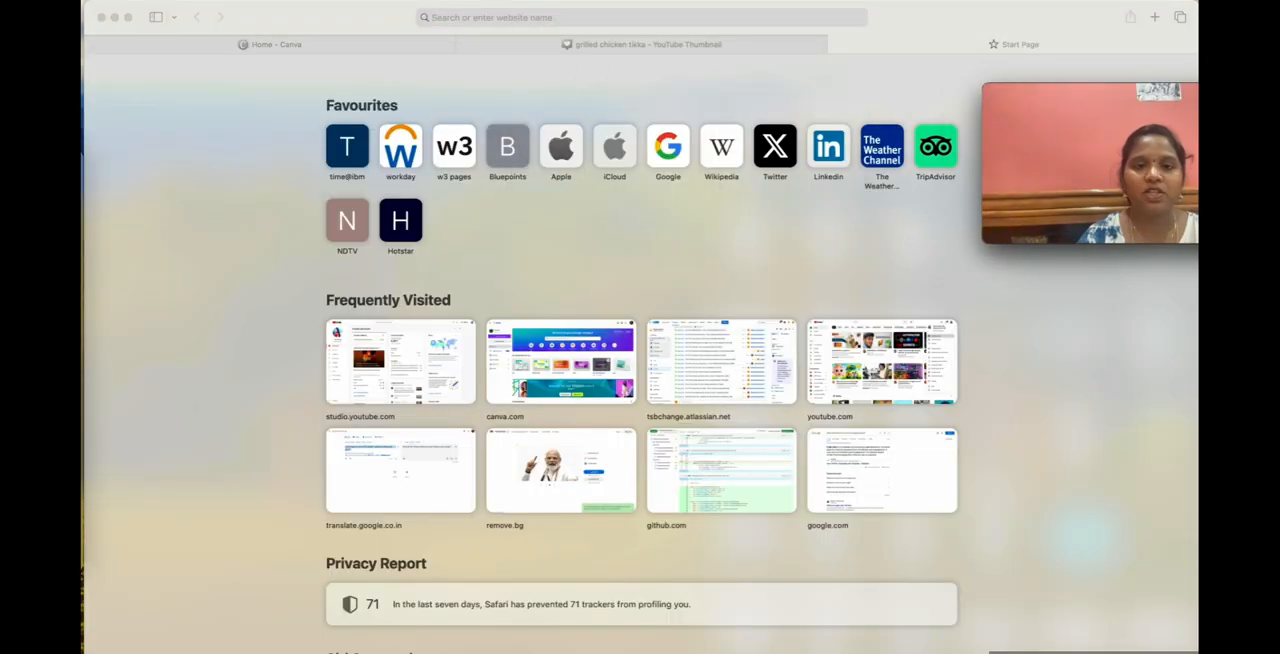
pyautogui.click(519, 16)
pyautogui.write('translate.google.co.in')
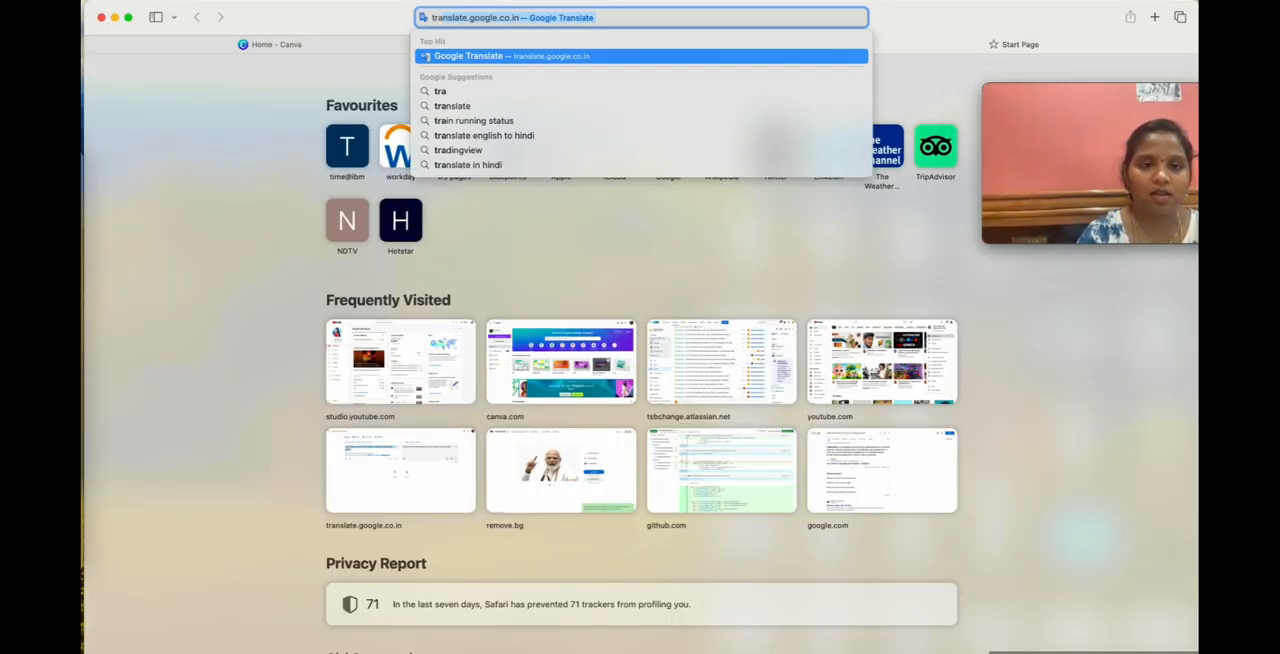
pyautogui.press('Return')
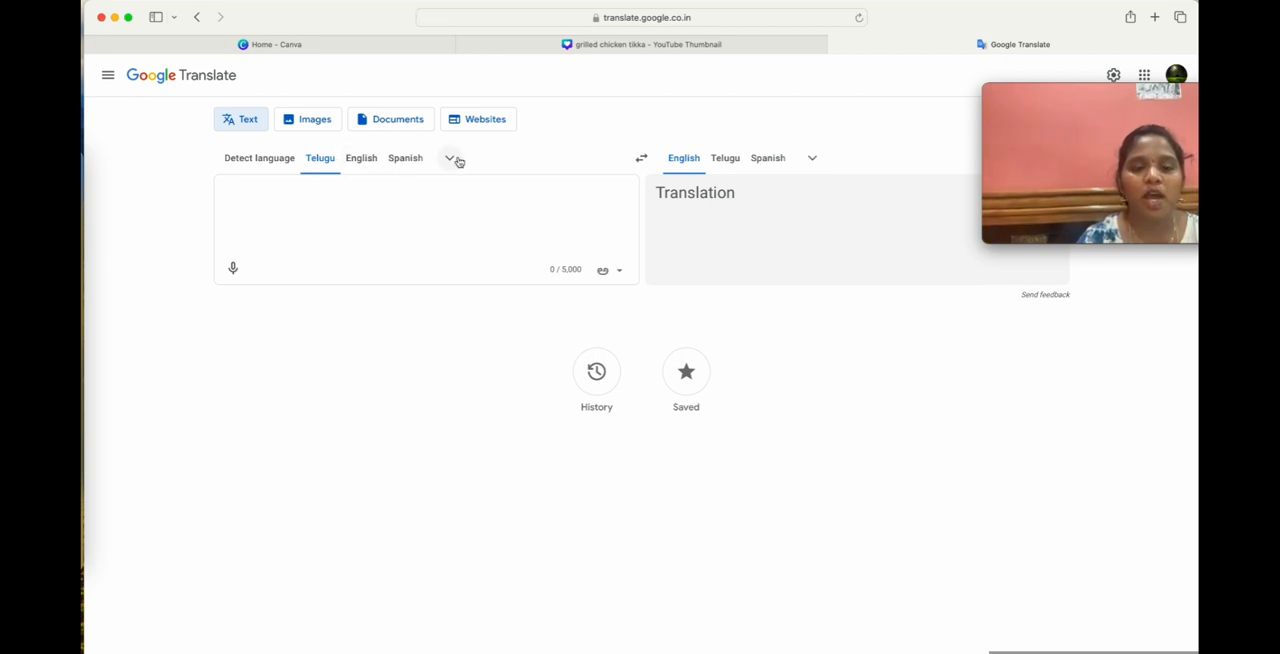
# Enter "చాలా ఈసీగా" as the Telugu source text, transliterated from "chala easy ga".
pyautogui.click(315, 197)
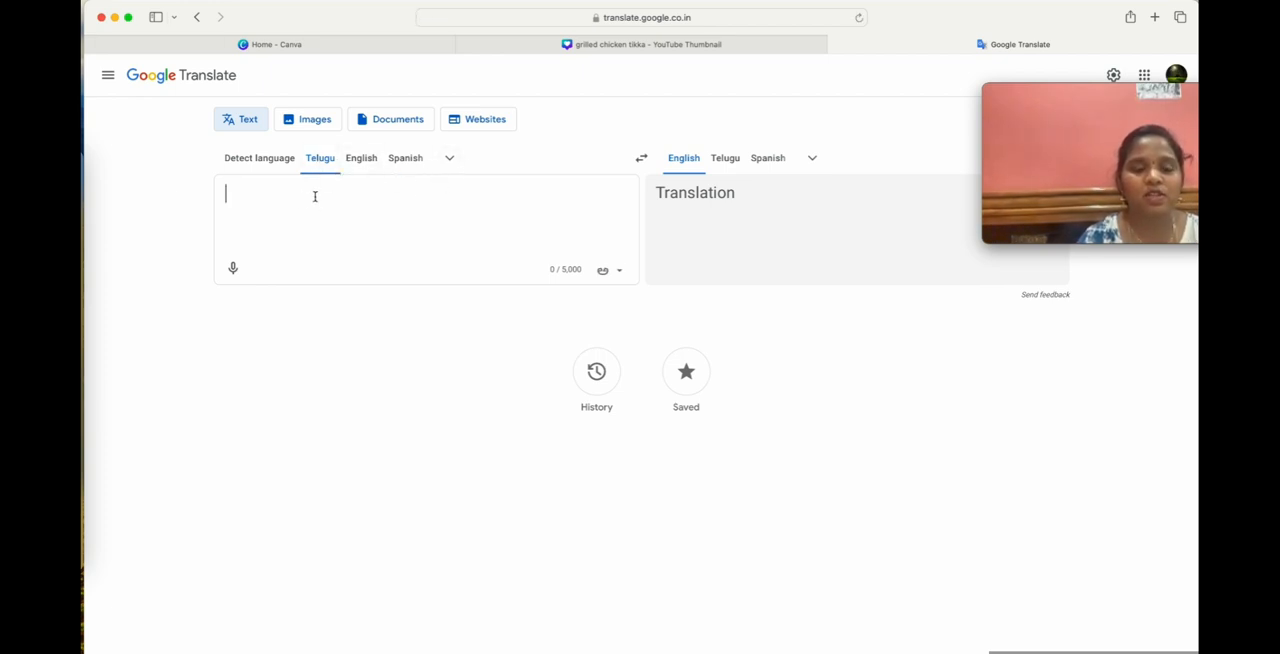
pyautogui.write('chala ')
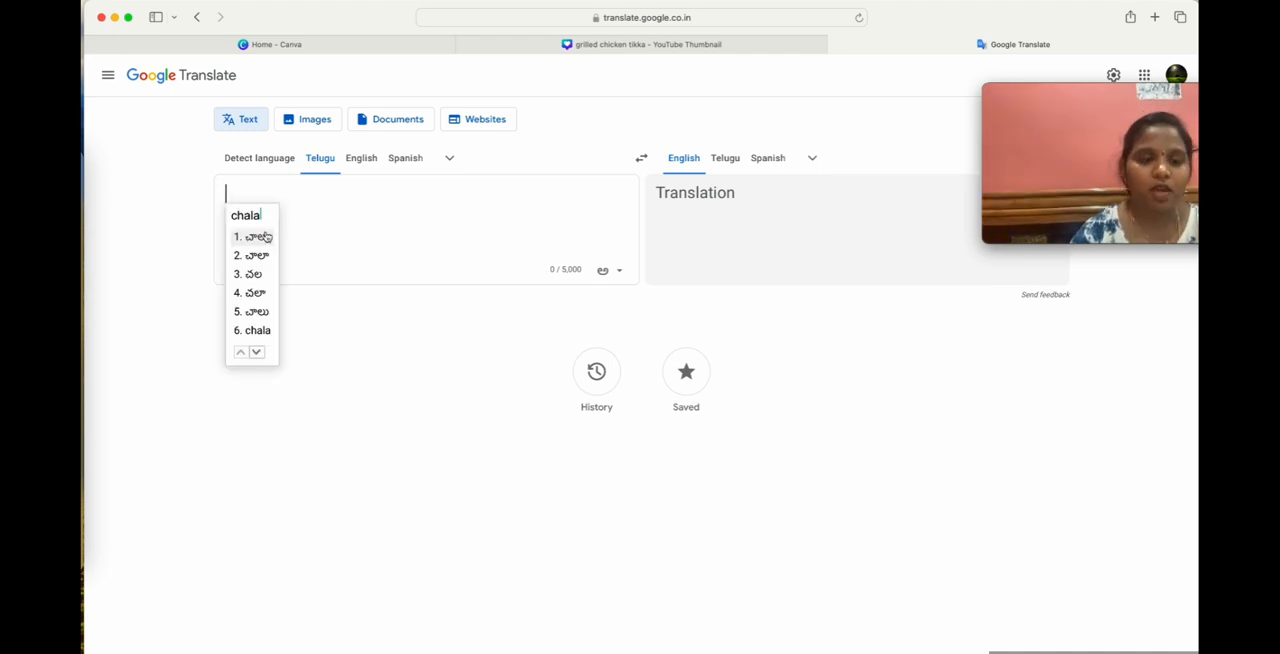
pyautogui.write('easy')
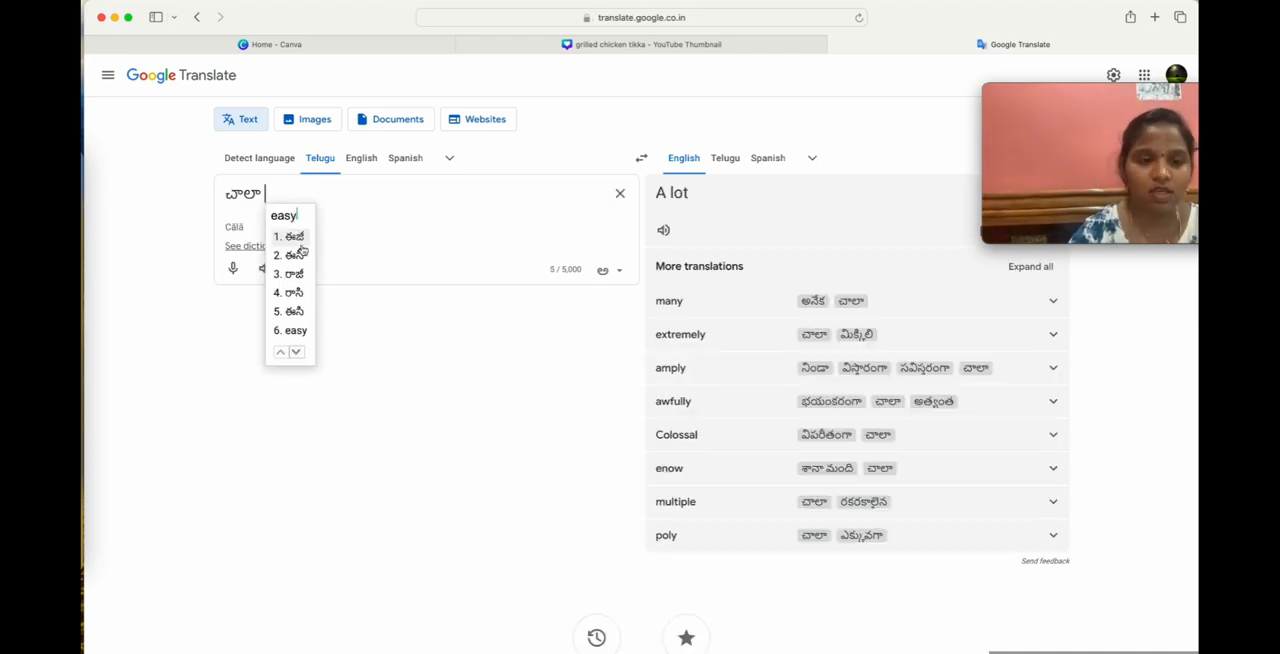
pyautogui.click(294, 257)
pyautogui.write('ga')
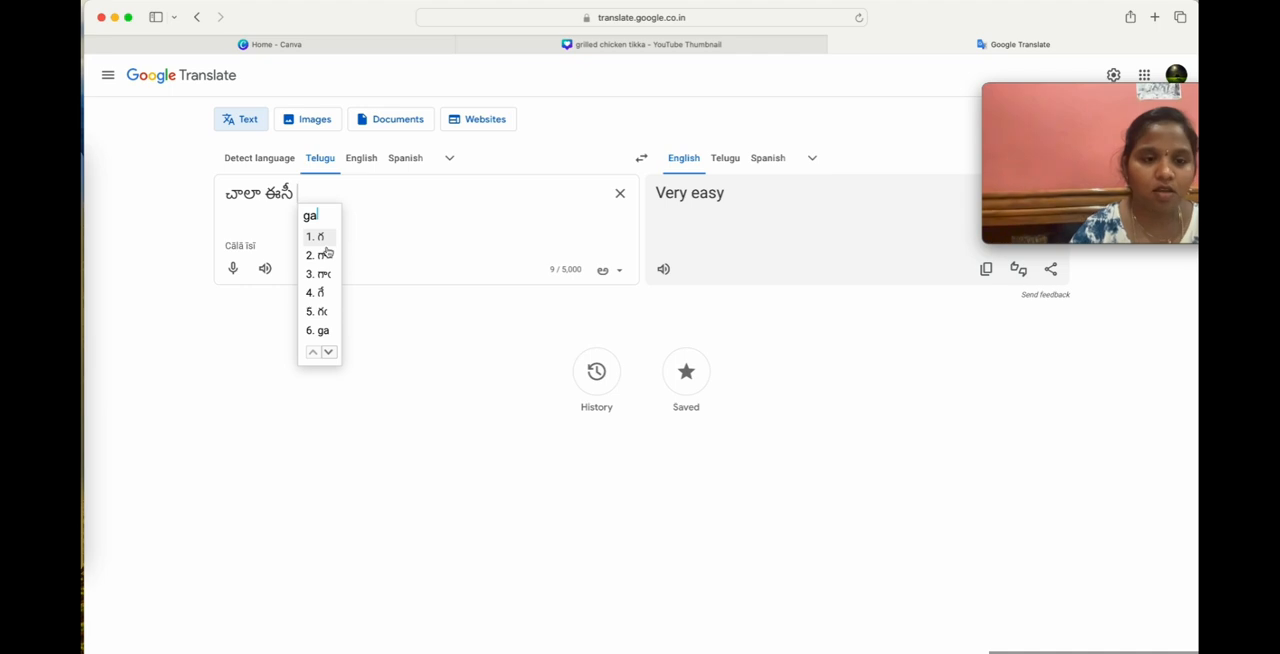
pyautogui.click(297, 195)
pyautogui.press('BackSpace')
pyautogui.click(343, 192)
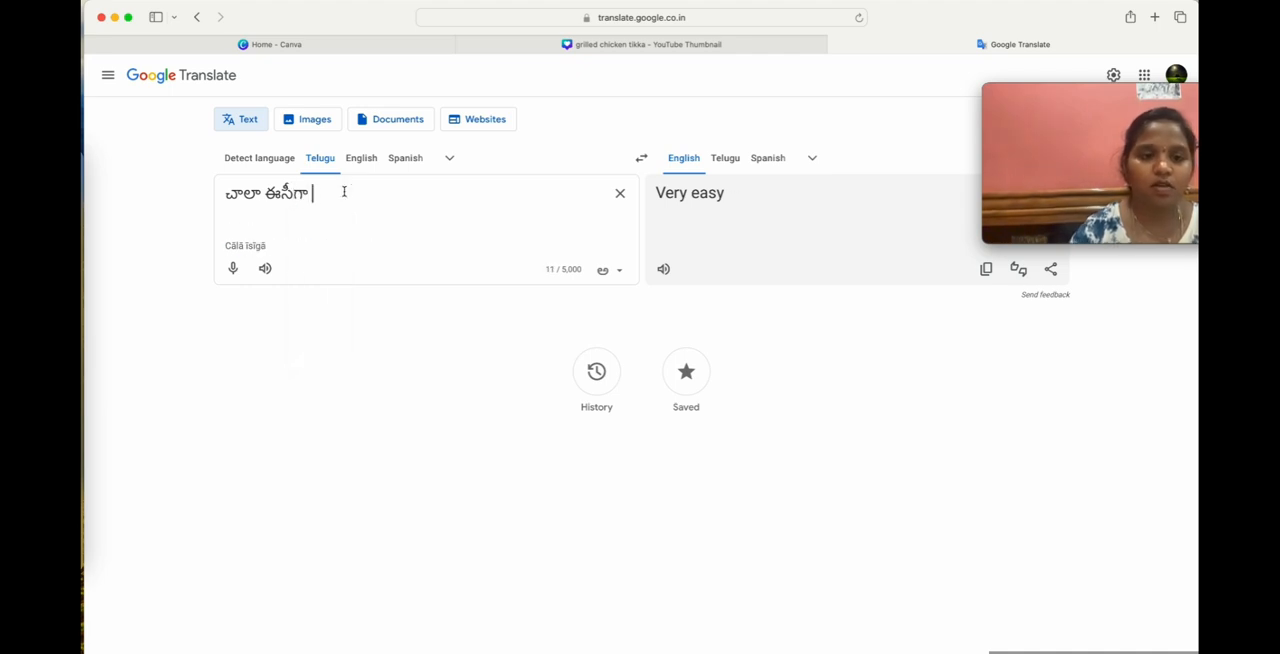
# Append the English word "Thumbnail" with English as the source language, and switch the source back to Telugu.
pyautogui.click(362, 159)
pyautogui.write('TH')
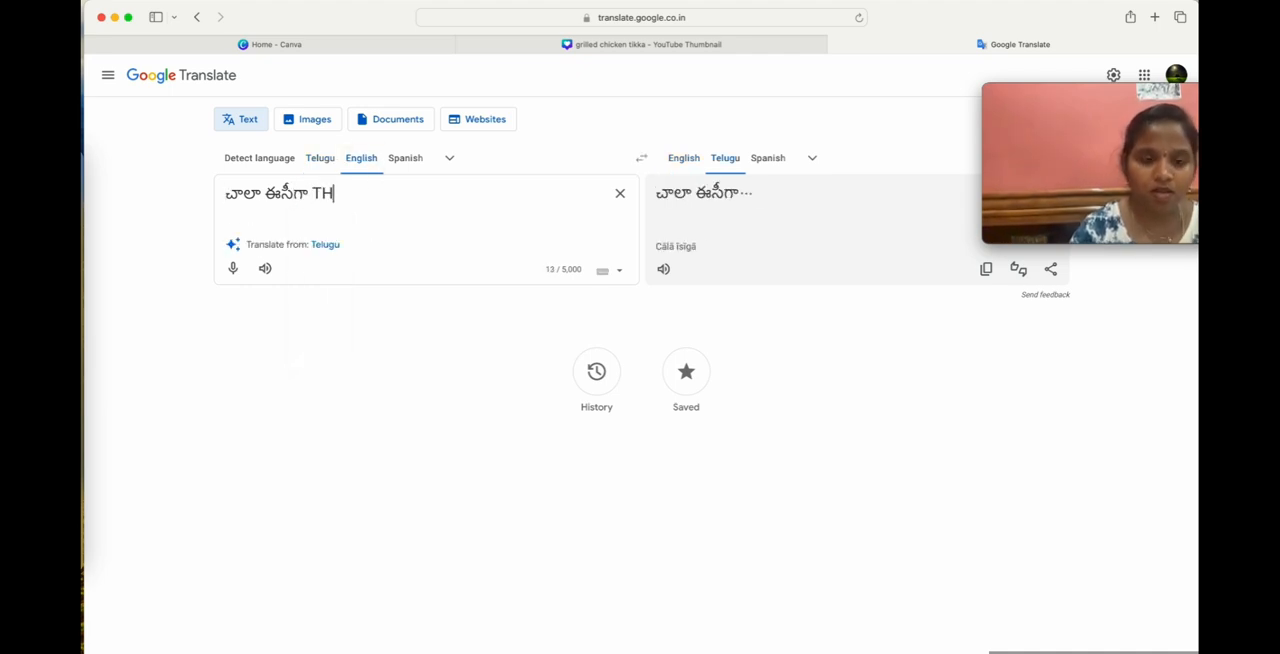
pyautogui.press('BackSpace')
pyautogui.write('humbnail')
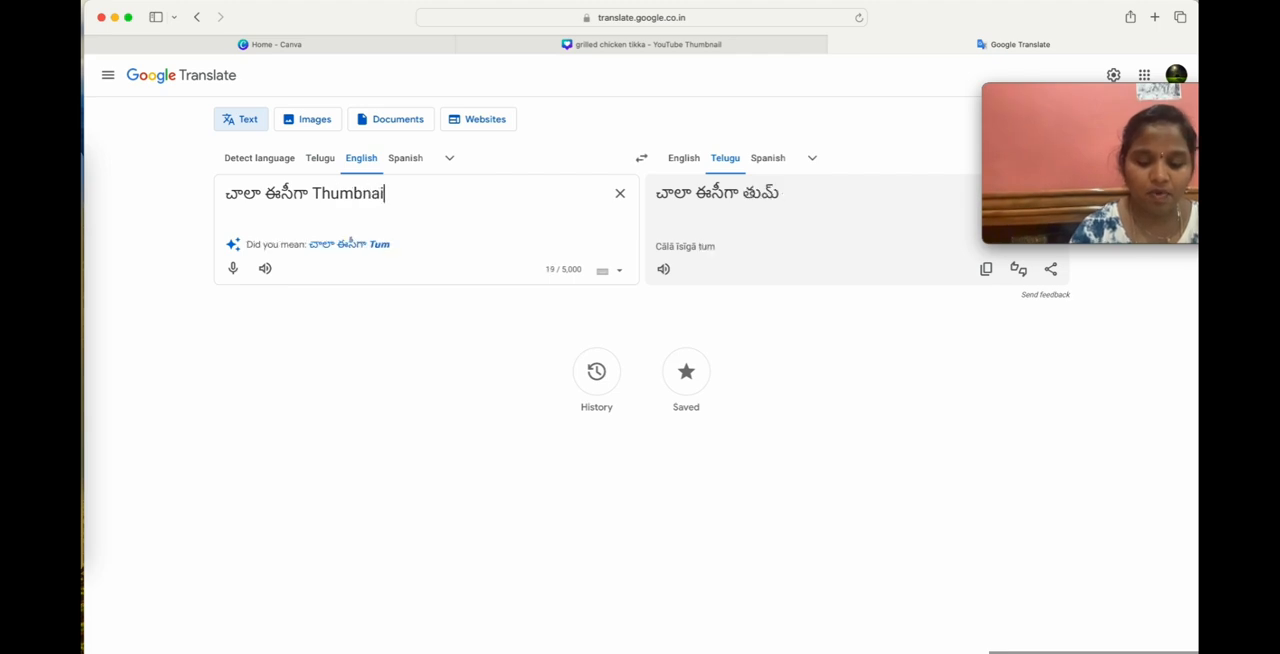
pyautogui.click(321, 160)
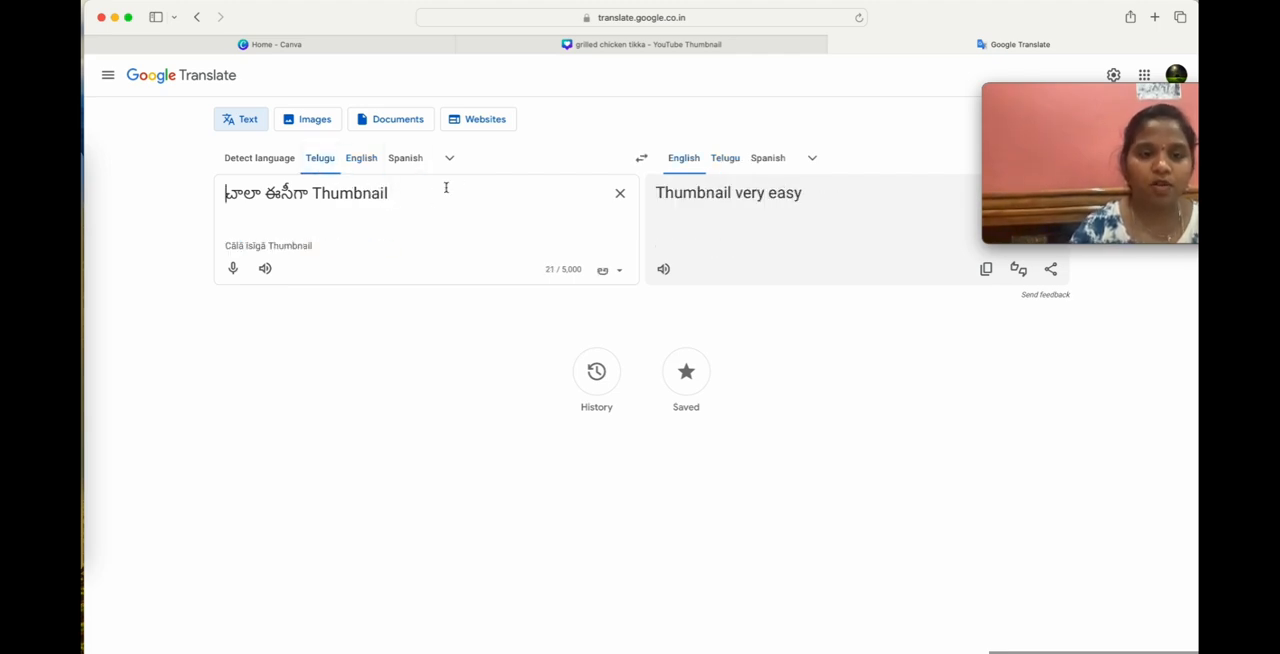
# Complete the source sentence with "ని చేసేయండి ఇలా" in Telugu.
pyautogui.write('ni ches')
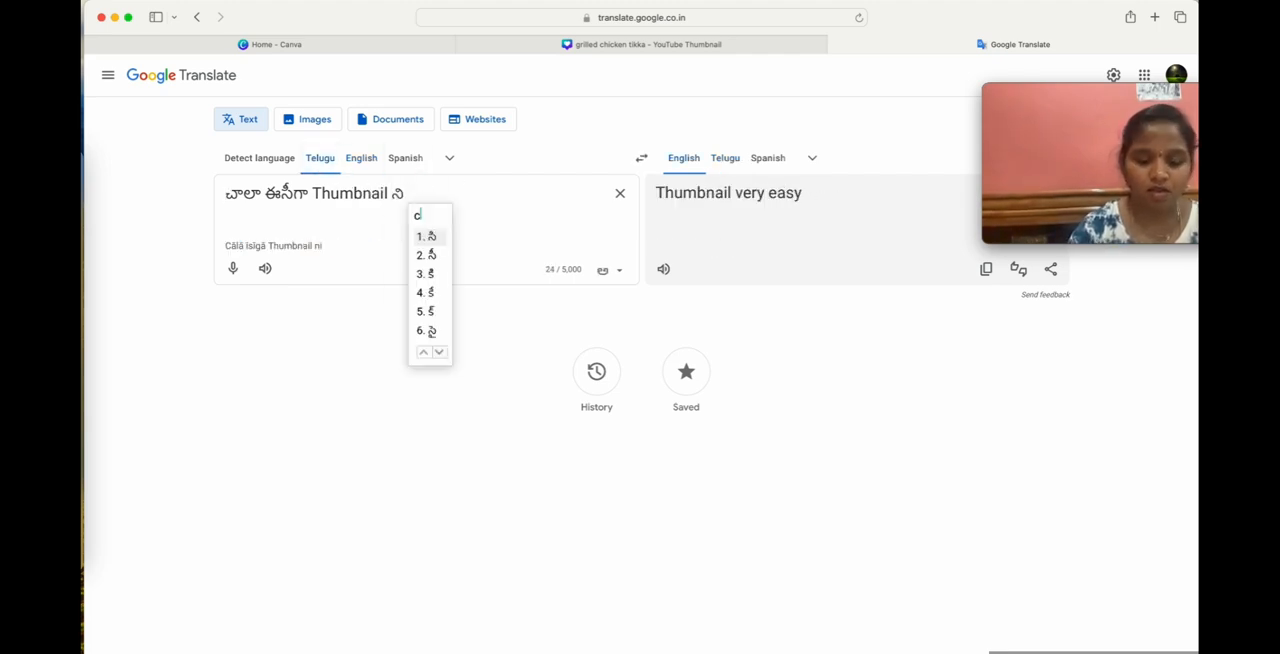
pyautogui.write('eyandi ')
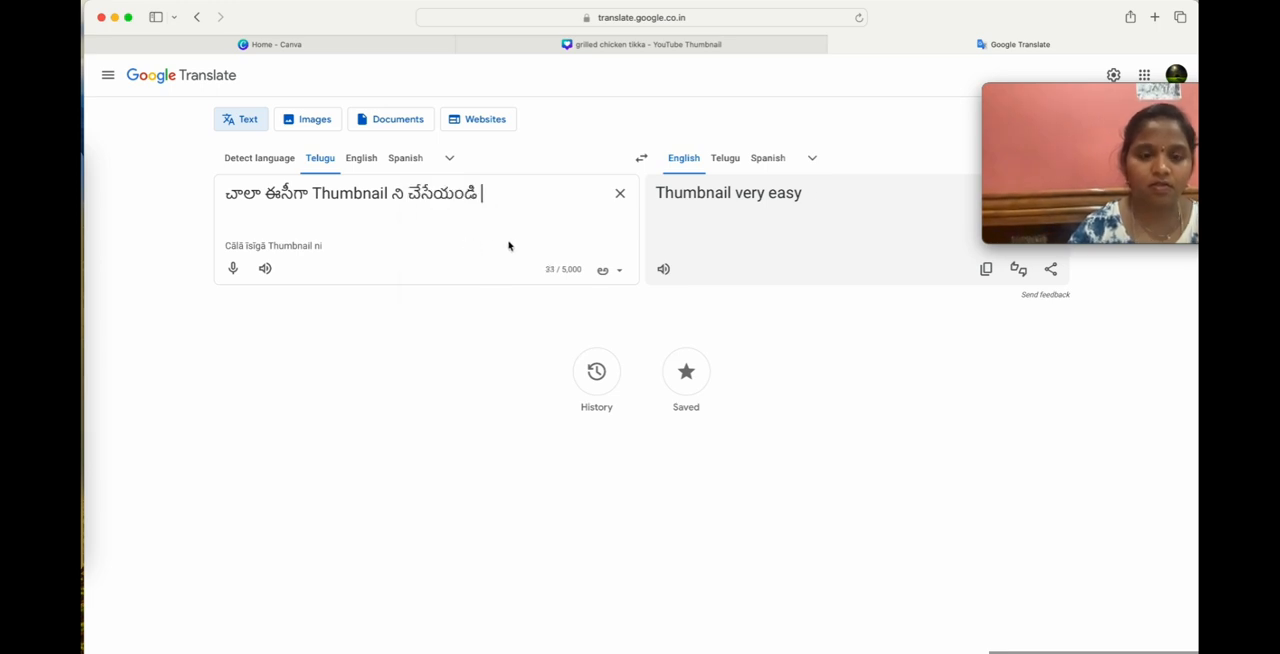
pyautogui.write('ila ...')
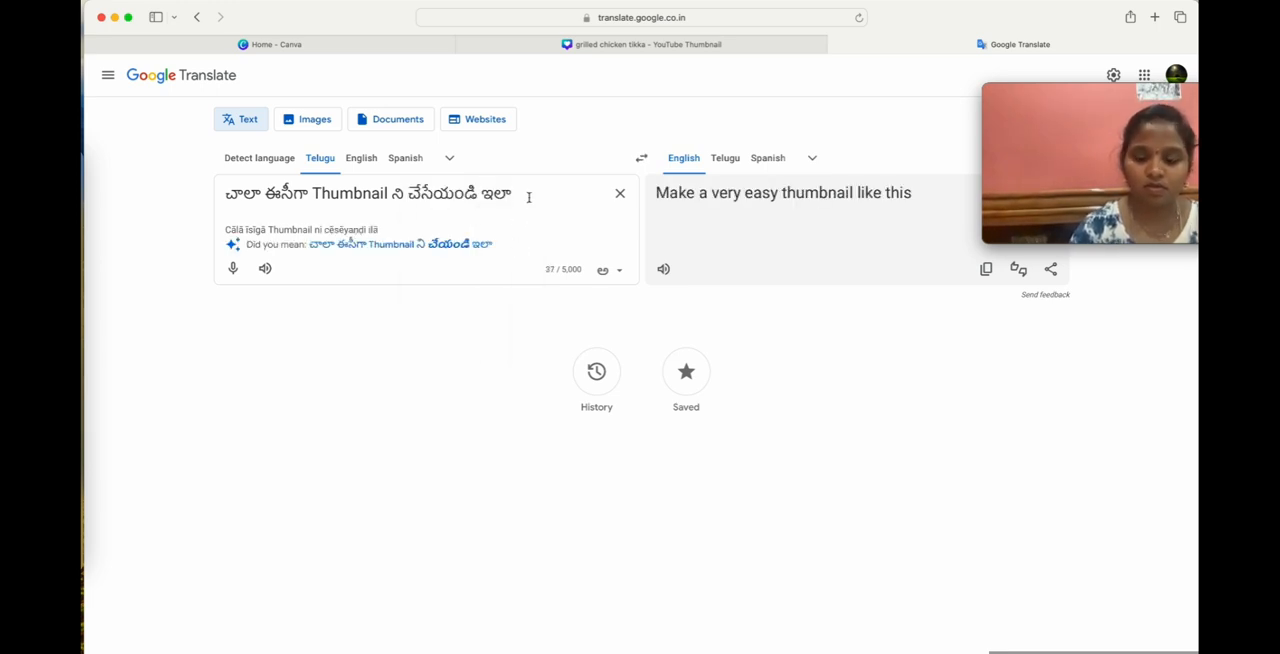
pyautogui.click(577, 243)
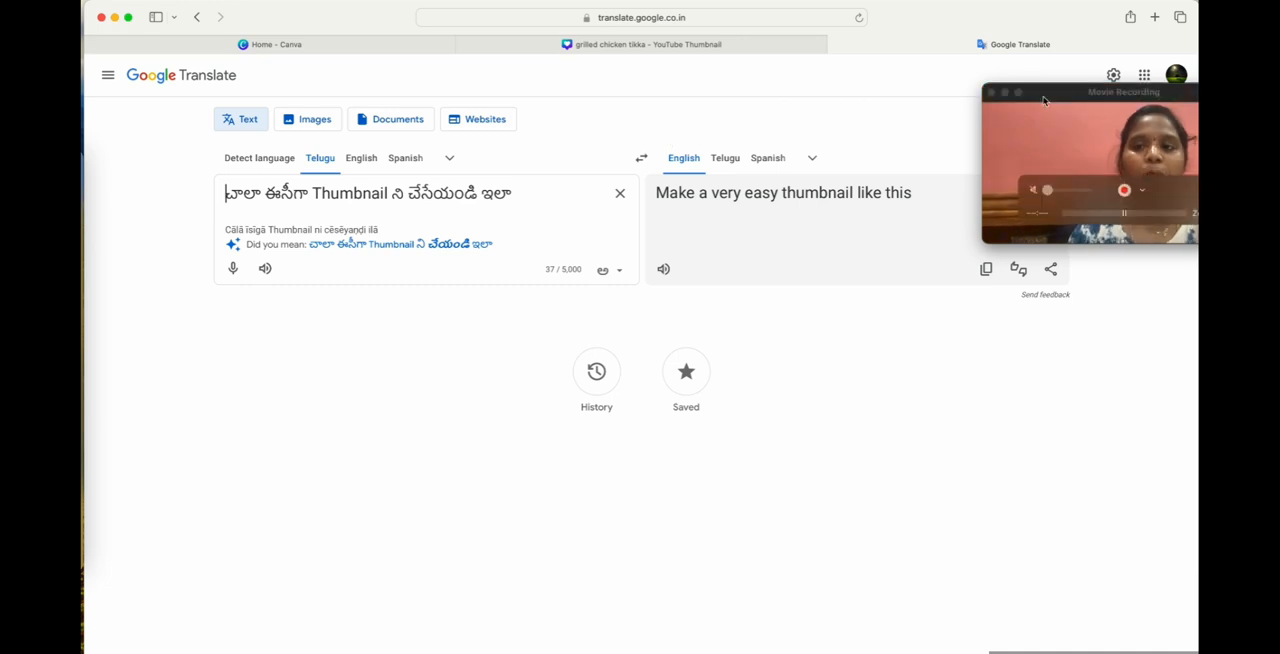
# Copy the whole Telugu source sentence and return to the YouTube thumbnail design in Canva.
pyautogui.moveTo(1048, 94); pyautogui.dragTo(963, 27)
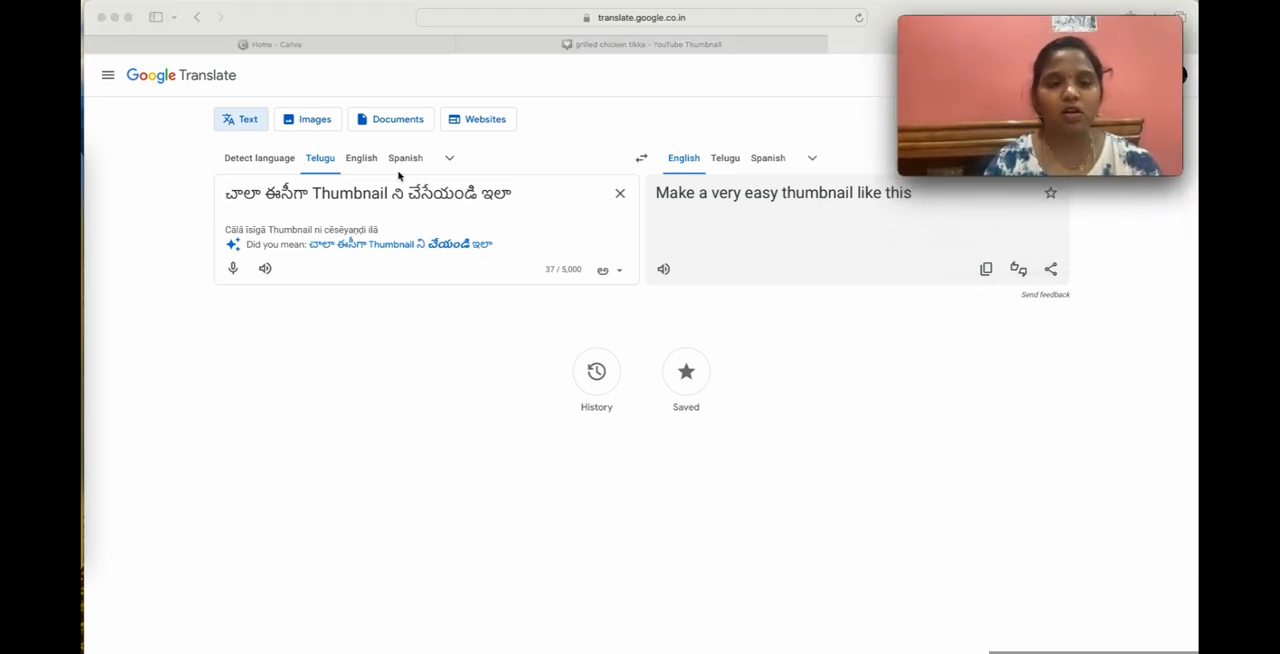
pyautogui.click(522, 196)
pyautogui.moveTo(522, 194); pyautogui.dragTo(218, 190)
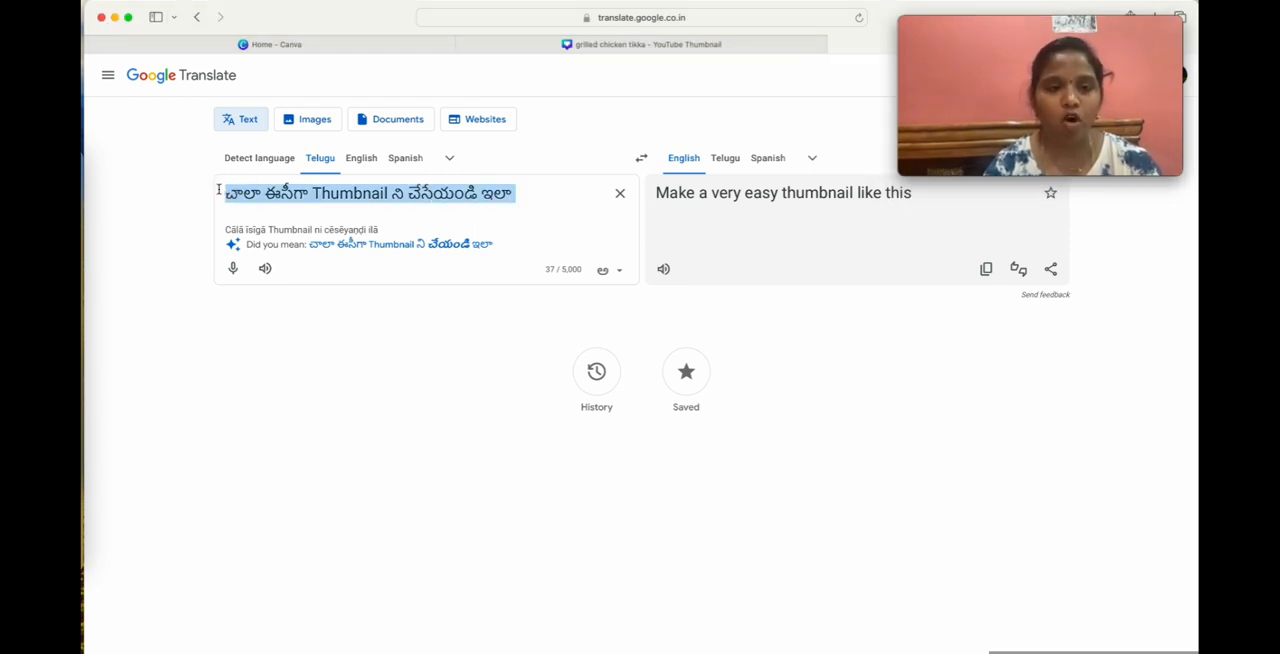
pyautogui.moveTo(985, 24); pyautogui.dragTo(985, 44)
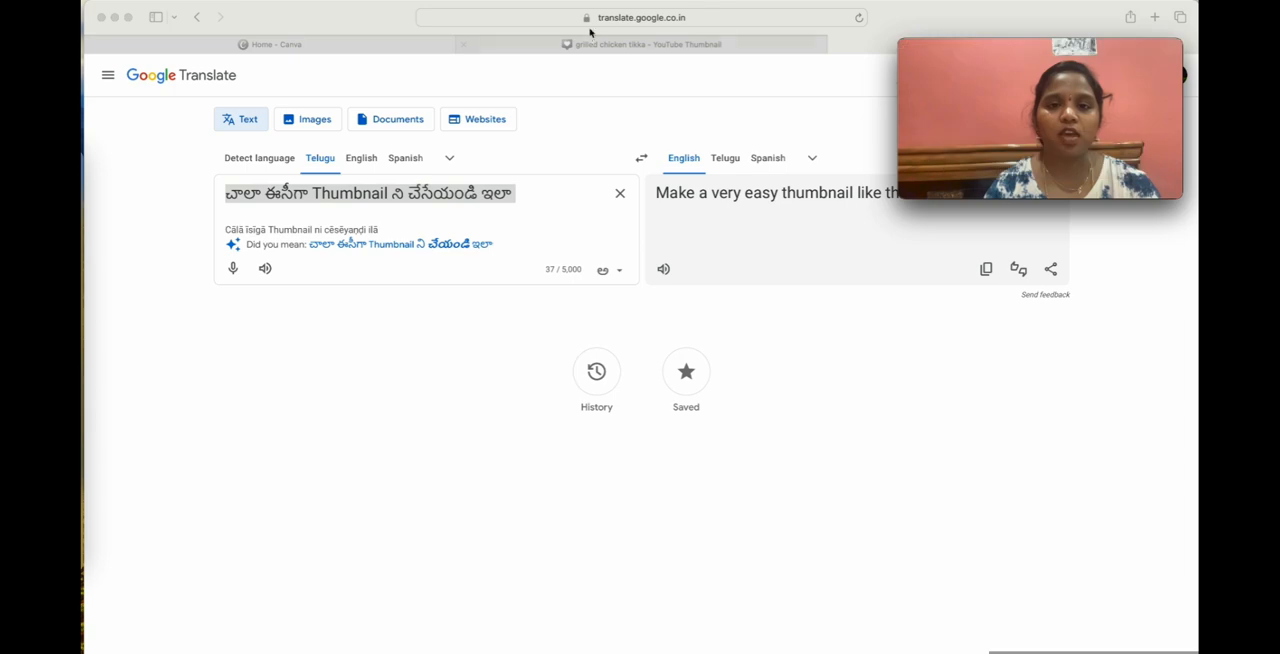
pyautogui.click(615, 45)
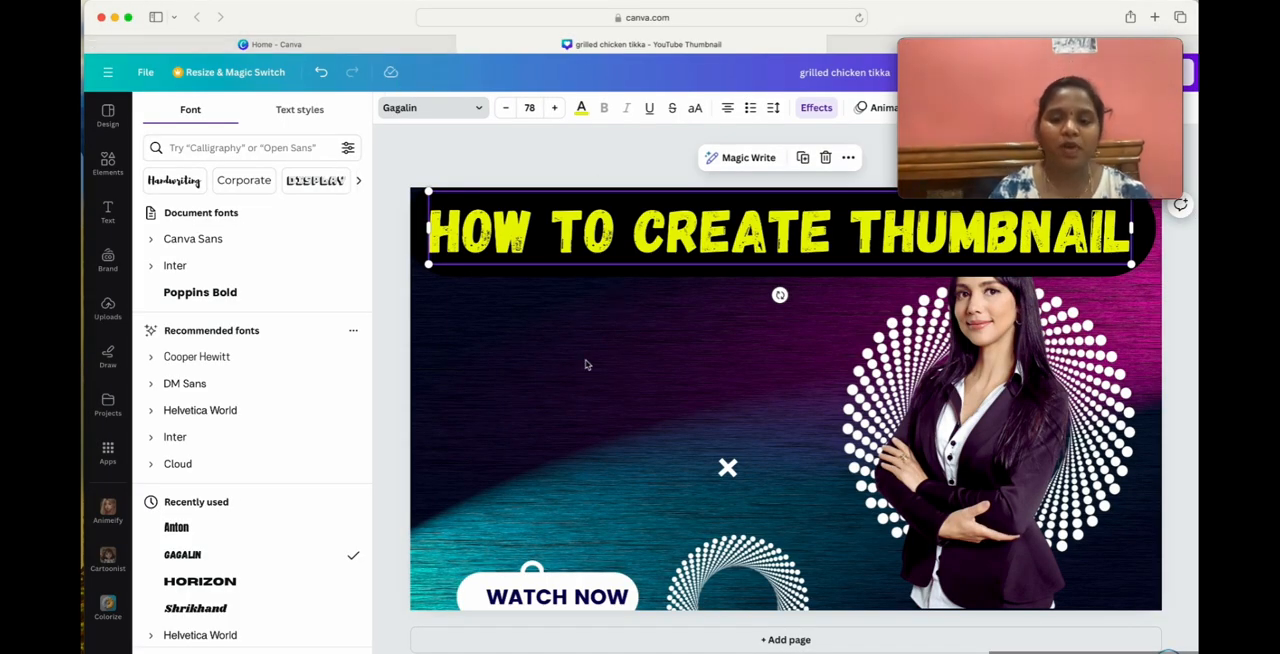
# Add a new heading text box to the thumbnail and paste the Telugu sentence into it.
pyautogui.click(560, 377)
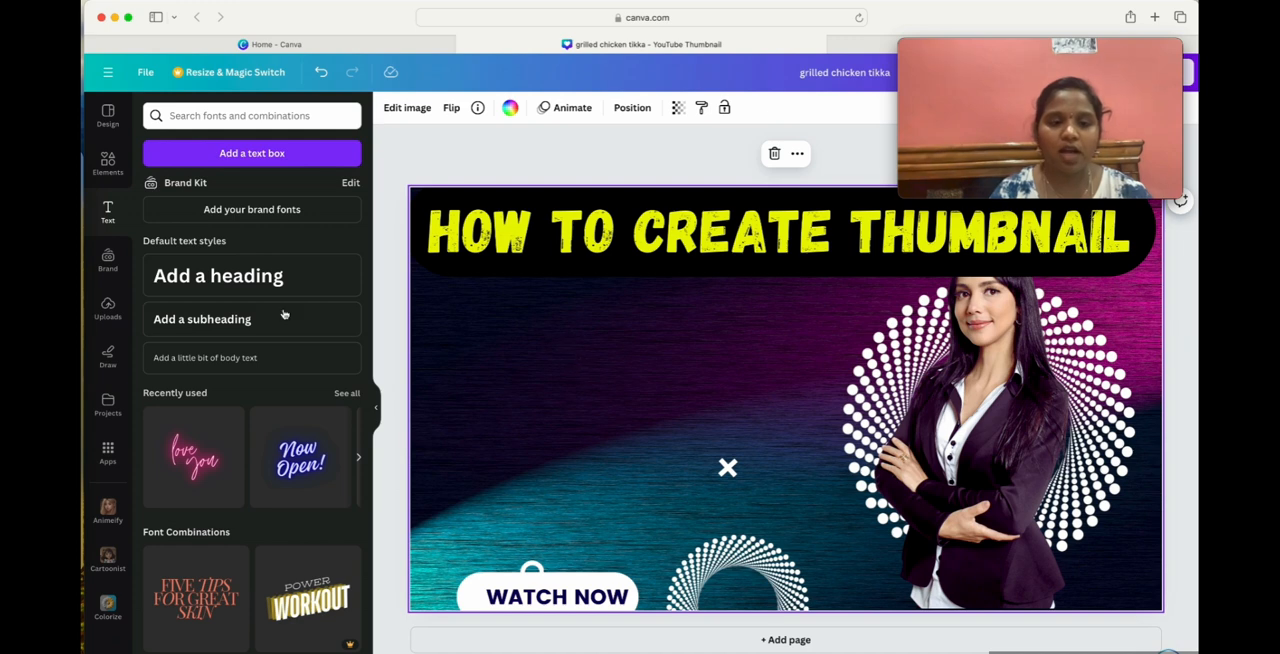
pyautogui.click(250, 276)
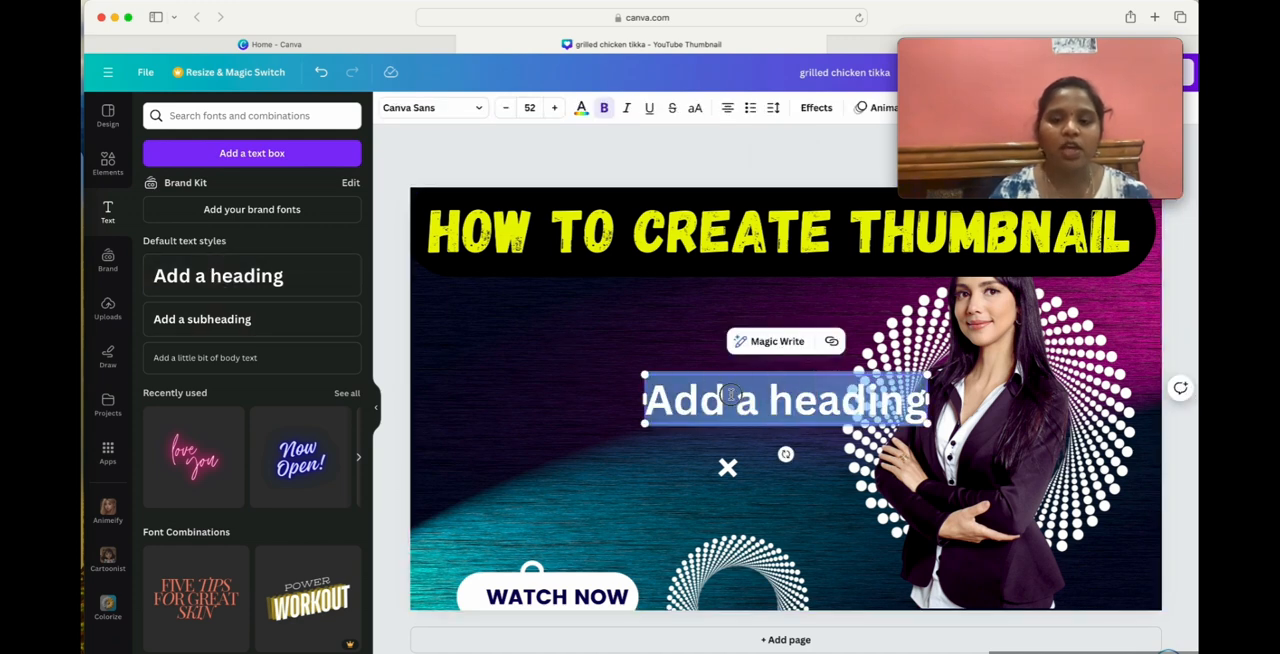
pyautogui.write('చాలా ఈసీగా Thumbnail ని చేసేయండి ఇలా')
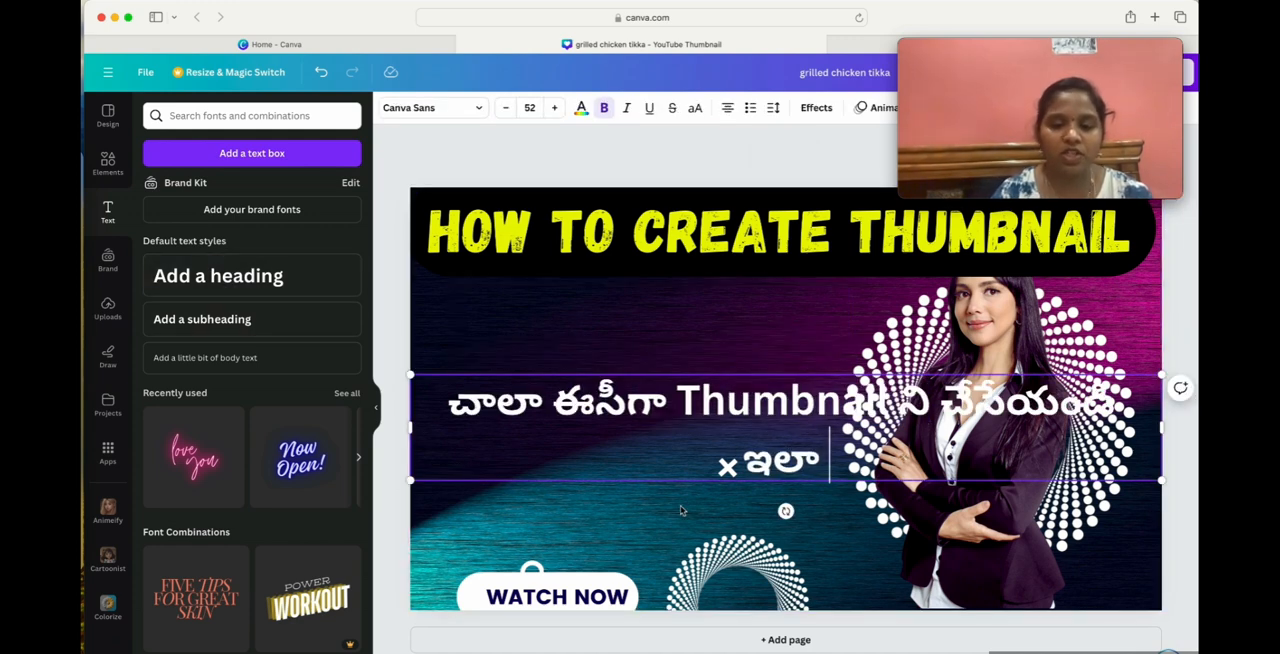
# Shift the Telugu text slightly up and to the left, and set its font size to 40.
pyautogui.moveTo(699, 383); pyautogui.dragTo(679, 359)
pyautogui.click(573, 344)
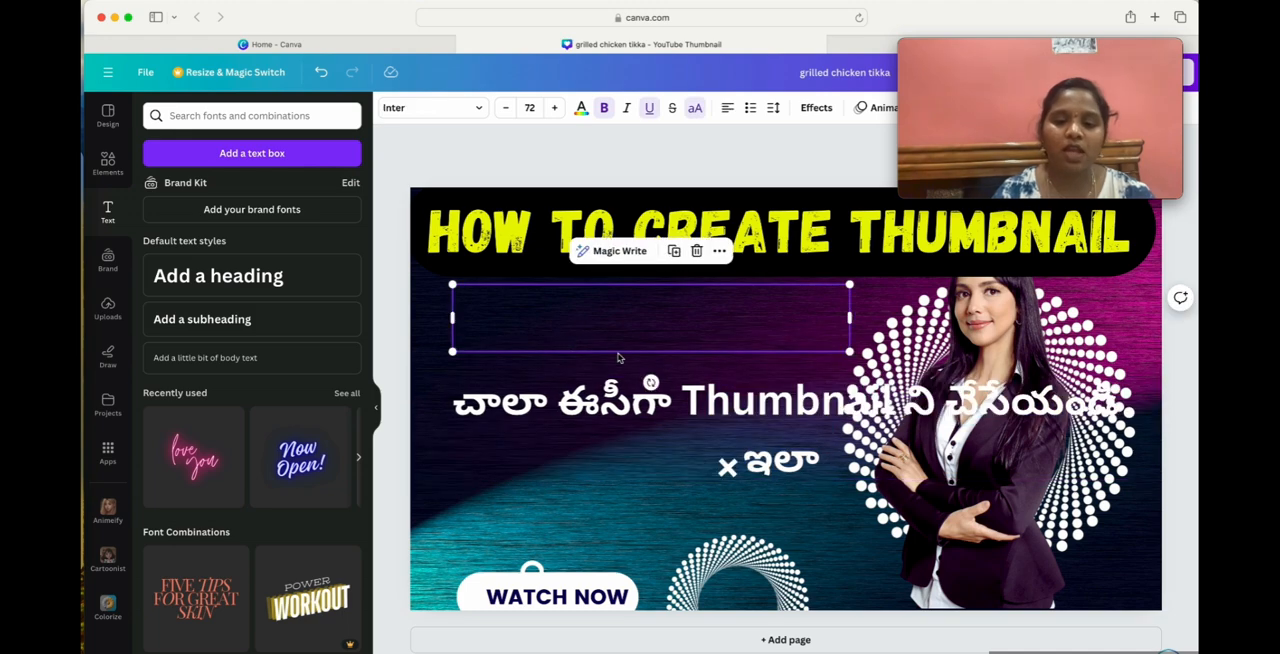
pyautogui.moveTo(728, 396); pyautogui.dragTo(655, 372)
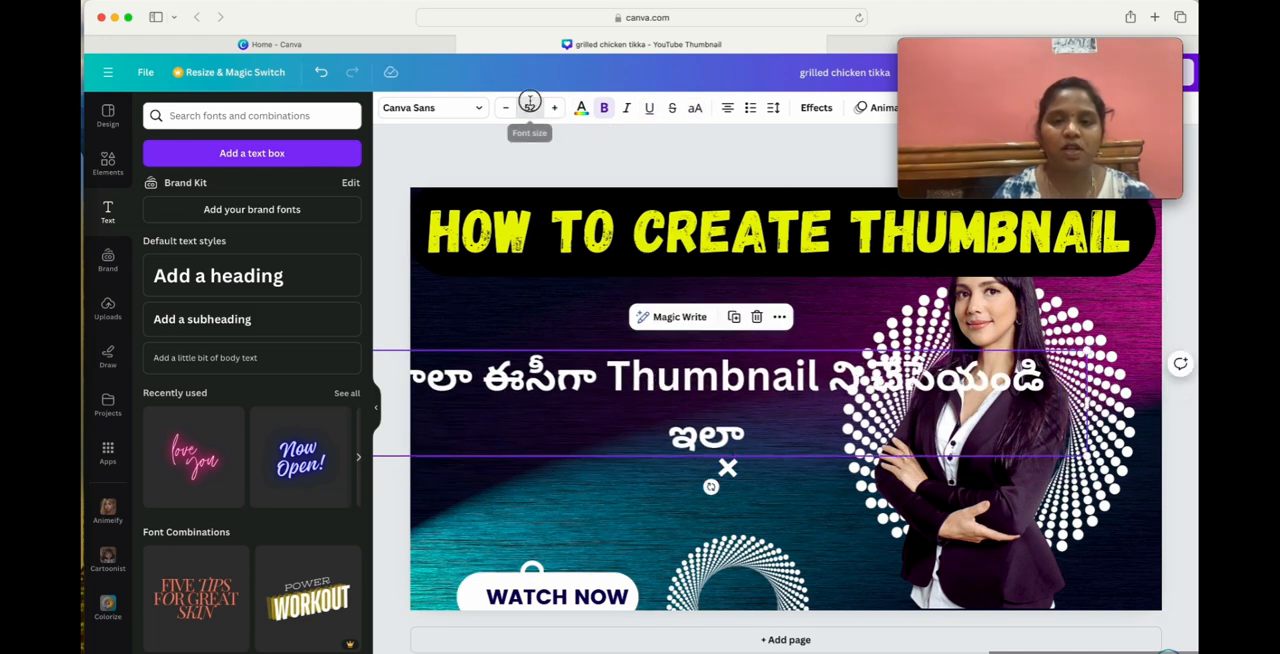
pyautogui.click(530, 107)
pyautogui.press('BackSpace')
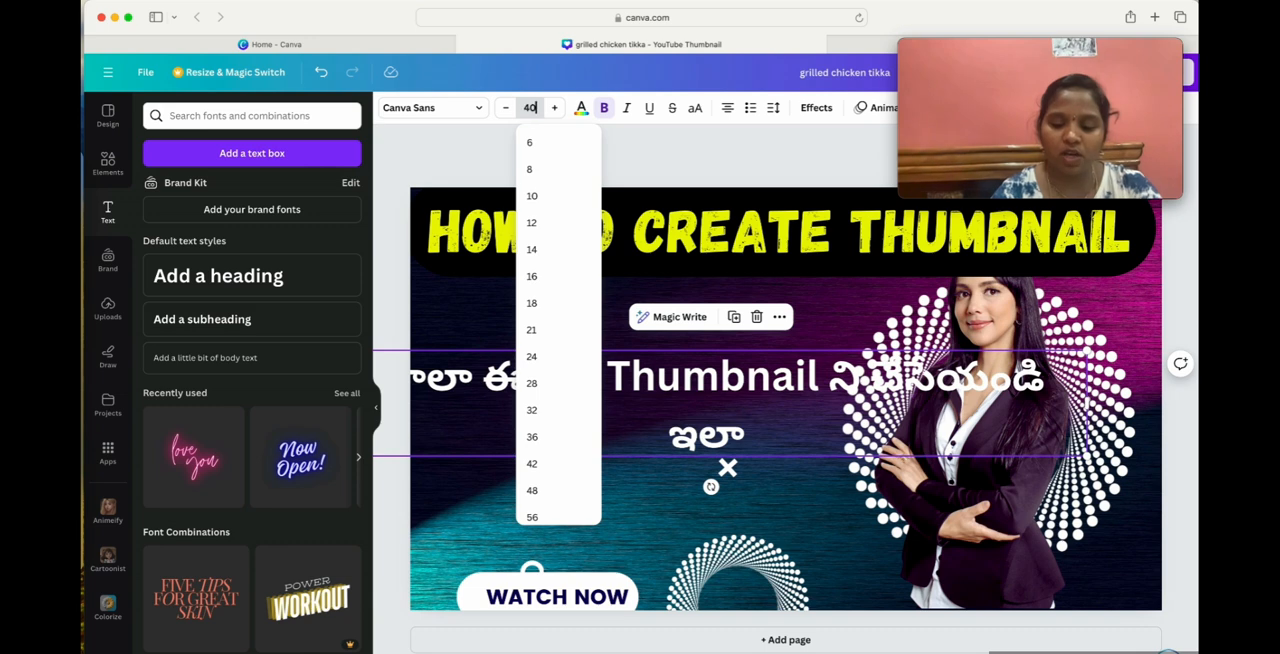
pyautogui.press('Return')
pyautogui.click(589, 395)
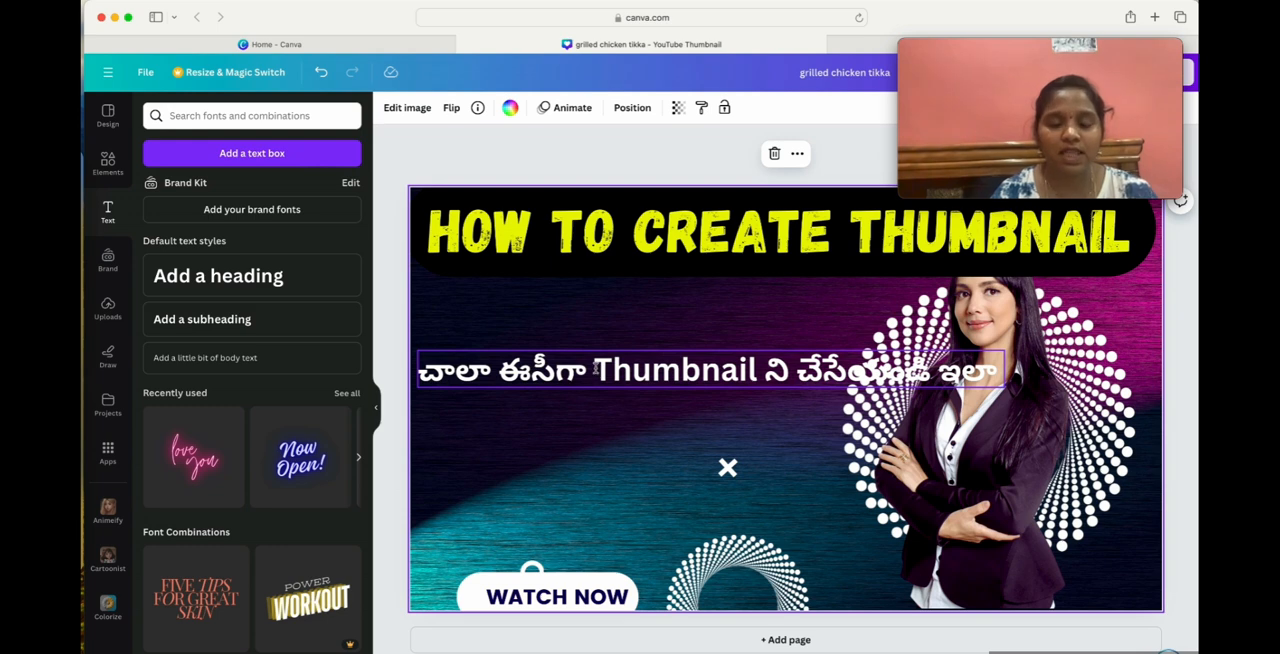
# Break the Telugu text onto a second line before "Thumbnail", and move it under the yellow heading, left of the woman.
pyautogui.click(590, 368)
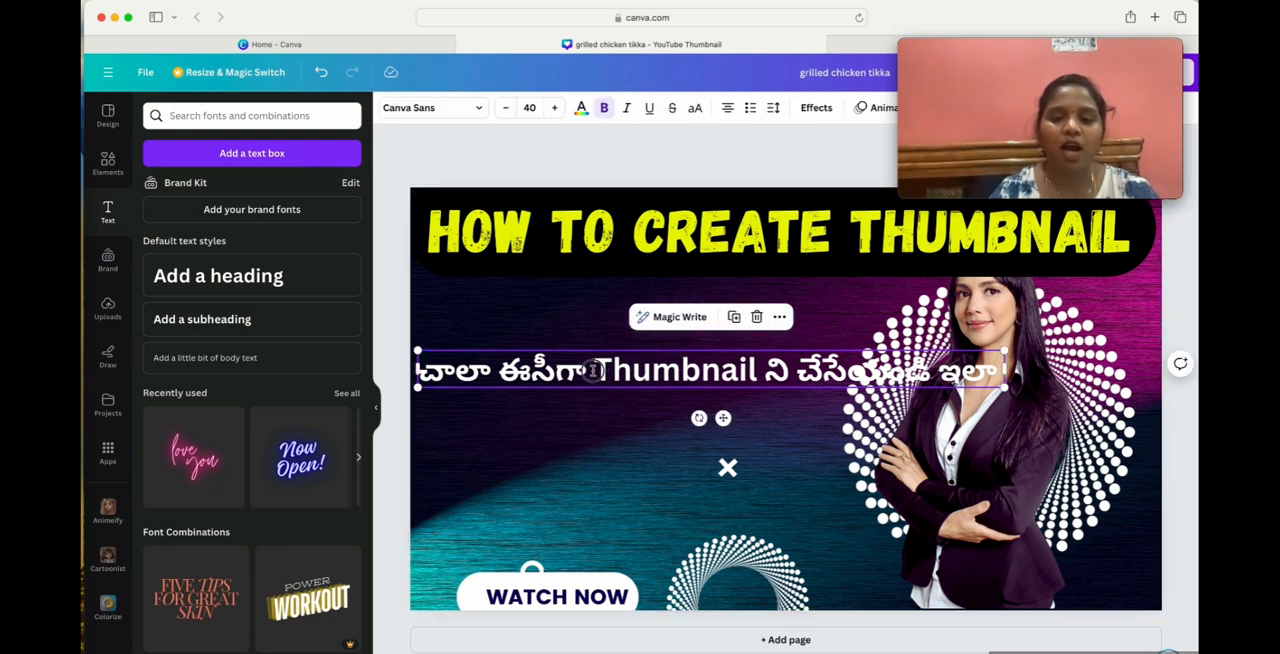
pyautogui.click(592, 370)
pyautogui.press('Return')
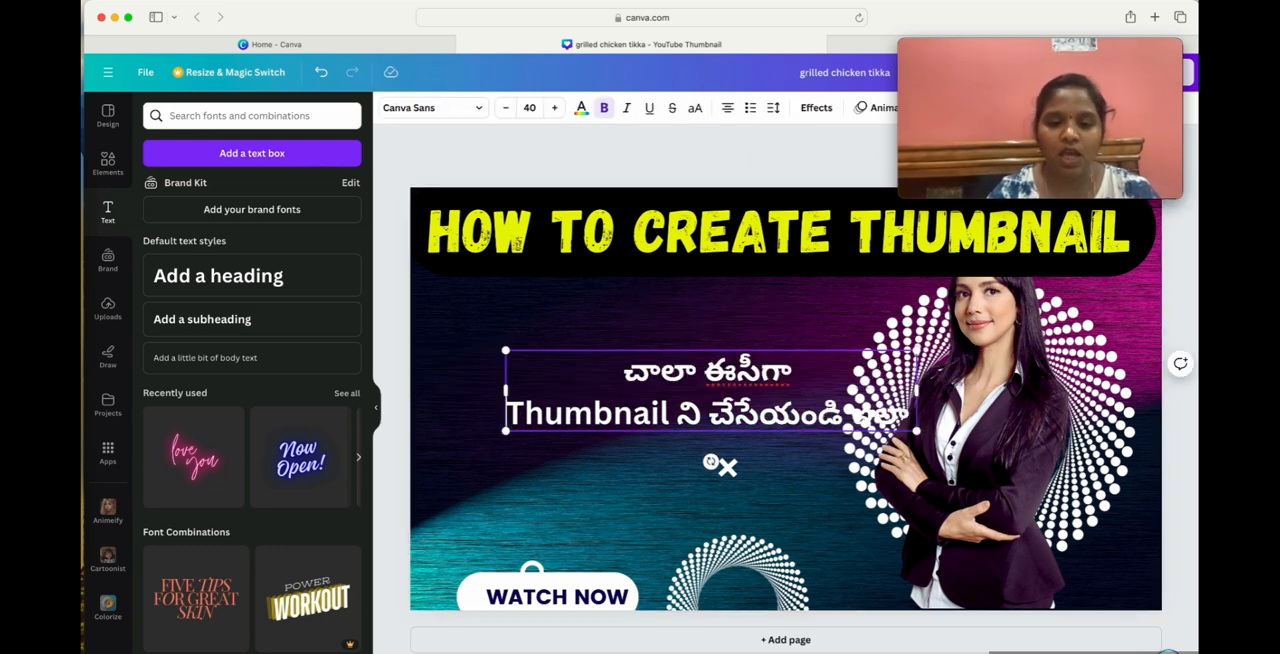
pyautogui.click(611, 324)
pyautogui.moveTo(730, 394); pyautogui.dragTo(652, 348)
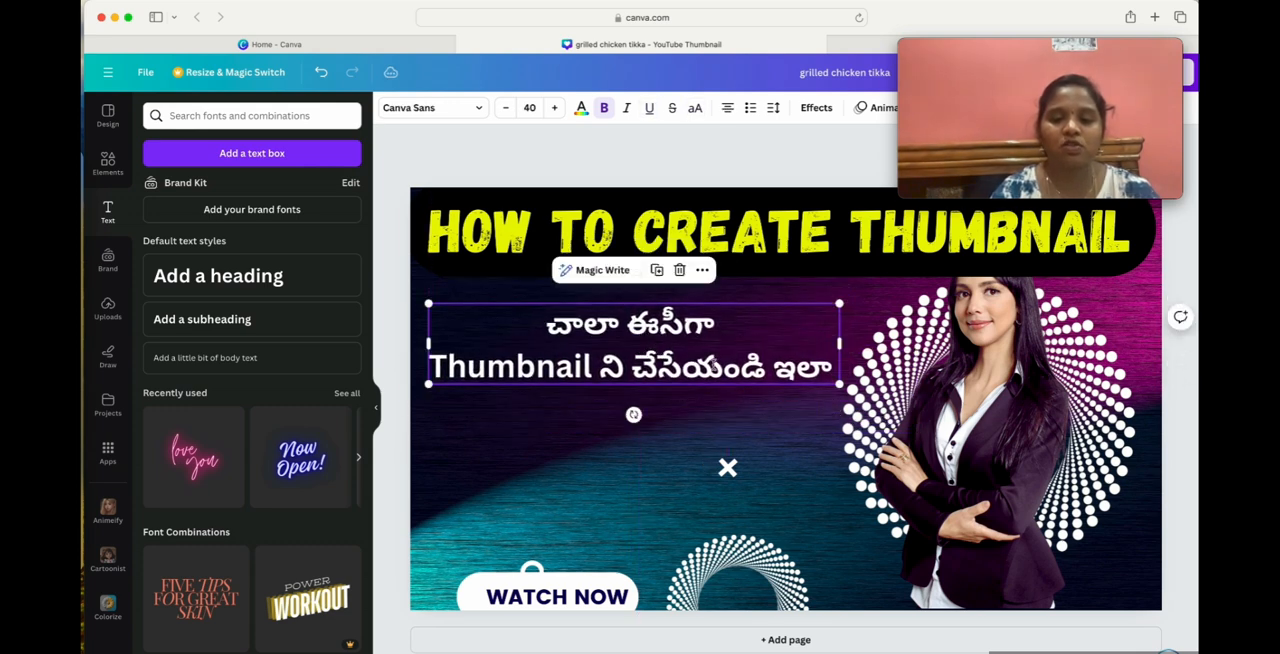
# Break the Telugu text onto a third line after "Thumbnail ని", shift it slightly right and down, and widen its text box.
pyautogui.click(630, 366)
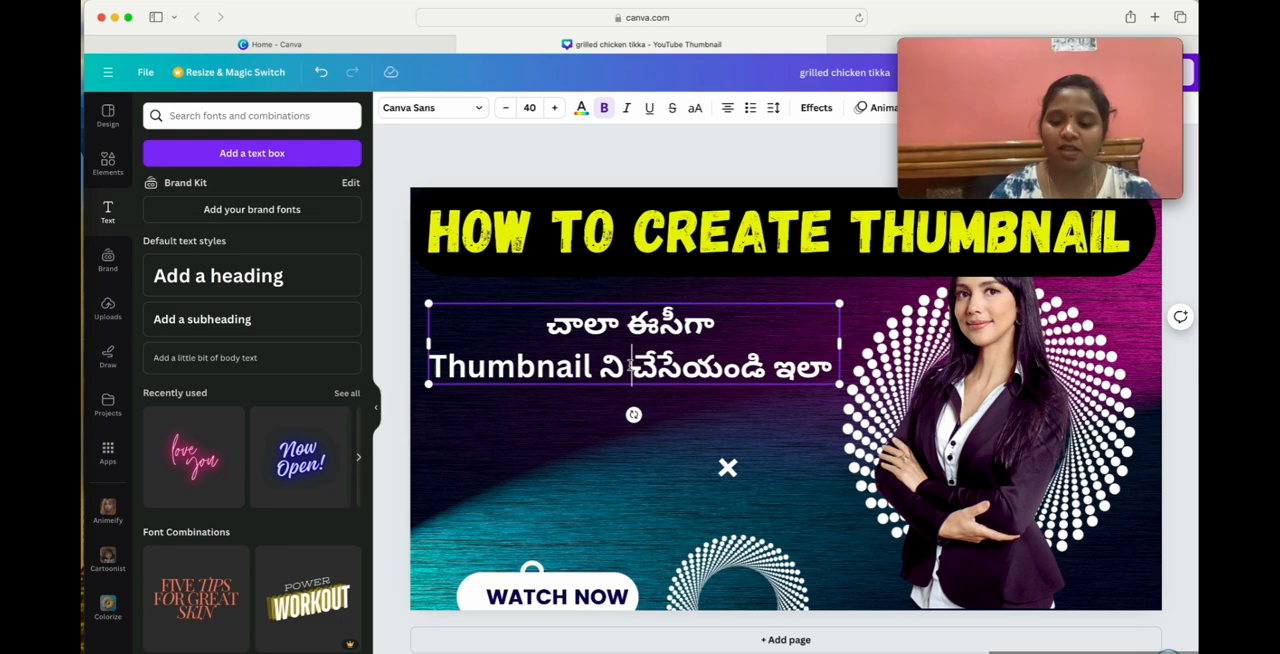
pyautogui.press('Return')
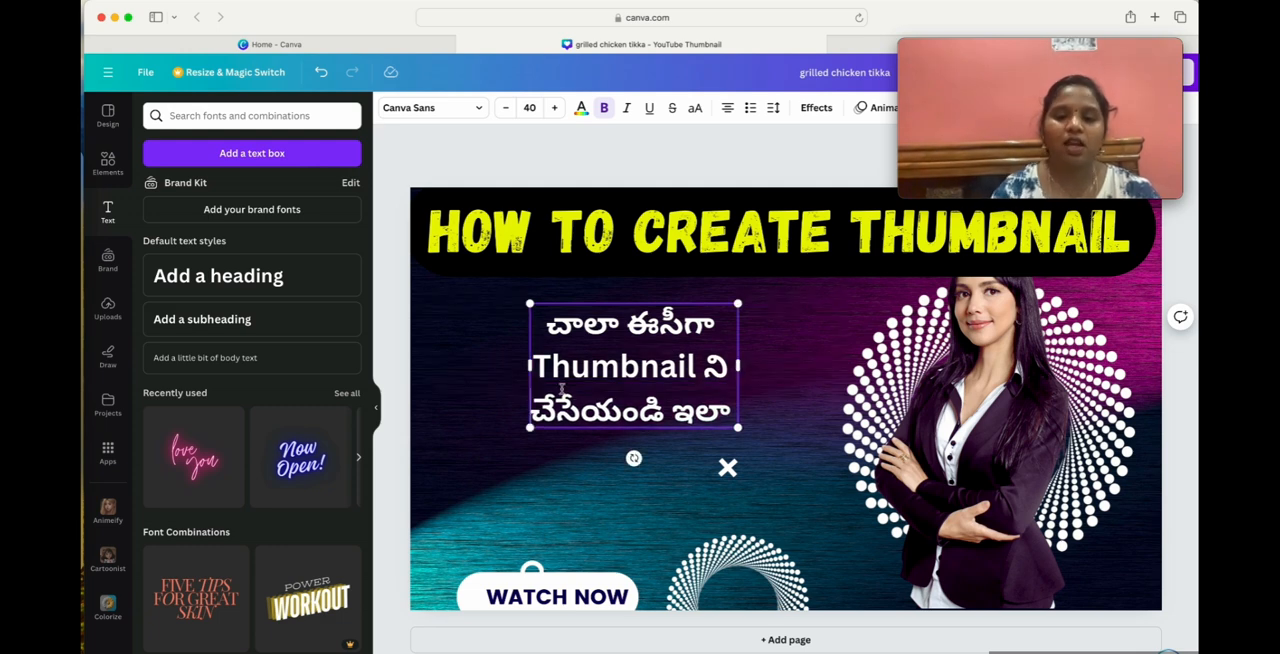
pyautogui.click(446, 346)
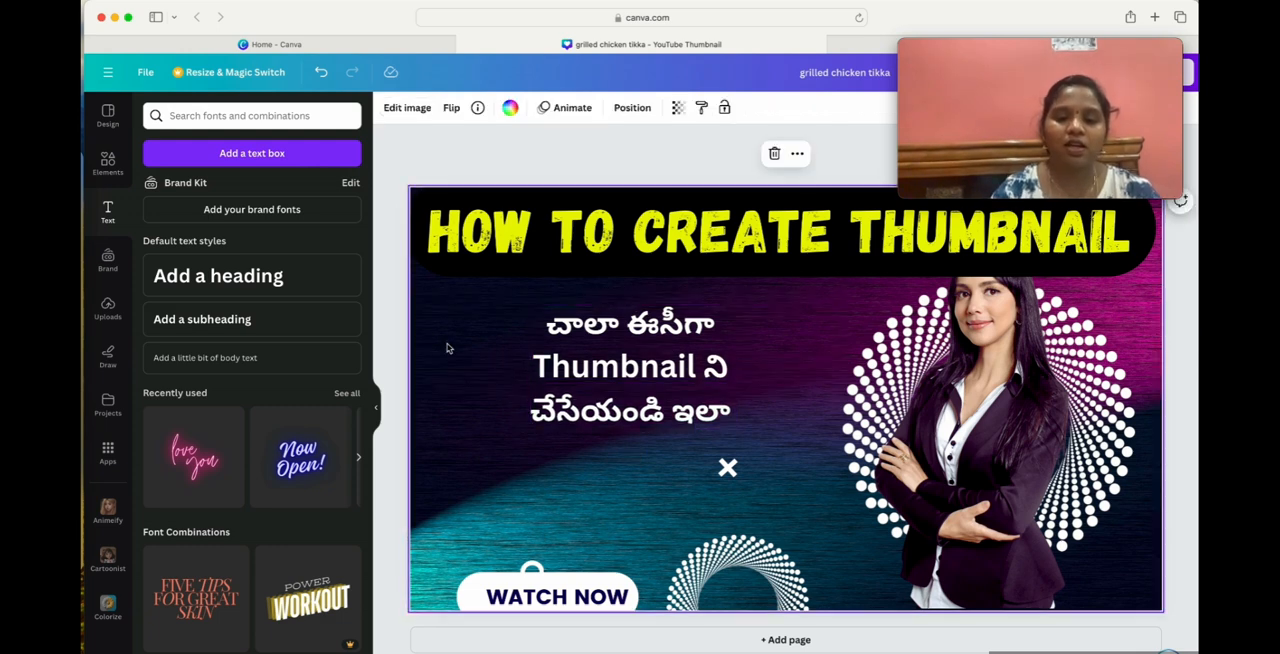
pyautogui.click(731, 366)
pyautogui.click(574, 484)
pyautogui.moveTo(625, 361); pyautogui.dragTo(556, 376)
pyautogui.moveTo(666, 378); pyautogui.dragTo(843, 376)
# Delete the Telugu text box from the thumbnail.
pyautogui.click(570, 489)
pyautogui.click(638, 400)
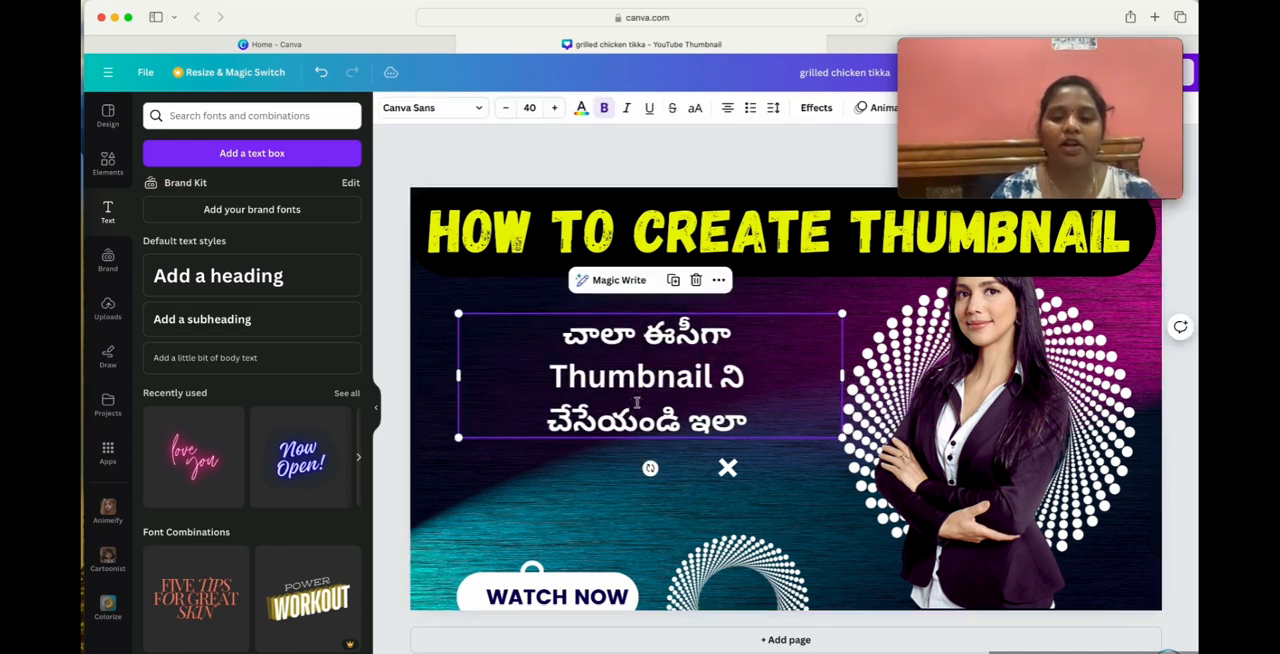
pyautogui.click(697, 291)
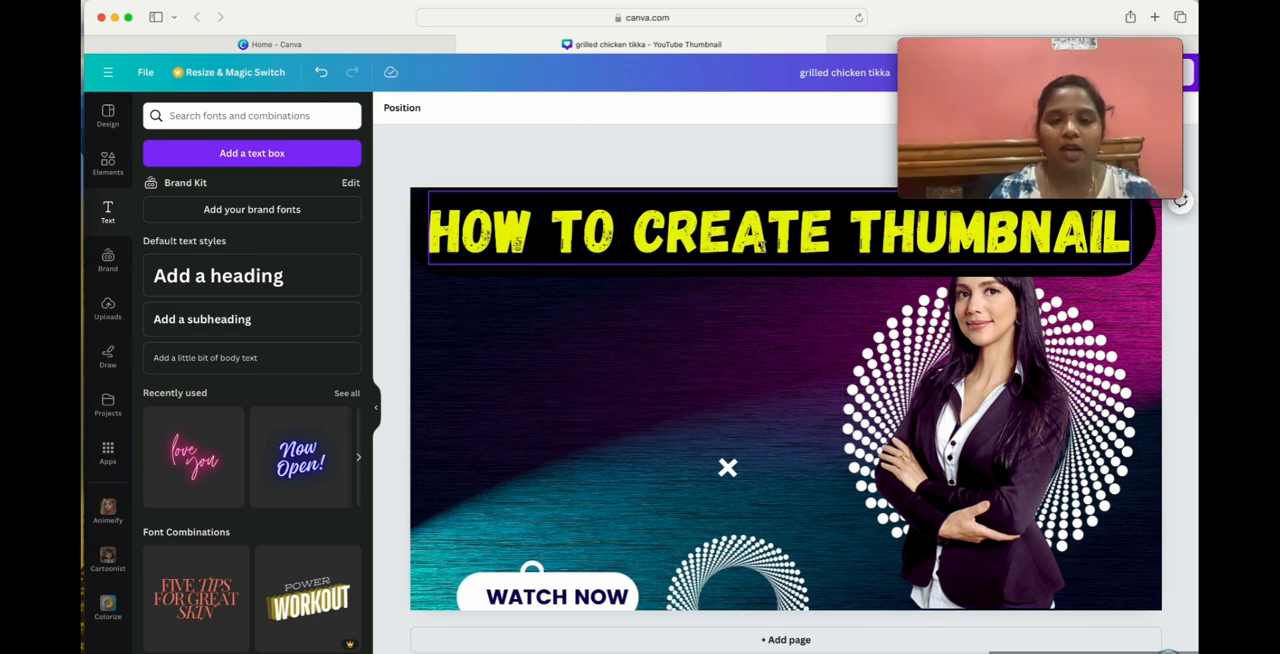
# Show the uploaded images beside the design, and switch to Finder to browse the Downloads folder down to its image files.
pyautogui.moveTo(988, 348); pyautogui.dragTo(988, 377)
pyautogui.click(107, 308)
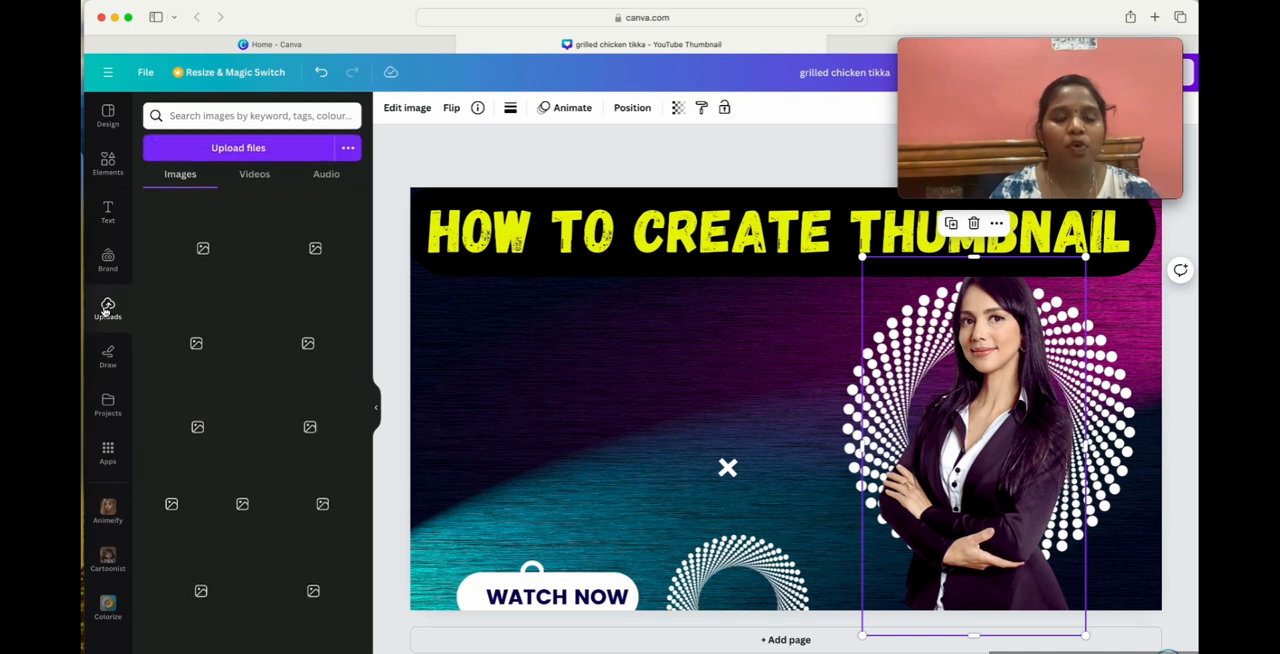
pyautogui.scroll(-2, 270, 538)
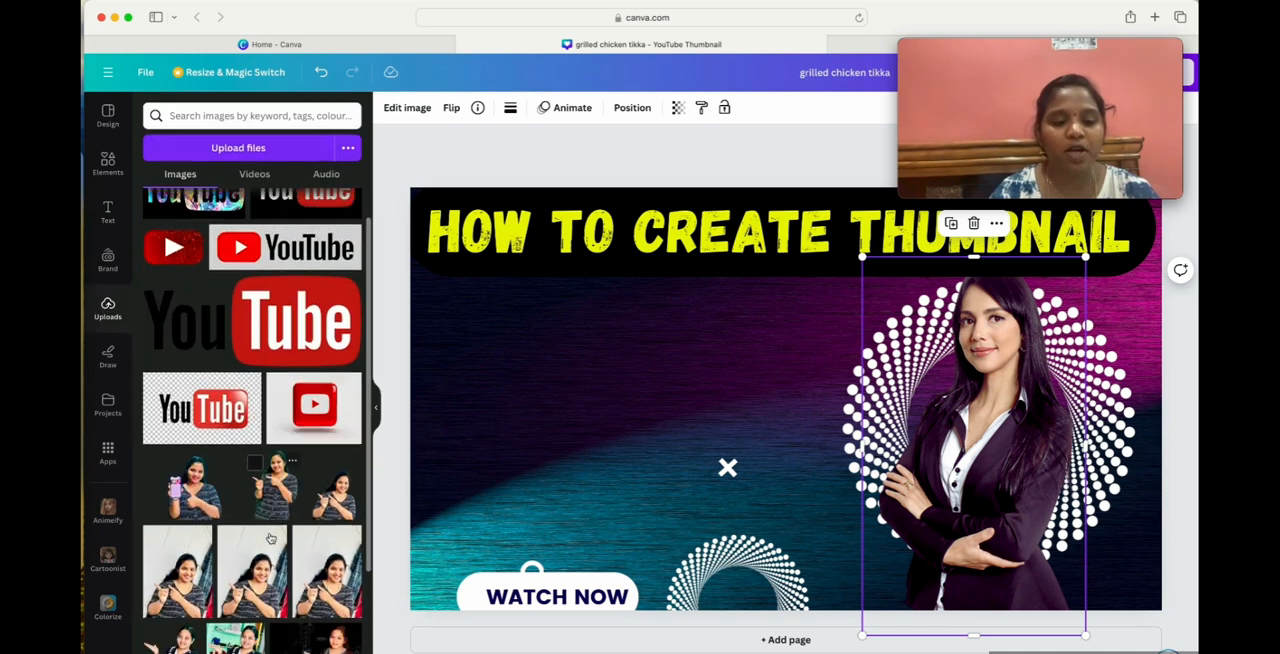
pyautogui.scroll(-3, 270, 538)
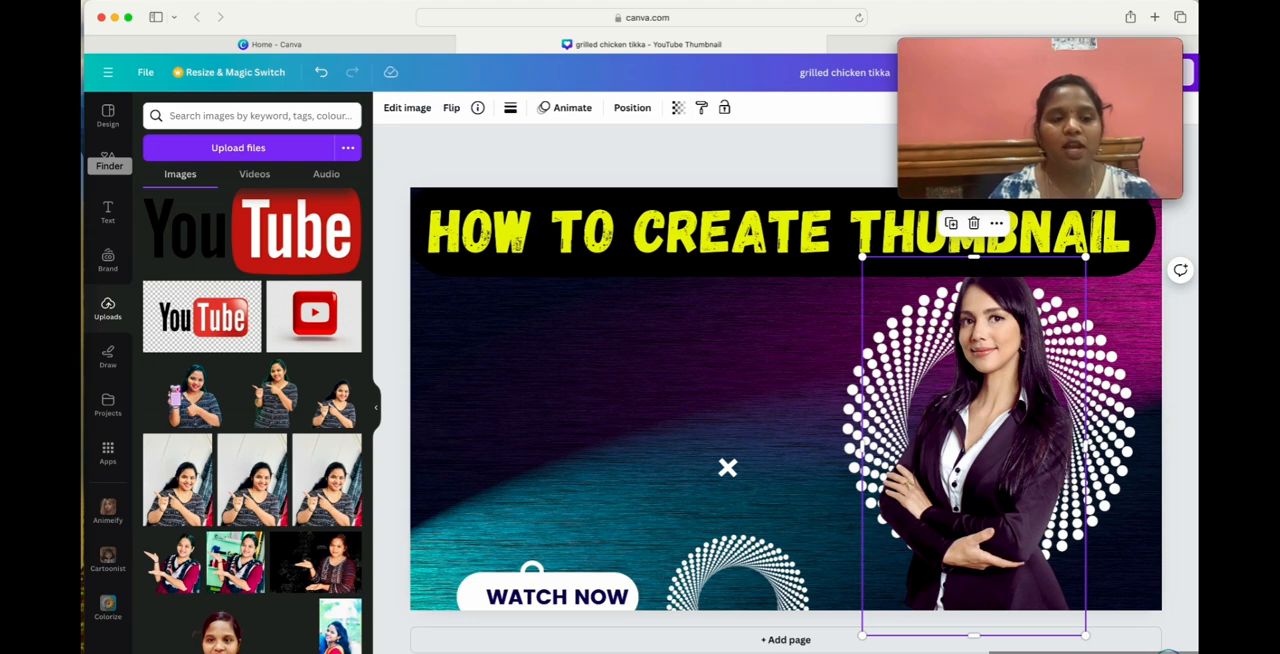
pyautogui.click(84, 165)
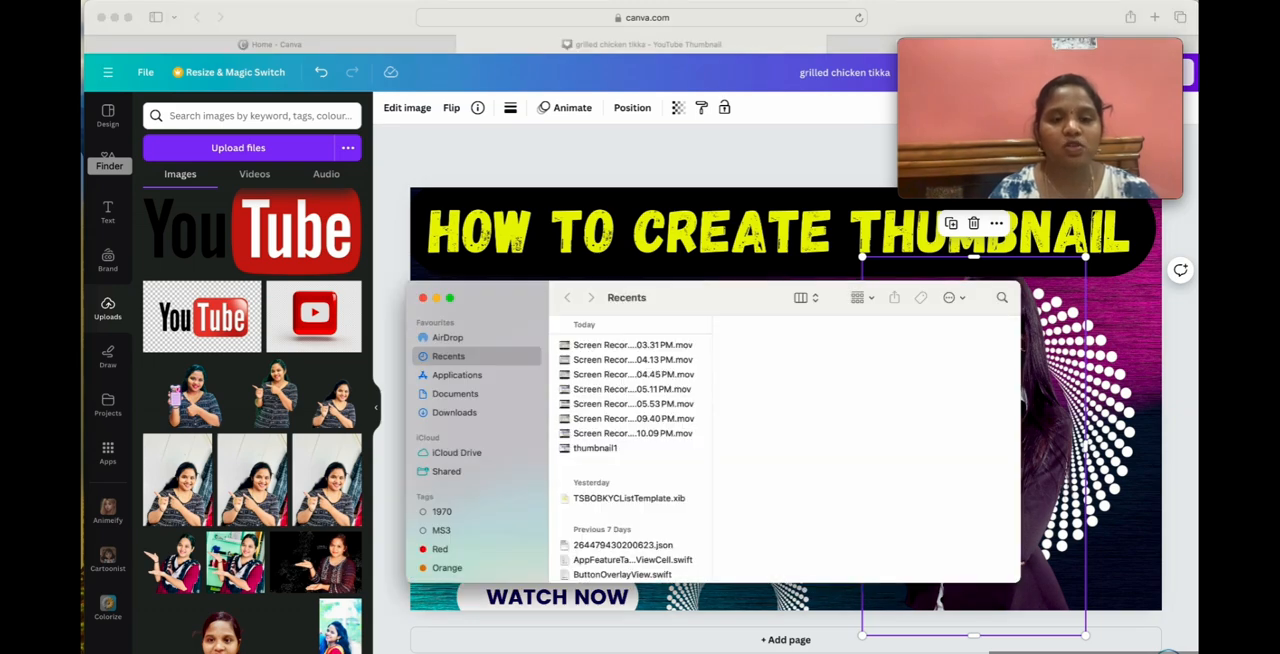
pyautogui.click(462, 395)
pyautogui.click(468, 418)
pyautogui.scroll(-10, 645, 468)
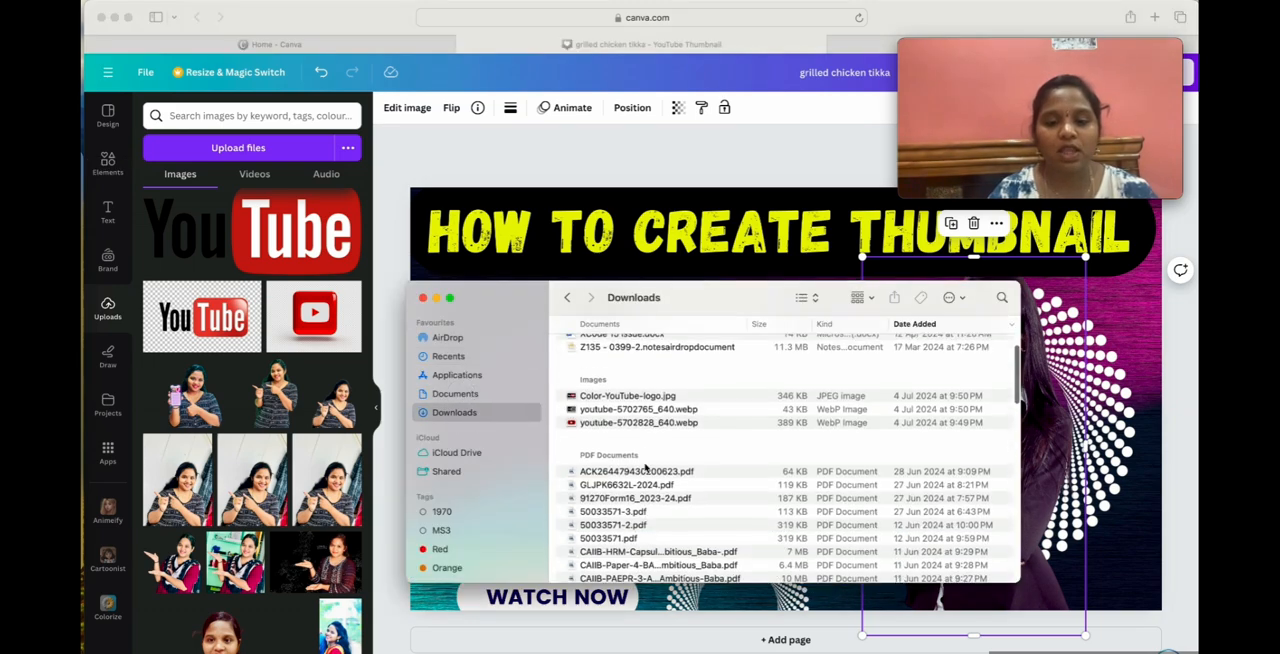
pyautogui.scroll(10, 645, 468)
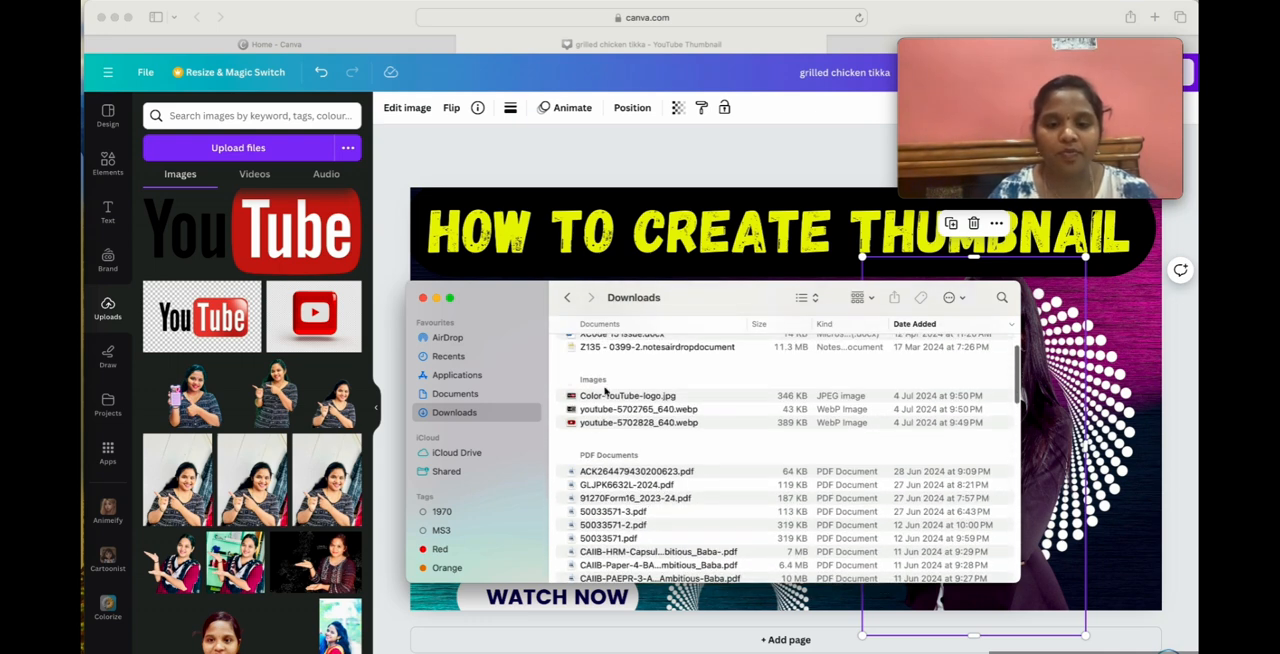
# Upload youtube-5702828_640.webp from the Downloads folder to the image uploads and return to the Canva design.
pyautogui.click(610, 396)
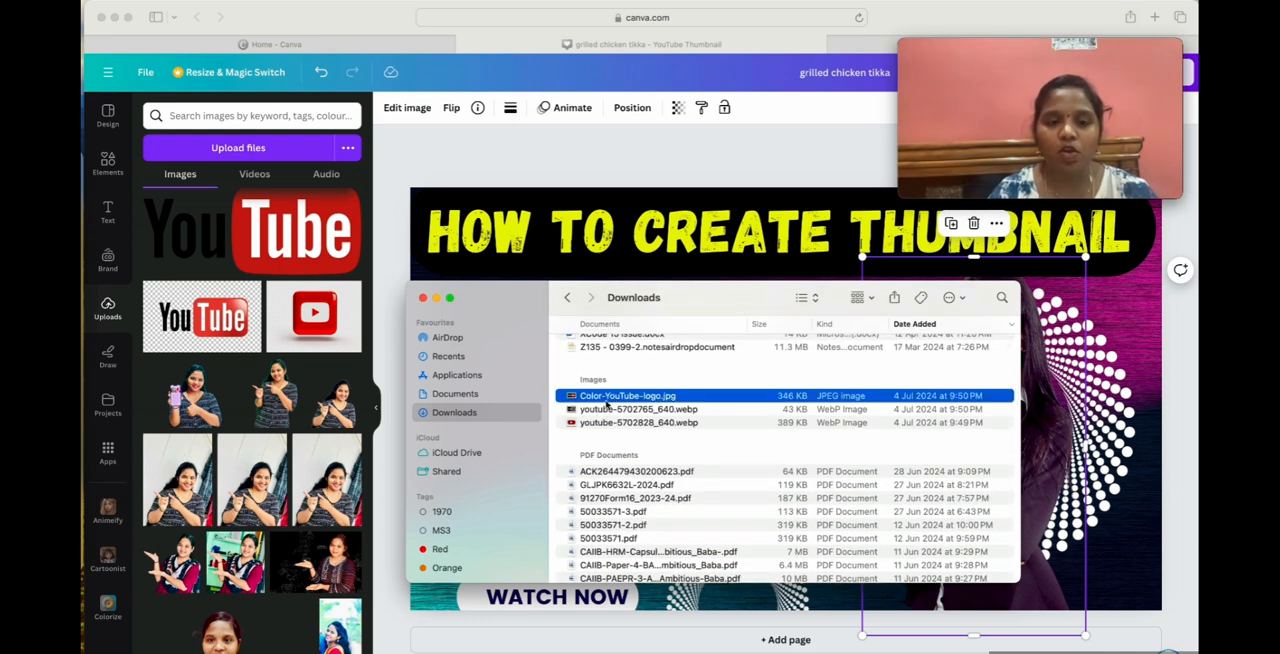
pyautogui.click(600, 410)
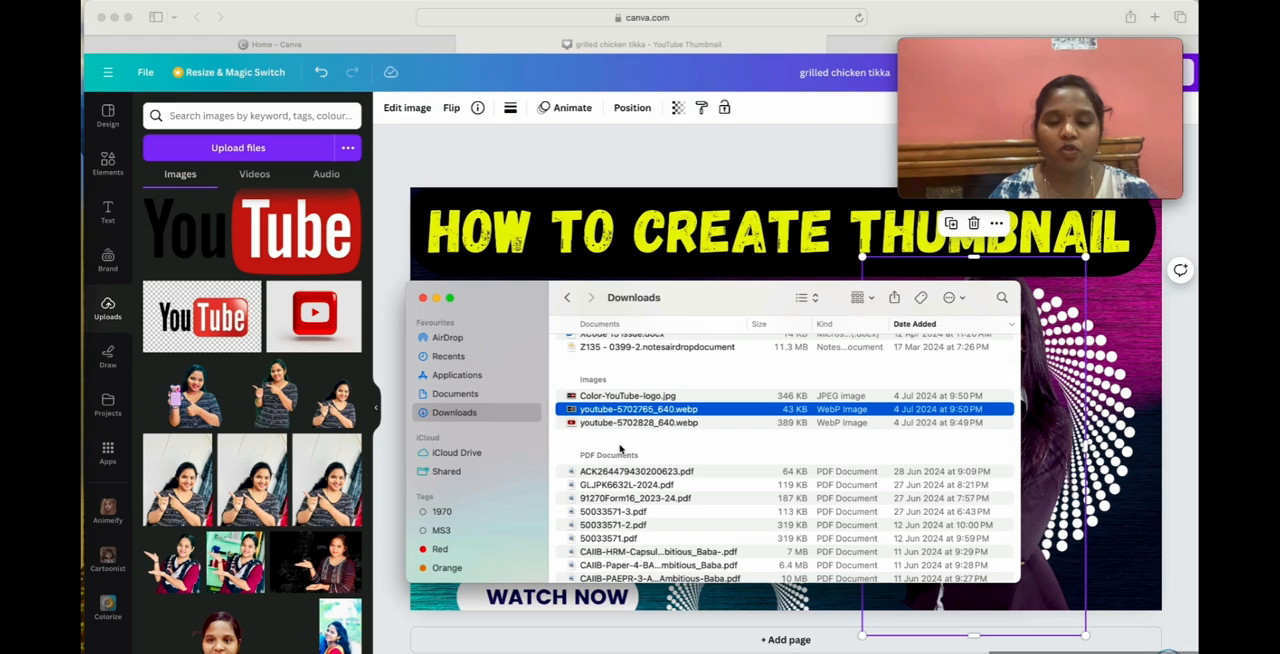
pyautogui.scroll(-15, 620, 449)
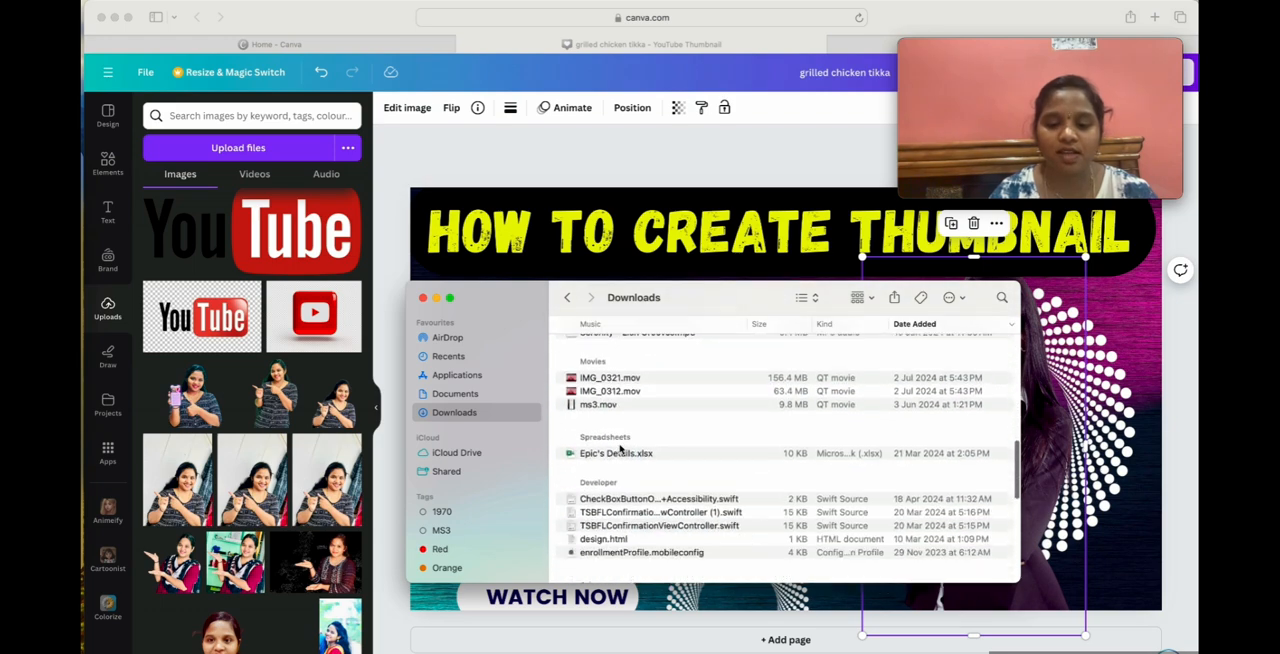
pyautogui.scroll(15, 620, 449)
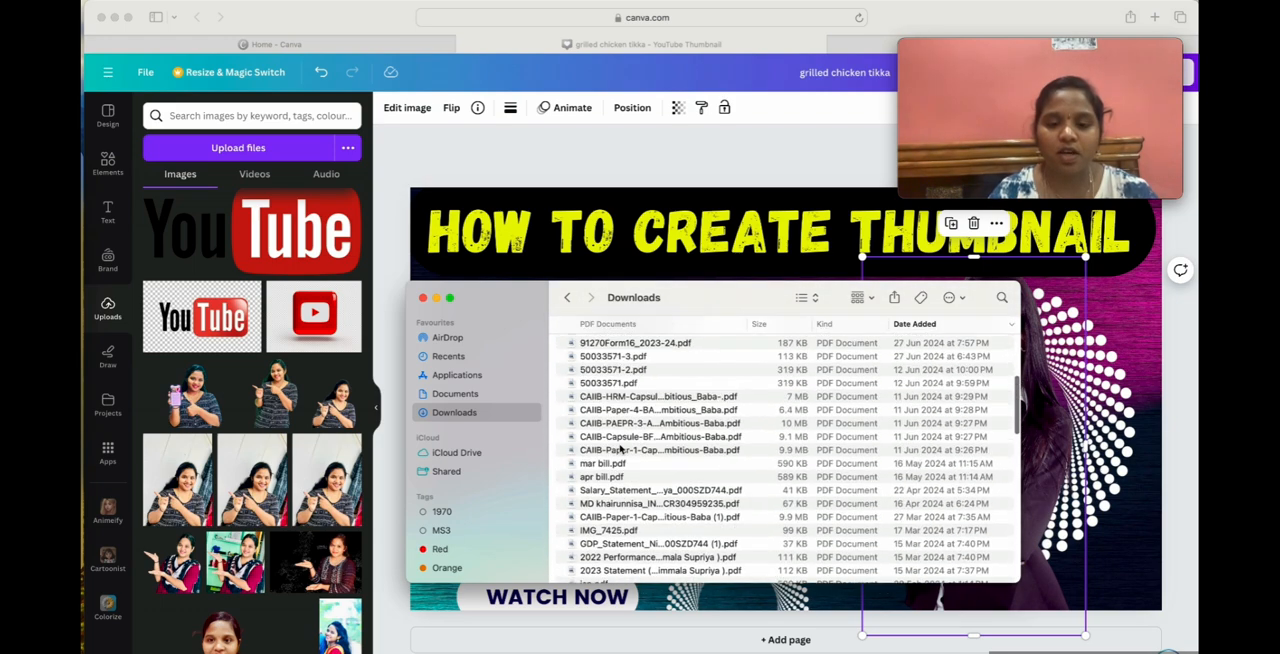
pyautogui.scroll(5, 620, 449)
pyautogui.click(625, 474)
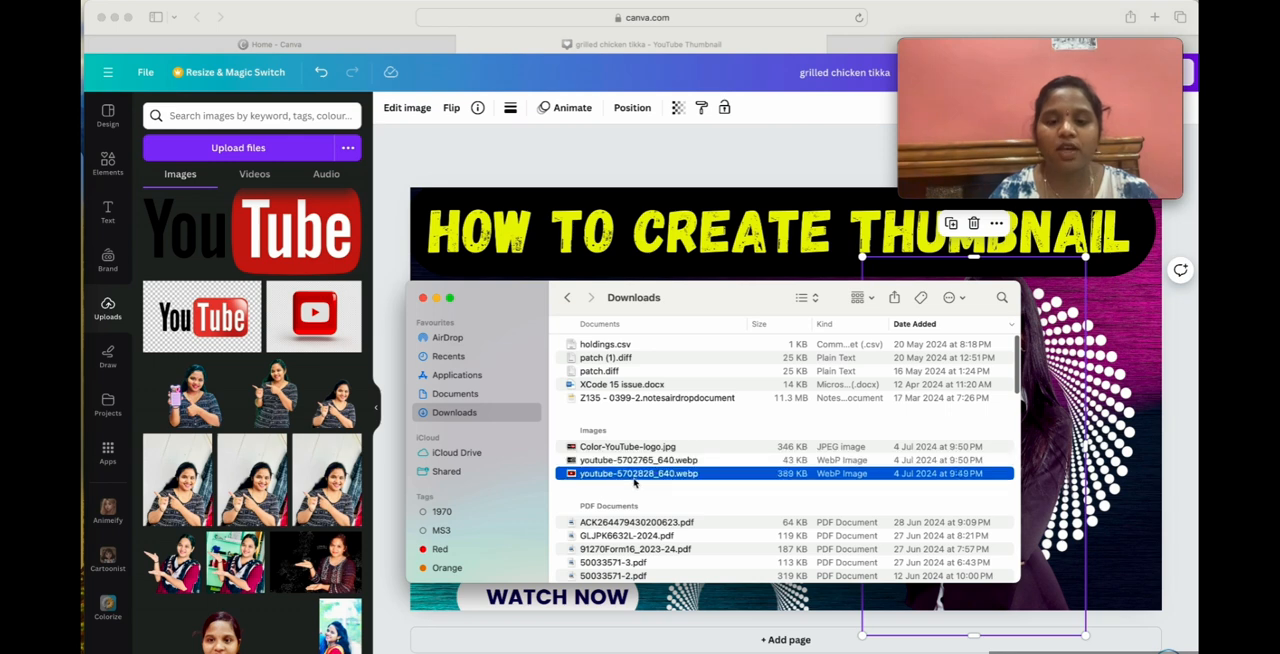
pyautogui.moveTo(662, 475); pyautogui.dragTo(255, 290)
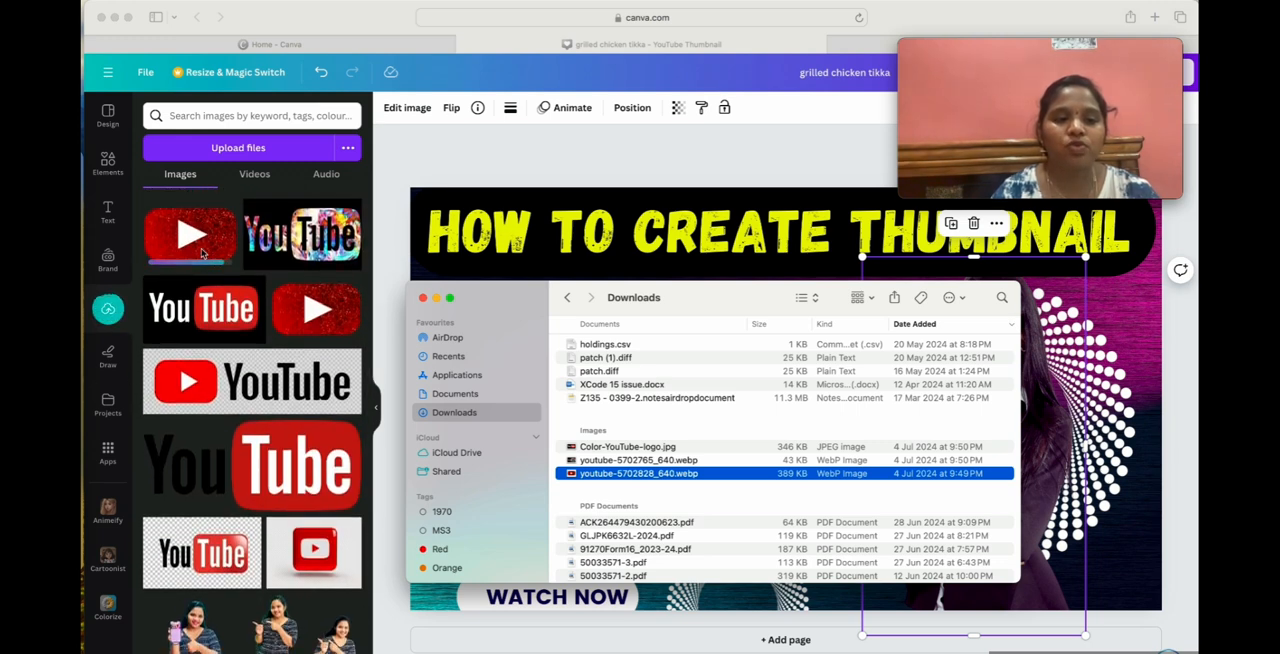
pyautogui.click(450, 157)
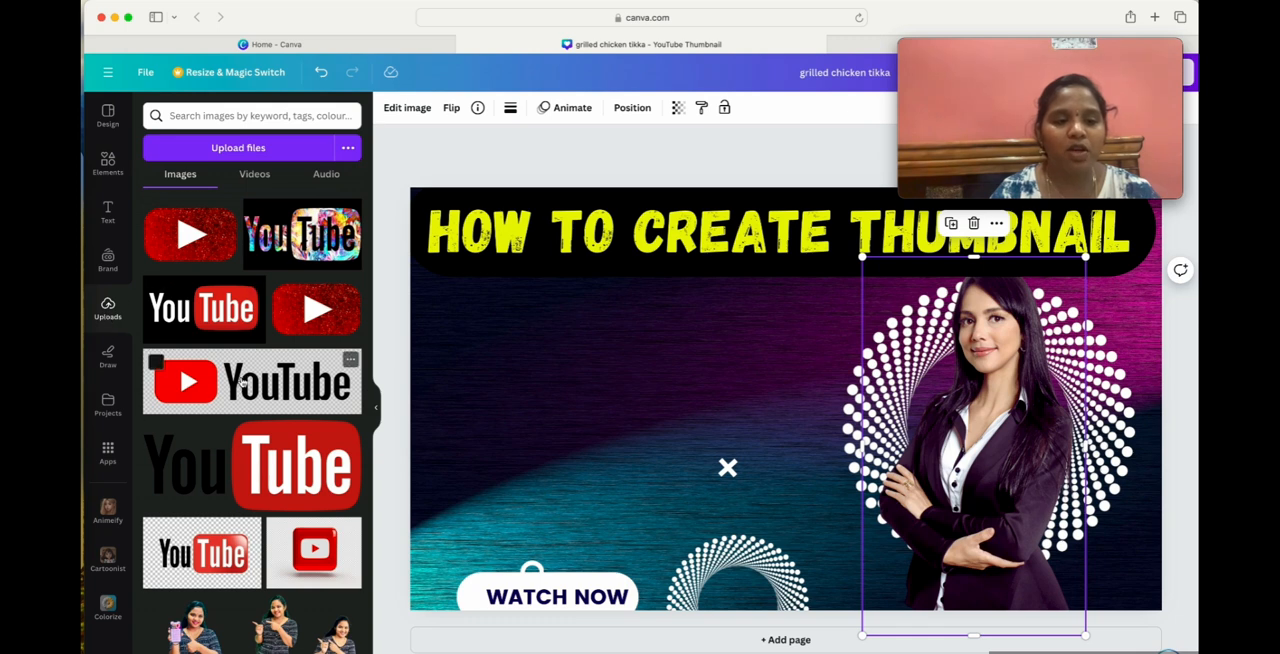
# Try the uploaded photo of the pointing woman with its white background on the thumbnail, and delete it from the canvas.
pyautogui.scroll(-3, 219, 498)
pyautogui.scroll(-2, 219, 498)
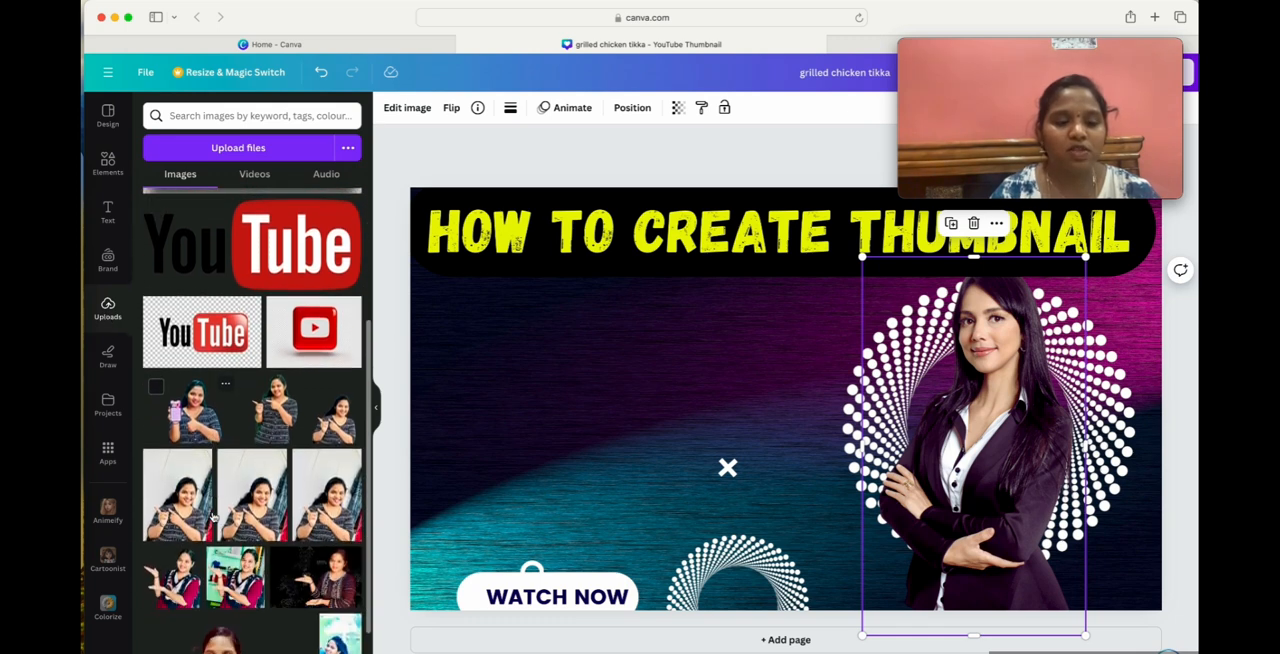
pyautogui.click(330, 498)
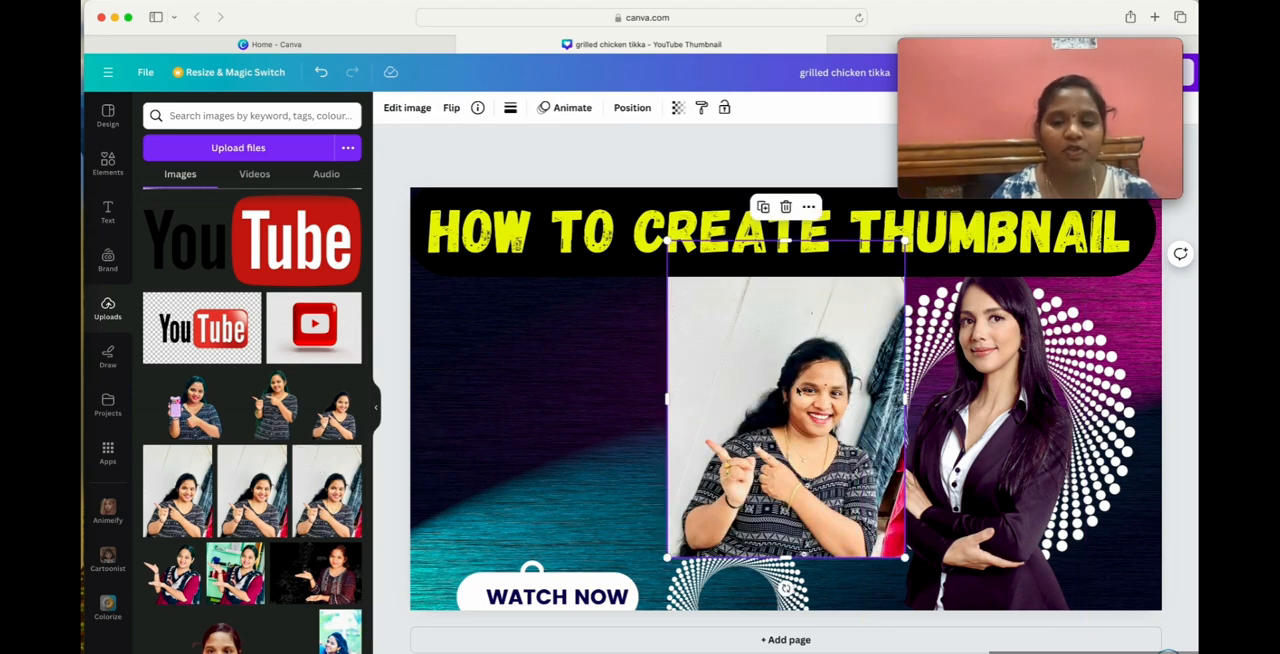
pyautogui.moveTo(727, 389); pyautogui.dragTo(704, 459)
pyautogui.click(763, 275)
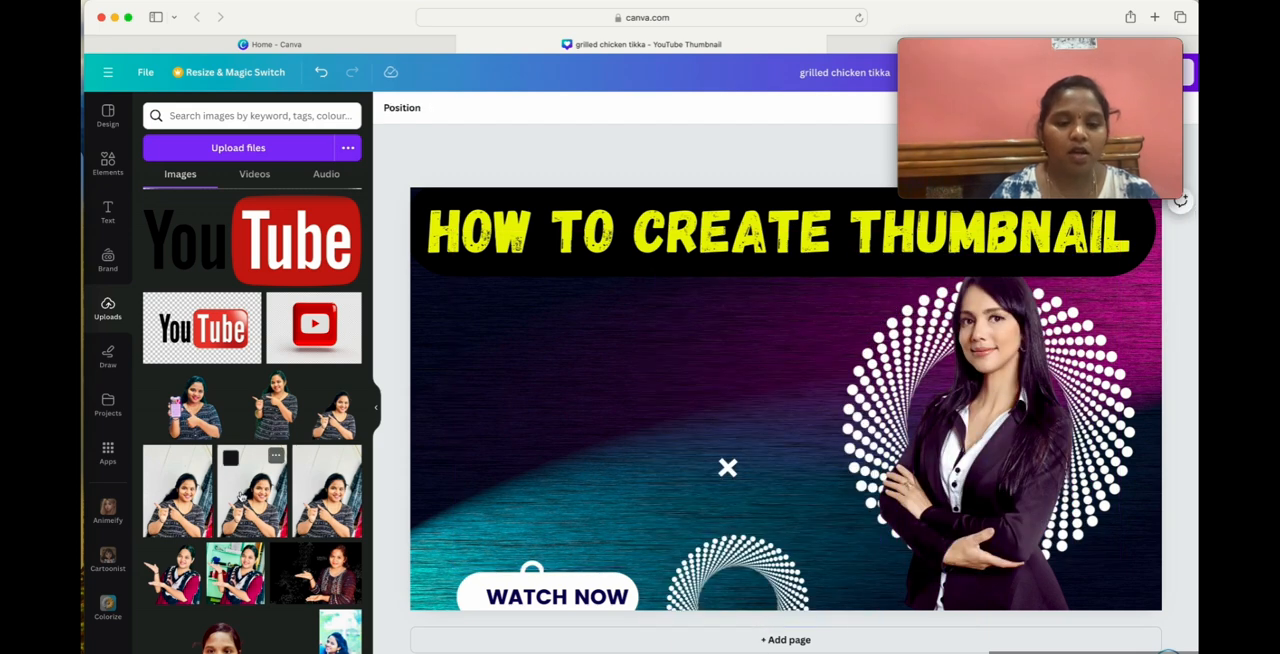
# Add the pointing woman's original photo and its background-free version to the thumbnail, placing the cut-out left of the original for comparison.
pyautogui.scroll(1, 330, 450)
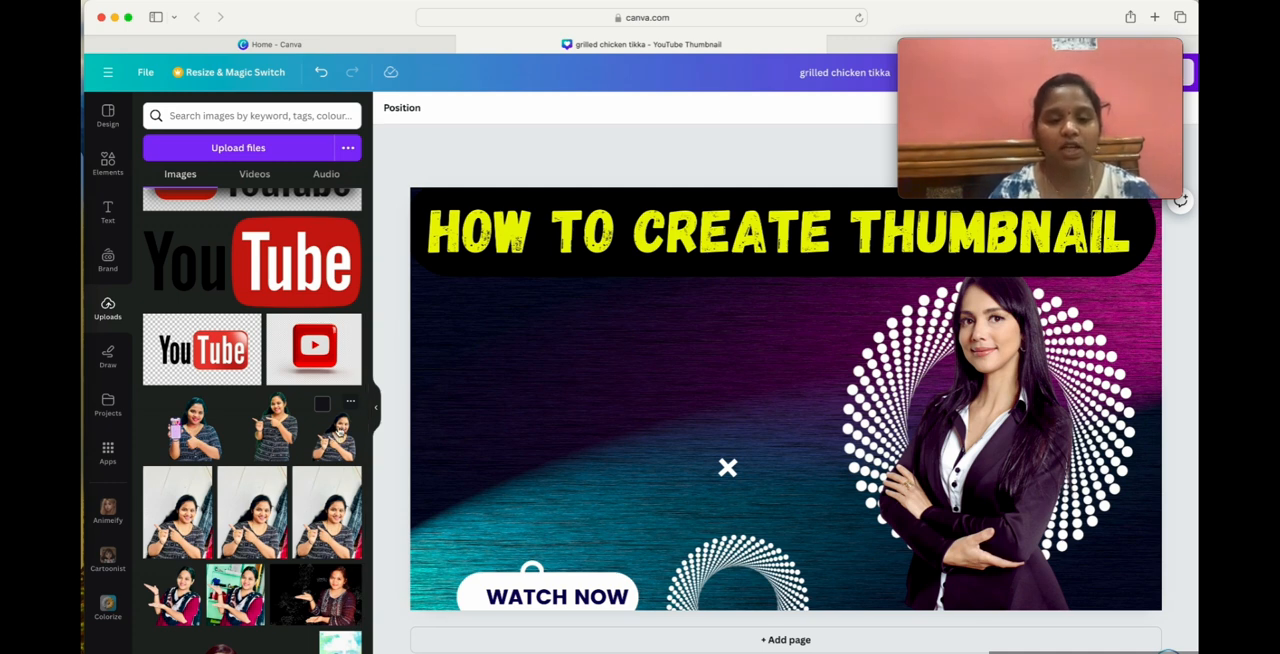
pyautogui.click(338, 430)
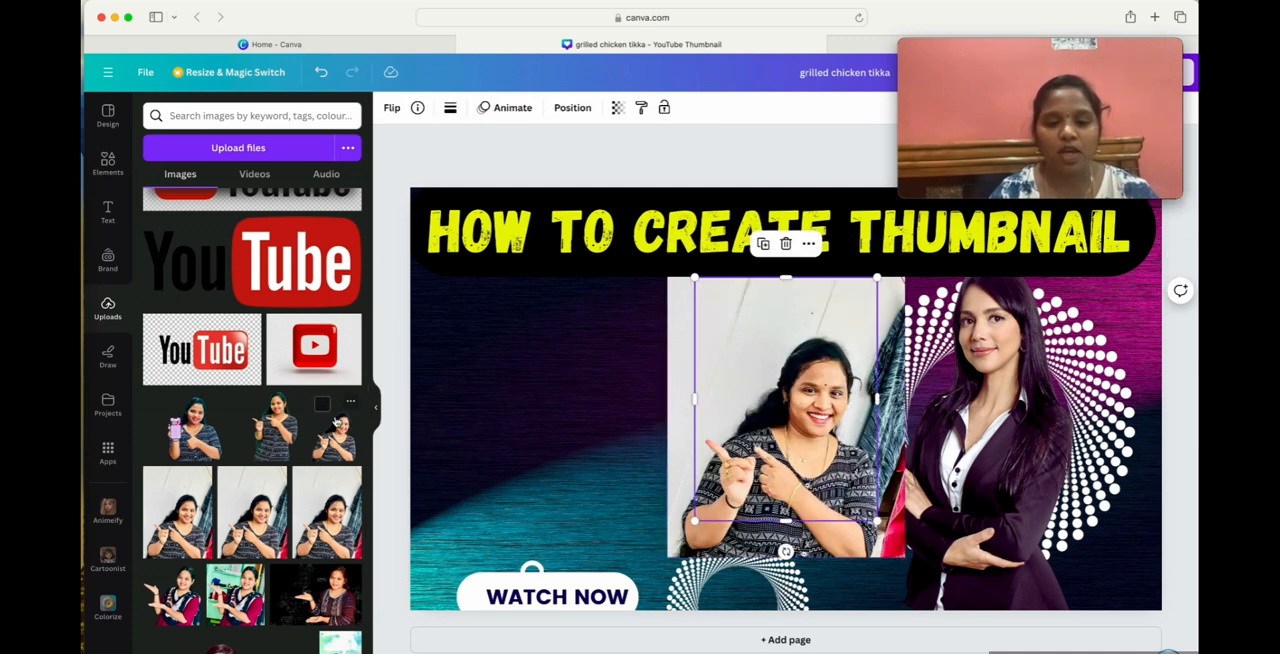
pyautogui.moveTo(793, 393); pyautogui.dragTo(538, 380)
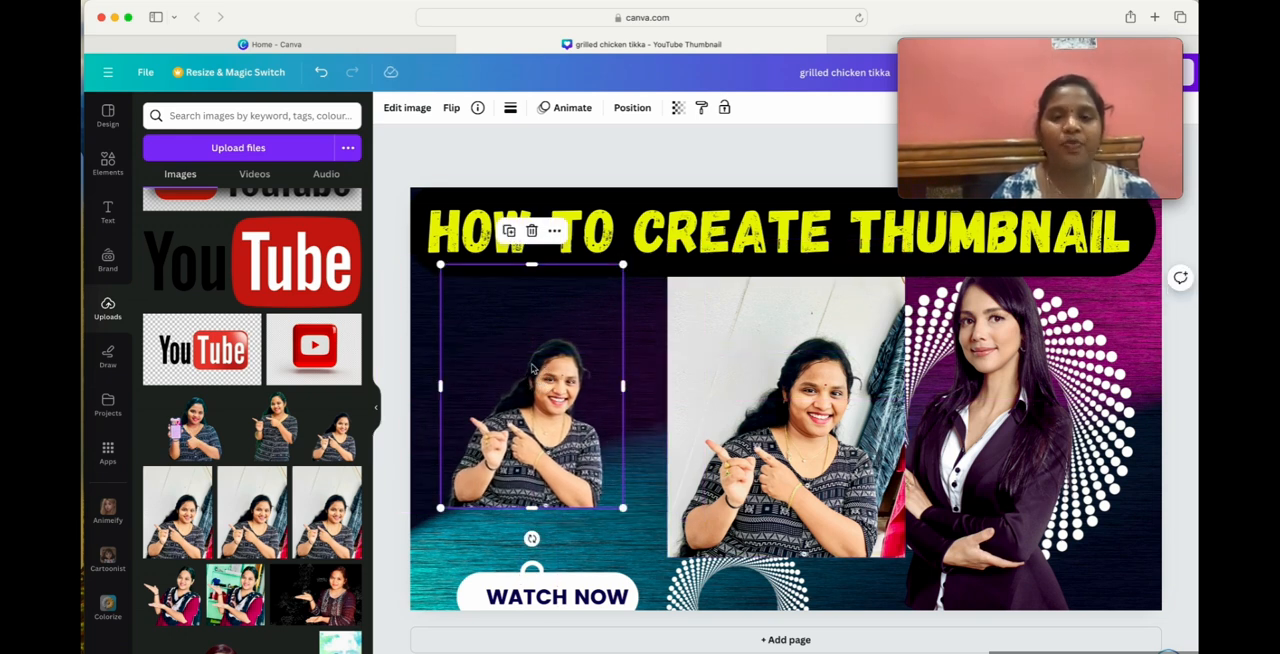
# Search Google for "background remover" in a new browser tab and open the remove.bg site from the results.
pyautogui.click(1154, 17)
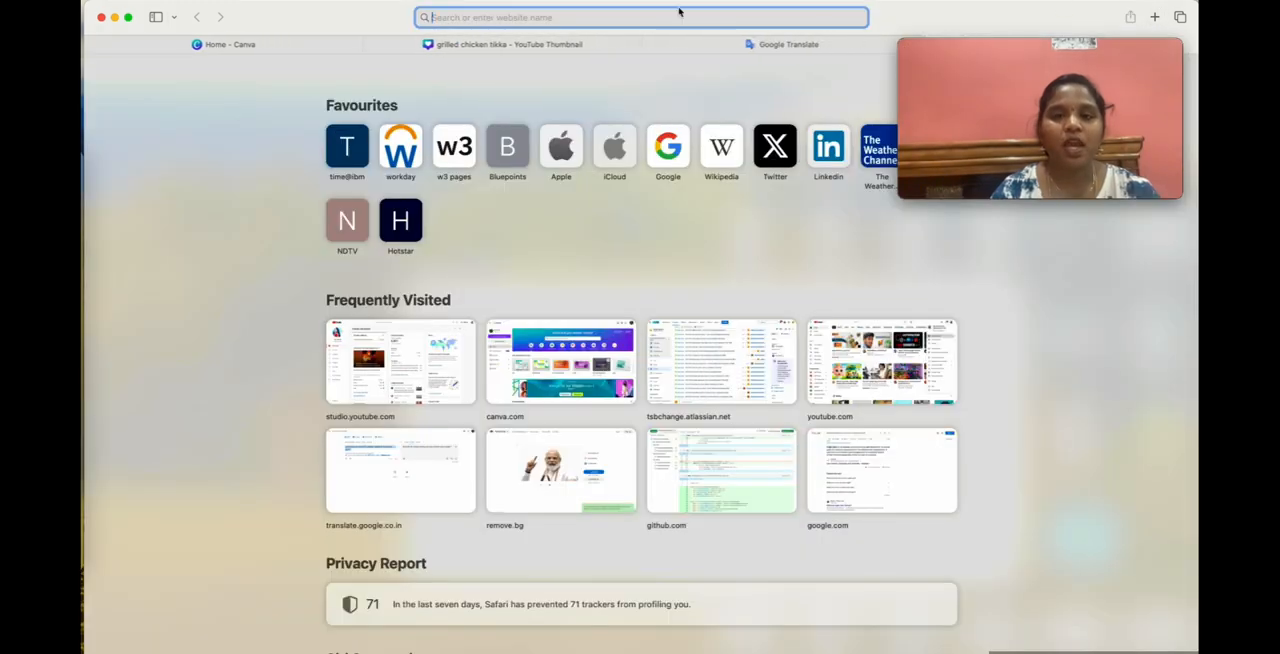
pyautogui.write('bac')
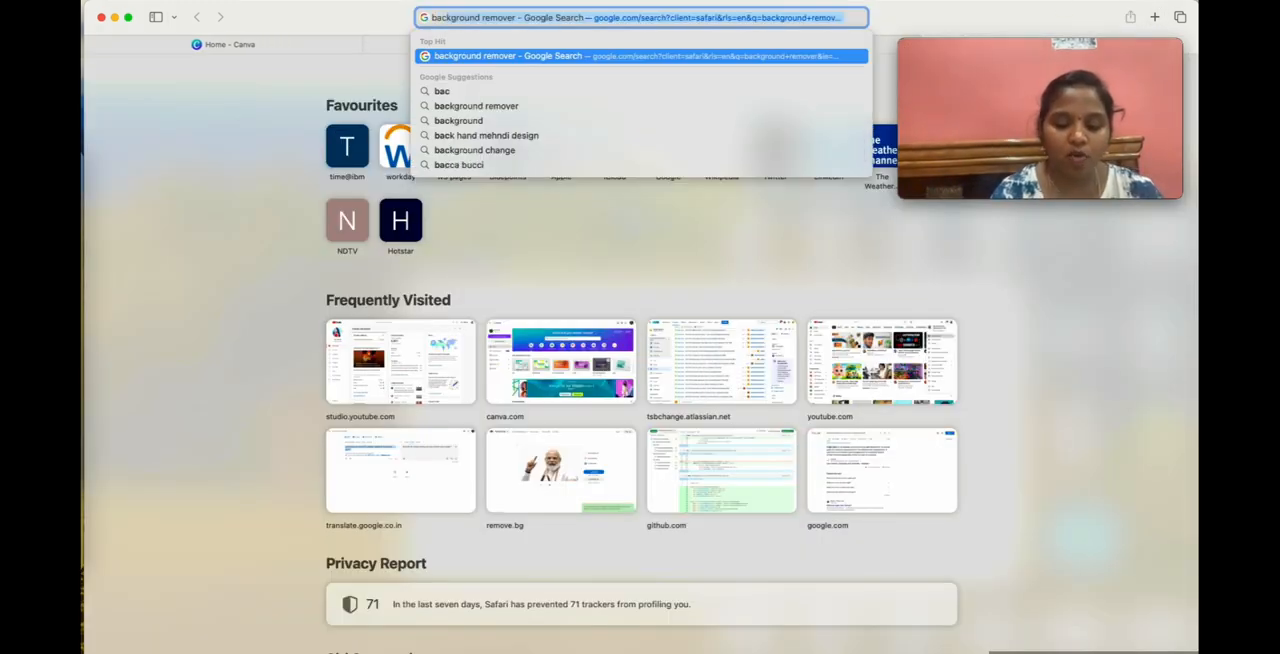
pyautogui.write('k')
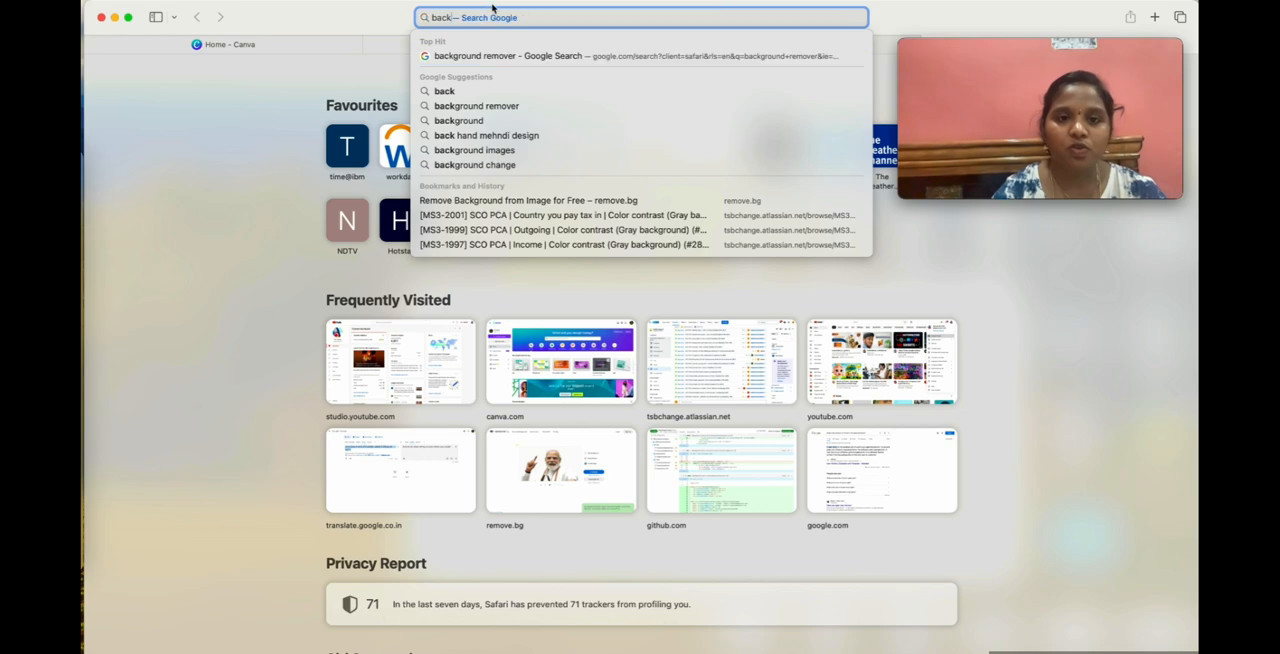
pyautogui.click(509, 57)
pyautogui.scroll(-1, 366, 340)
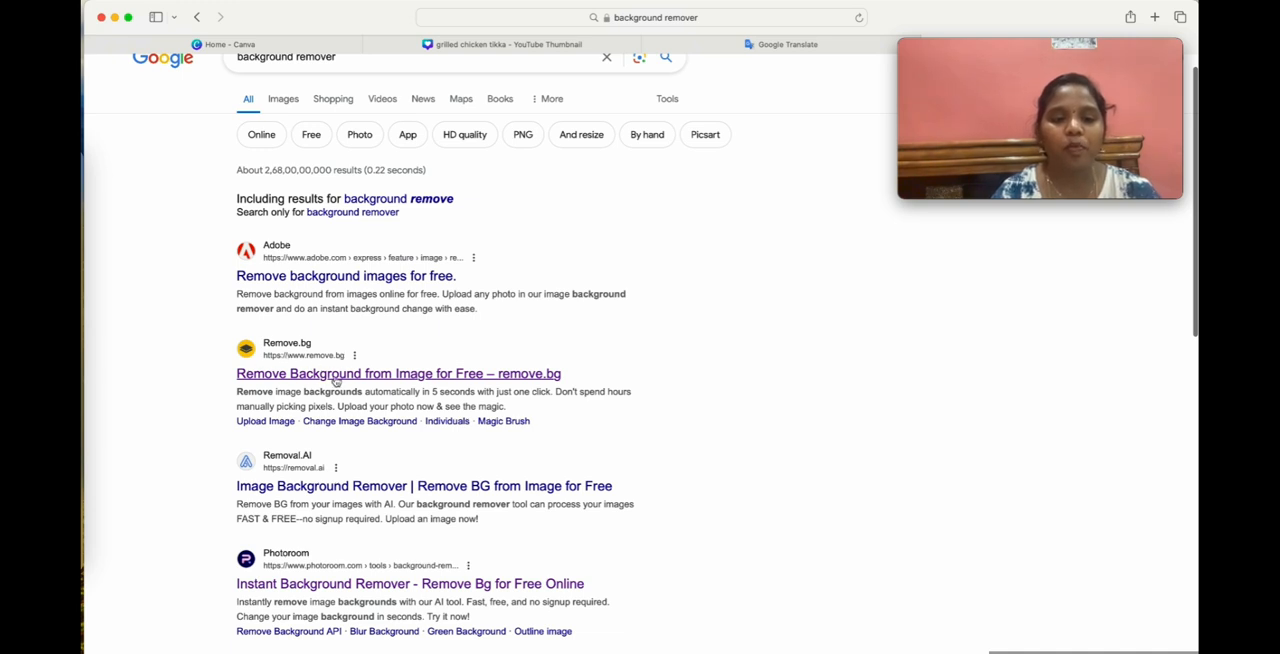
pyautogui.click(335, 378)
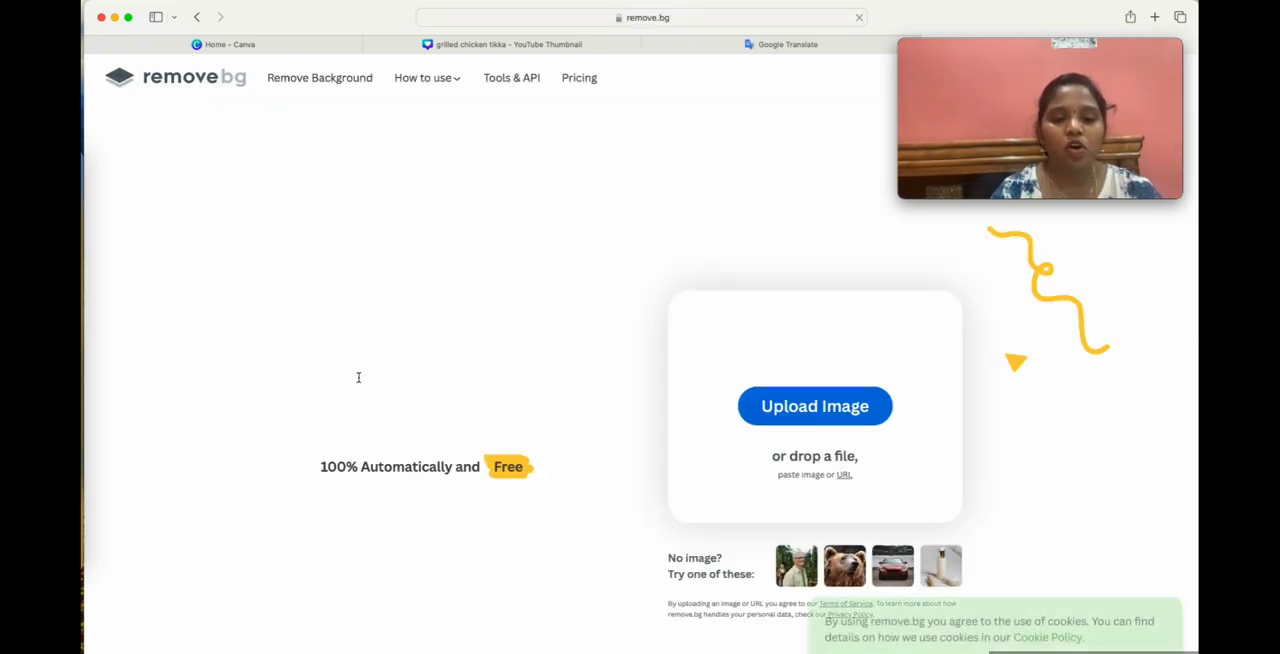
# Upload Color-YouTube-logo.jpg from the Downloads folder to remove.bg and download the background-free logo at 671 × 372 px.
pyautogui.click(789, 406)
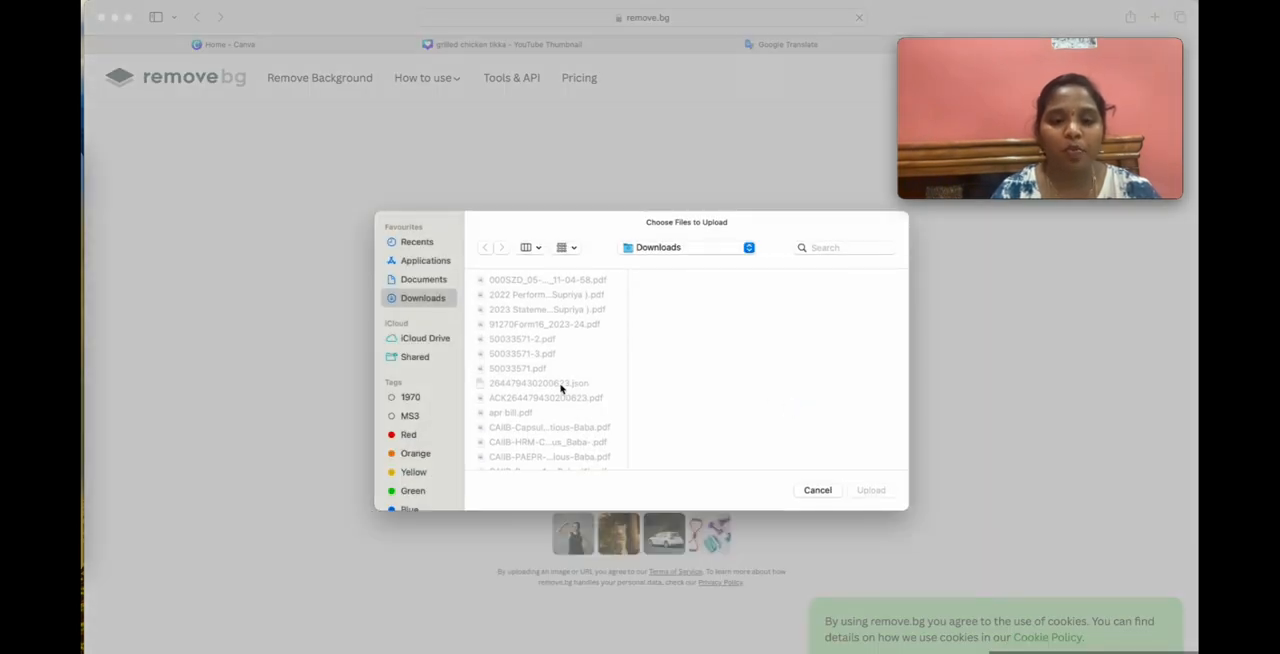
pyautogui.scroll(-5, 561, 389)
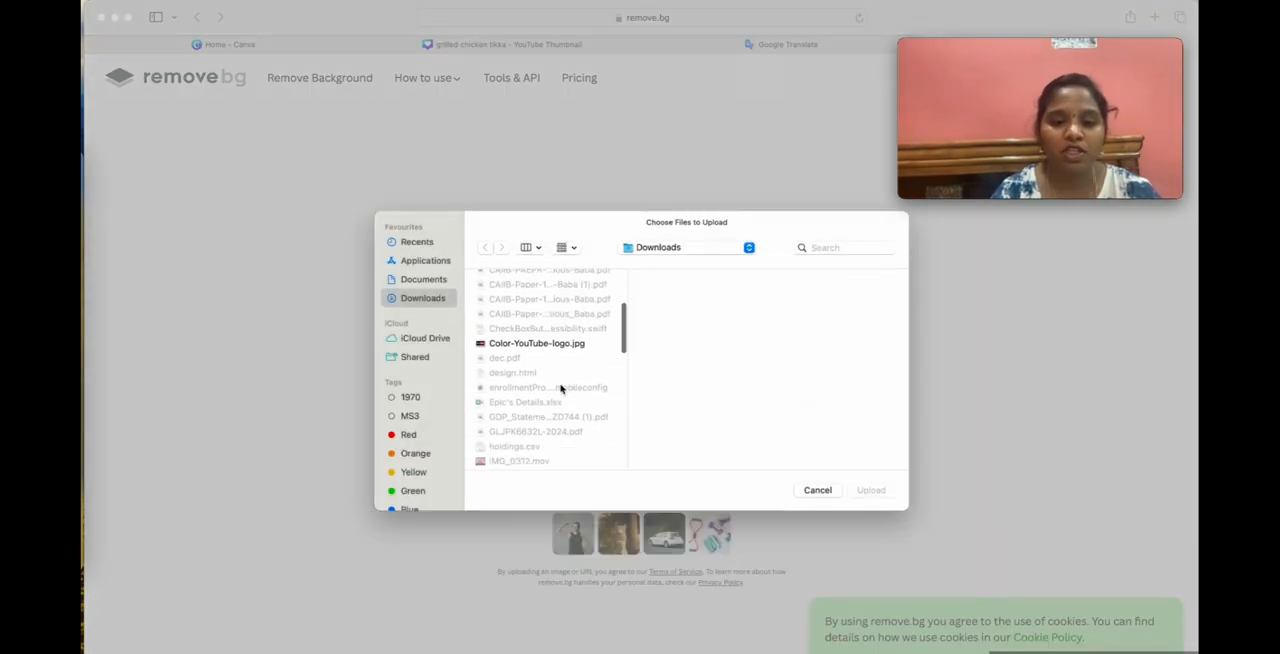
pyautogui.click(522, 320)
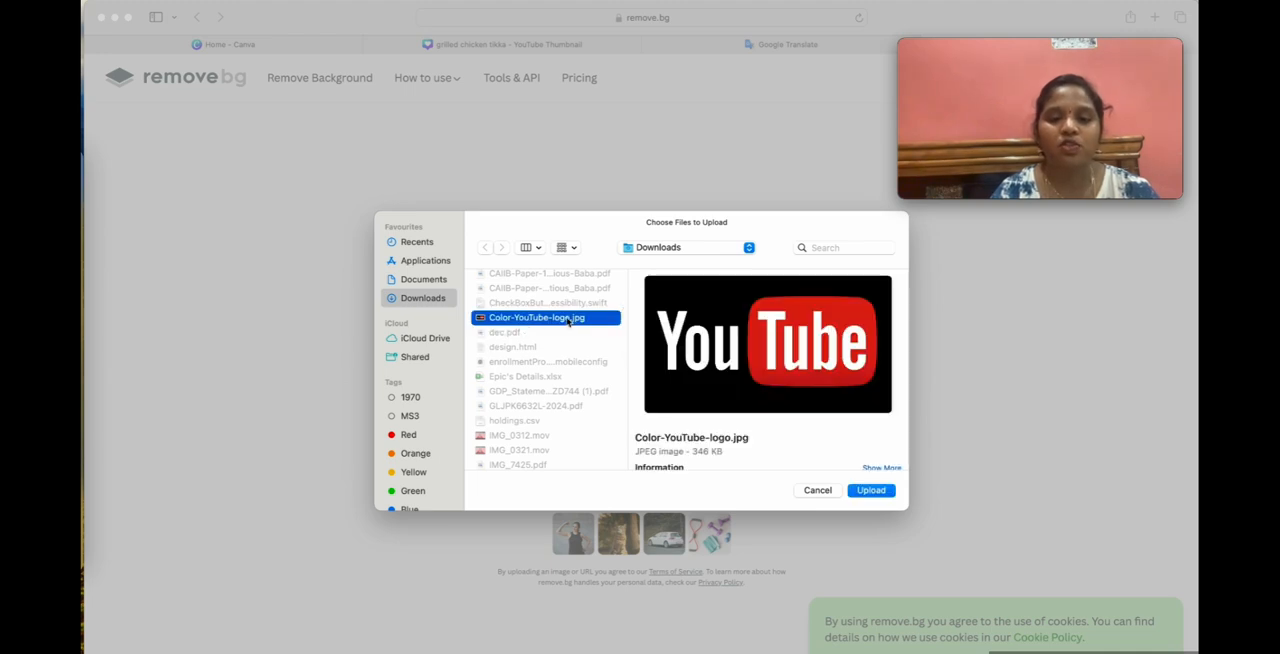
pyautogui.scroll(-2, 551, 376)
pyautogui.scroll(2, 551, 380)
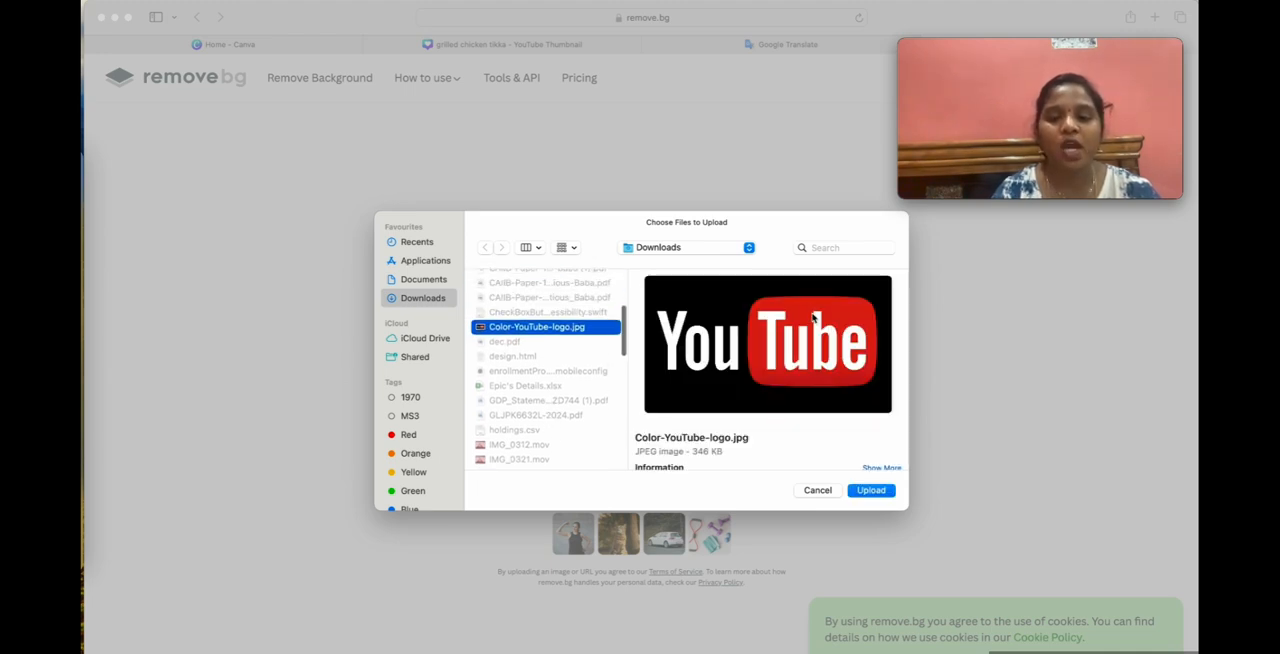
pyautogui.click(872, 490)
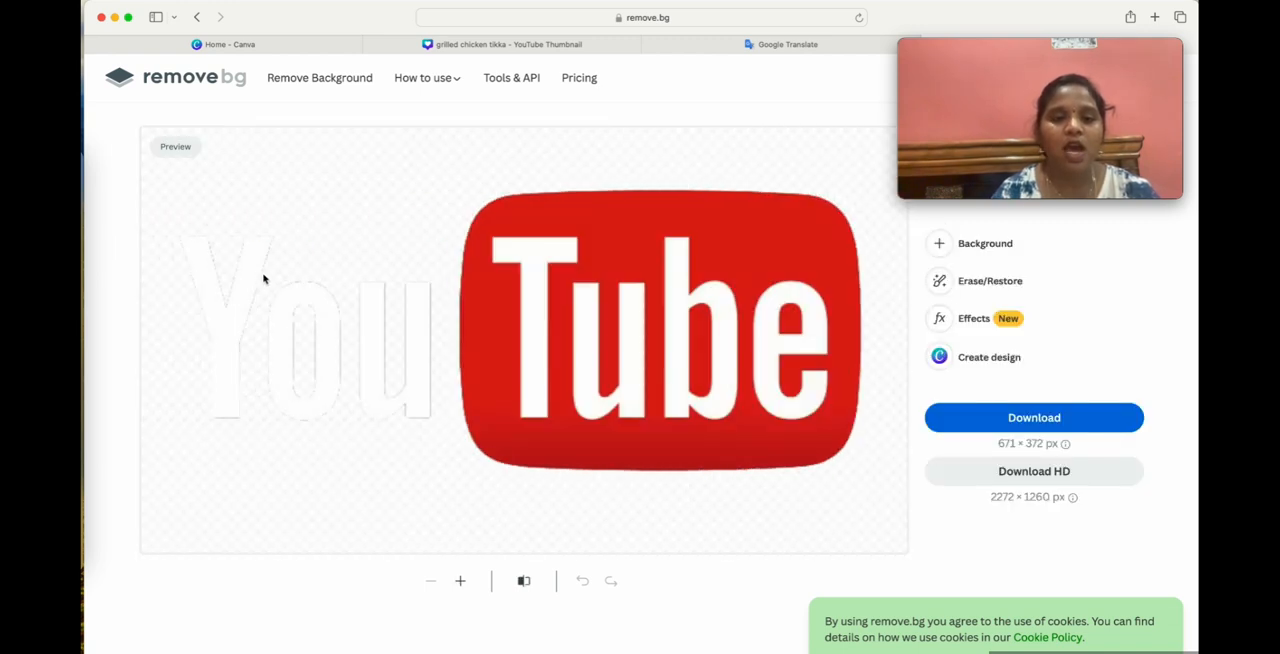
pyautogui.click(1018, 419)
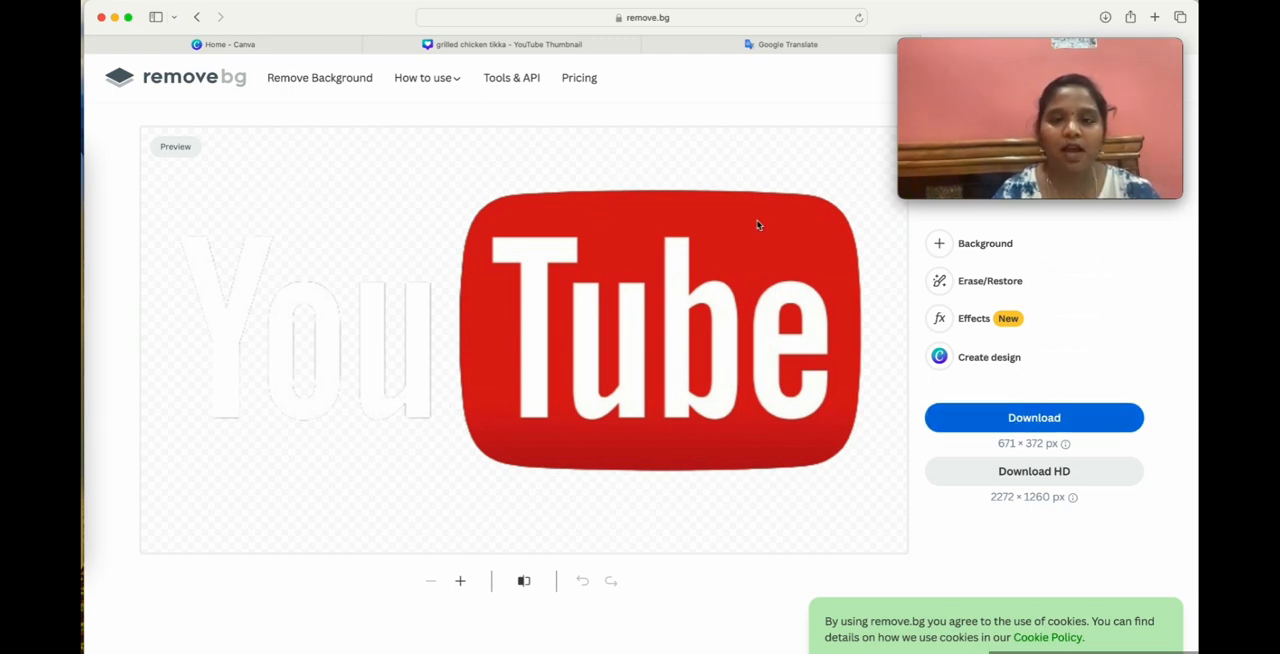
# Return to the Canva thumbnail and upload the background-free Color-YouTube-logo preview PNG from the Downloads folder.
pyautogui.click(530, 45)
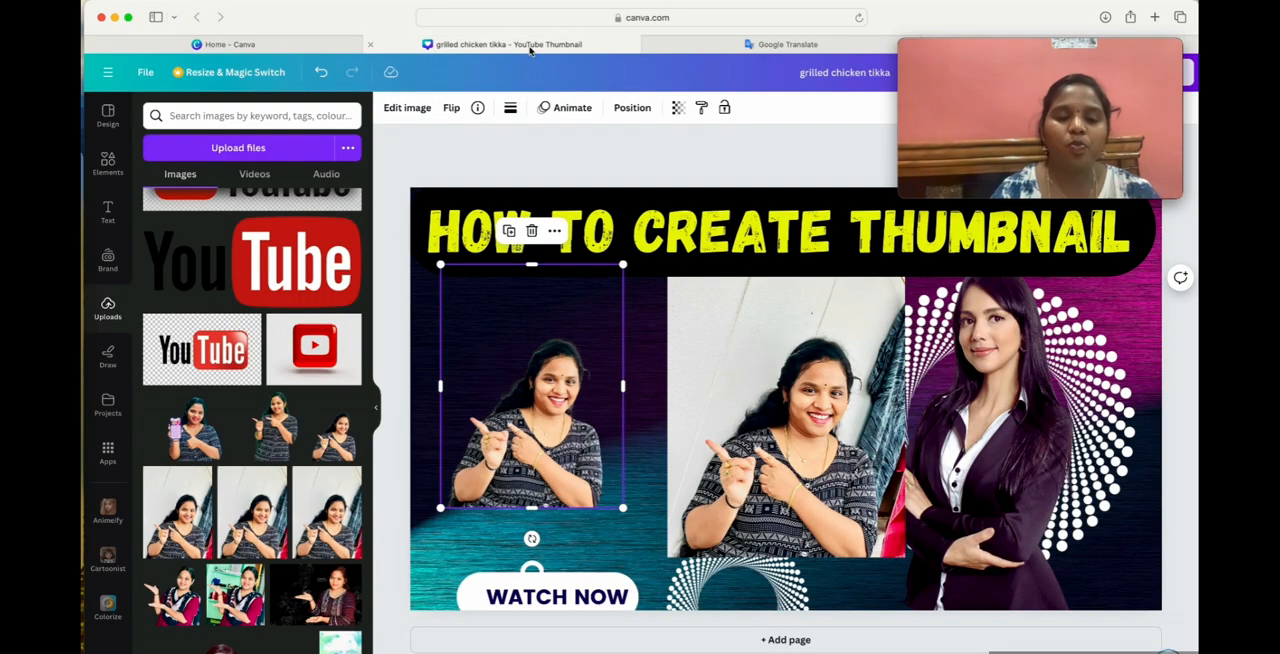
pyautogui.moveTo(528, 416); pyautogui.dragTo(544, 466)
pyautogui.click(84, 165)
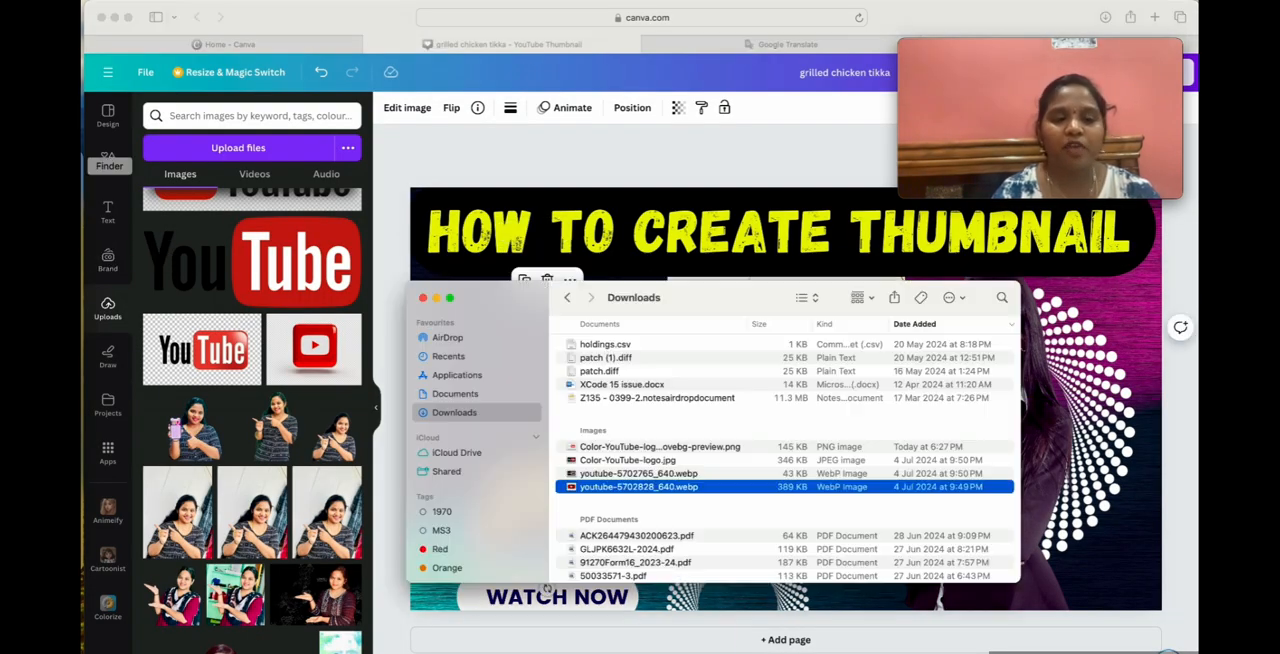
pyautogui.moveTo(731, 304); pyautogui.dragTo(731, 257)
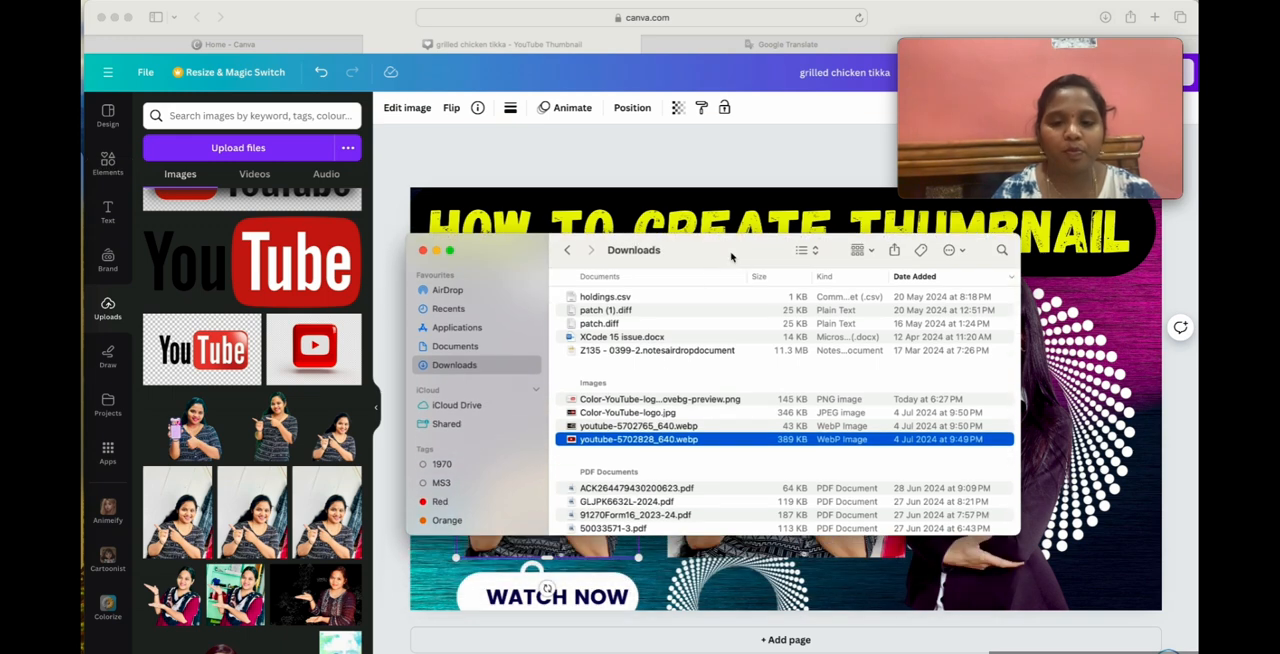
pyautogui.scroll(1, 641, 404)
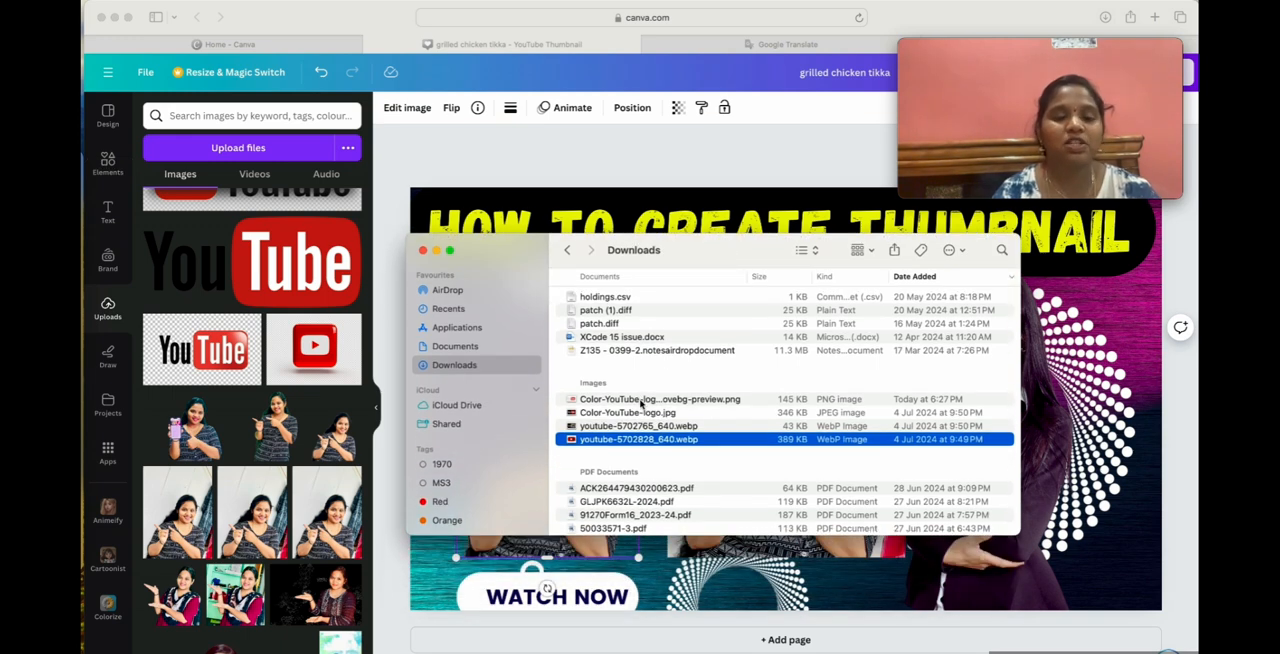
pyautogui.moveTo(641, 400); pyautogui.dragTo(663, 360)
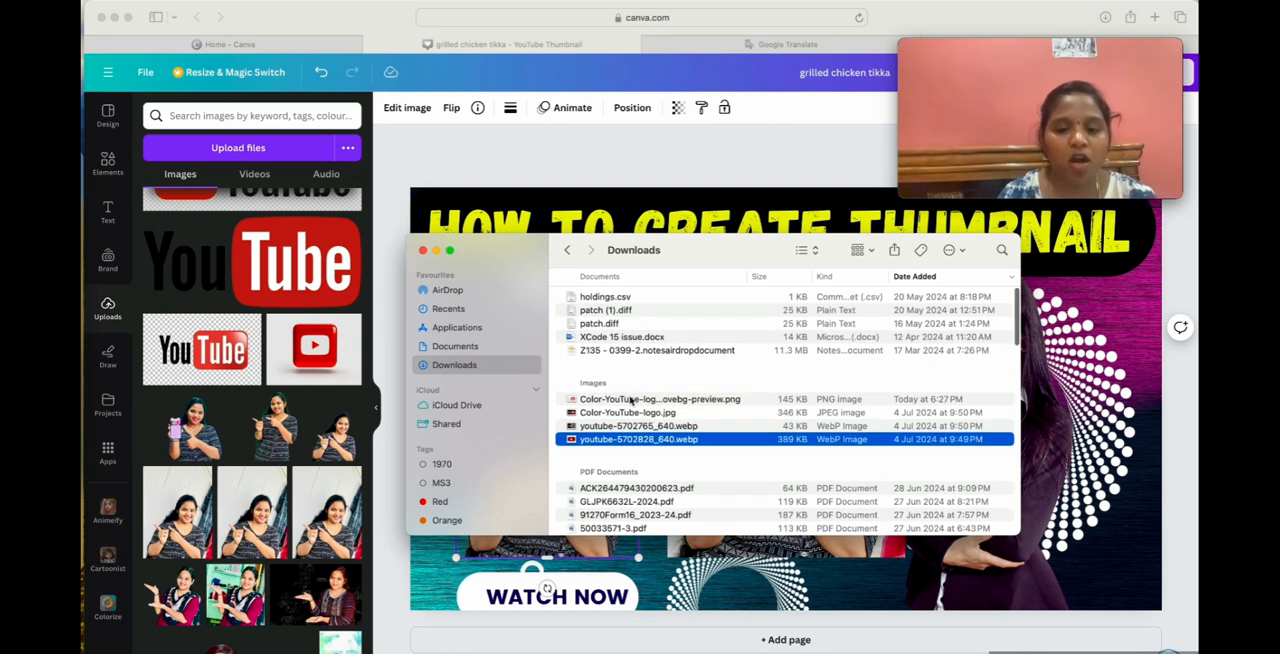
pyautogui.click(630, 400)
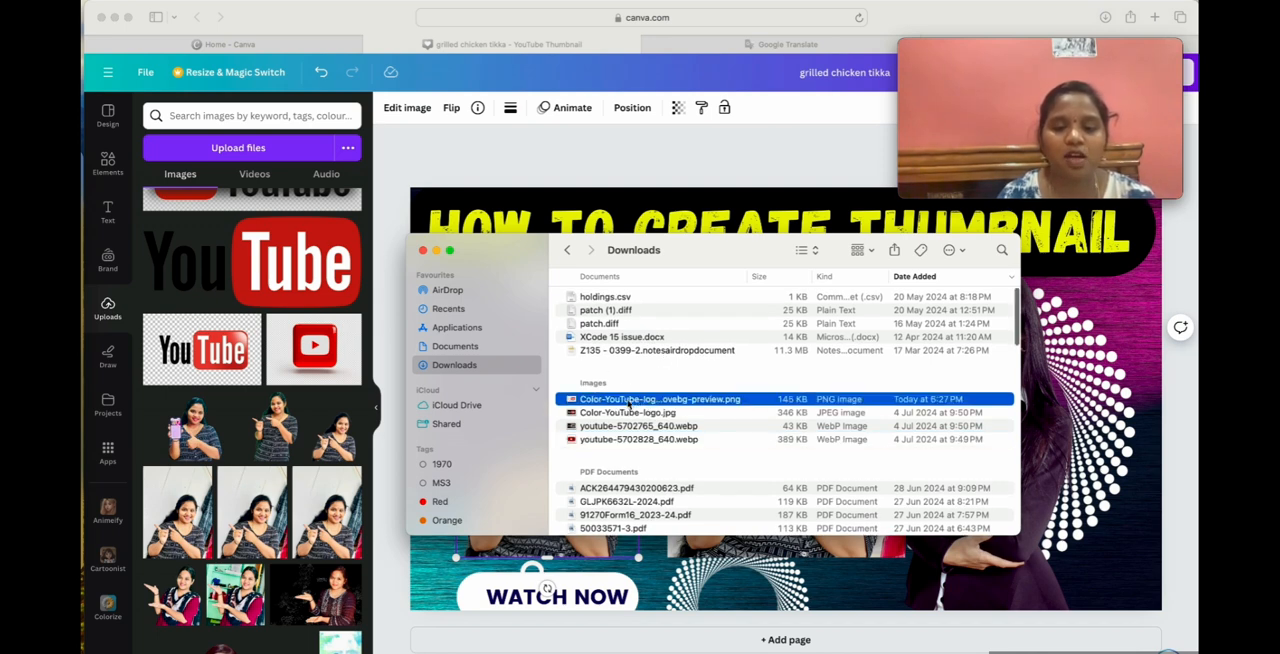
pyautogui.moveTo(681, 404); pyautogui.dragTo(257, 275)
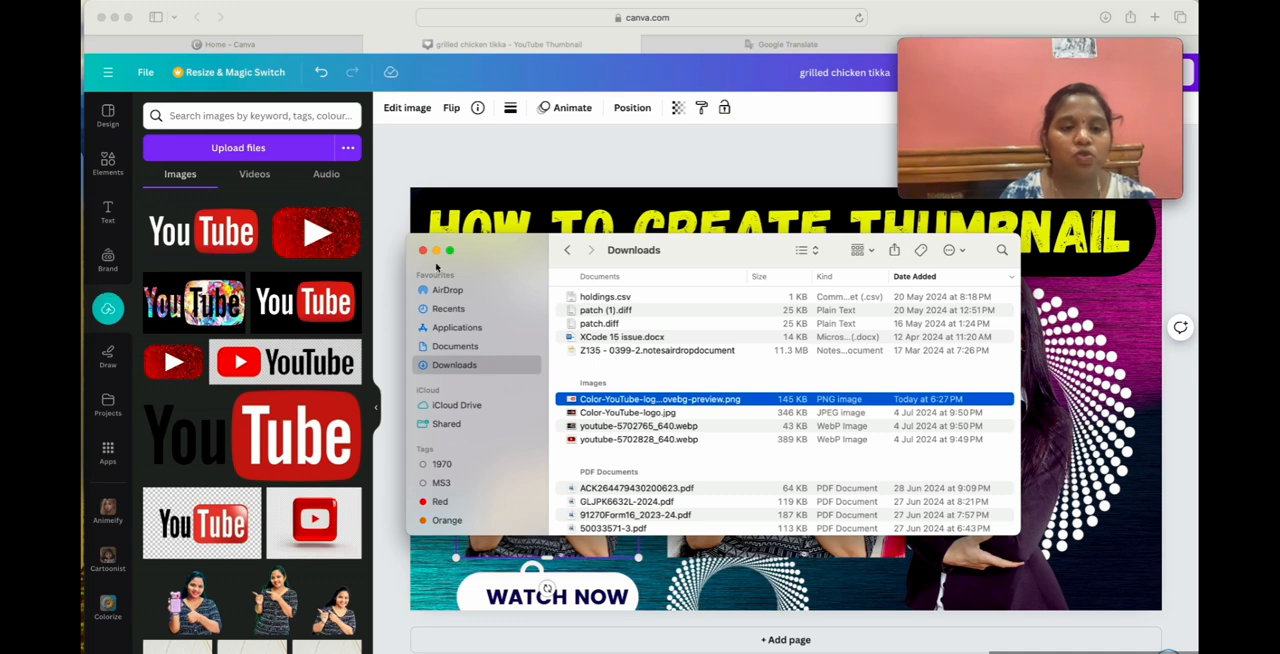
pyautogui.click(423, 251)
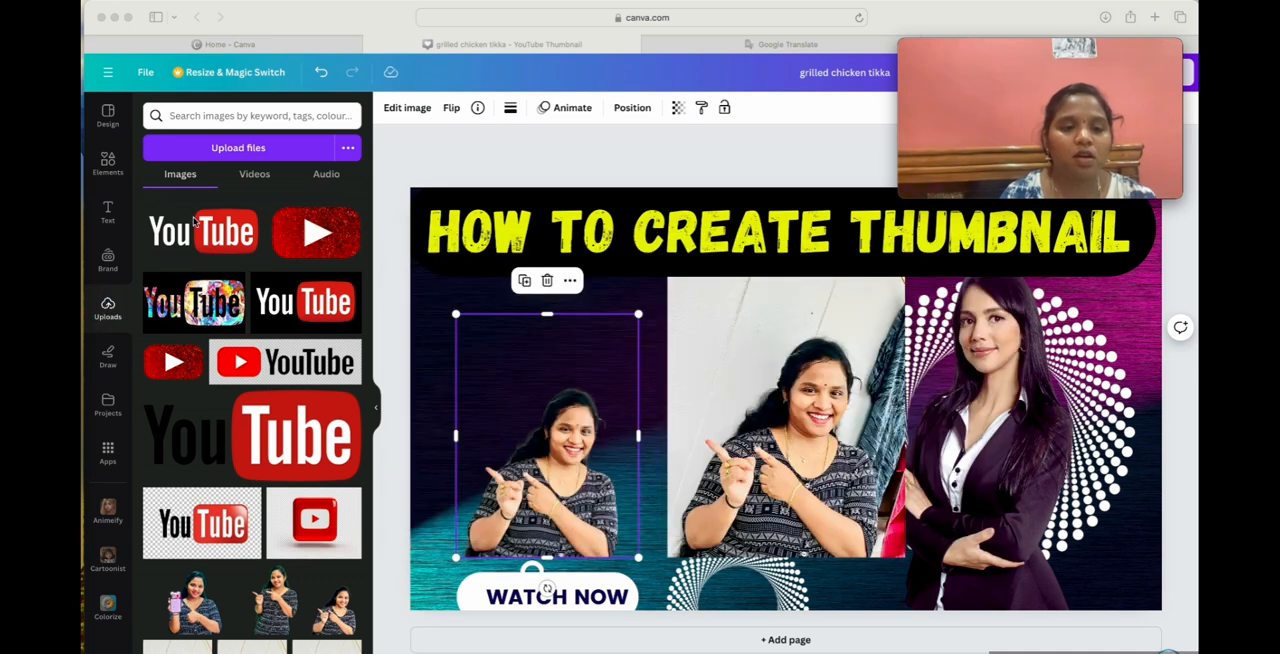
# Try the new YouTube logo on the thumbnail, and delete it along with the pointing woman's cut-out and original photo.
pyautogui.click(176, 238)
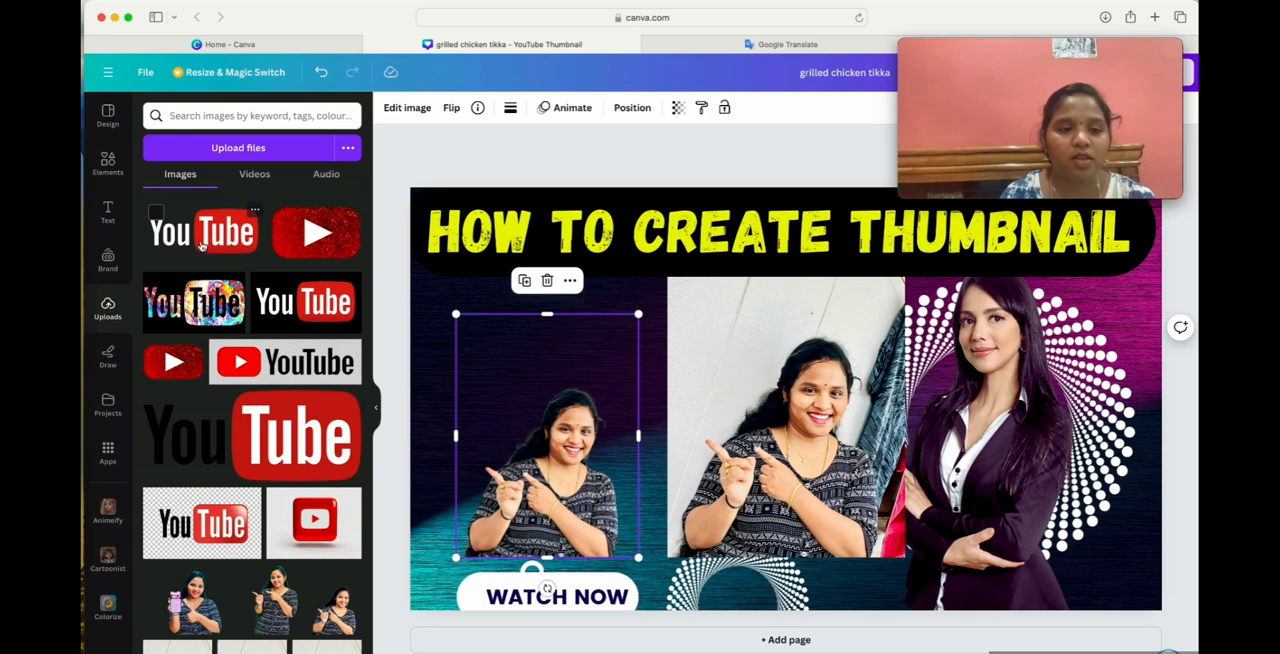
pyautogui.click(280, 290)
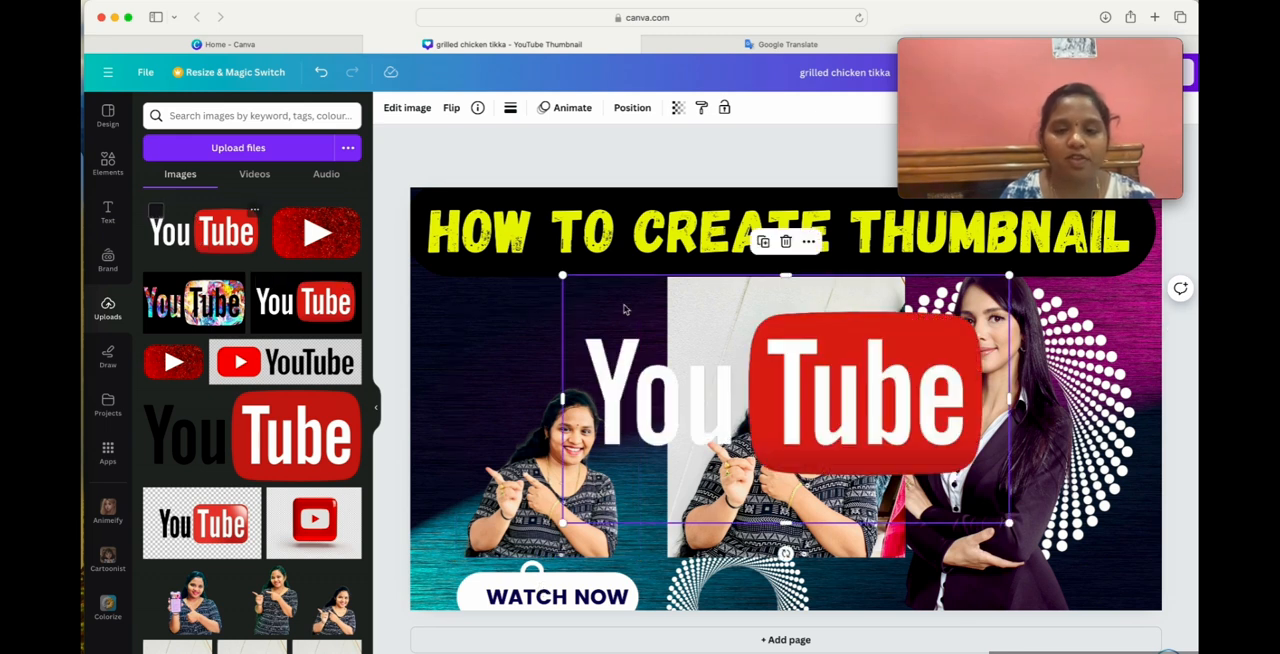
pyautogui.click(524, 455)
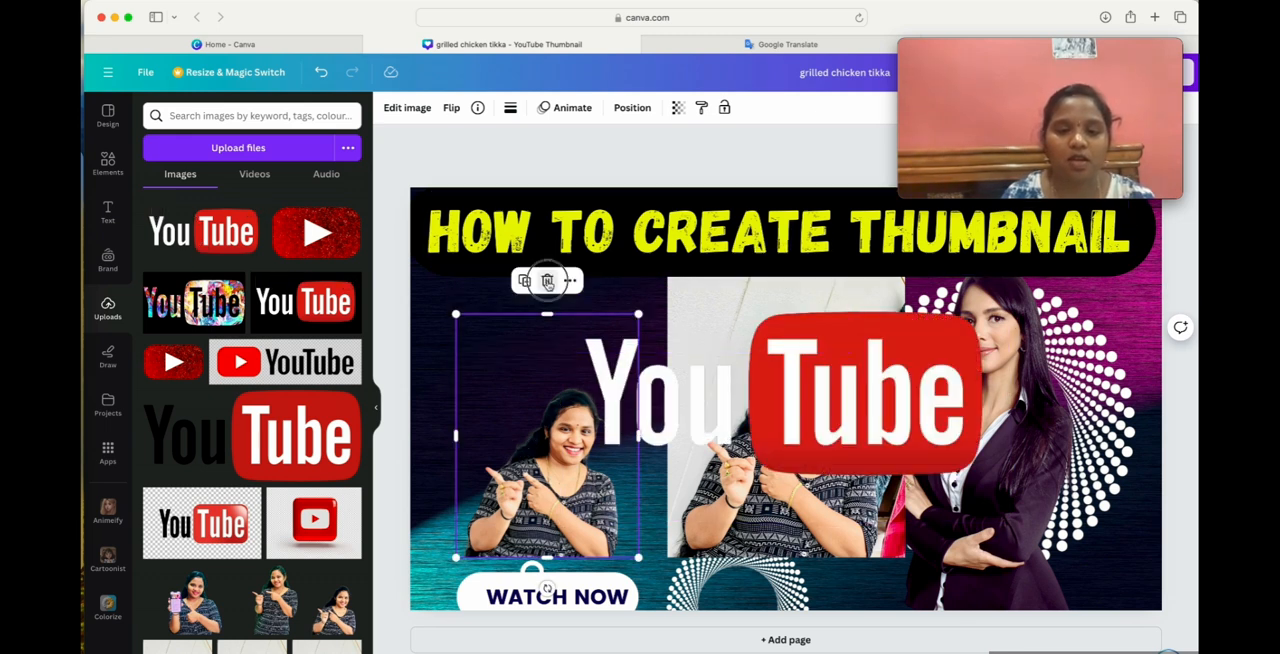
pyautogui.click(547, 280)
pyautogui.click(850, 280)
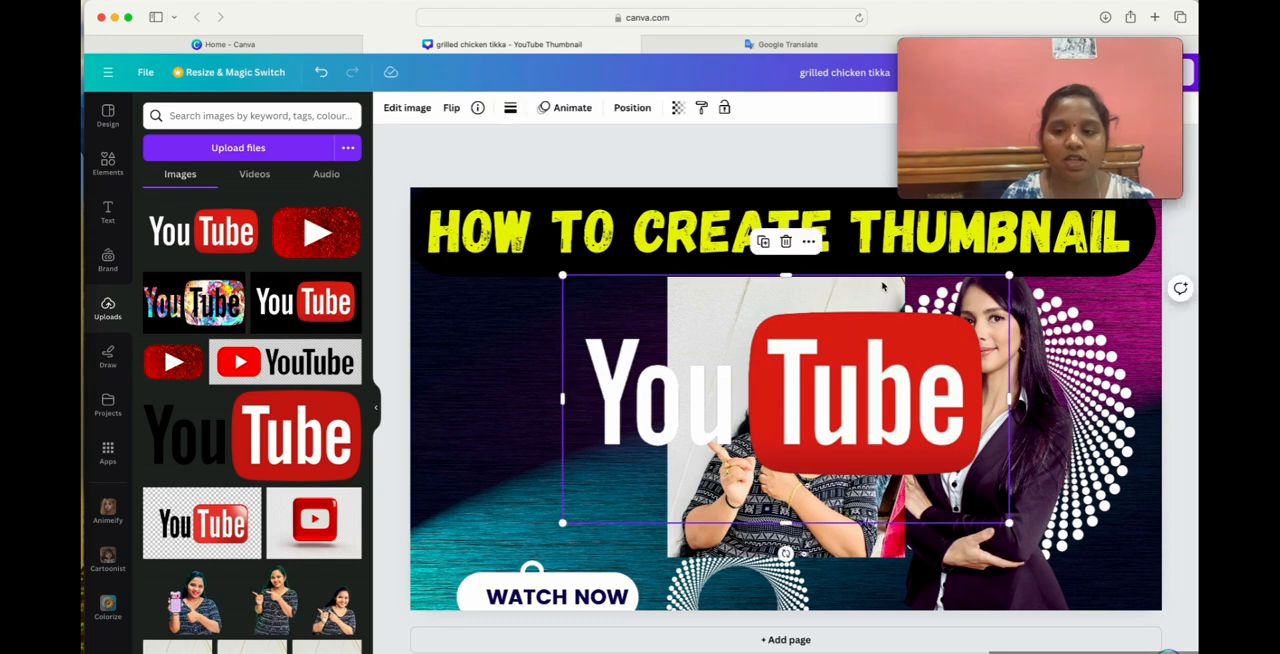
pyautogui.click(785, 242)
pyautogui.click(763, 338)
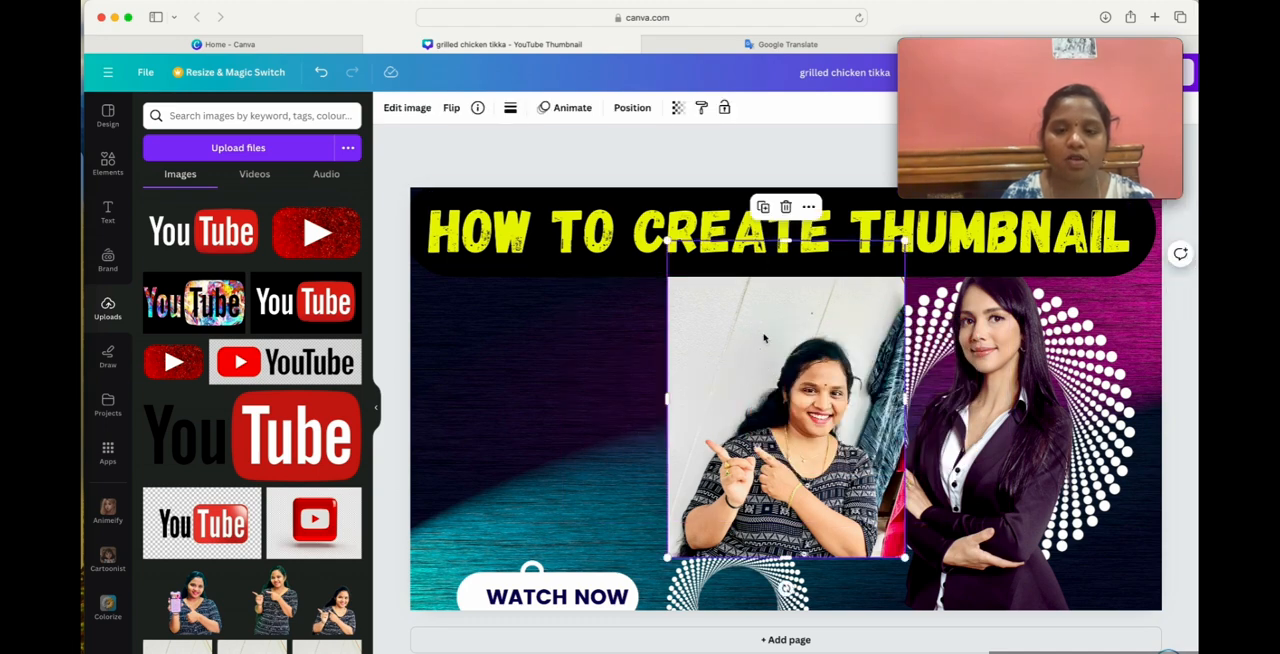
pyautogui.click(787, 206)
# Add the background-free YouTube logo to the thumbnail and scale it down beneath the start of the heading.
pyautogui.click(220, 245)
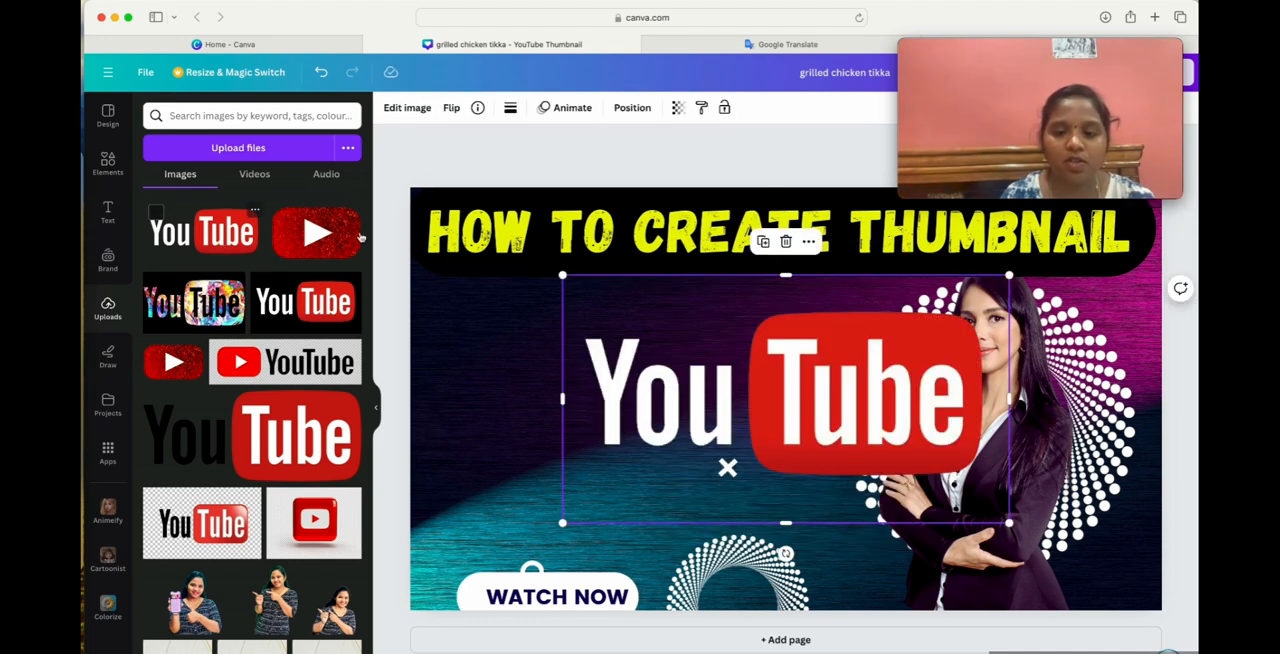
pyautogui.moveTo(736, 321); pyautogui.dragTo(602, 321)
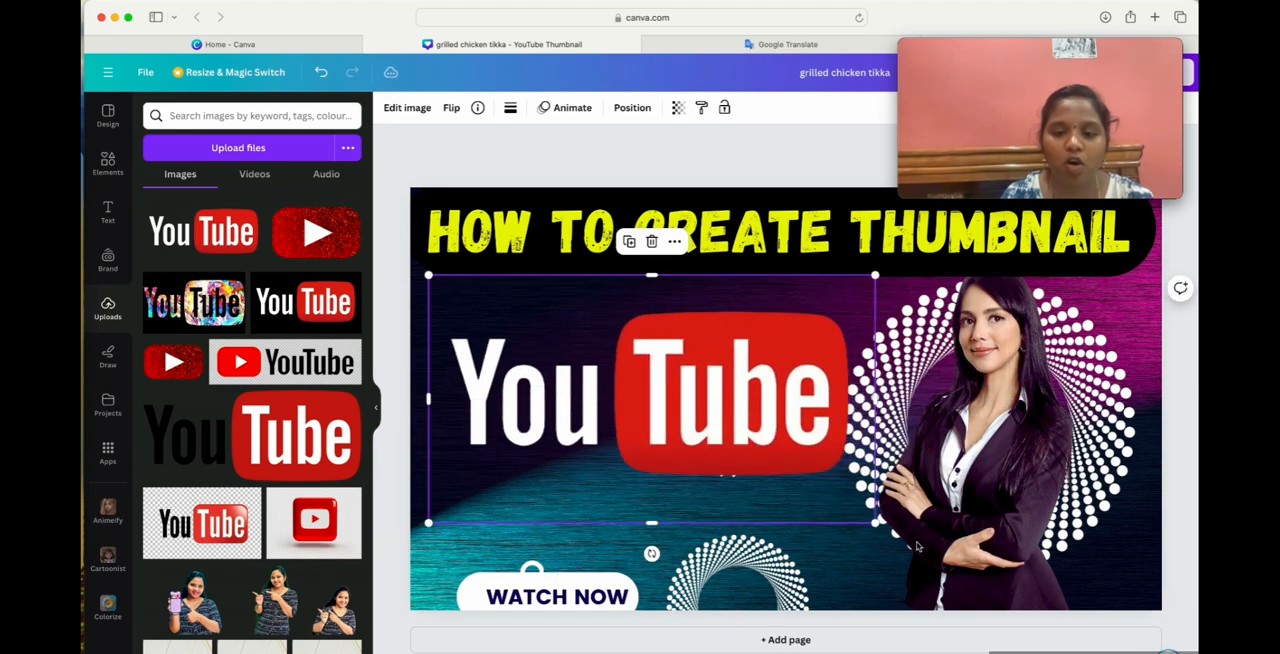
pyautogui.moveTo(874, 522); pyautogui.dragTo(674, 455)
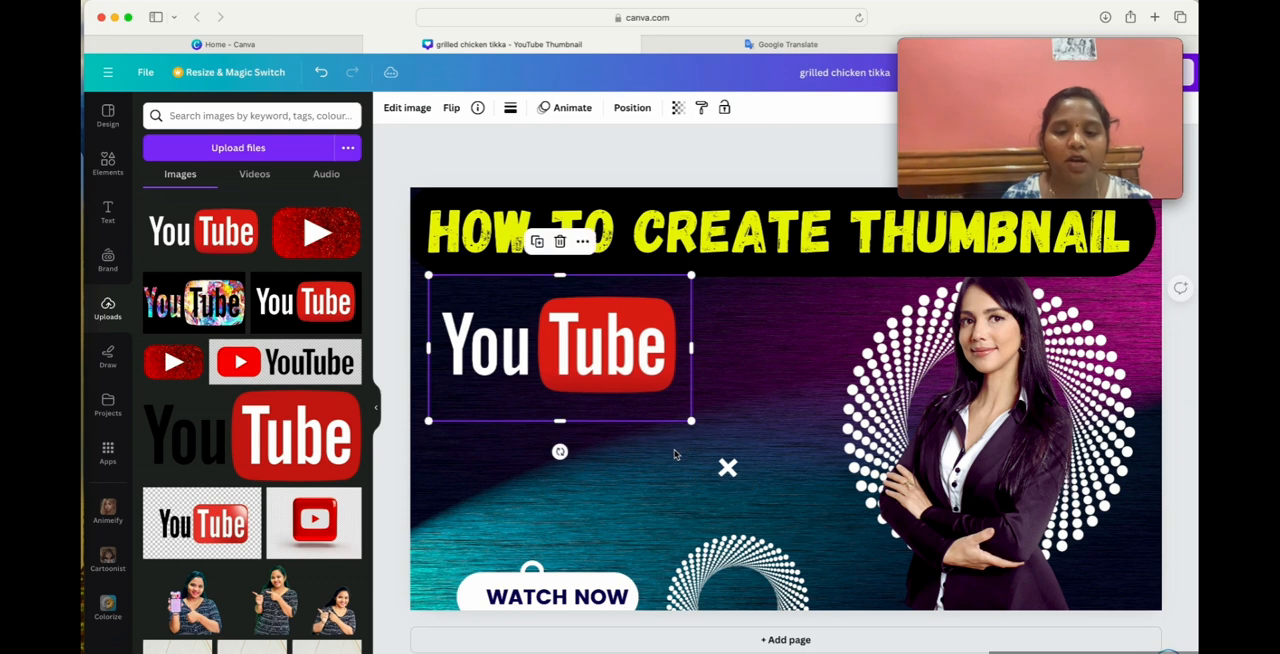
pyautogui.click(818, 370)
pyautogui.click(589, 364)
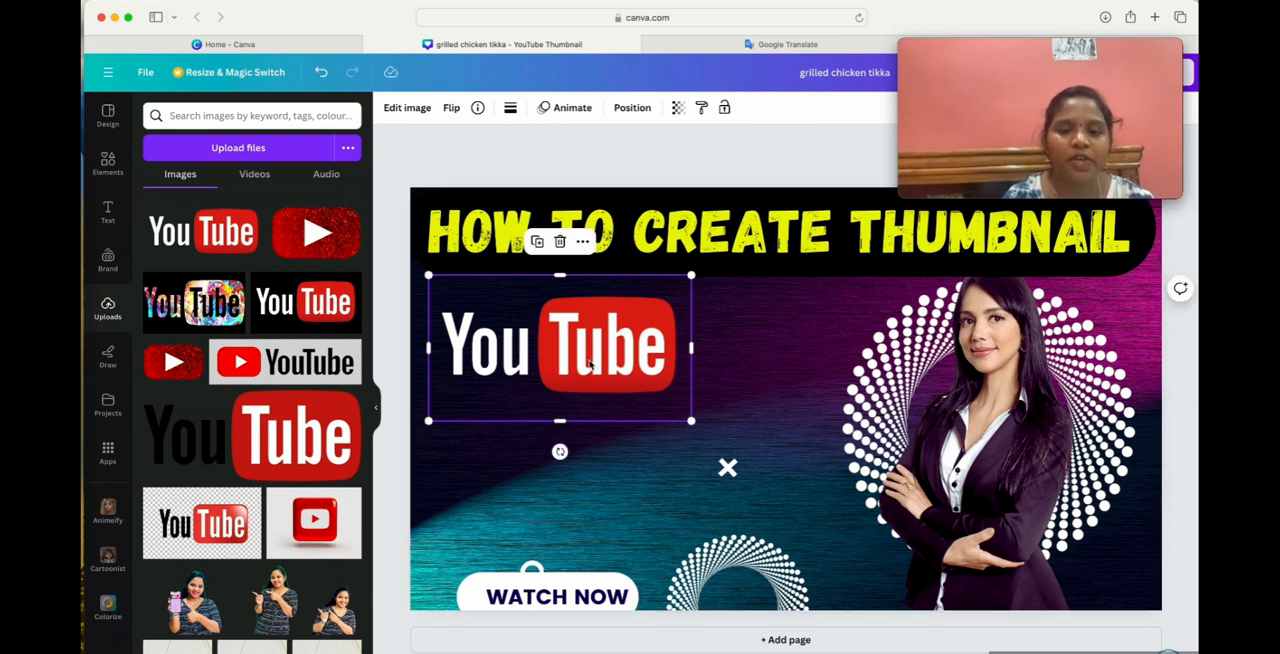
pyautogui.moveTo(692, 424); pyautogui.dragTo(642, 398)
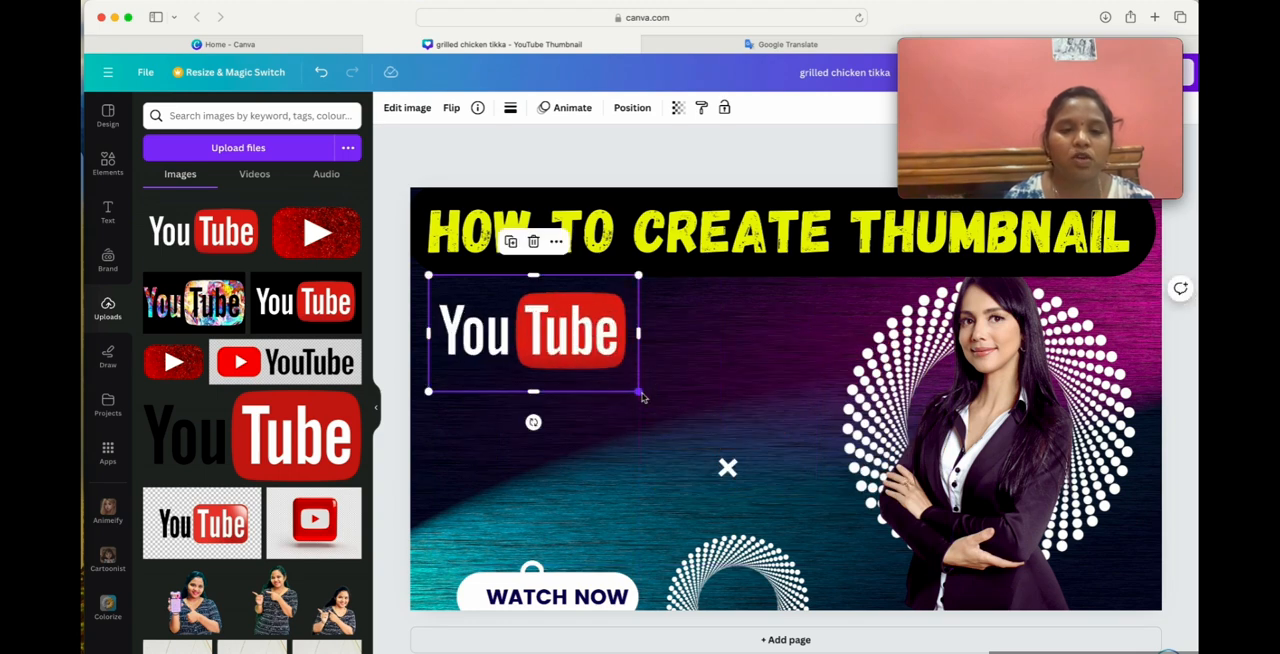
# Try the YouTube logo with the black background on the thumbnail for comparison, and remove it.
pyautogui.click(304, 301)
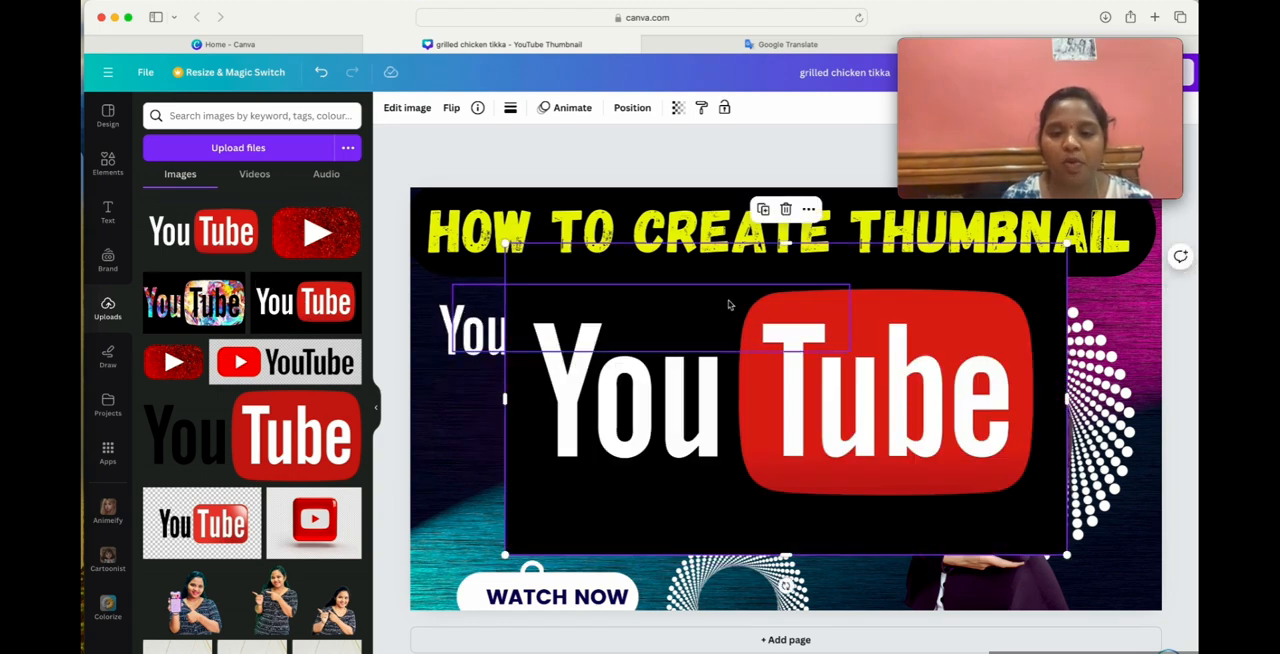
pyautogui.moveTo(645, 483); pyautogui.dragTo(815, 551)
pyautogui.click(947, 284)
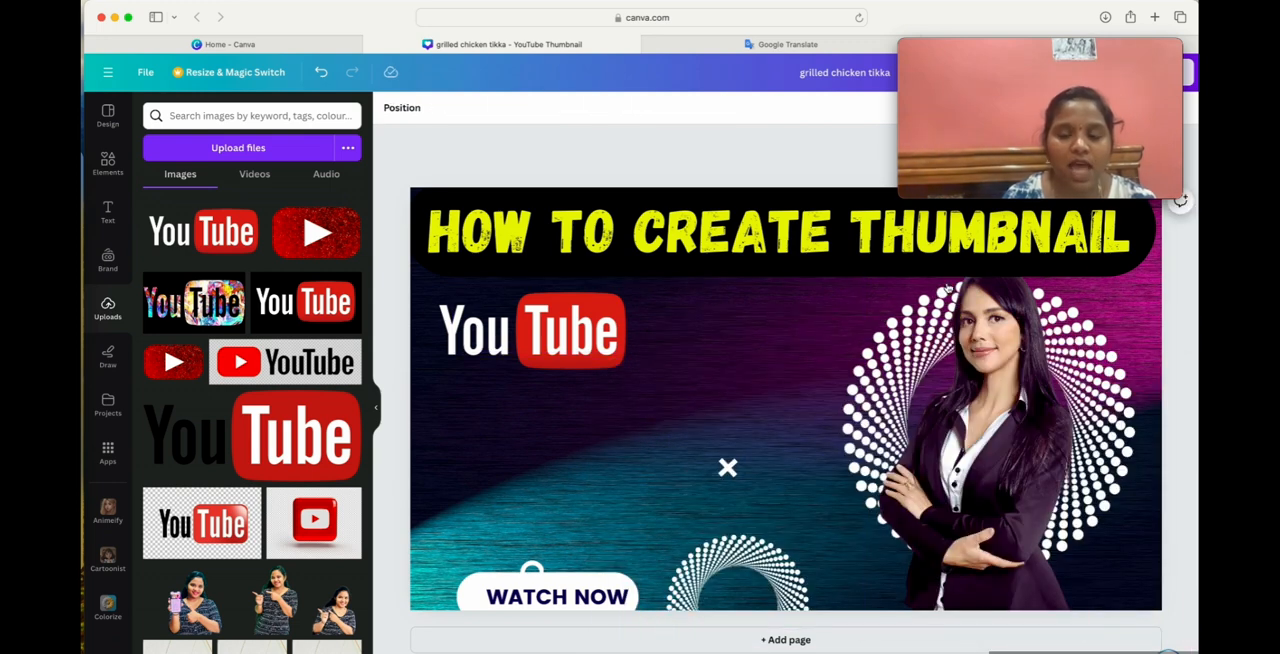
# Shrink the YouTube logo a little more, keeping it in the upper-left area beneath the heading.
pyautogui.click(601, 367)
pyautogui.click(533, 379)
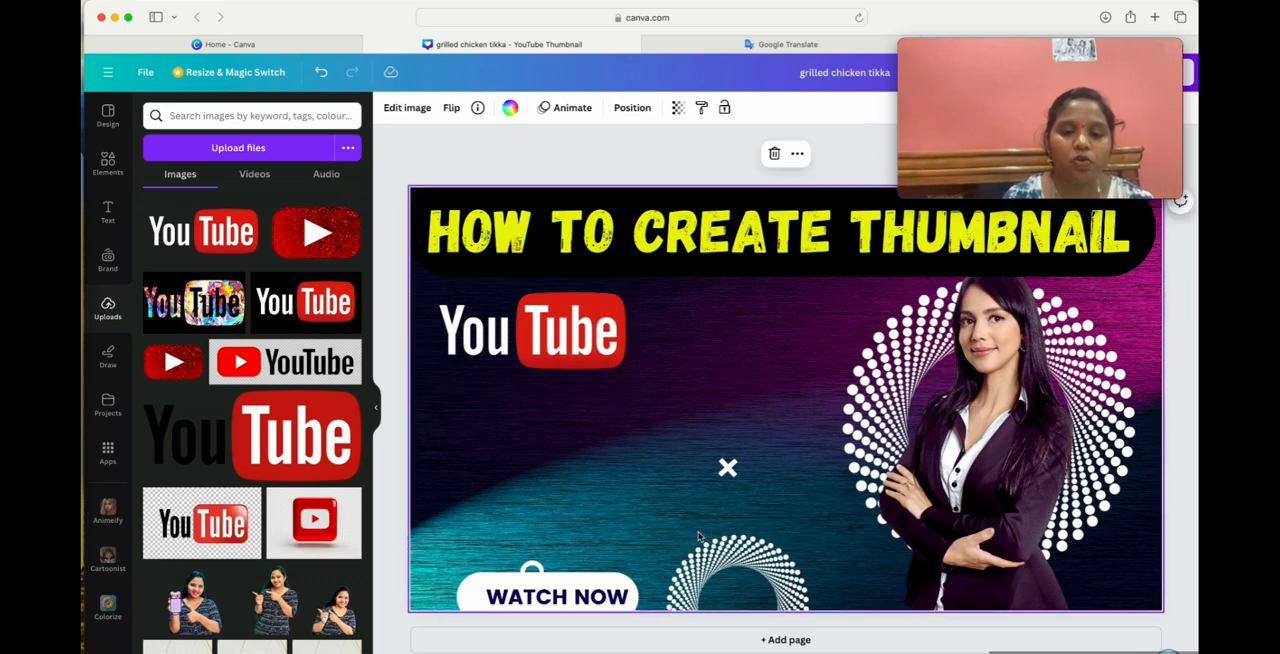
pyautogui.click(583, 380)
pyautogui.moveTo(638, 391); pyautogui.dragTo(595, 362)
pyautogui.click(561, 462)
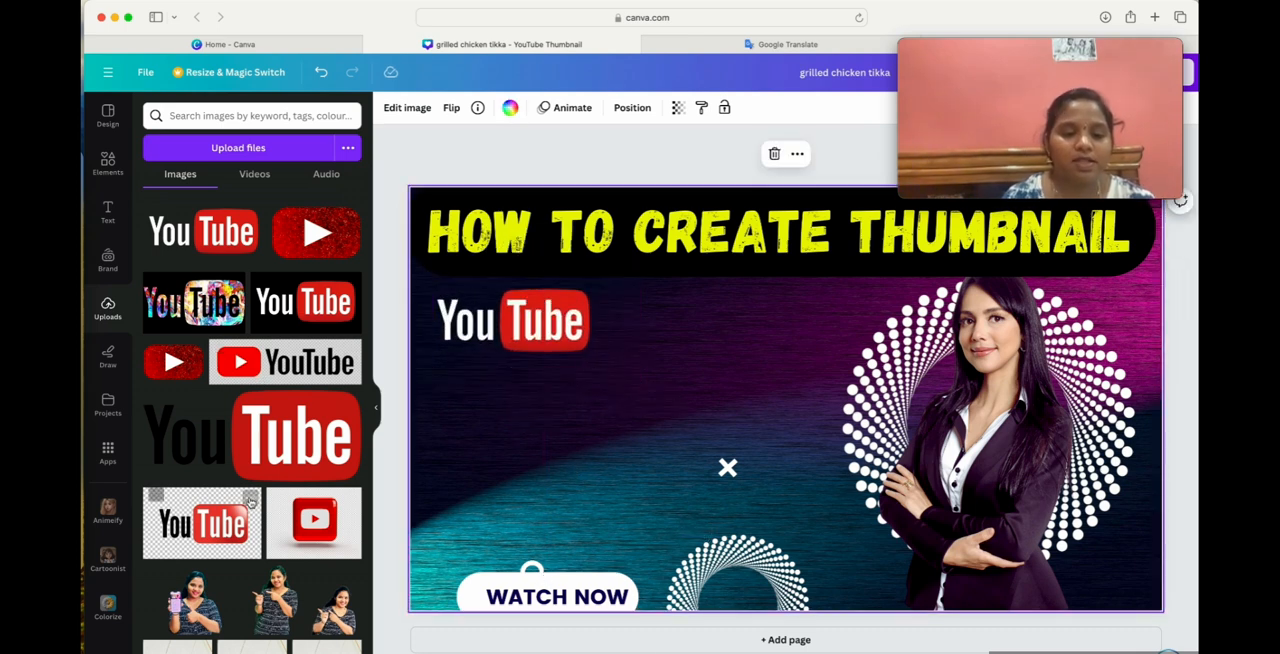
# Add the background-free picture of the pointing woman to the thumbnail and delete the template's woman in the dark suit.
pyautogui.scroll(-3, 237, 510)
pyautogui.scroll(-2, 237, 510)
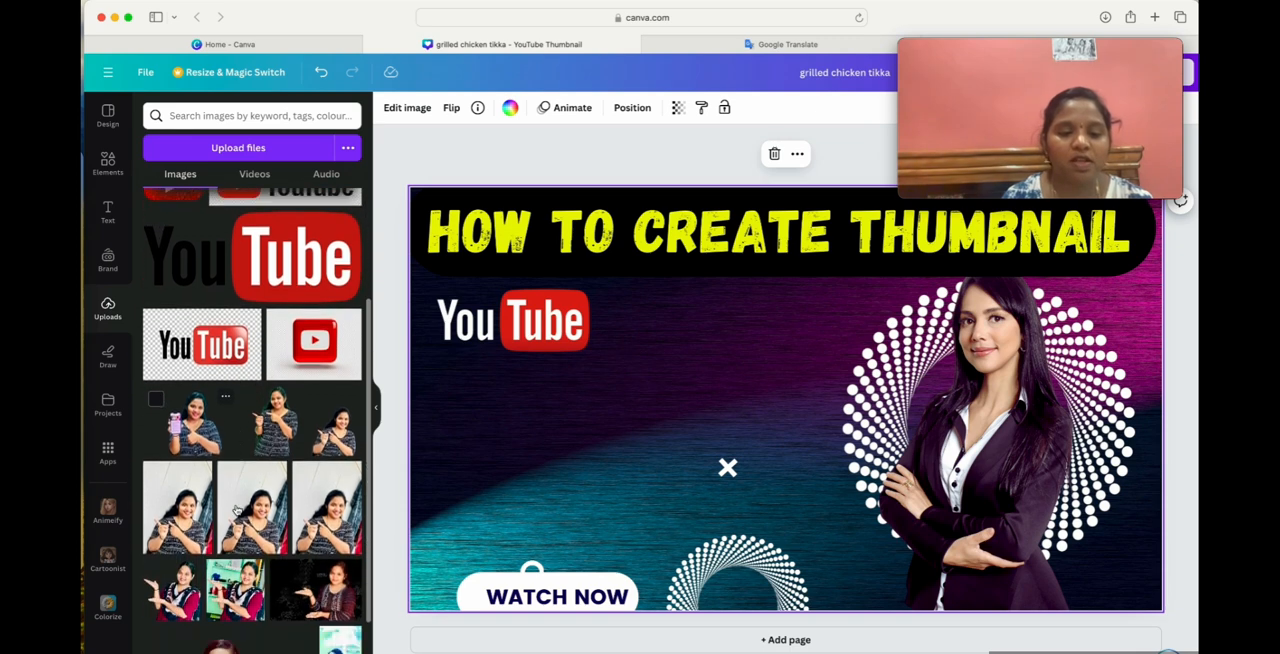
pyautogui.click(334, 428)
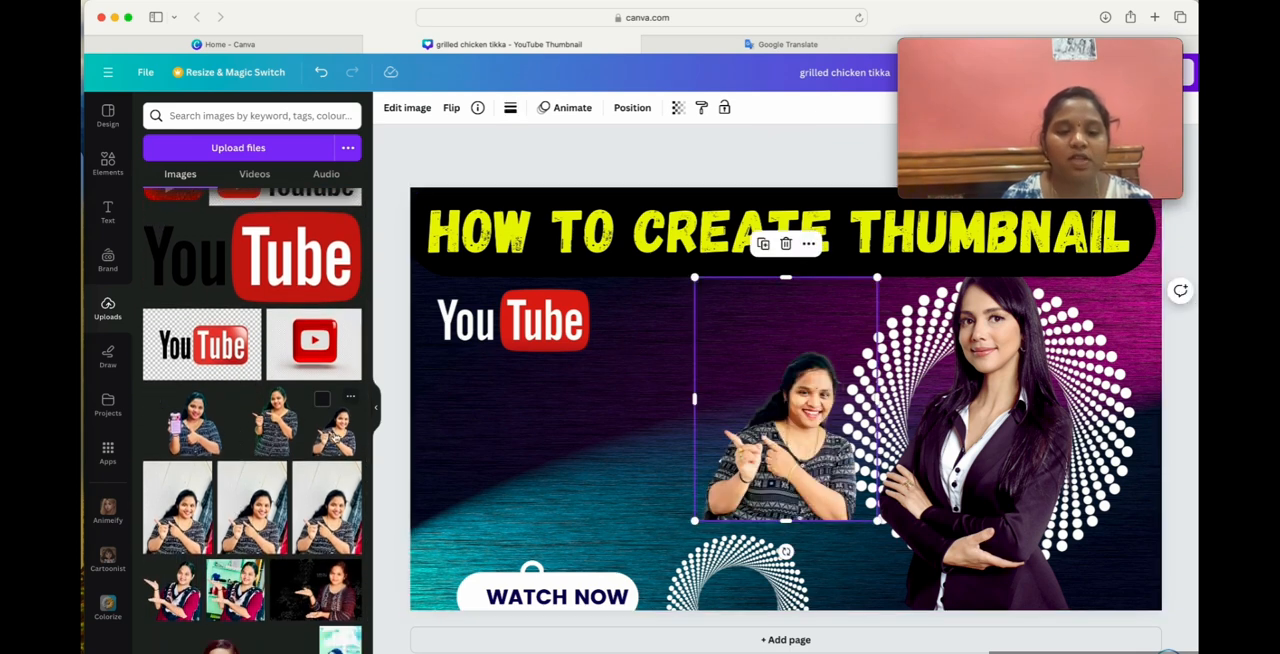
pyautogui.moveTo(783, 449); pyautogui.dragTo(710, 474)
pyautogui.click(983, 455)
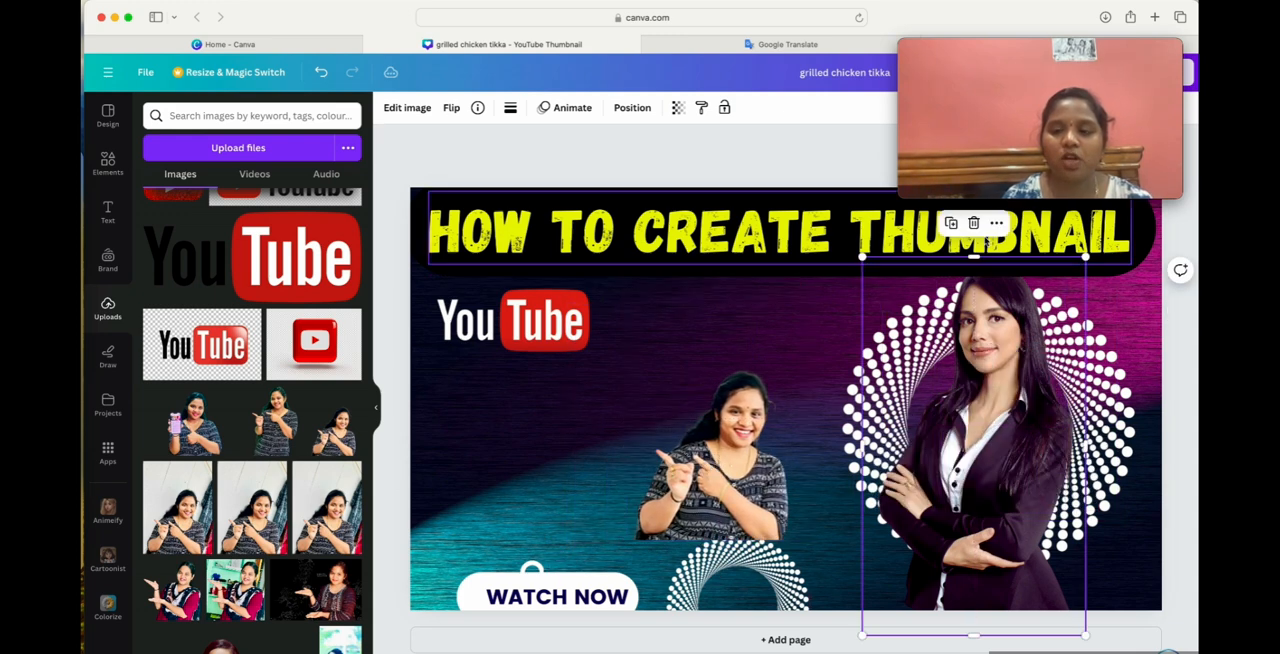
pyautogui.click(973, 228)
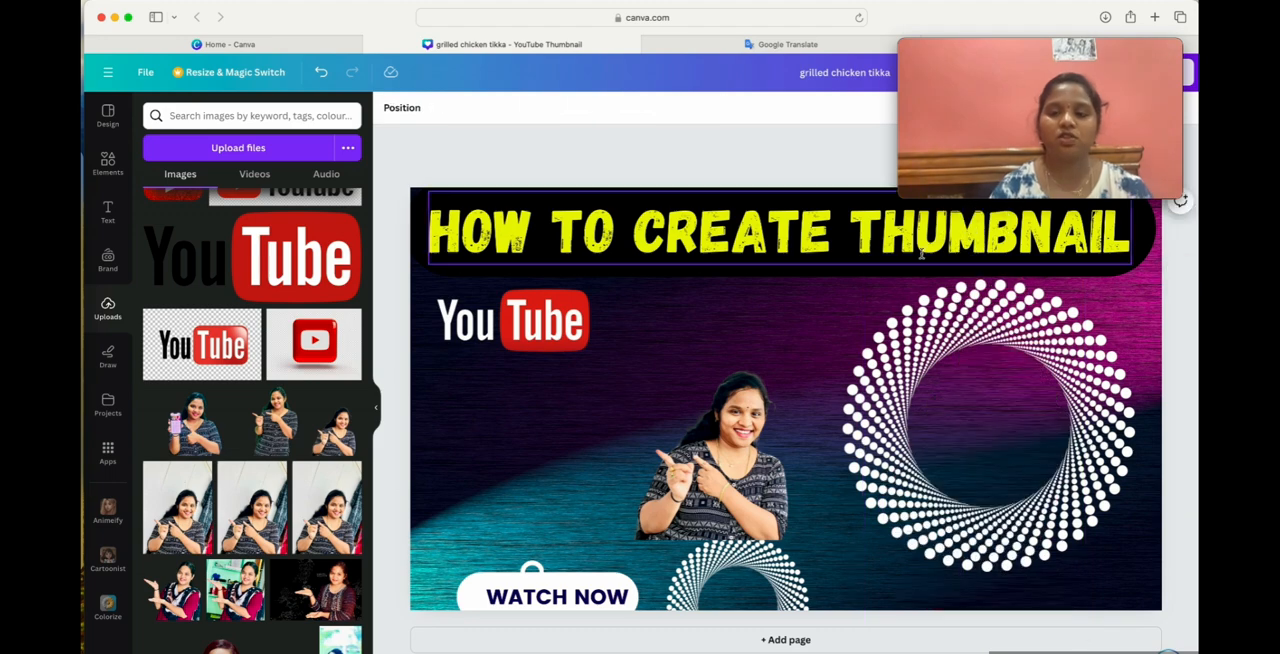
# Enlarge the pointing woman's cut-out and shift the large dotted circle partly past the thumbnail's right edge.
pyautogui.moveTo(731, 477); pyautogui.dragTo(983, 435)
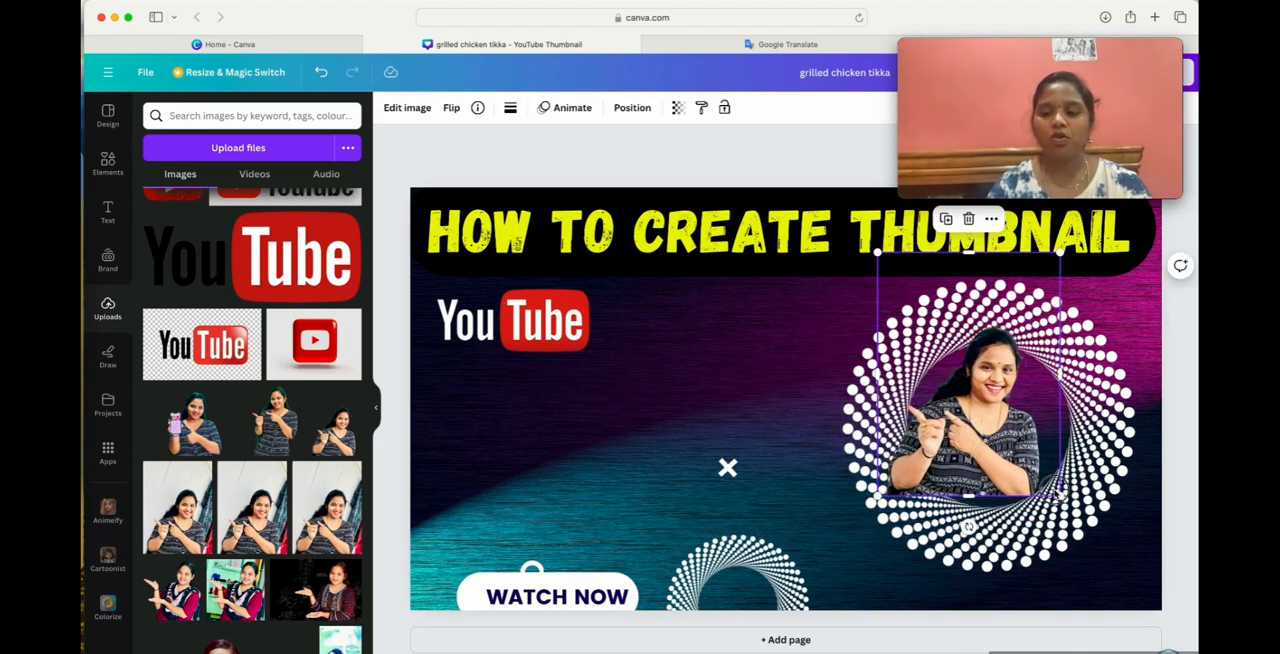
pyautogui.moveTo(1058, 490); pyautogui.dragTo(1101, 628)
pyautogui.moveTo(1030, 515); pyautogui.dragTo(988, 452)
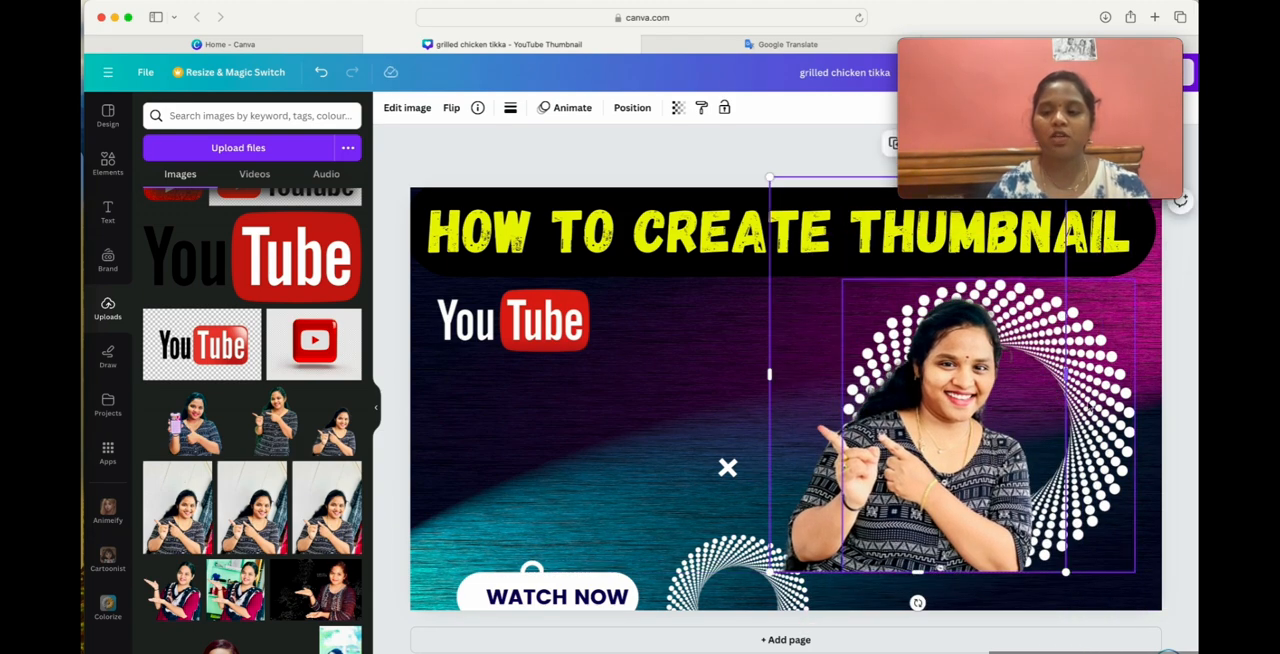
pyautogui.moveTo(1122, 408); pyautogui.dragTo(1197, 407)
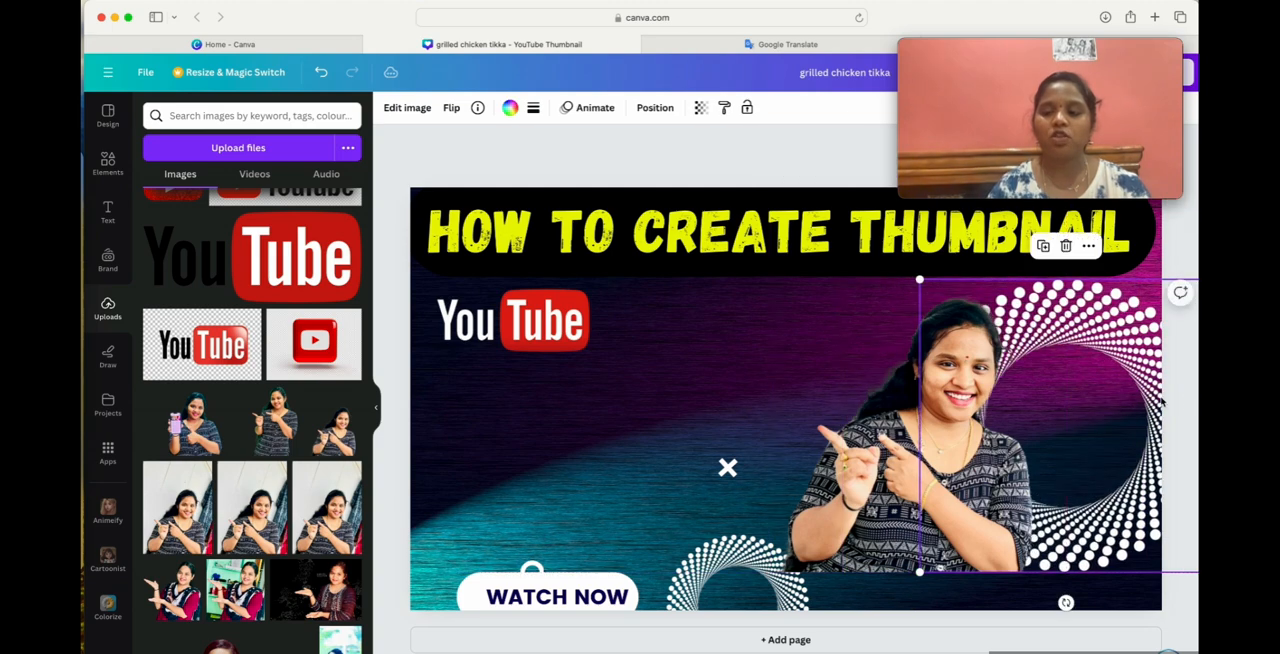
pyautogui.moveTo(864, 474); pyautogui.dragTo(638, 426)
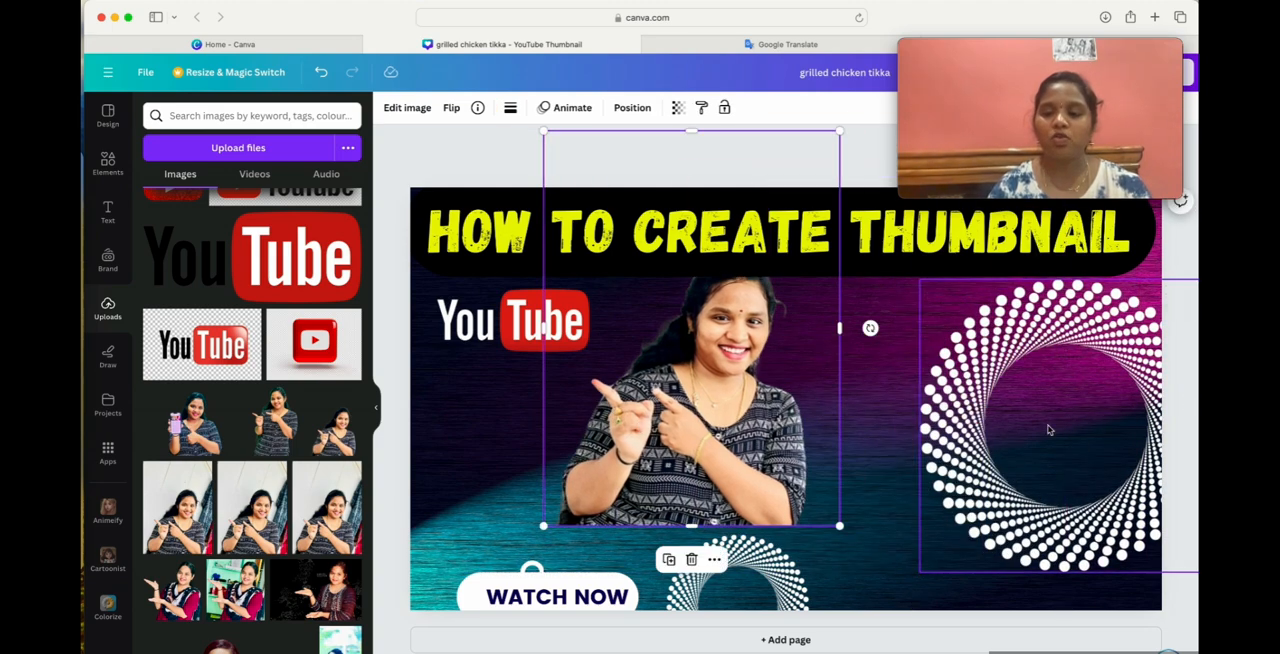
pyautogui.moveTo(1049, 429); pyautogui.dragTo(1097, 422)
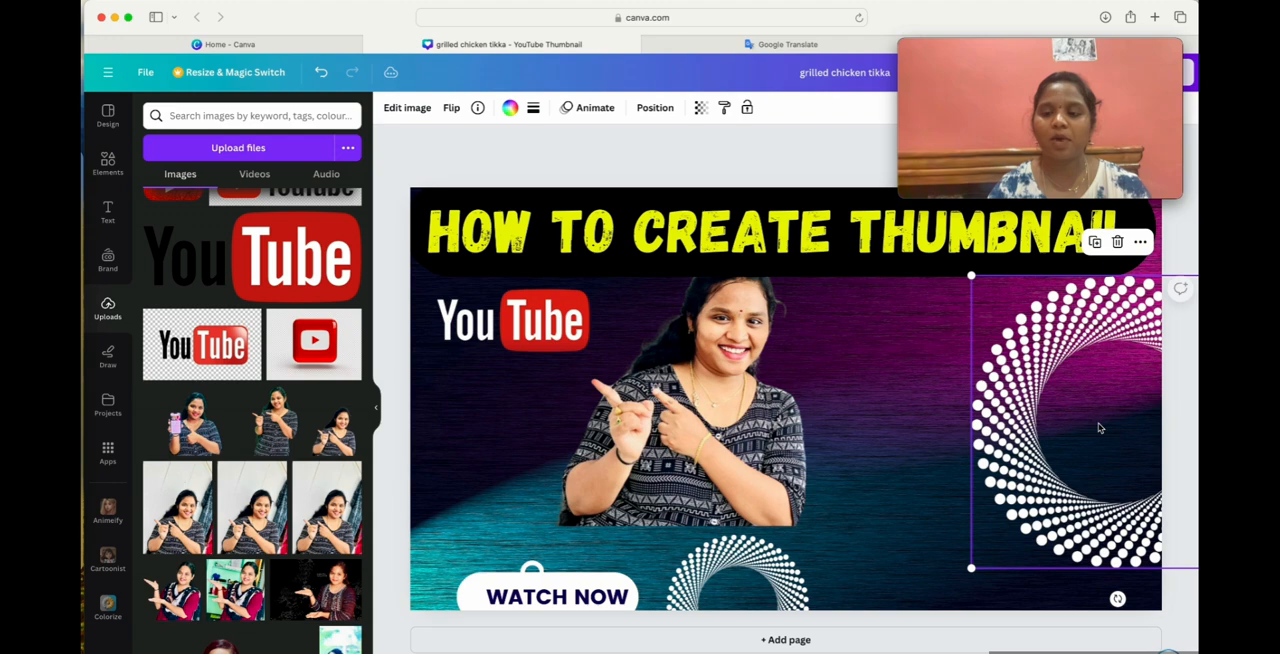
# Place the woman's cut-out over the large dotted circle and enlarge it to reach the thumbnail's bottom edge.
pyautogui.moveTo(738, 414); pyautogui.dragTo(1071, 425)
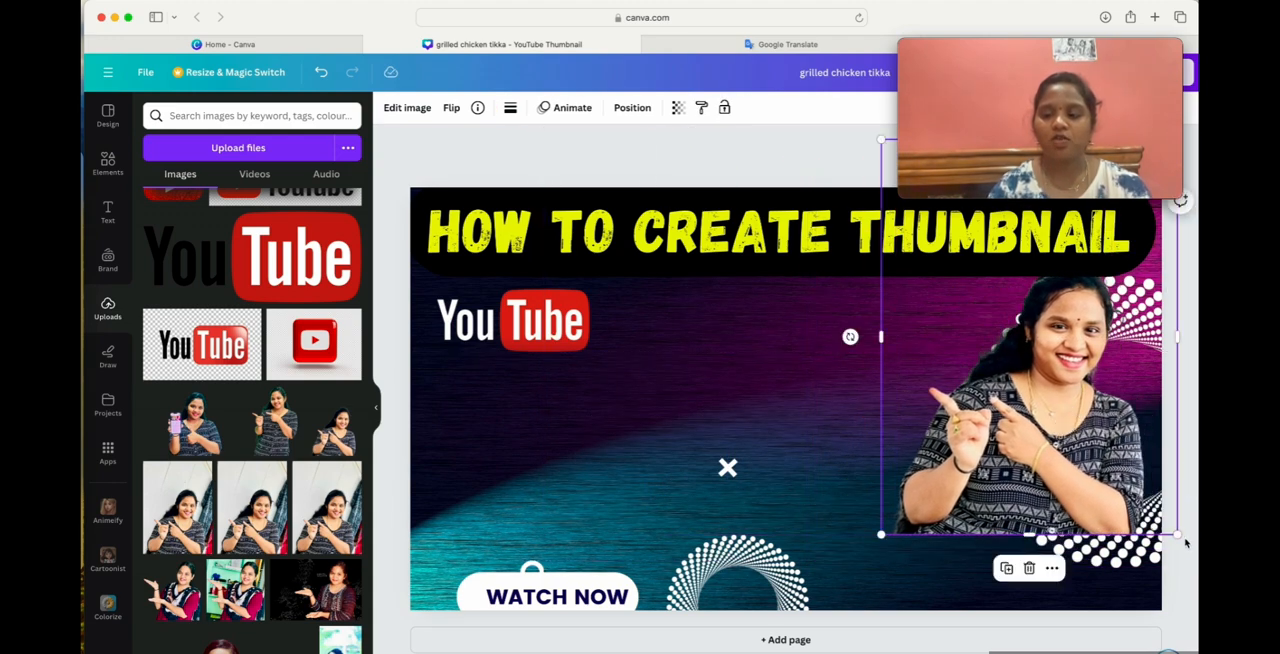
pyautogui.moveTo(1178, 538); pyautogui.dragTo(1192, 616)
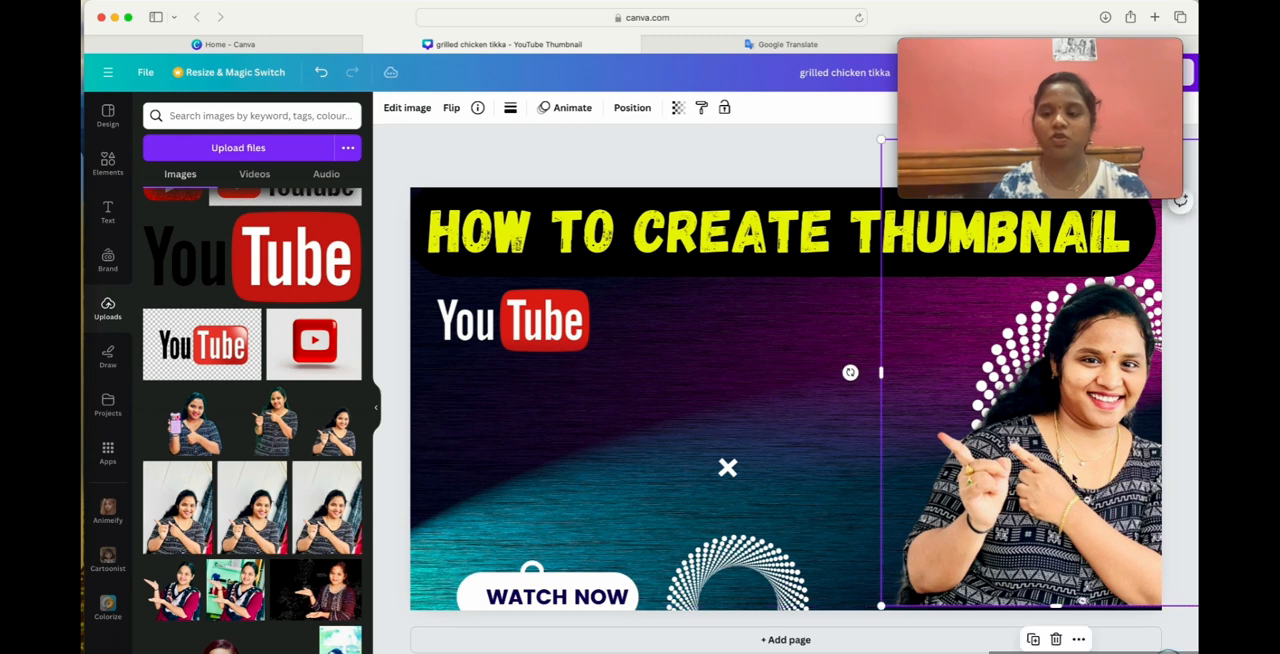
pyautogui.moveTo(1060, 459); pyautogui.dragTo(1038, 457)
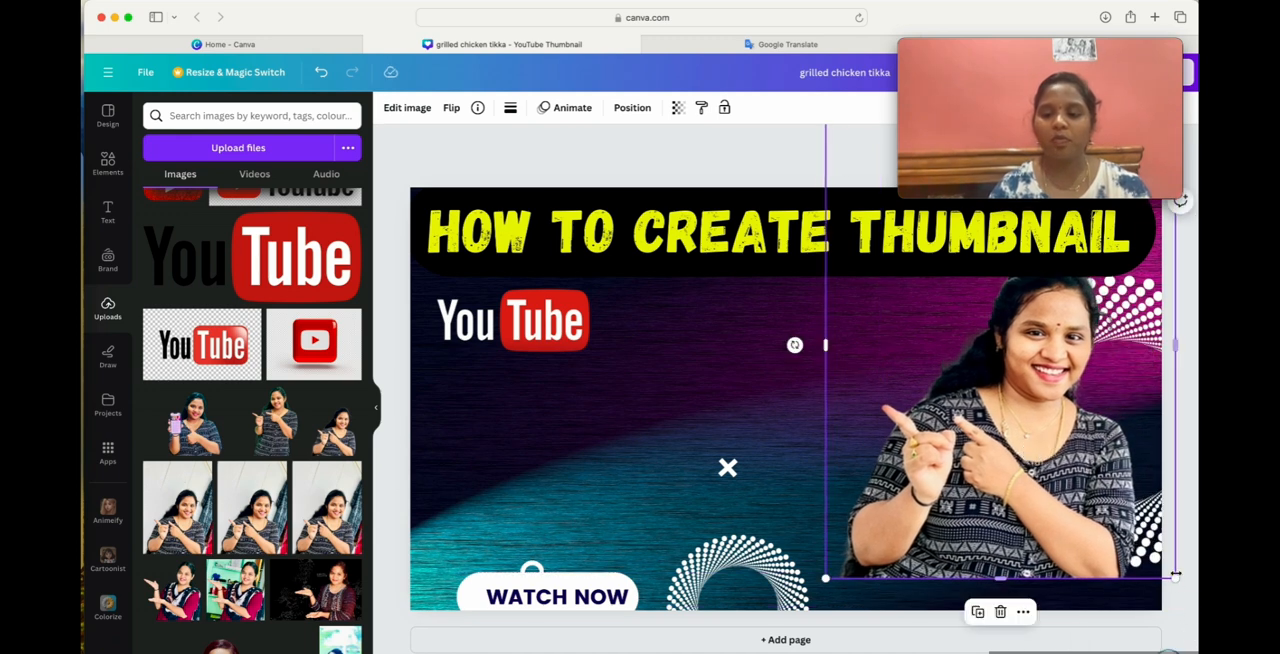
pyautogui.moveTo(1176, 580); pyautogui.dragTo(1197, 610)
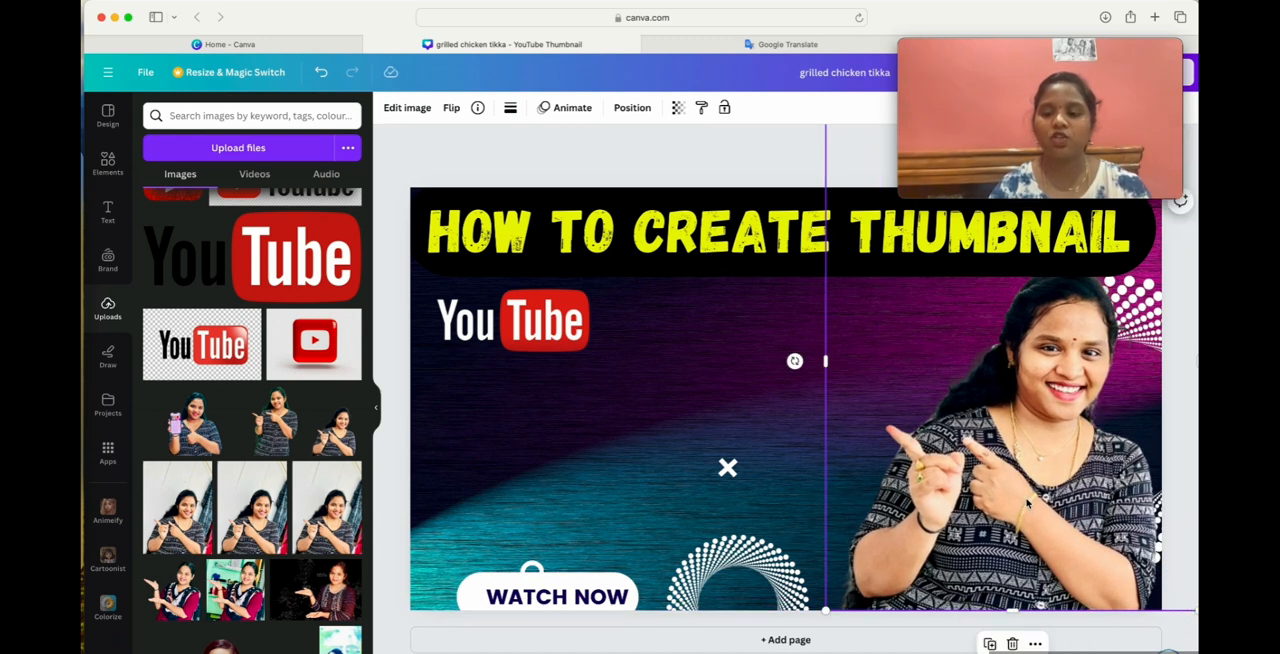
# Shift the woman's cut-out slightly to the right, keeping its lower edge on the thumbnail's bottom edge.
pyautogui.moveTo(1027, 505); pyautogui.dragTo(1061, 479)
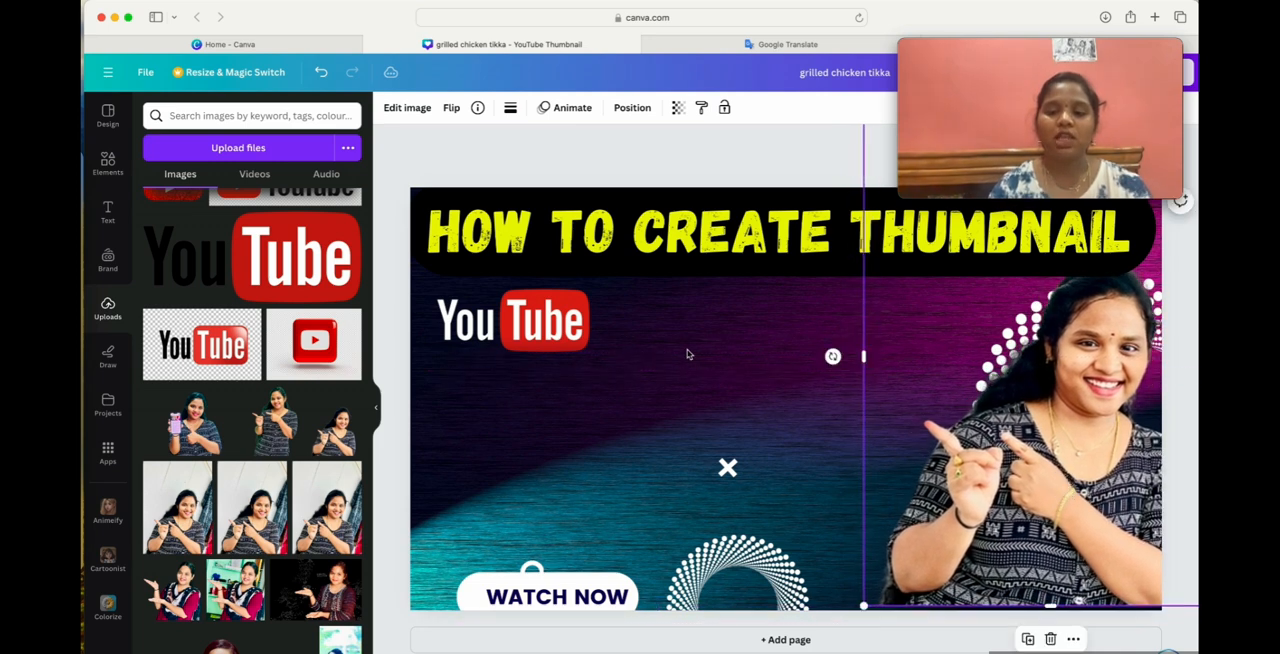
pyautogui.moveTo(1045, 408); pyautogui.dragTo(1027, 427)
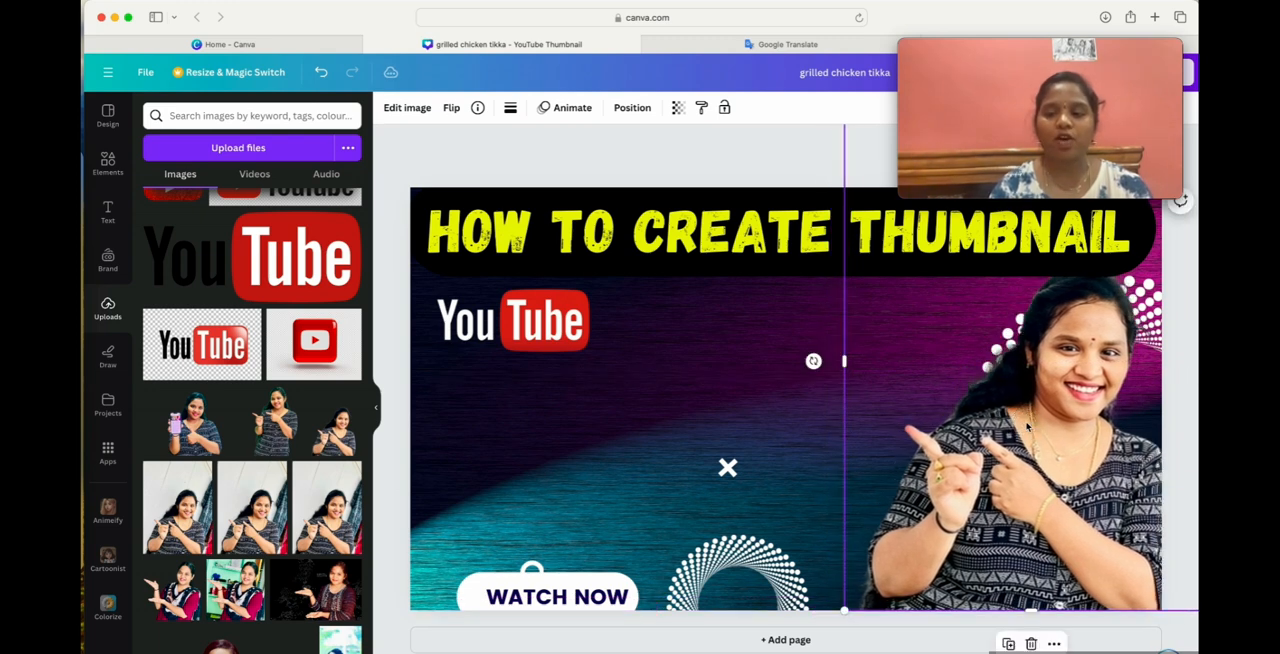
pyautogui.click(695, 159)
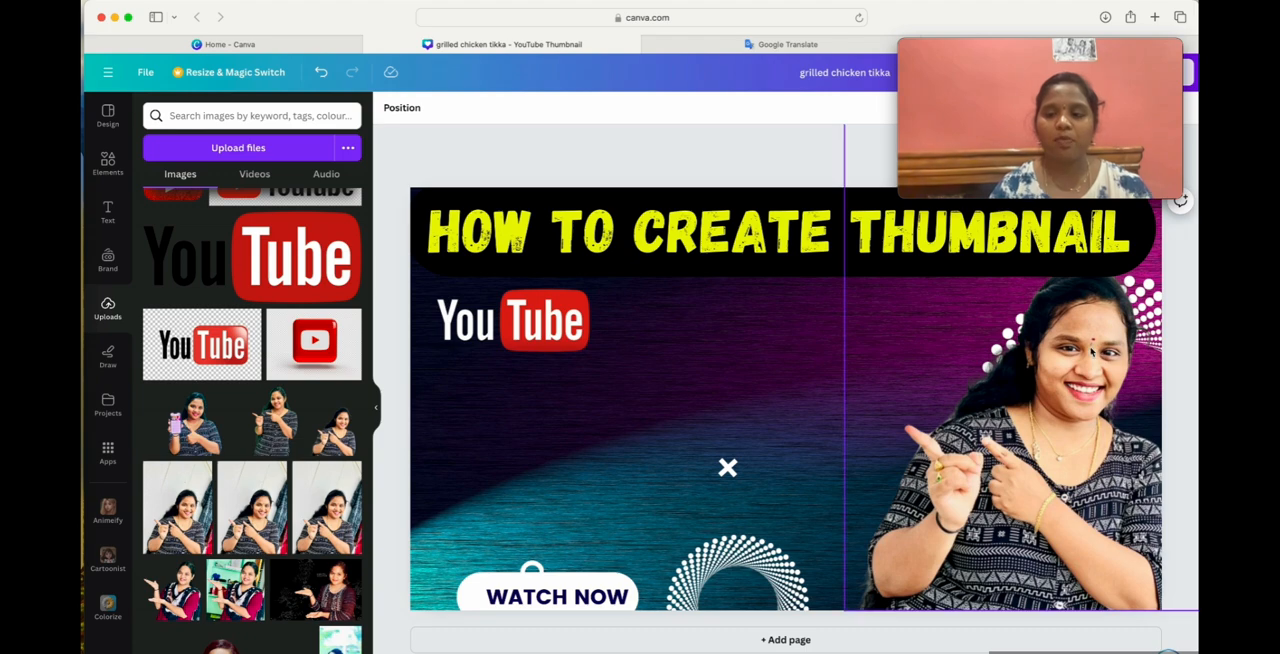
# Rearrange the woman's cut-out and the large dotted circle so the circle sits behind her head, slightly past the thumbnail's right edge.
pyautogui.moveTo(1091, 352); pyautogui.dragTo(1005, 449)
pyautogui.moveTo(1142, 312); pyautogui.dragTo(950, 302)
pyautogui.moveTo(990, 443); pyautogui.dragTo(806, 433)
pyautogui.moveTo(1003, 493); pyautogui.dragTo(1100, 400)
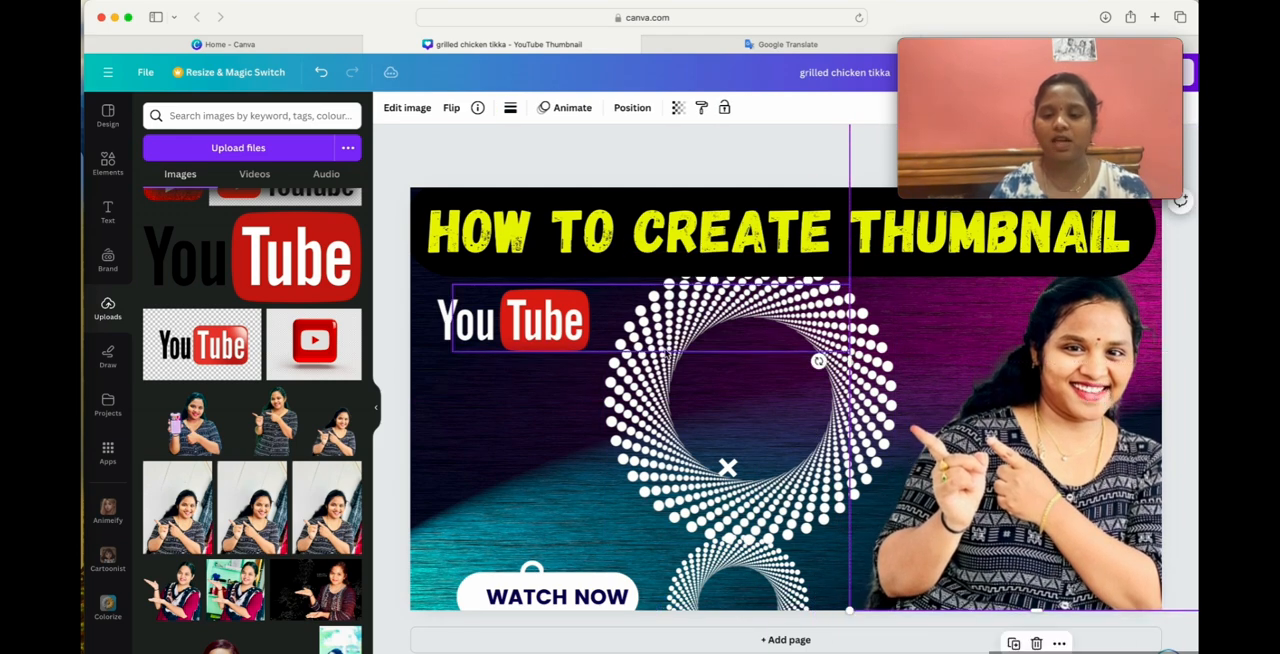
pyautogui.moveTo(675, 430); pyautogui.dragTo(982, 393)
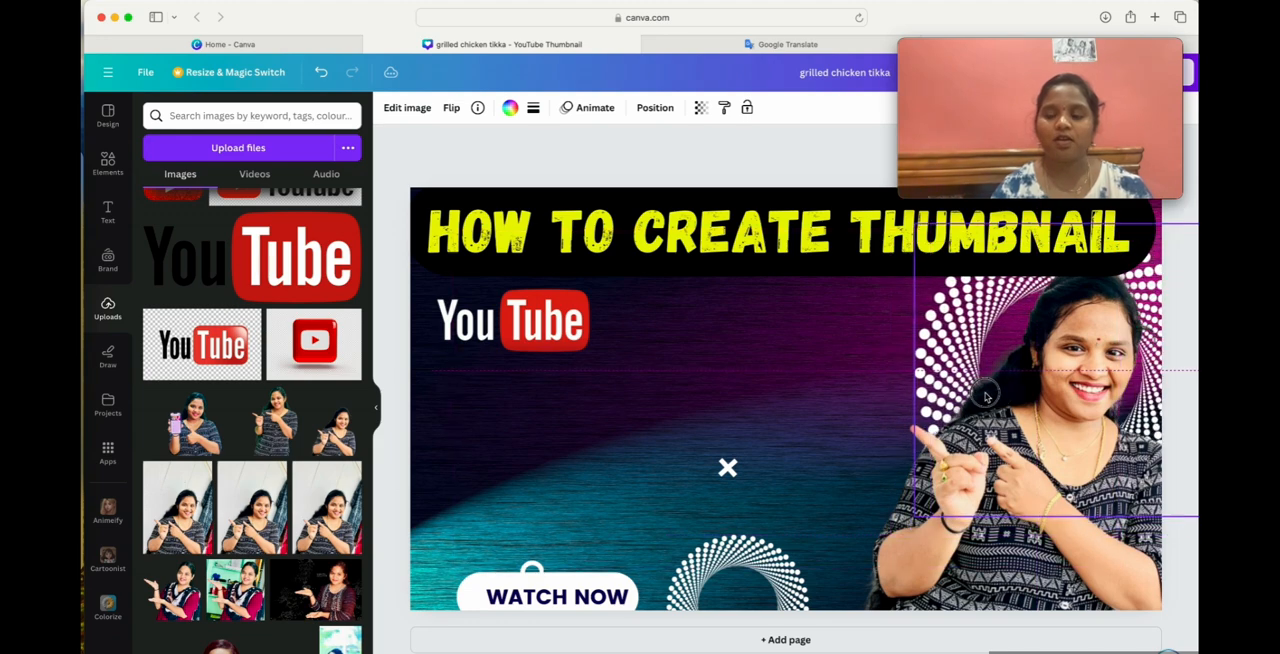
pyautogui.click(741, 388)
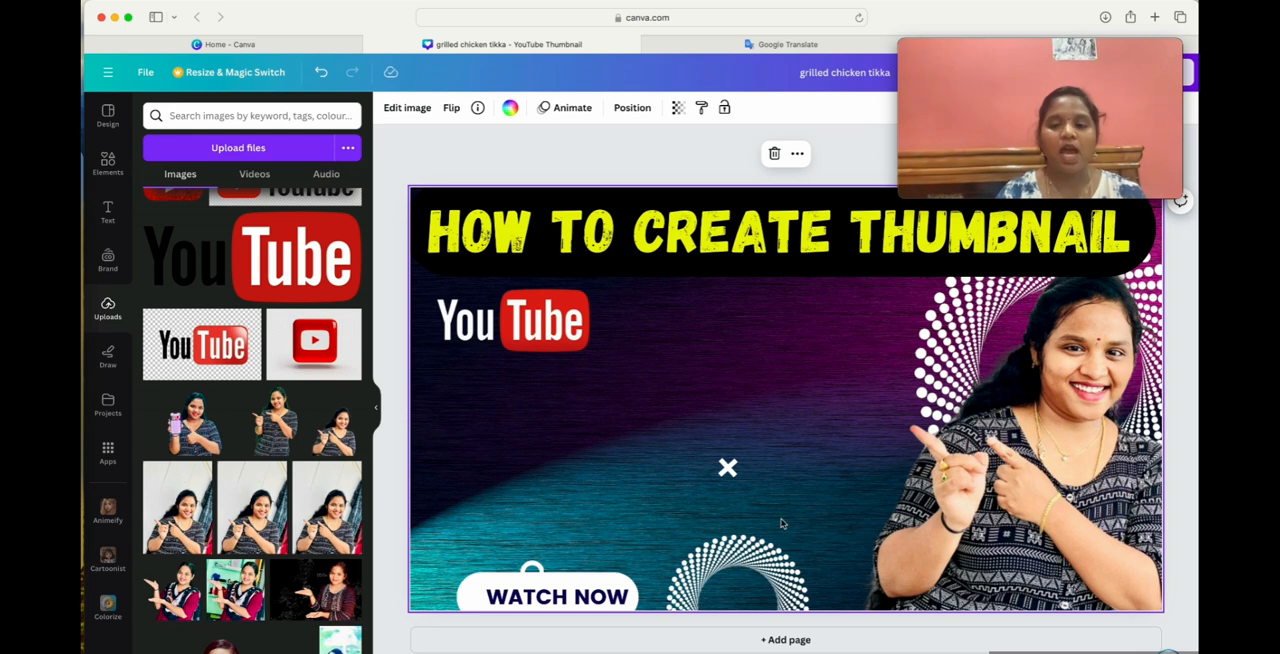
# Open image editing for the woman's cut-out, try the Fresco and Belvedere filters, and reset the filter to None.
pyautogui.click(1051, 417)
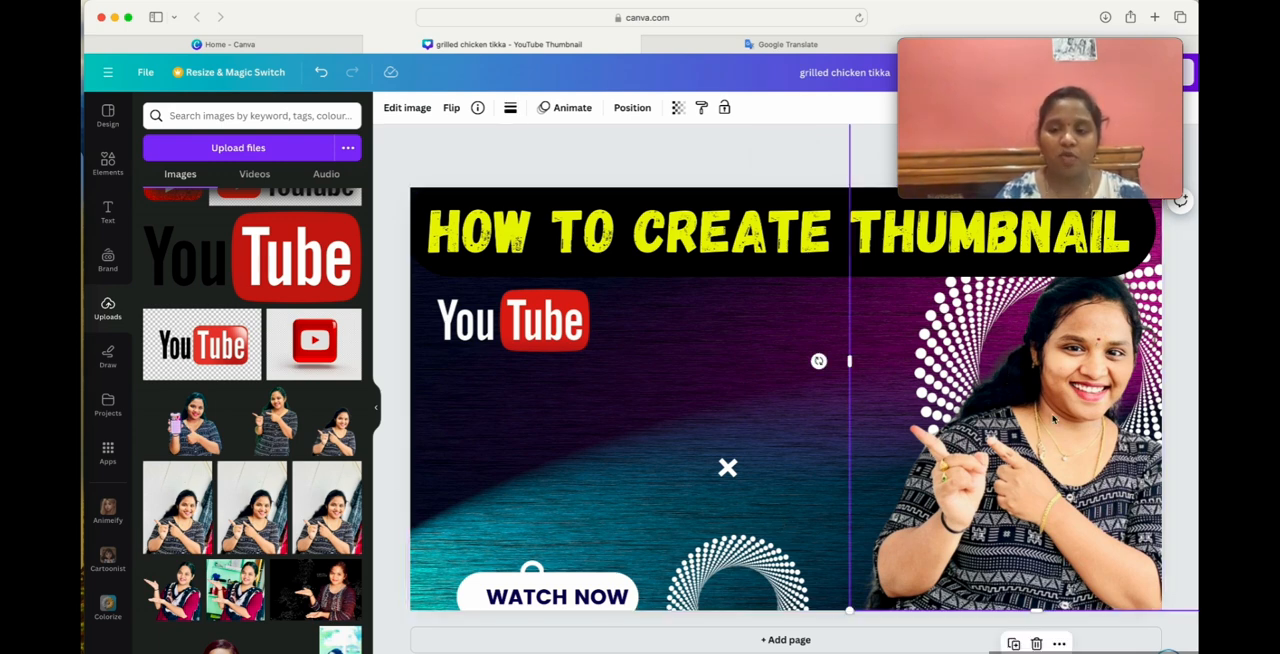
pyautogui.click(410, 116)
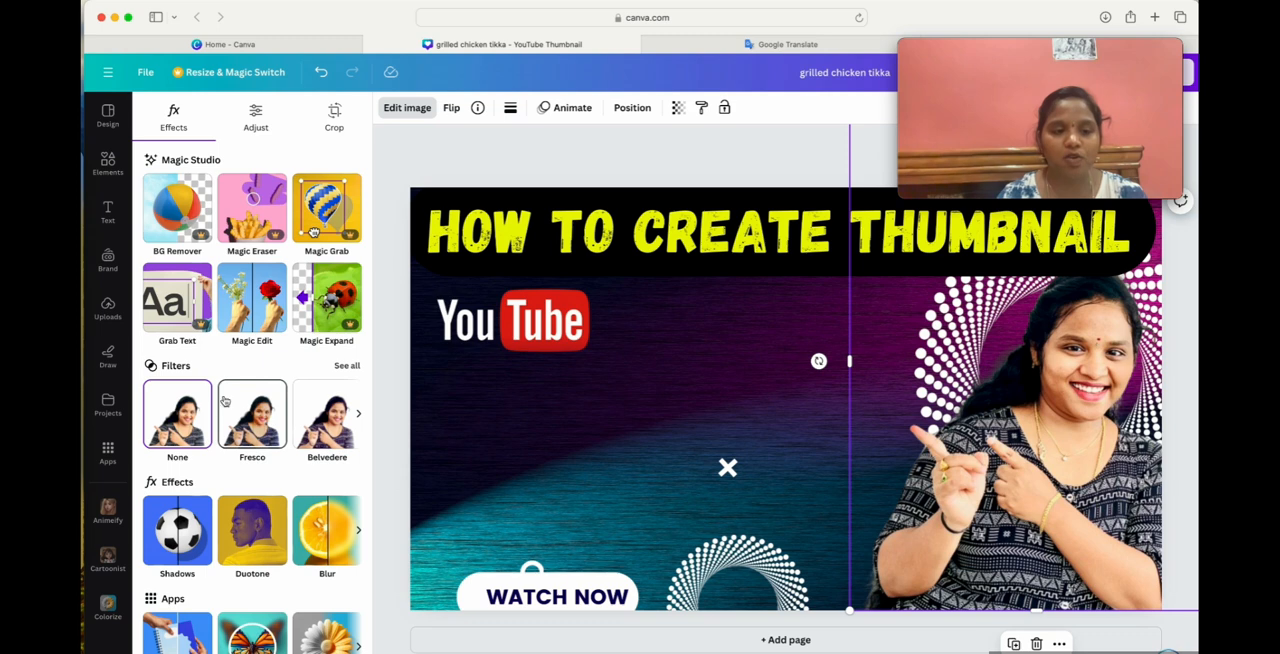
pyautogui.click(254, 431)
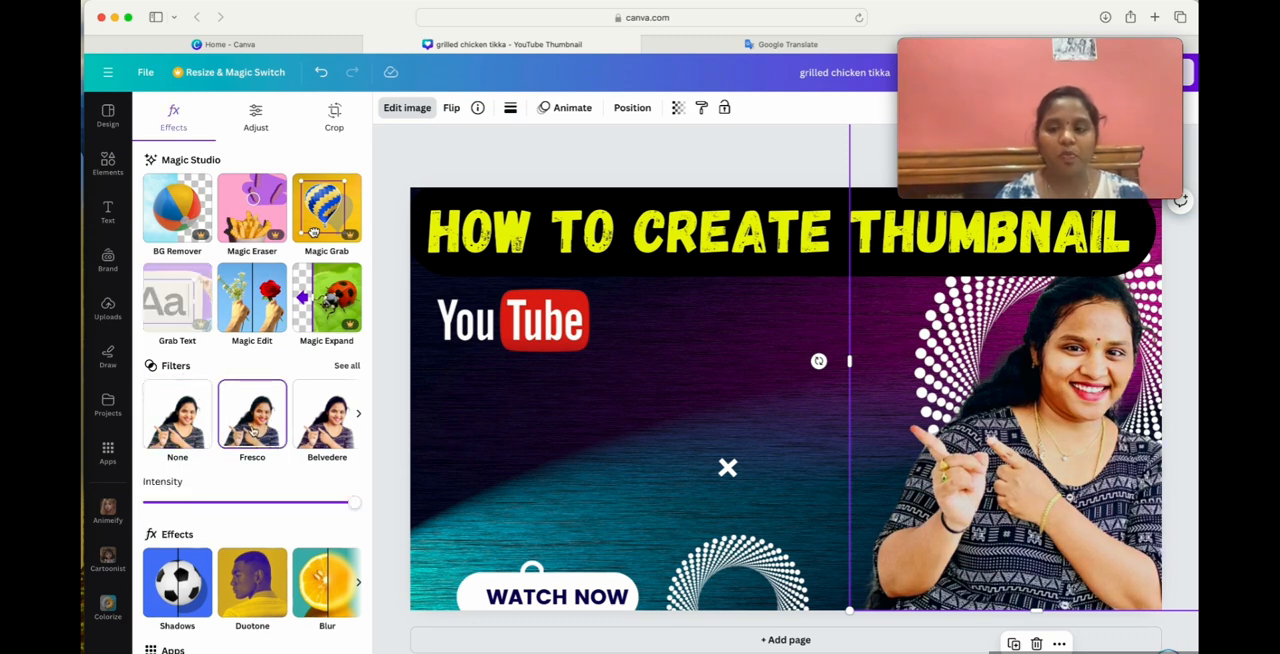
pyautogui.click(330, 432)
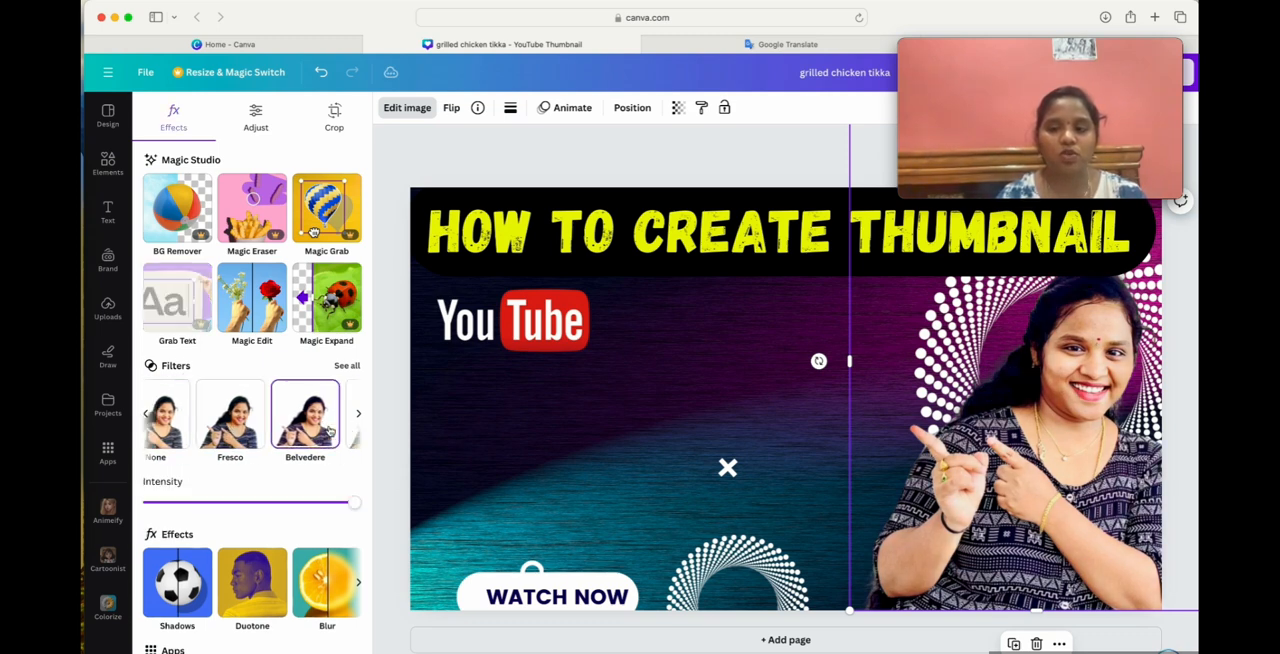
pyautogui.click(146, 412)
pyautogui.click(163, 428)
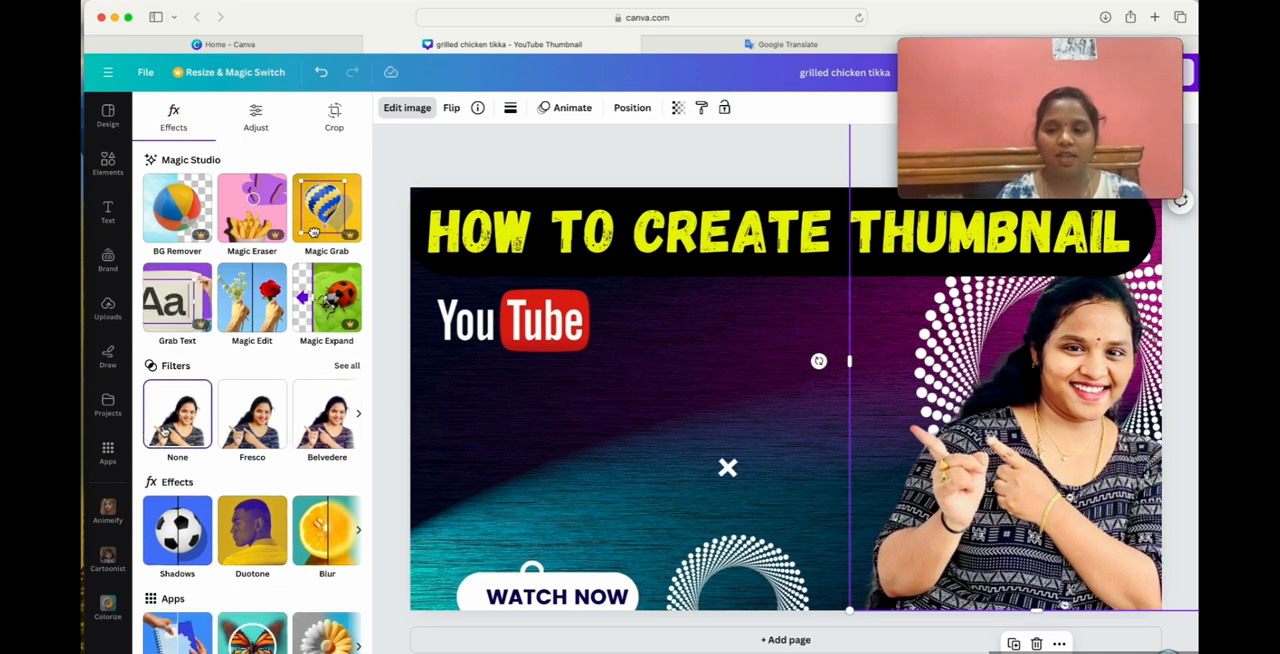
# Try further filters on the woman's cut-out, including Belvedere, Flint, Luna, Aero and Polar, and return to the first filters.
pyautogui.click(291, 436)
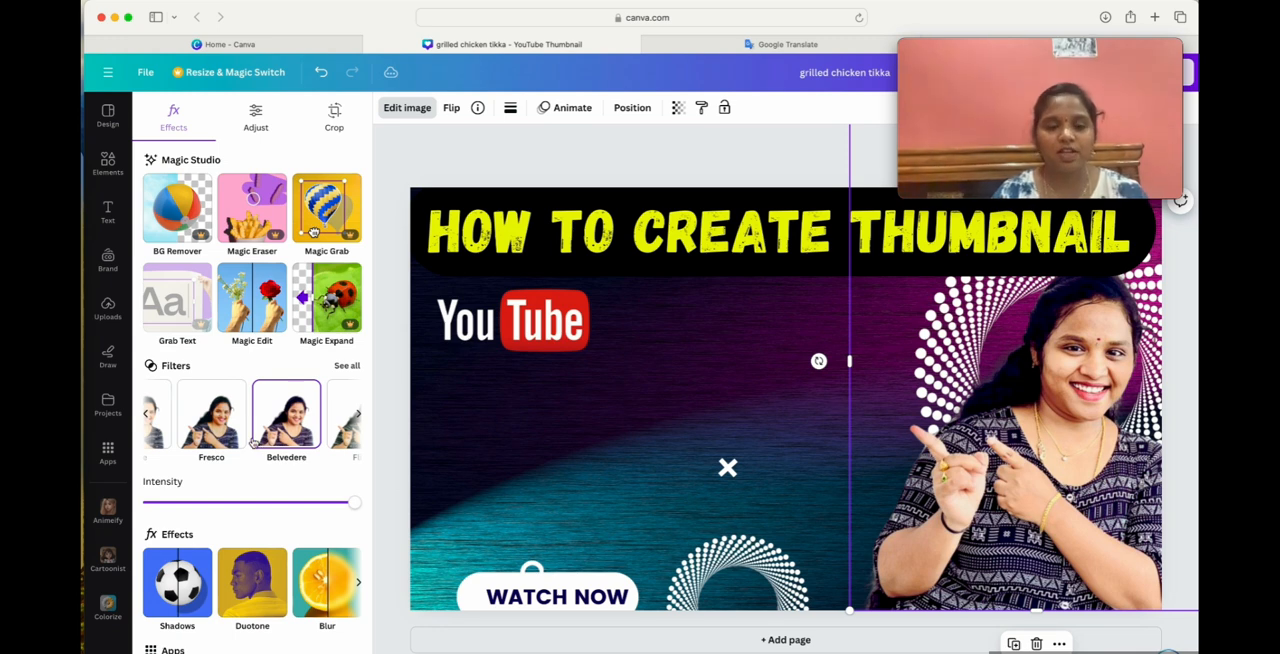
pyautogui.hscroll(3, 258, 443)
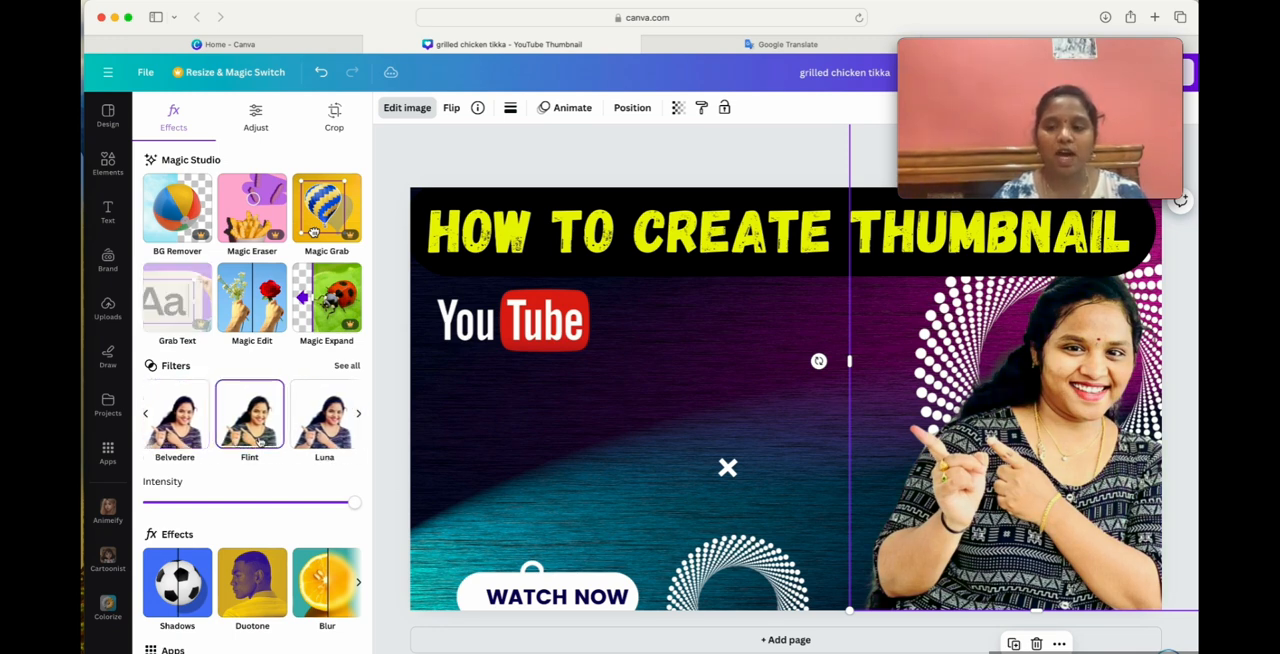
pyautogui.hscroll(1, 270, 438)
pyautogui.click(287, 430)
pyautogui.hscroll(2, 287, 430)
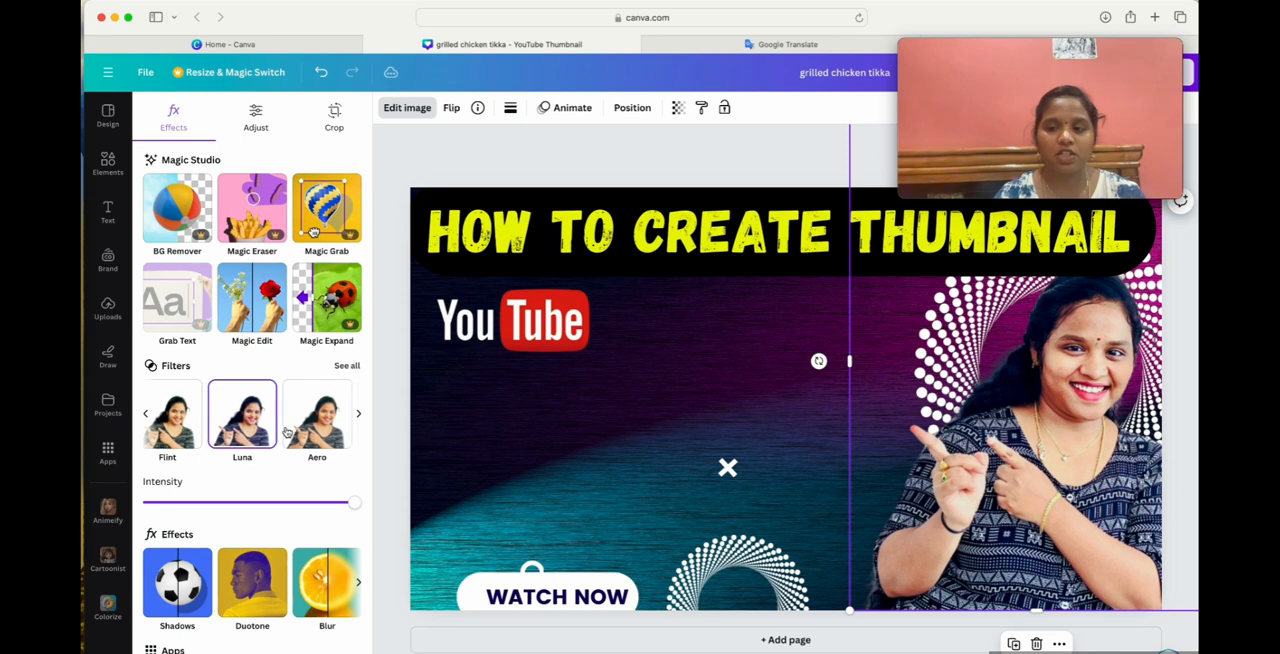
pyautogui.click(285, 428)
pyautogui.hscroll(1, 285, 428)
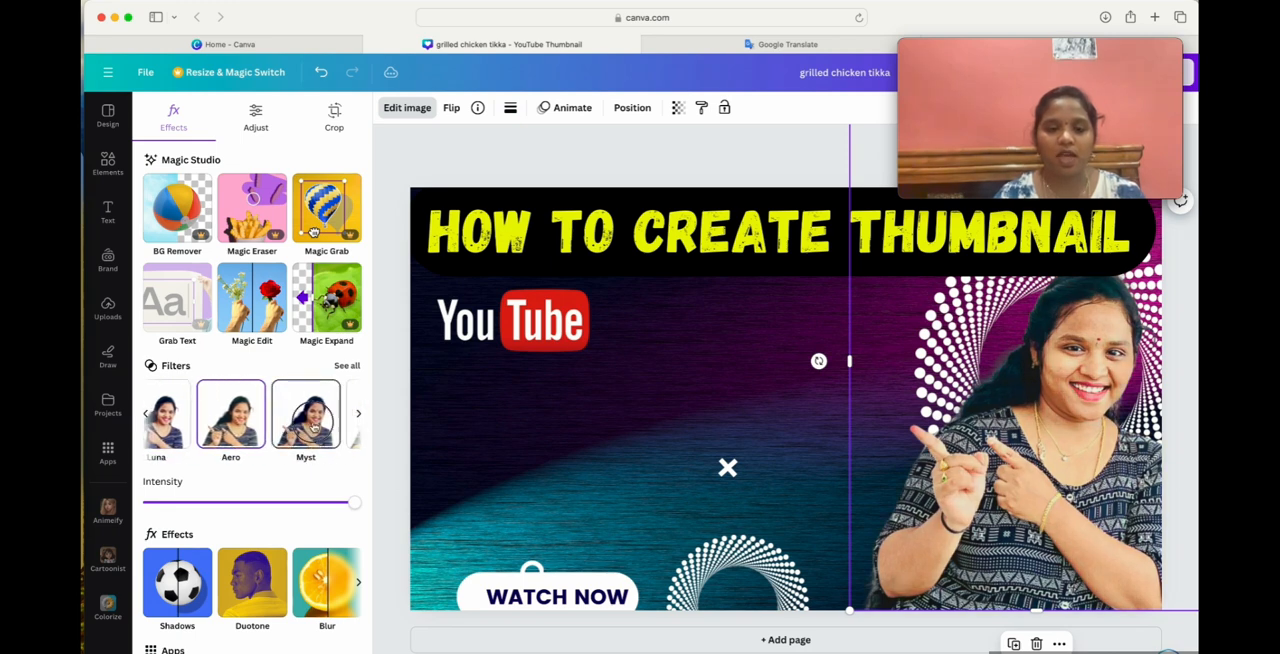
pyautogui.hscroll(4, 280, 428)
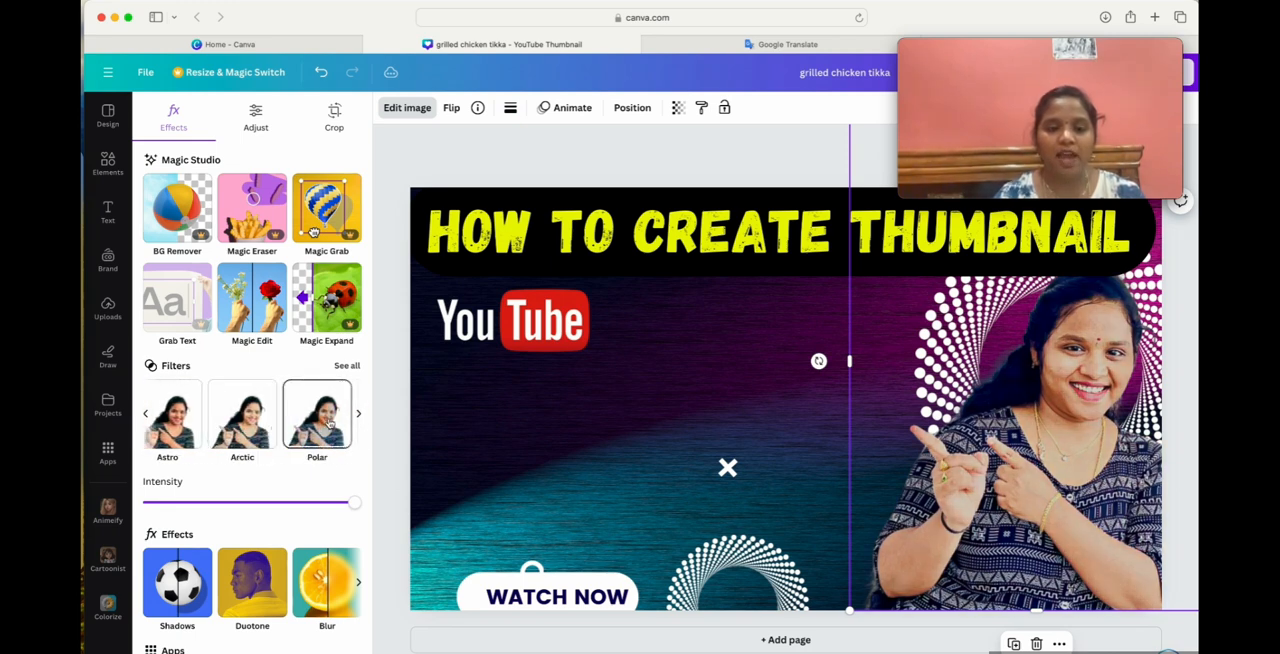
pyautogui.hscroll(4, 320, 425)
pyautogui.hscroll(-10, 330, 424)
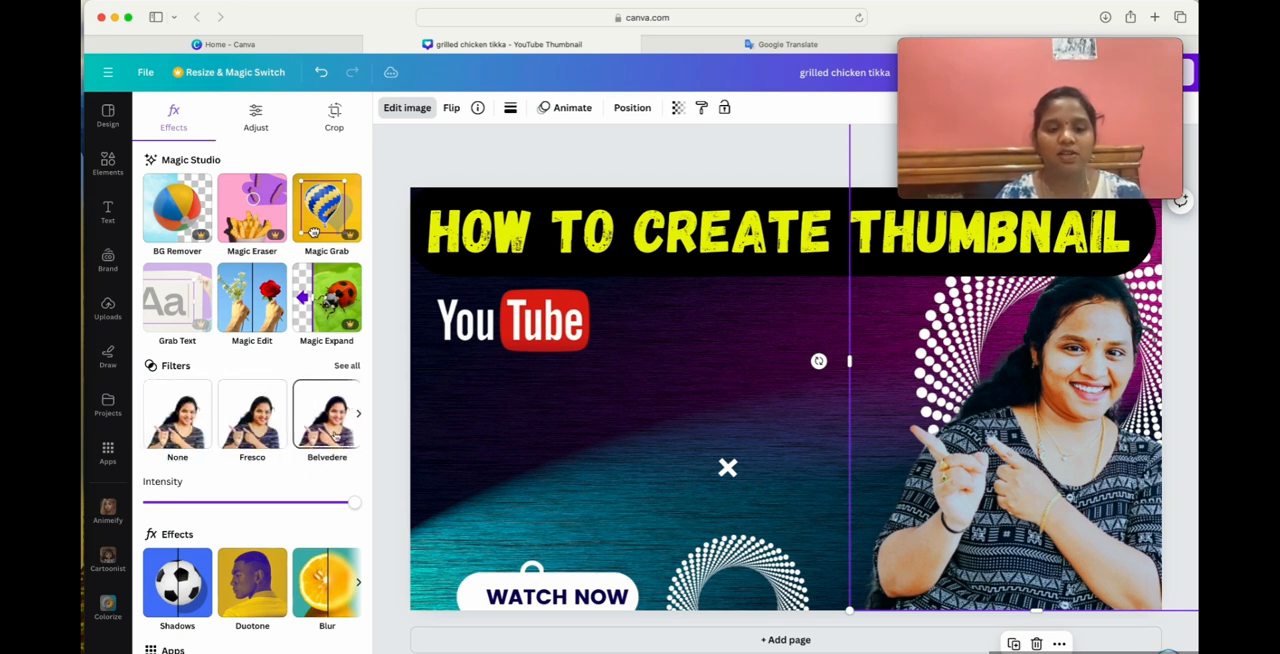
# Apply the Belvedere filter to the woman's cut-out.
pyautogui.click(336, 432)
pyautogui.hscroll(1, 302, 429)
pyautogui.hscroll(-2, 302, 429)
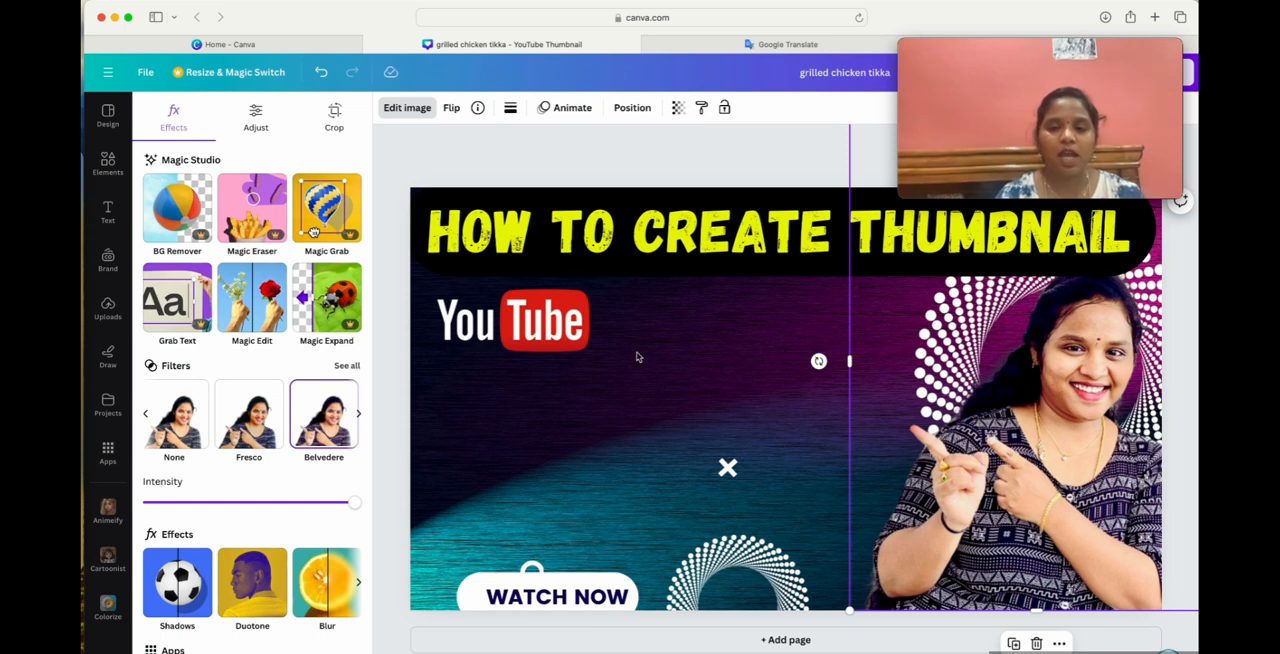
# Try the Fresco, Flint, Luna and Myst filters on the background image and set its filter back to None.
pyautogui.click(440, 469)
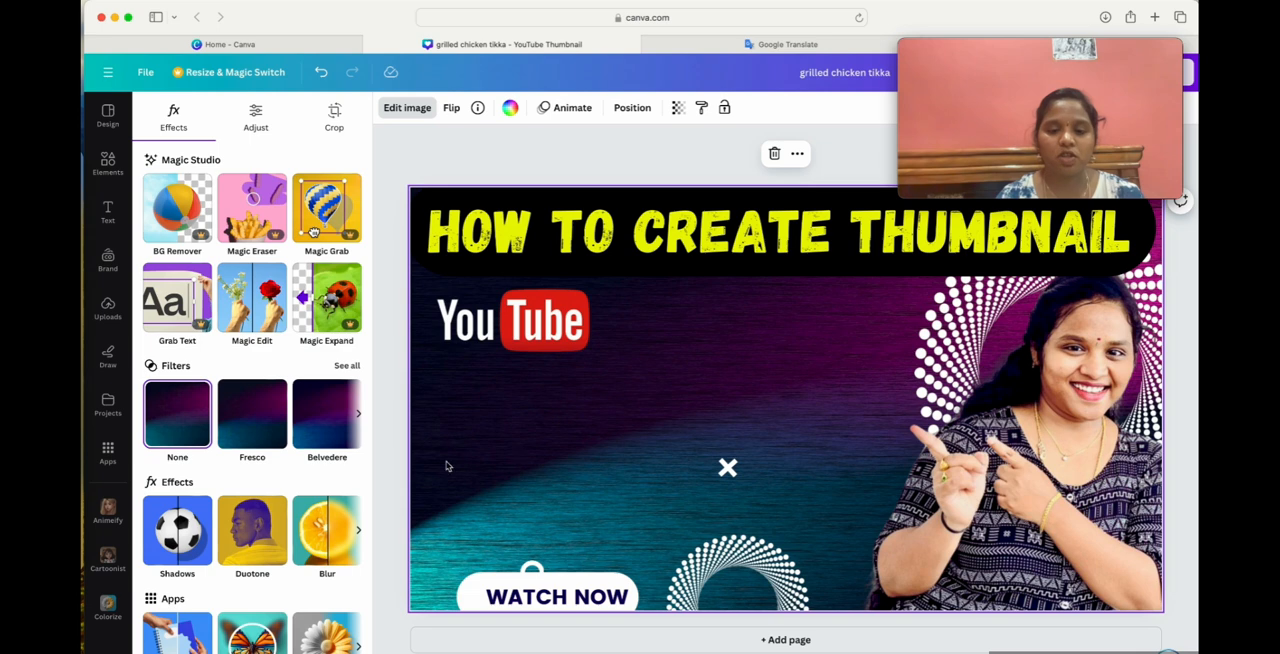
pyautogui.click(258, 432)
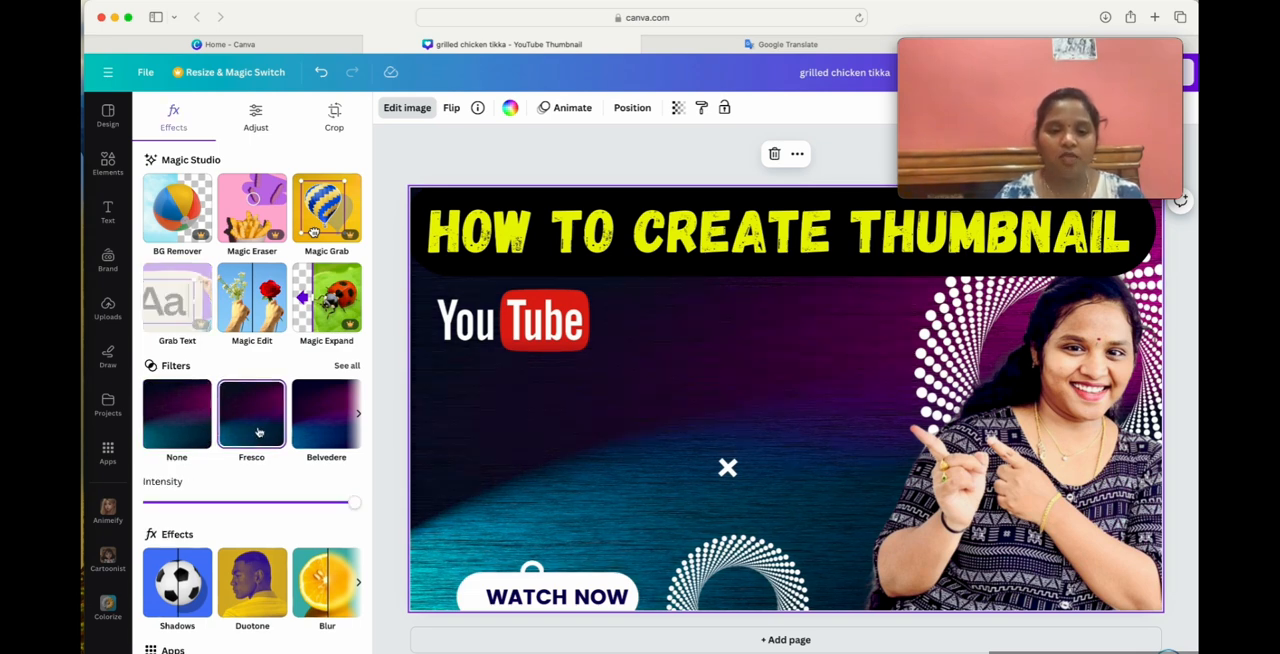
pyautogui.hscroll(2, 285, 420)
pyautogui.click(291, 424)
pyautogui.hscroll(2, 295, 424)
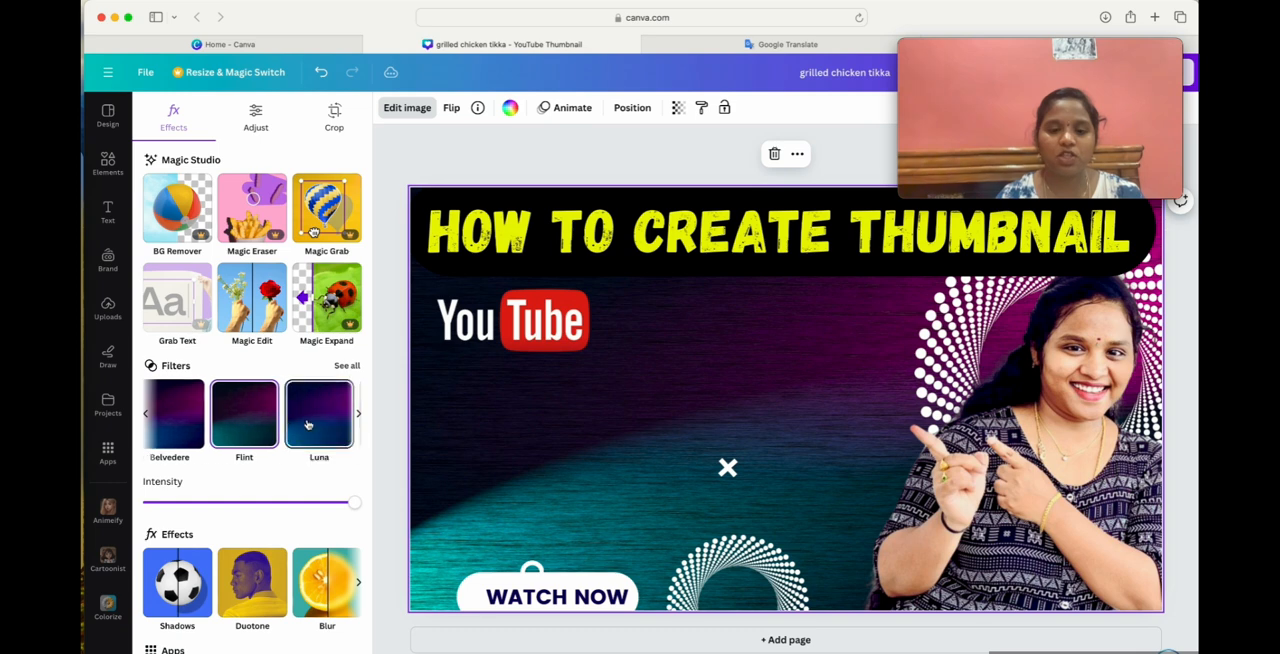
pyautogui.click(306, 425)
pyautogui.hscroll(2, 300, 420)
pyautogui.click(279, 420)
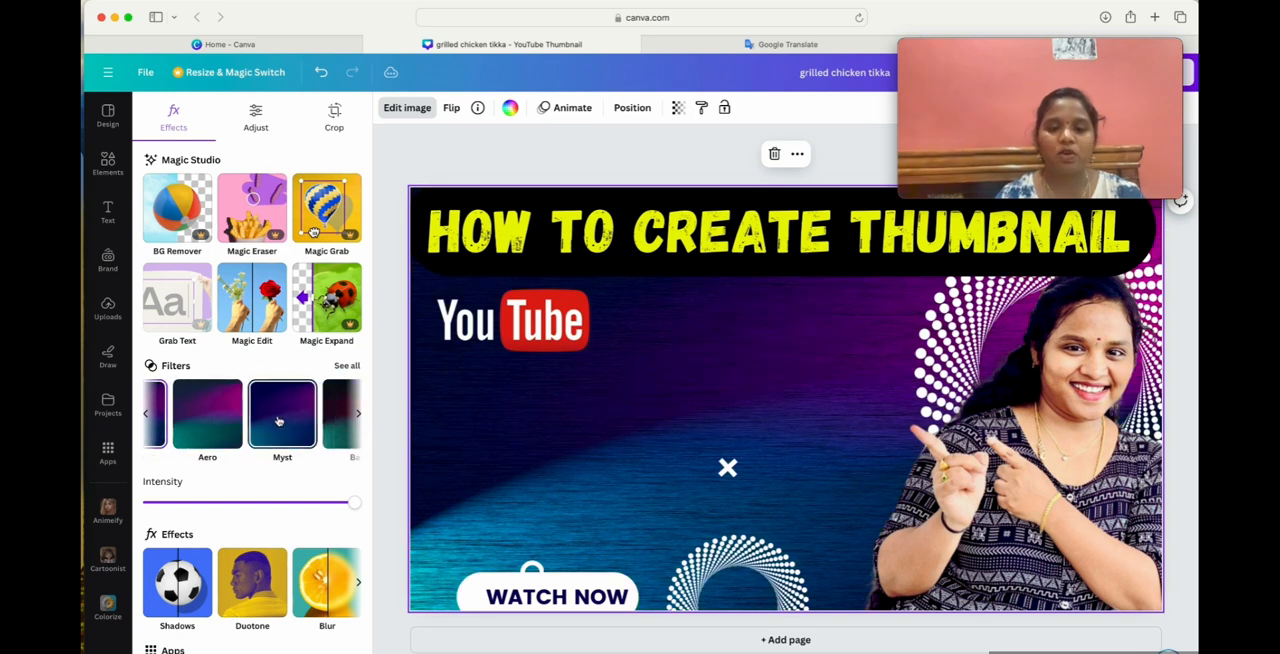
pyautogui.hscroll(-6, 279, 420)
pyautogui.click(189, 418)
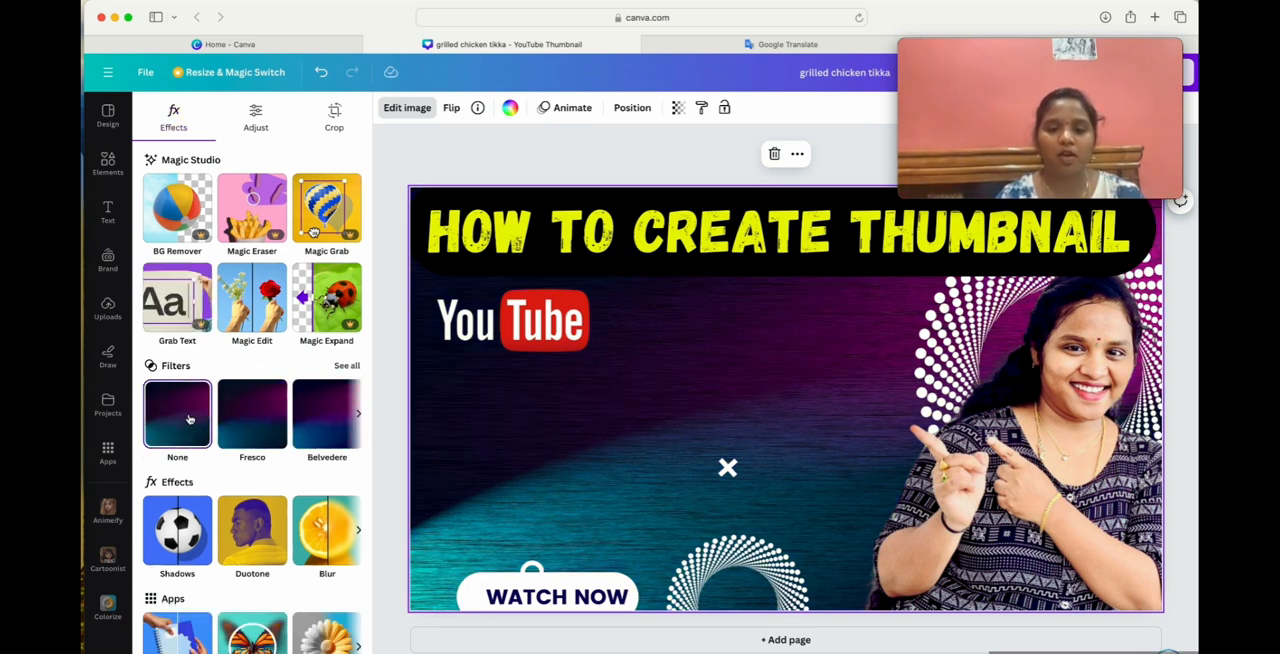
pyautogui.click(242, 414)
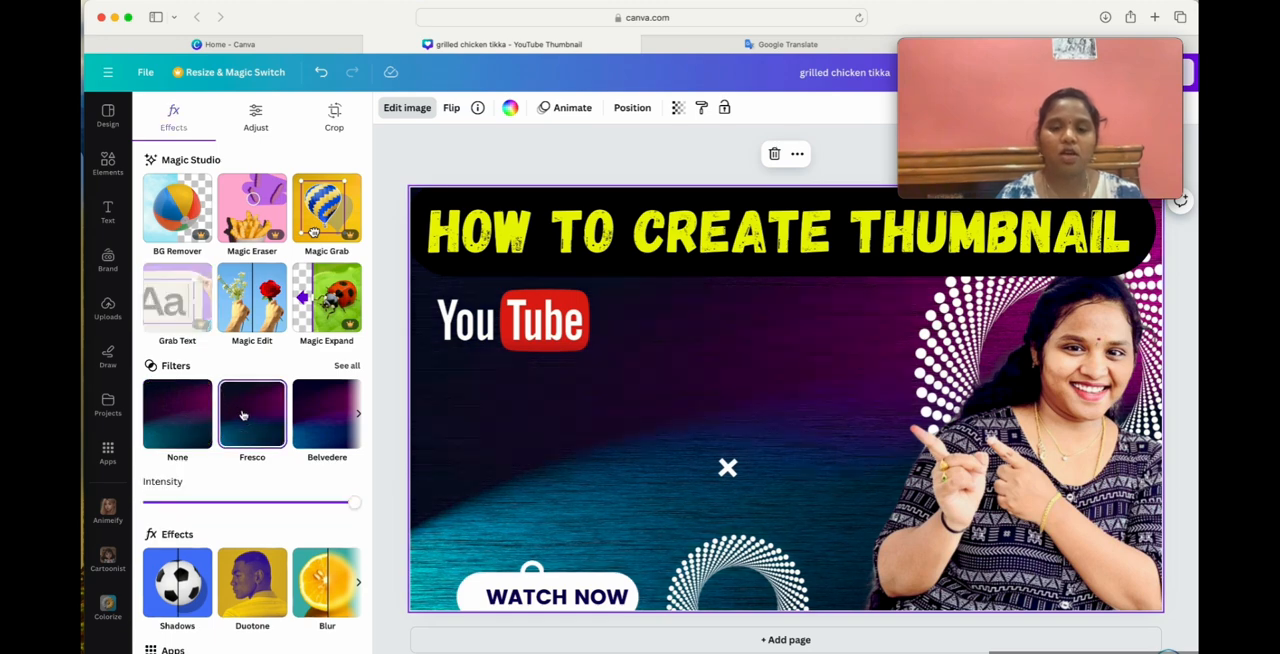
pyautogui.click(178, 422)
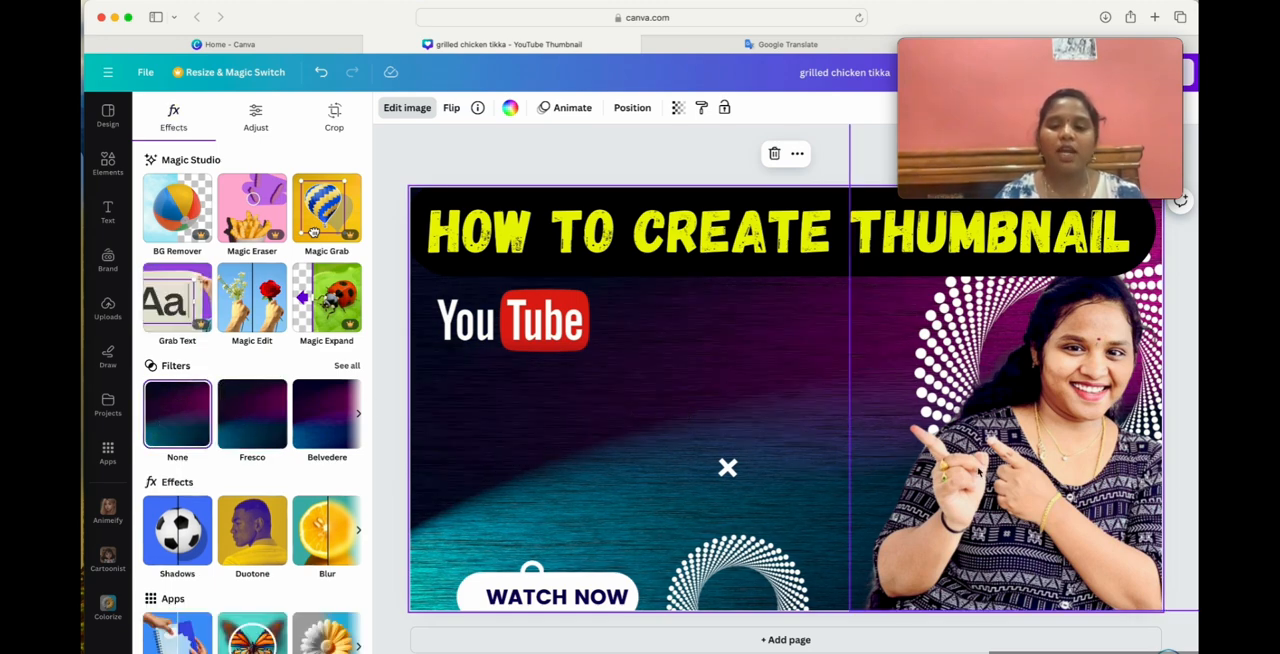
# Delete the small dotted circle at the thumbnail's bottom edge.
pyautogui.click(754, 570)
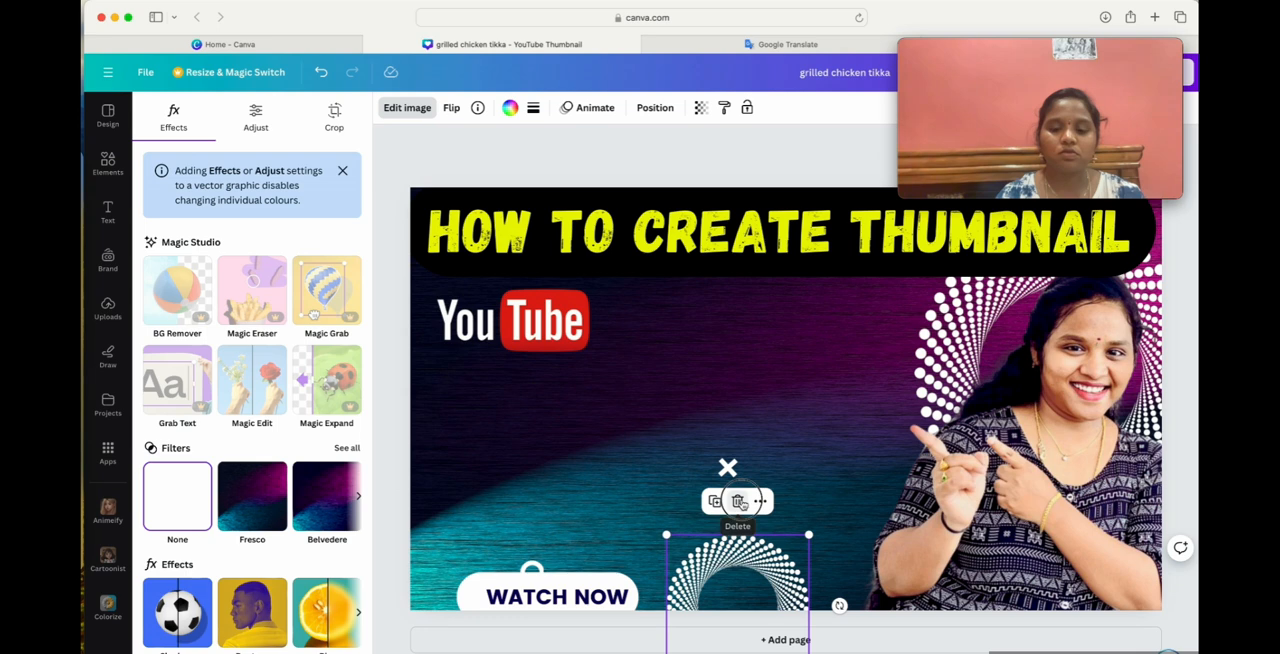
pyautogui.click(740, 502)
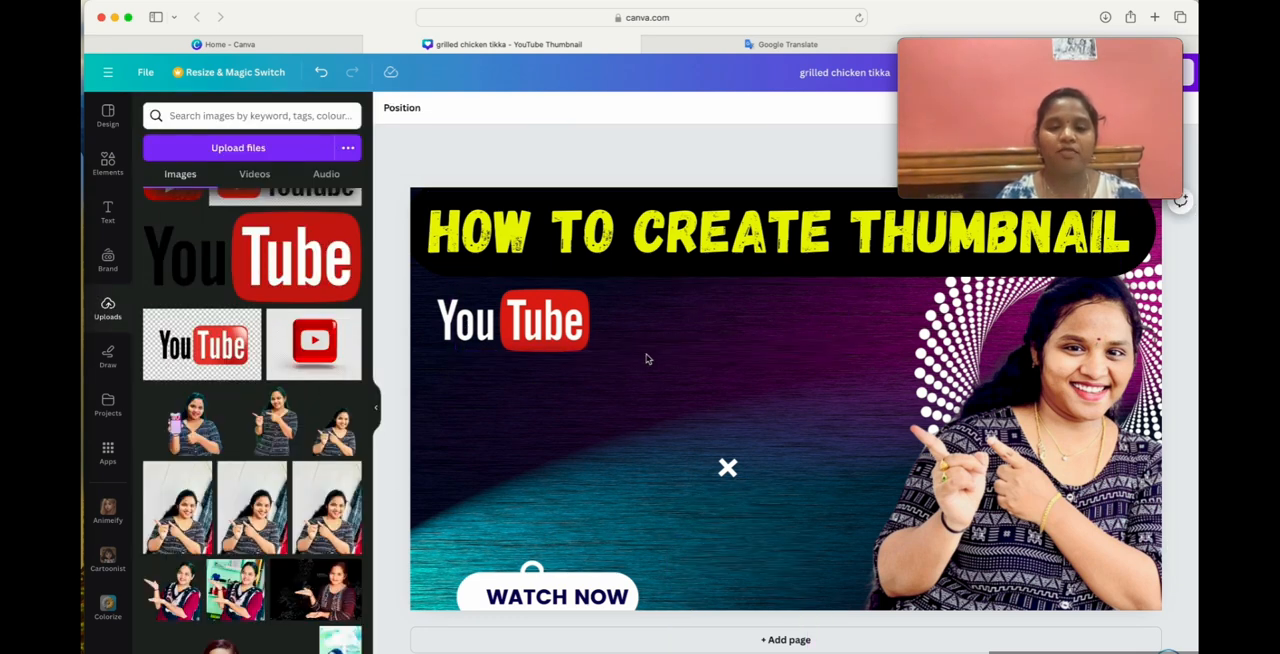
# Add a subheading to the thumbnail with the text "Using Canvas".
pyautogui.click(110, 215)
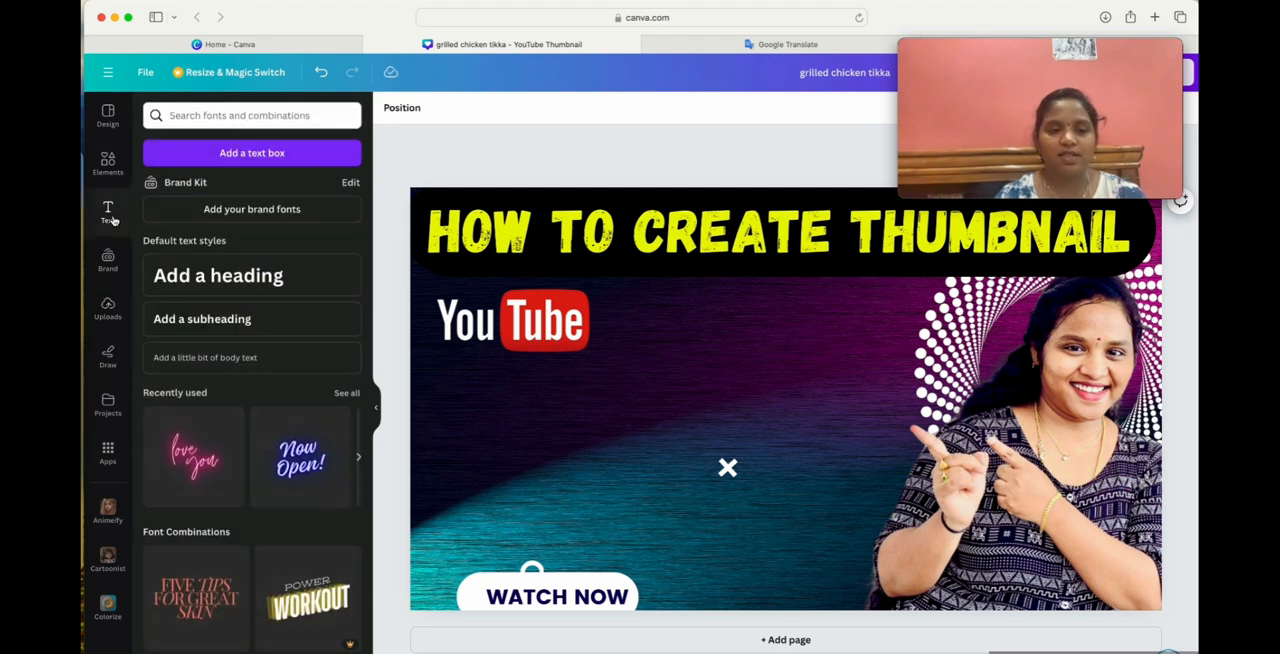
pyautogui.click(231, 319)
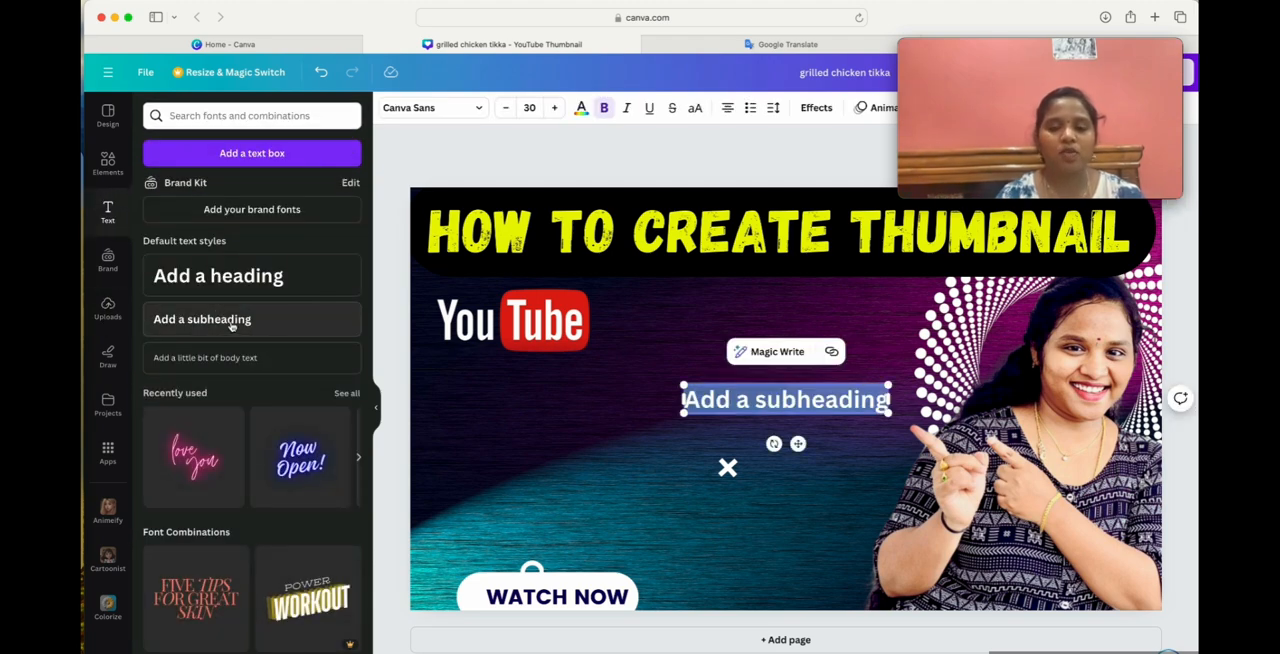
pyautogui.tripleClick(806, 402)
pyautogui.write('Using c')
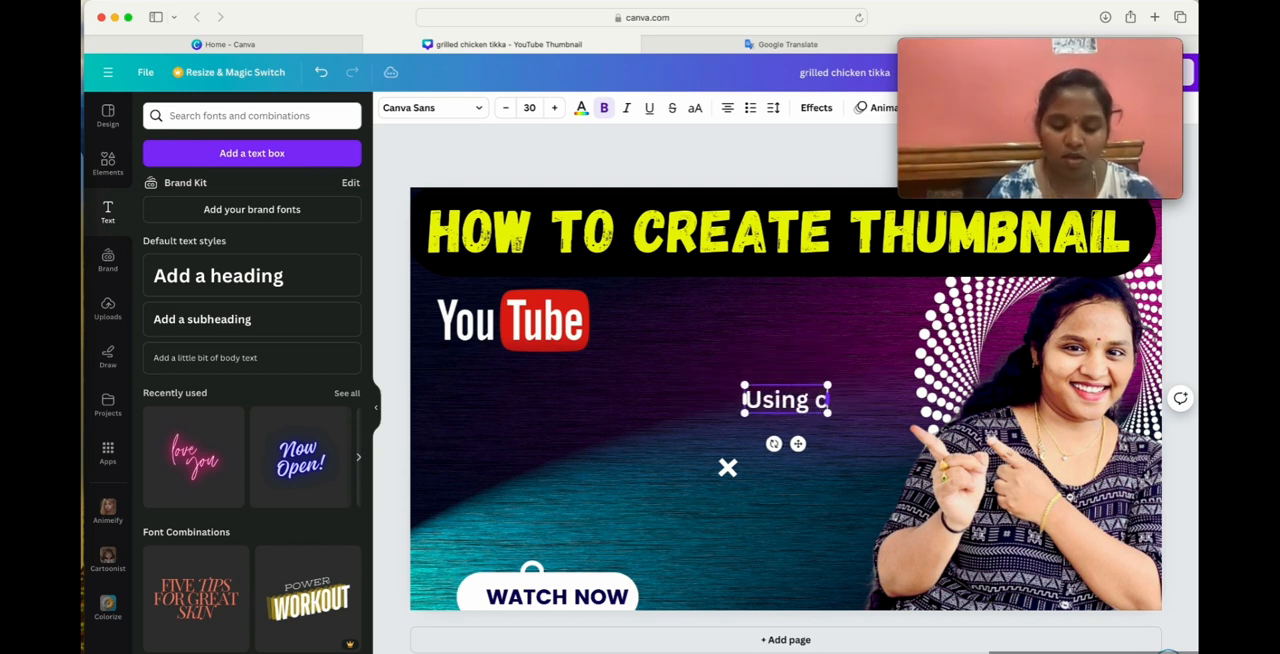
pyautogui.press('BackSpace')
pyautogui.write('Ca')
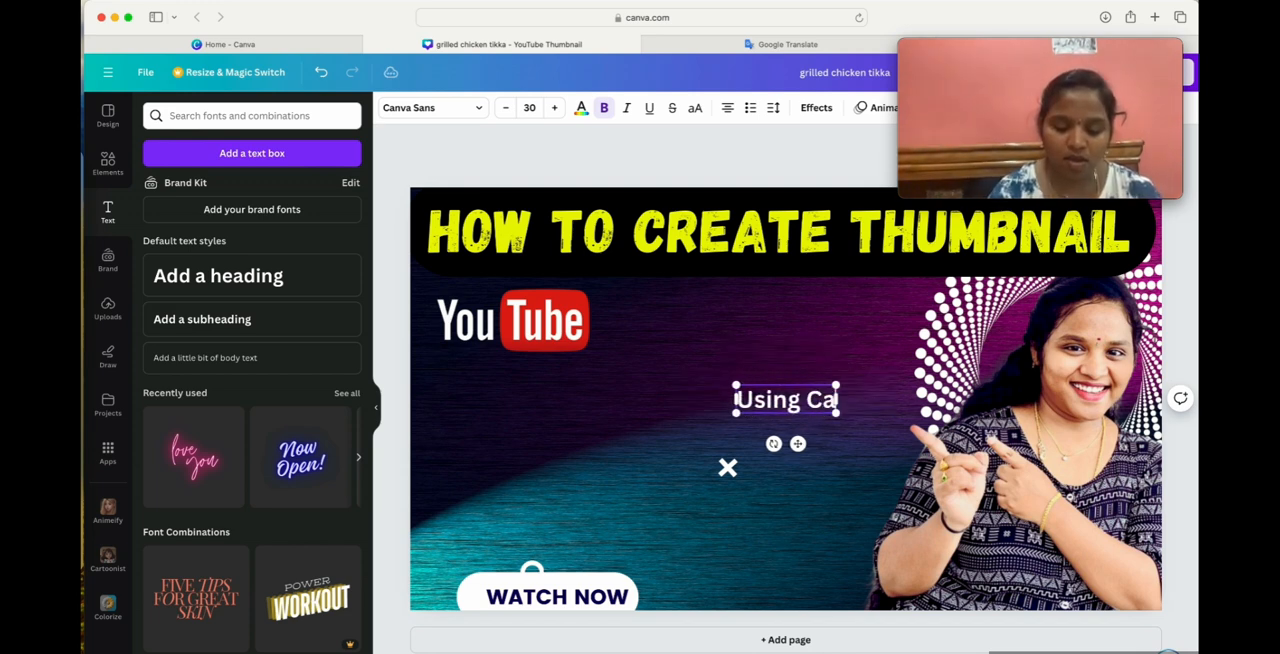
pyautogui.write('nvas')
pyautogui.click(680, 349)
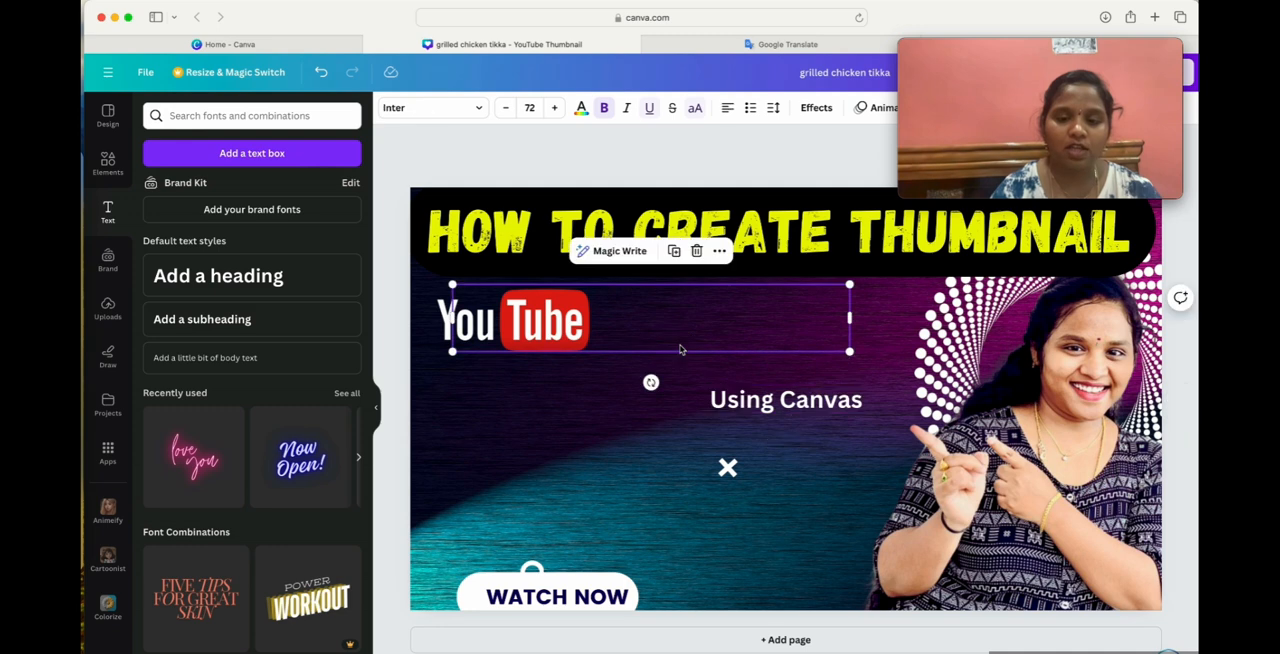
# Move the "Using Canvas" text left to below the YouTube logo and set its font size to 70.
pyautogui.moveTo(775, 398); pyautogui.dragTo(659, 405)
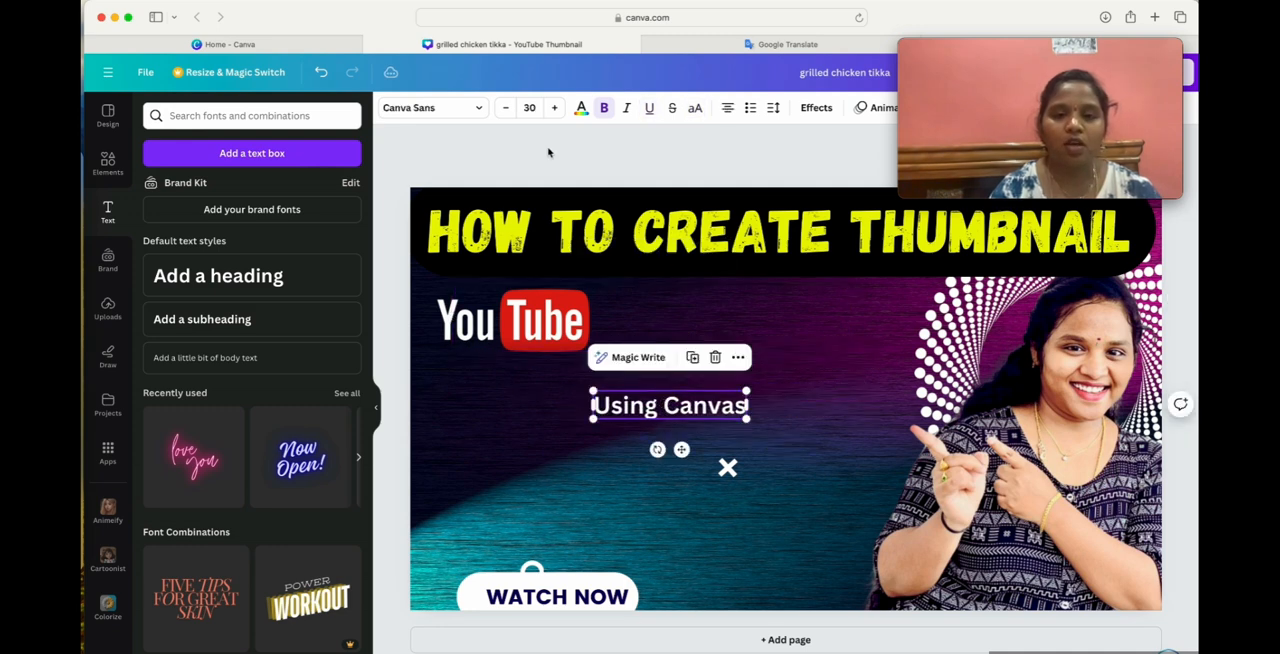
pyautogui.click(531, 108)
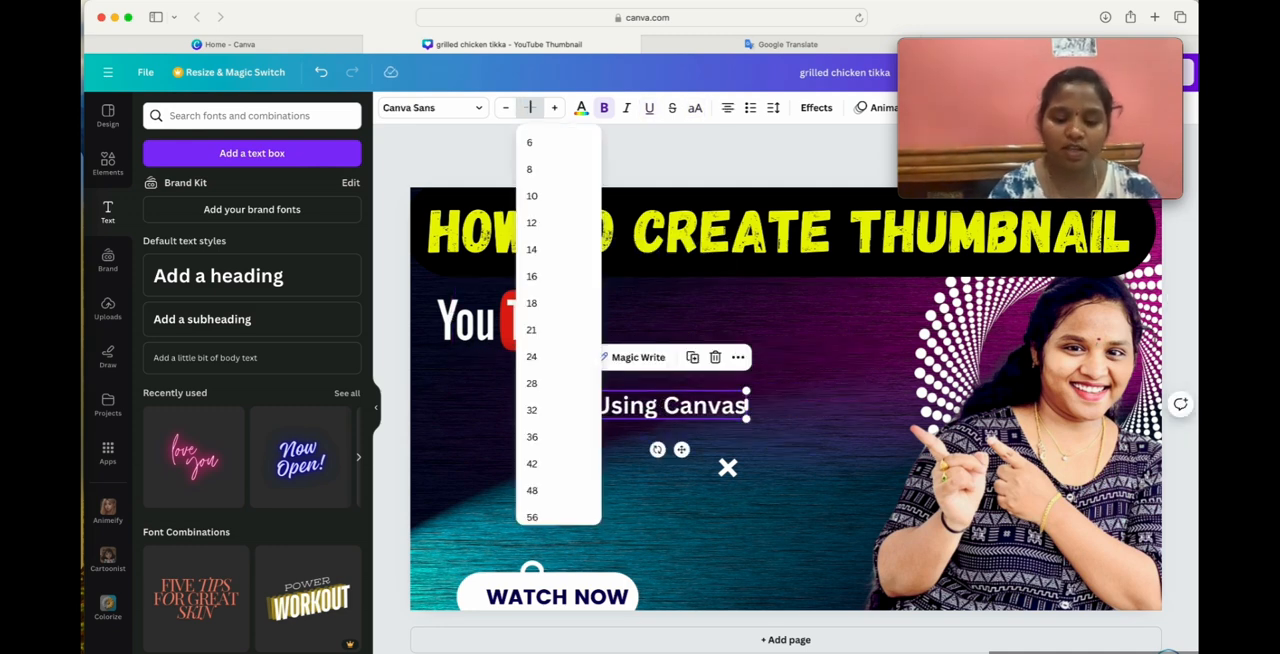
pyautogui.press('Return')
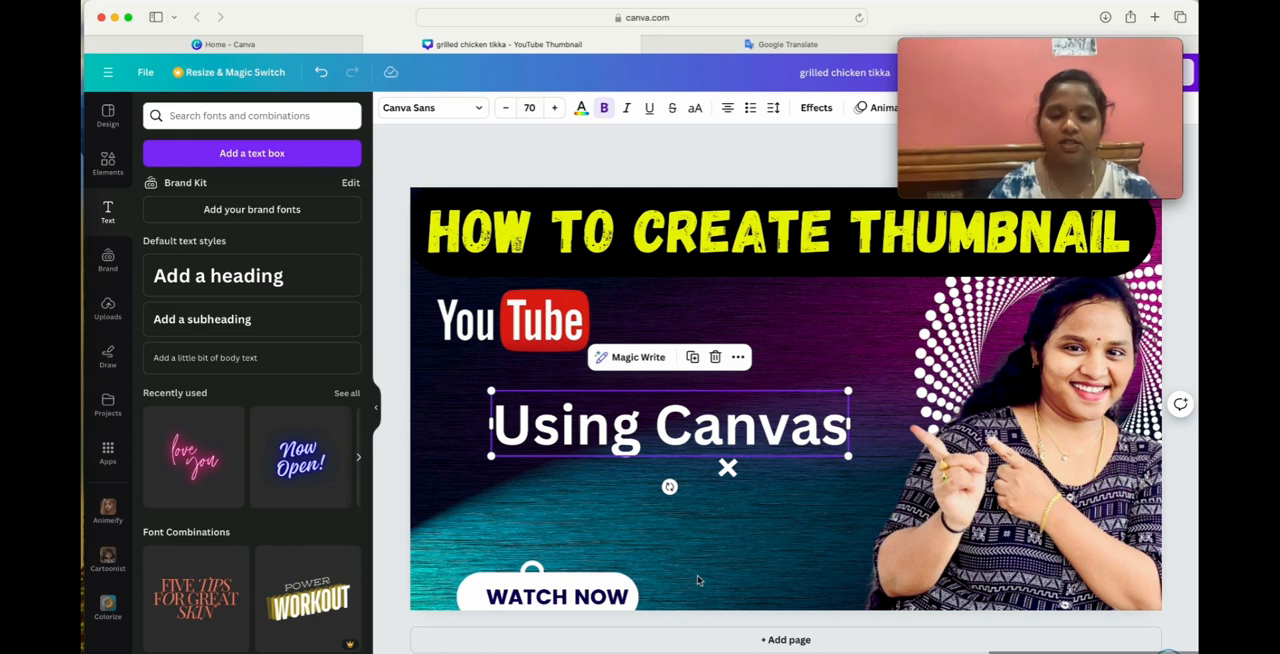
# Delete the small white X graphic just below the "Using Canvas" text.
pyautogui.click(768, 546)
pyautogui.moveTo(727, 468); pyautogui.dragTo(764, 526)
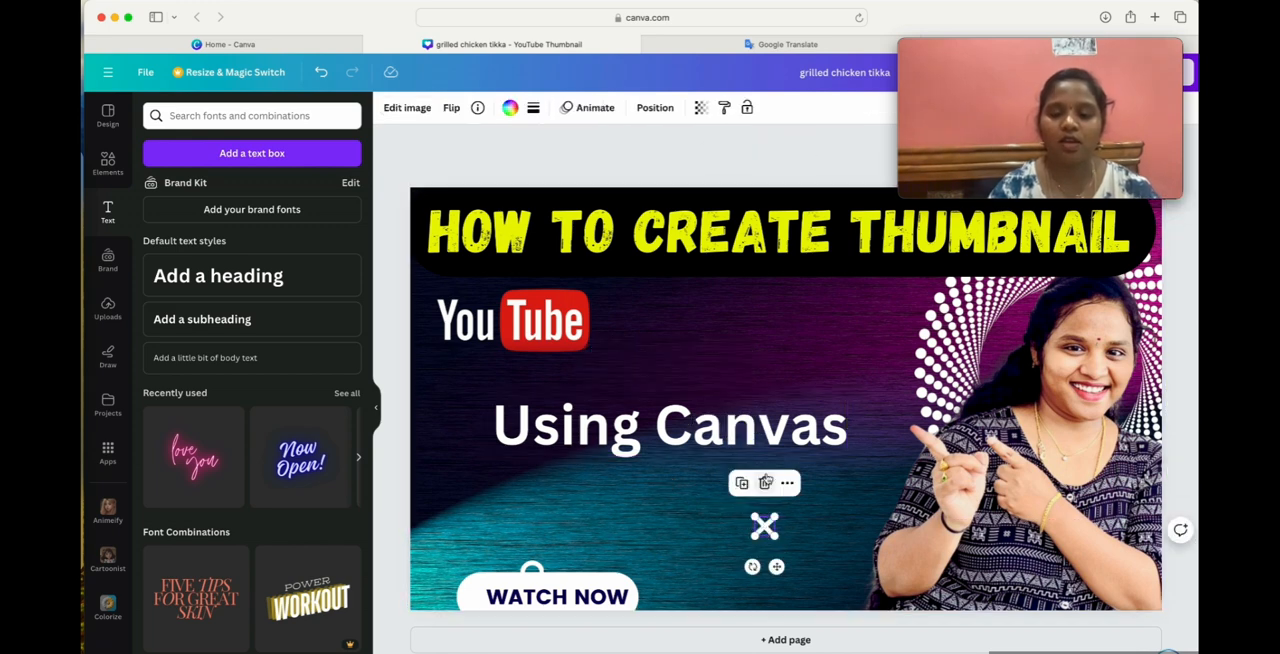
pyautogui.click(767, 484)
# Nudge the subheading slightly upward and correct its wording to "Using Canva".
pyautogui.moveTo(776, 434)
pyautogui.mouseDown()
pyautogui.moveTo(799, 425)
pyautogui.moveTo(778, 424)
pyautogui.mouseUp()
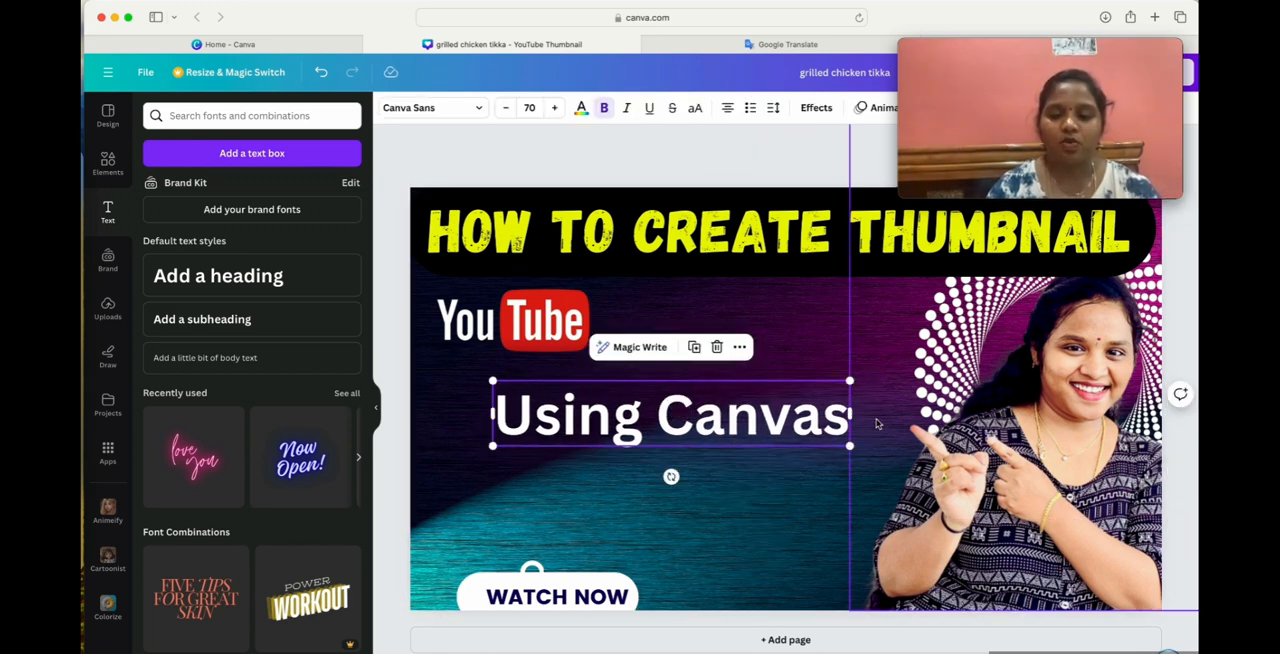
pyautogui.click(843, 412)
pyautogui.press('BackSpace')
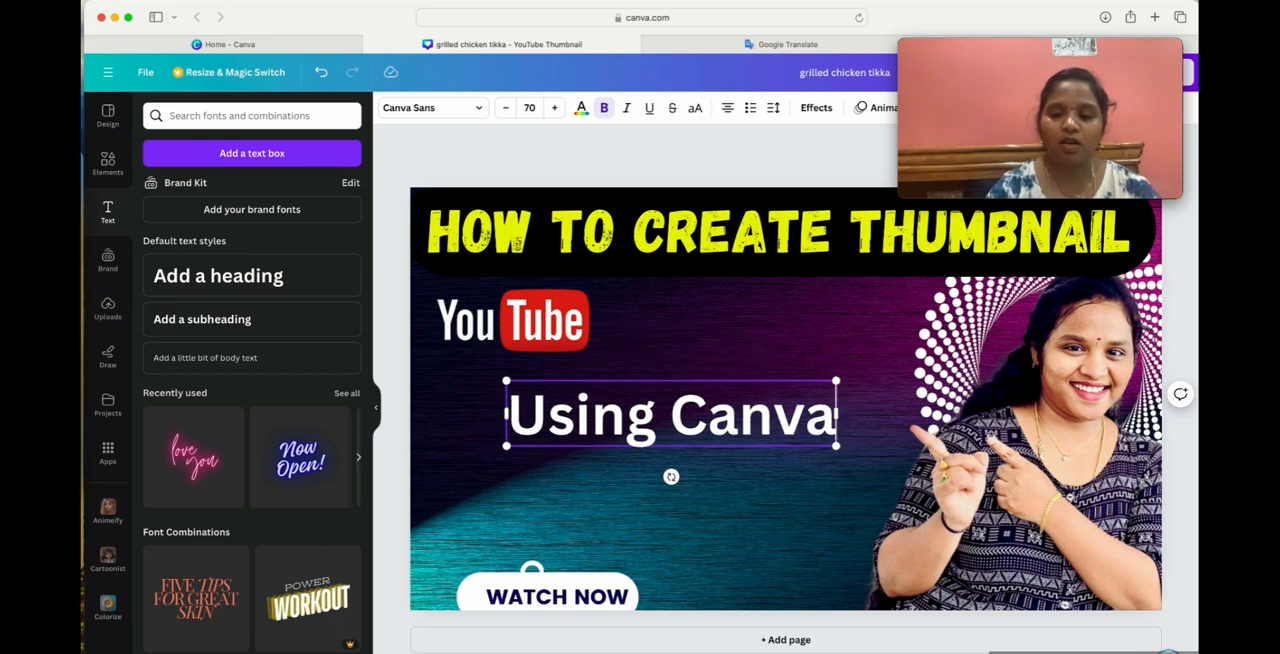
# Move the YouTube logo to the thumbnail's lower edge between "WATCH NOW" and the presenter, and place the "Using Canva" text below the yellow heading.
pyautogui.click(780, 523)
pyautogui.moveTo(670, 424); pyautogui.dragTo(621, 441)
pyautogui.moveTo(436, 314); pyautogui.dragTo(880, 322)
pyautogui.moveTo(708, 409); pyautogui.dragTo(691, 353)
pyautogui.moveTo(960, 342); pyautogui.dragTo(778, 577)
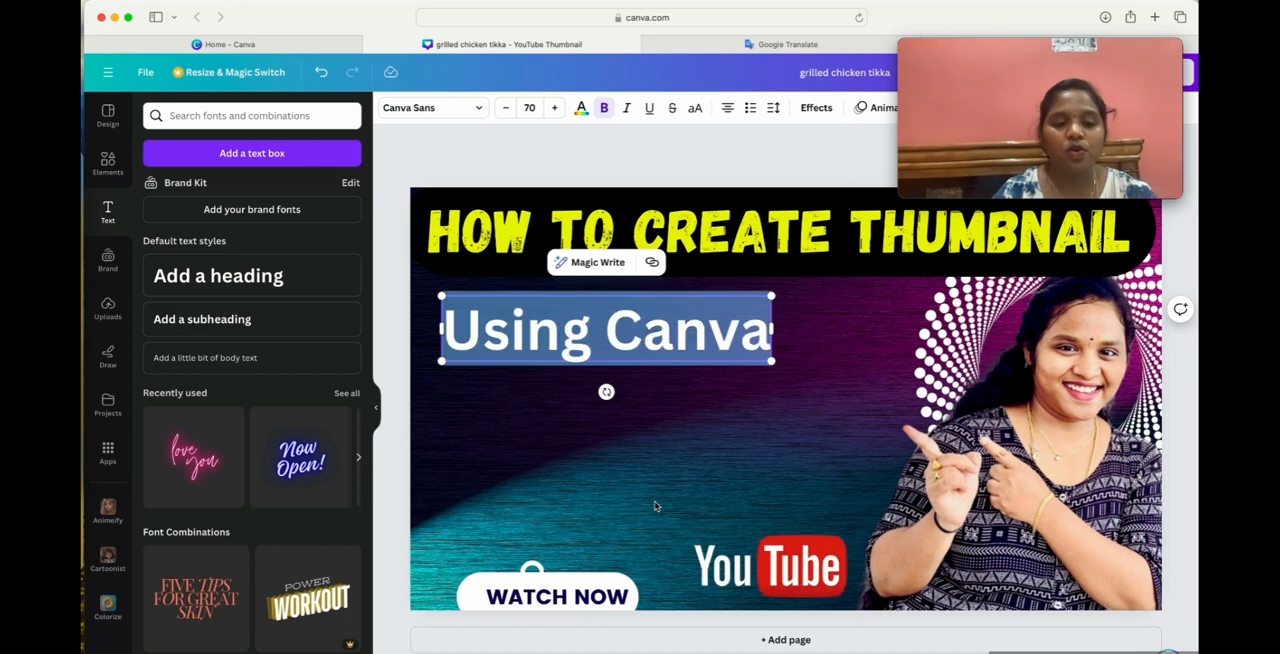
pyautogui.click(628, 477)
pyautogui.moveTo(600, 360); pyautogui.dragTo(617, 393)
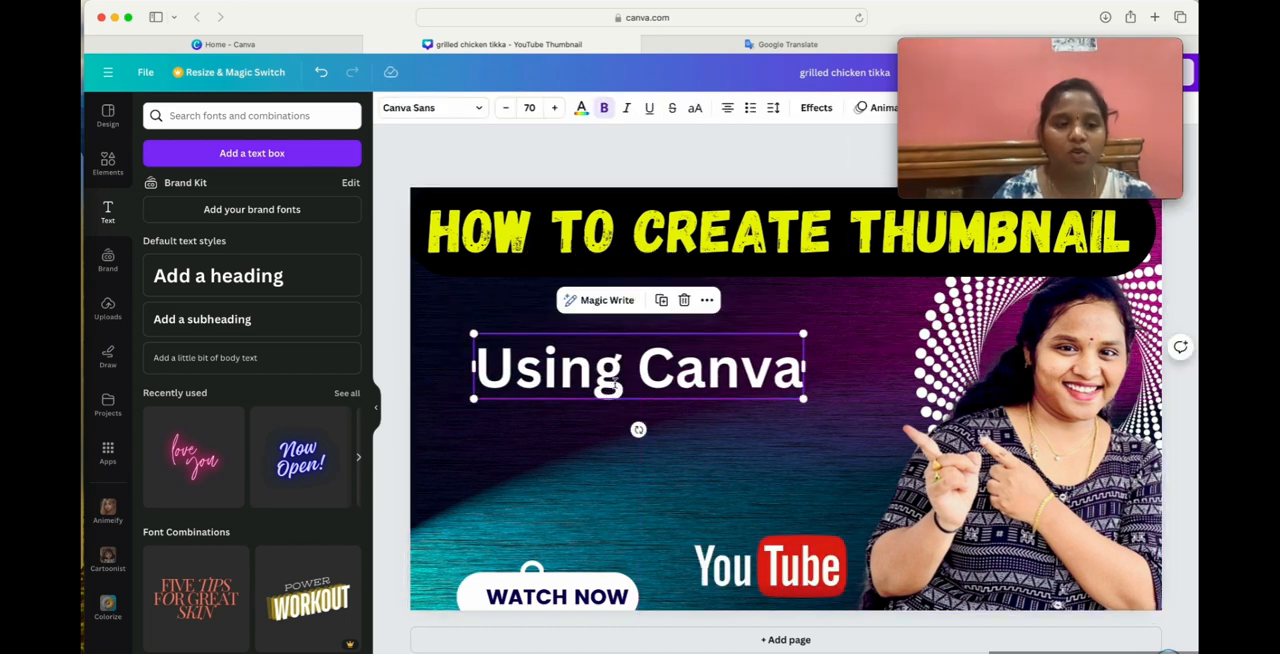
# Open the library of design elements.
pyautogui.click(110, 166)
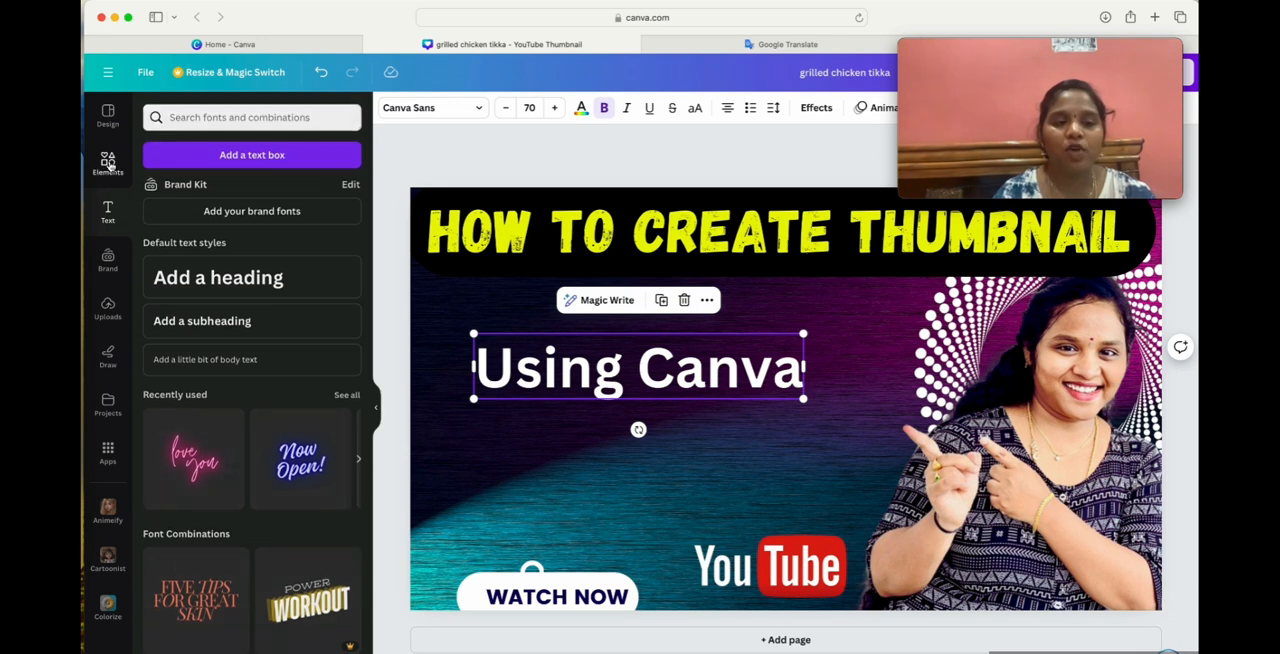
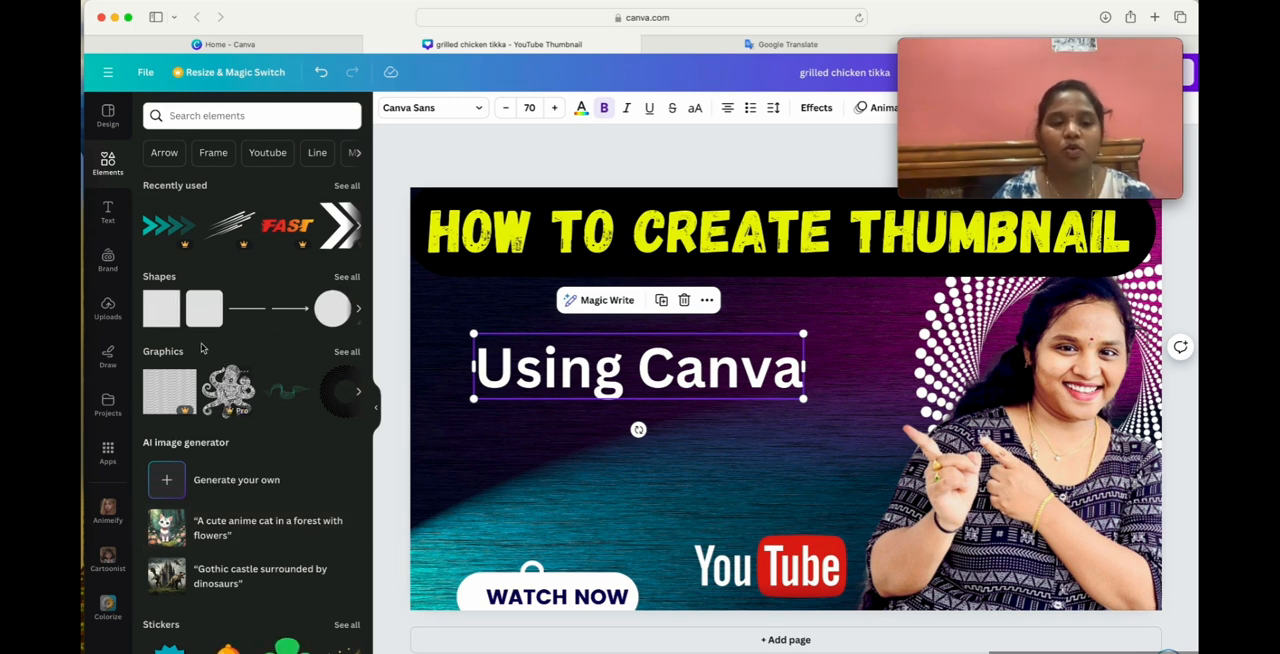
# Add a square shape and stretch it into a wide bar that frames the "Using Canva" text.
pyautogui.click(157, 323)
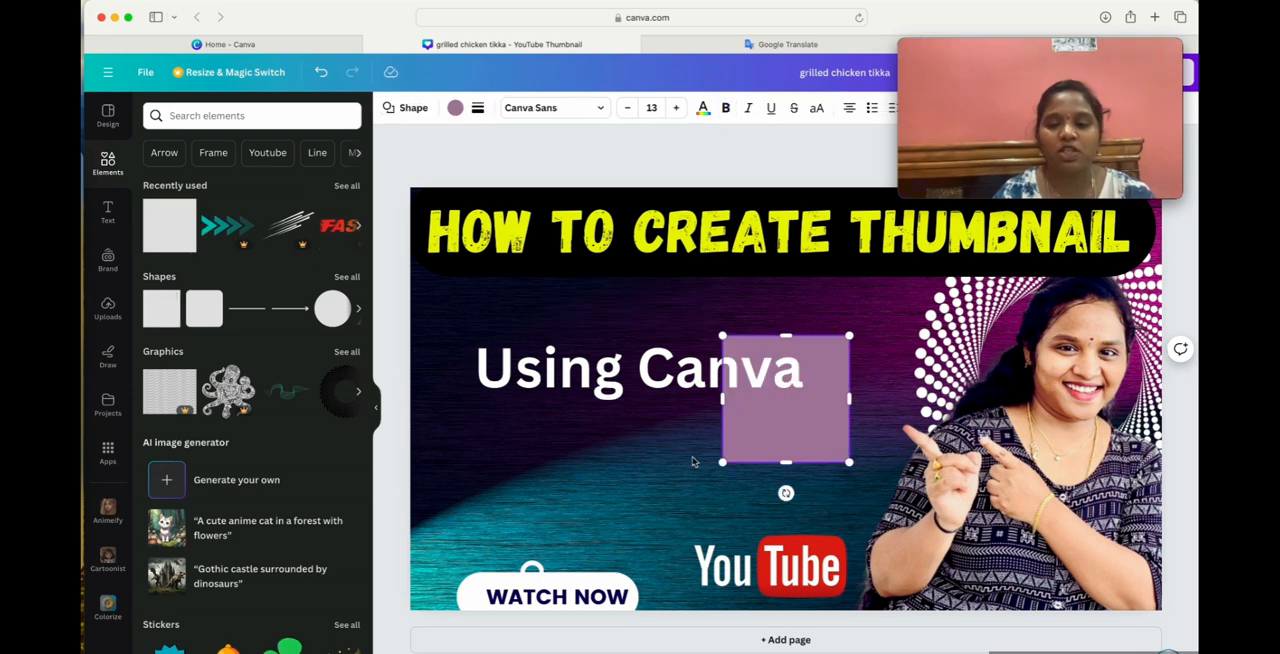
pyautogui.moveTo(785, 462); pyautogui.dragTo(784, 421)
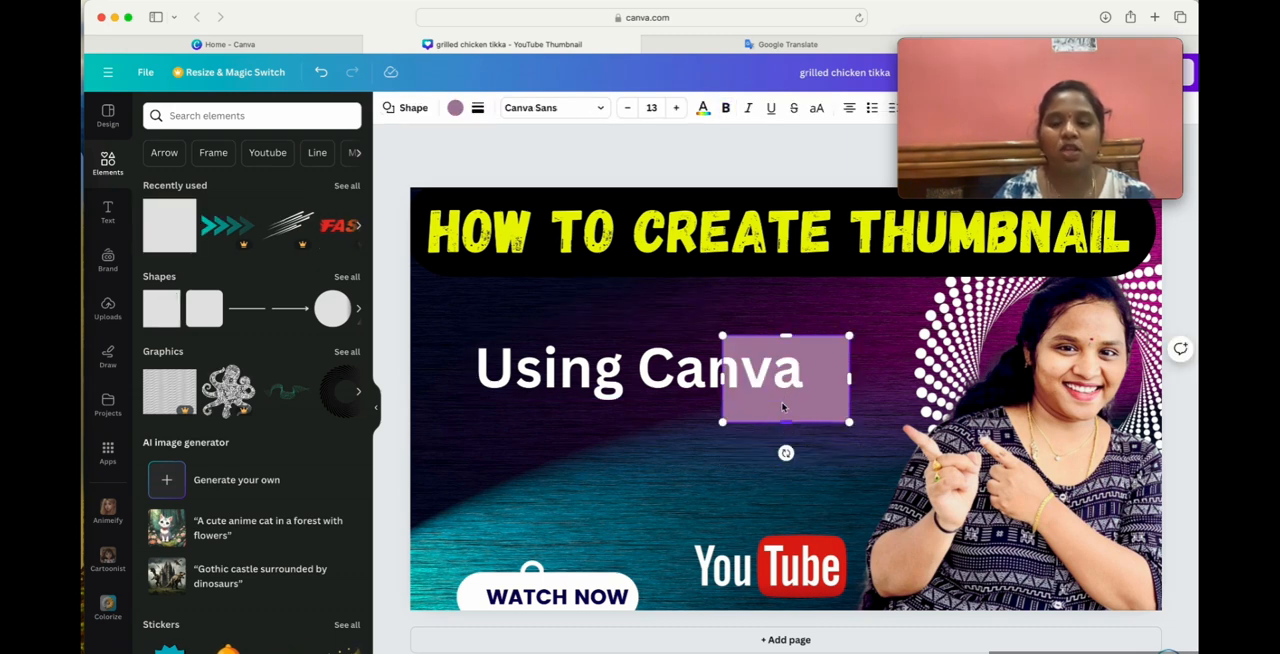
pyautogui.moveTo(723, 378); pyautogui.dragTo(456, 378)
pyautogui.moveTo(646, 425); pyautogui.dragTo(651, 397)
pyautogui.moveTo(653, 336)
pyautogui.mouseDown()
pyautogui.moveTo(653, 318)
pyautogui.moveTo(653, 334)
pyautogui.mouseUp()
pyautogui.moveTo(849, 366); pyautogui.dragTo(808, 366)
pyautogui.moveTo(636, 399); pyautogui.dragTo(634, 408)
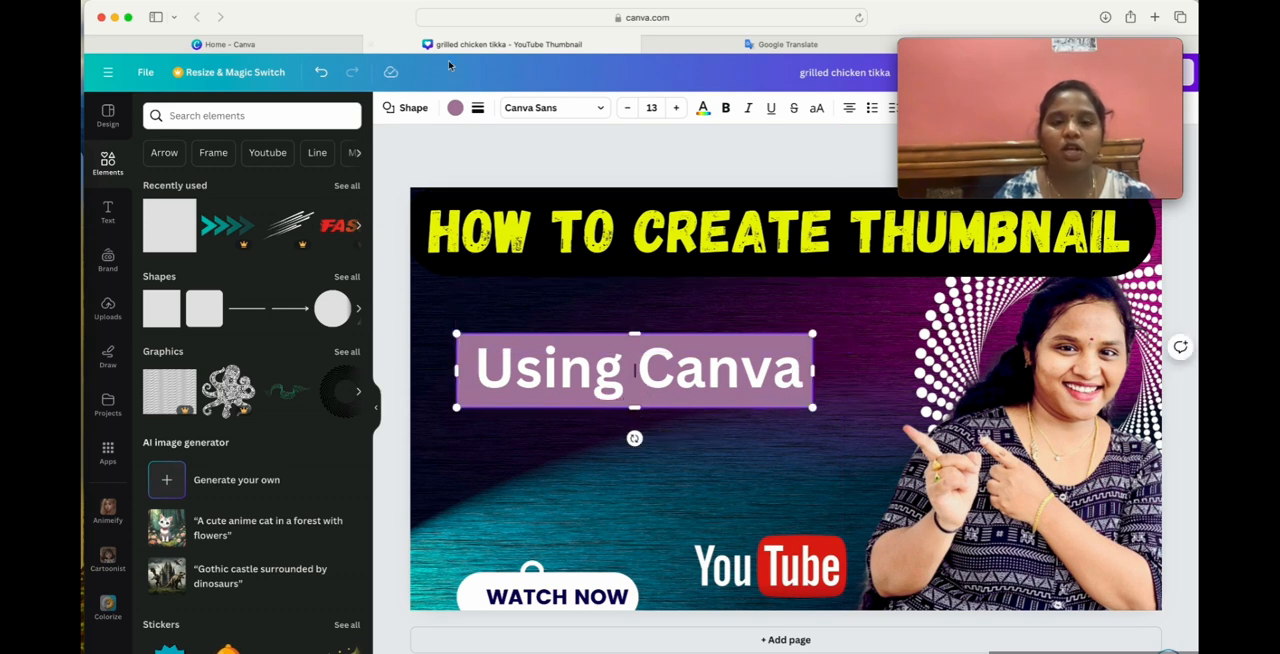
# Fill the bar behind "Using Canva" with black #000000.
pyautogui.click(455, 107)
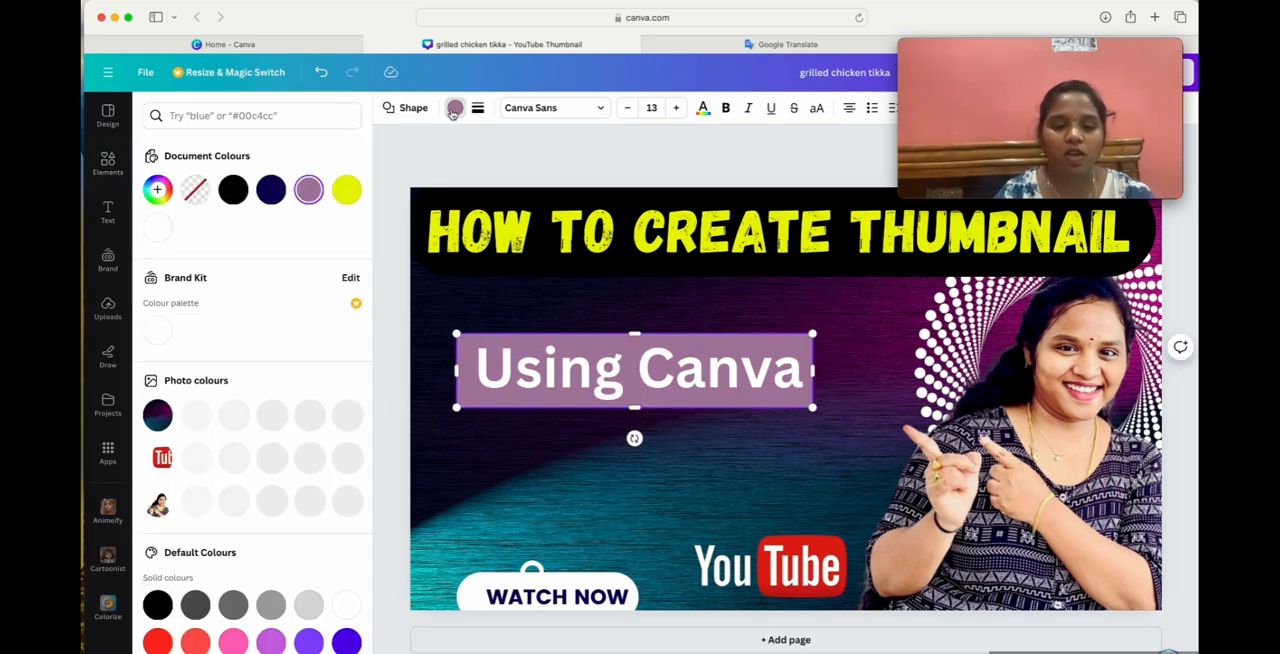
pyautogui.click(158, 598)
pyautogui.click(649, 561)
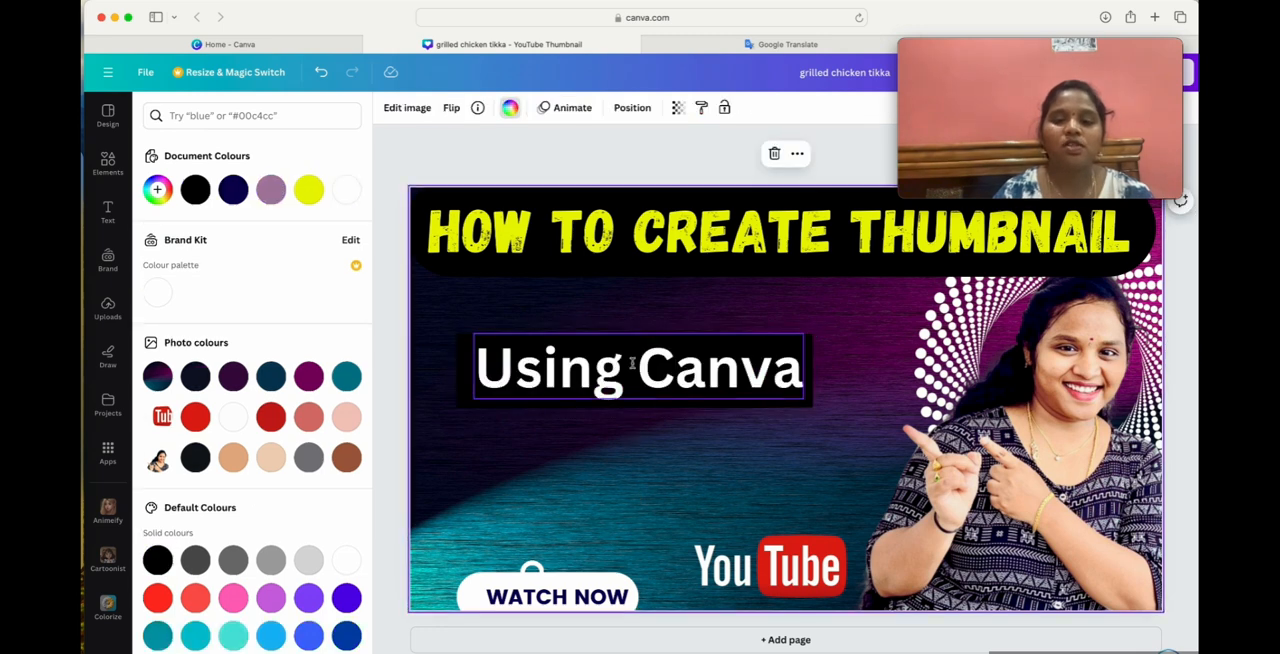
# Move the black bar up to just below the yellow heading and place the "Using Canva" text on it.
pyautogui.click(808, 346)
pyautogui.moveTo(805, 350); pyautogui.dragTo(795, 336)
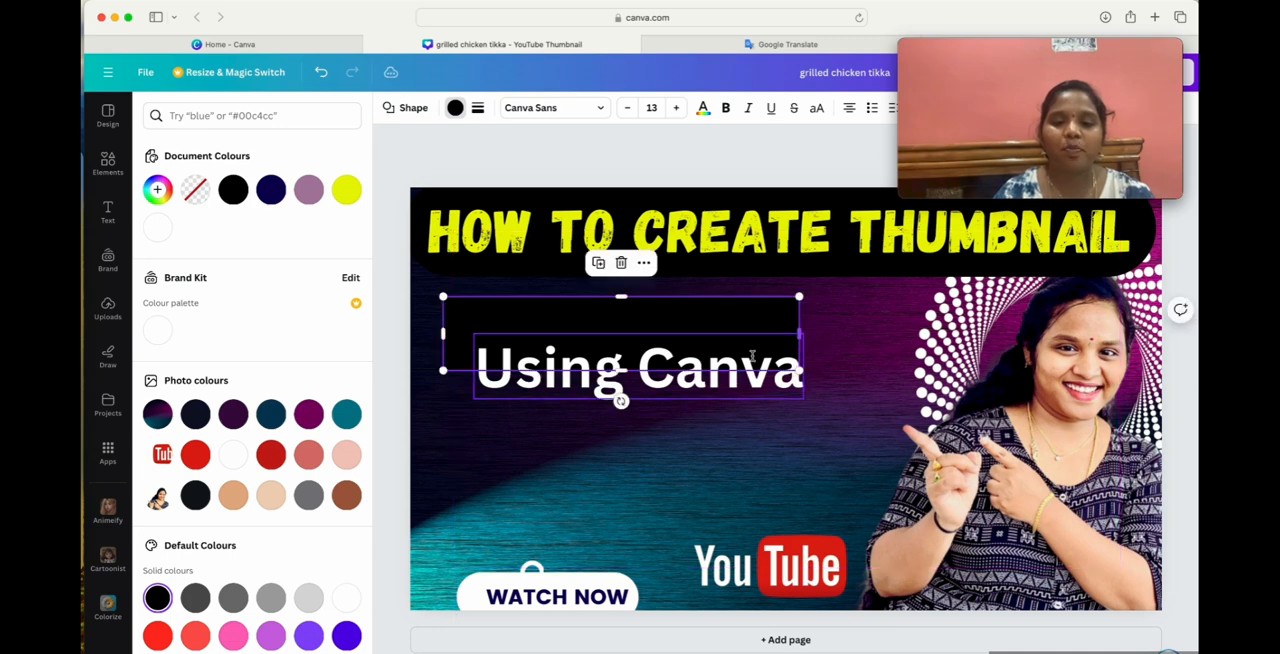
pyautogui.click(705, 380)
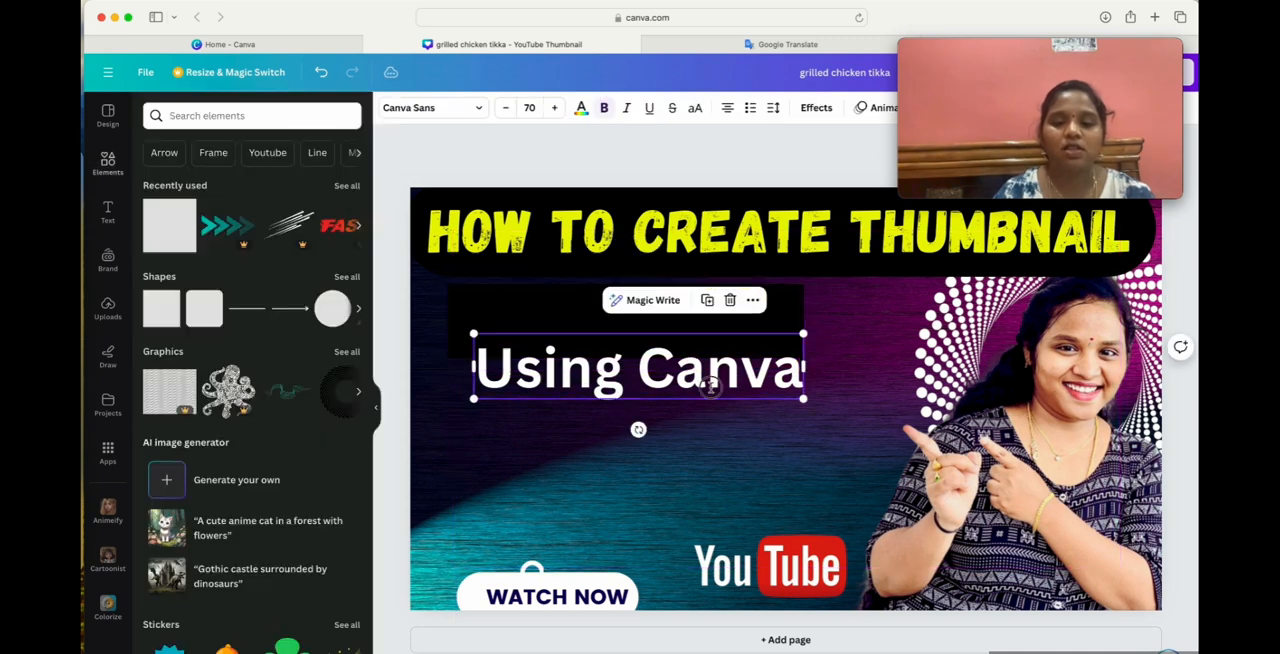
pyautogui.moveTo(709, 385); pyautogui.dragTo(708, 345)
pyautogui.click(703, 530)
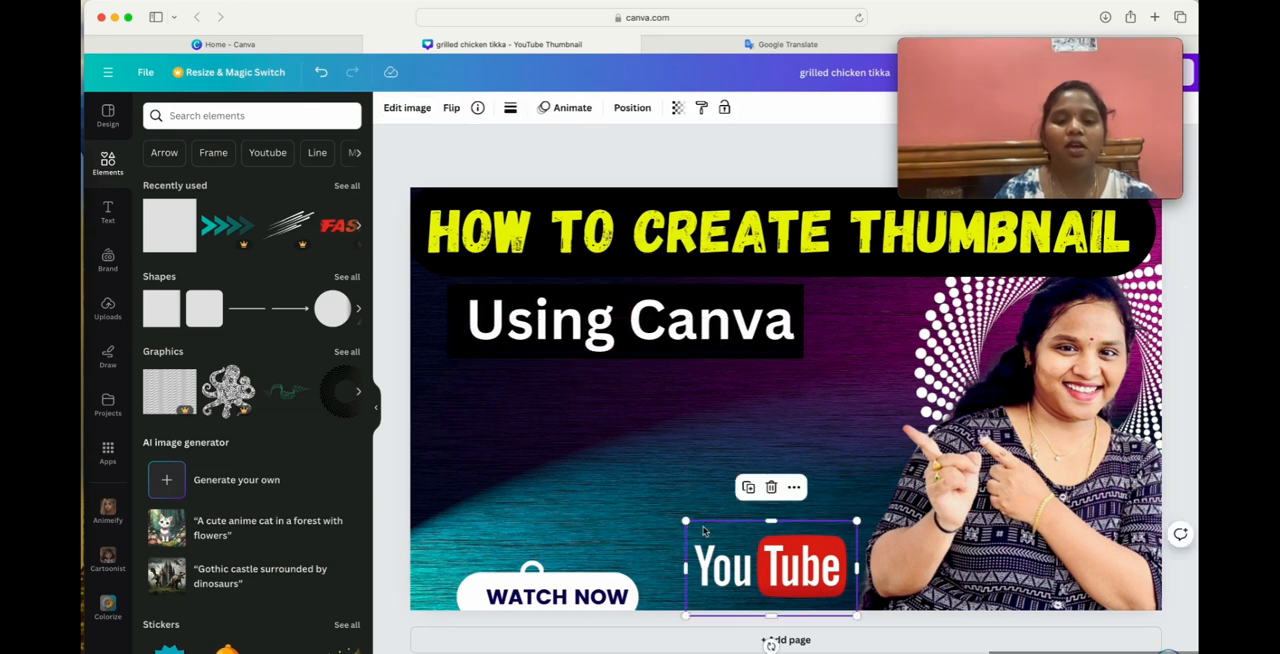
pyautogui.click(446, 436)
# Search the elements for "frames" and look through the graphics results.
pyautogui.scroll(-1, 230, 285)
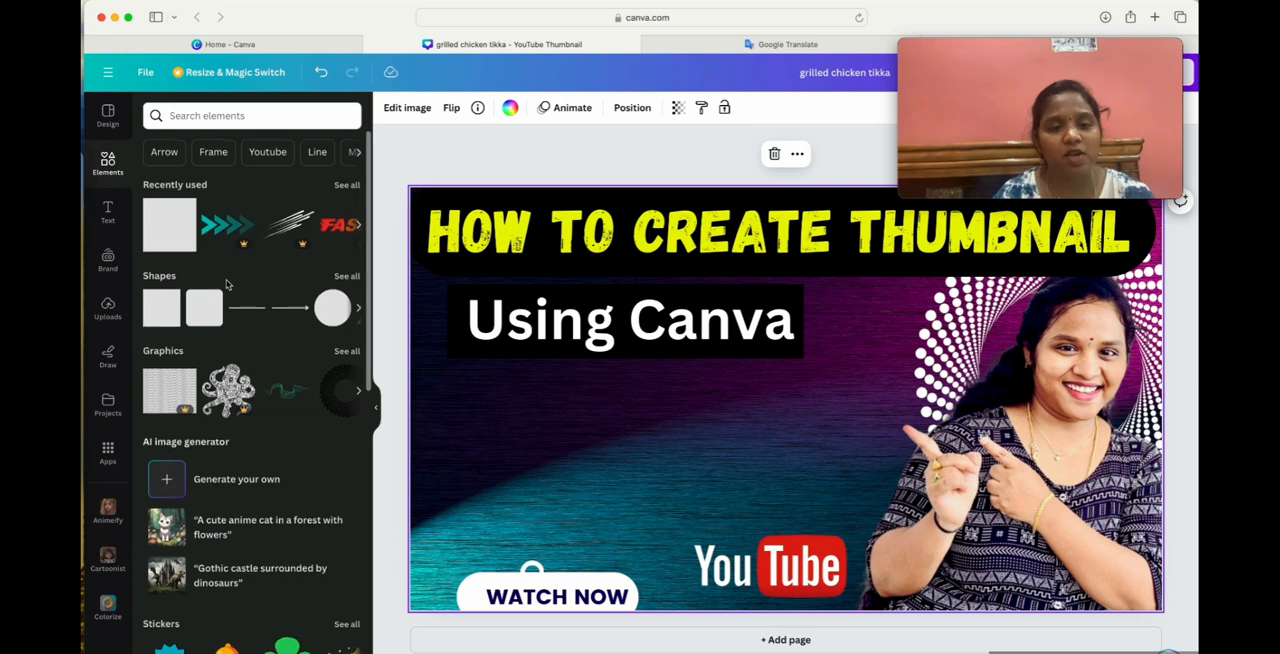
pyautogui.click(221, 113)
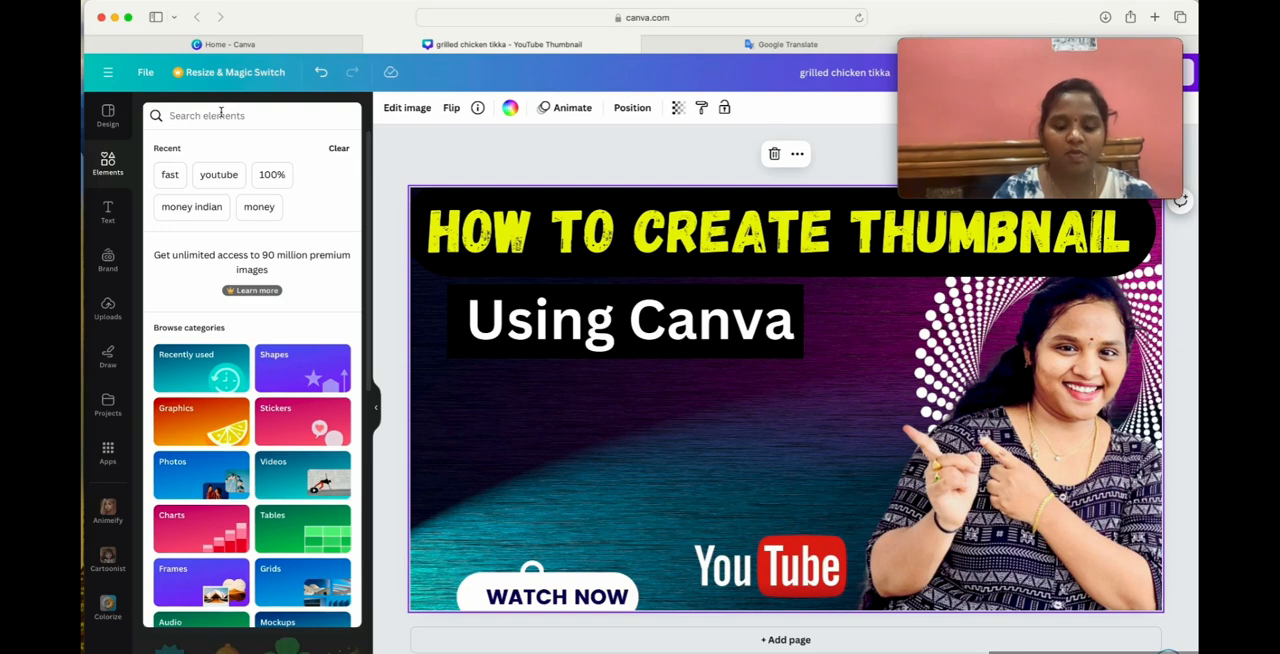
pyautogui.write('frames')
pyautogui.press('Return')
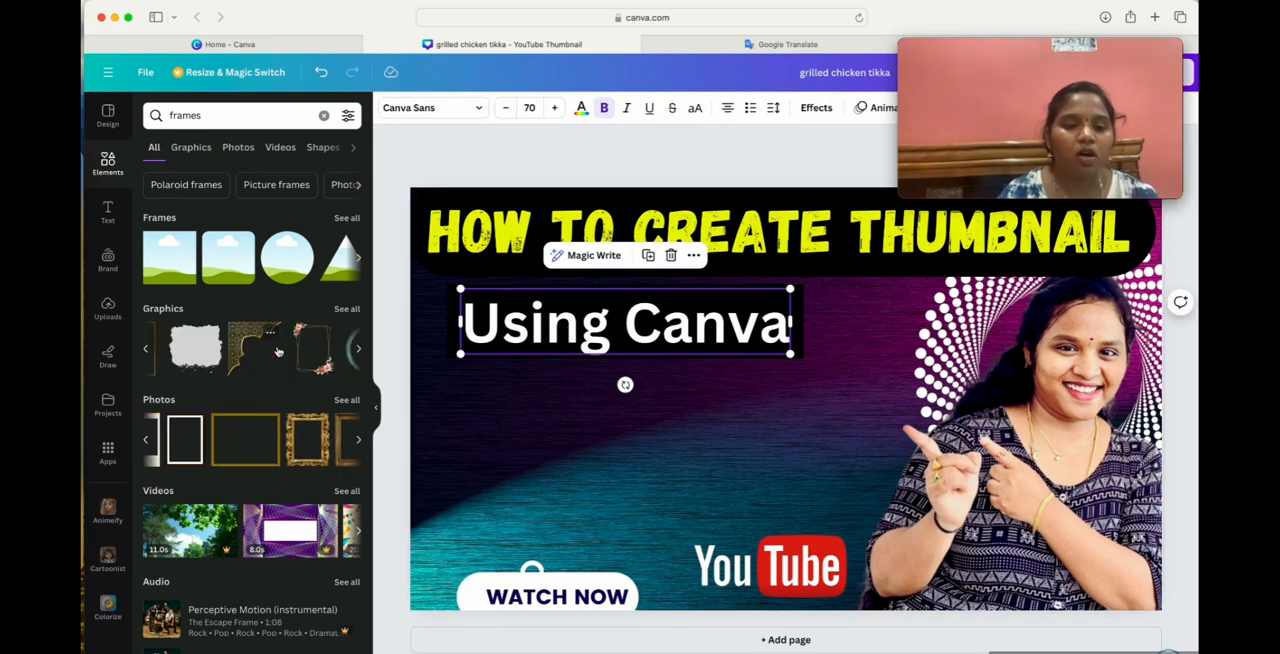
pyautogui.hscroll(2, 278, 352)
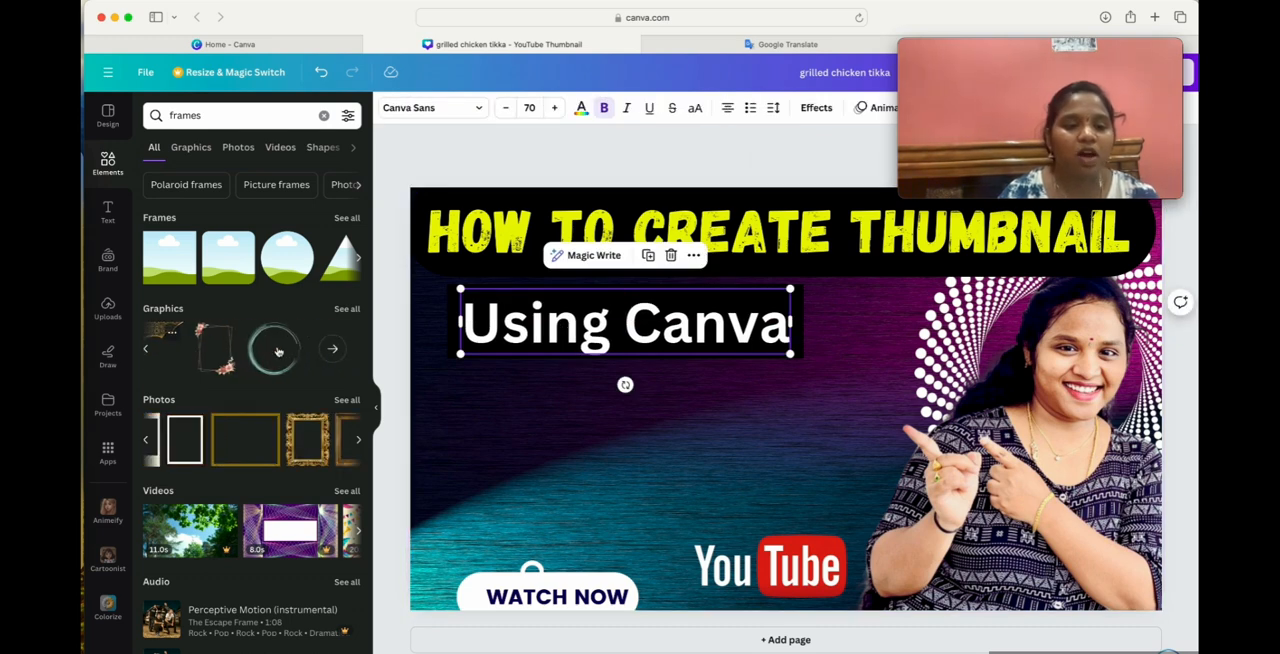
pyautogui.hscroll(-1, 262, 357)
pyautogui.hscroll(3, 248, 360)
pyautogui.hscroll(3, 244, 360)
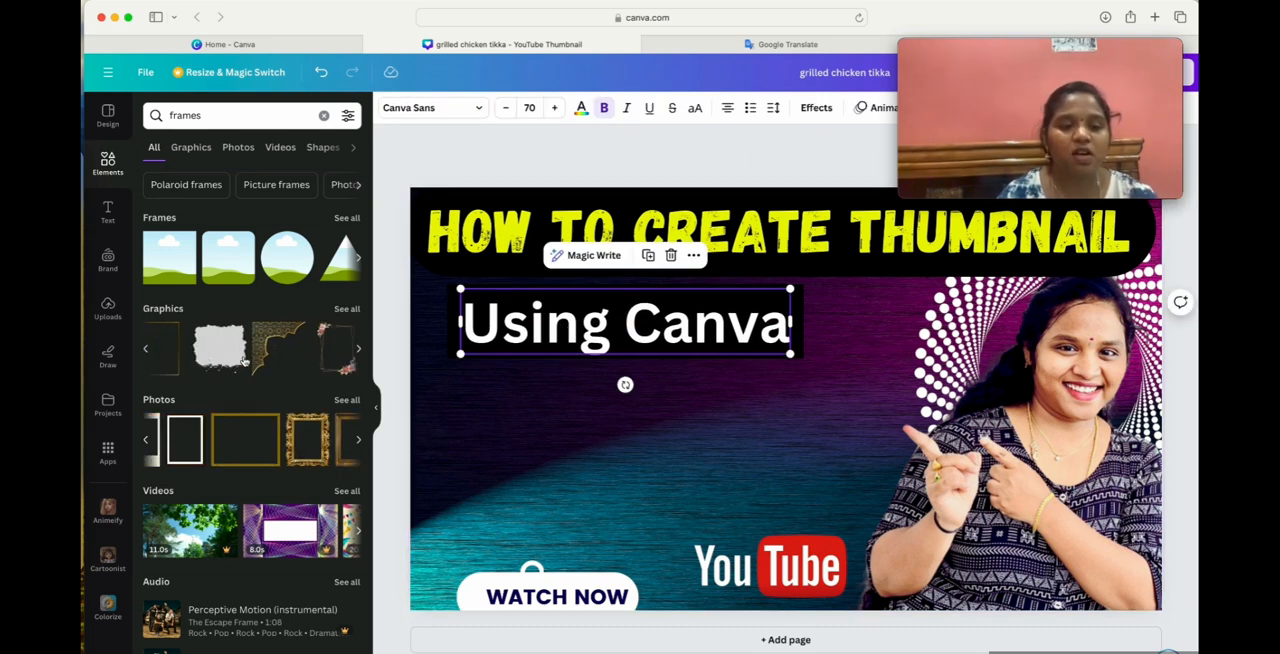
# Add the rough-edged solid graphic and resize it over the word "Using" below the heading.
pyautogui.click(203, 350)
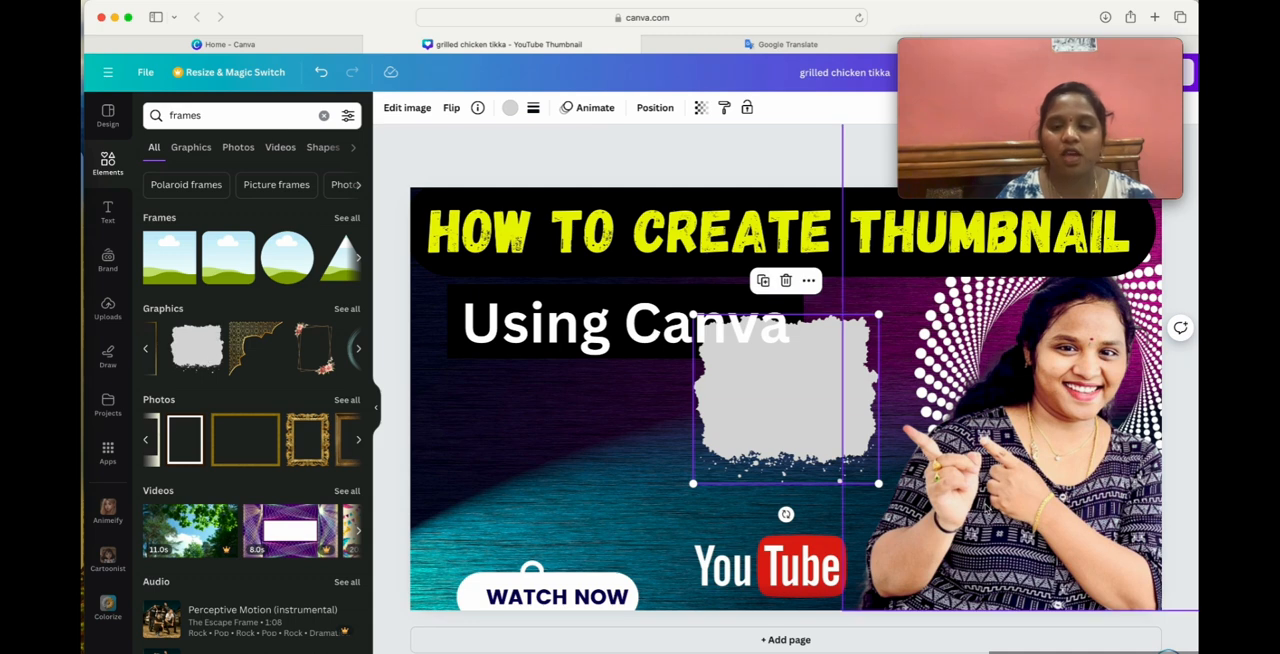
pyautogui.moveTo(878, 483); pyautogui.dragTo(838, 446)
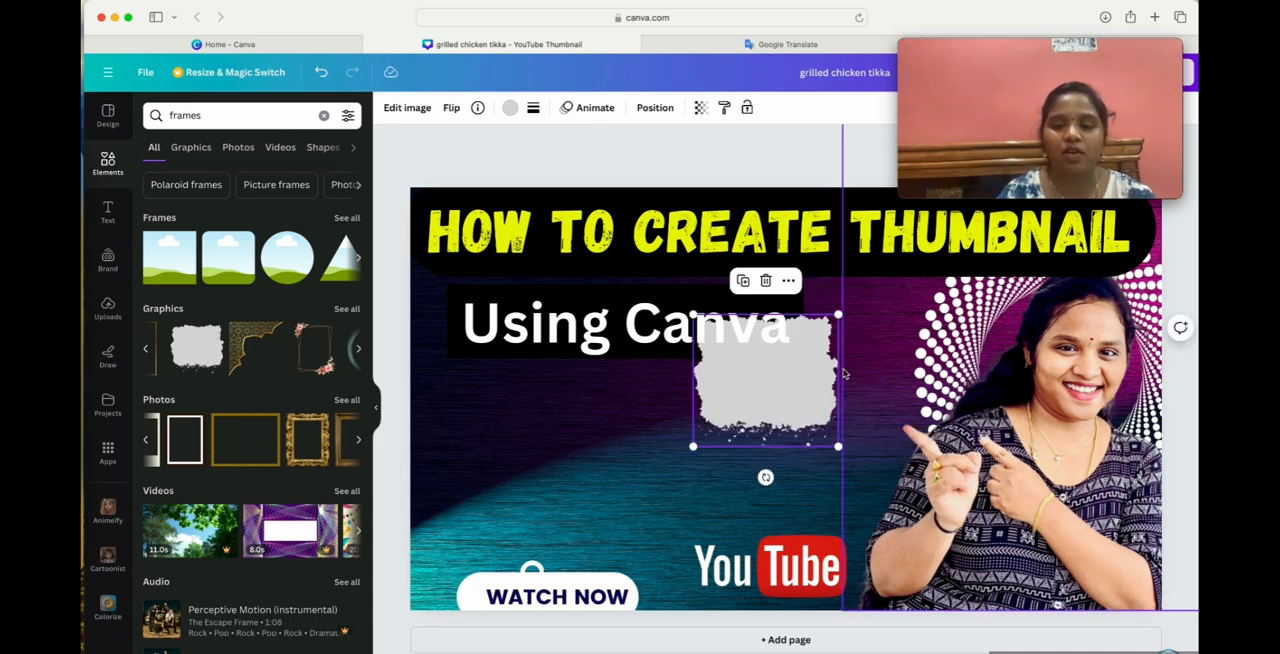
pyautogui.moveTo(778, 399); pyautogui.dragTo(513, 356)
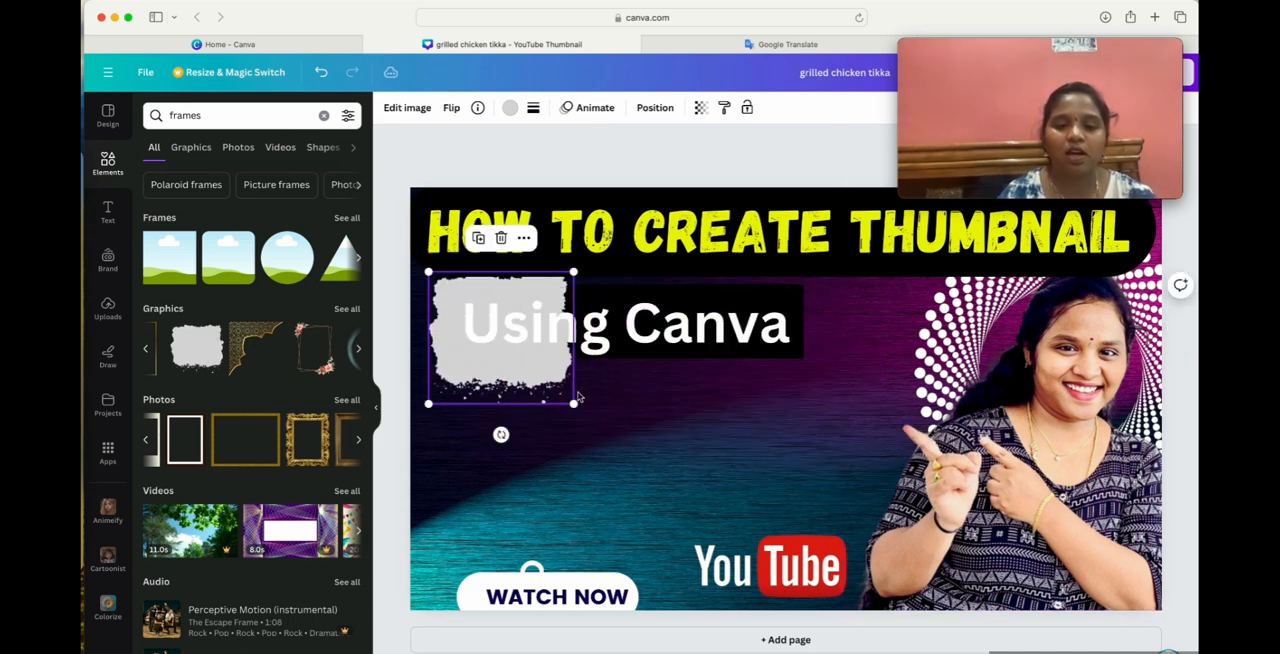
pyautogui.moveTo(574, 402); pyautogui.dragTo(645, 394)
# Try red and then dark violet as the colour of the rough-edged graphic.
pyautogui.click(533, 107)
pyautogui.click(510, 108)
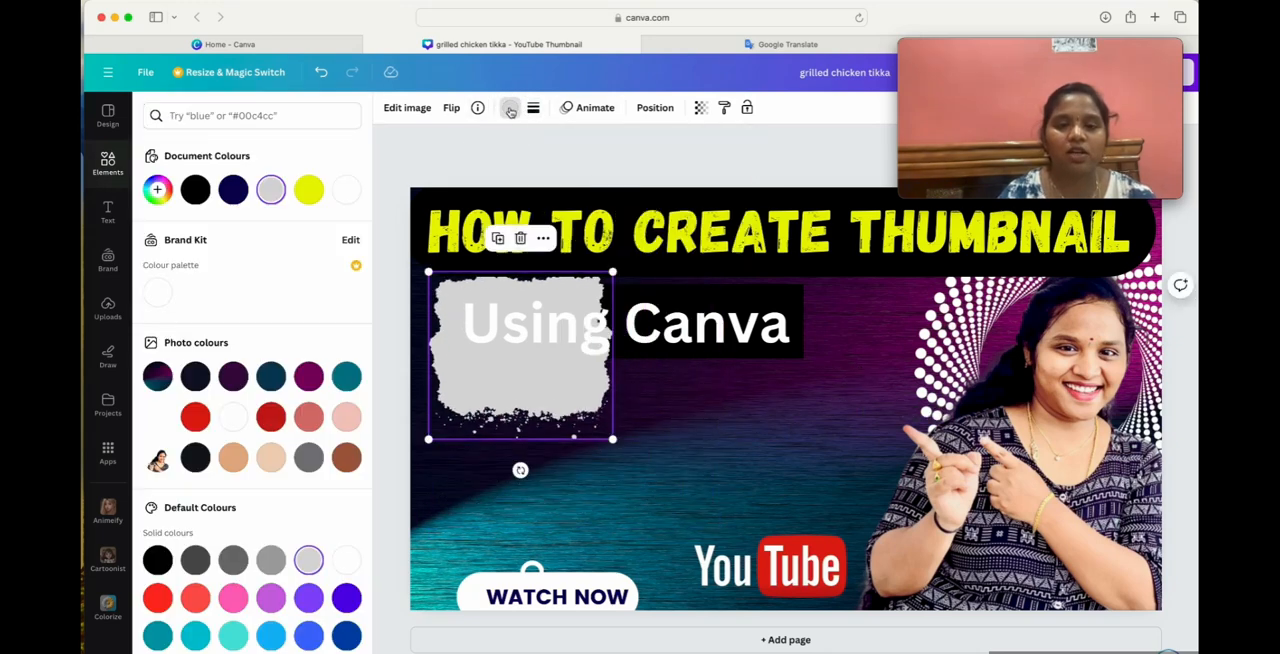
pyautogui.click(157, 597)
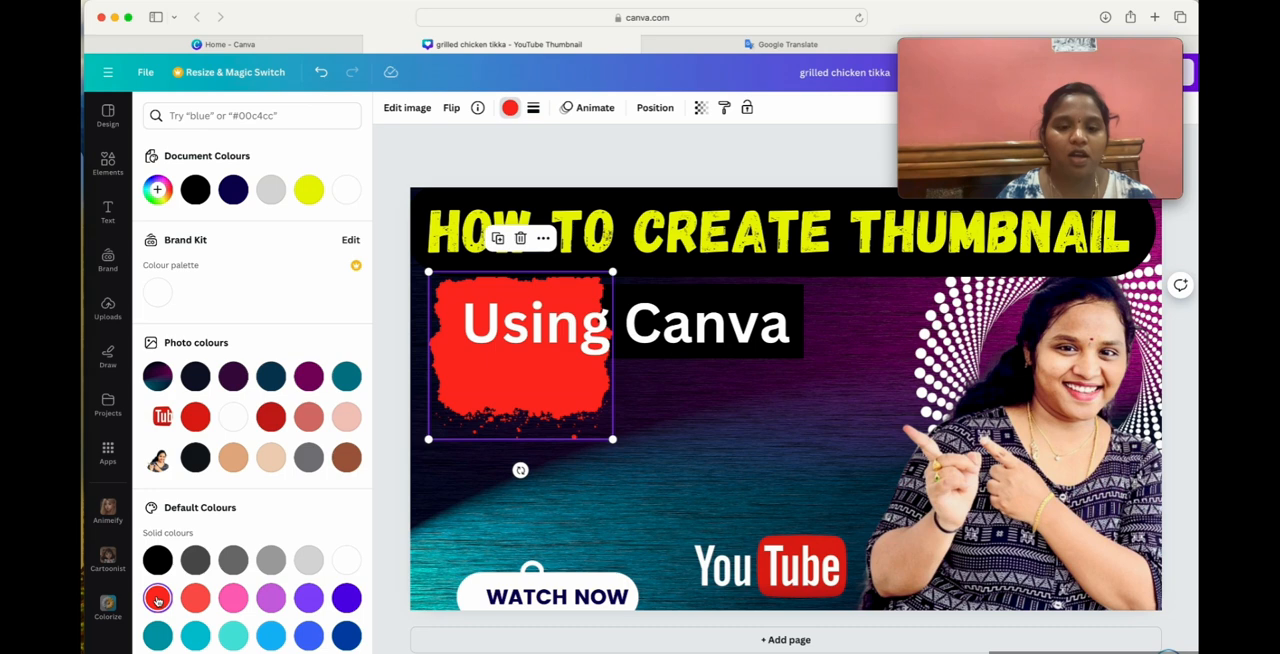
pyautogui.click(347, 598)
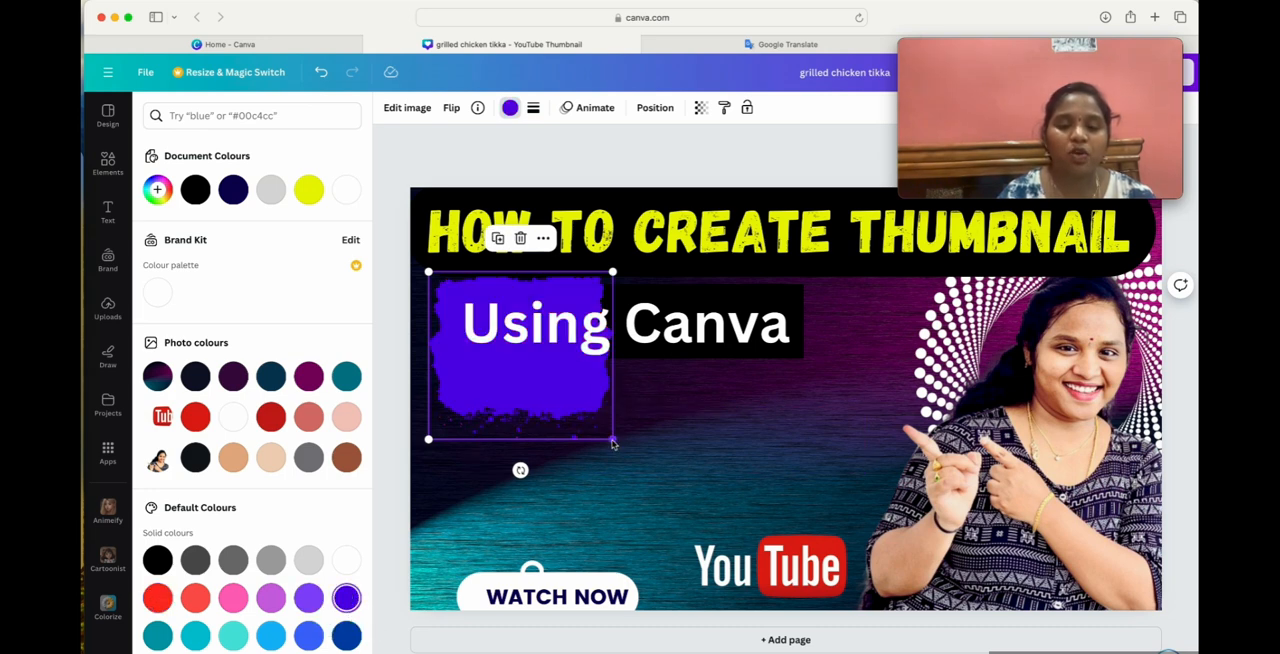
# Move the violet rough-edged graphic to the thumbnail's lower middle, enlarge it slightly, and delete it.
pyautogui.moveTo(448, 410); pyautogui.dragTo(590, 553)
pyautogui.moveTo(750, 578); pyautogui.dragTo(787, 577)
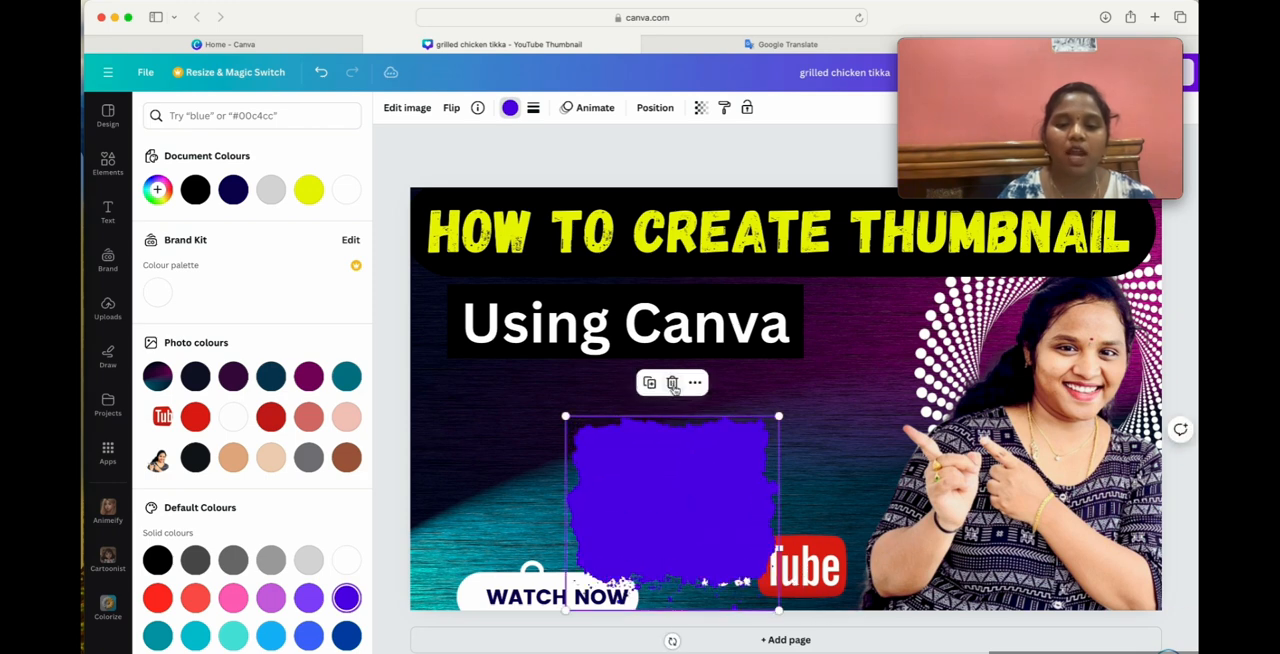
pyautogui.click(672, 381)
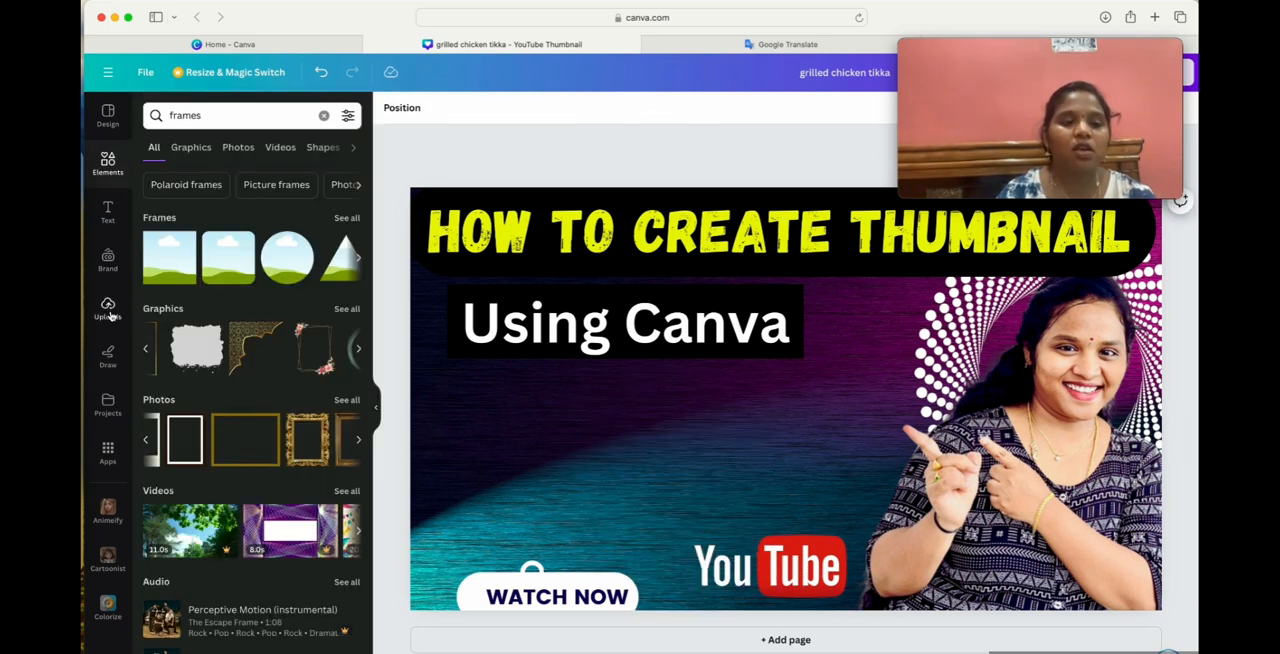
# Look through the graphics and photo results for "frames", and search the elements for "border".
pyautogui.click(190, 150)
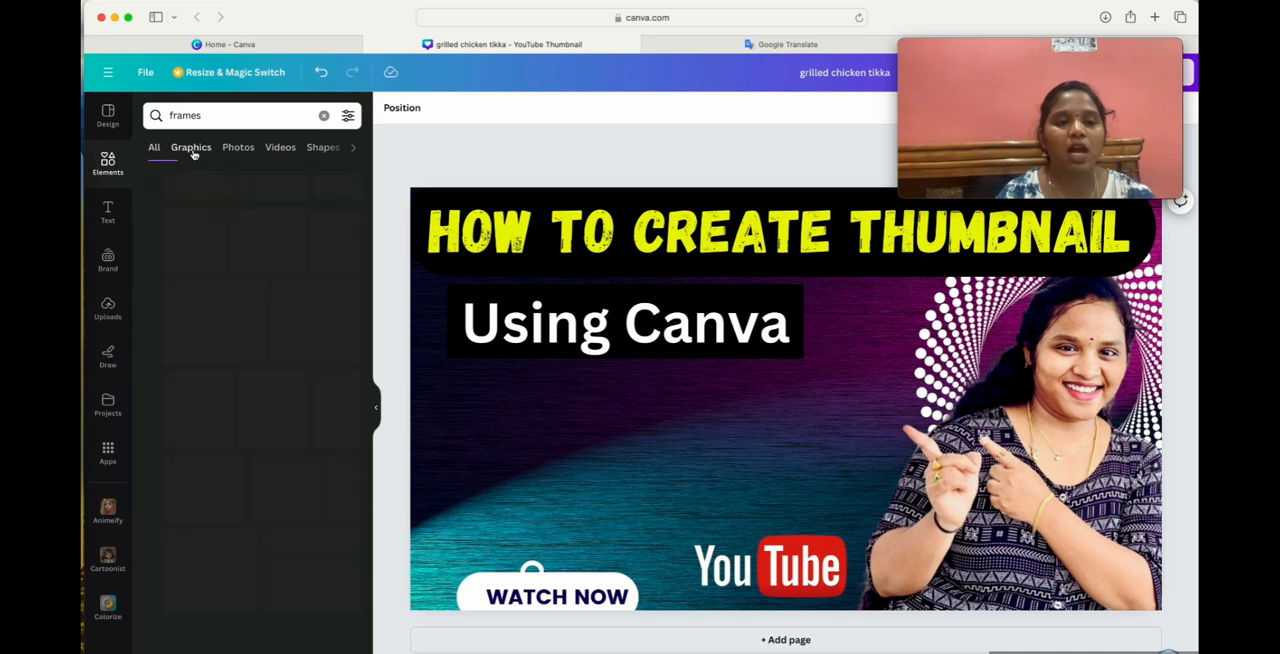
pyautogui.click(231, 152)
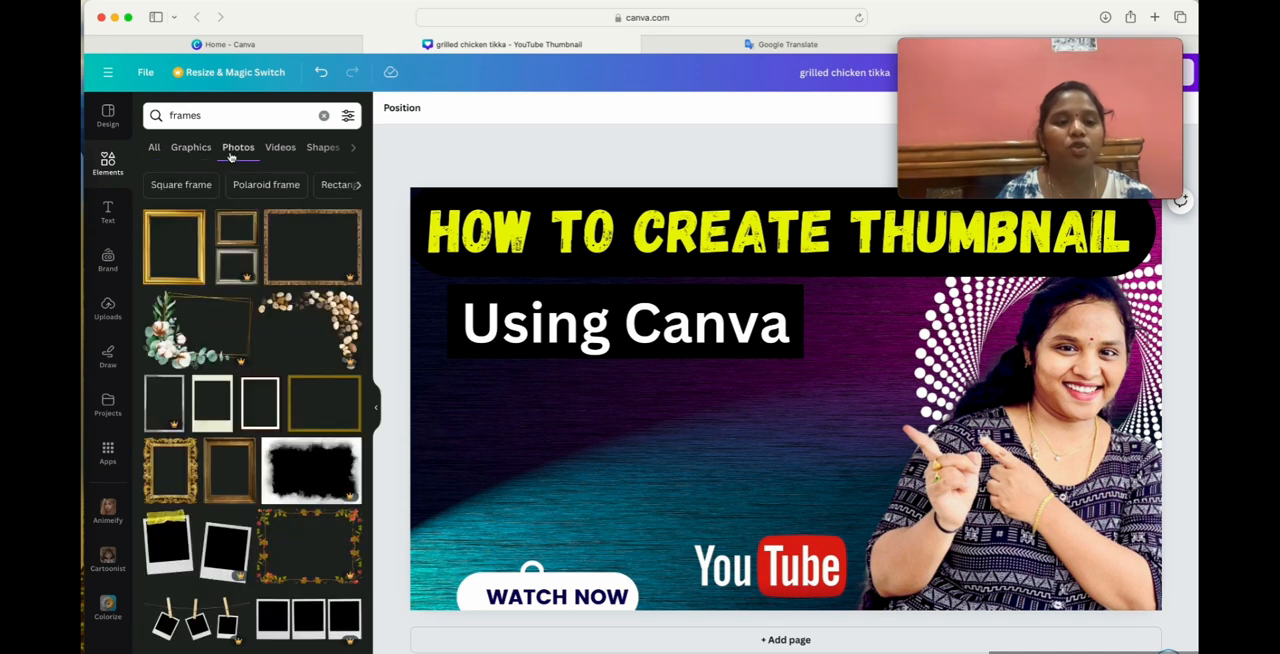
pyautogui.hscroll(5, 275, 150)
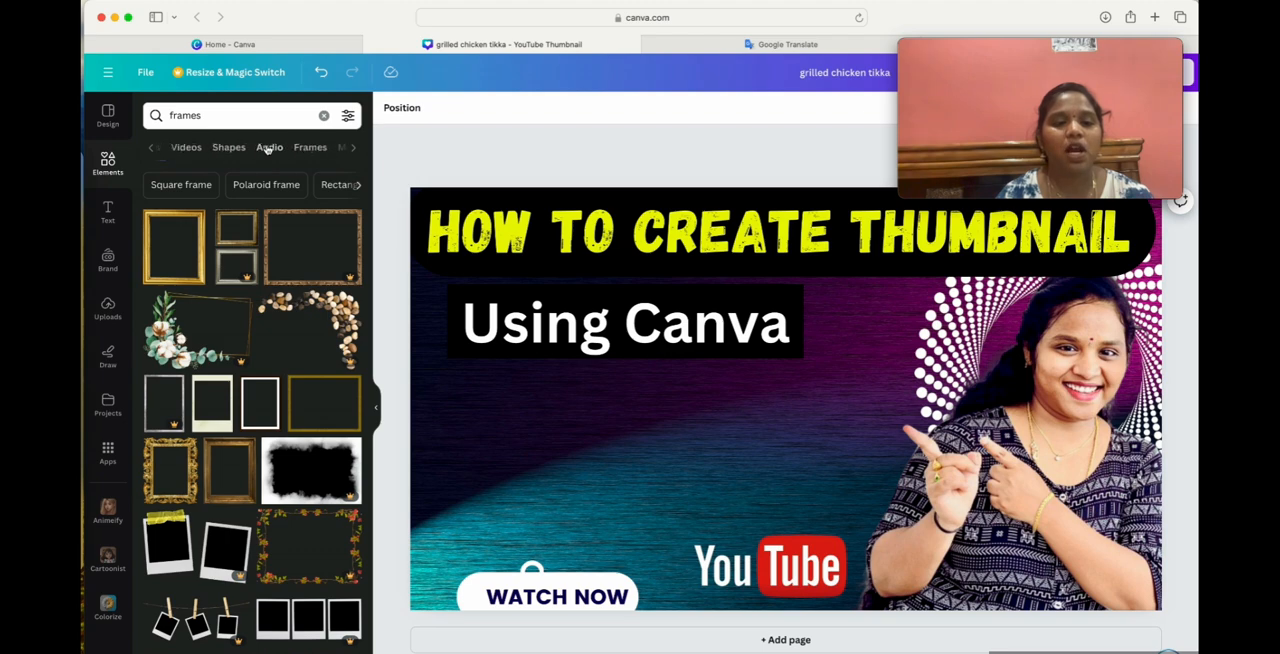
pyautogui.hscroll(-5, 268, 149)
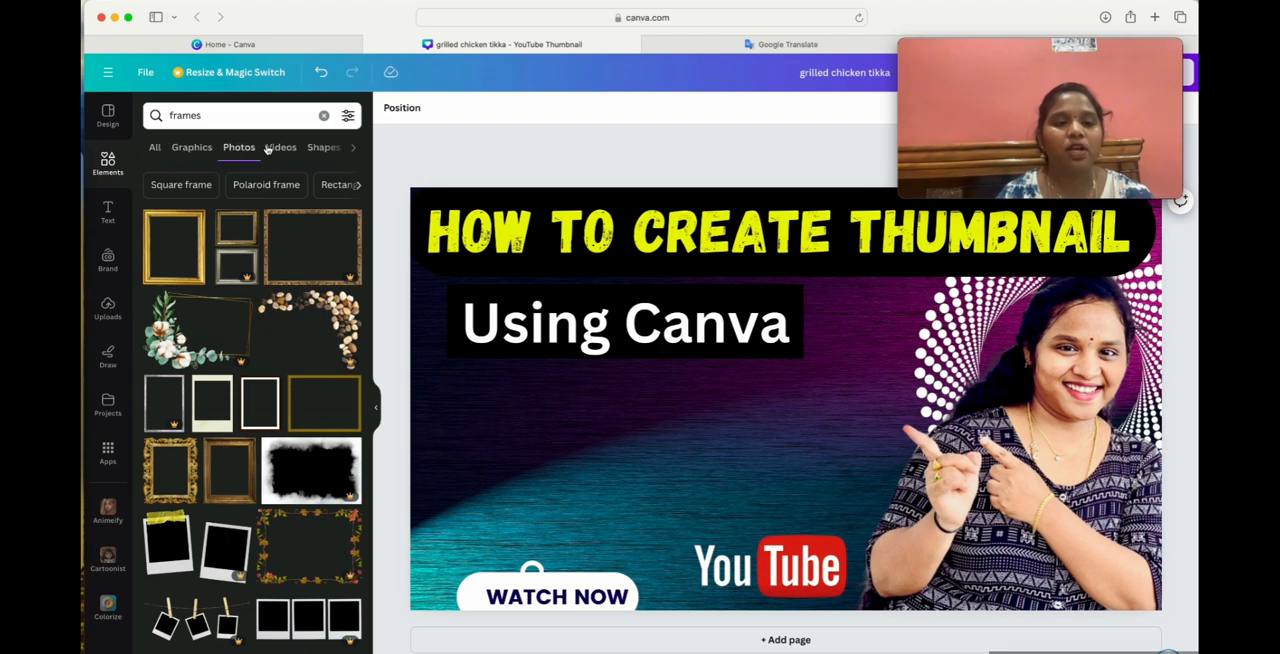
pyautogui.click(323, 117)
pyautogui.write('border')
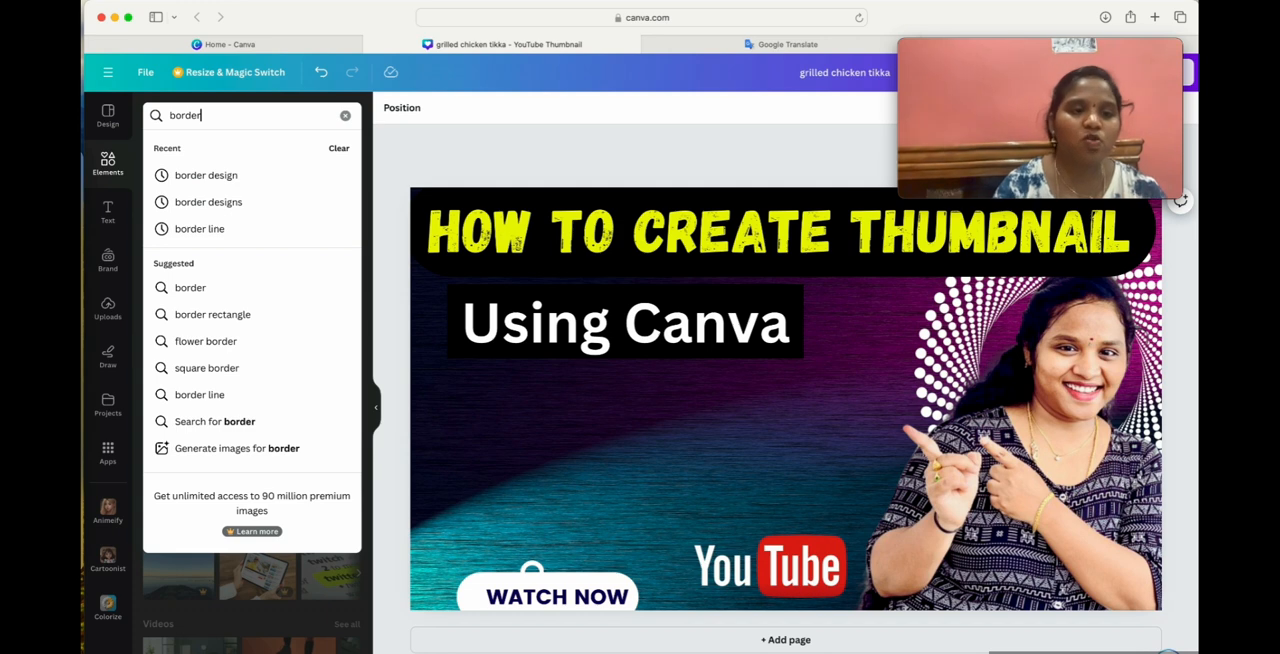
pyautogui.press('Return')
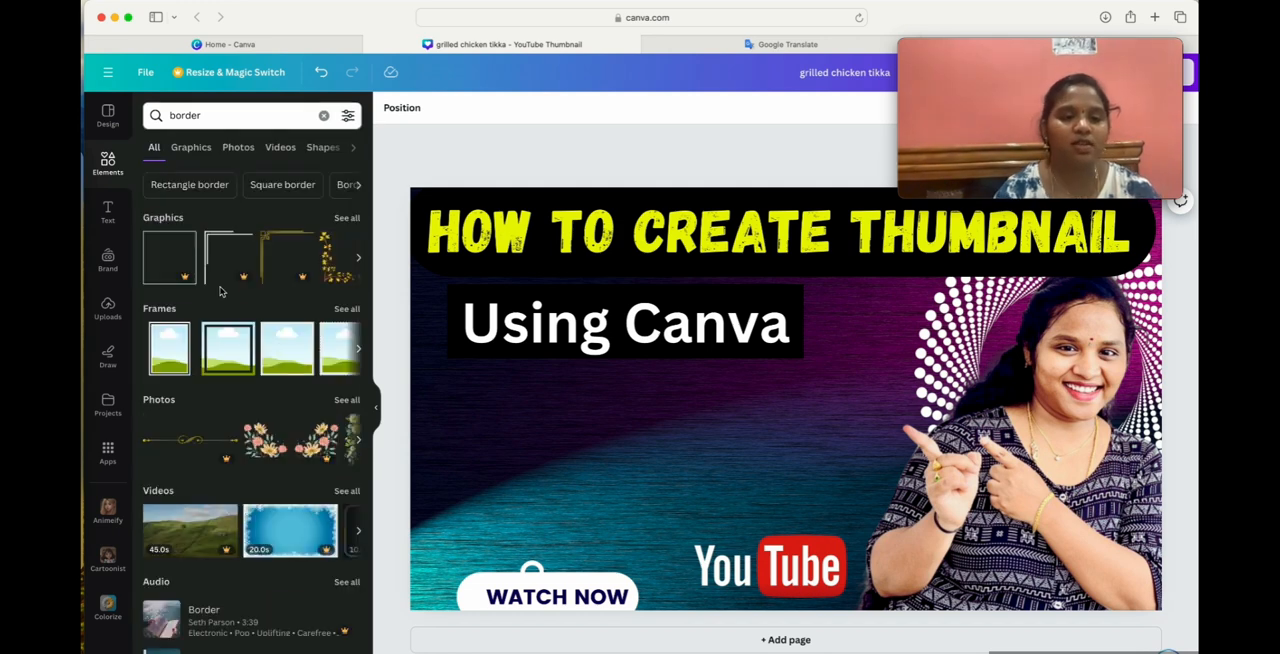
# Add the gold scrollwork divider from the border graphics and place it just above "WATCH NOW" and the YouTube logo.
pyautogui.hscroll(3, 245, 270)
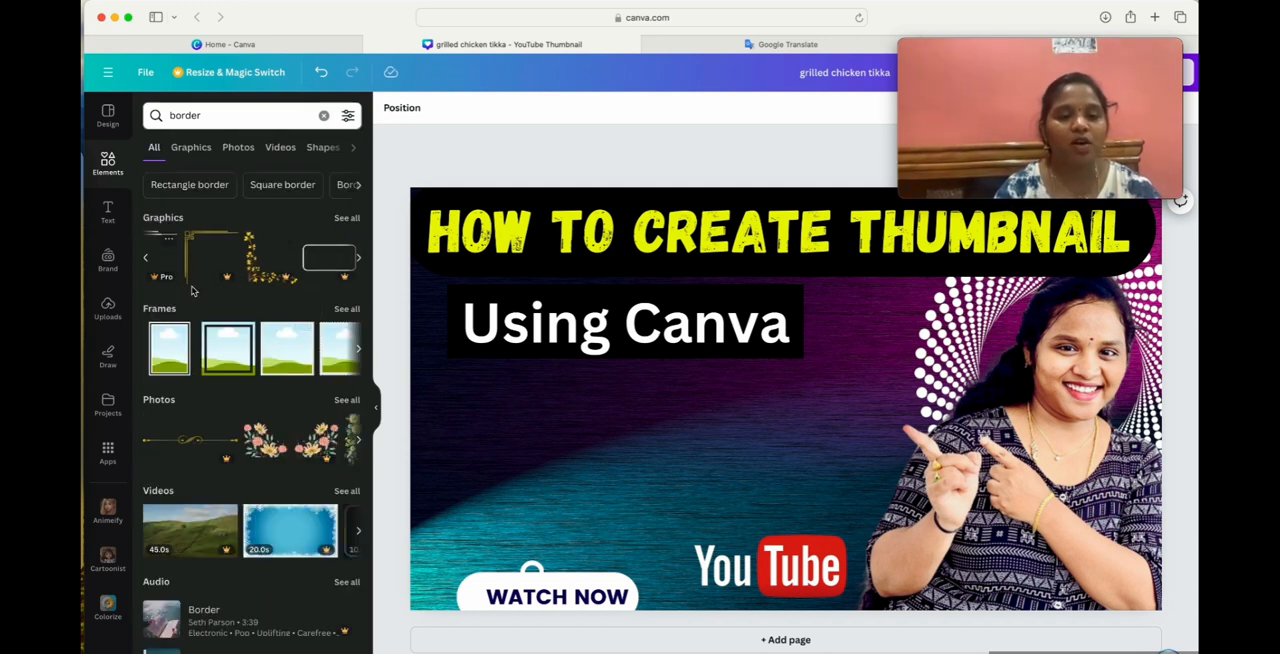
pyautogui.click(346, 218)
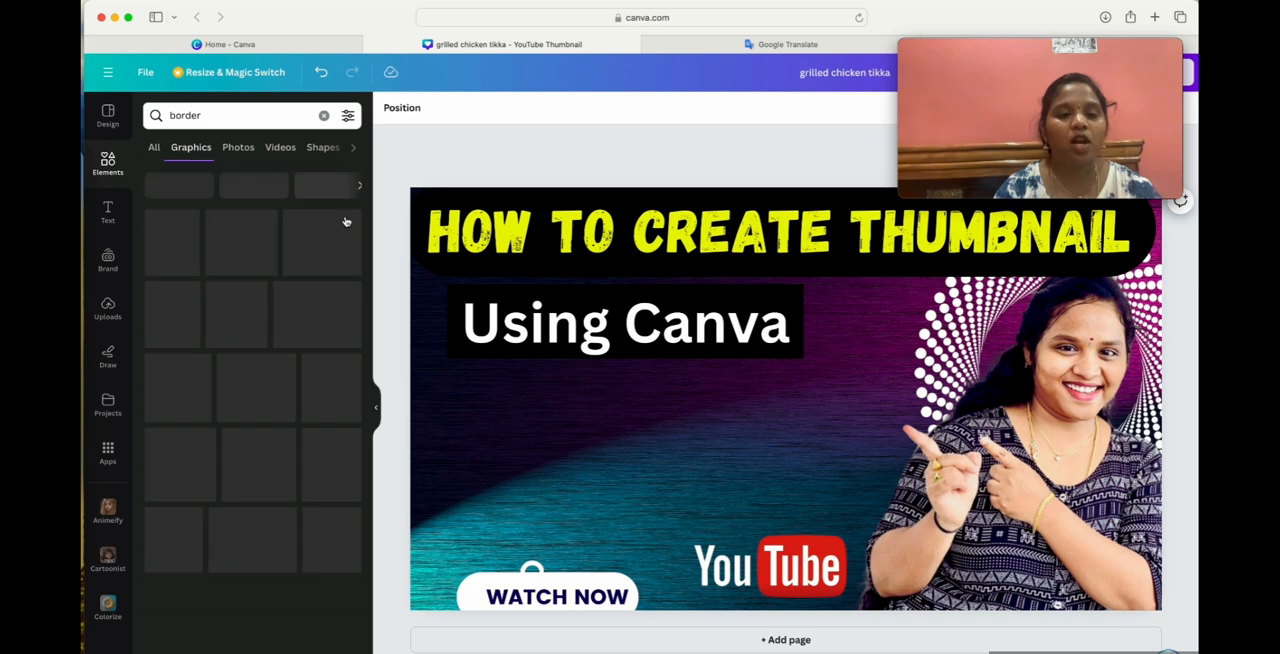
pyautogui.scroll(-5, 250, 490)
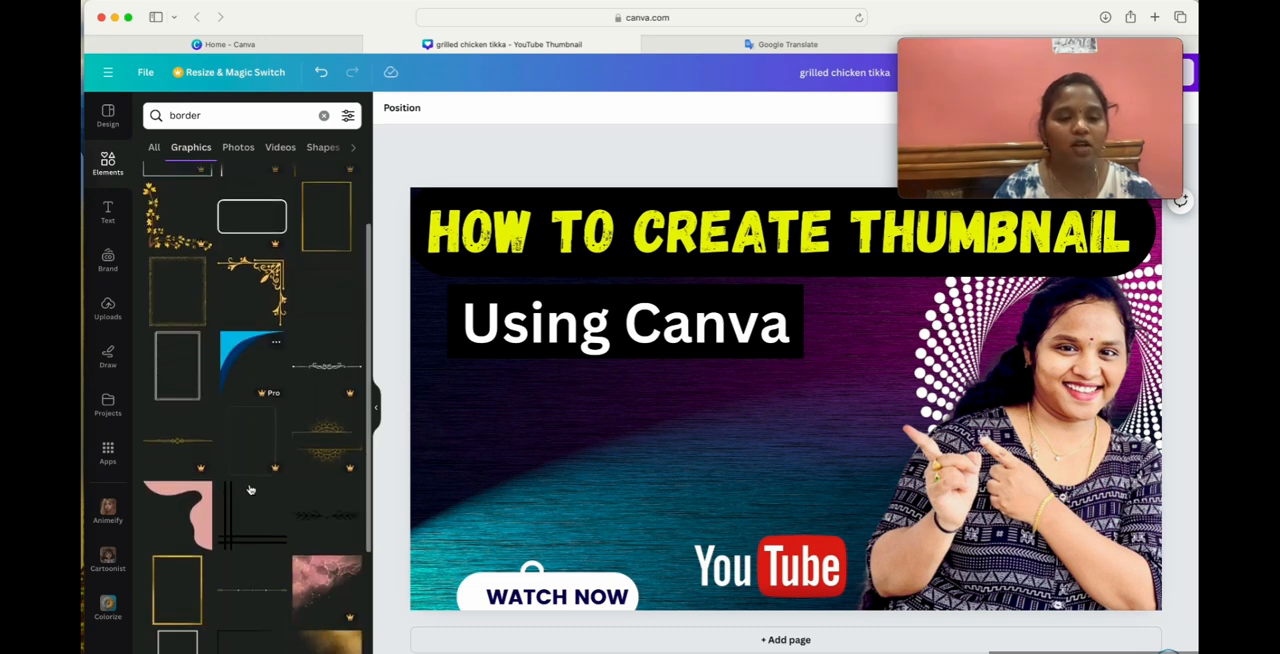
pyautogui.scroll(-3, 250, 489)
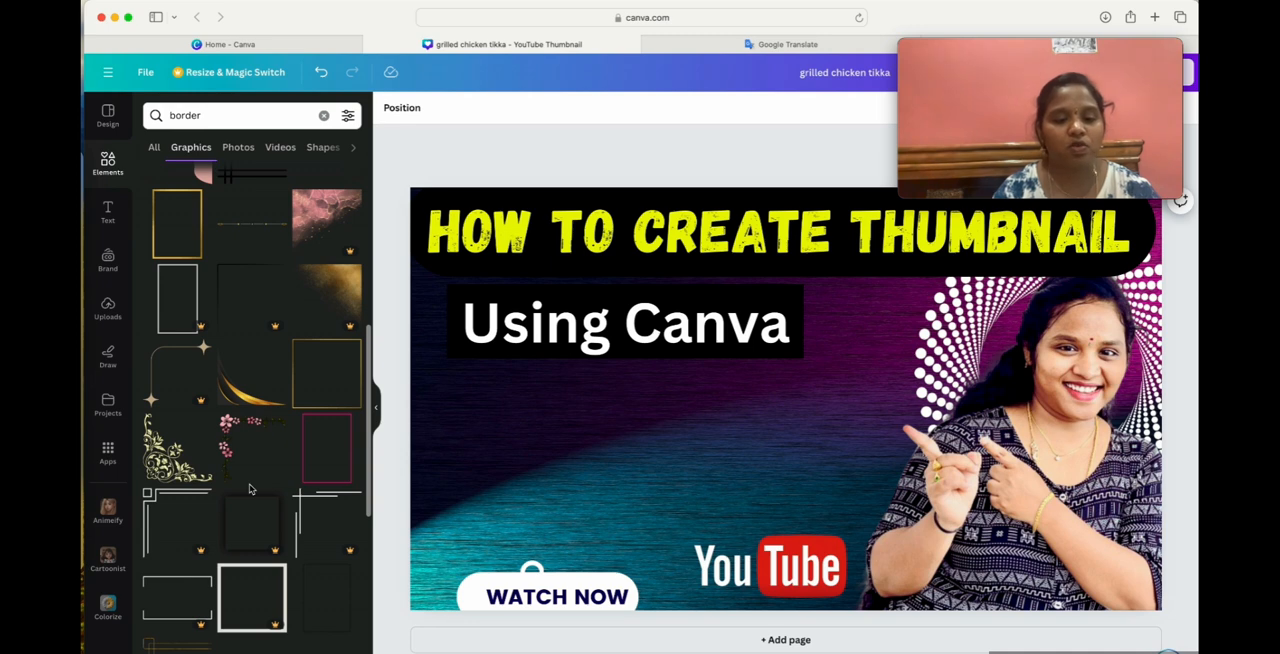
pyautogui.scroll(-3, 250, 490)
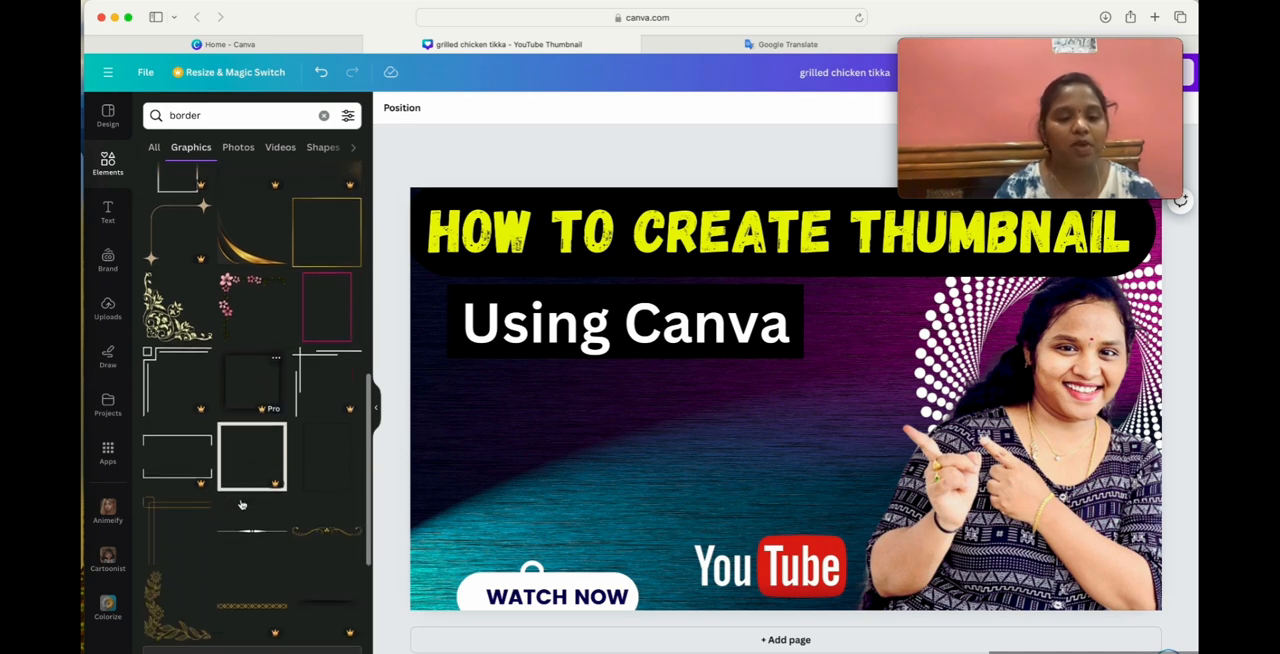
pyautogui.scroll(-1, 241, 505)
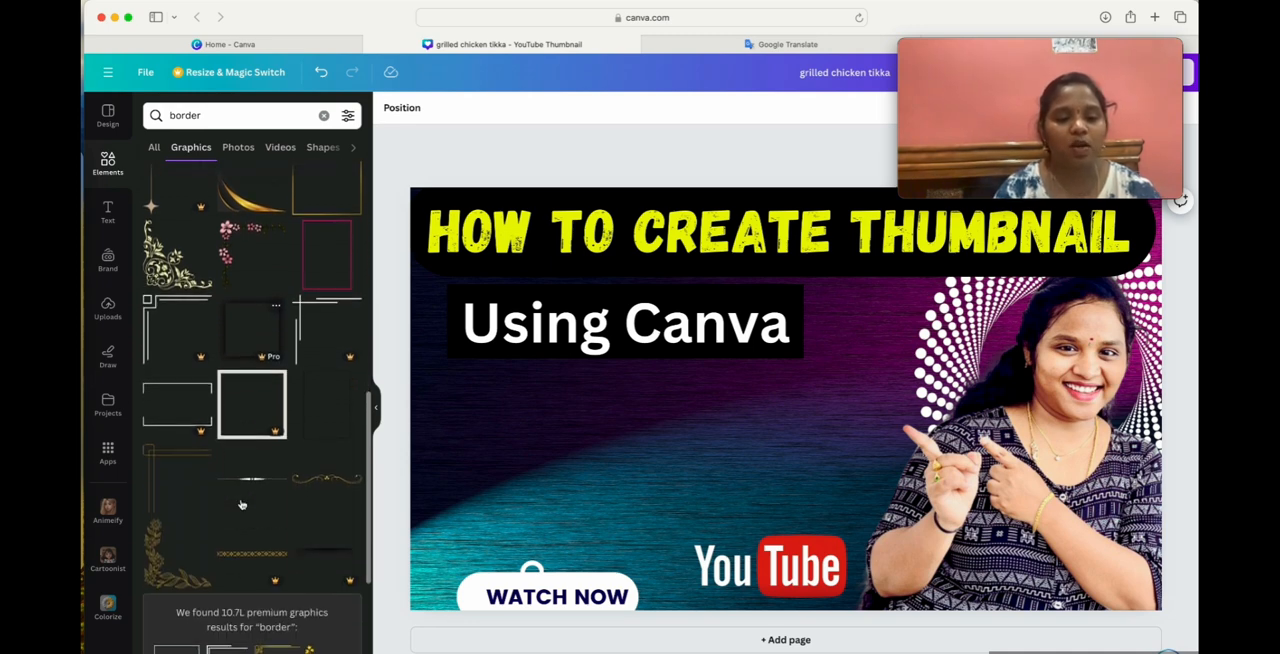
pyautogui.click(327, 490)
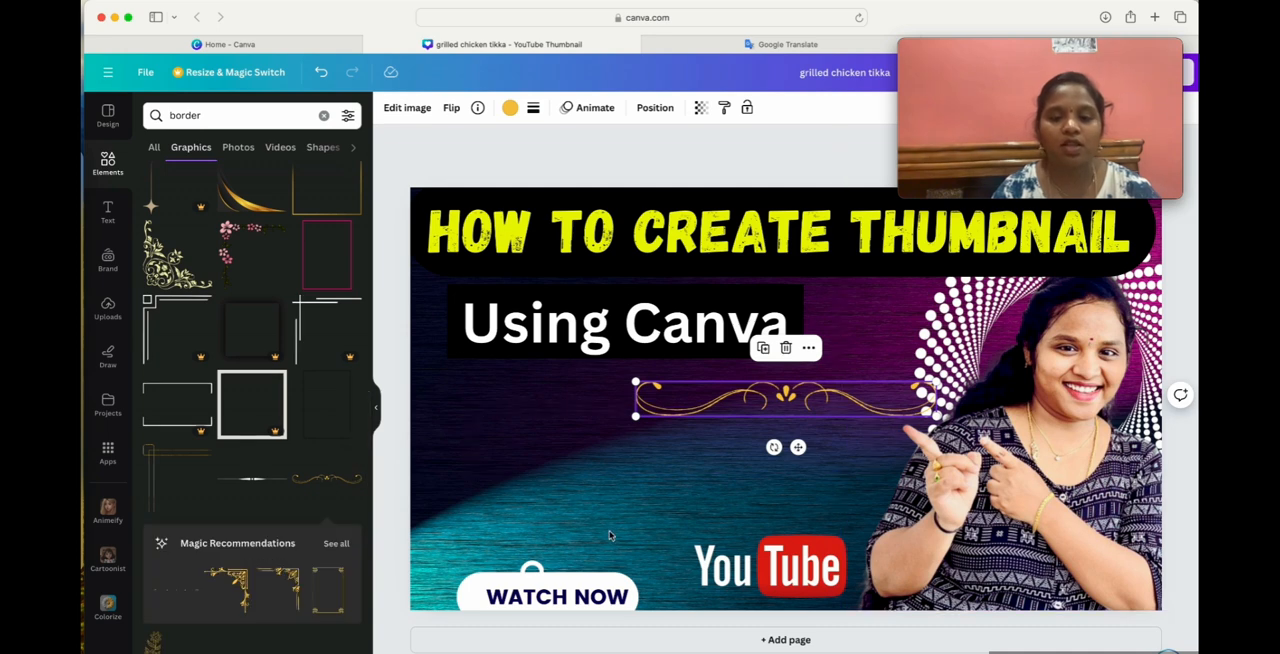
pyautogui.moveTo(805, 393); pyautogui.dragTo(655, 474)
pyautogui.click(812, 585)
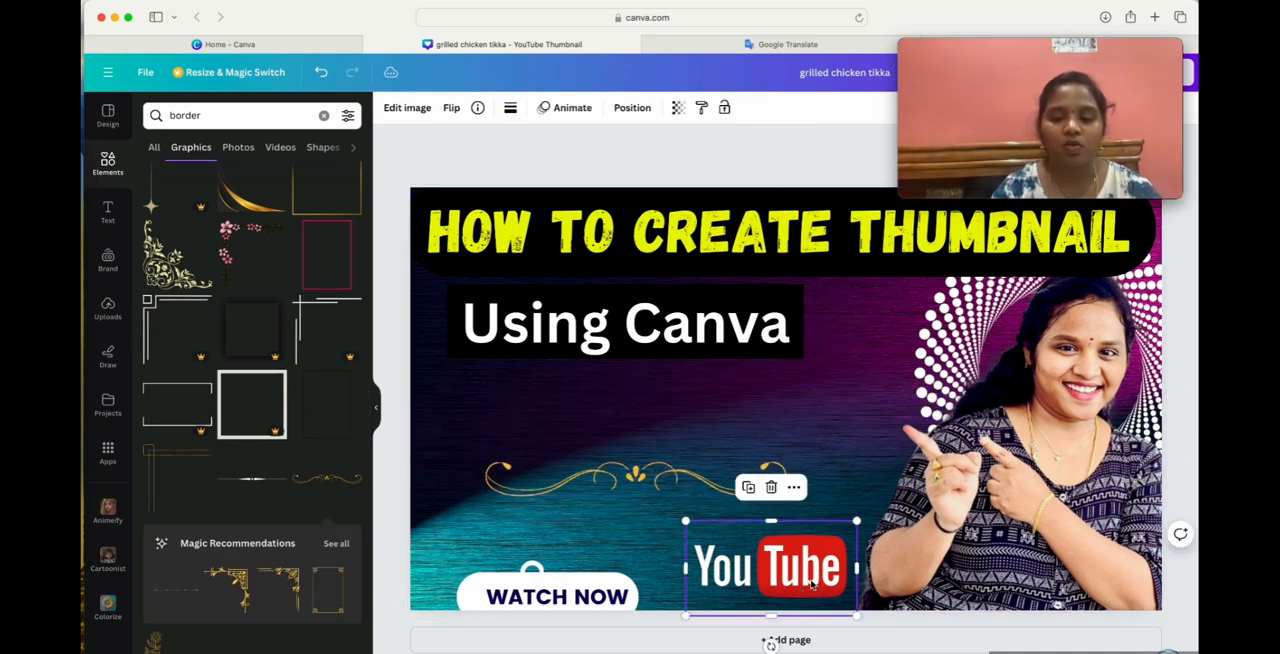
# Delete the YouTube logo, the "WATCH NOW" text and the white rounded shape behind it.
pyautogui.click(771, 487)
pyautogui.click(586, 592)
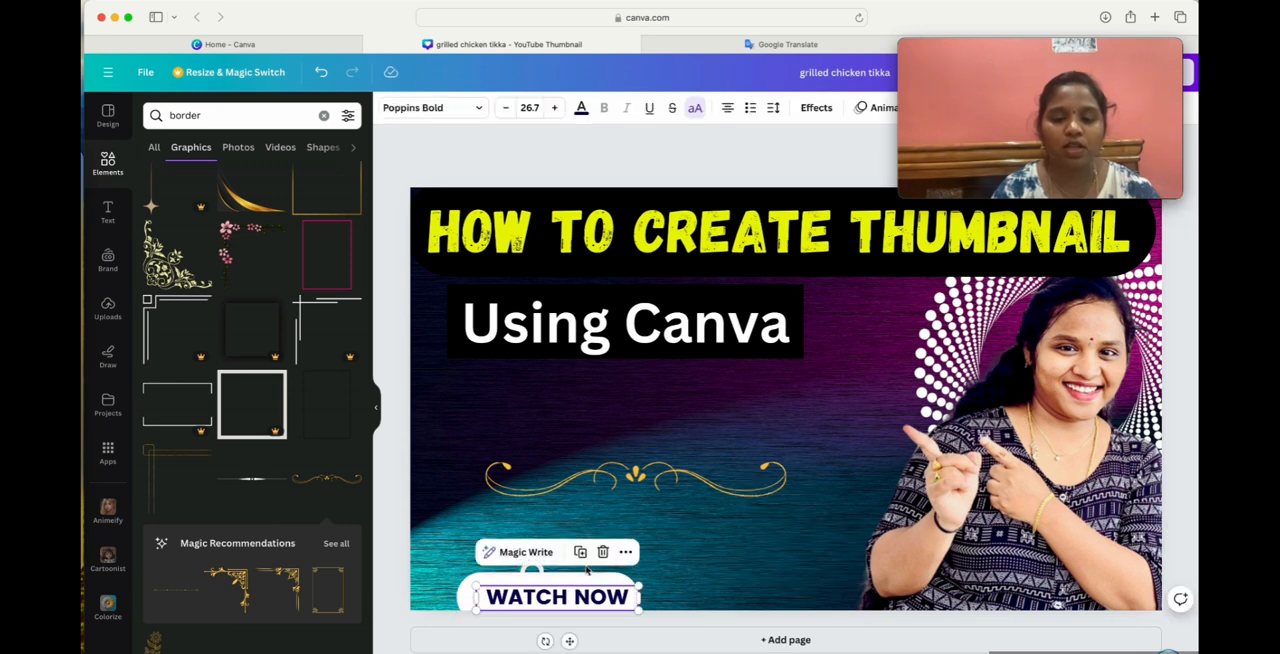
pyautogui.click(603, 554)
pyautogui.click(579, 588)
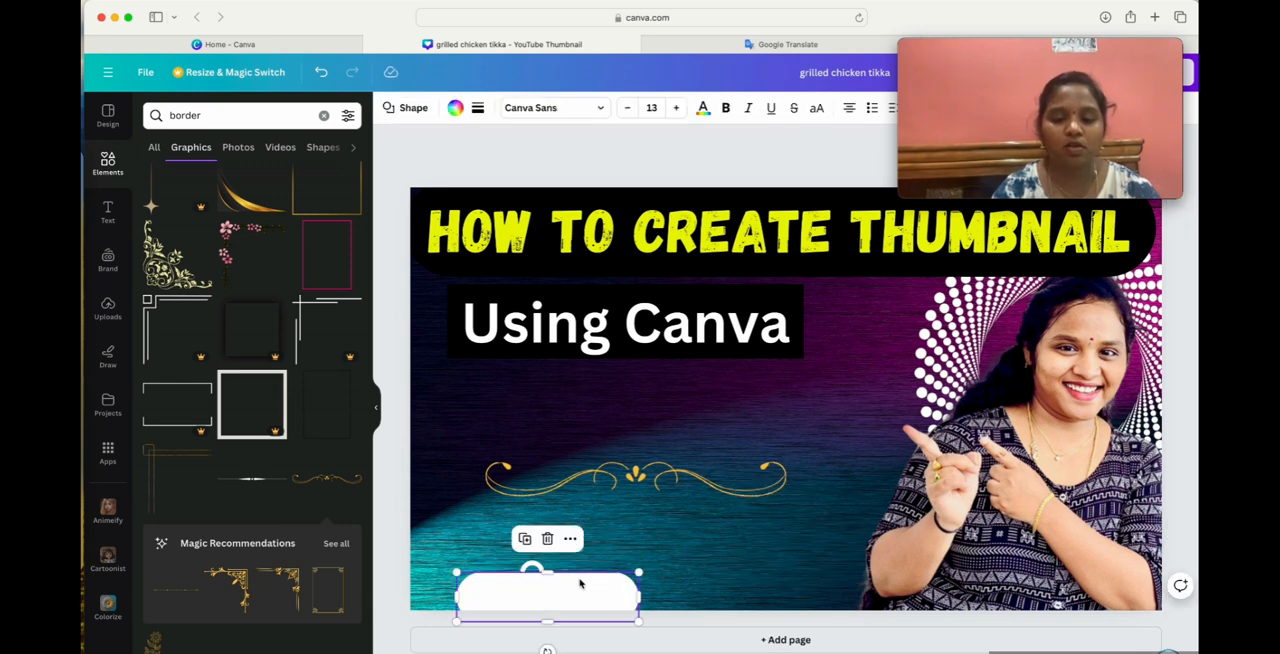
pyautogui.click(548, 540)
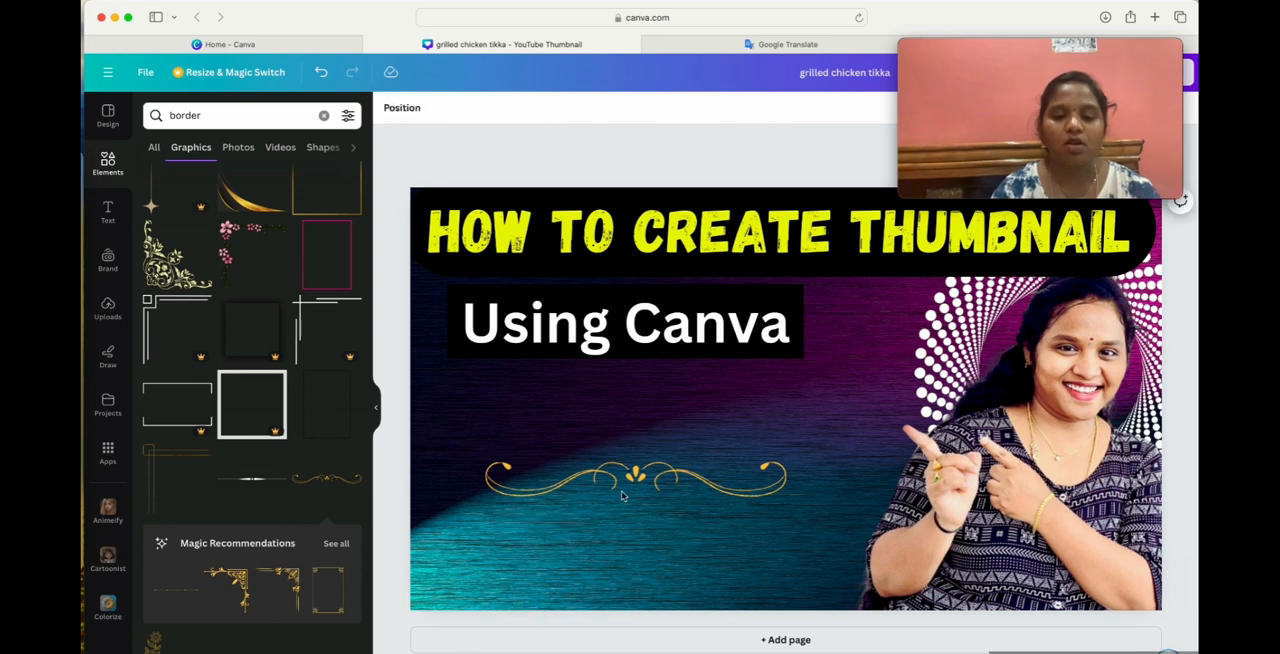
# Try the gold scrollwork divider directly beneath the "Using Canva" bar, shrunk to about half its width and rotated.
pyautogui.moveTo(680, 492); pyautogui.dragTo(658, 388)
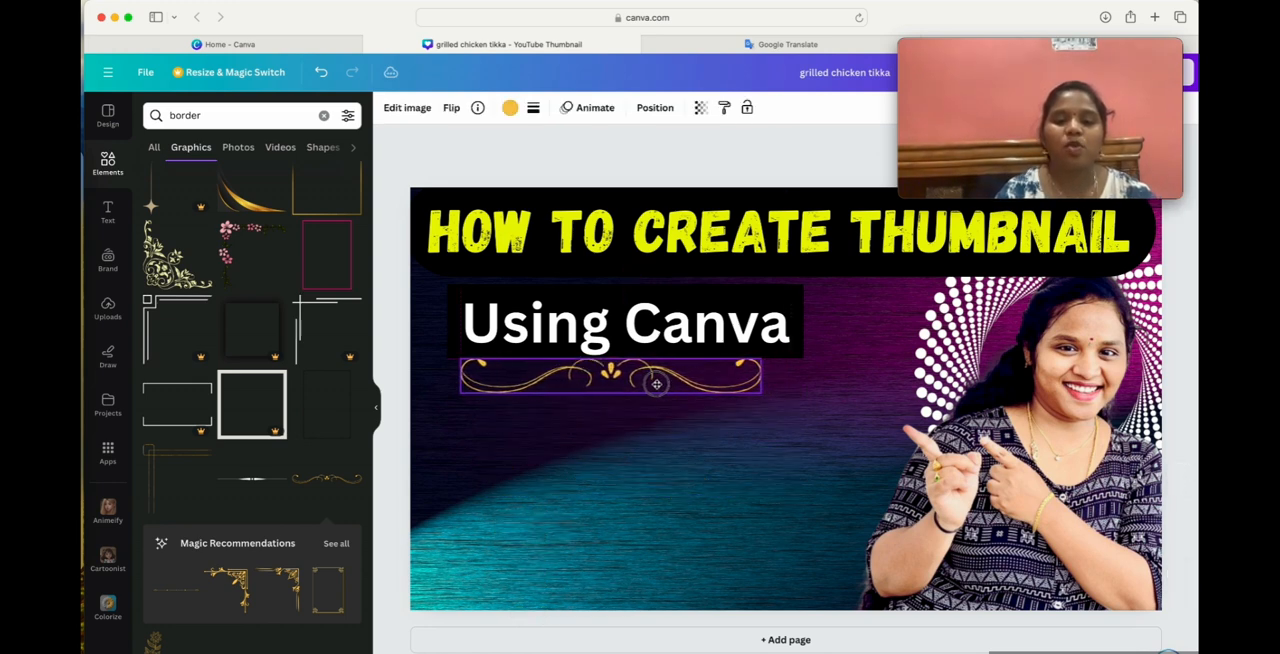
pyautogui.moveTo(761, 394); pyautogui.dragTo(625, 373)
pyautogui.click(740, 514)
pyautogui.click(688, 502)
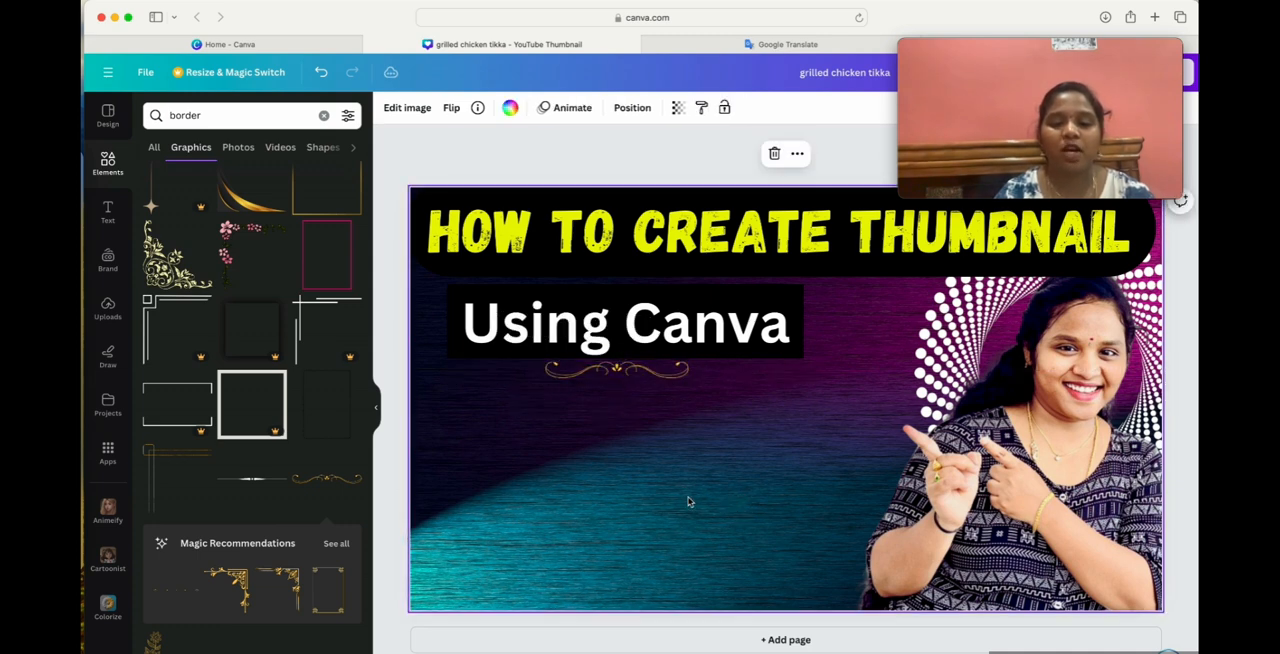
pyautogui.click(633, 376)
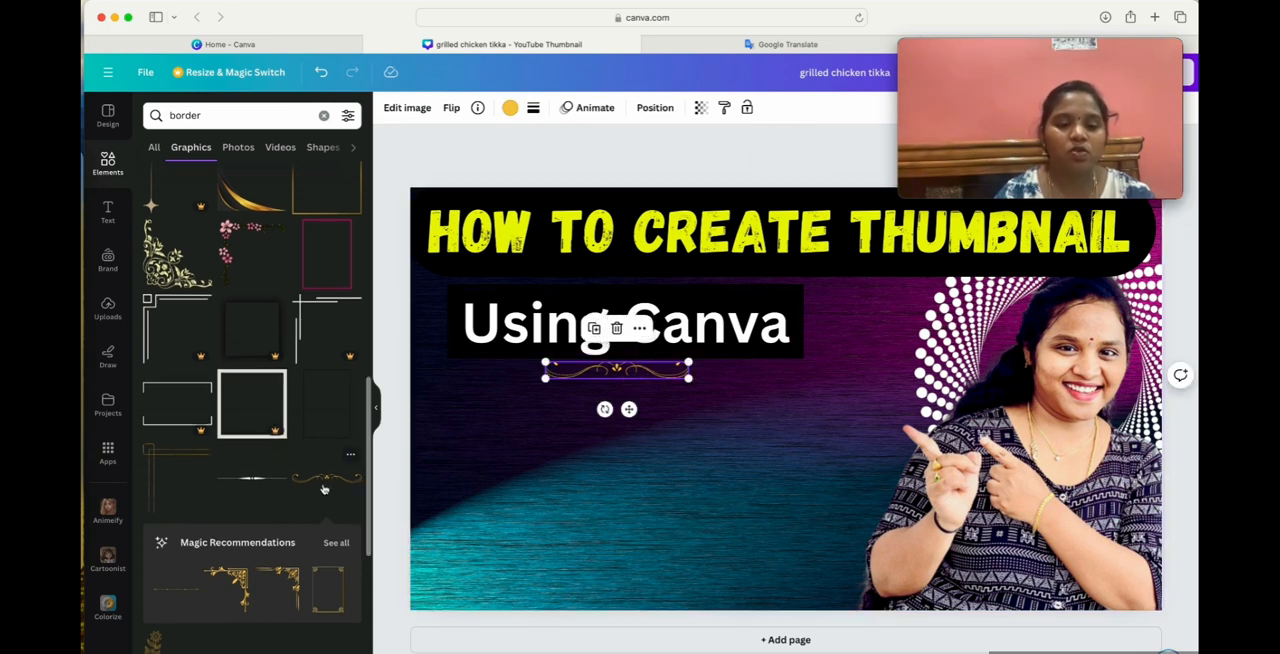
pyautogui.moveTo(605, 409); pyautogui.dragTo(517, 363)
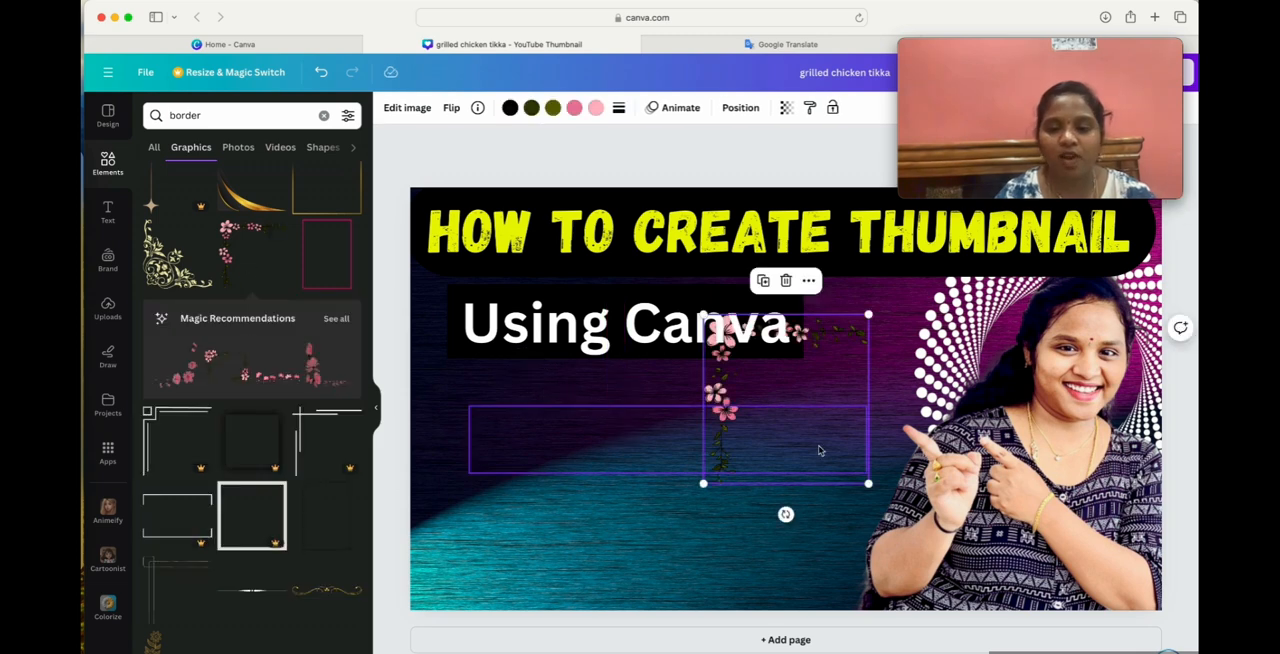
# Rotate the pink floral corner graphic a quarter turn counterclockwise and fit it into the thumbnail's lower-left corner.
pyautogui.click(811, 417)
pyautogui.moveTo(775, 386); pyautogui.dragTo(630, 463)
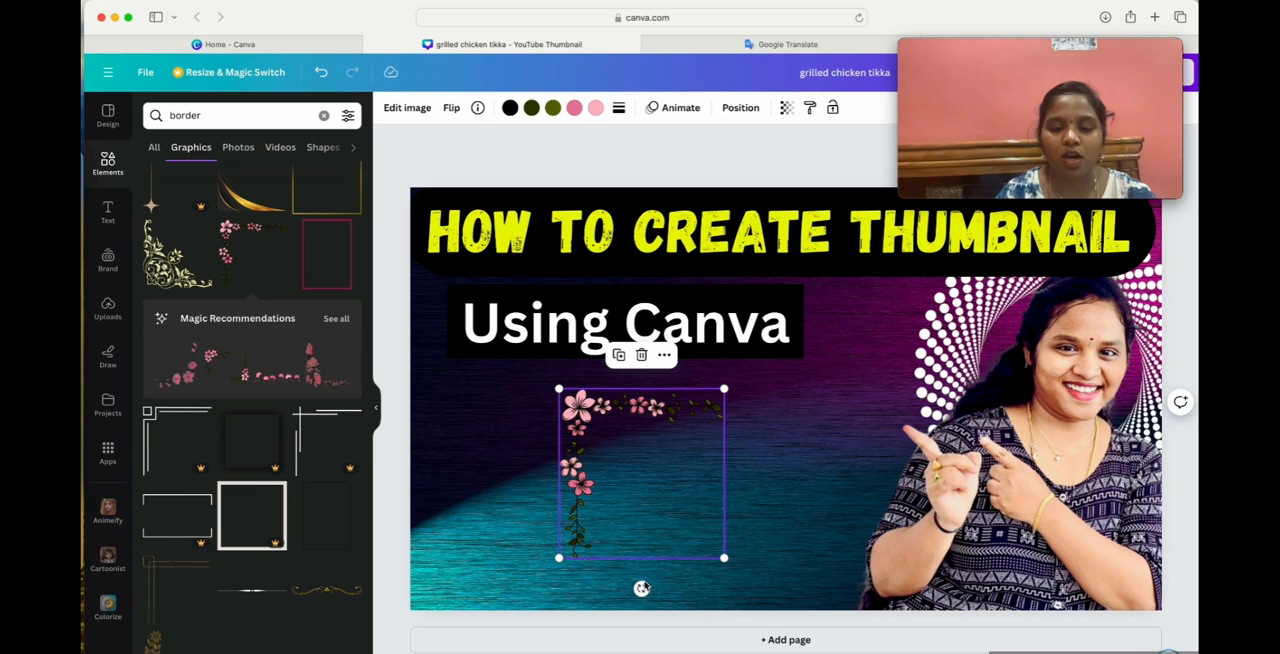
pyautogui.moveTo(641, 587); pyautogui.dragTo(770, 472)
pyautogui.click(448, 430)
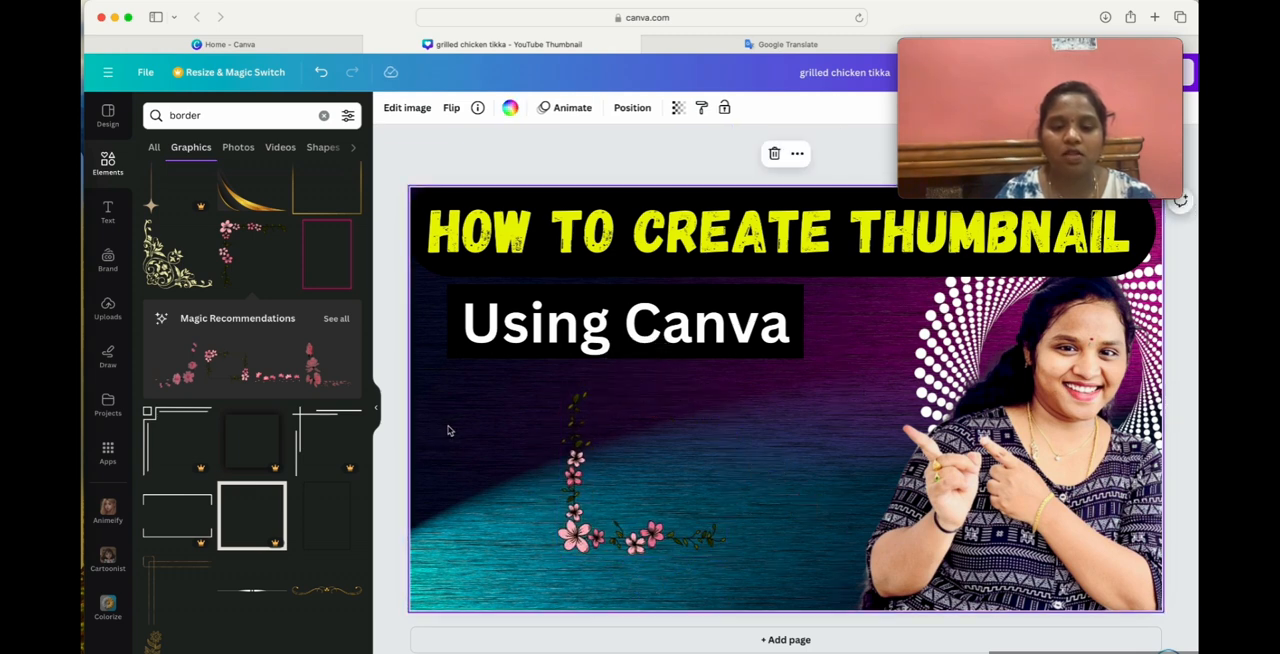
pyautogui.moveTo(634, 481); pyautogui.dragTo(487, 538)
pyautogui.click(750, 562)
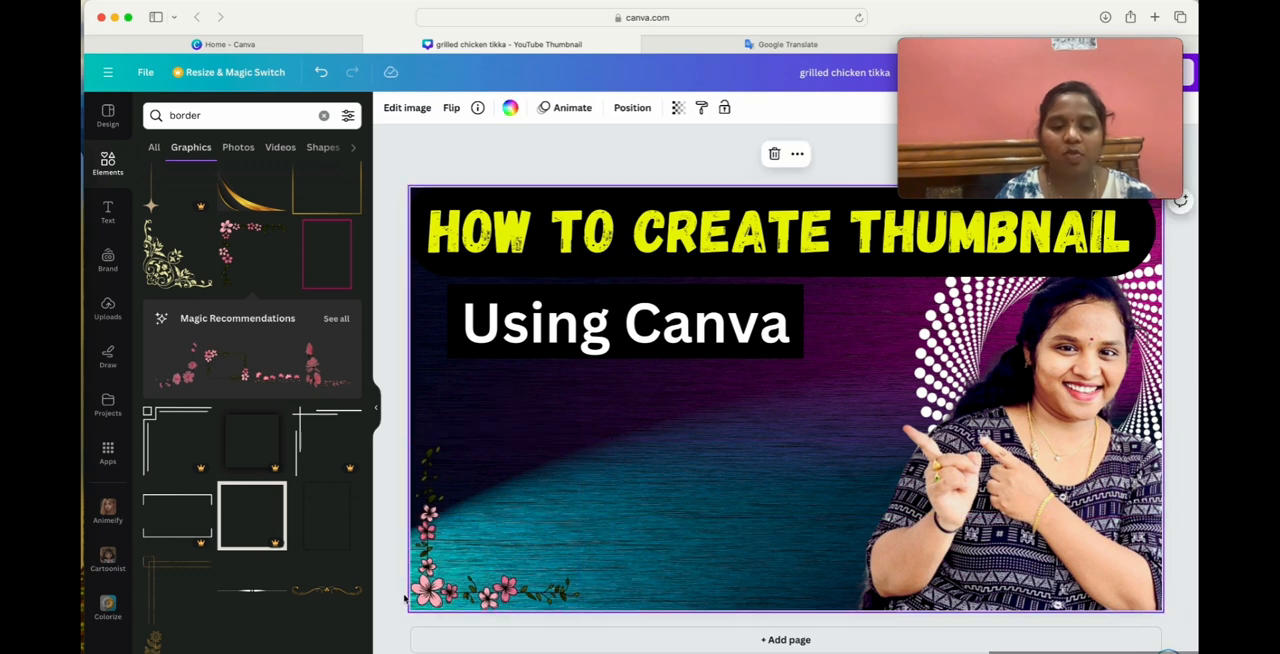
# Recolour the black parts of the floral corner graphic, trying teal and peach before settling on the near-black navy from the photo colours.
pyautogui.click(440, 575)
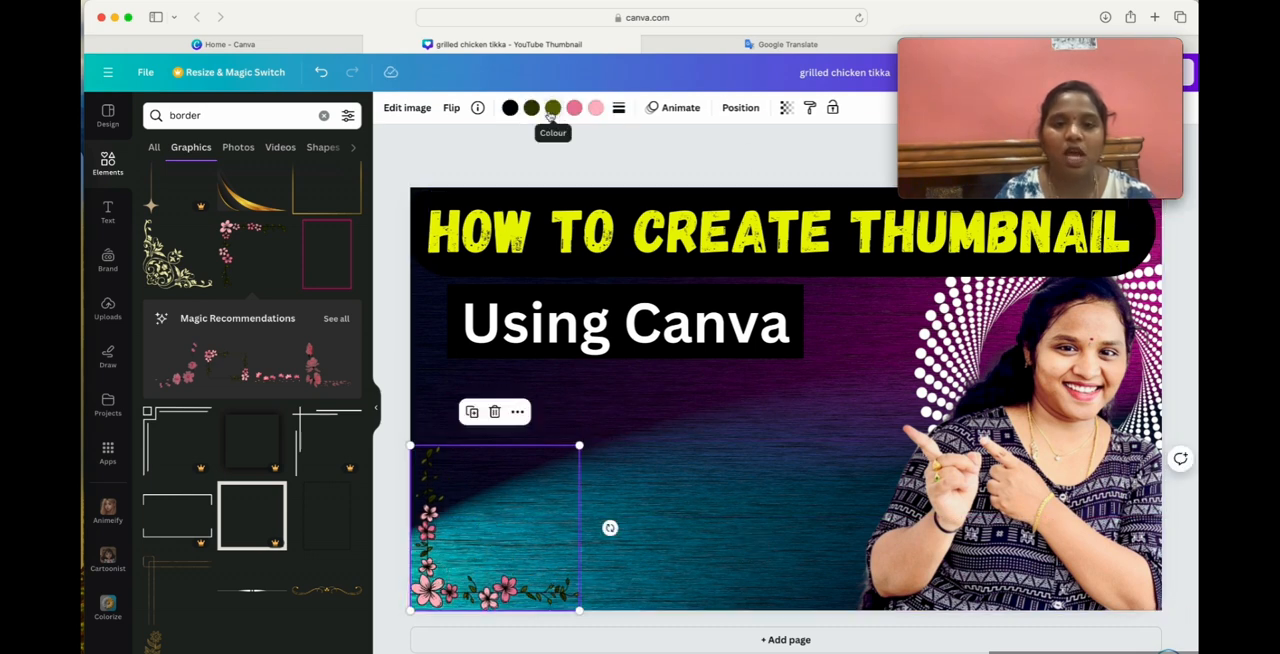
pyautogui.click(511, 110)
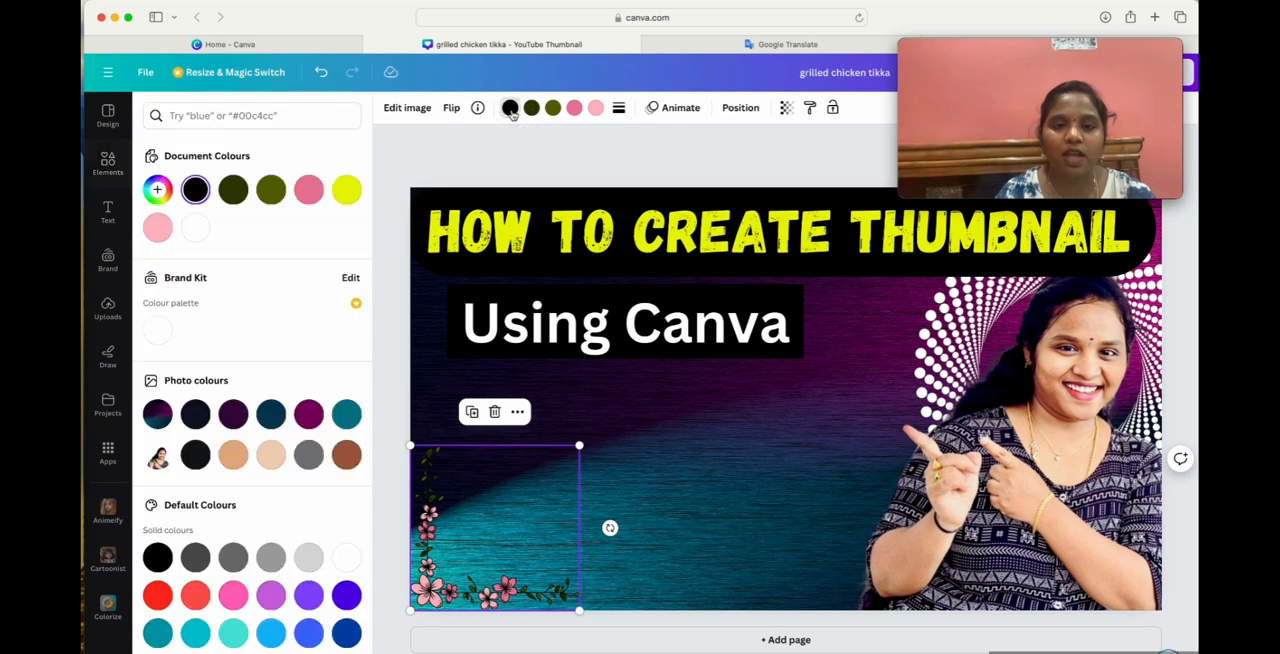
pyautogui.click(311, 414)
pyautogui.click(345, 418)
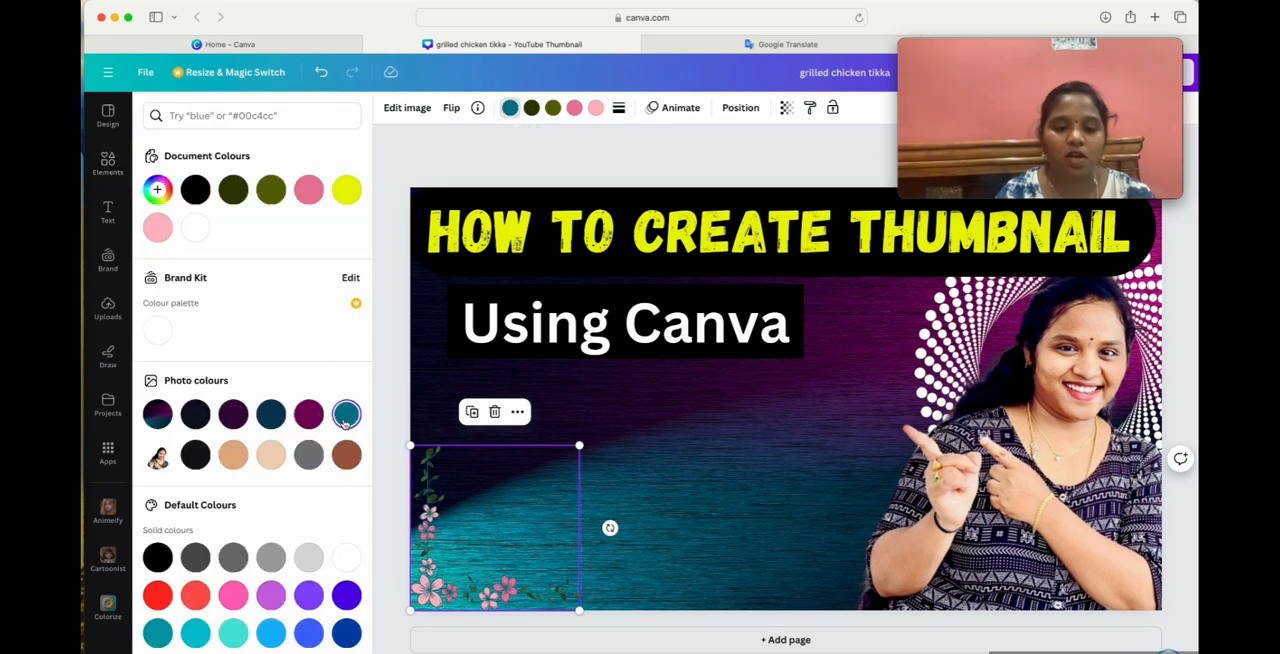
pyautogui.click(188, 418)
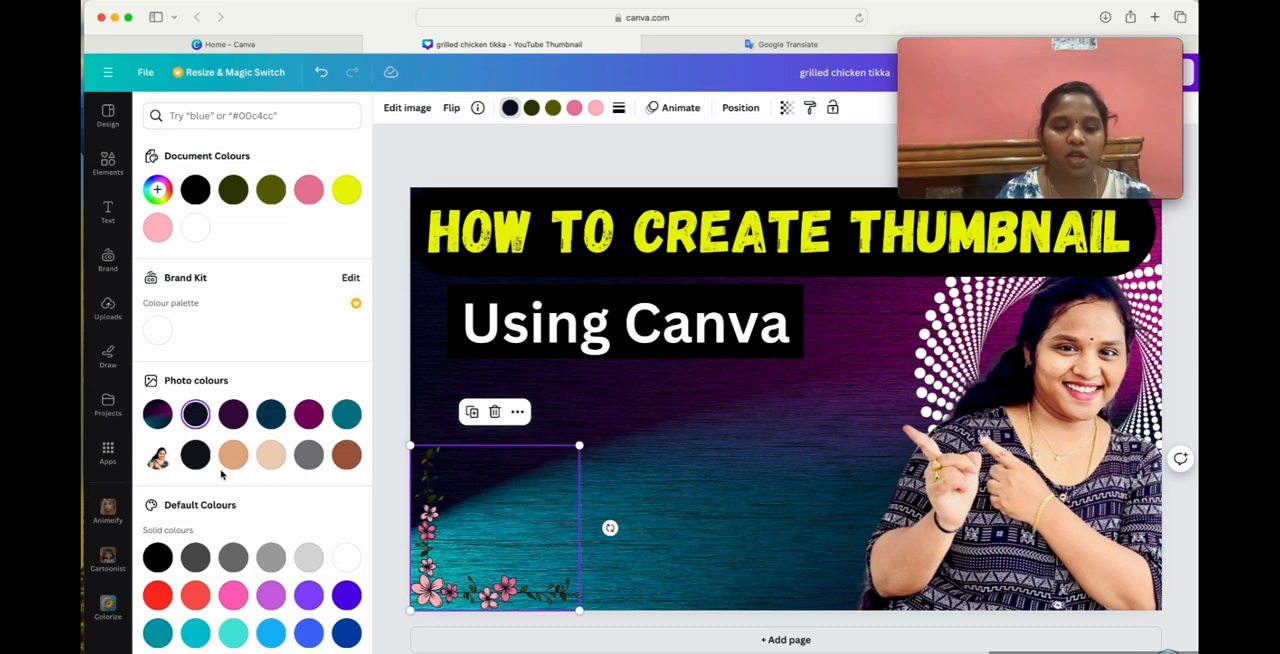
pyautogui.click(274, 456)
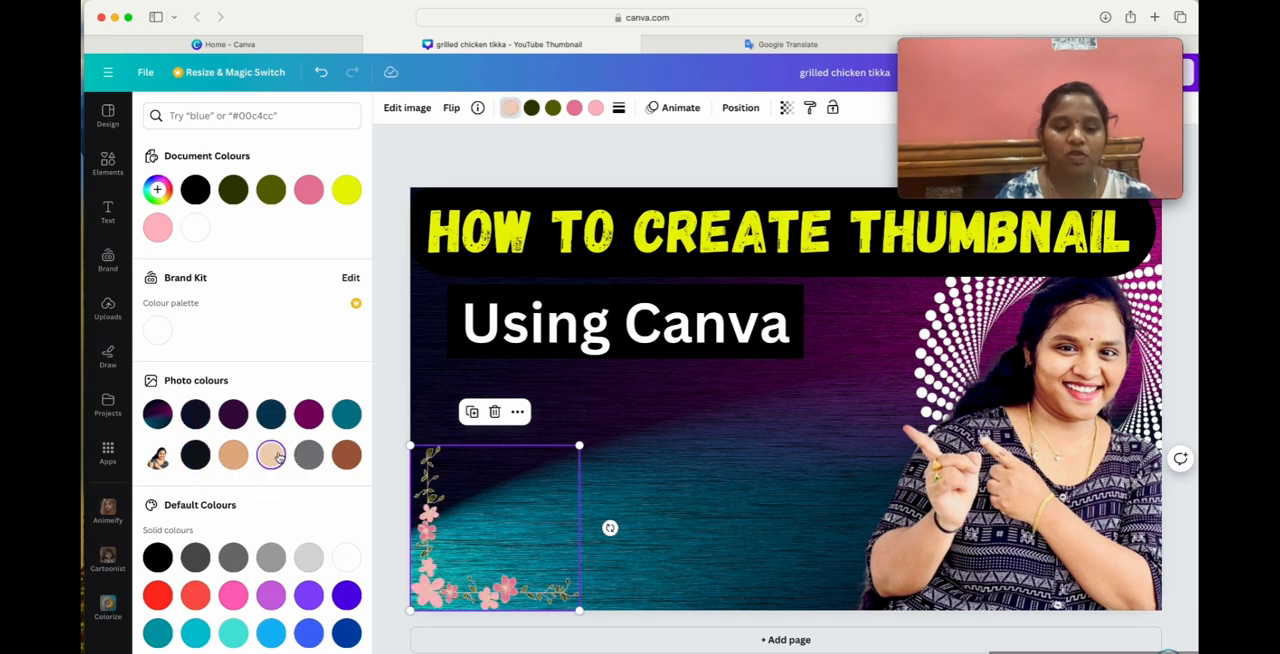
pyautogui.click(202, 420)
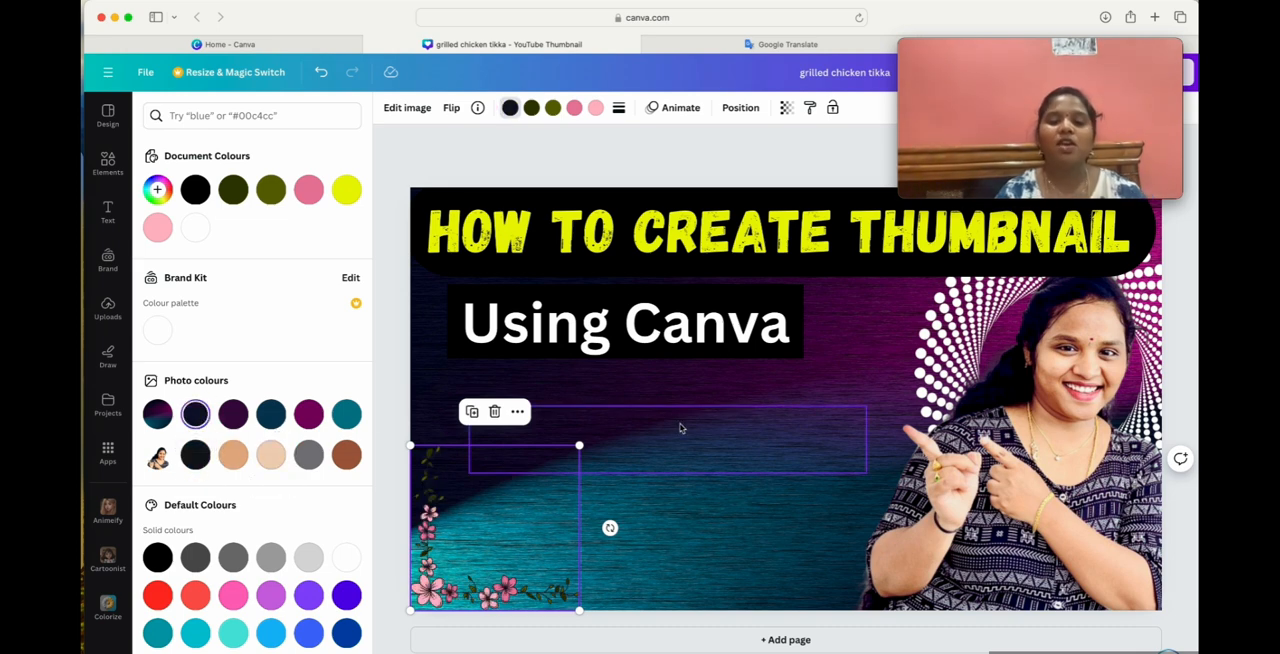
pyautogui.click(720, 540)
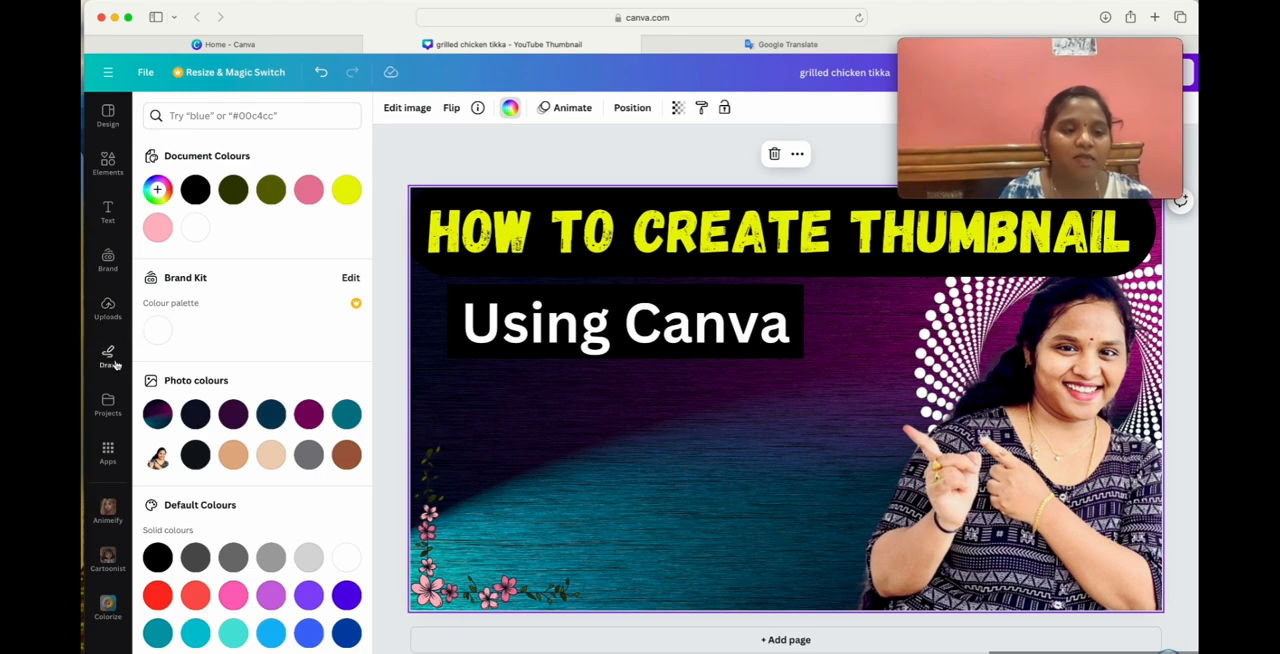
# Search the elements for "100%" and add the red double-underlined "100" graphic with the black outline.
pyautogui.click(109, 166)
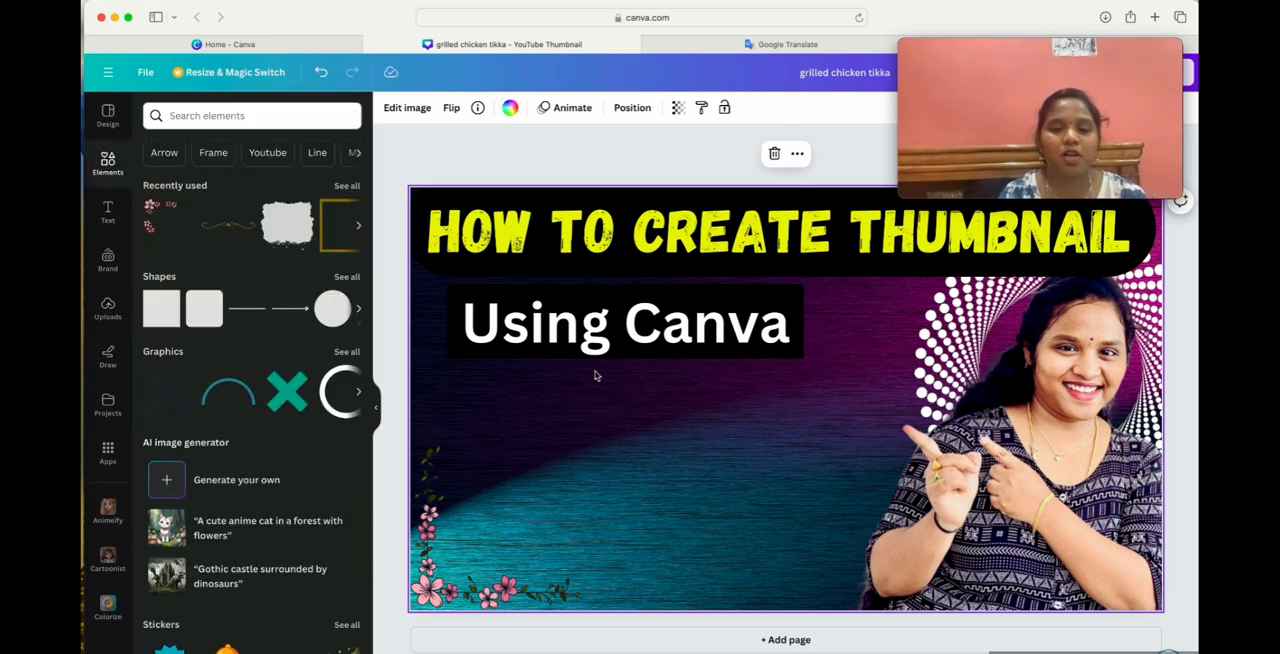
pyautogui.click(580, 335)
pyautogui.click(224, 113)
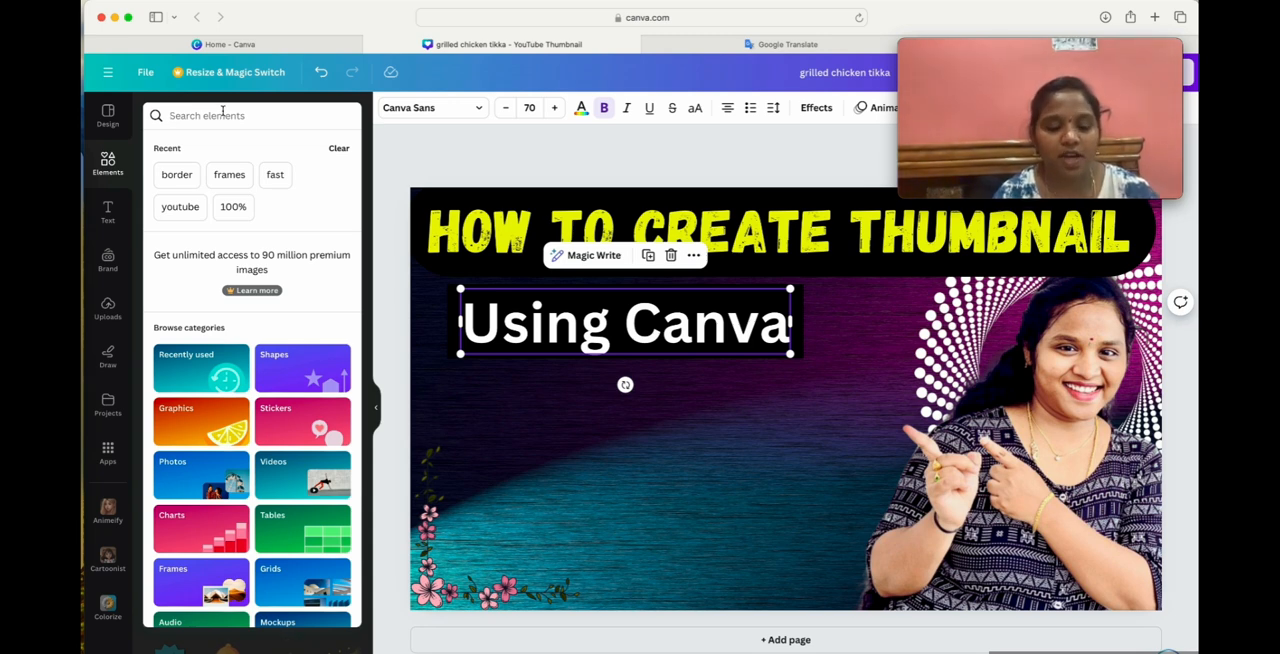
pyautogui.write('100')
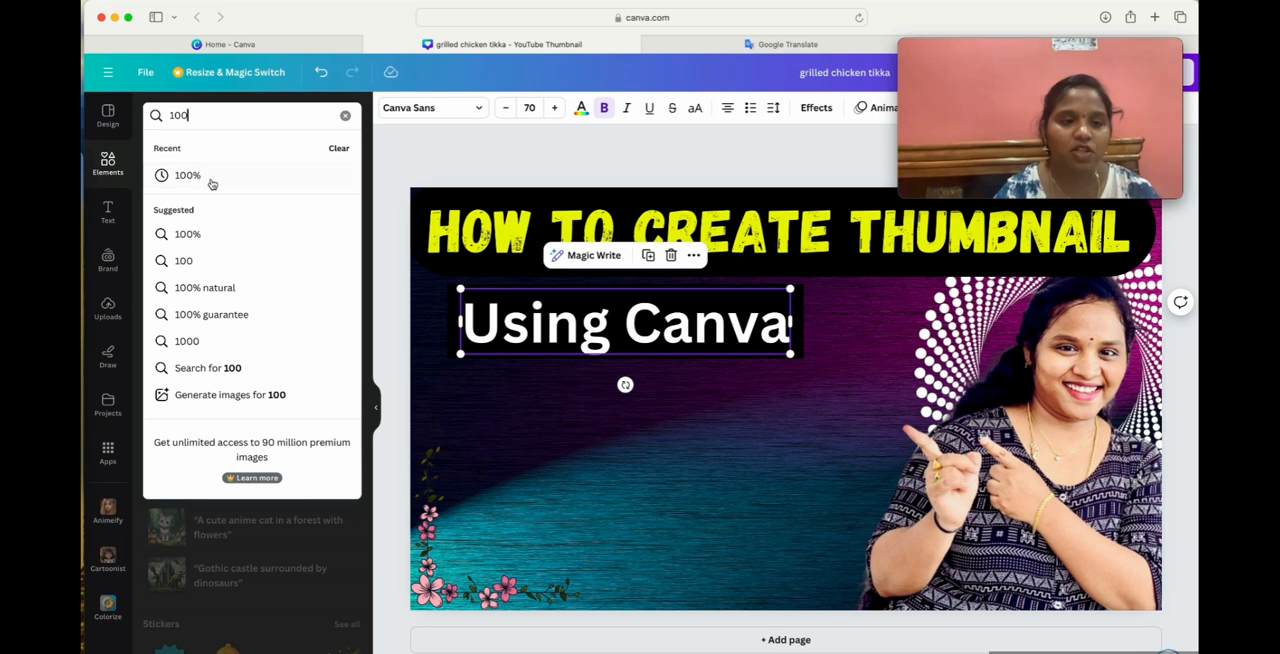
pyautogui.click(210, 179)
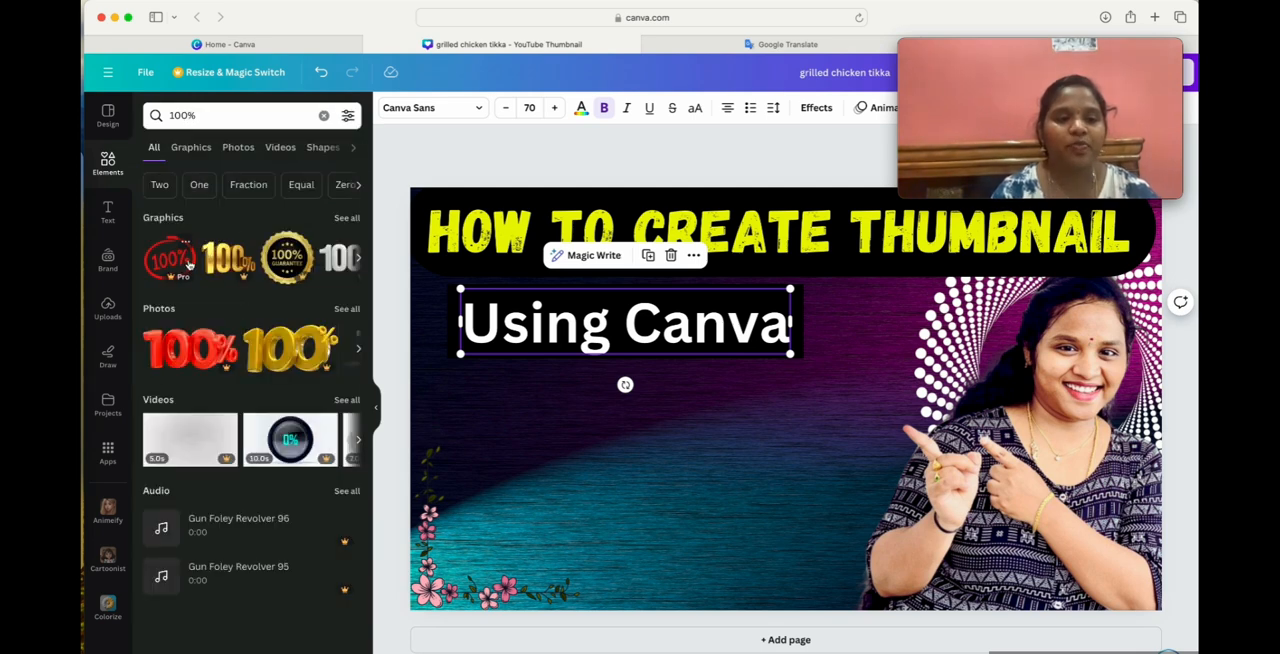
pyautogui.hscroll(5, 188, 263)
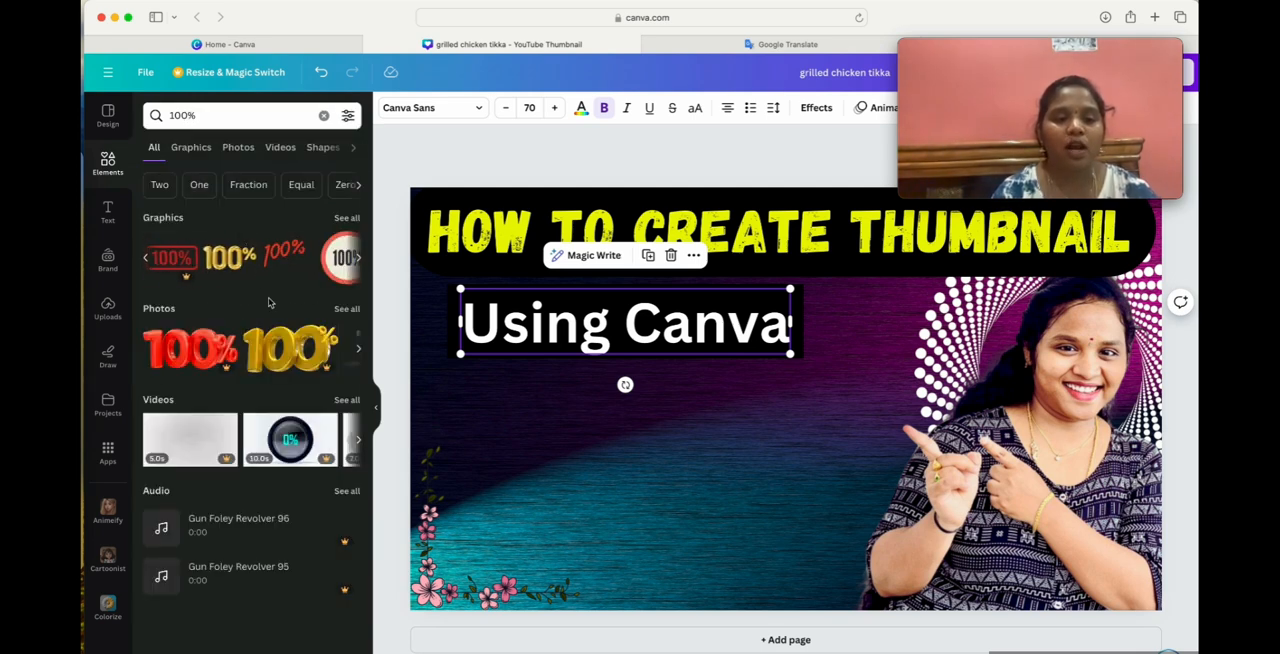
pyautogui.hscroll(8, 238, 261)
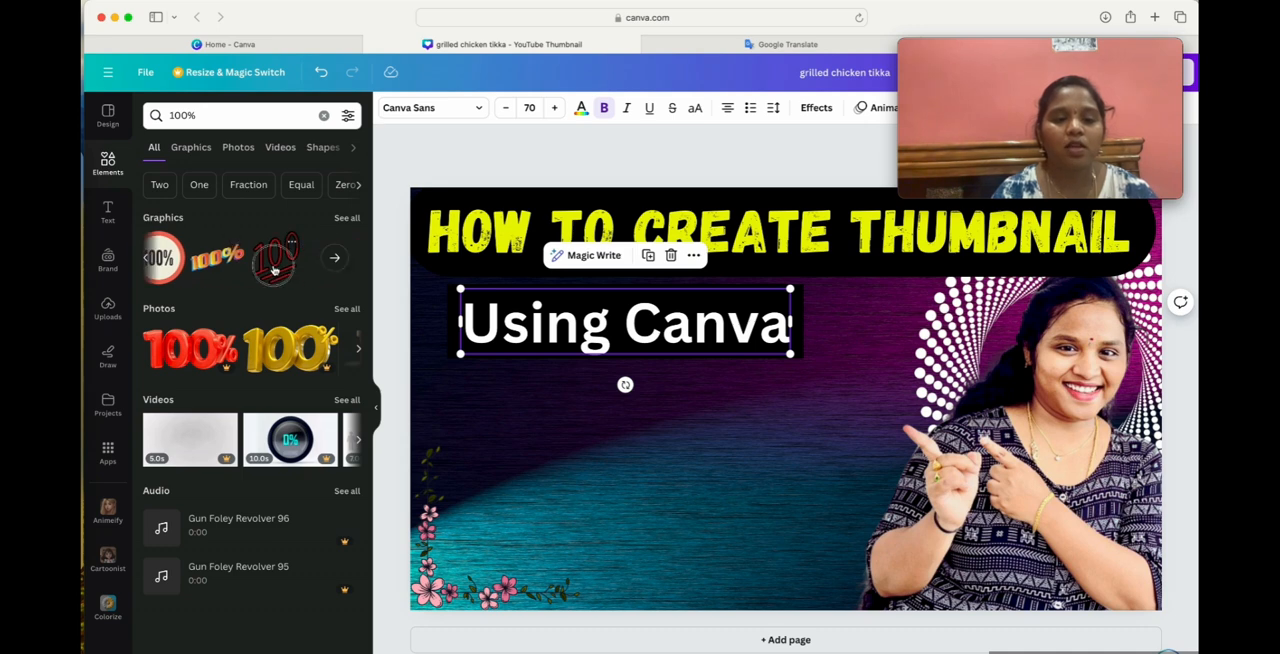
pyautogui.click(273, 270)
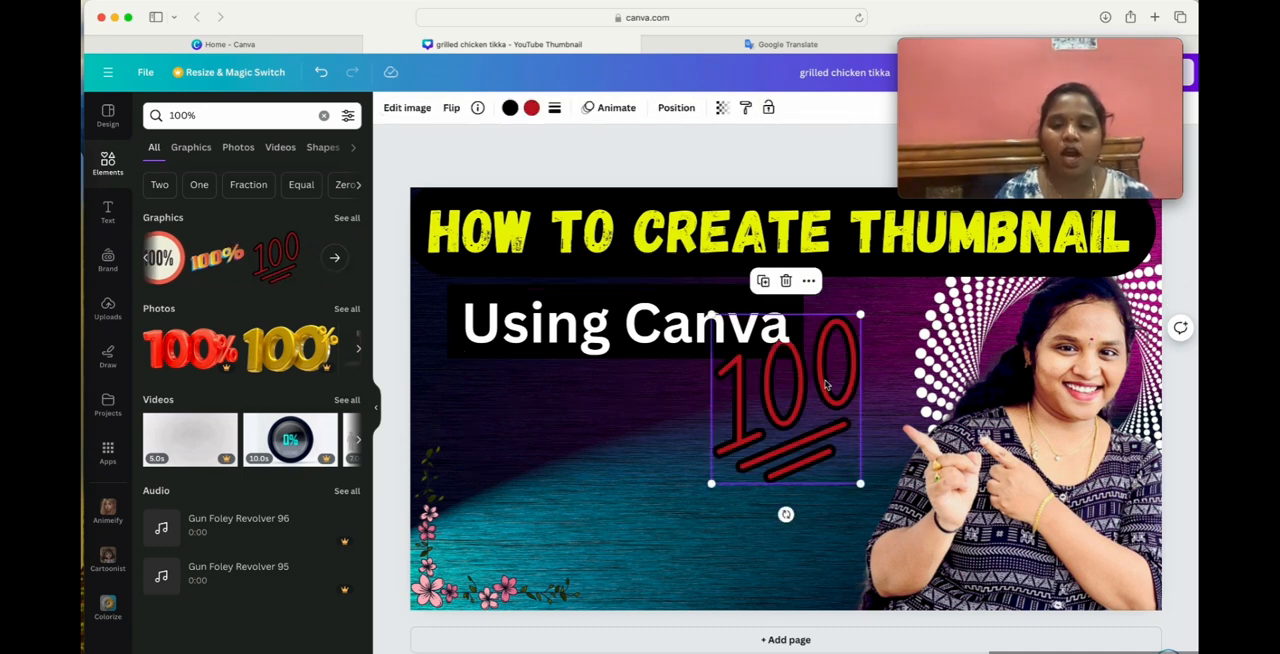
# Change the red of the "100" graphic to white and place it, scaled down, just right of the "Using Canva" bar.
pyautogui.moveTo(795, 405); pyautogui.dragTo(671, 472)
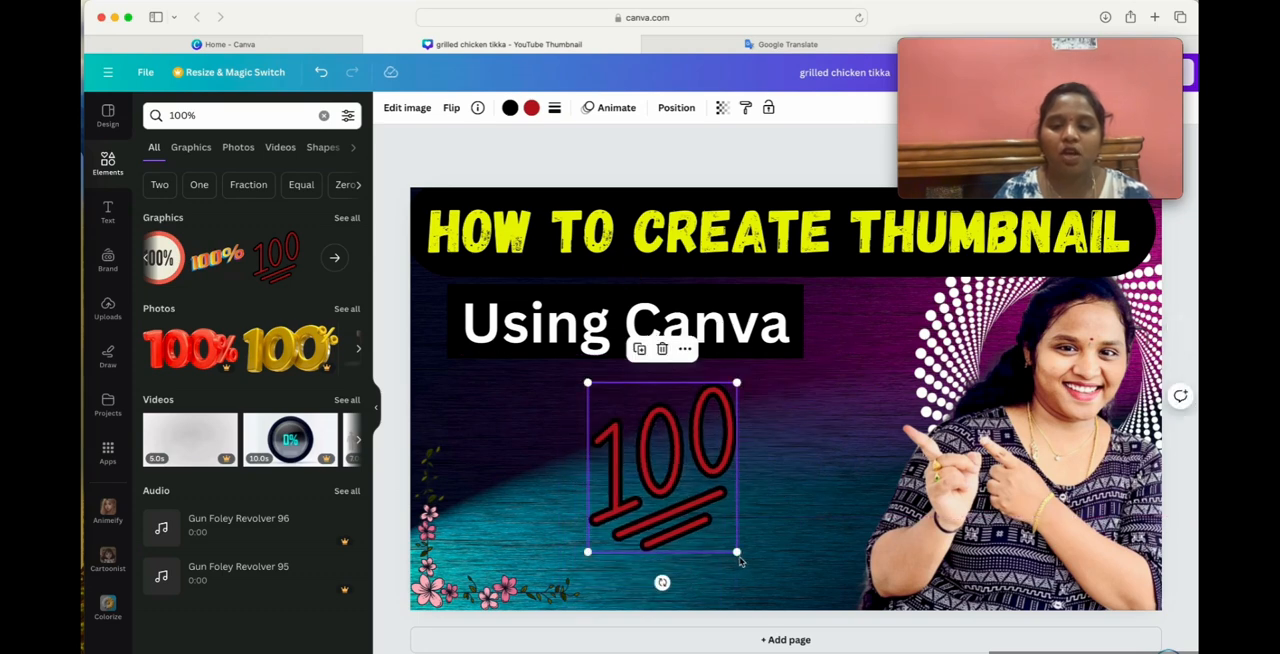
pyautogui.moveTo(740, 562); pyautogui.dragTo(690, 497)
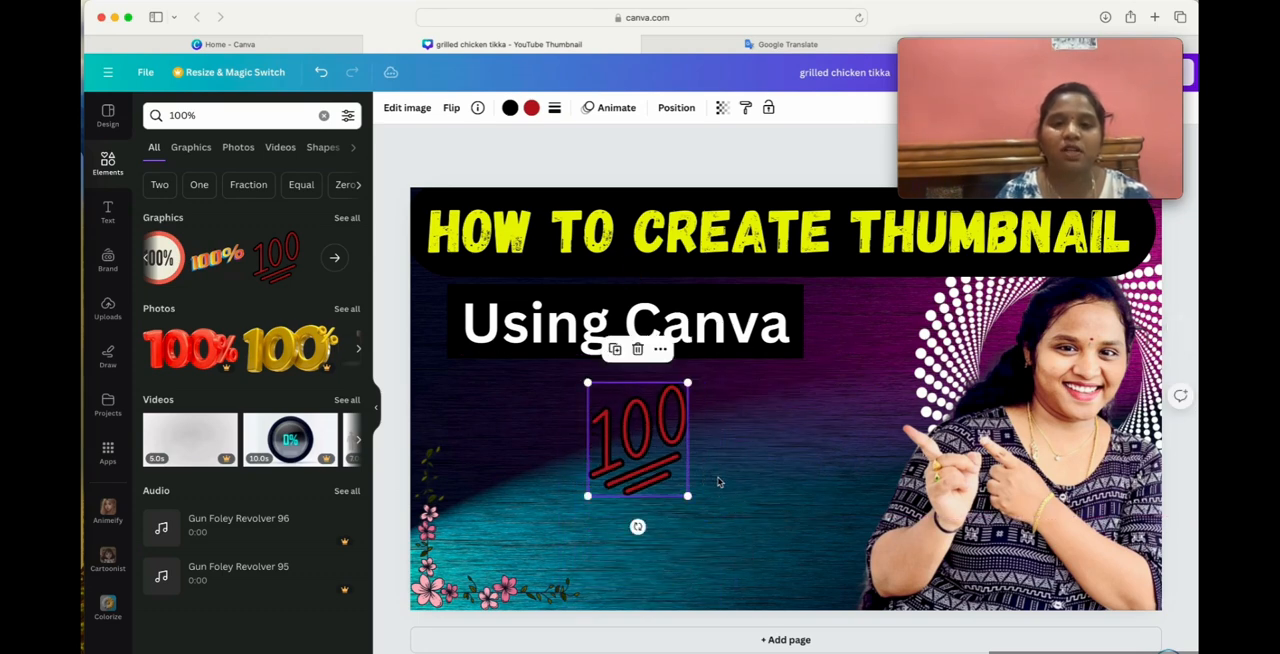
pyautogui.click(531, 107)
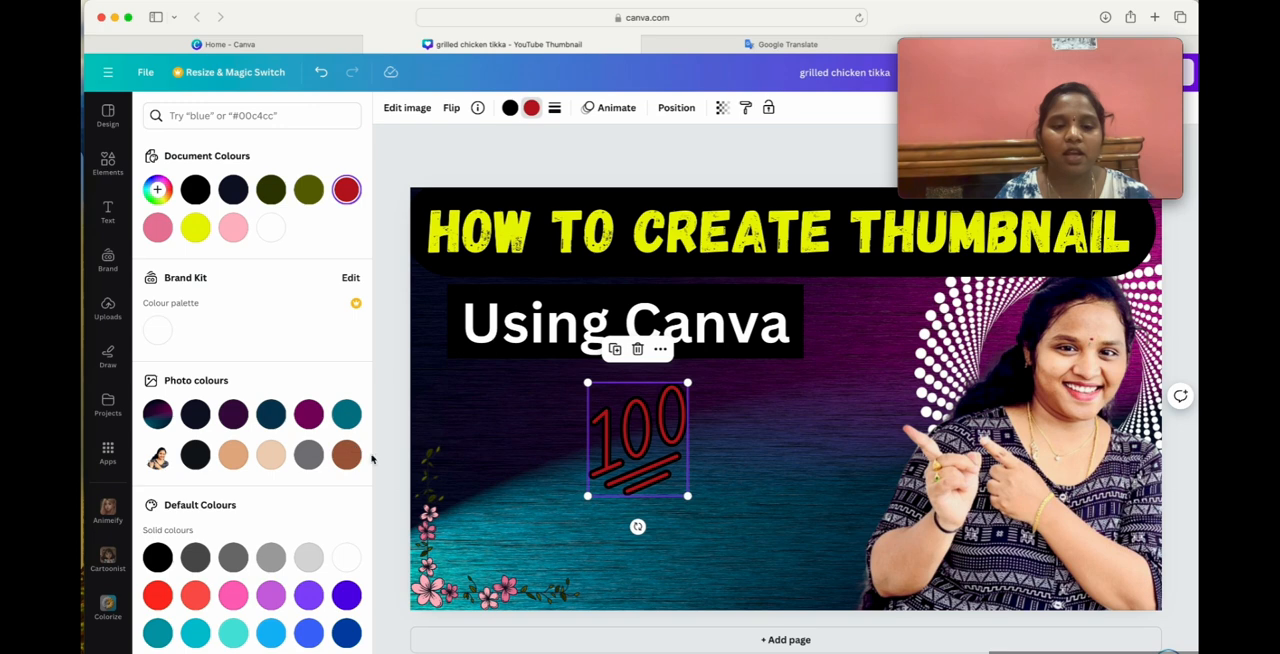
pyautogui.click(347, 558)
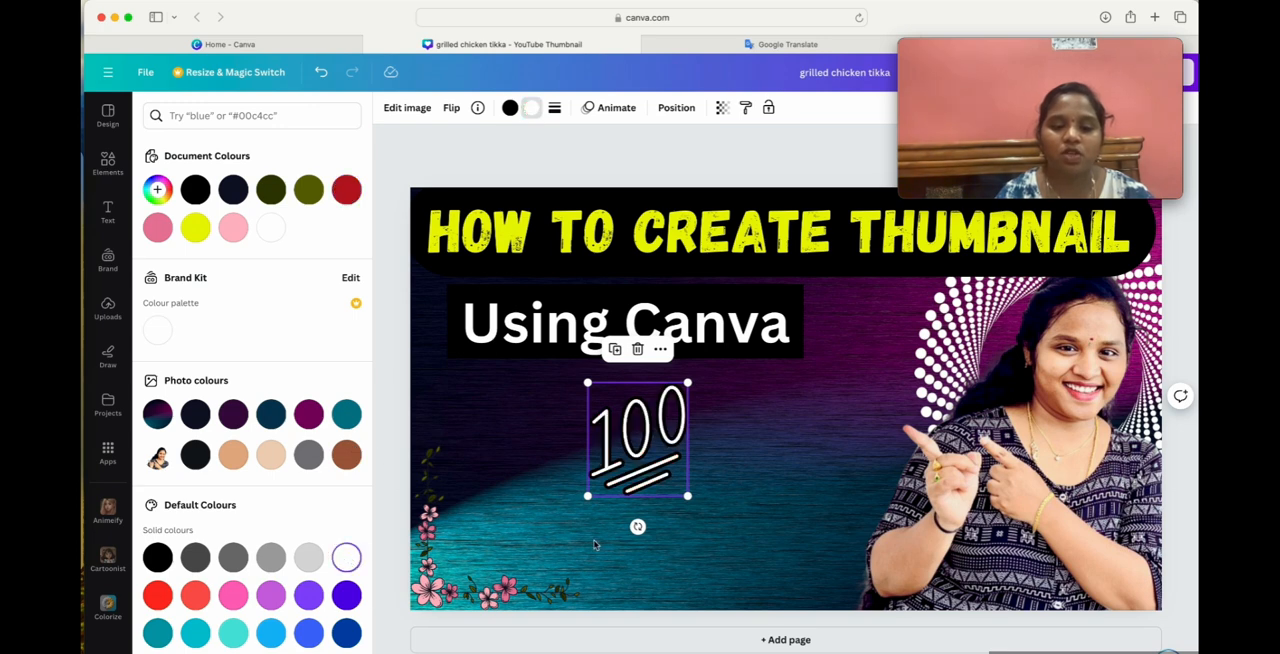
pyautogui.moveTo(689, 500); pyautogui.dragTo(853, 300)
pyautogui.click(642, 566)
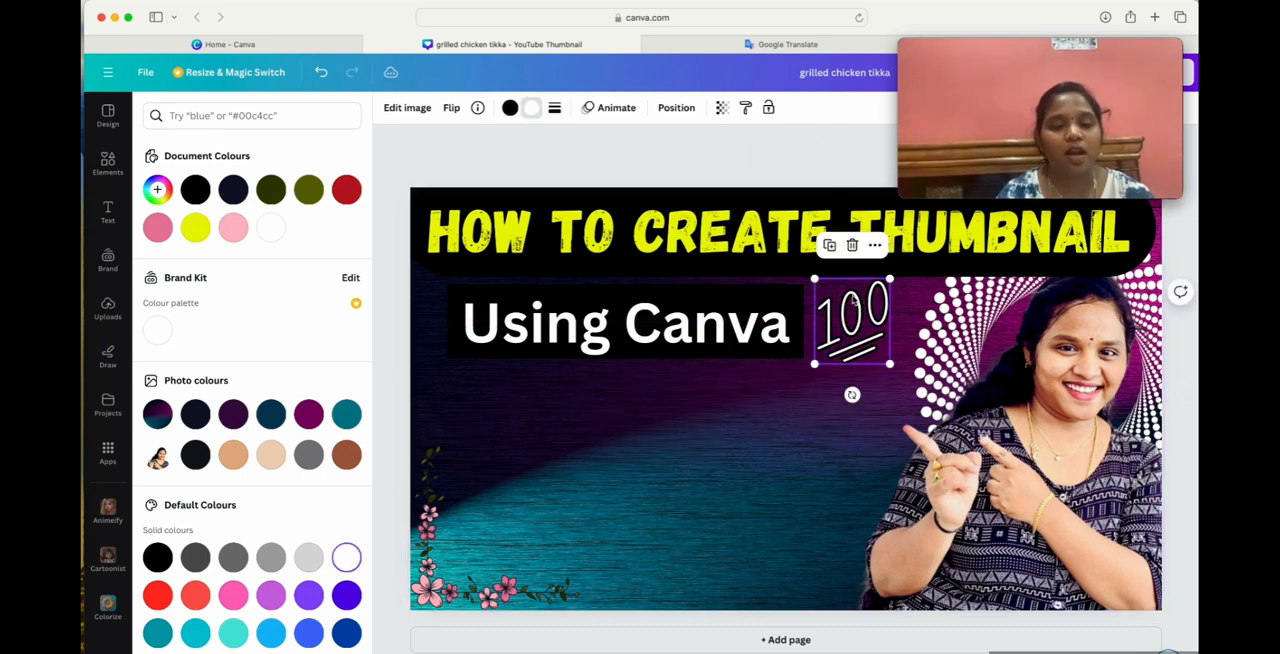
# Search the elements for "fast", try the speedometer graphic with speed lines in the empty area beside the floral corner, and delete it.
pyautogui.click(107, 163)
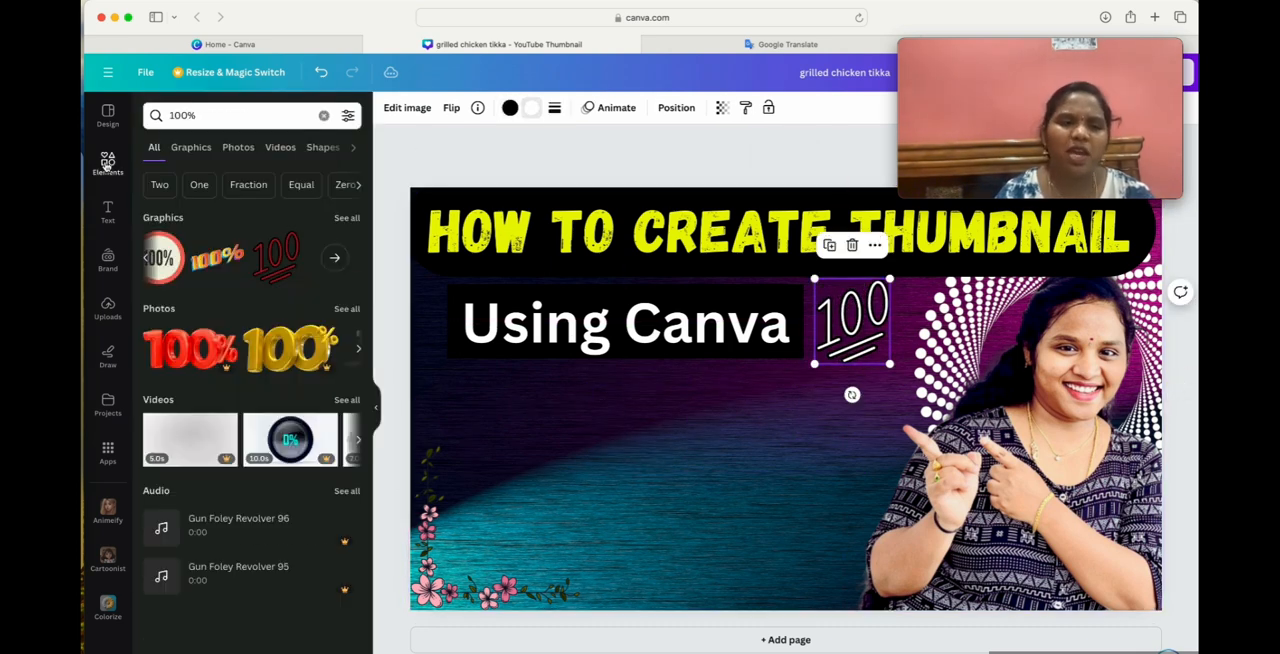
pyautogui.click(211, 116)
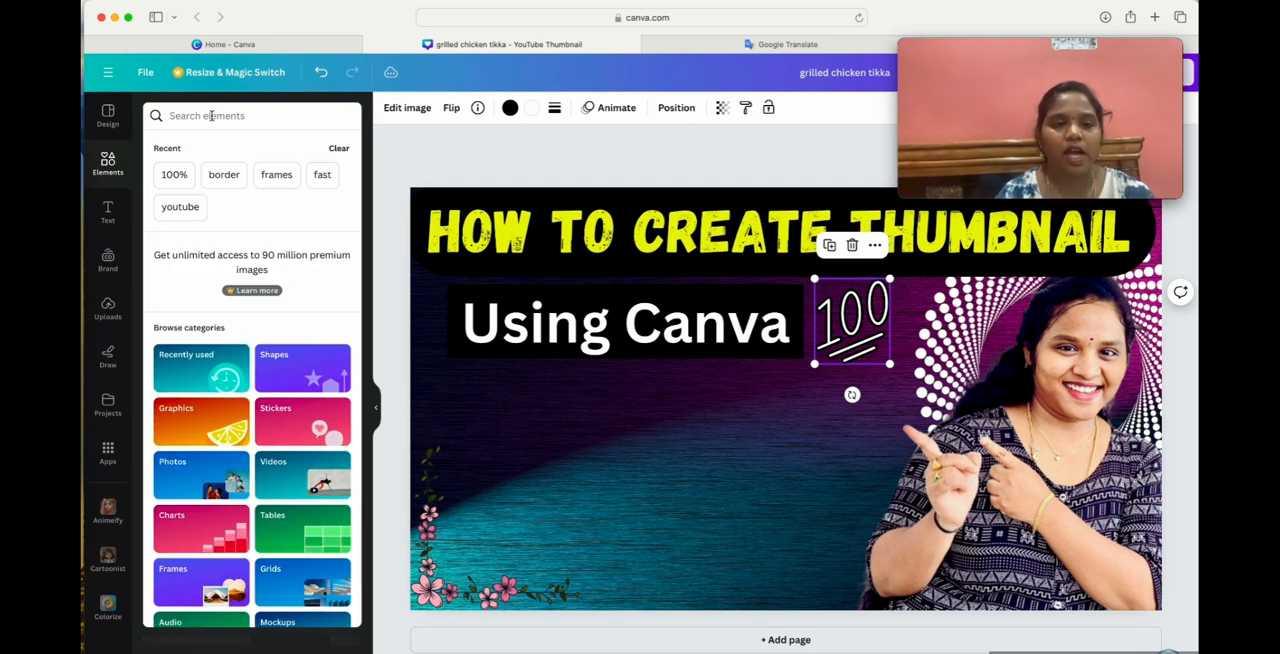
pyautogui.write('fast')
pyautogui.press('Return')
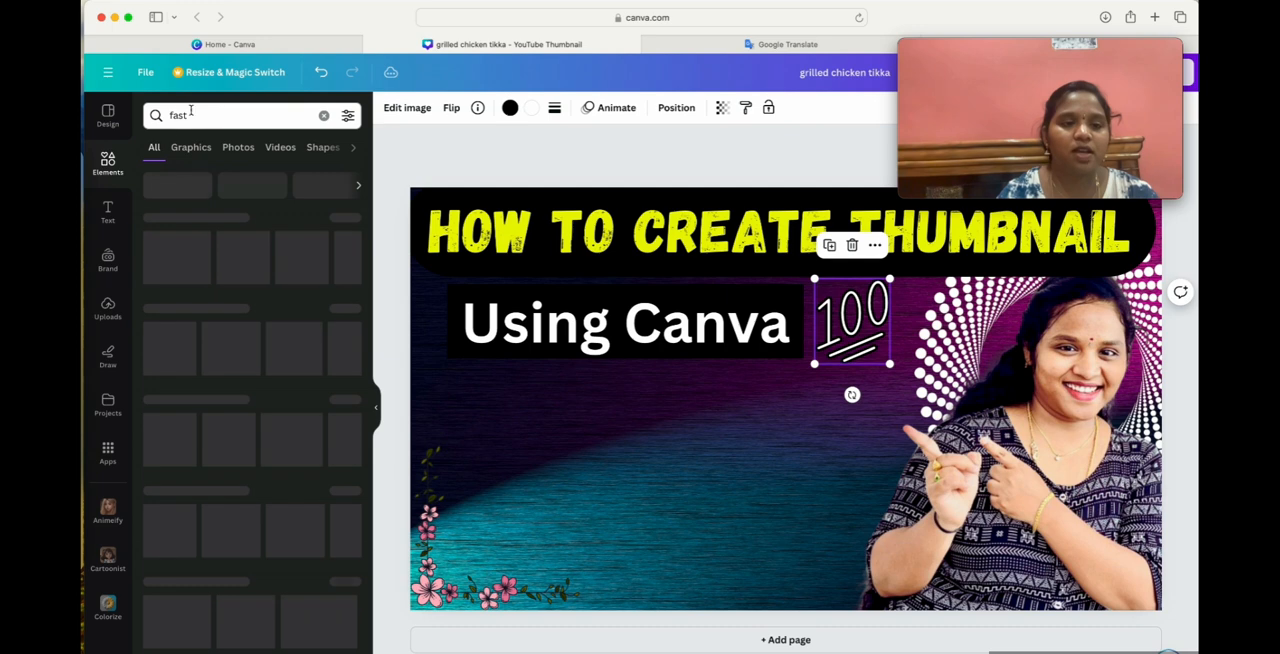
pyautogui.hscroll(5, 266, 271)
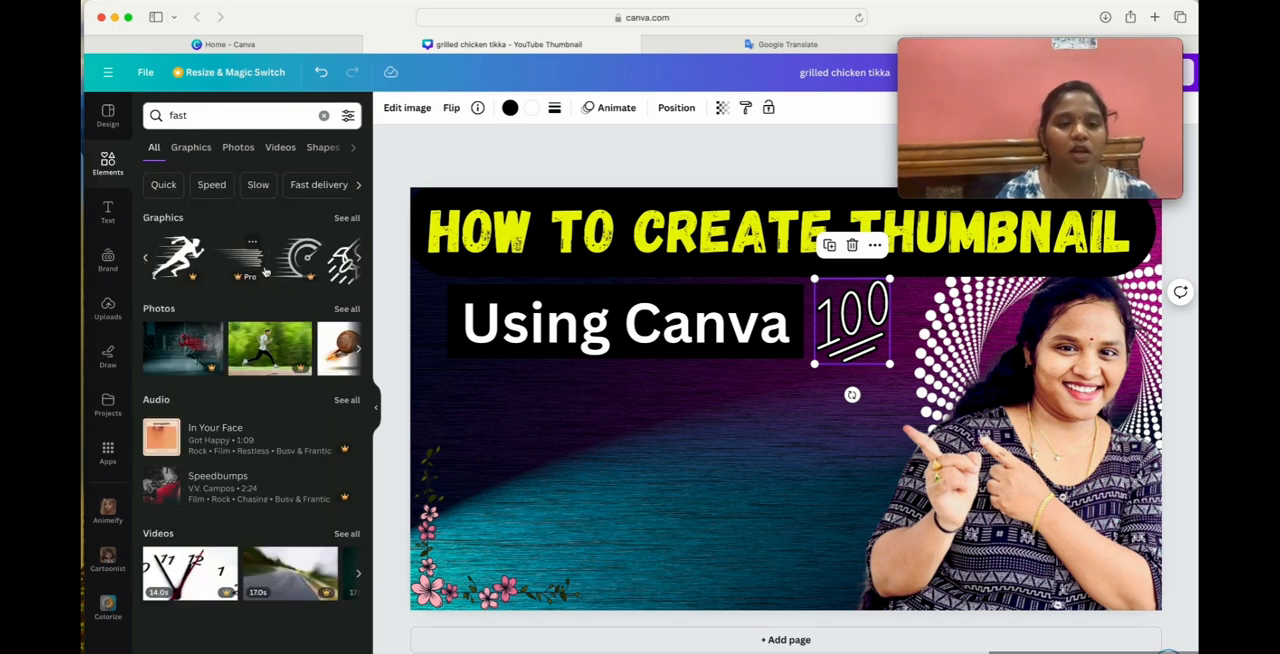
pyautogui.hscroll(5, 266, 271)
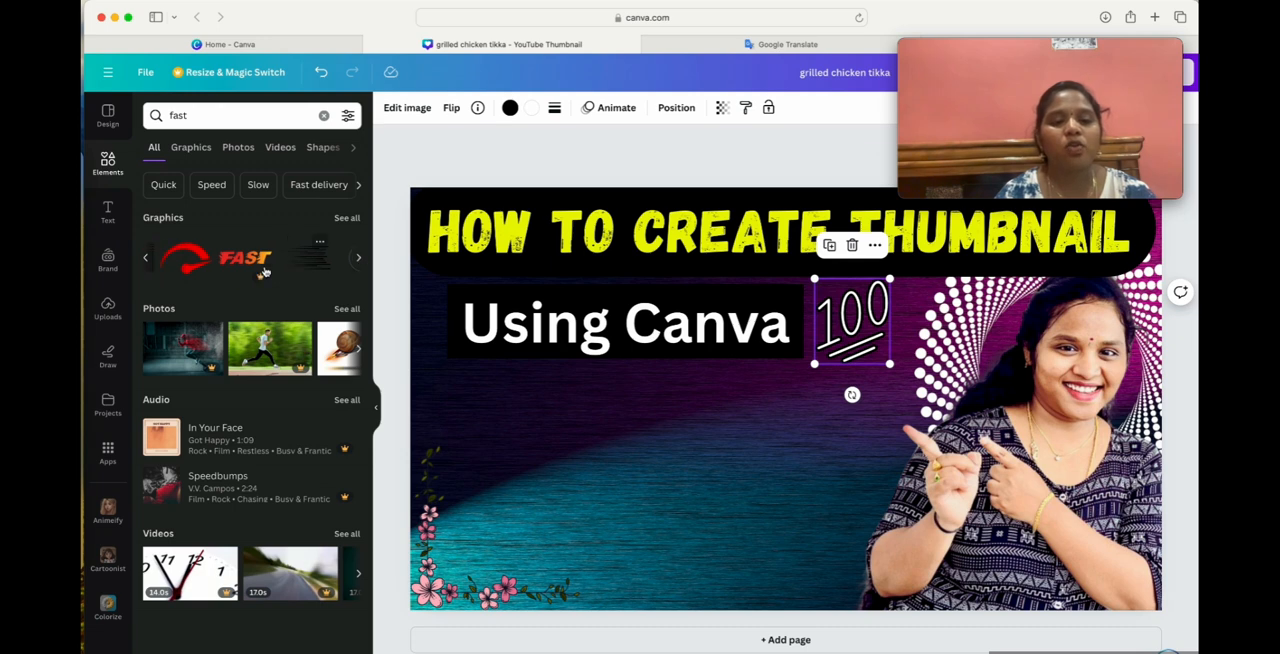
pyautogui.hscroll(-5, 266, 271)
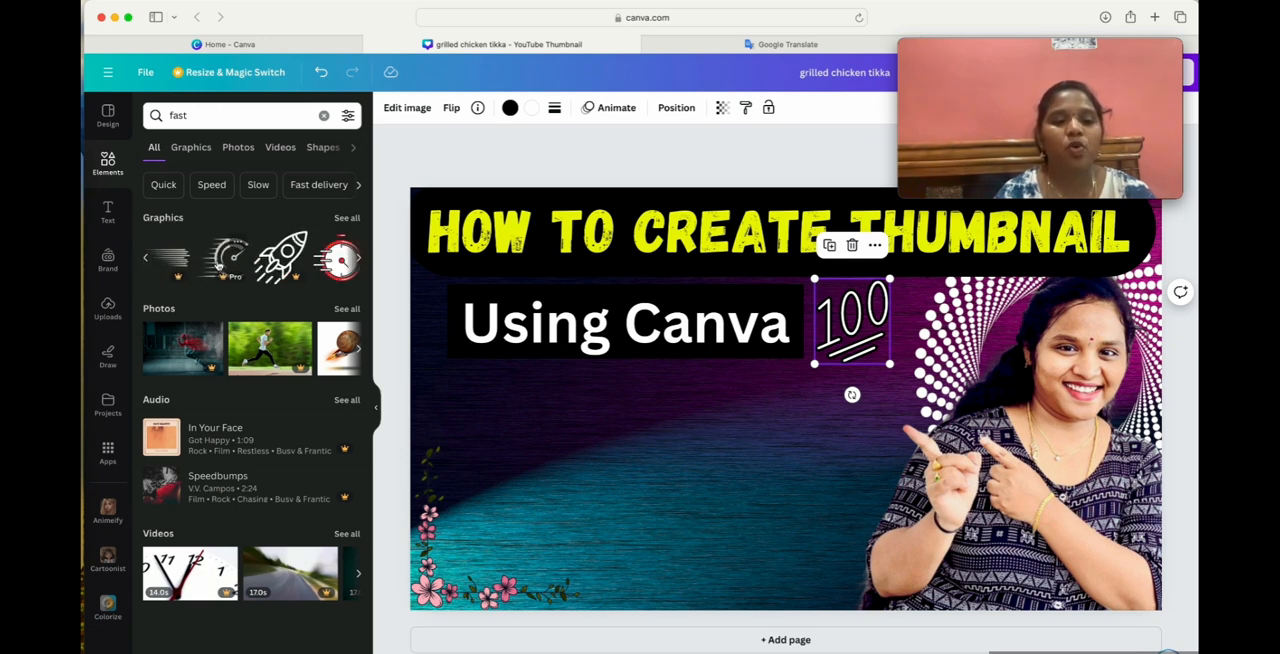
pyautogui.click(222, 262)
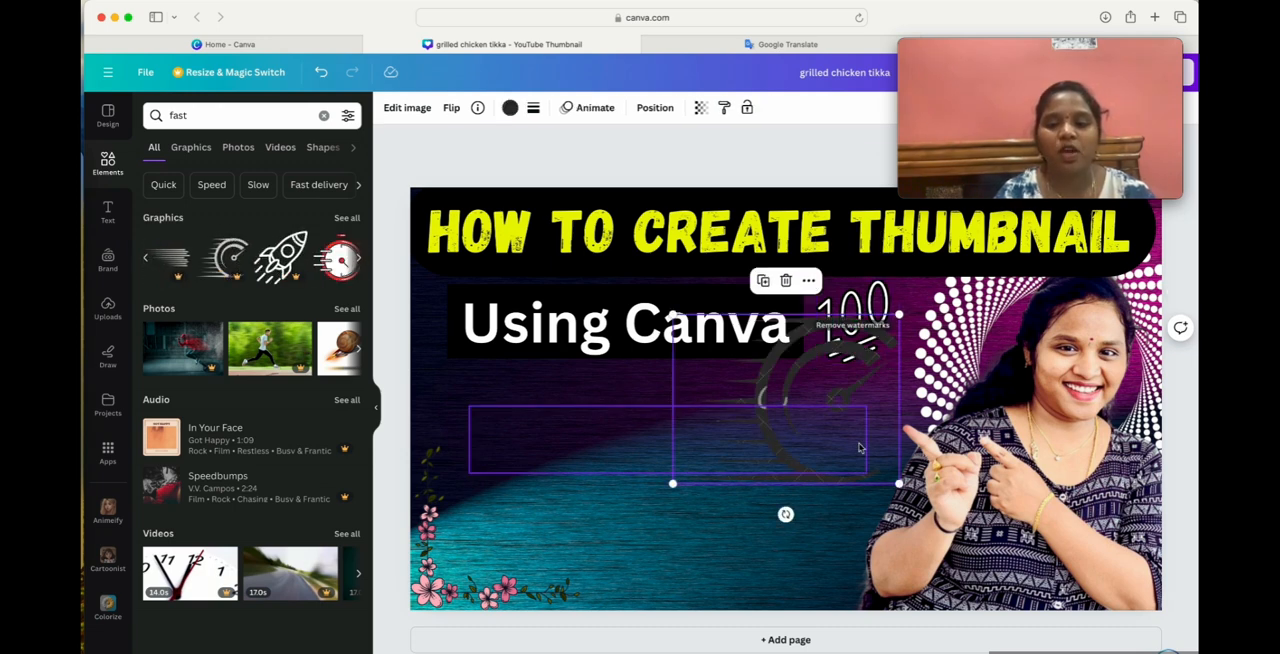
pyautogui.moveTo(763, 382); pyautogui.dragTo(588, 487)
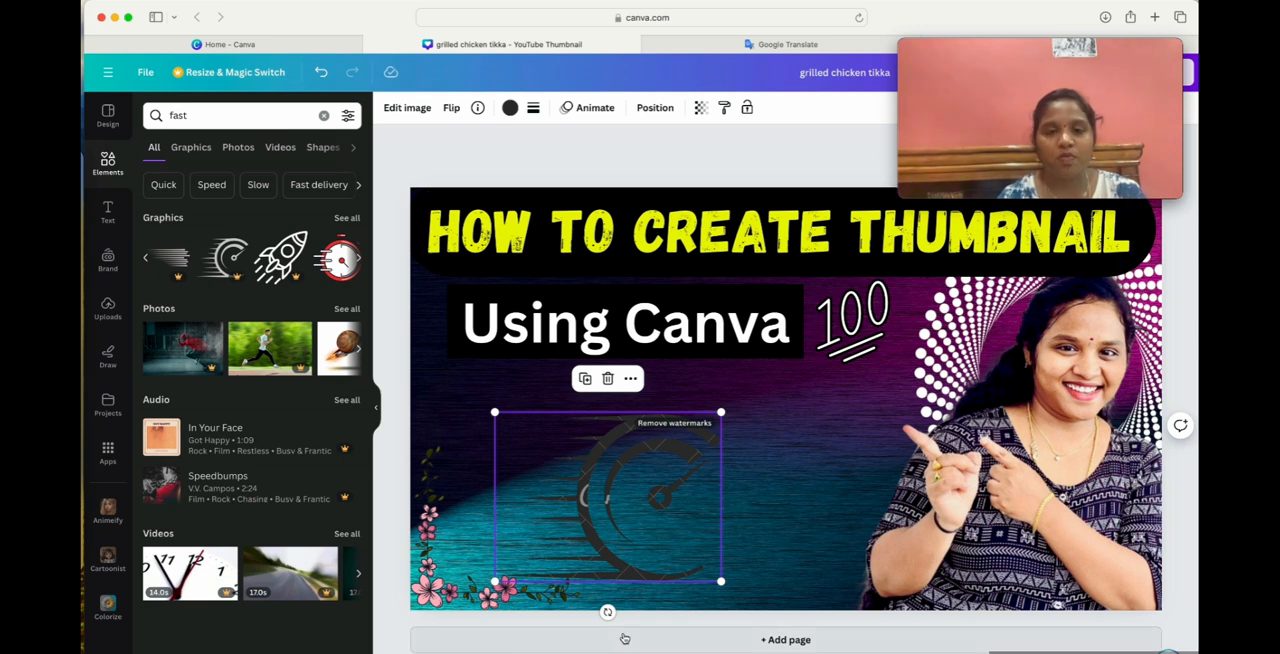
pyautogui.click(607, 378)
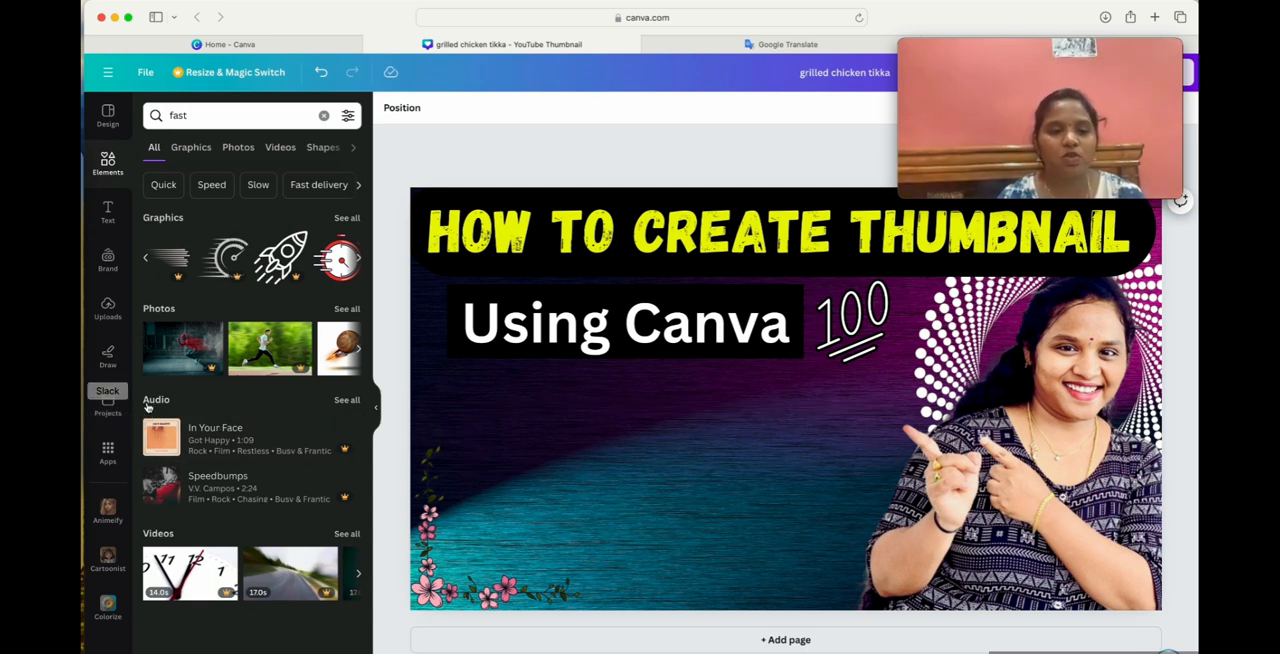
# Choose the marker drawing tool and set its colour to the yellow from the document colours.
pyautogui.click(108, 355)
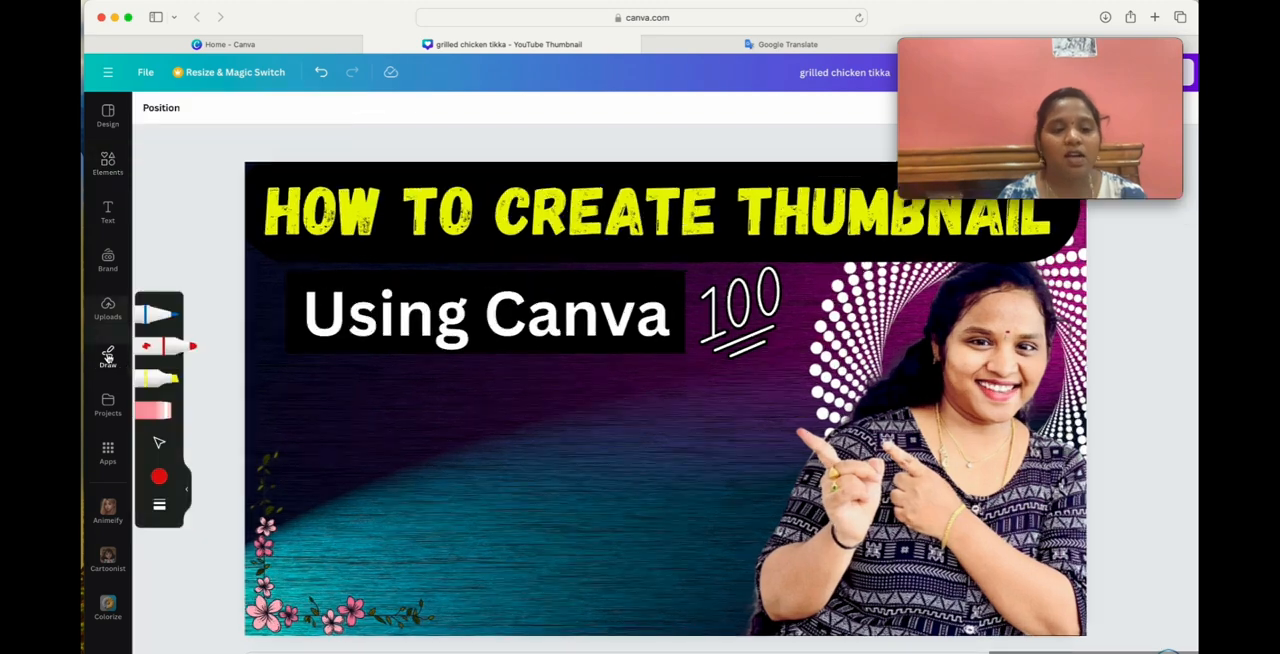
pyautogui.click(194, 347)
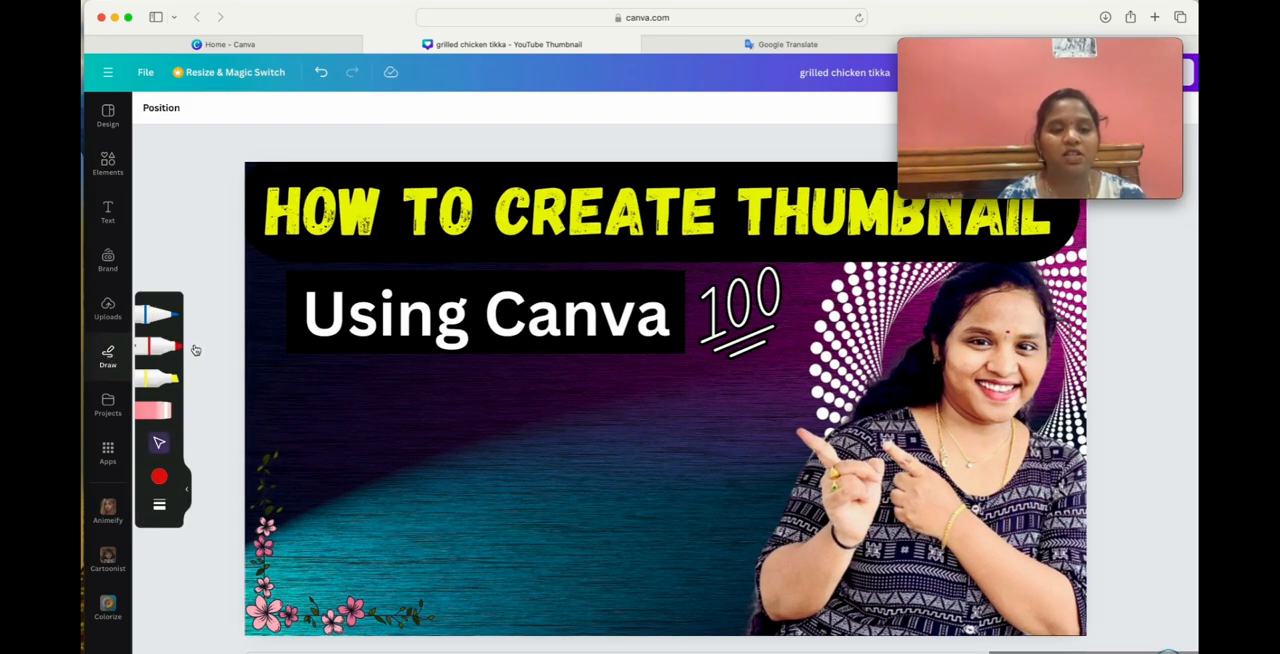
pyautogui.click(462, 484)
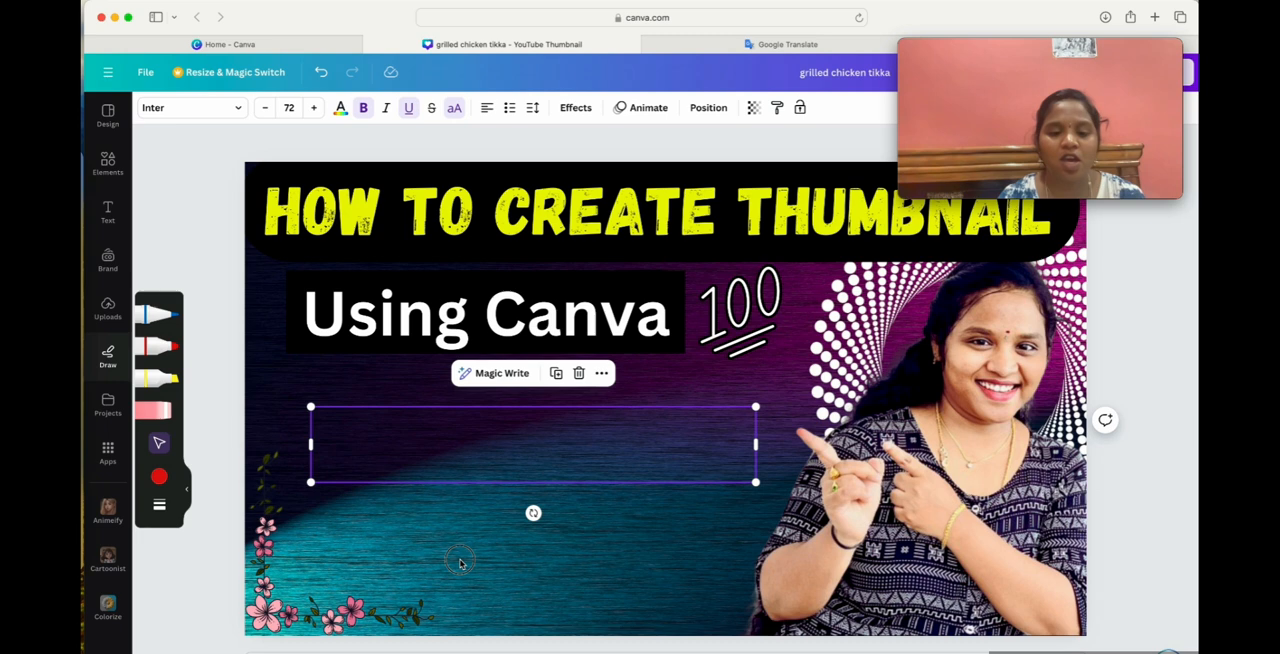
pyautogui.click(492, 514)
pyautogui.click(175, 348)
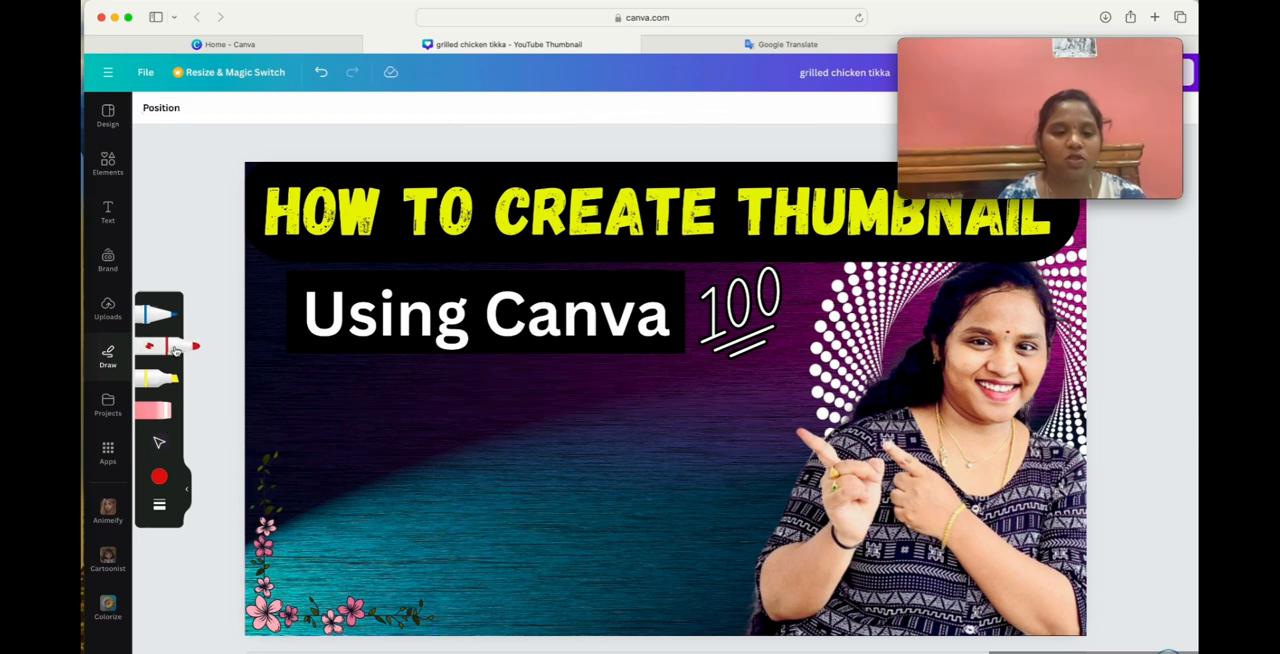
pyautogui.click(175, 348)
pyautogui.click(160, 479)
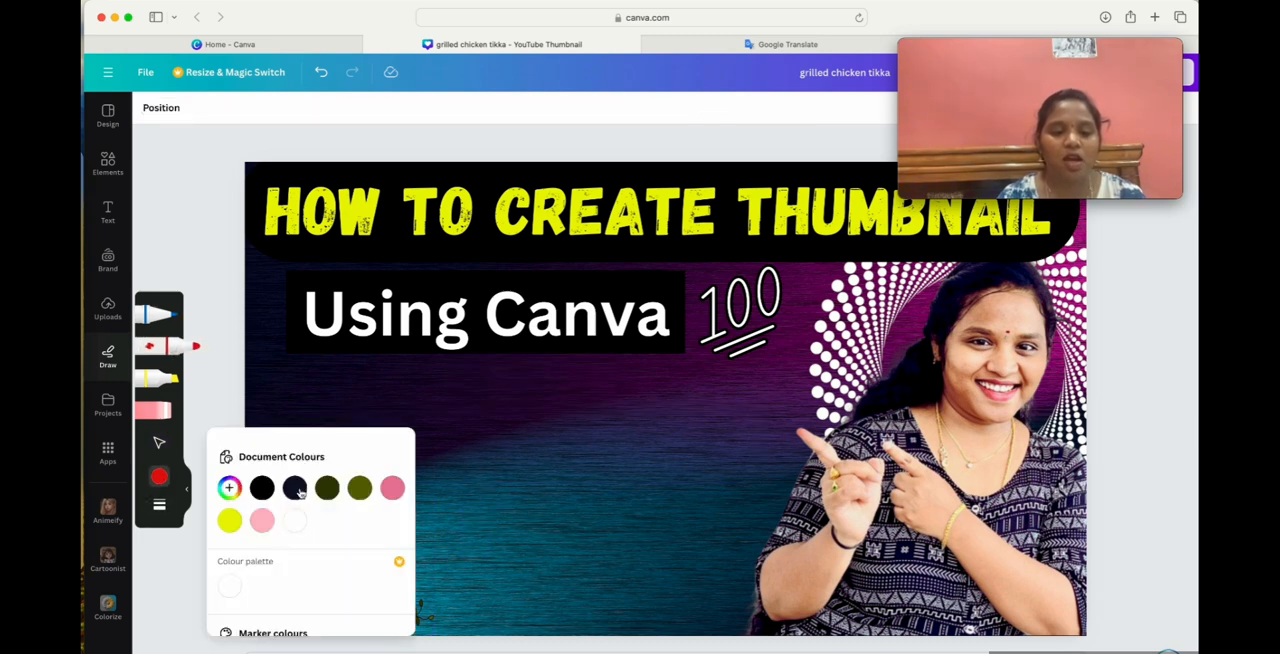
pyautogui.click(229, 520)
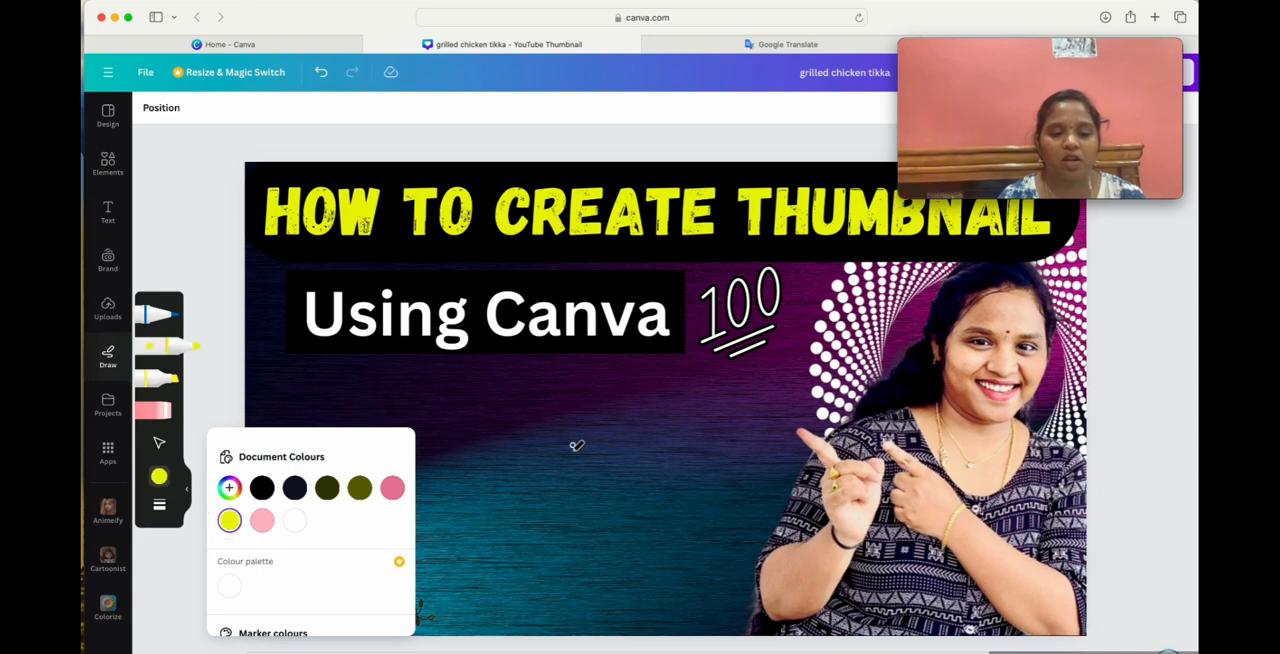
# Try freehand yellow handwriting across the empty area below "Using Canva" and erase all the strokes.
pyautogui.moveTo(555, 478)
pyautogui.mouseDown()
pyautogui.moveTo(505, 458)
pyautogui.moveTo(567, 416)
pyautogui.moveTo(560, 465)
pyautogui.moveTo(600, 403)
pyautogui.moveTo(617, 442)
pyautogui.moveTo(657, 404)
pyautogui.mouseUp()
pyautogui.moveTo(384, 482)
pyautogui.mouseDown()
pyautogui.moveTo(466, 560)
pyautogui.moveTo(512, 541)
pyautogui.moveTo(600, 400)
pyautogui.mouseUp()
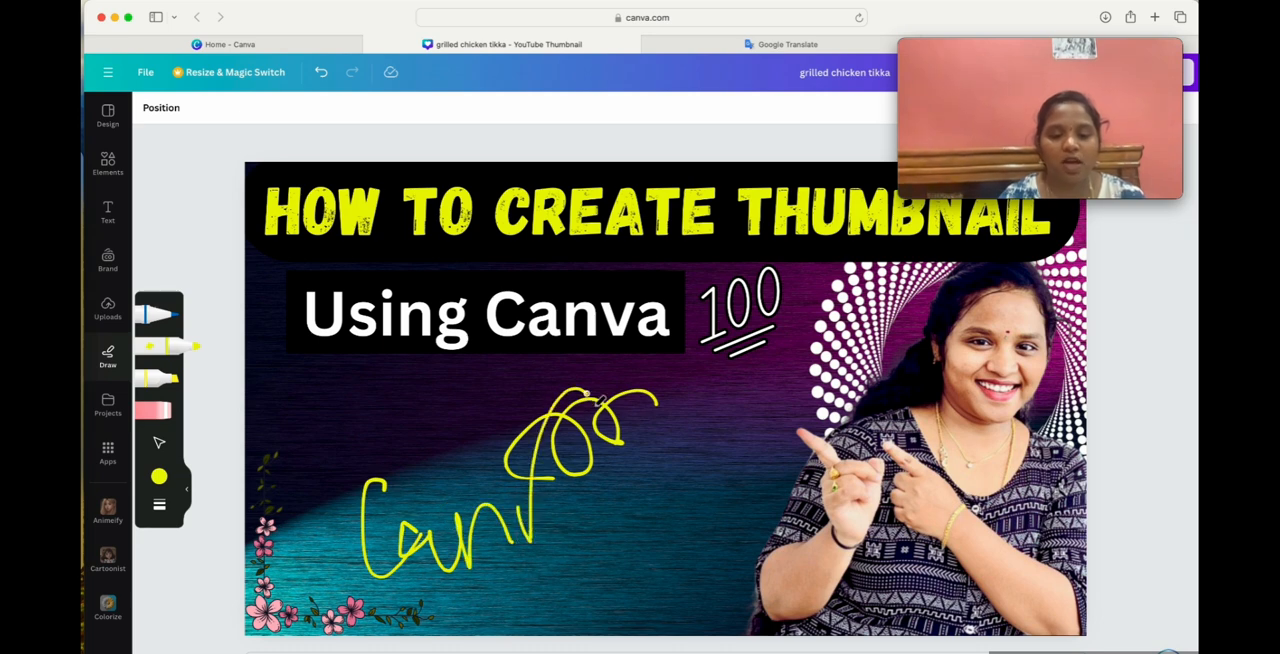
pyautogui.moveTo(594, 455)
pyautogui.mouseDown()
pyautogui.moveTo(584, 500)
pyautogui.moveTo(612, 487)
pyautogui.mouseUp()
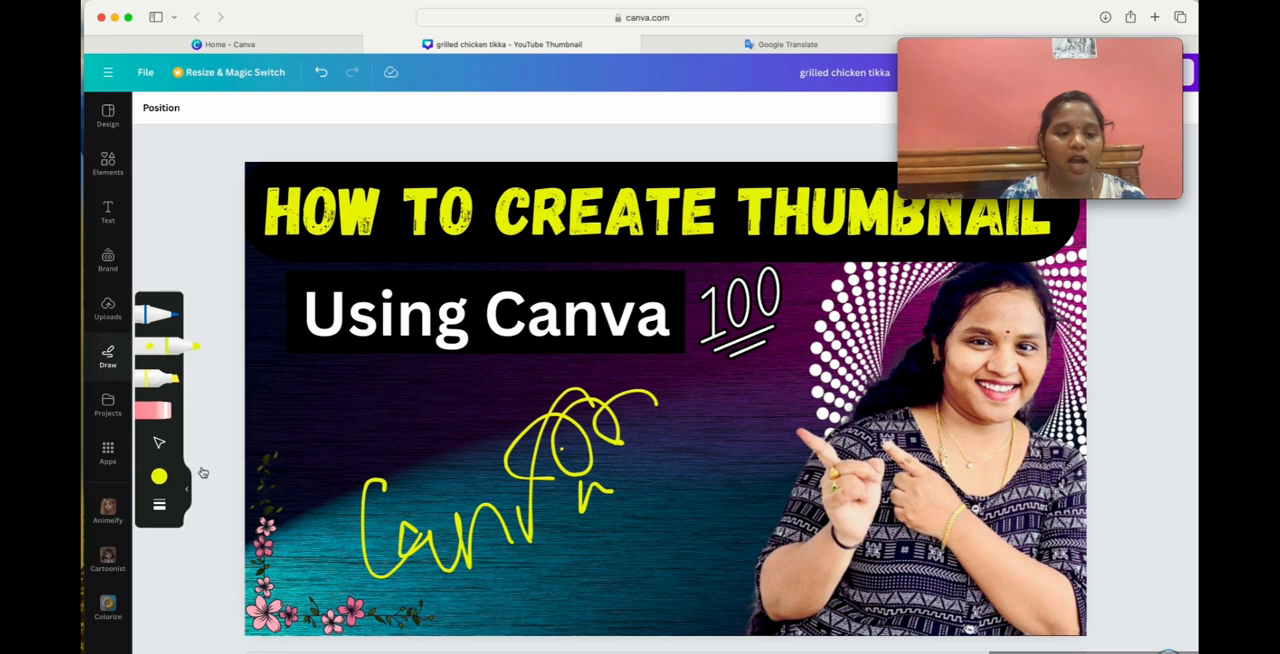
pyautogui.click(151, 410)
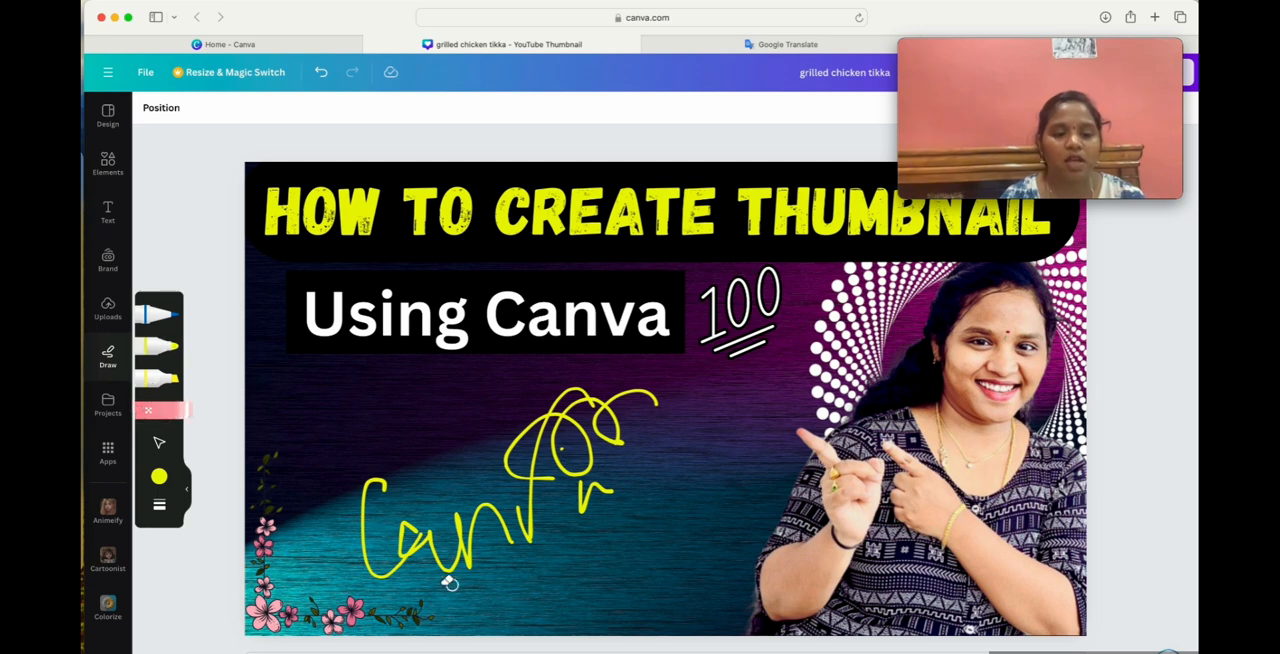
pyautogui.moveTo(432, 521)
pyautogui.mouseDown()
pyautogui.moveTo(488, 551)
pyautogui.moveTo(617, 435)
pyautogui.moveTo(594, 408)
pyautogui.moveTo(573, 457)
pyautogui.moveTo(608, 446)
pyautogui.mouseUp()
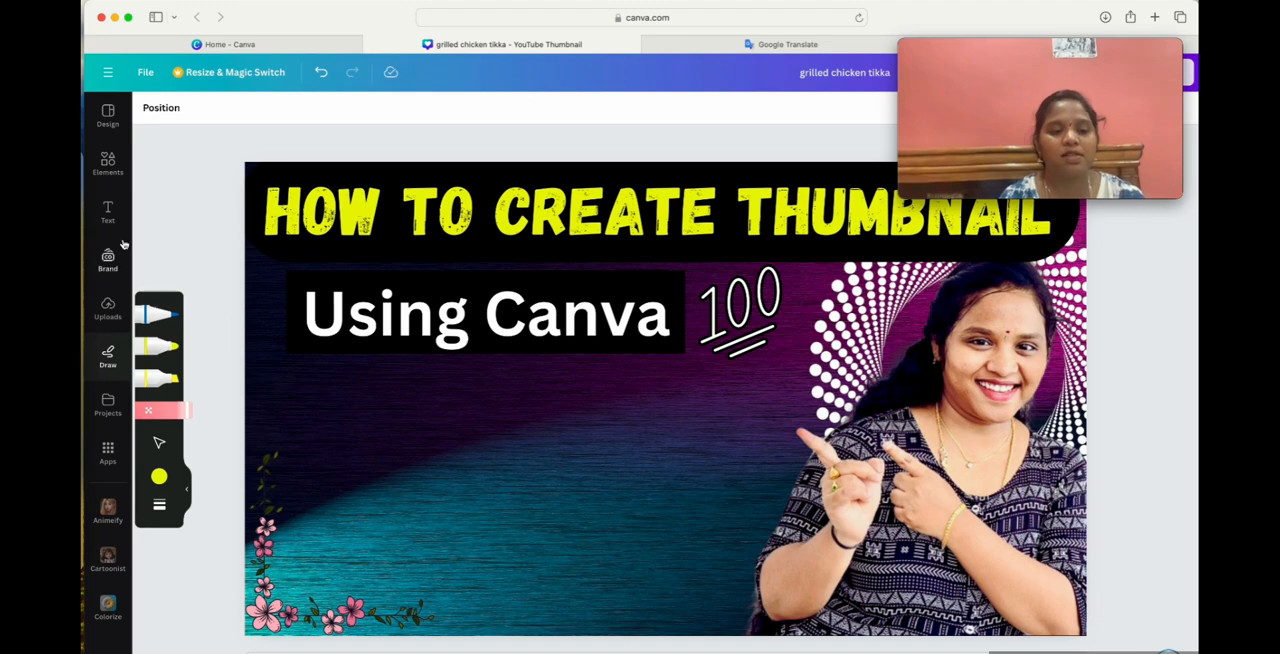
# Look through the saved projects, filtered to designs only, and check the available element and text options.
pyautogui.click(108, 405)
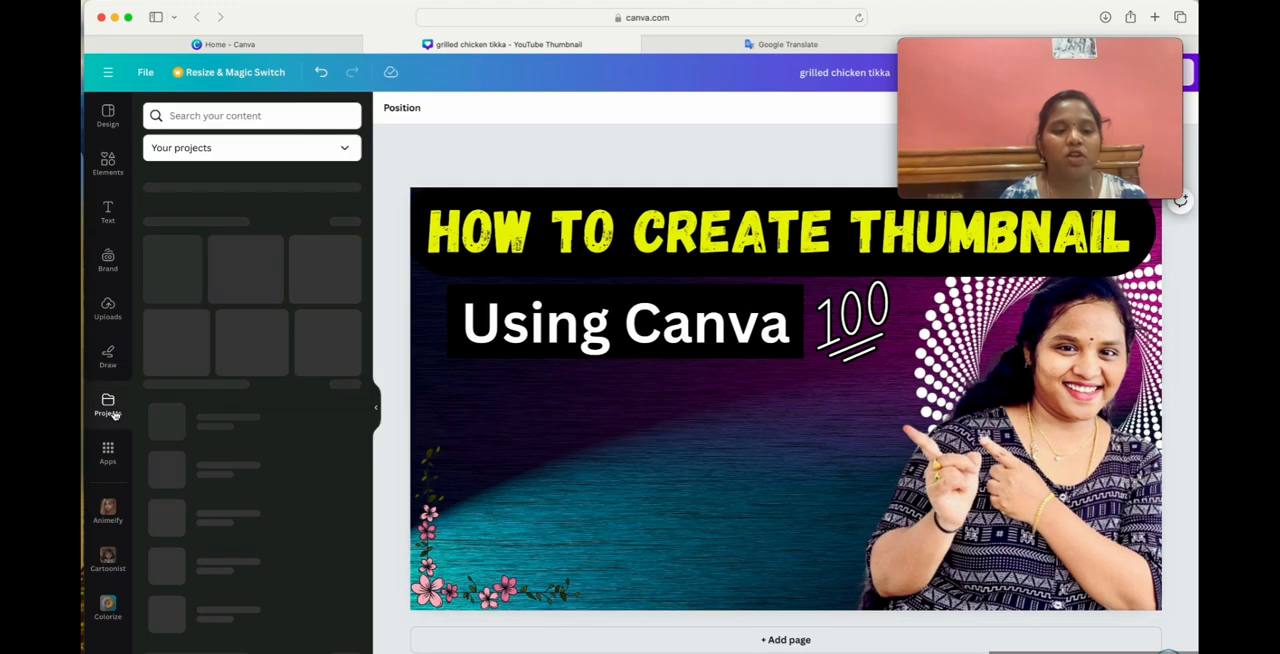
pyautogui.scroll(-1, 280, 445)
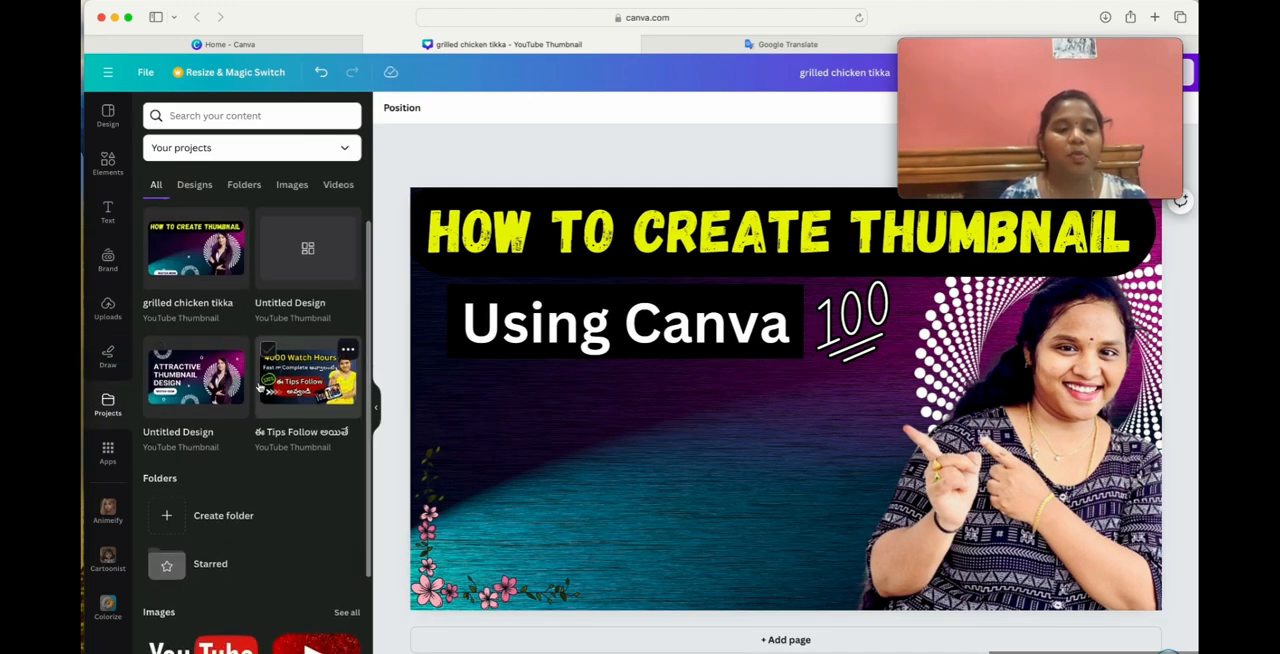
pyautogui.scroll(-2, 280, 445)
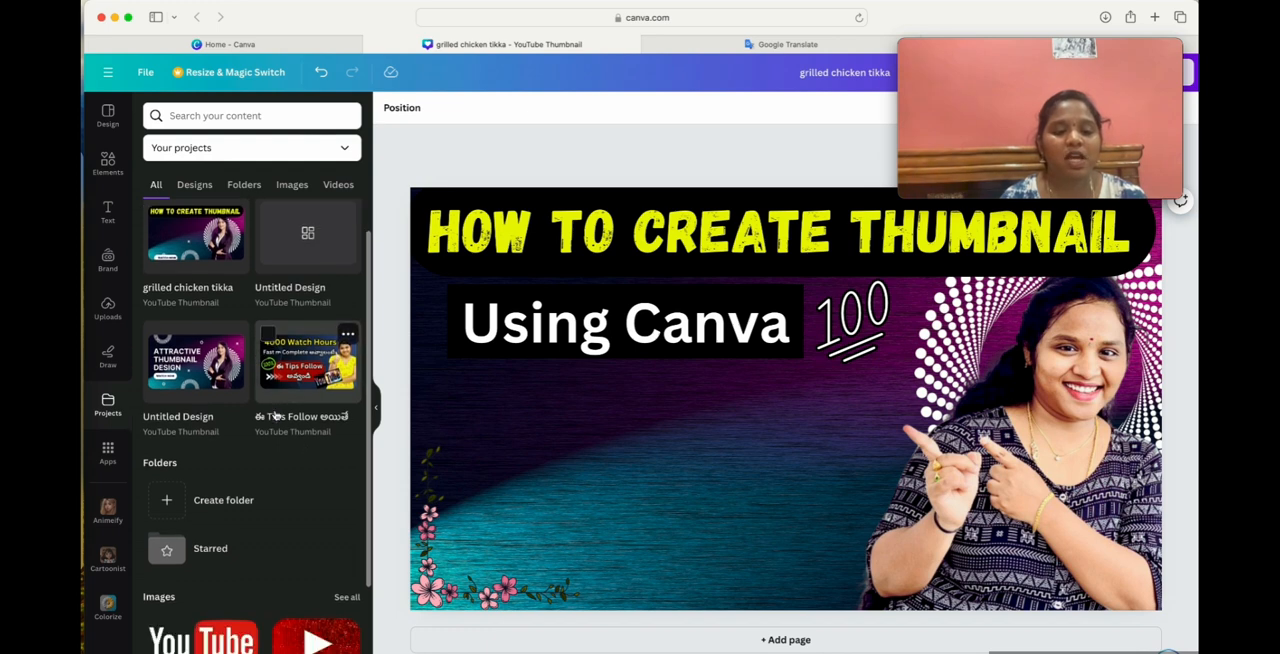
pyautogui.scroll(3, 150, 400)
pyautogui.moveTo(236, 403)
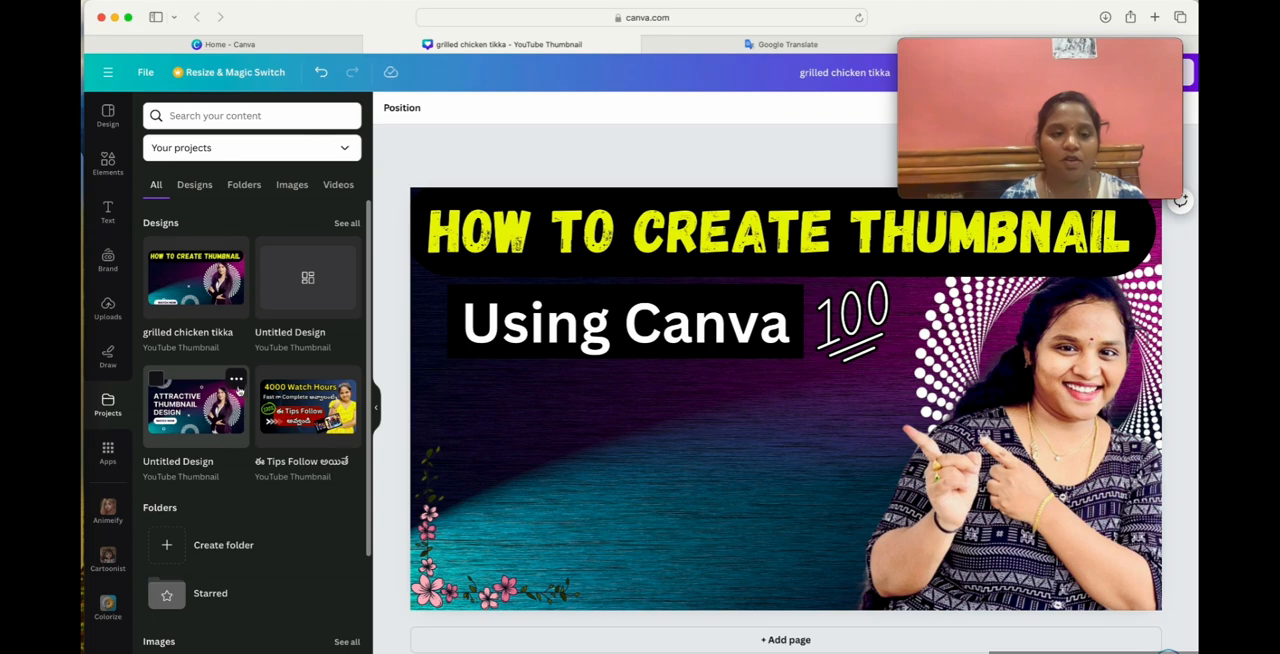
pyautogui.click(195, 186)
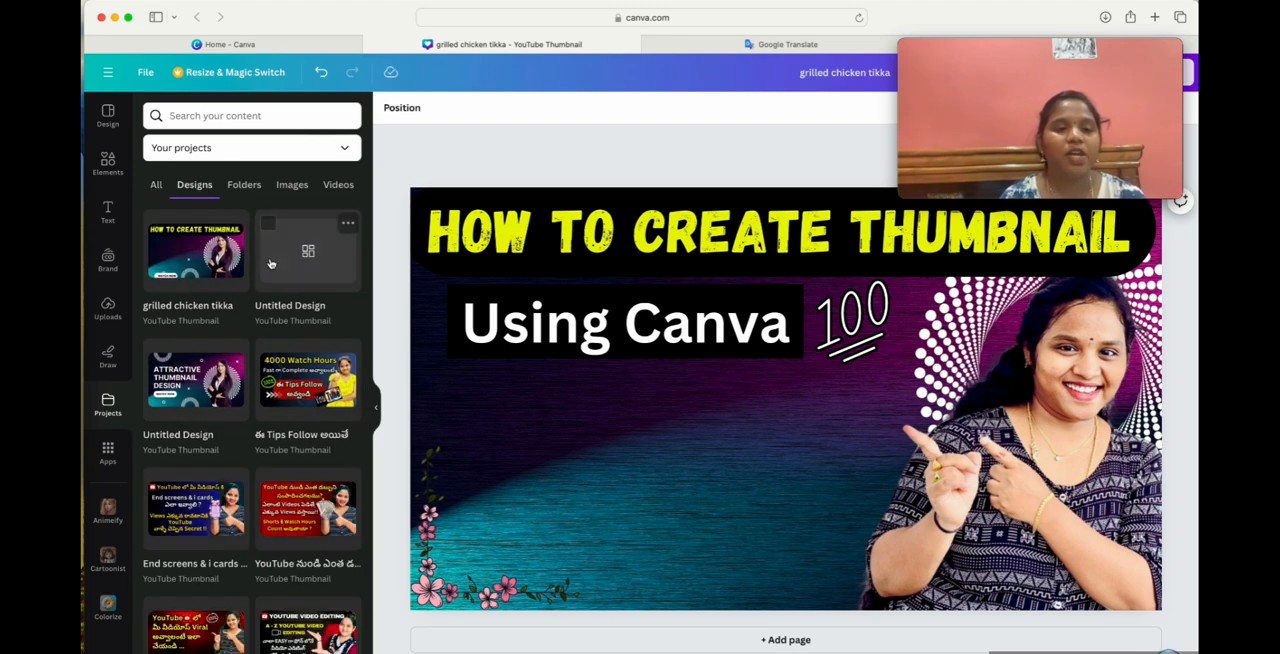
pyautogui.click(102, 173)
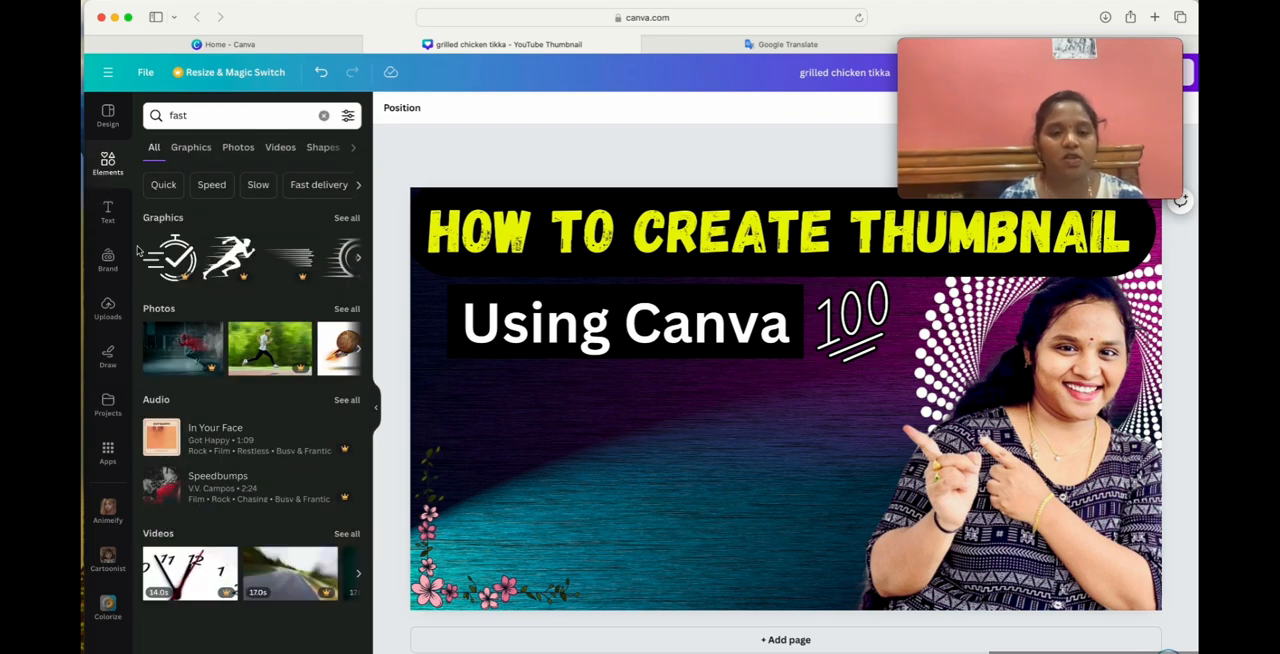
pyautogui.click(108, 212)
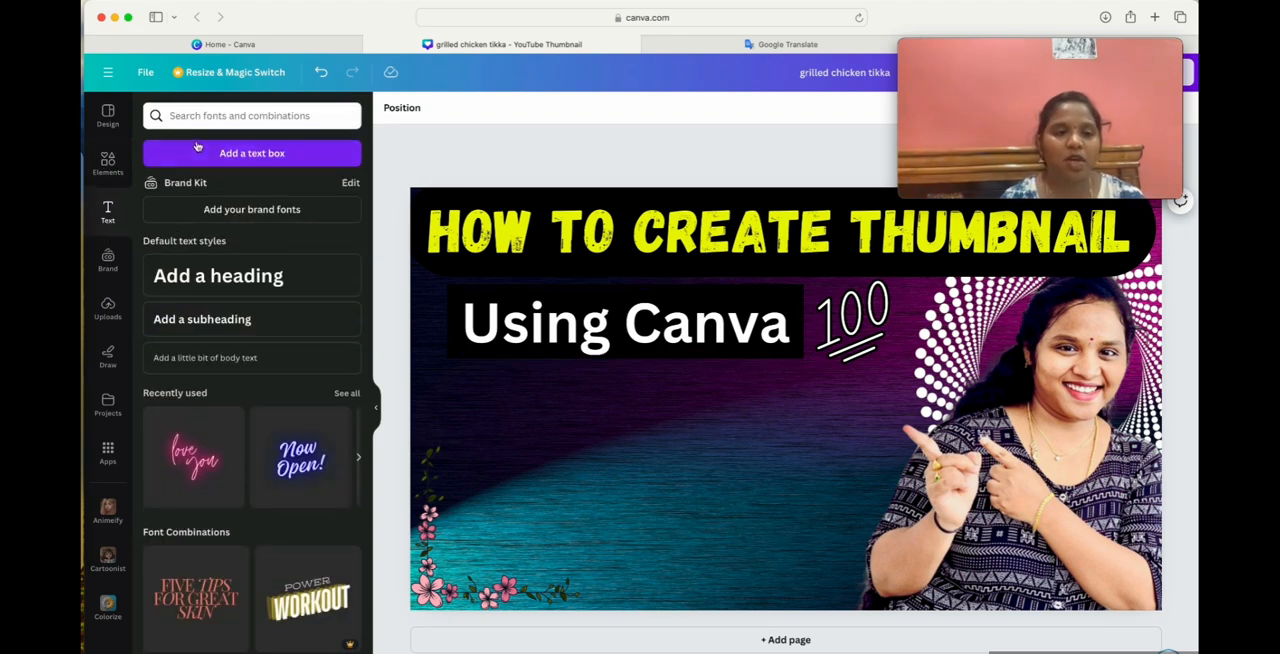
# Search the elements for "circle", add the circle shape, and place it in the empty area below the "Using Canva" bar.
pyautogui.click(102, 172)
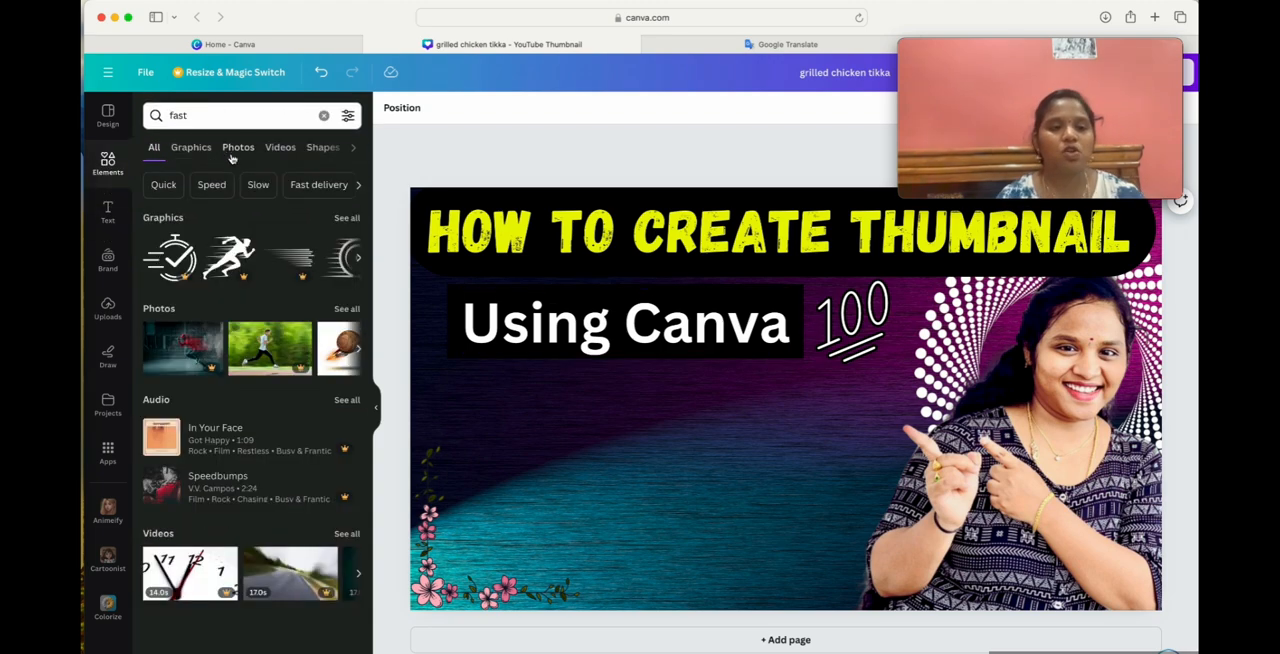
pyautogui.click(211, 115)
pyautogui.click(323, 116)
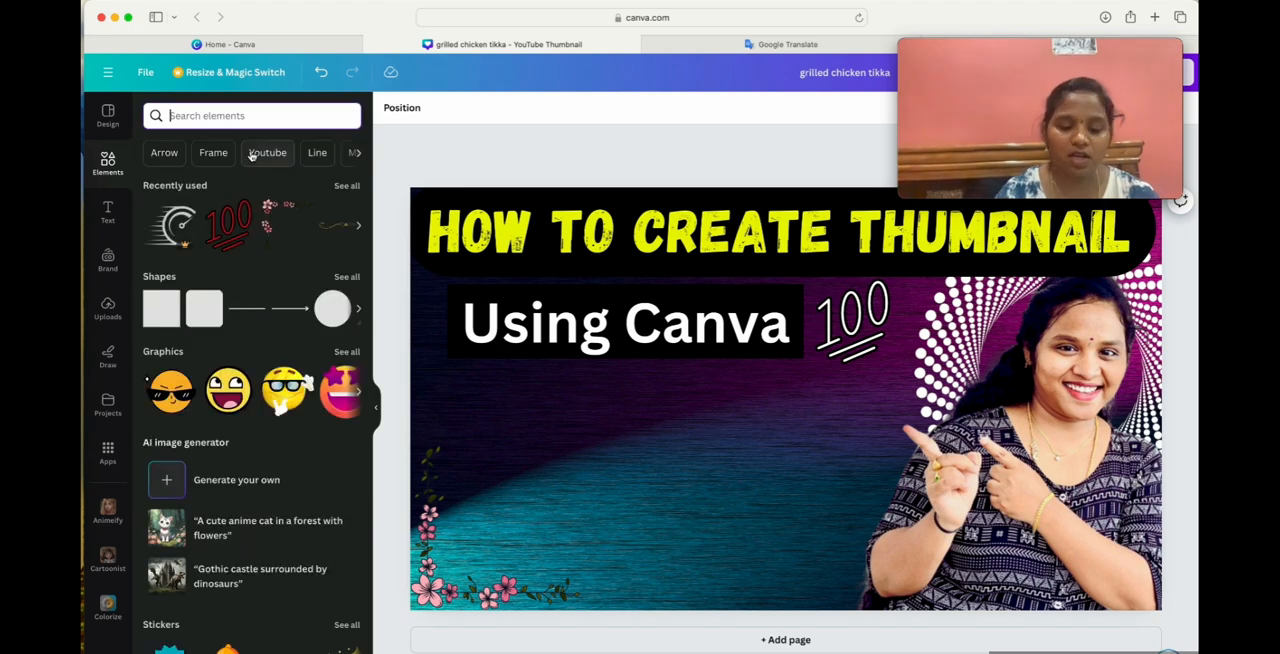
pyautogui.write('circle')
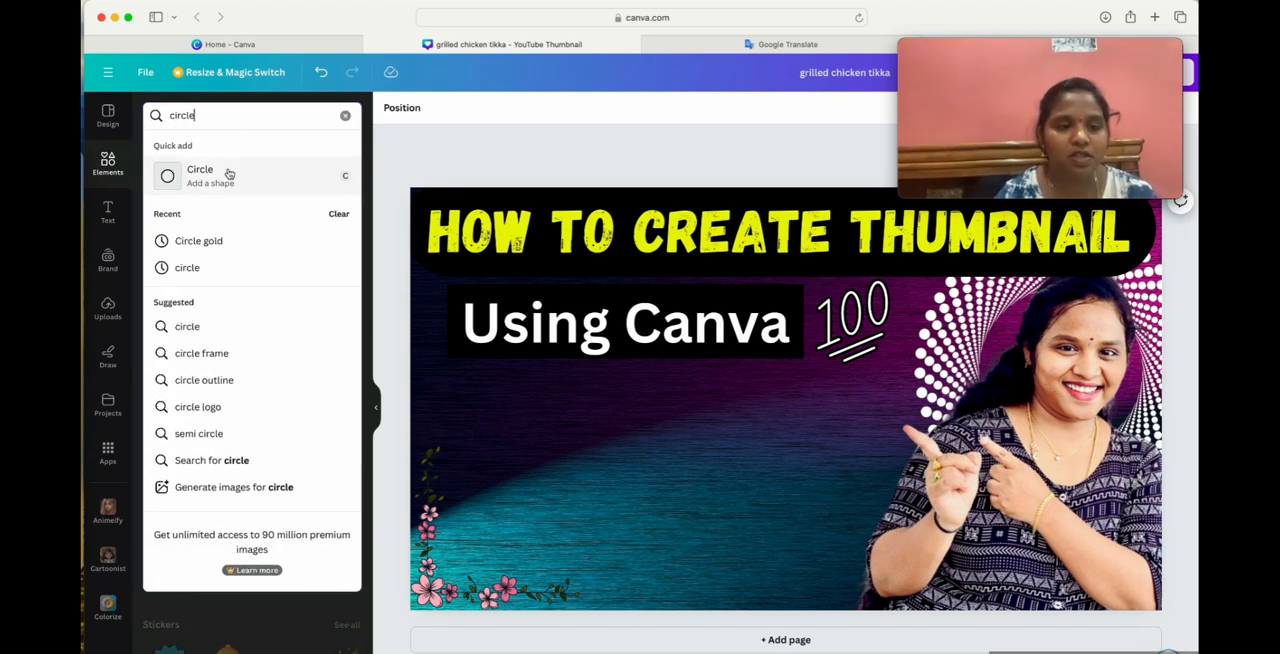
pyautogui.click(226, 174)
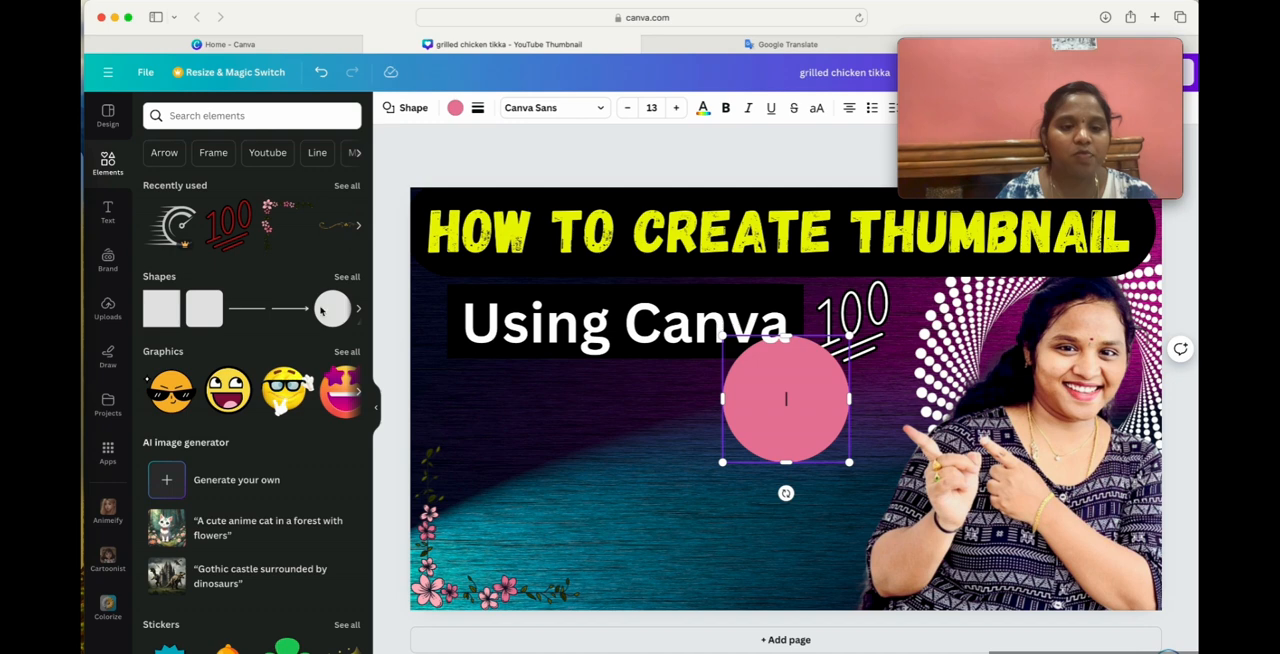
pyautogui.doubleClick(804, 428)
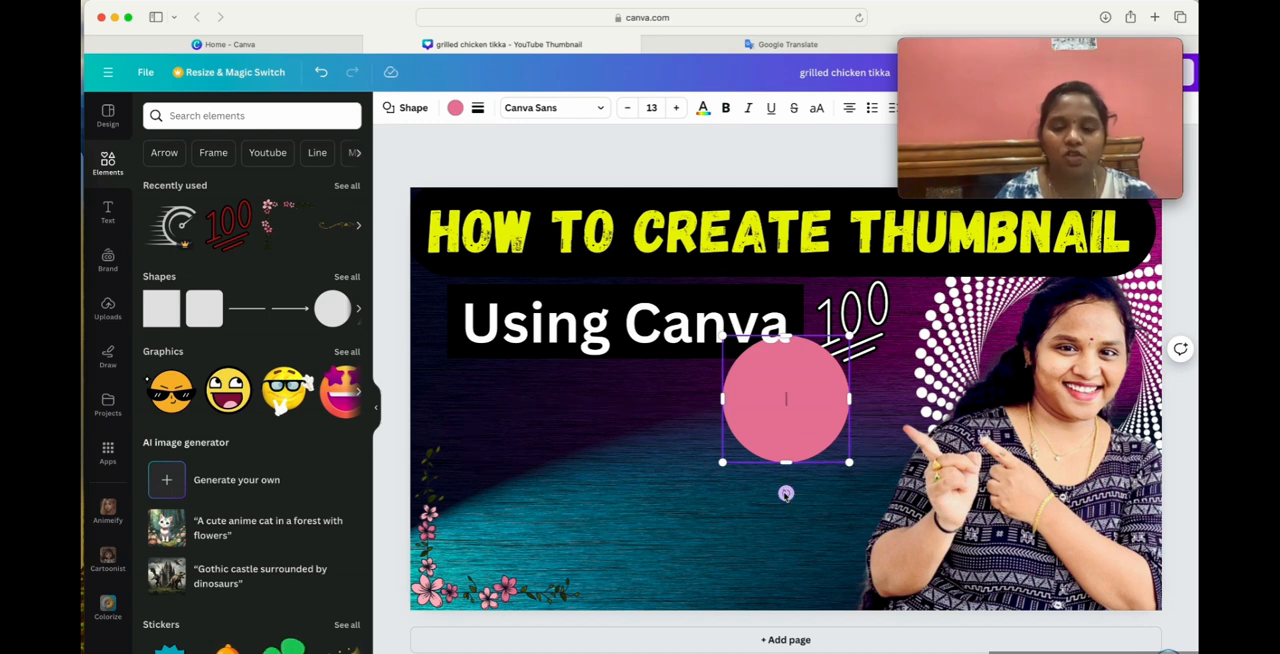
pyautogui.moveTo(777, 366); pyautogui.dragTo(630, 439)
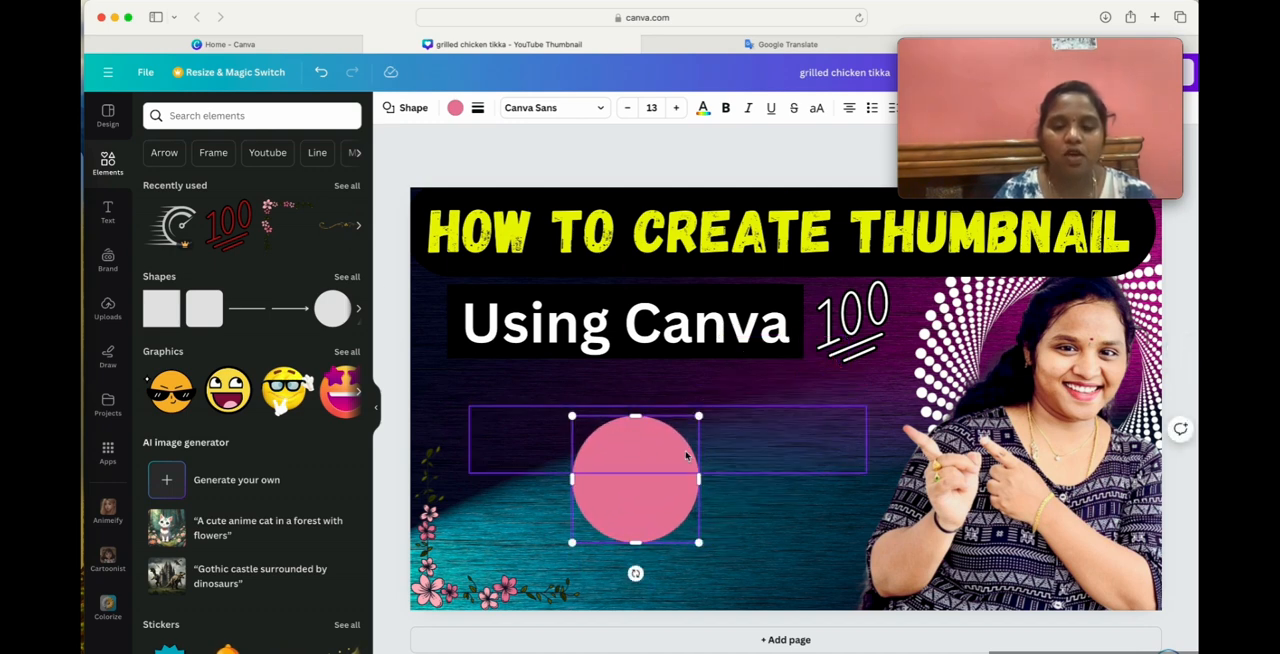
# Recolour the circle black and enlarge it until it runs past the thumbnail's lower edge.
pyautogui.click(455, 108)
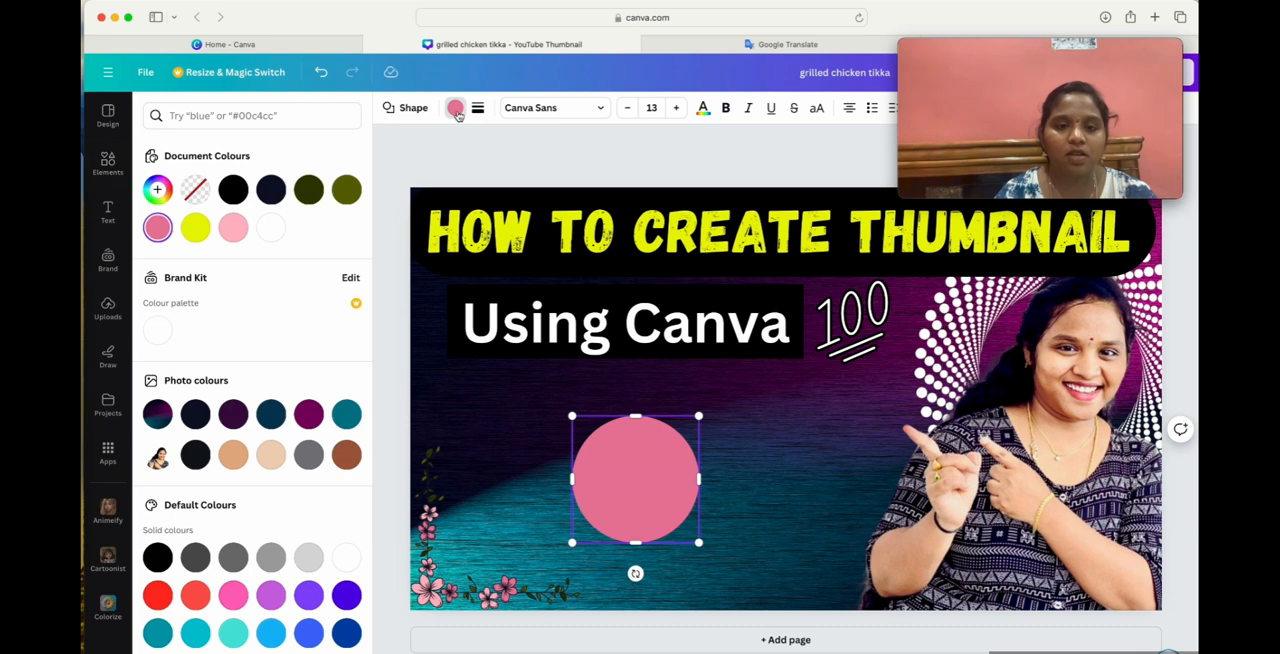
pyautogui.click(236, 191)
pyautogui.moveTo(699, 545); pyautogui.dragTo(800, 640)
# Move the "Using Canva" text off its black bar onto the black circle and shrink it to fit inside.
pyautogui.moveTo(595, 342); pyautogui.dragTo(677, 529)
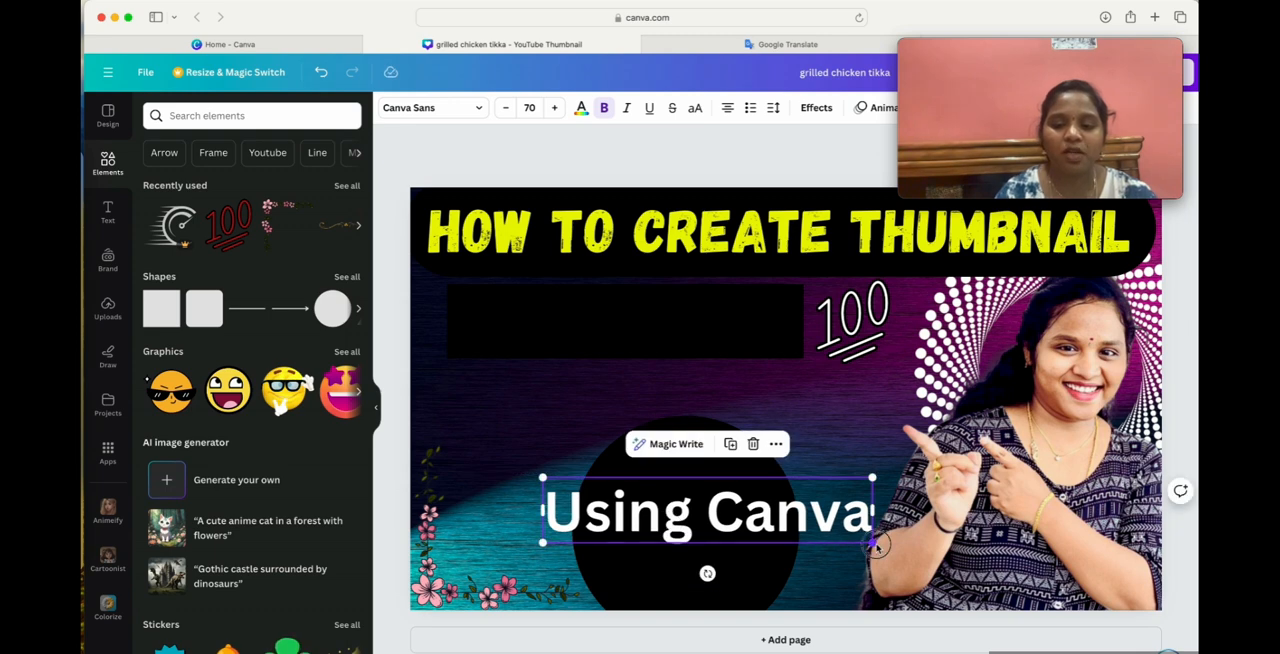
pyautogui.moveTo(873, 544); pyautogui.dragTo(729, 515)
pyautogui.moveTo(623, 500); pyautogui.dragTo(680, 520)
pyautogui.click(812, 391)
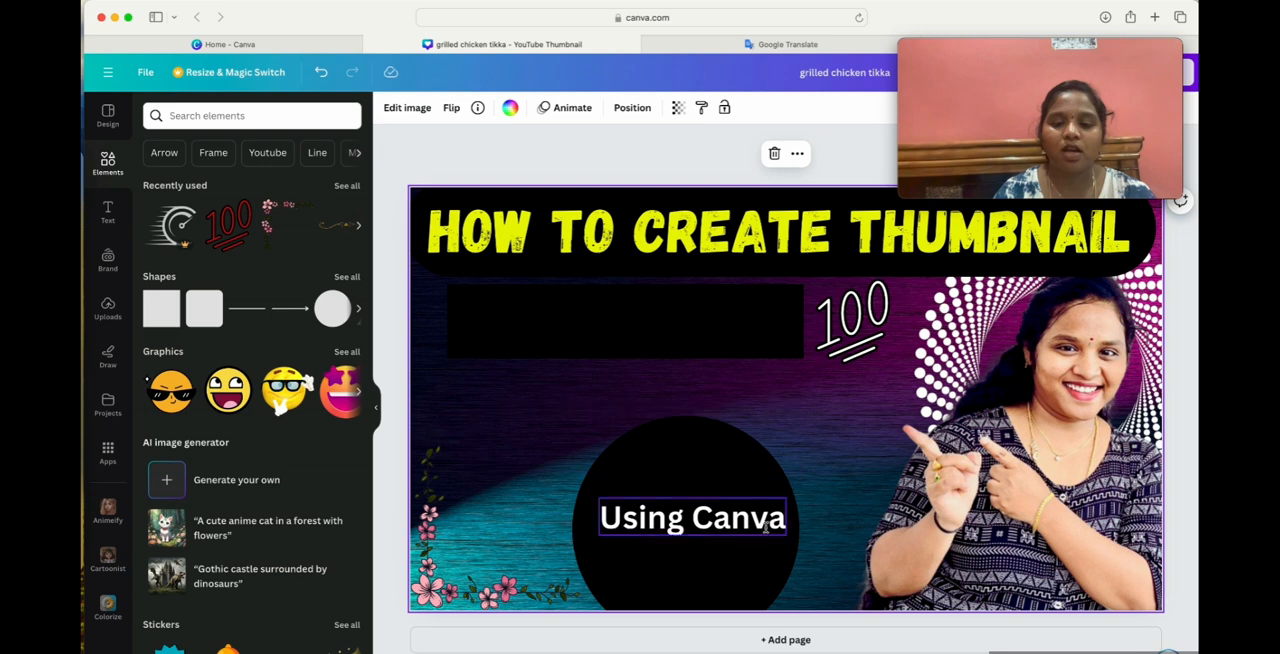
# Move the black circle up so it sits fully inside the thumbnail and centre the "Using Canva" text on it.
pyautogui.click(785, 577)
pyautogui.moveTo(785, 577); pyautogui.dragTo(768, 523)
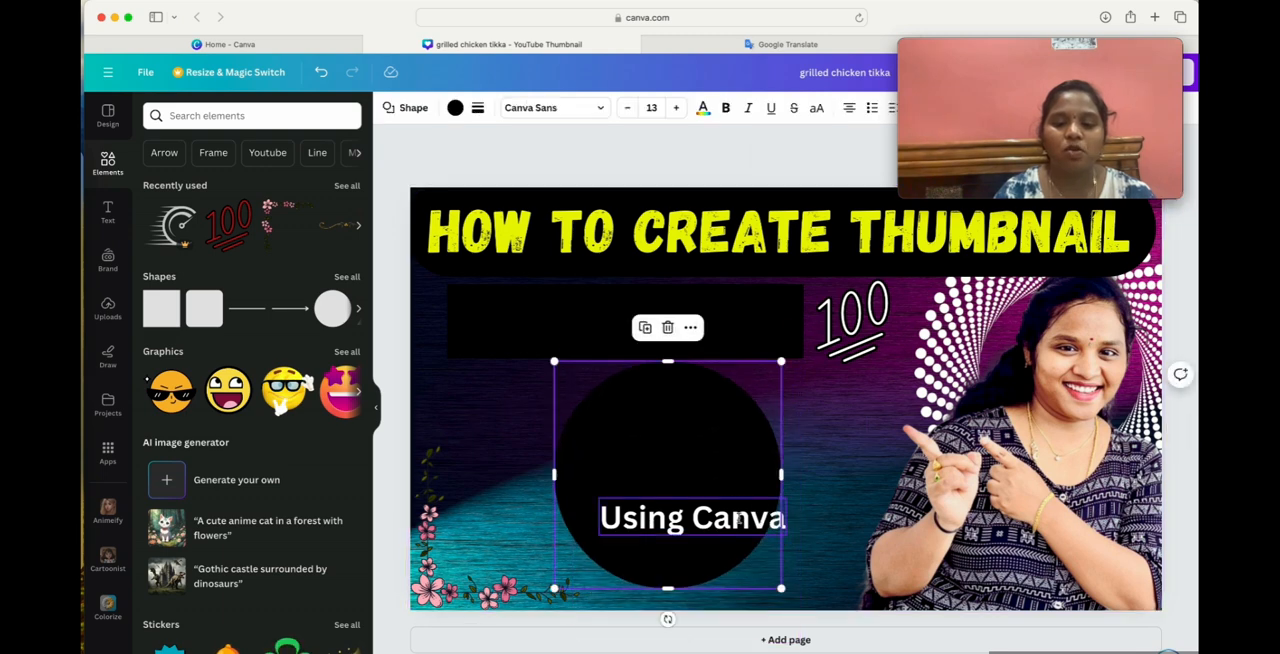
pyautogui.moveTo(694, 490); pyautogui.dragTo(683, 477)
pyautogui.click(700, 517)
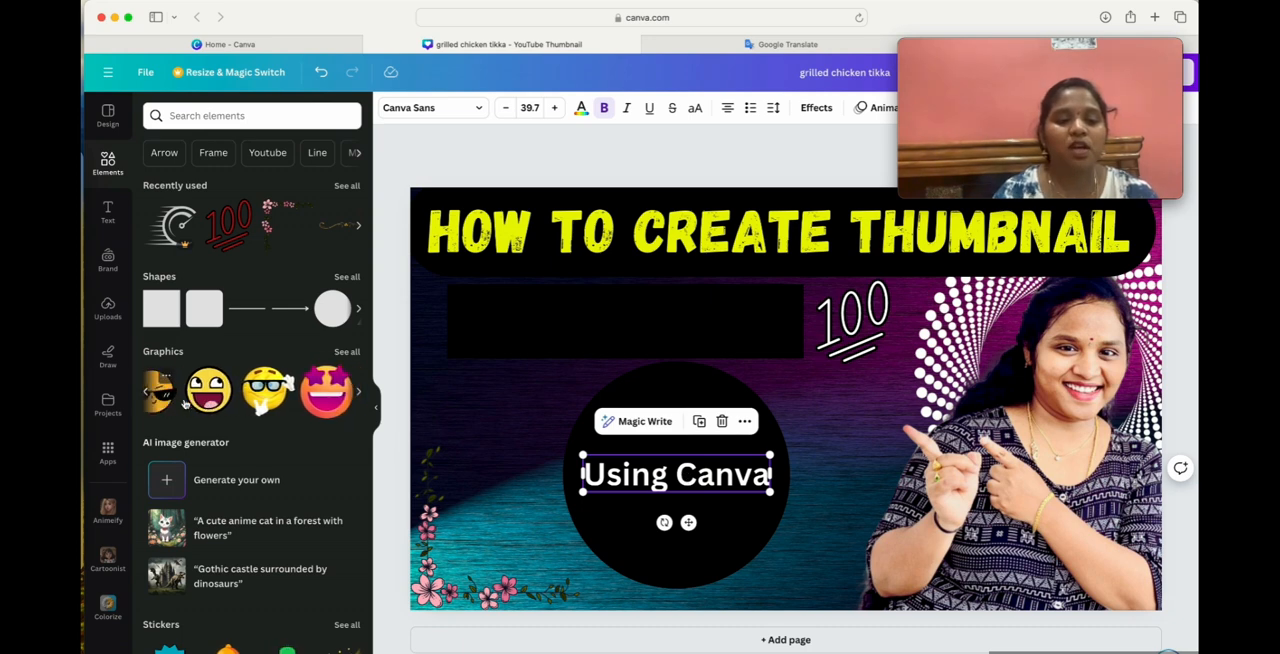
# Add the open-mouthed laughing emoji graphic, shrink it, and place it on the circle above "Using Canva".
pyautogui.click(222, 397)
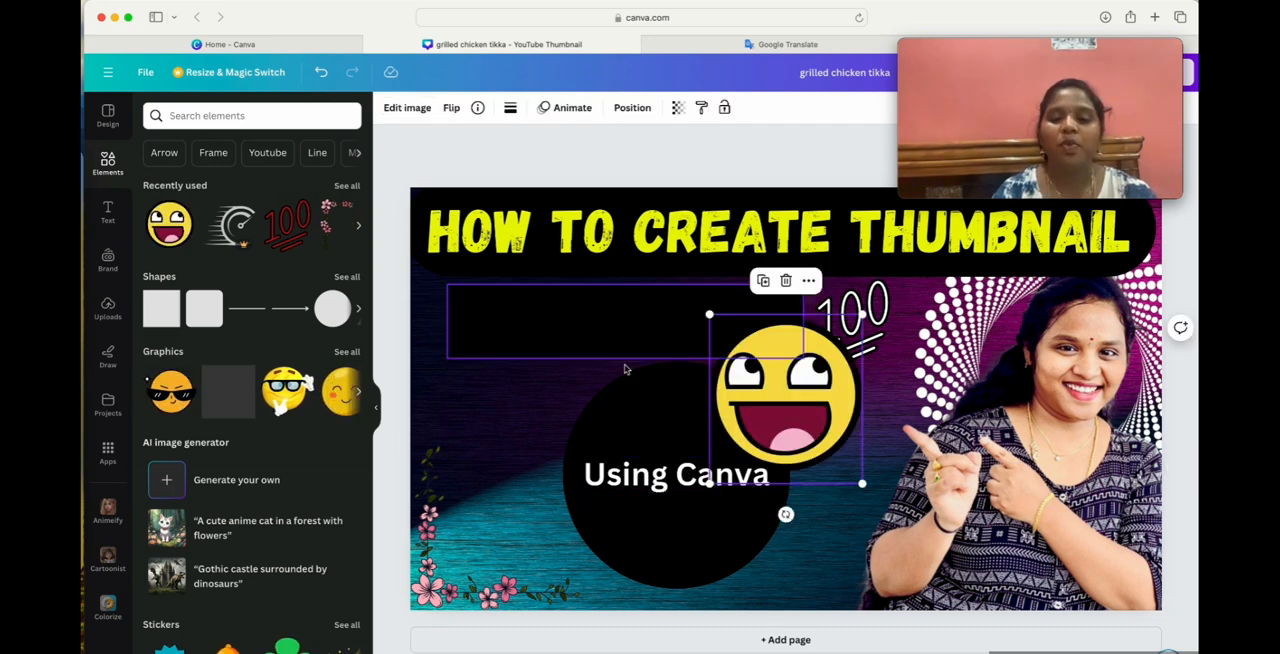
pyautogui.moveTo(742, 357); pyautogui.dragTo(459, 441)
pyautogui.moveTo(580, 571); pyautogui.dragTo(696, 437)
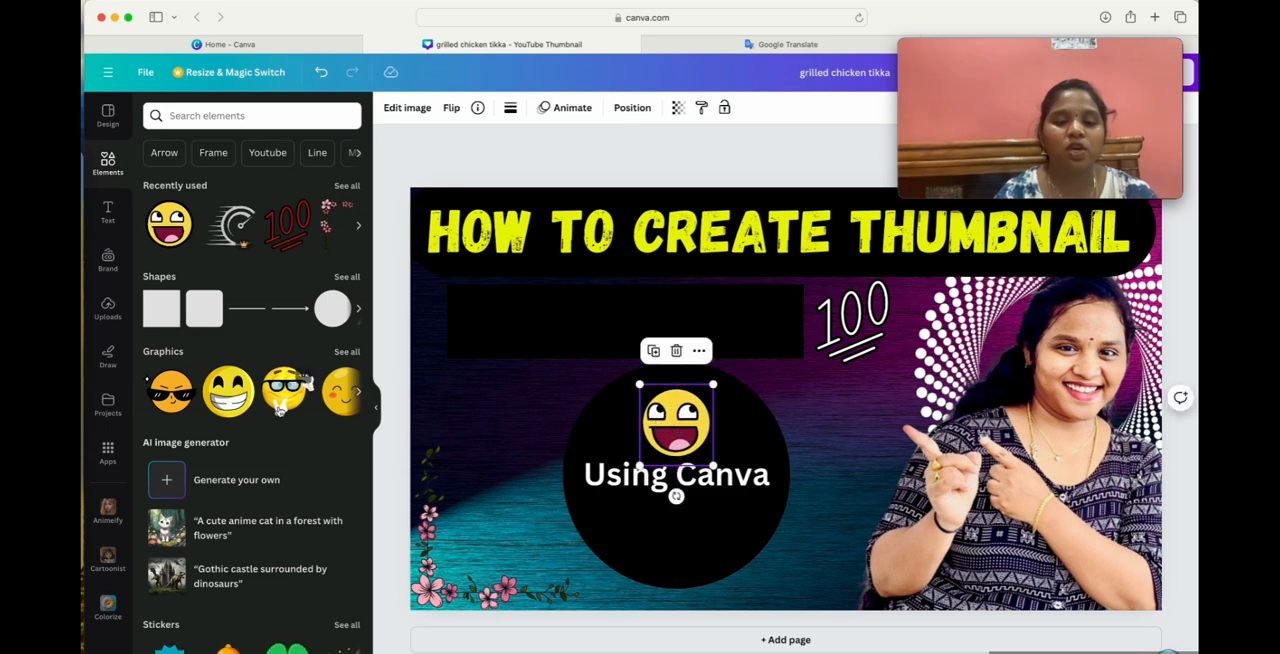
# Add the blushing smiley emoji graphic, shrink it, and place it on the circle below "Using Canva".
pyautogui.hscroll(5, 295, 390)
pyautogui.click(183, 403)
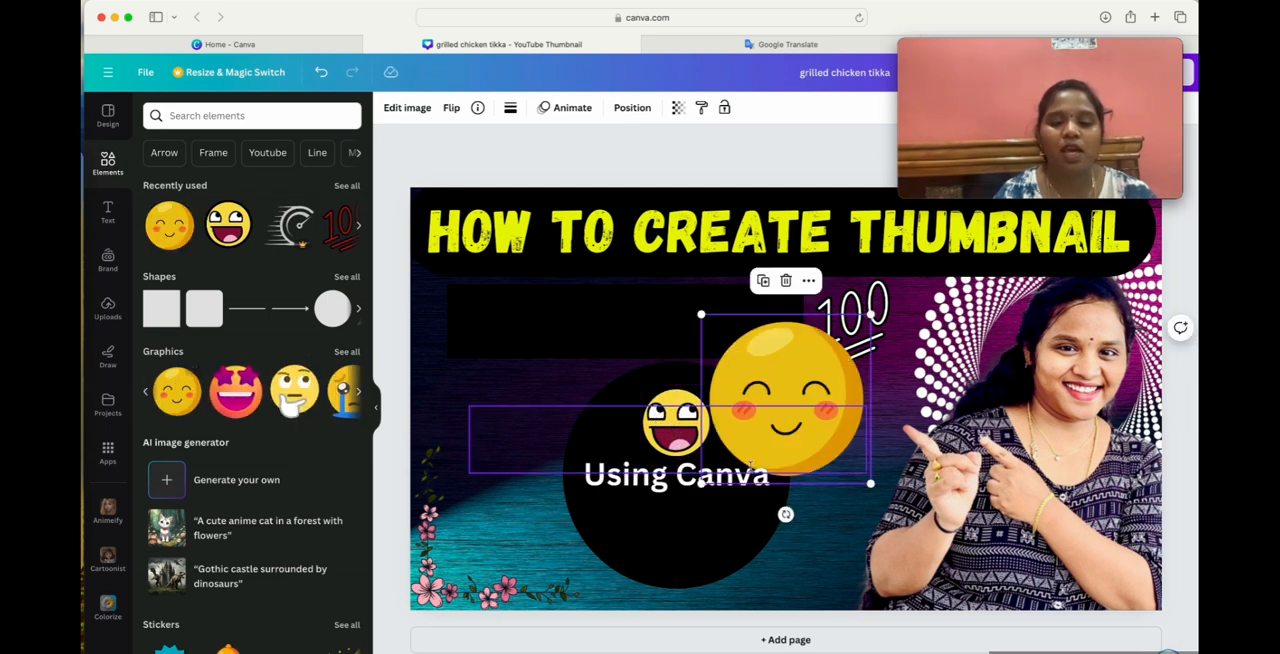
pyautogui.moveTo(870, 484); pyautogui.dragTo(804, 417)
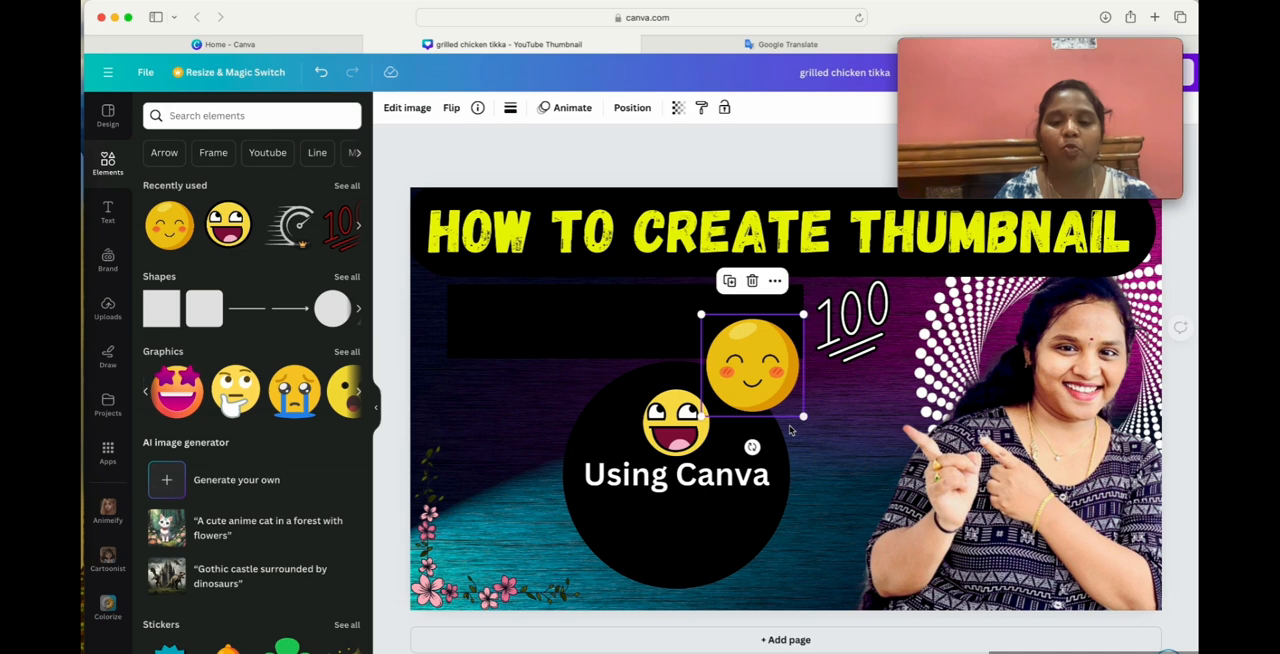
pyautogui.moveTo(740, 364); pyautogui.dragTo(661, 530)
# Look through the remaining graphics, stickers and photos, and check the heading, circle and empty black bar on the thumbnail.
pyautogui.hscroll(3, 251, 395)
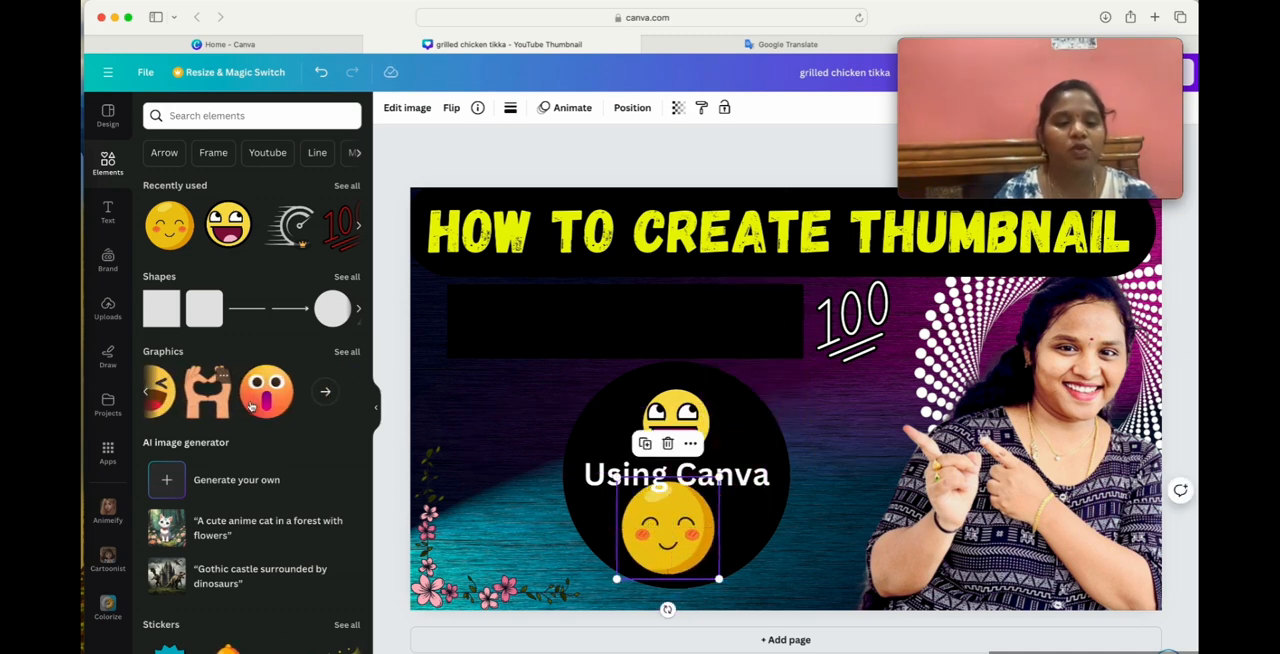
pyautogui.scroll(-5, 230, 415)
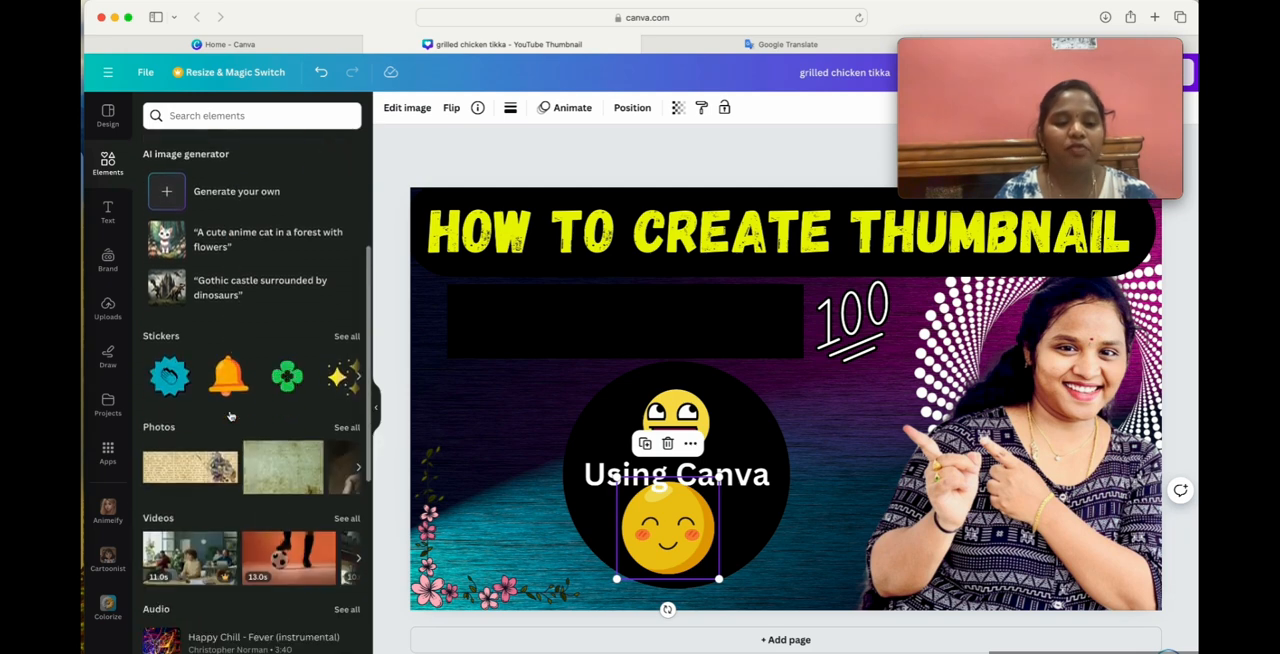
pyautogui.hscroll(3, 226, 280)
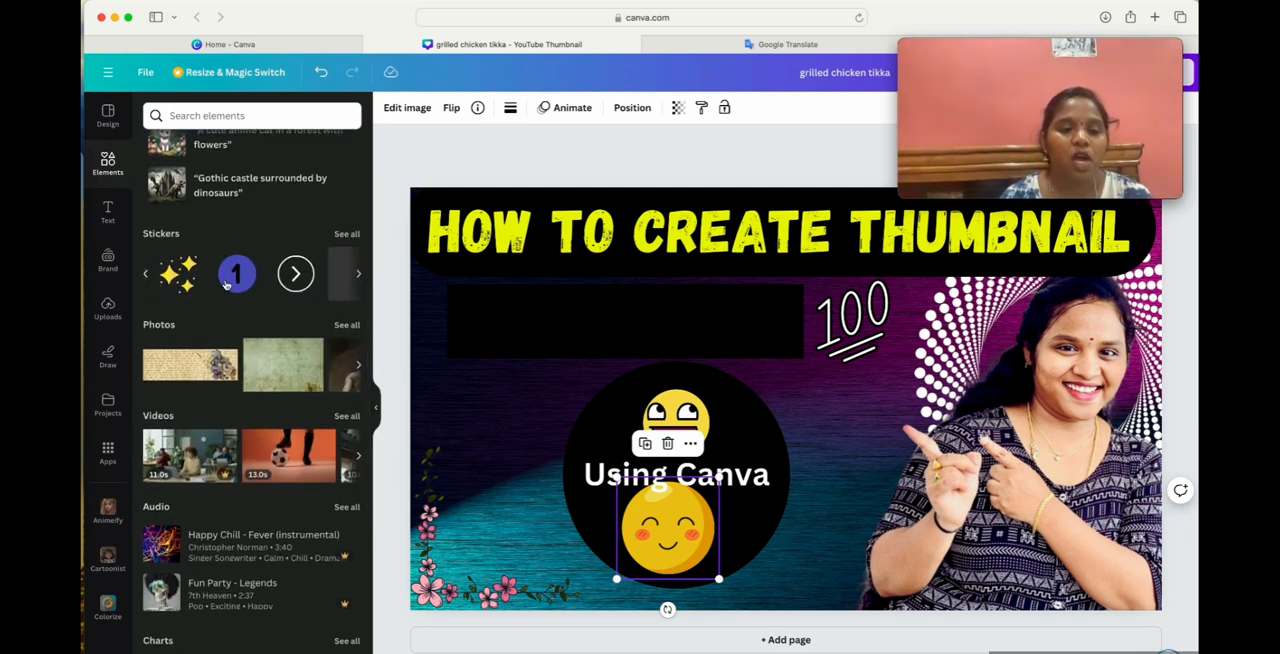
pyautogui.hscroll(2, 262, 355)
pyautogui.hscroll(3, 262, 355)
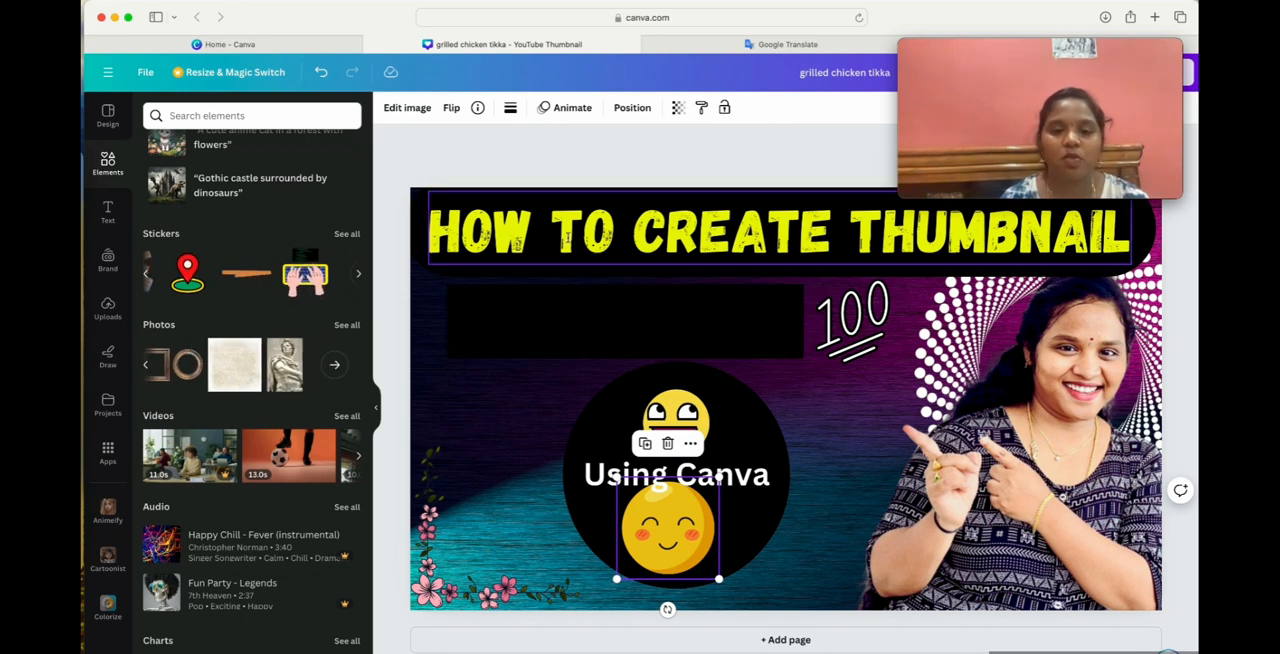
pyautogui.click(558, 222)
pyautogui.doubleClick(558, 226)
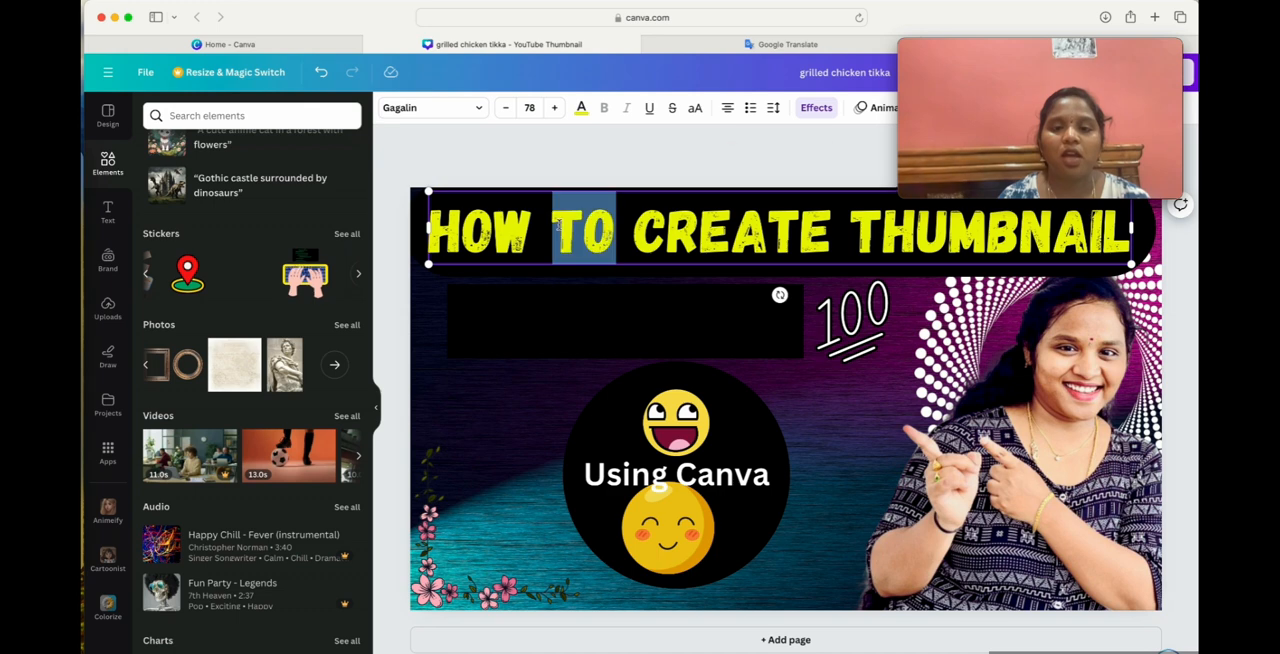
pyautogui.click(748, 401)
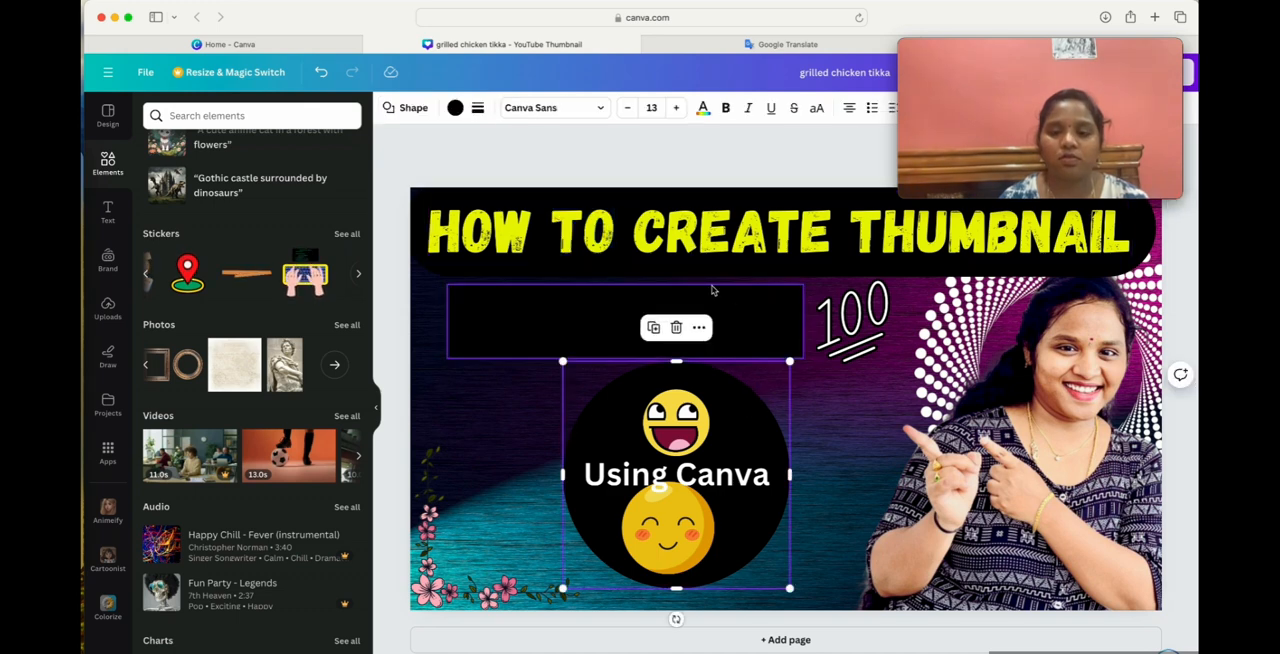
pyautogui.click(770, 255)
pyautogui.click(646, 305)
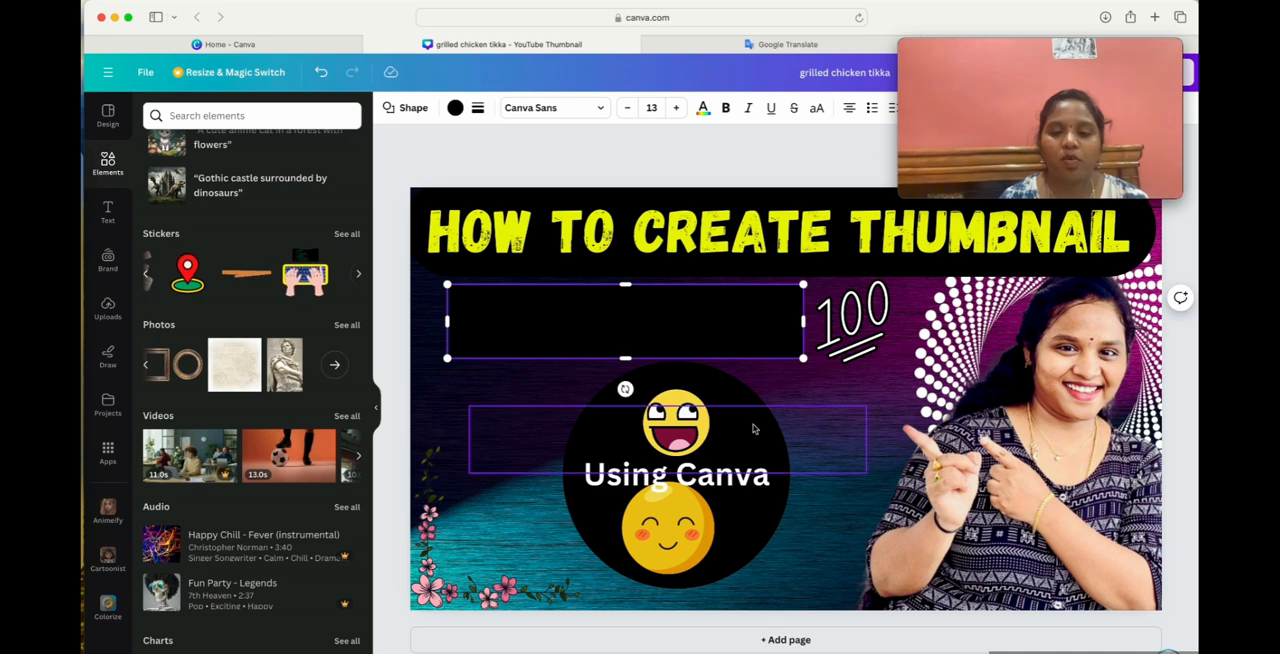
# Change the black circle's shape, trying the cut-corner square before choosing the finely serrated round badge.
pyautogui.click(741, 393)
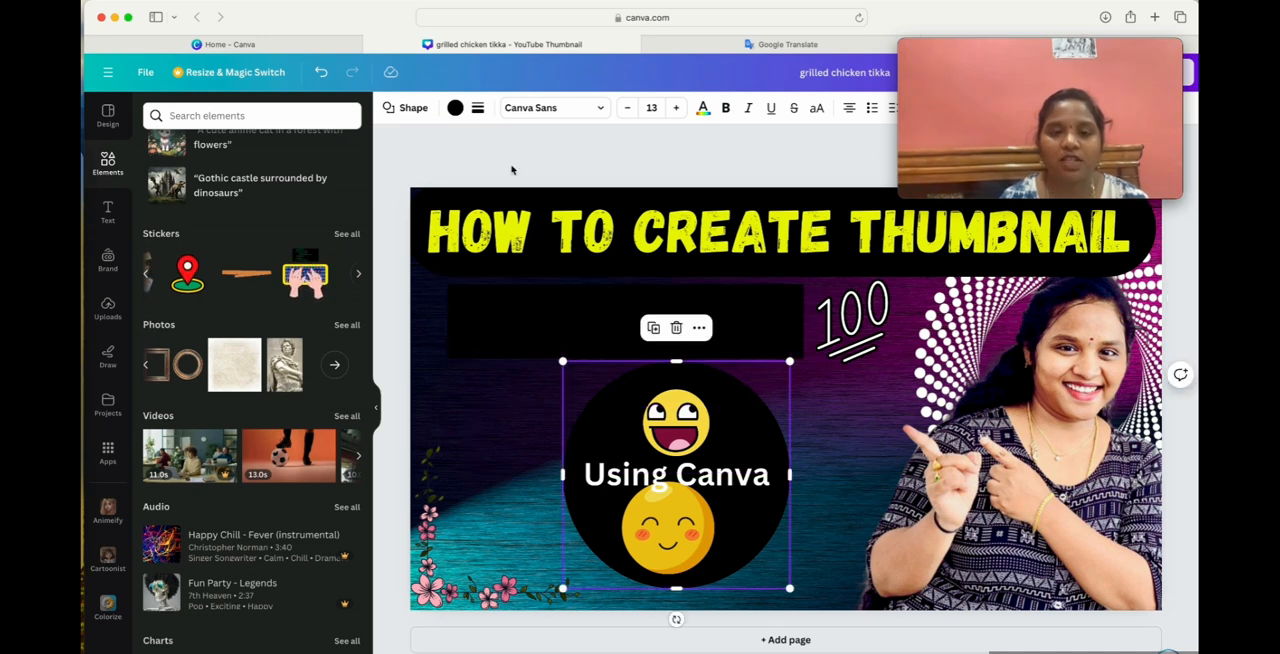
pyautogui.click(415, 112)
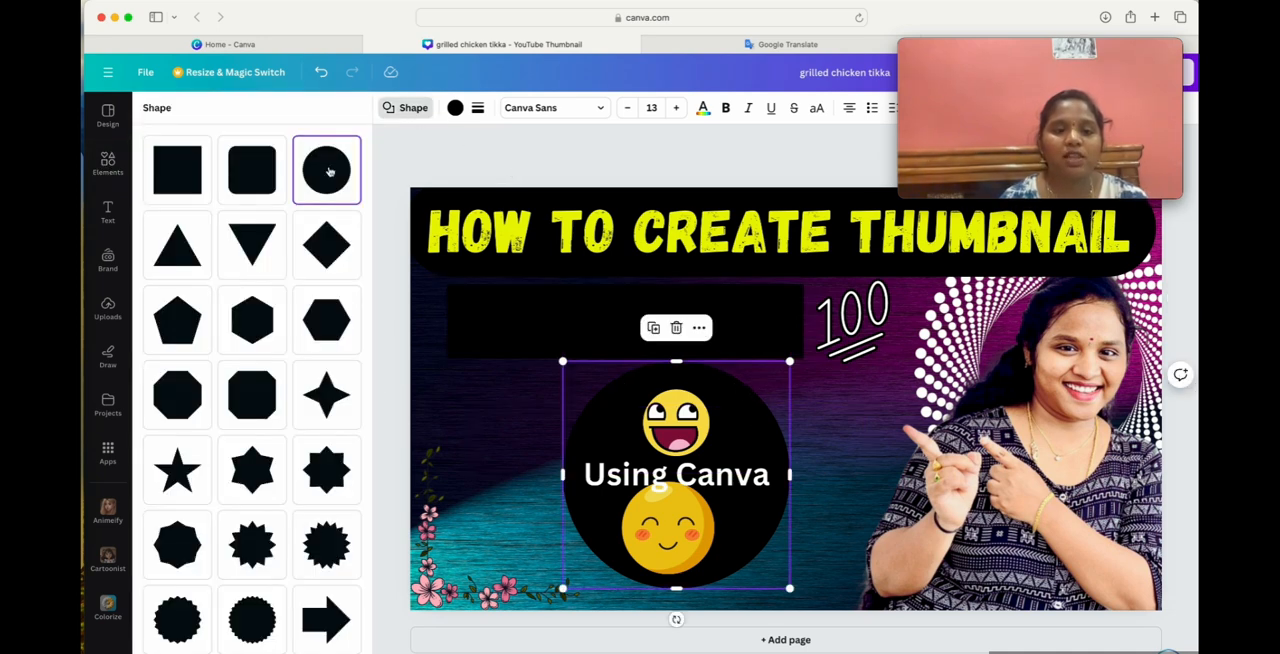
pyautogui.scroll(-5, 252, 392)
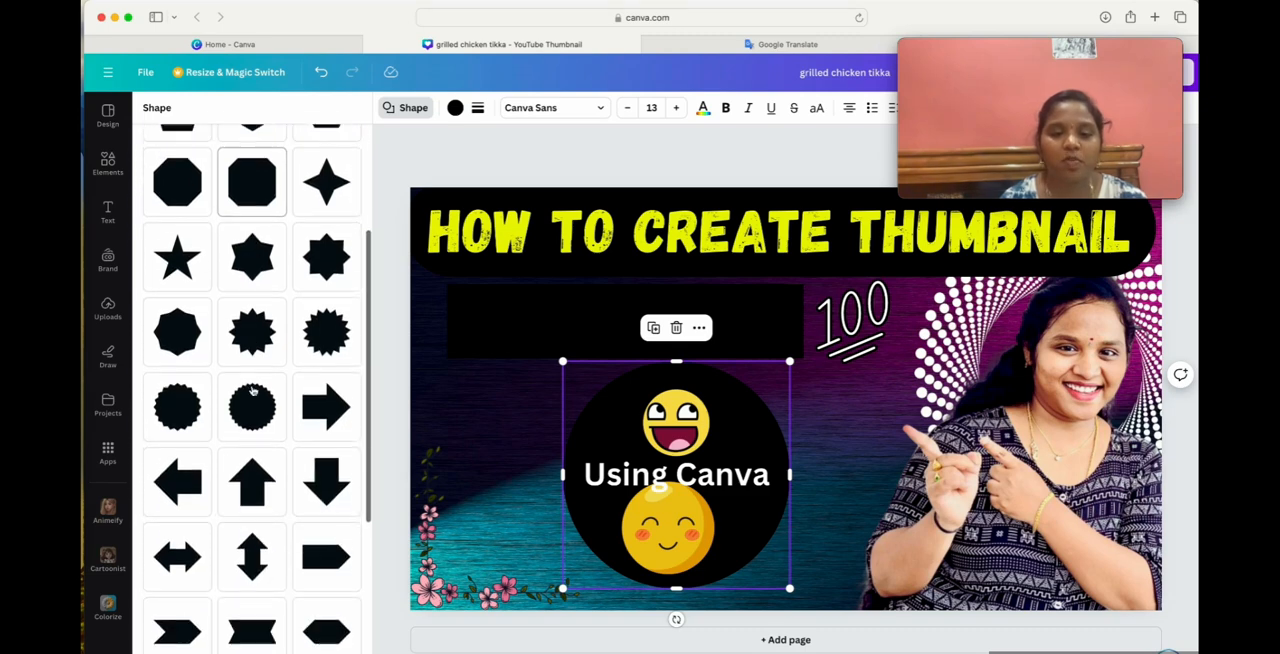
pyautogui.scroll(6, 253, 390)
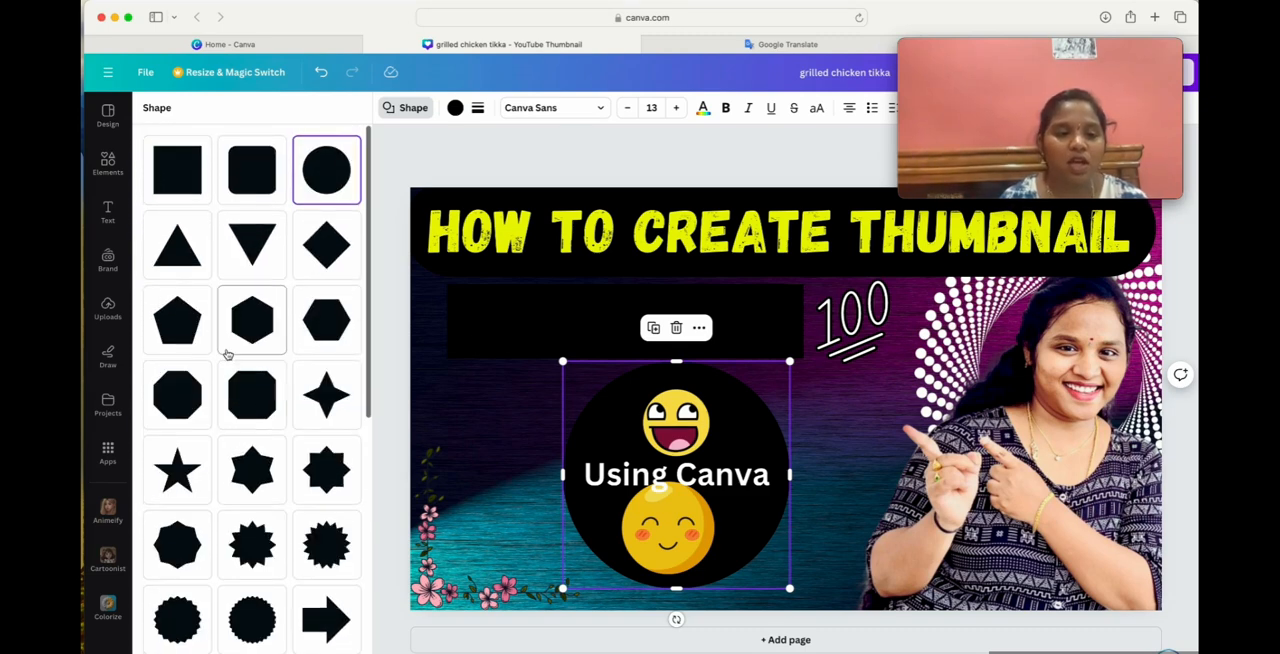
pyautogui.click(244, 399)
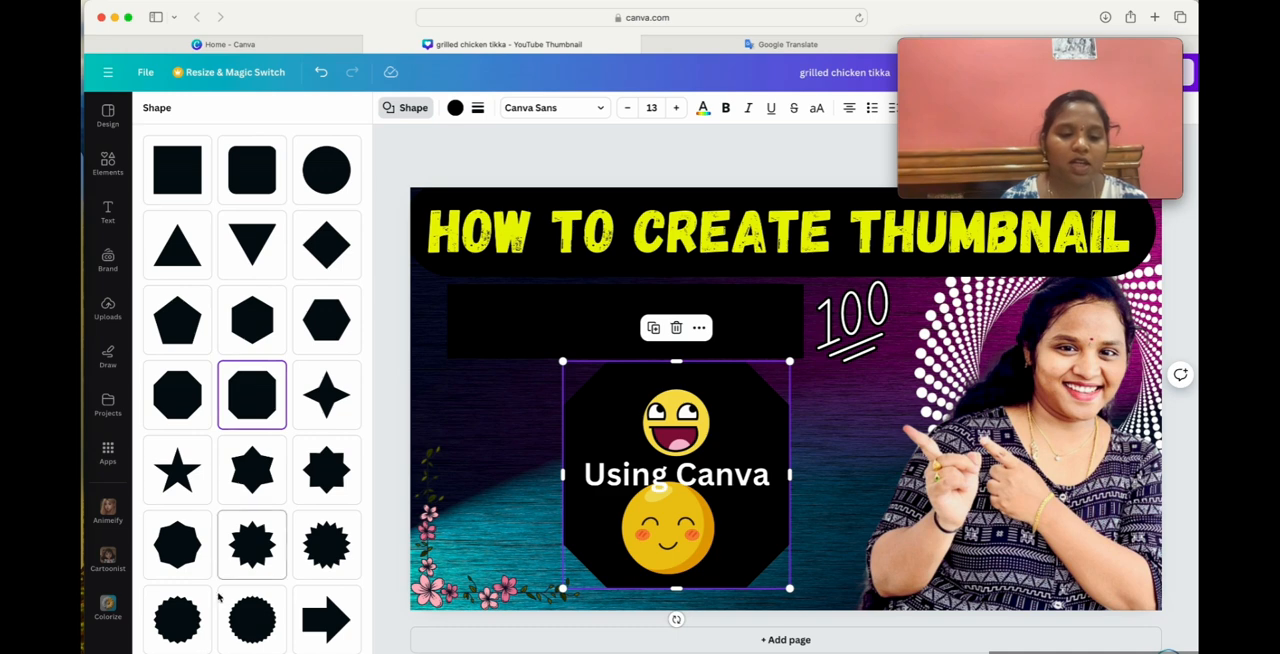
pyautogui.scroll(-1, 230, 638)
pyautogui.click(255, 566)
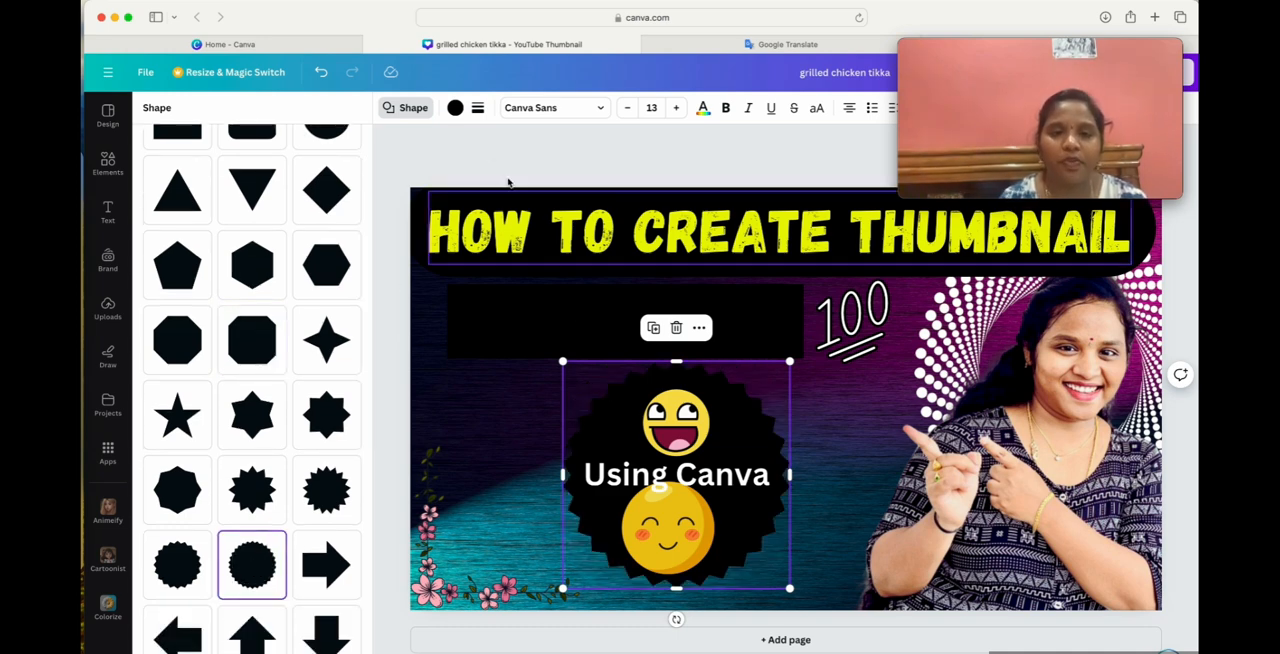
# Try yellow, a dark blue gradient, blue, violet and black as the badge's fill, and settle on white.
pyautogui.click(455, 107)
pyautogui.click(339, 560)
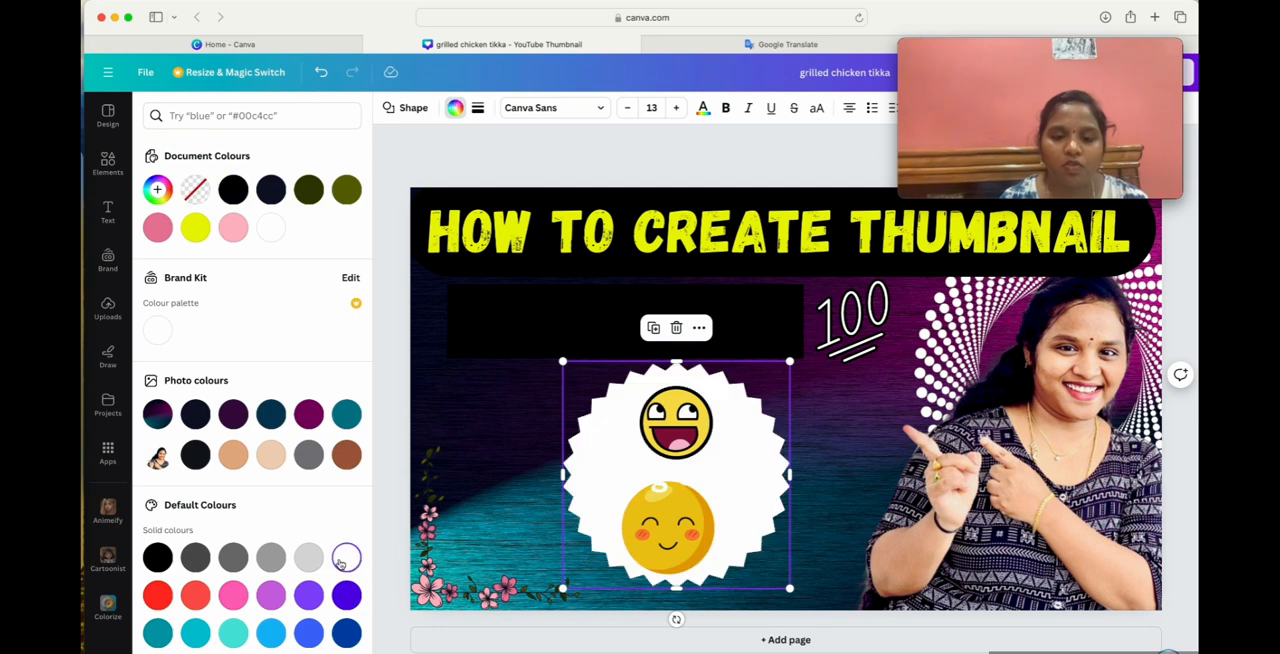
pyautogui.scroll(-2, 240, 609)
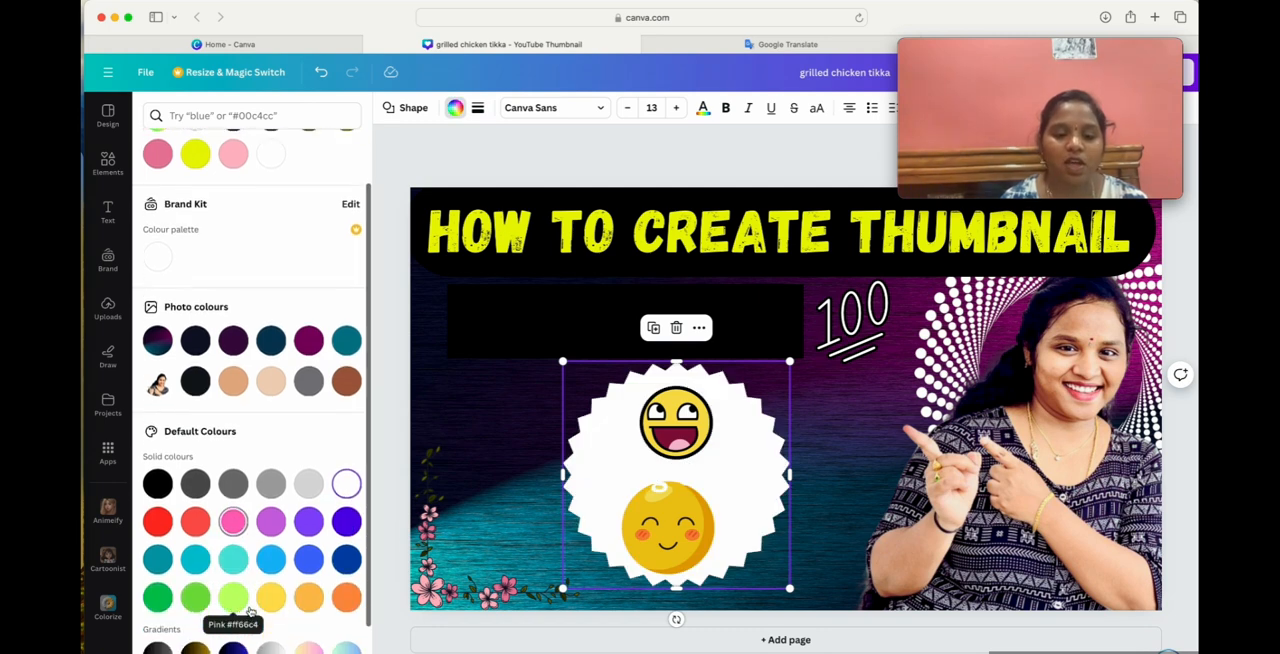
pyautogui.click(274, 599)
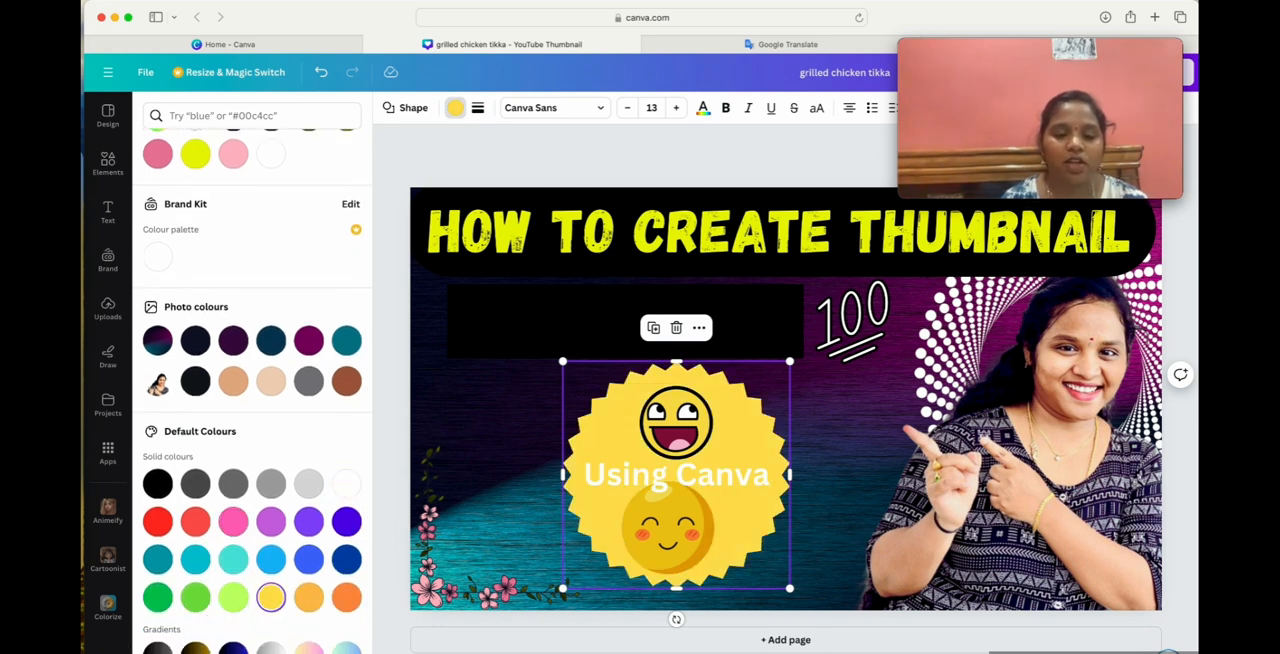
pyautogui.click(233, 648)
pyautogui.scroll(-3, 249, 614)
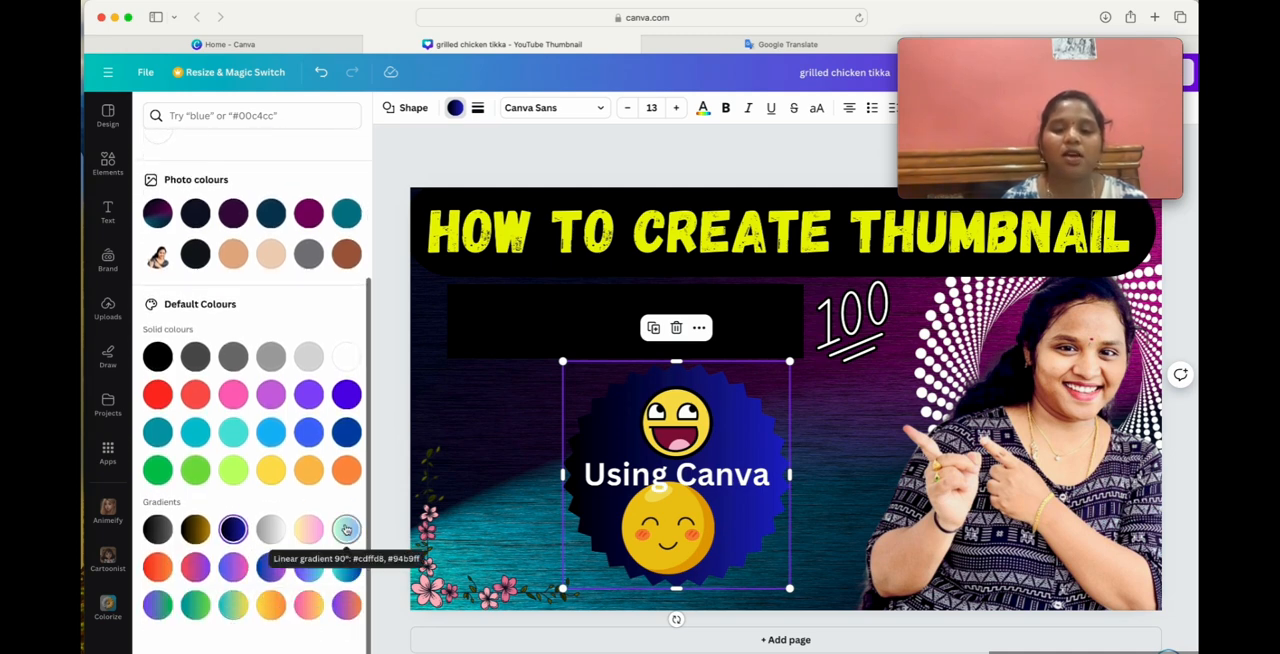
pyautogui.click(350, 432)
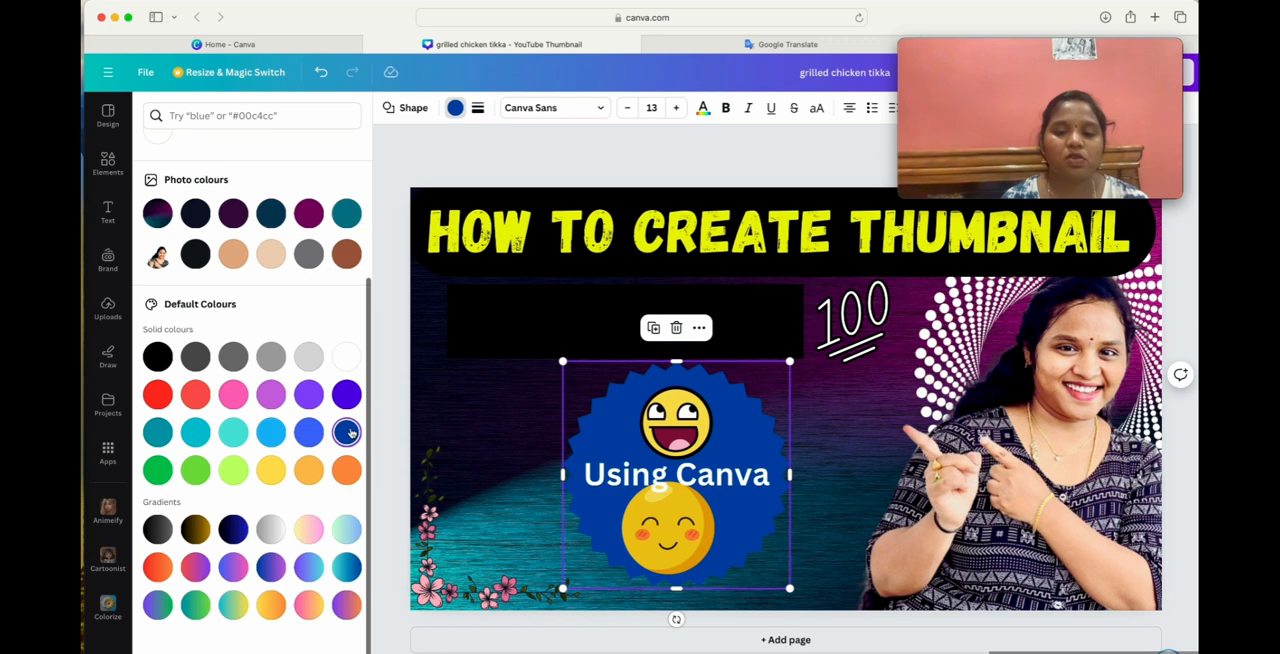
pyautogui.click(346, 394)
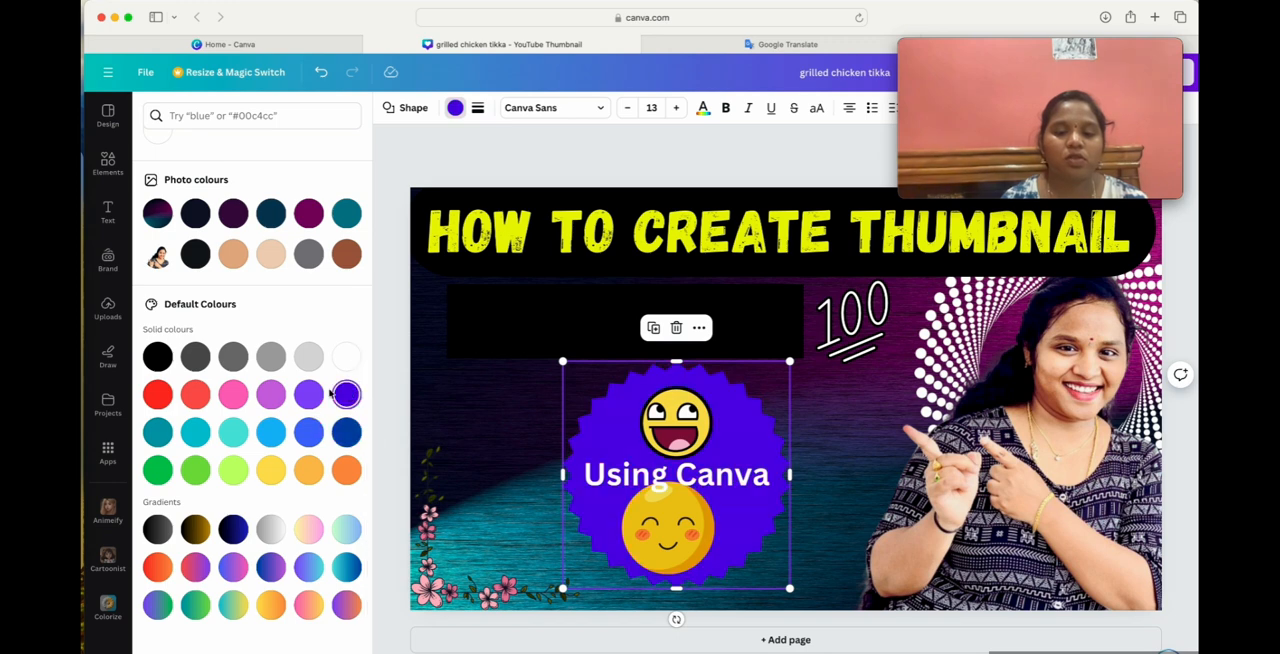
pyautogui.click(157, 356)
pyautogui.click(347, 356)
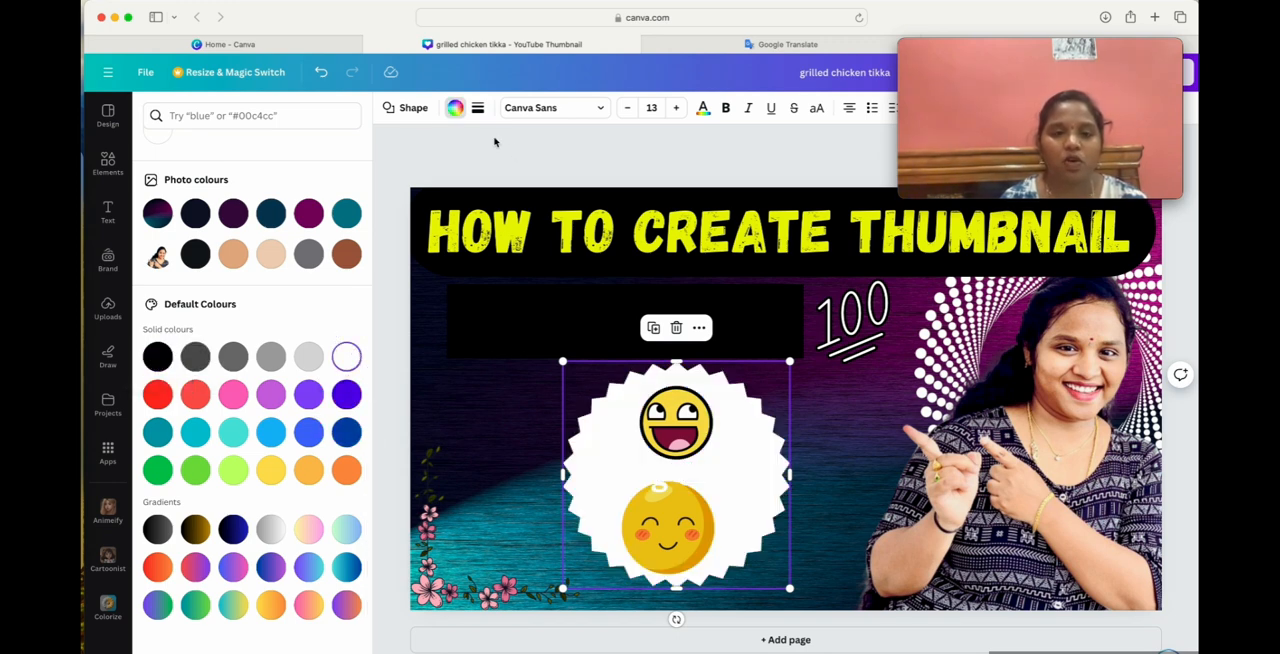
# Change the white badge to the notched arrow shape, shrink it, and place it inside the floral corner.
pyautogui.click(408, 108)
pyautogui.scroll(-8, 252, 530)
pyautogui.scroll(1, 254, 530)
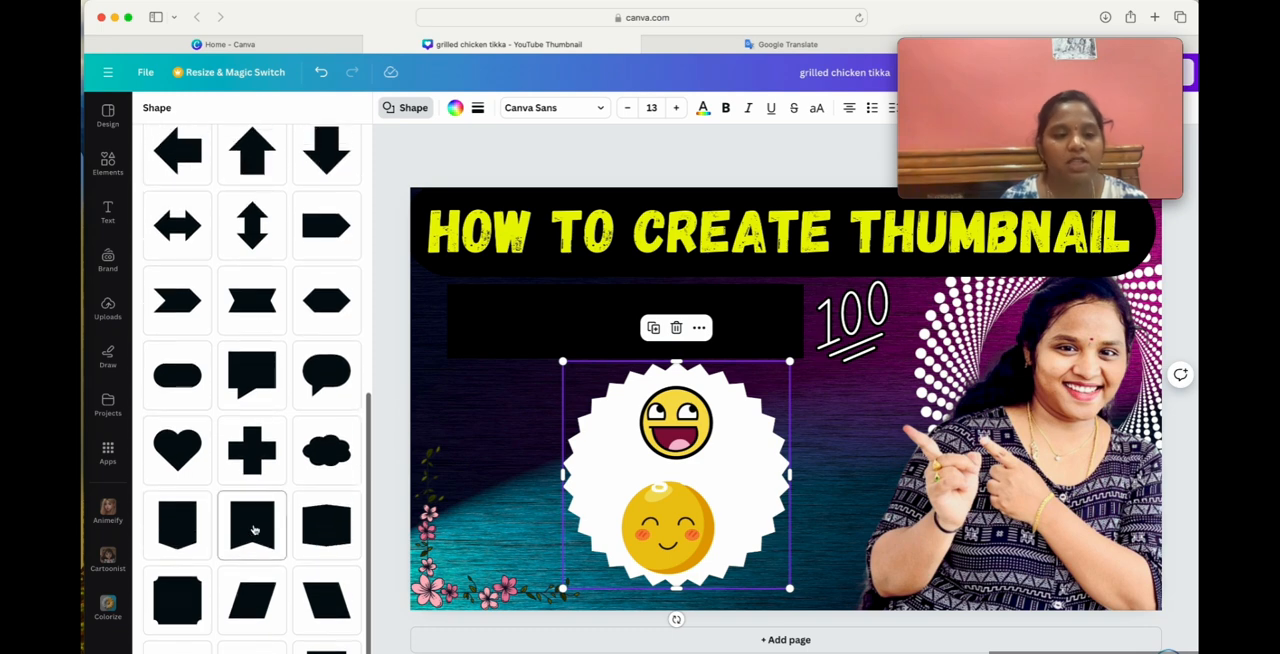
pyautogui.click(174, 315)
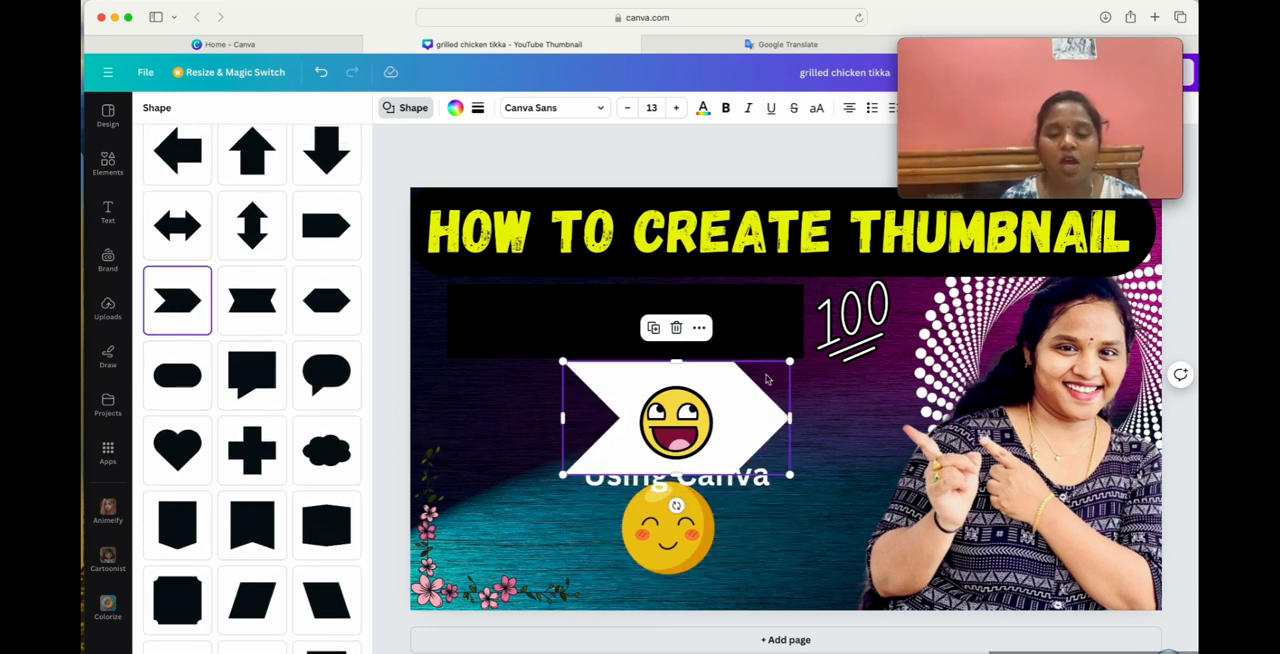
pyautogui.moveTo(771, 382); pyautogui.dragTo(756, 485)
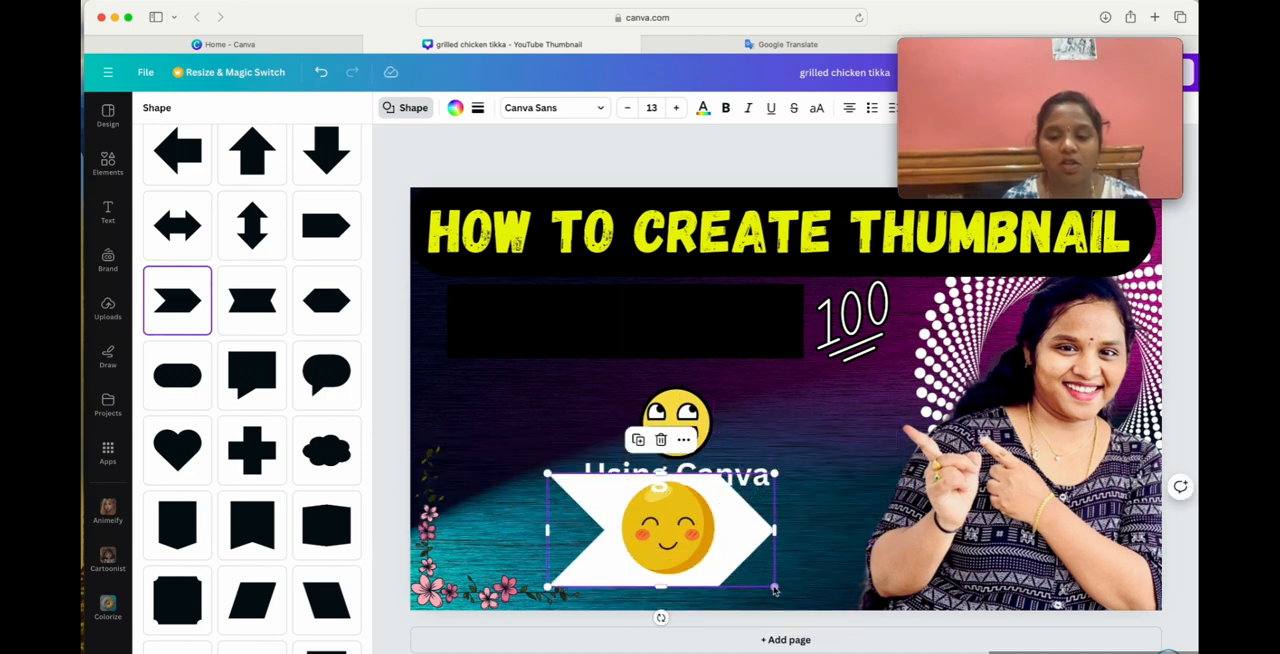
pyautogui.moveTo(774, 589); pyautogui.dragTo(483, 550)
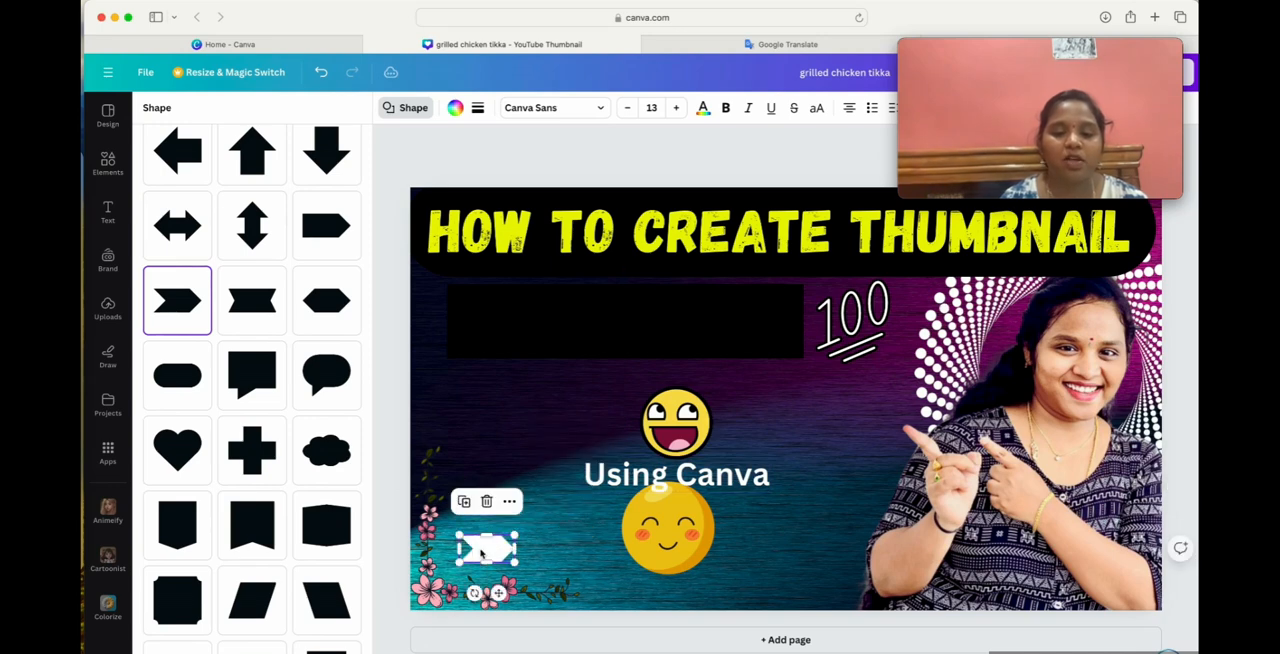
# Try yellow and olive green on the small arrow and return it to white.
pyautogui.click(455, 108)
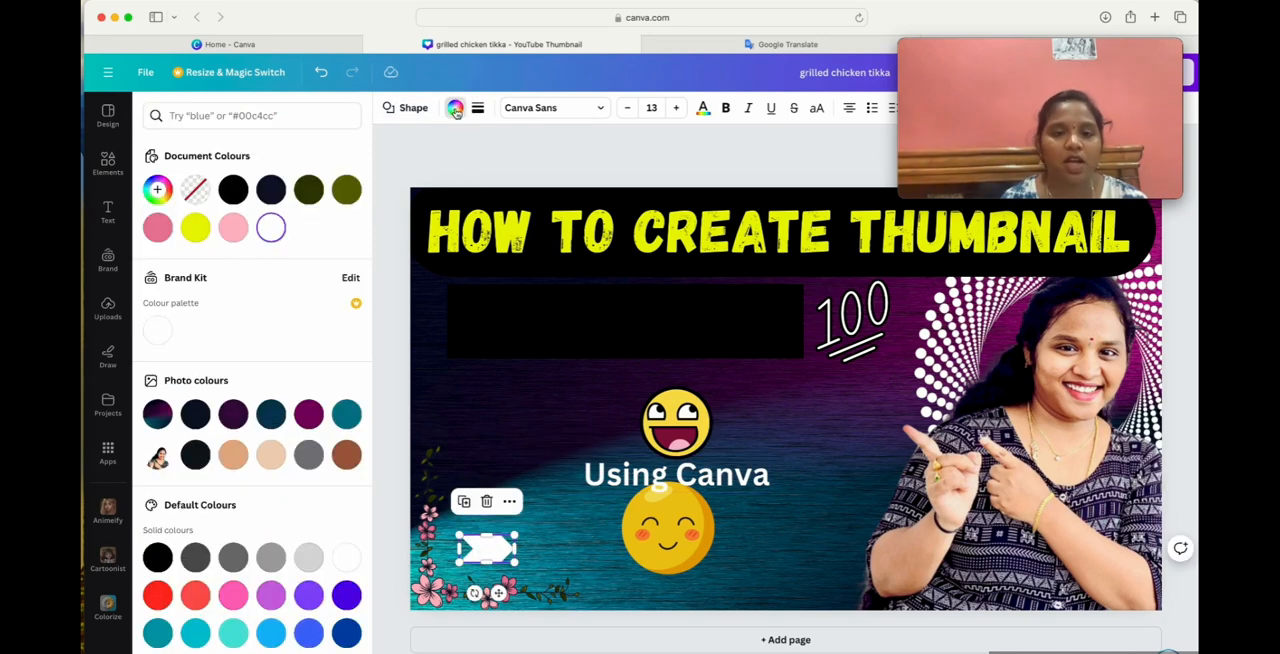
pyautogui.click(196, 228)
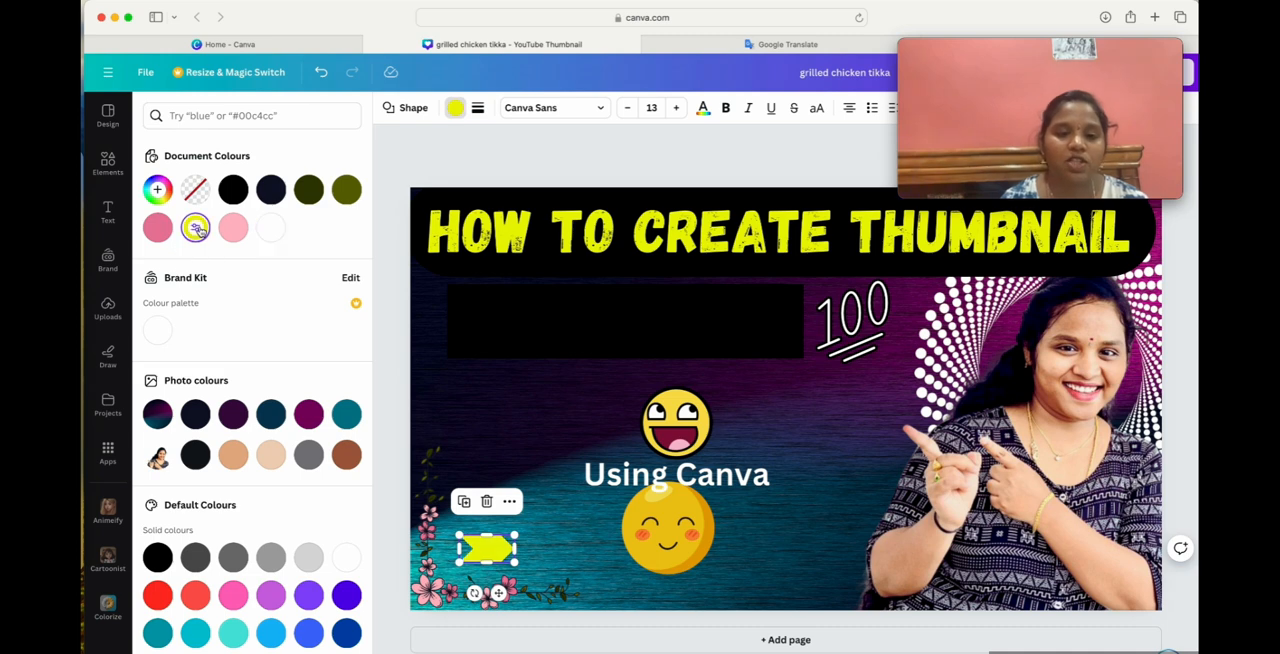
pyautogui.click(346, 190)
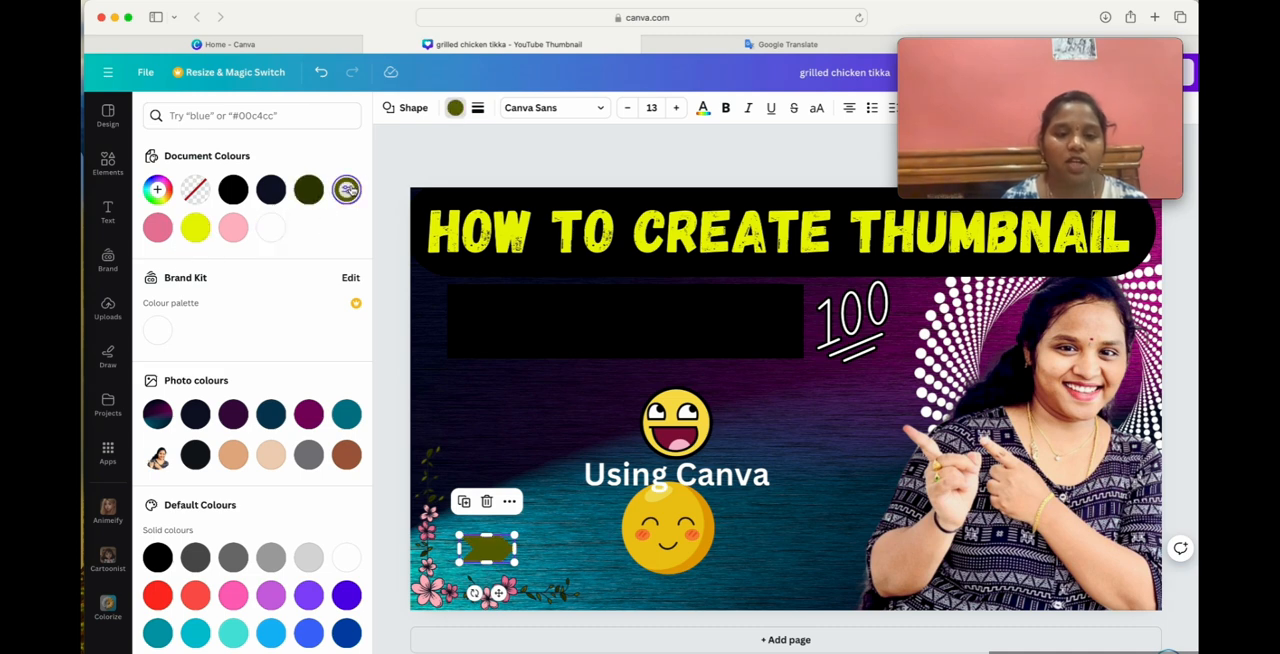
pyautogui.click(346, 557)
pyautogui.click(557, 568)
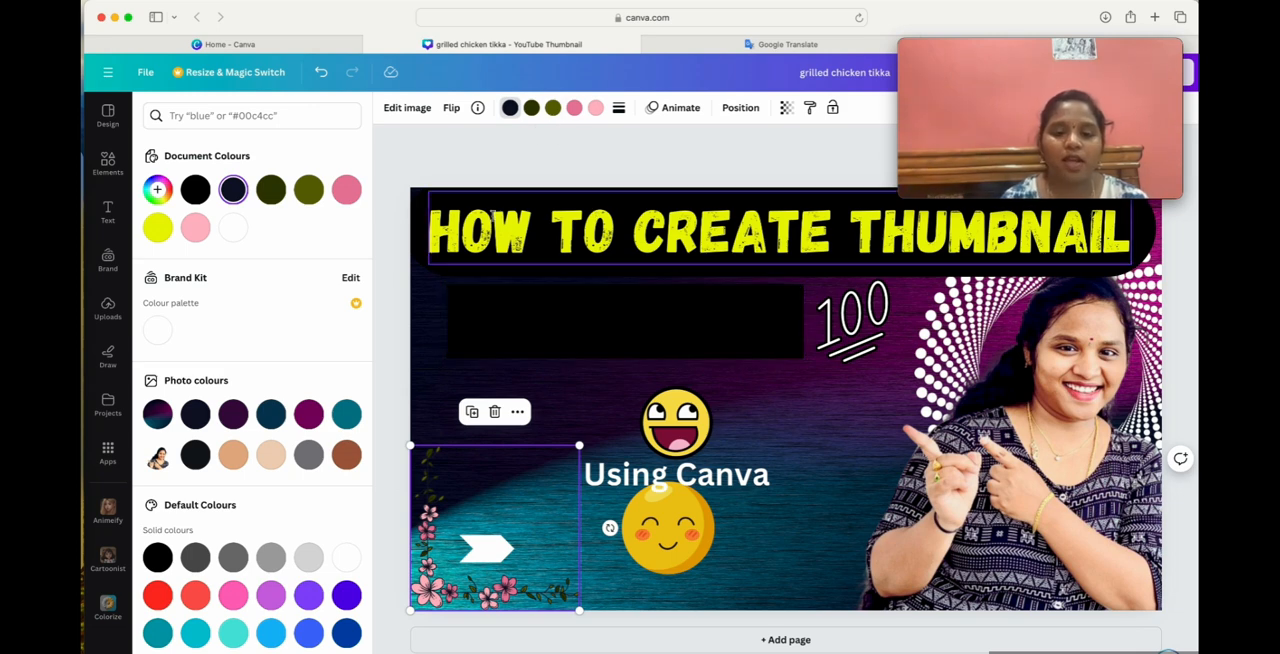
pyautogui.click(676, 474)
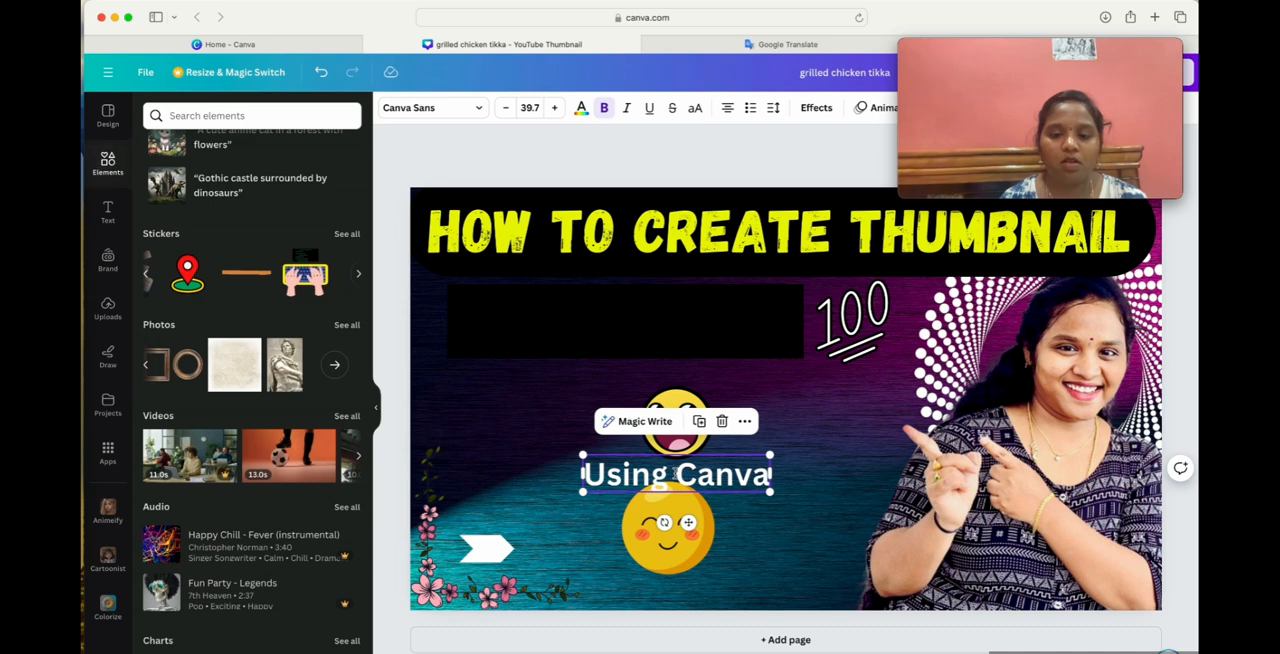
# Enlarge the small white arrow and try dashed and solid borders on it before settling on a dotted border of weight 3.
pyautogui.click(487, 547)
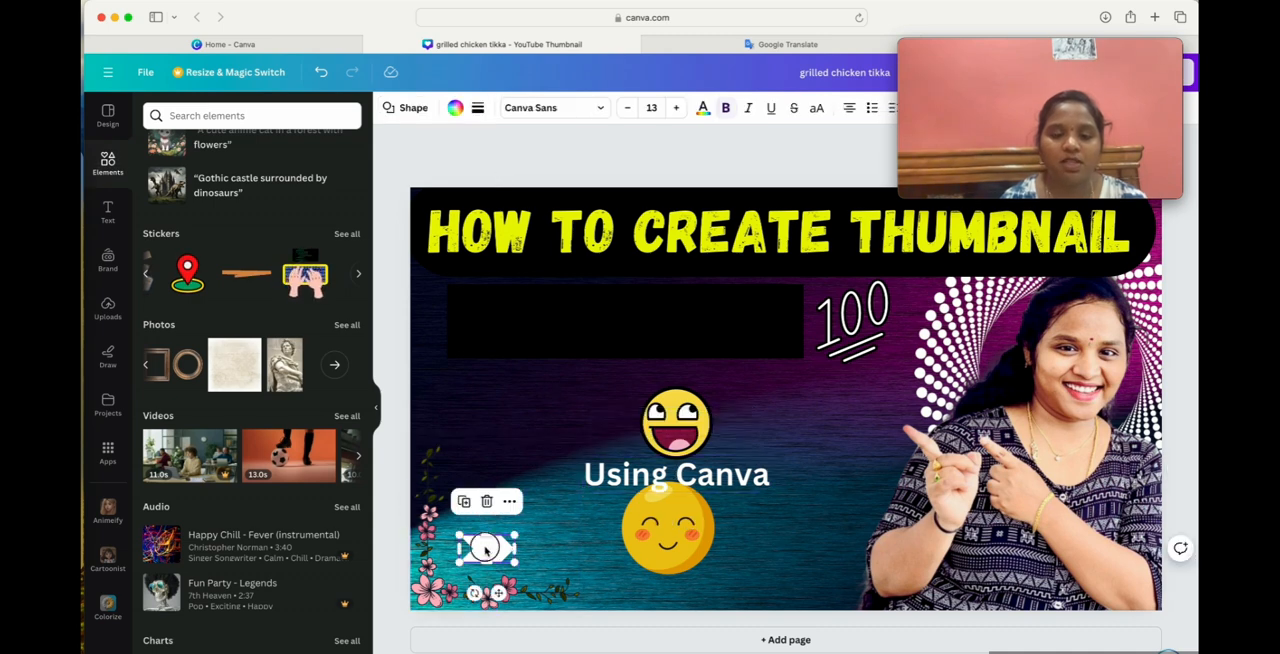
pyautogui.moveTo(512, 538); pyautogui.dragTo(609, 322)
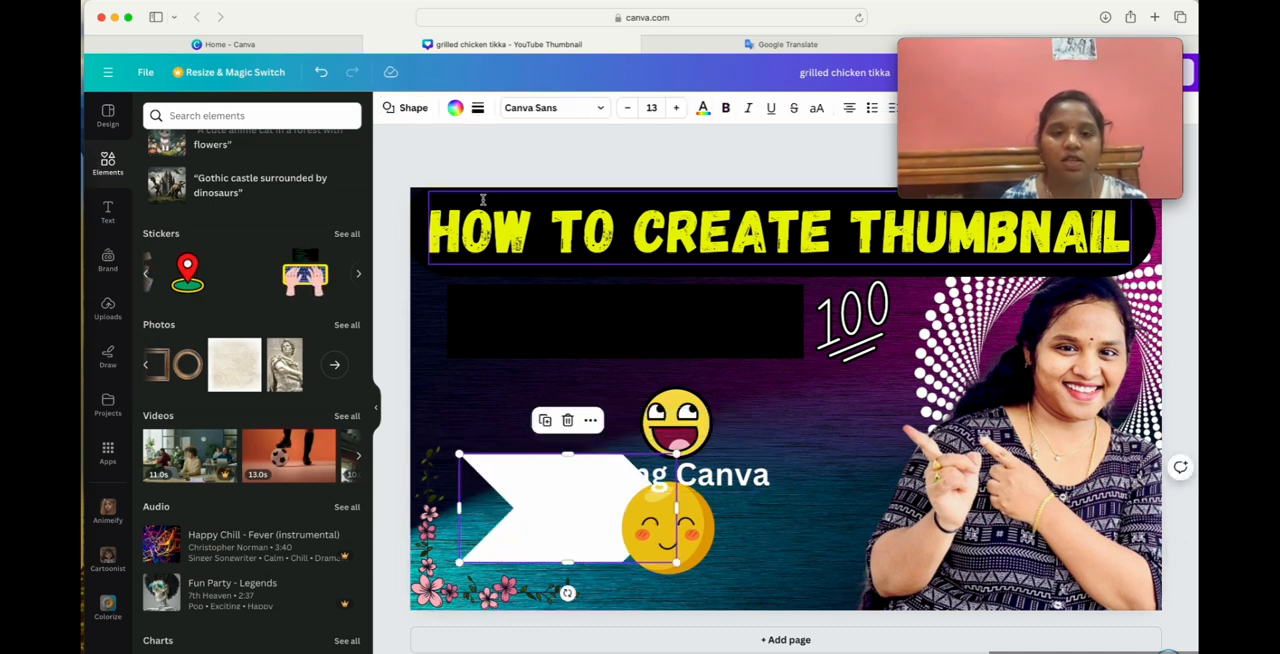
pyautogui.click(481, 108)
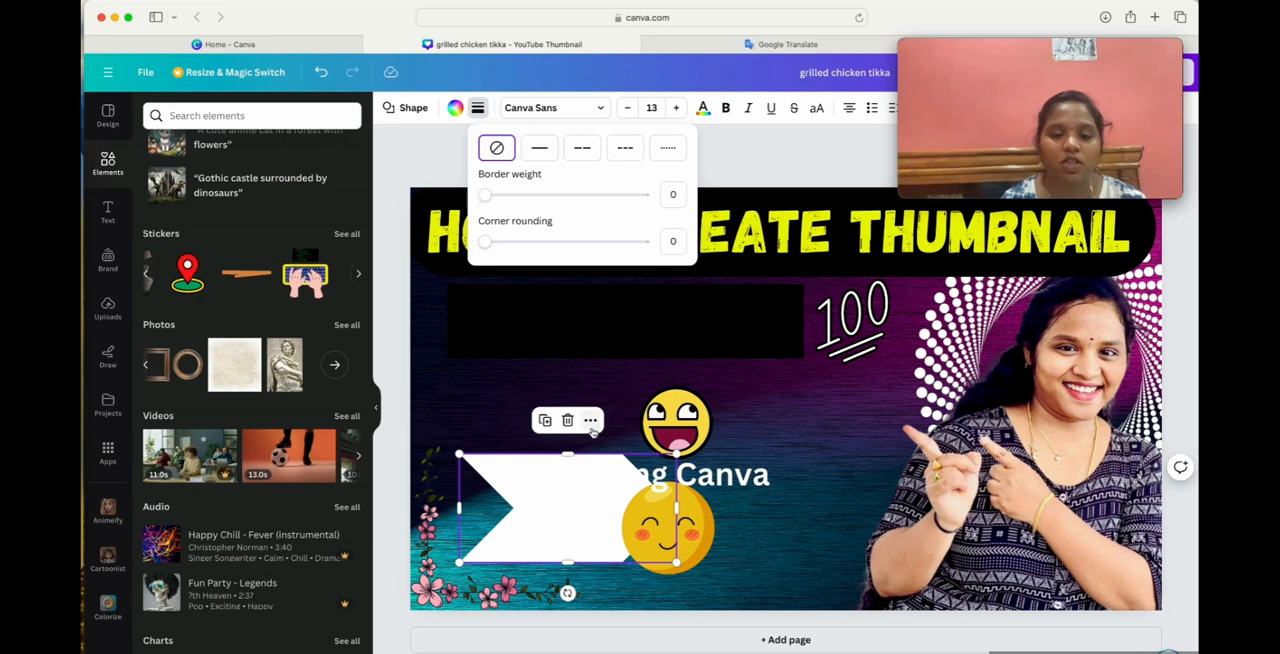
pyautogui.click(625, 150)
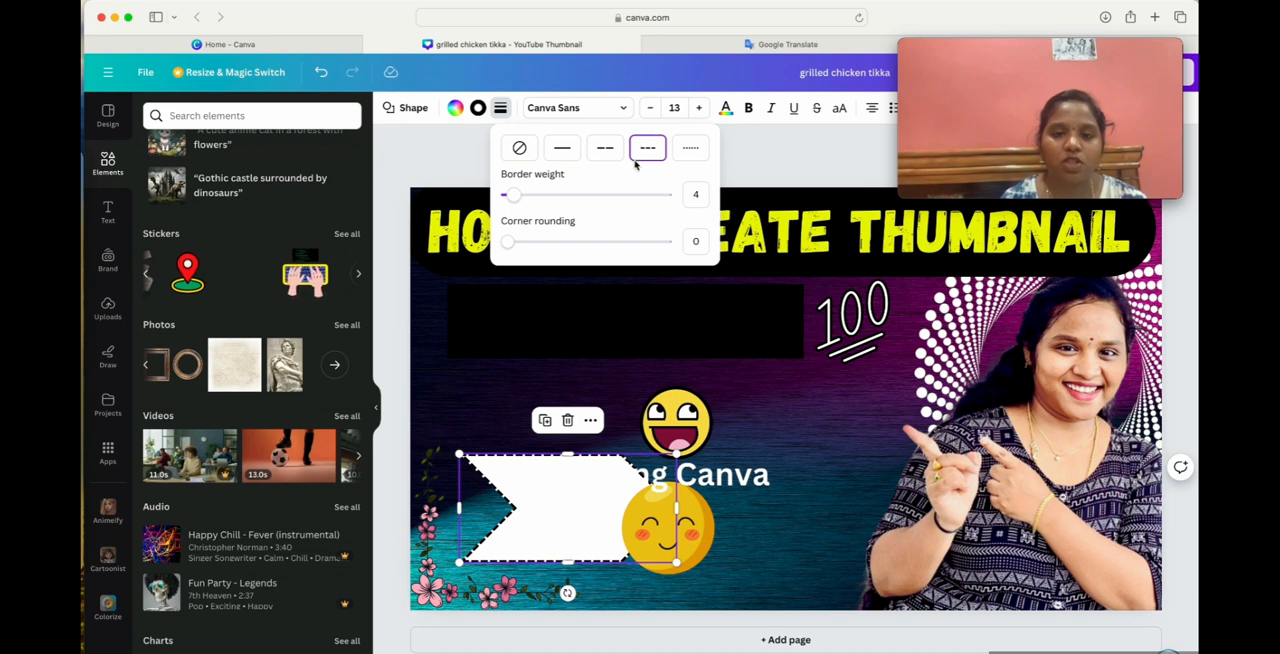
pyautogui.click(574, 150)
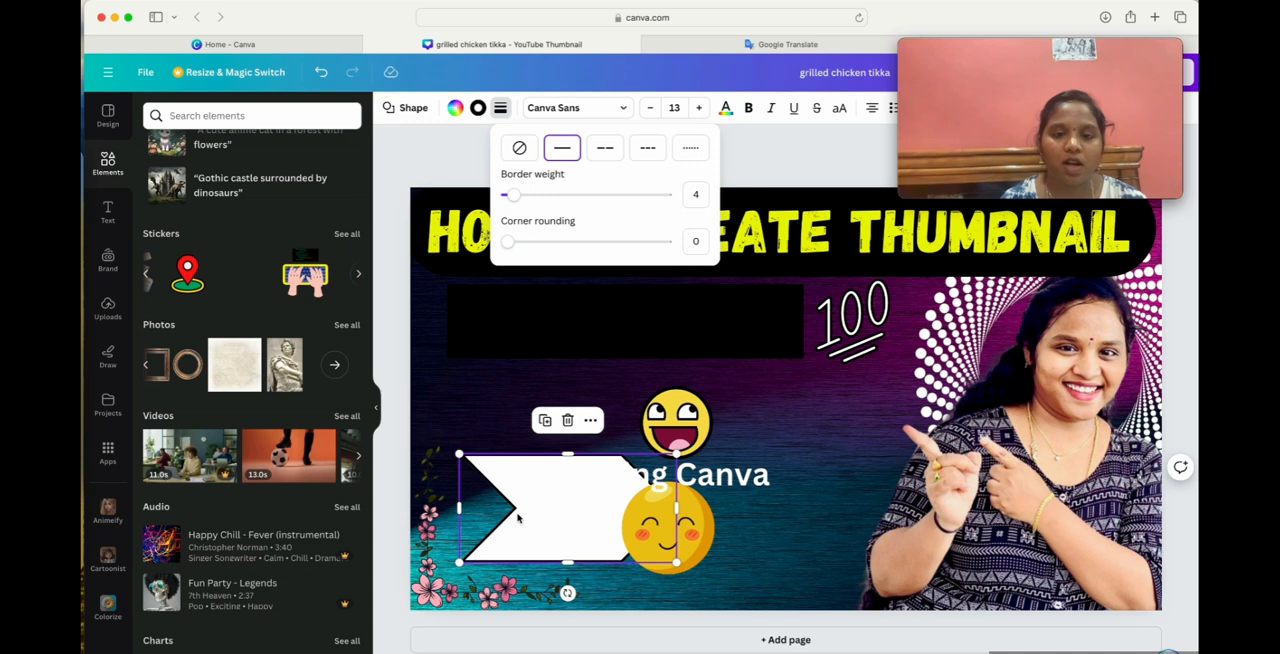
pyautogui.moveTo(510, 201); pyautogui.dragTo(457, 285)
pyautogui.click(692, 152)
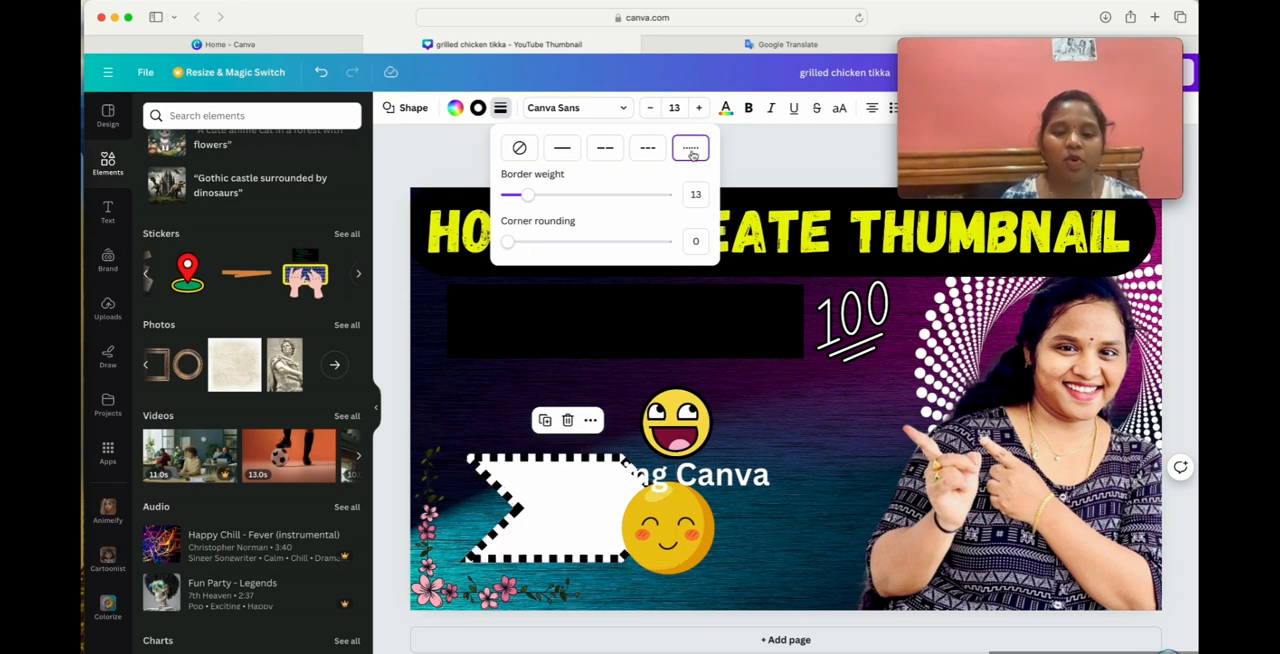
pyautogui.moveTo(539, 196); pyautogui.dragTo(508, 195)
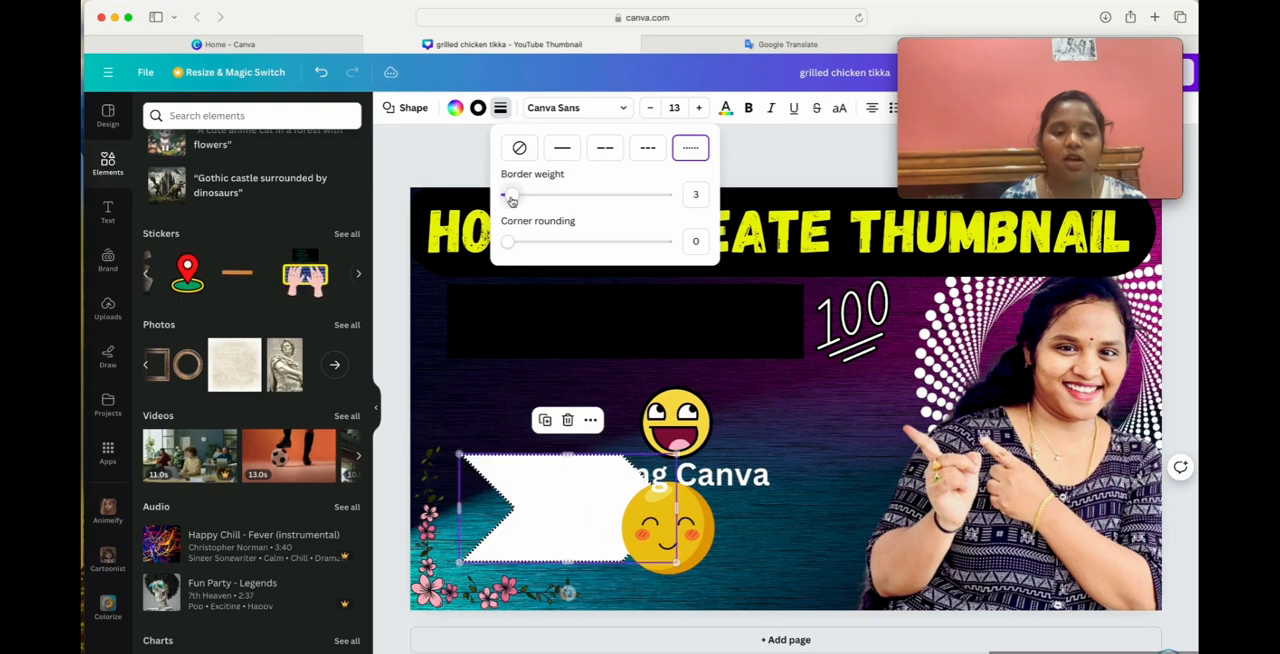
# Shrink the dotted-border arrow back to a small size within the floral corner.
pyautogui.click(438, 366)
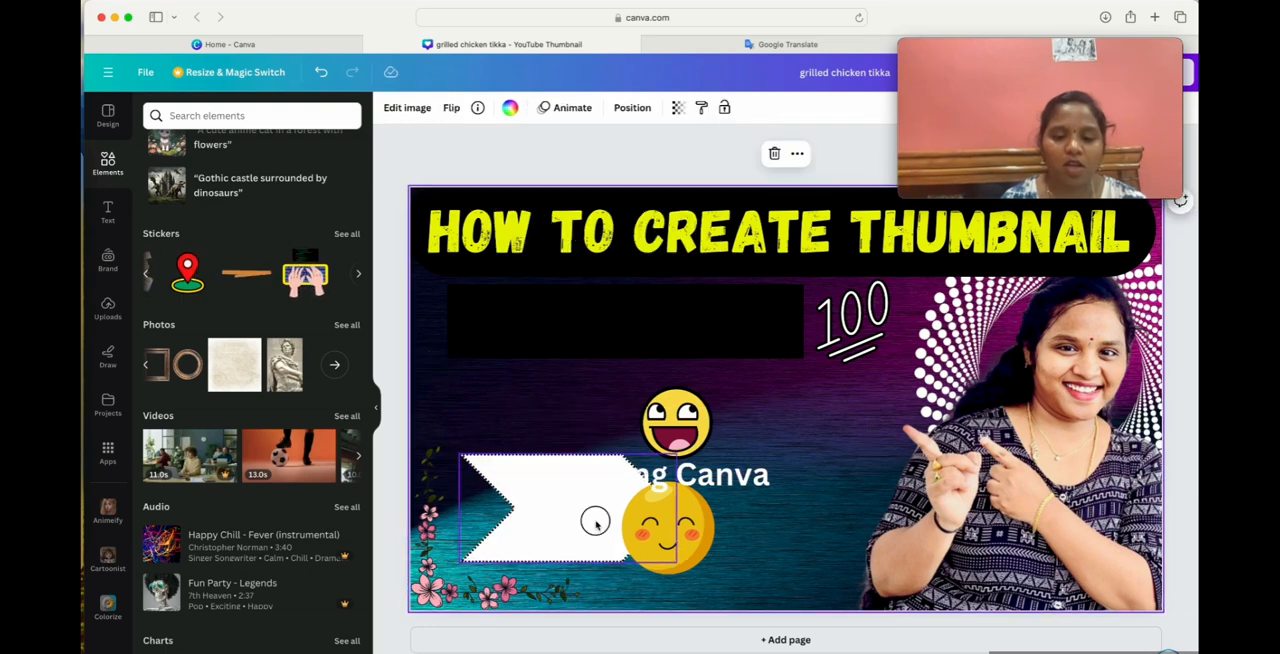
pyautogui.click(595, 522)
pyautogui.moveTo(677, 562); pyautogui.dragTo(549, 497)
pyautogui.click(565, 578)
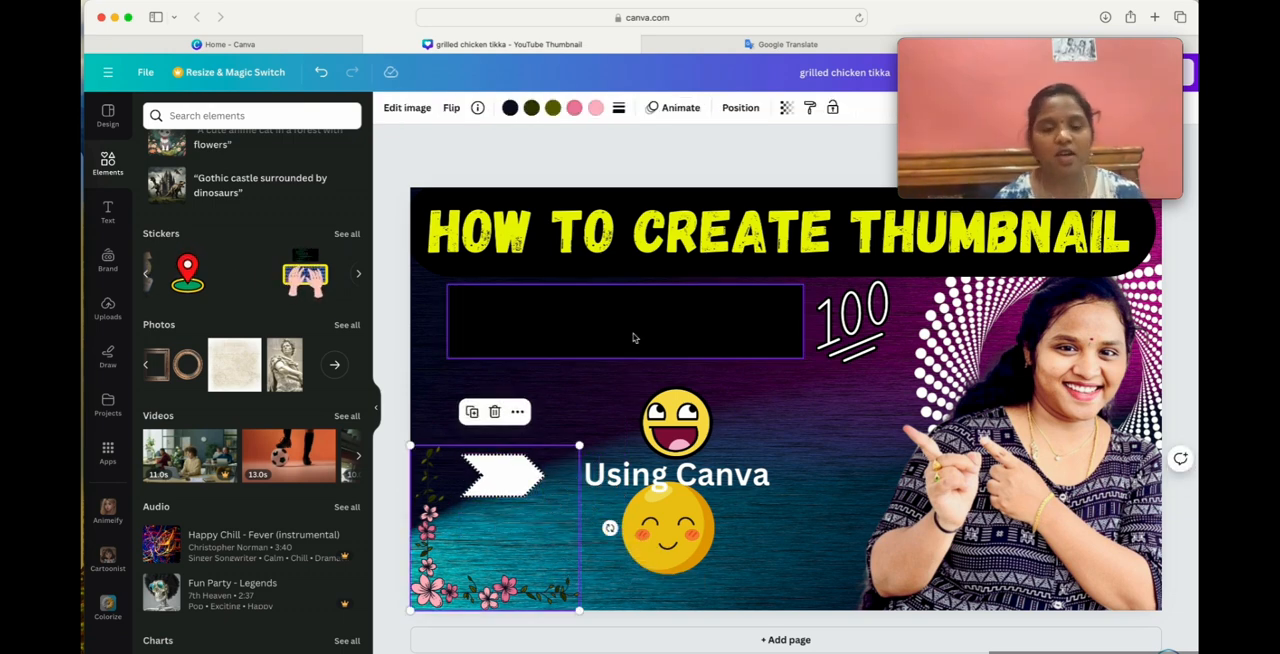
# Try a square frame, delete it, and add the serrated badge frame beside the presenter instead.
pyautogui.scroll(2, 243, 300)
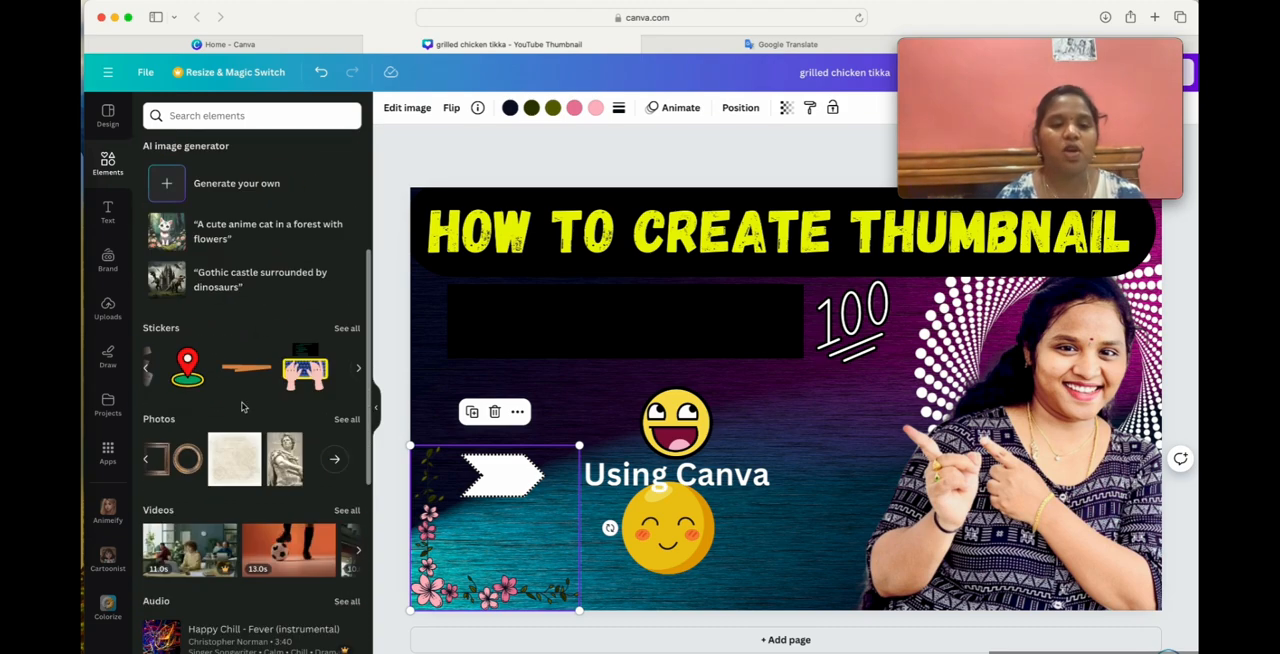
pyautogui.scroll(-10, 242, 400)
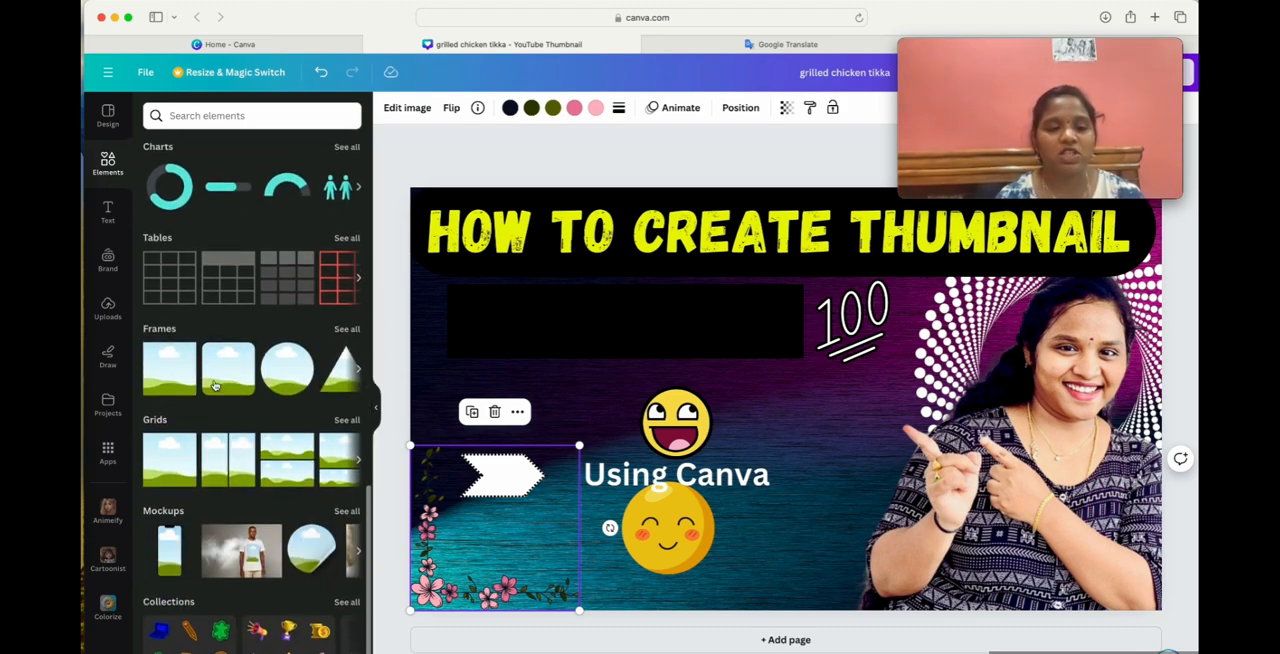
pyautogui.click(163, 386)
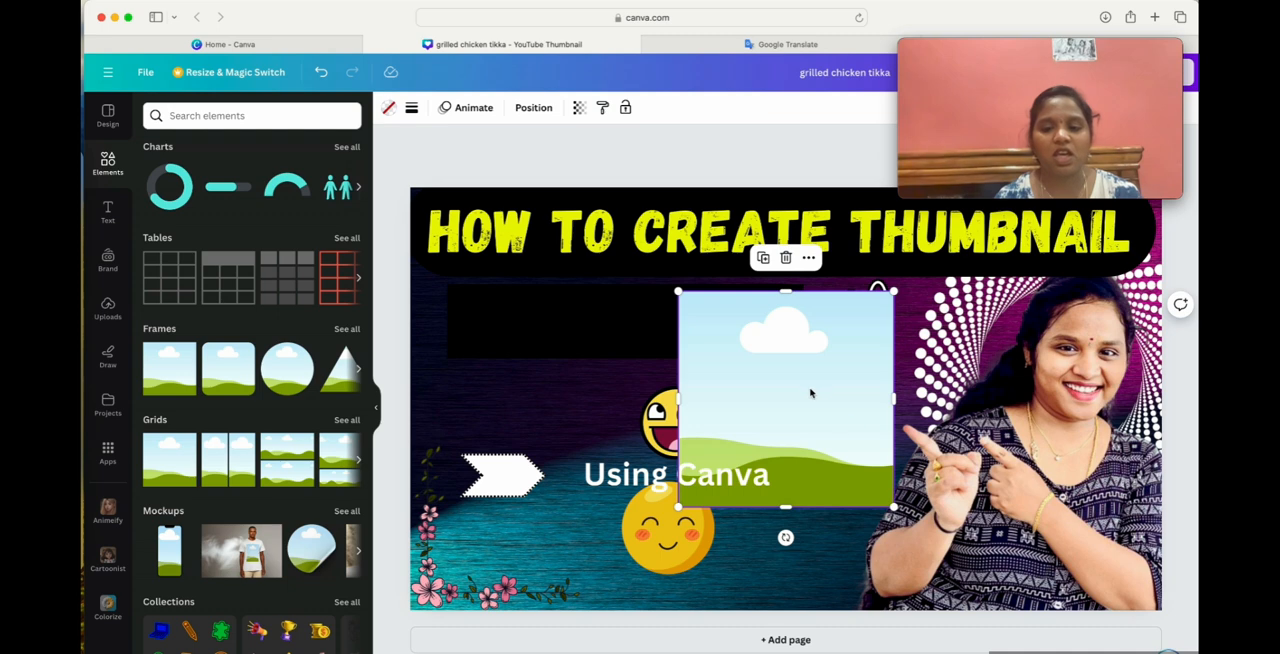
pyautogui.press('Delete')
pyautogui.hscroll(4, 266, 382)
pyautogui.click(266, 382)
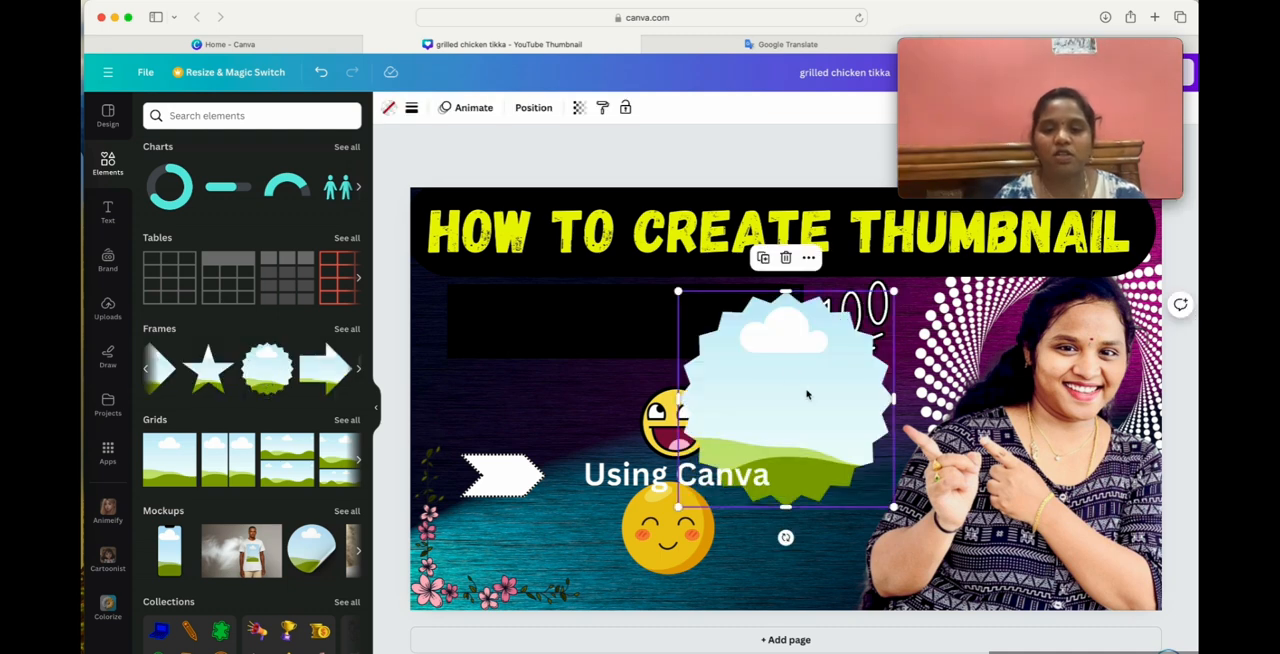
pyautogui.moveTo(810, 392); pyautogui.dragTo(871, 419)
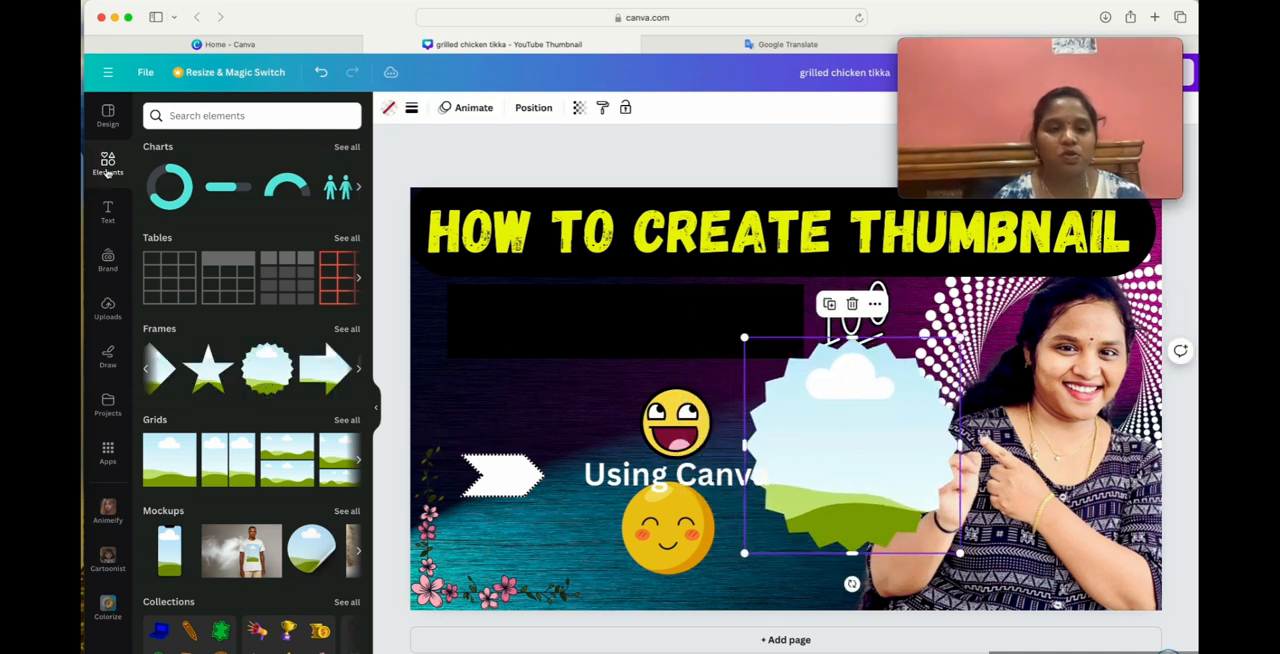
# Clear the search in the uploaded images and fill the serrated badge frame with the Canva logo picture.
pyautogui.click(110, 313)
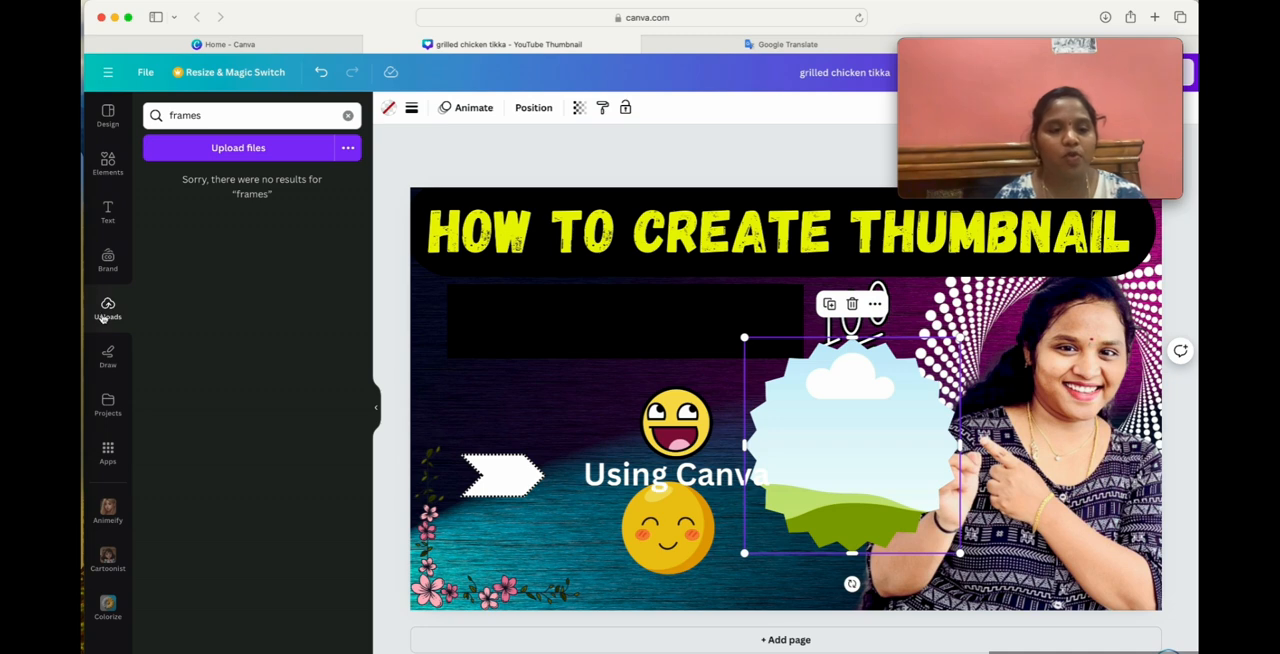
pyautogui.click(349, 116)
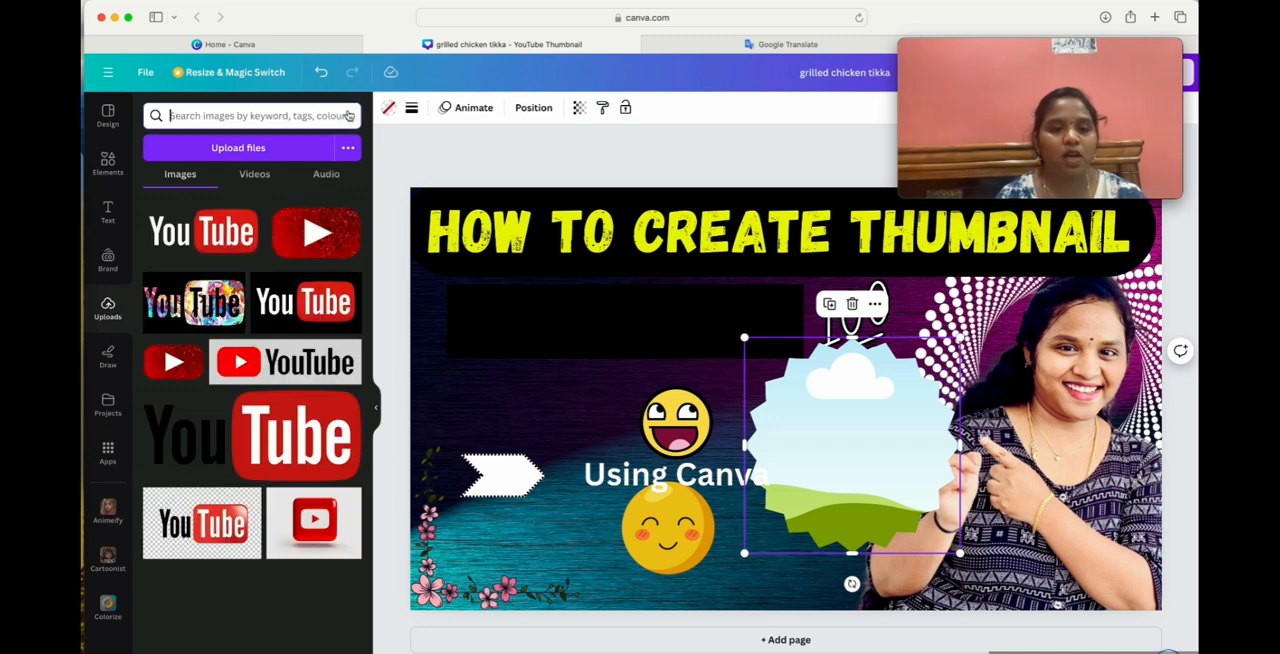
pyautogui.scroll(-5, 257, 427)
pyautogui.scroll(-10, 257, 427)
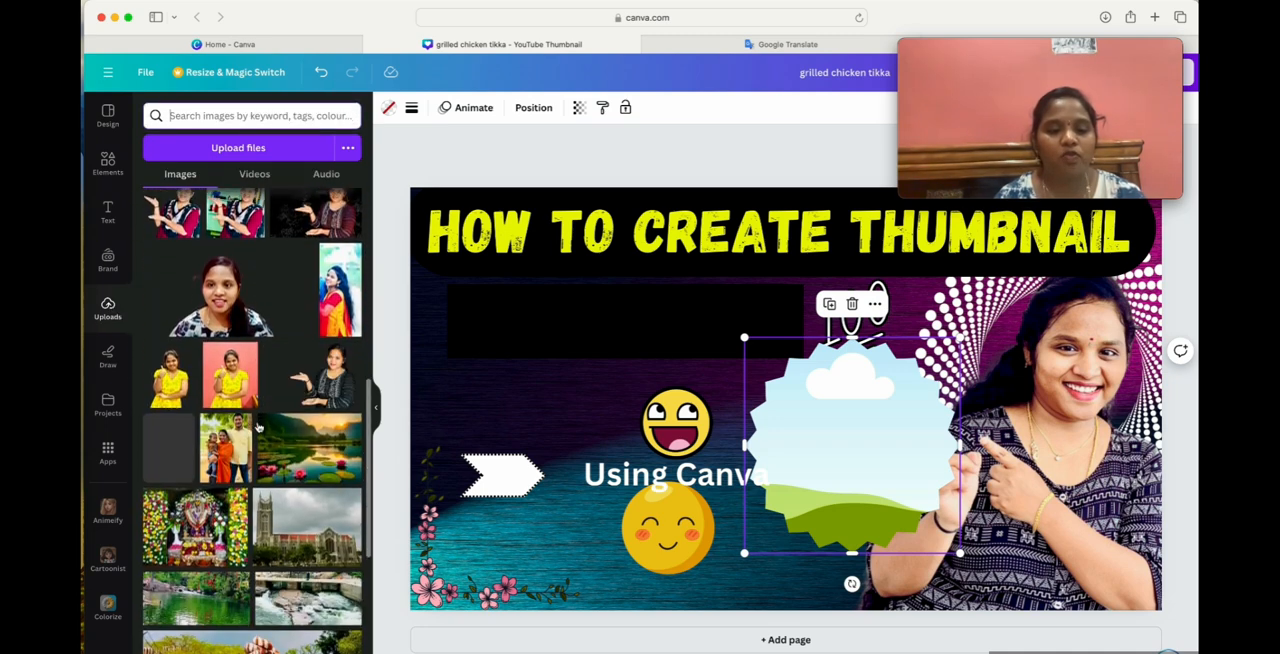
pyautogui.scroll(-10, 257, 427)
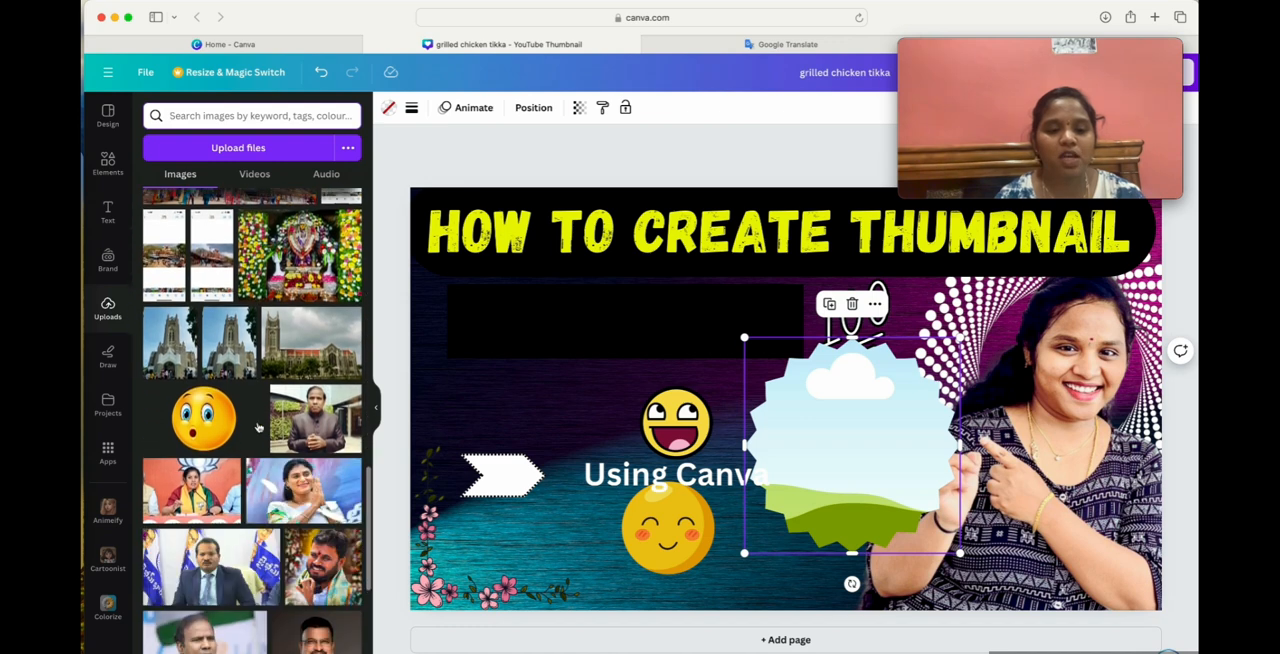
pyautogui.scroll(-10, 257, 427)
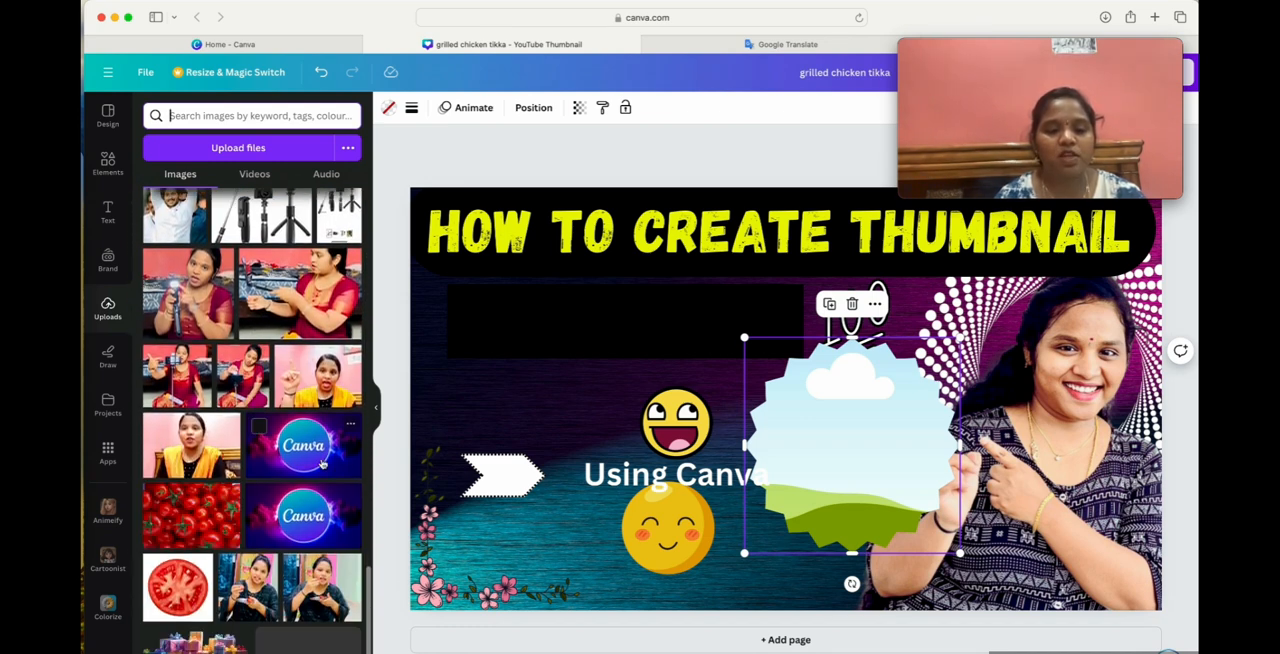
pyautogui.click(288, 516)
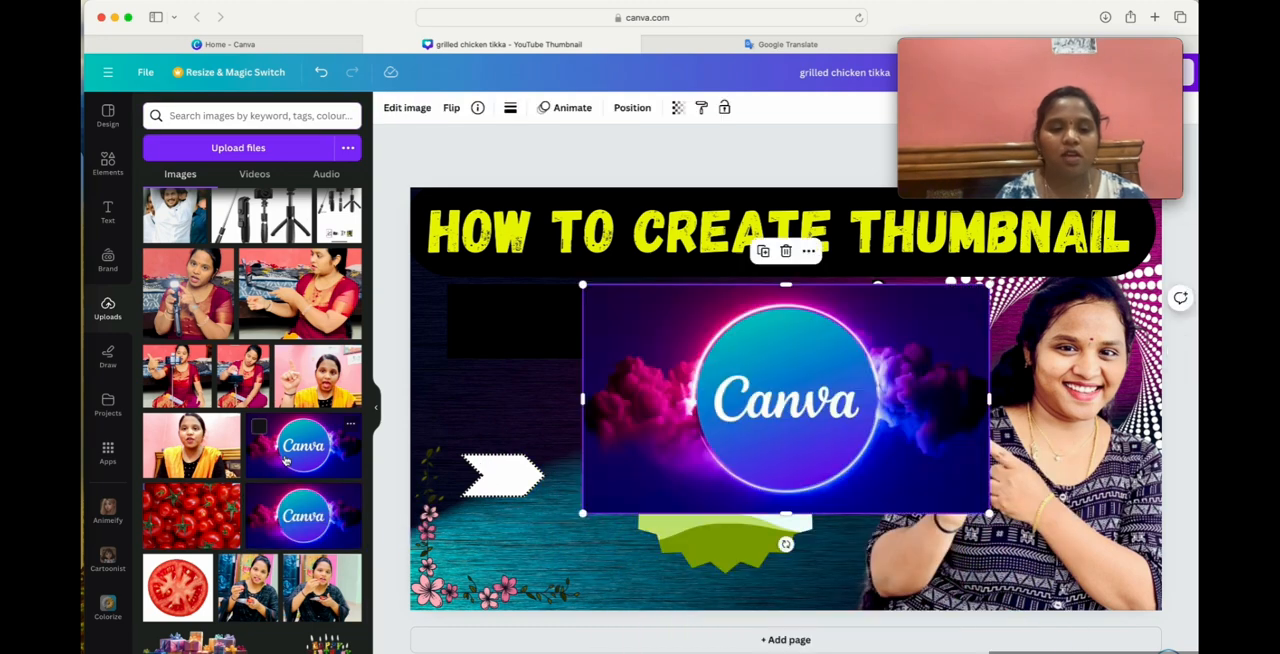
pyautogui.moveTo(756, 383); pyautogui.dragTo(744, 487)
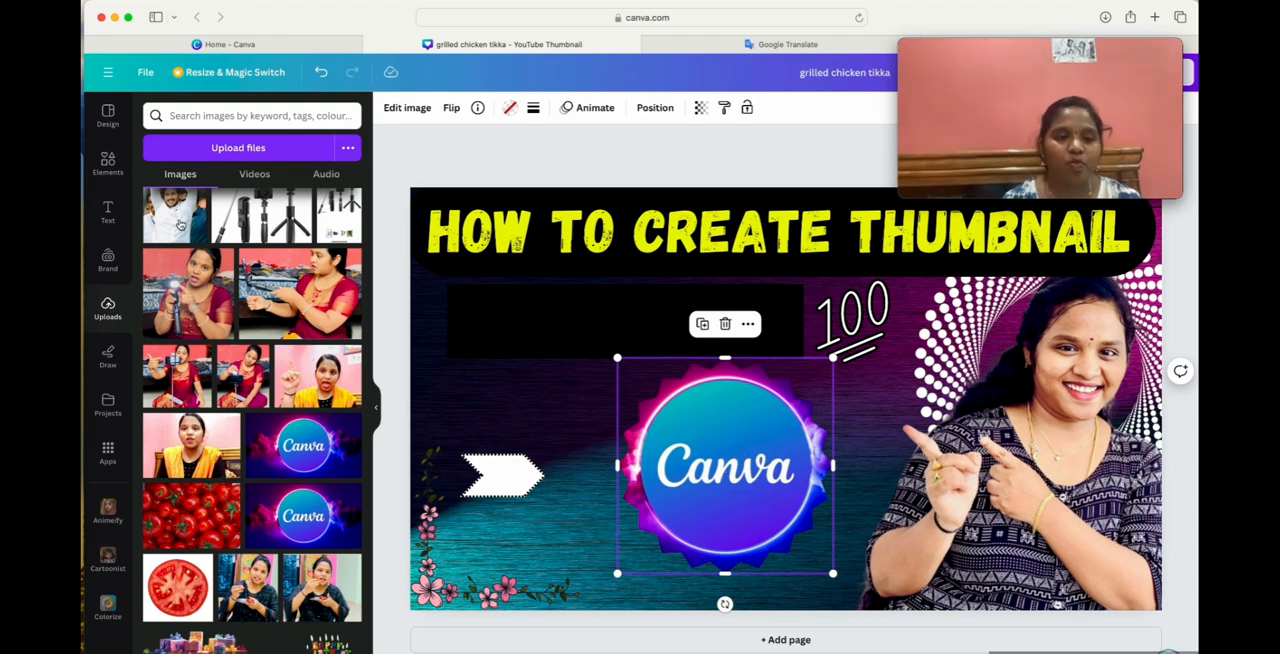
# Add a circle frame and place it between the Canva badge and the presenter.
pyautogui.click(107, 163)
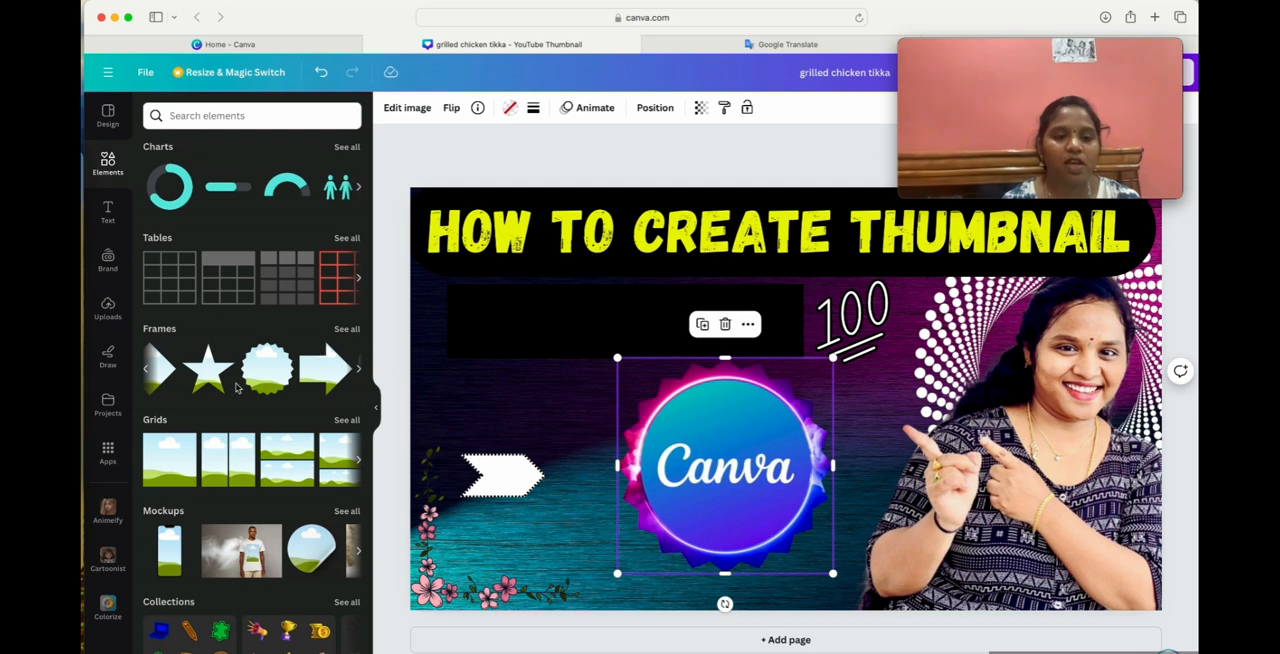
pyautogui.hscroll(3, 258, 372)
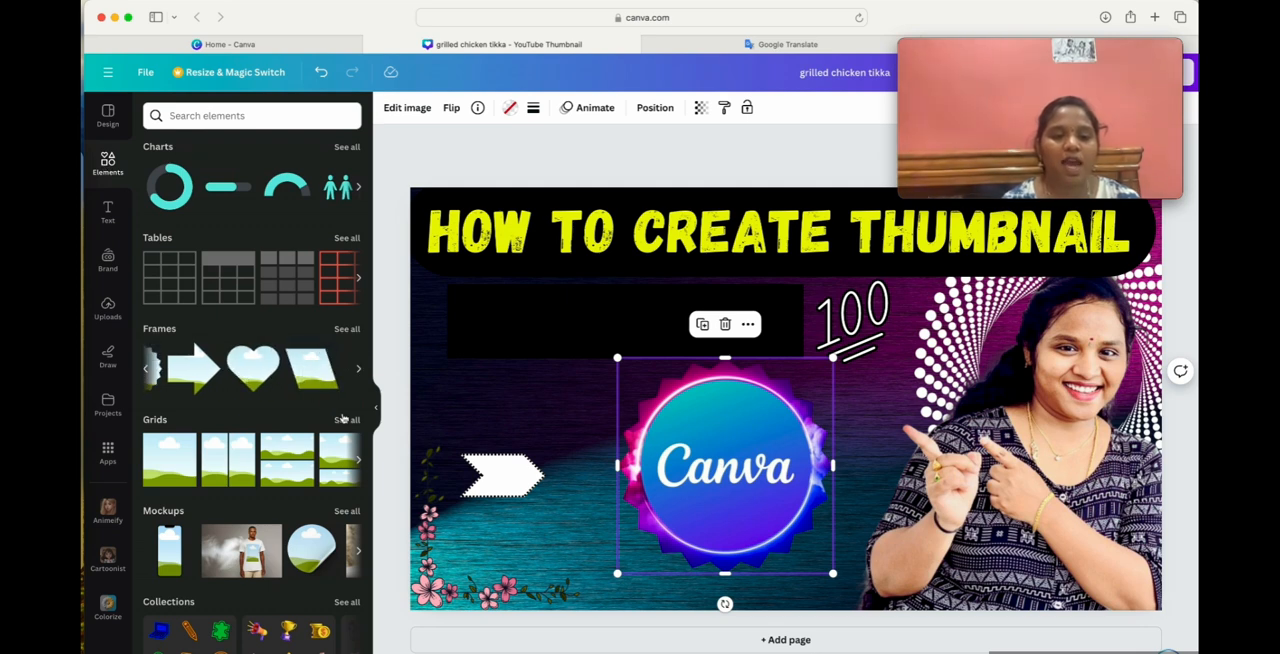
pyautogui.hscroll(-3, 255, 369)
pyautogui.click(287, 368)
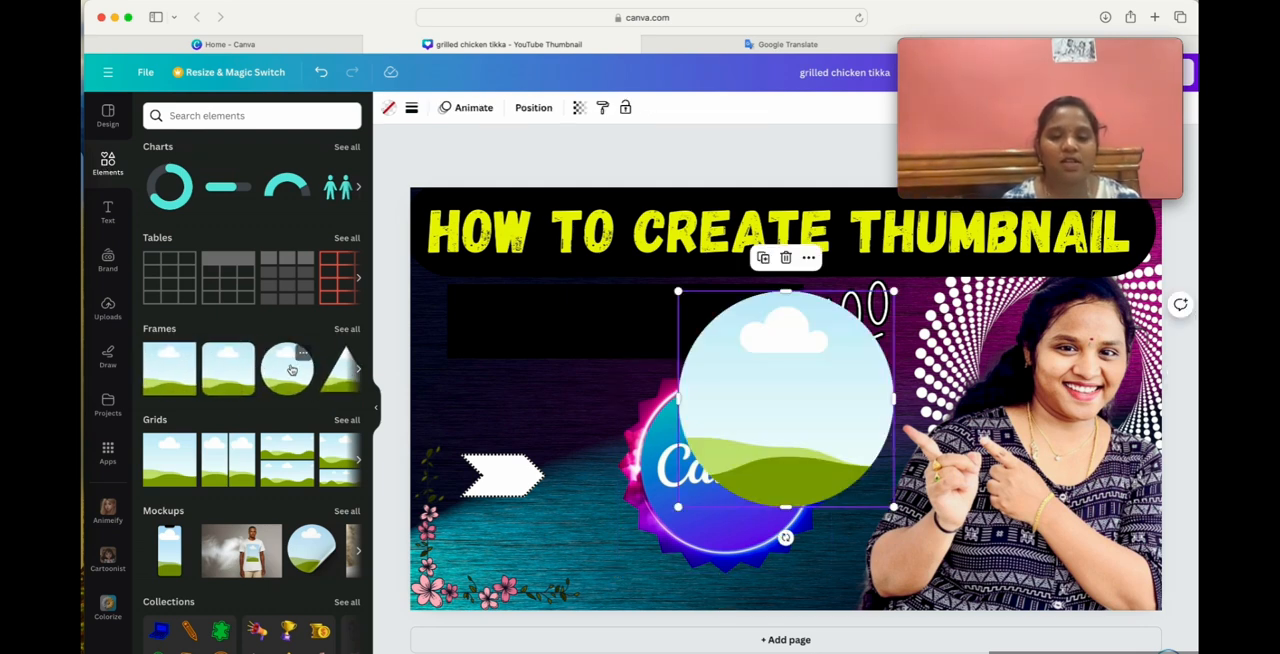
pyautogui.moveTo(802, 417); pyautogui.dragTo(892, 494)
# Delete the serrated Canva badge together with its frame and move the circle frame into its place.
pyautogui.click(700, 445)
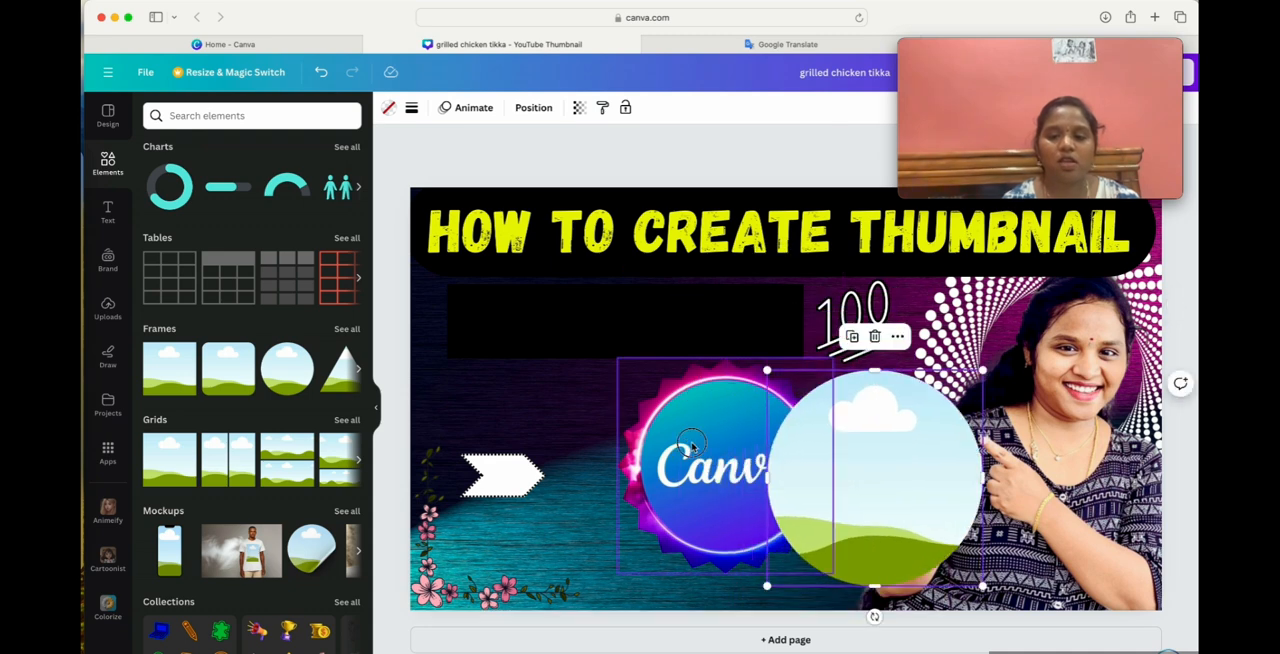
pyautogui.click(744, 322)
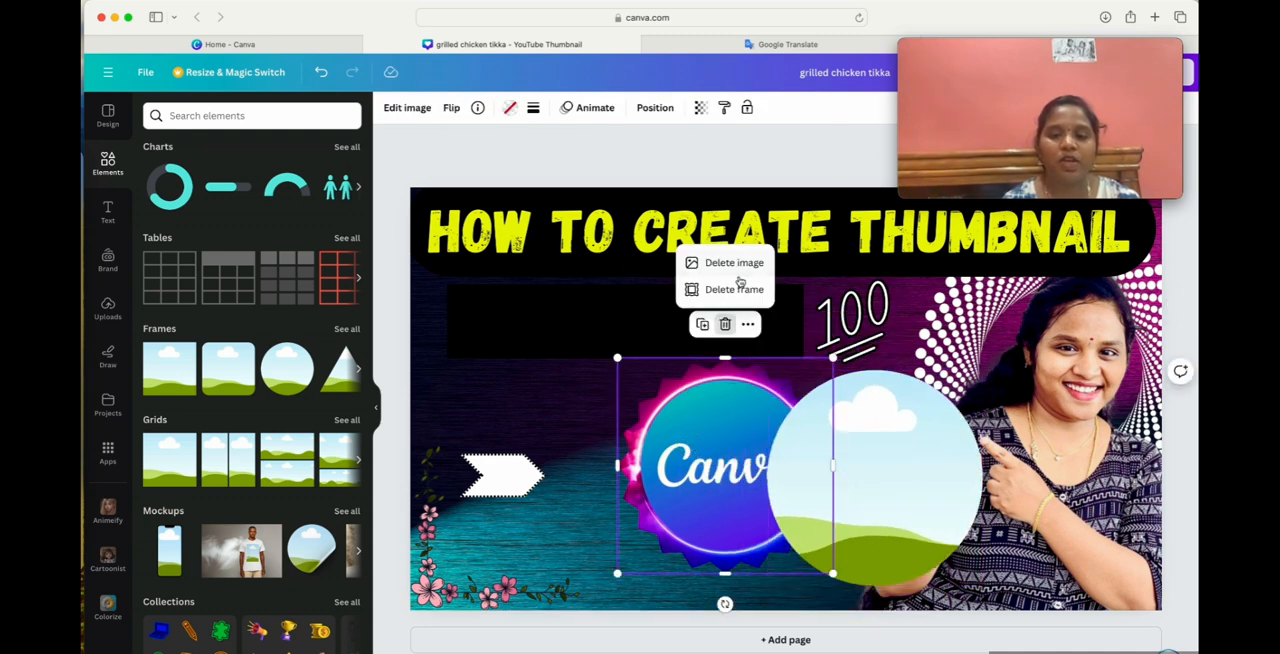
pyautogui.click(740, 290)
pyautogui.moveTo(878, 432); pyautogui.dragTo(733, 432)
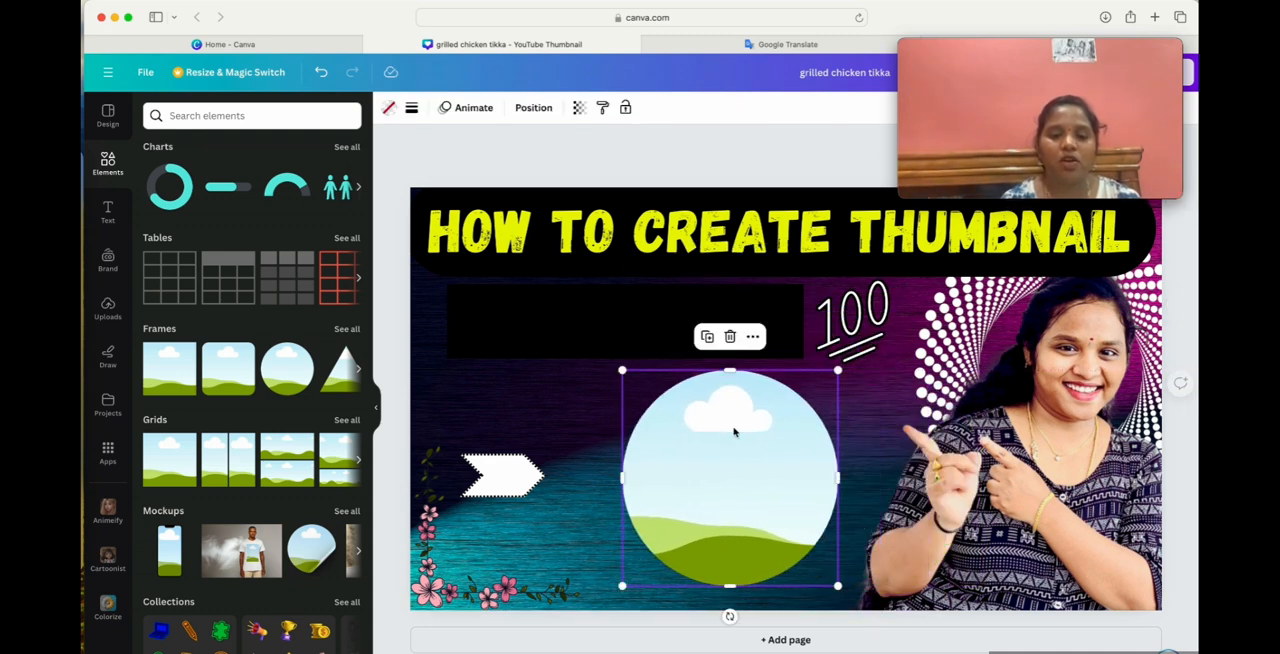
# Fill the circle frame with the uploaded Canva logo picture and place it between the white arrow and the presenter.
pyautogui.click(108, 310)
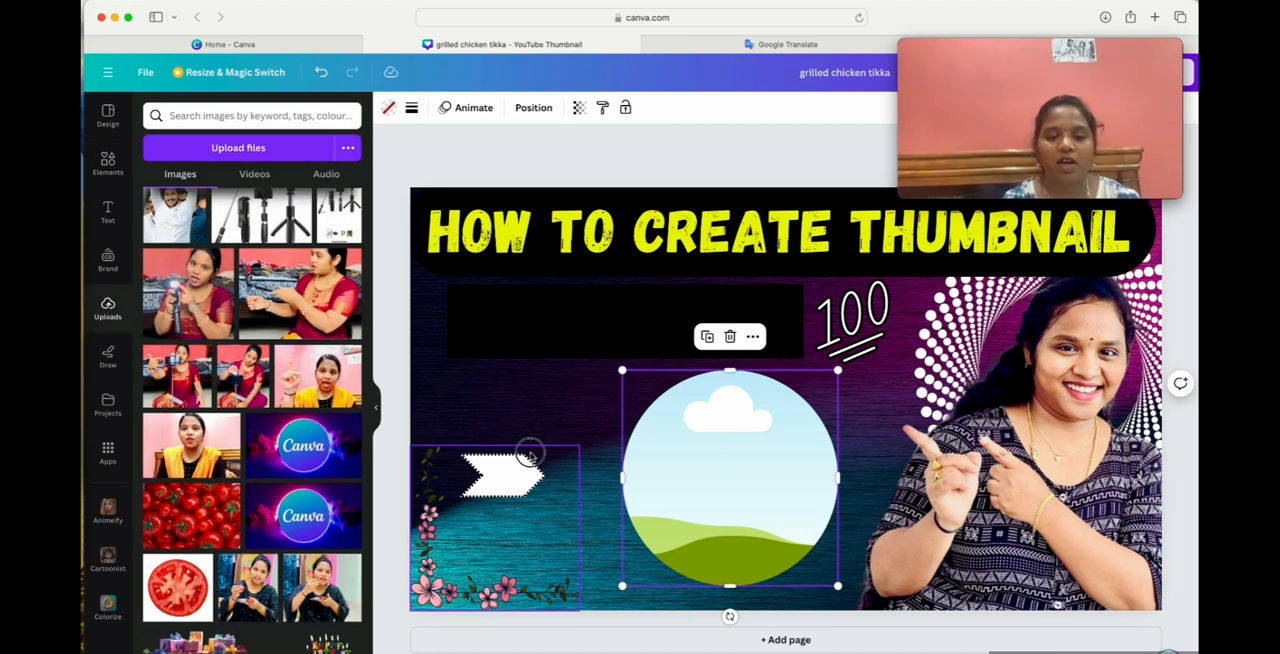
pyautogui.click(300, 447)
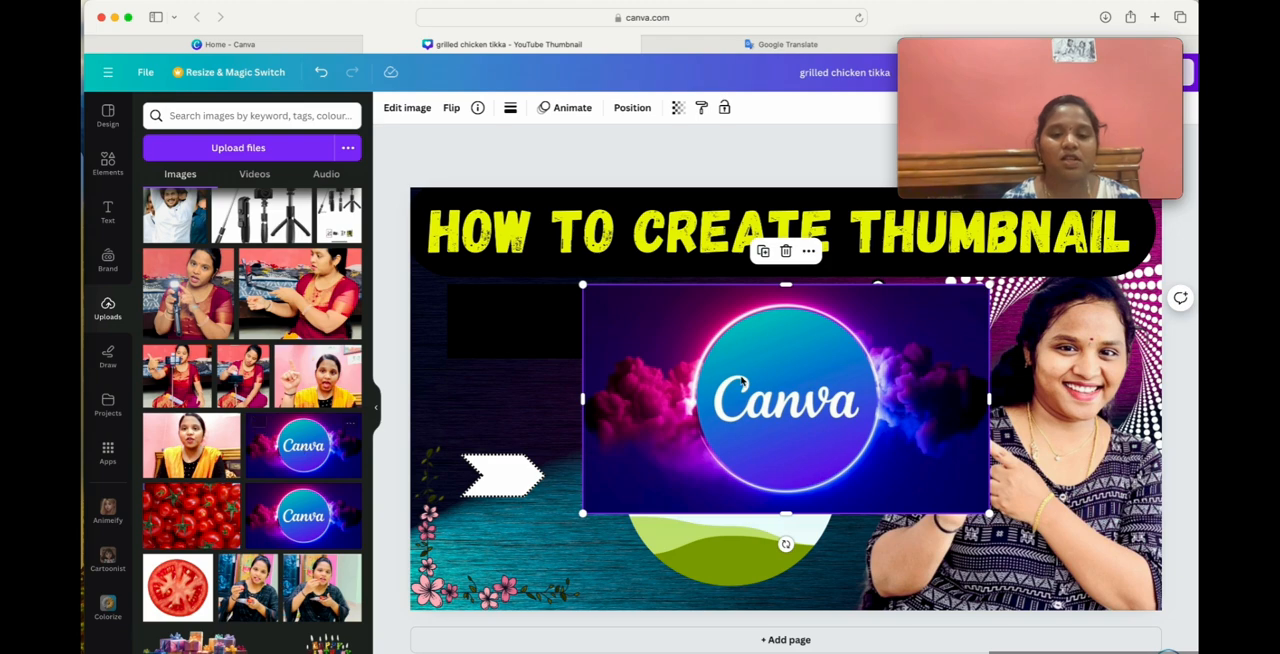
pyautogui.moveTo(772, 379)
pyautogui.mouseDown()
pyautogui.moveTo(728, 468)
pyautogui.moveTo(688, 446)
pyautogui.moveTo(734, 466)
pyautogui.moveTo(682, 358)
pyautogui.moveTo(697, 362)
pyautogui.moveTo(634, 362)
pyautogui.moveTo(698, 432)
pyautogui.moveTo(686, 475)
pyautogui.mouseUp()
# Delete the "100" graphic and the black rectangle below the heading.
pyautogui.click(876, 307)
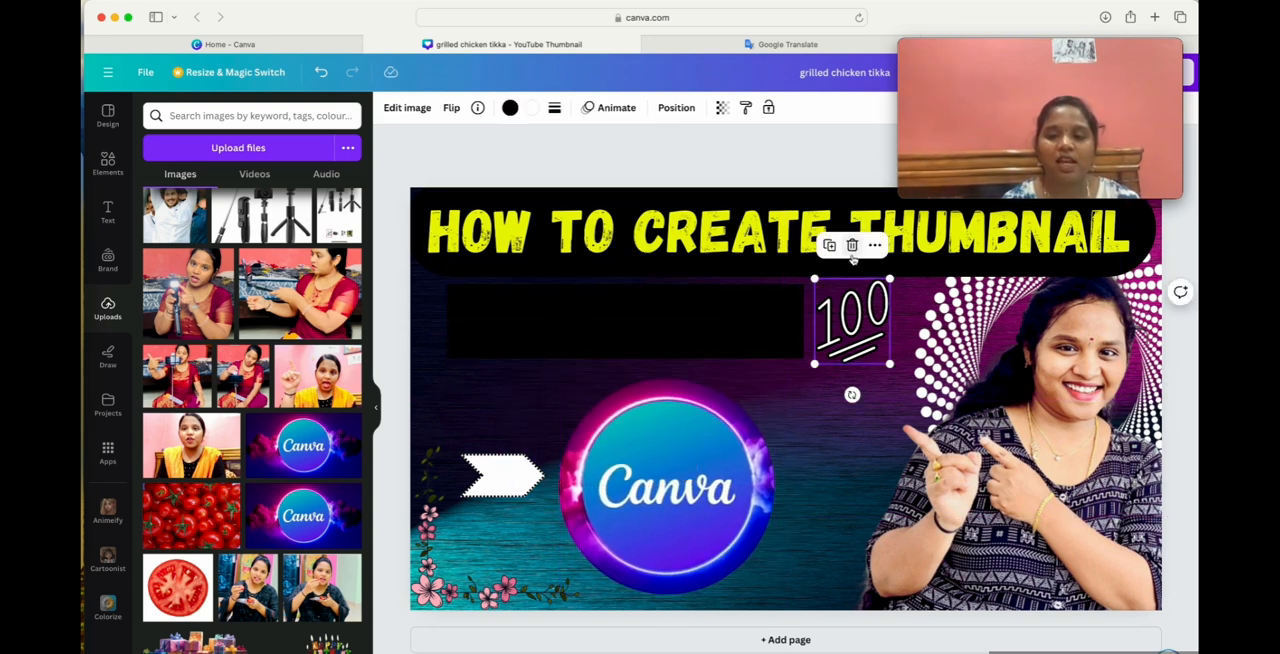
pyautogui.click(852, 250)
pyautogui.click(550, 340)
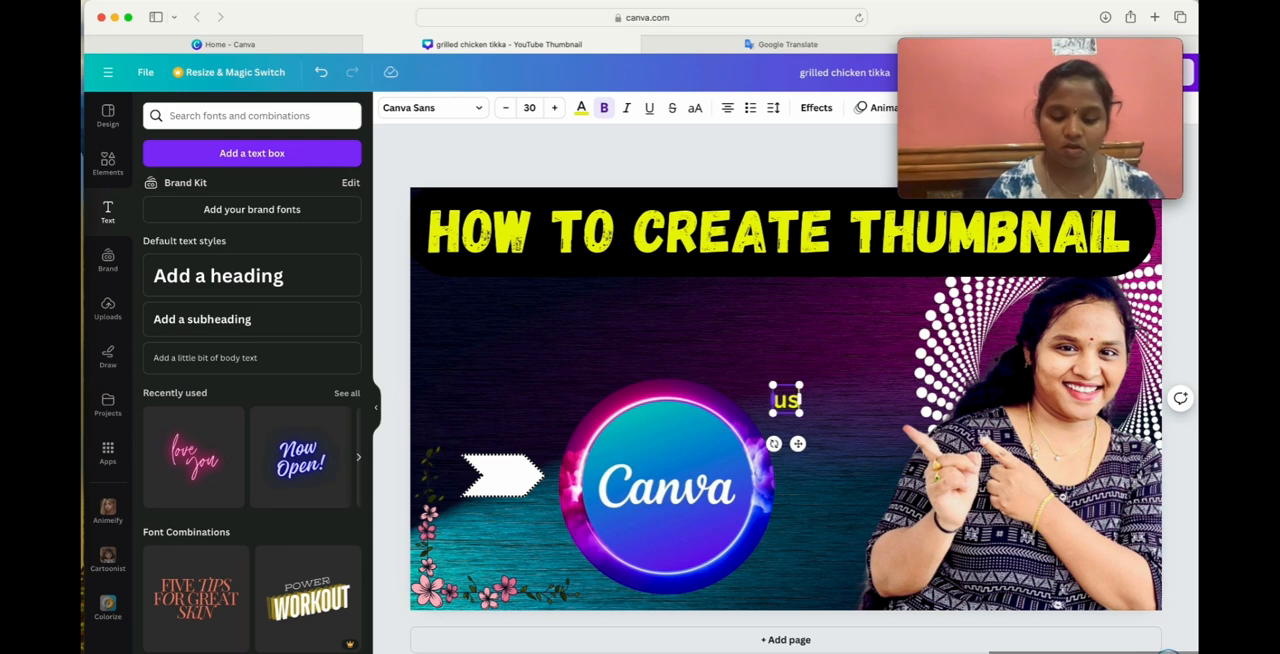
# Add a text box reading "using Canva in just 5 mins".
pyautogui.write('g C')
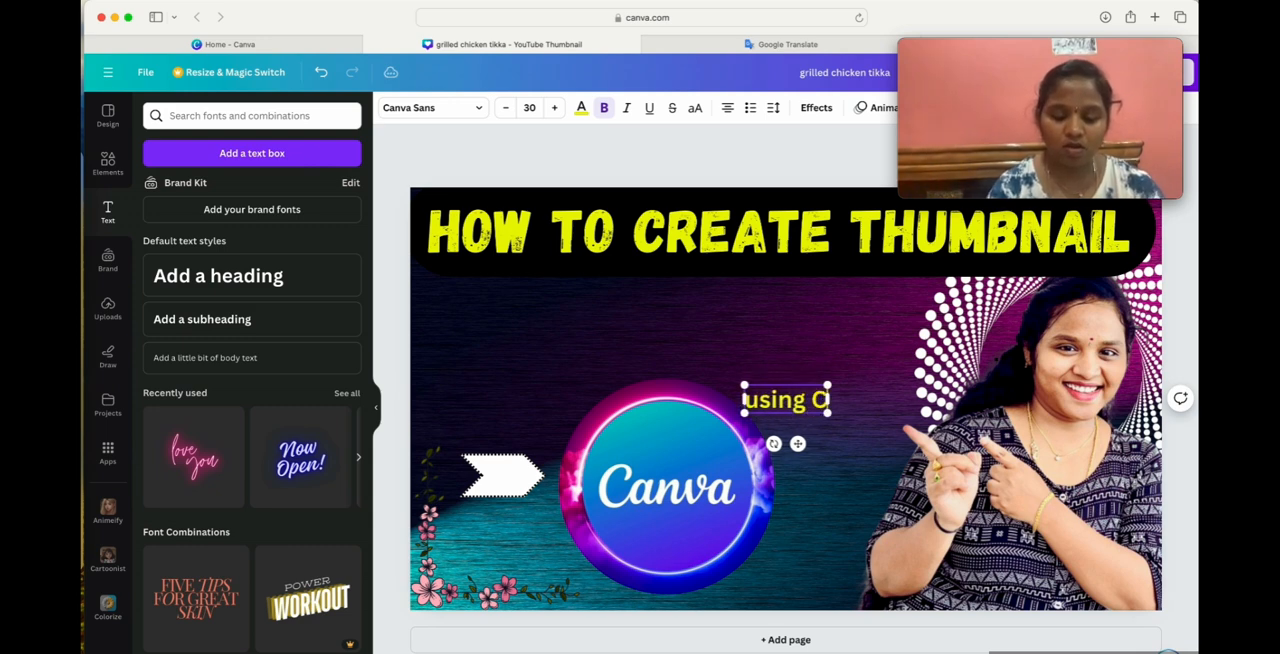
pyautogui.write('anva in ju')
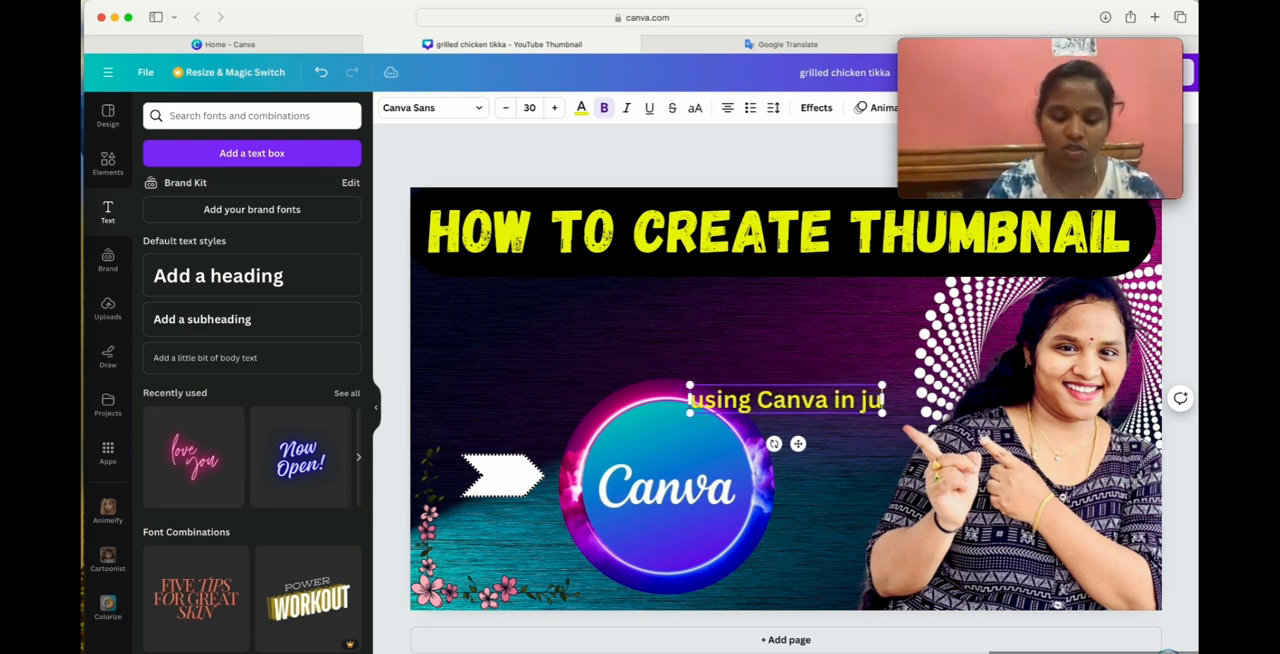
pyautogui.write('st 5 mins')
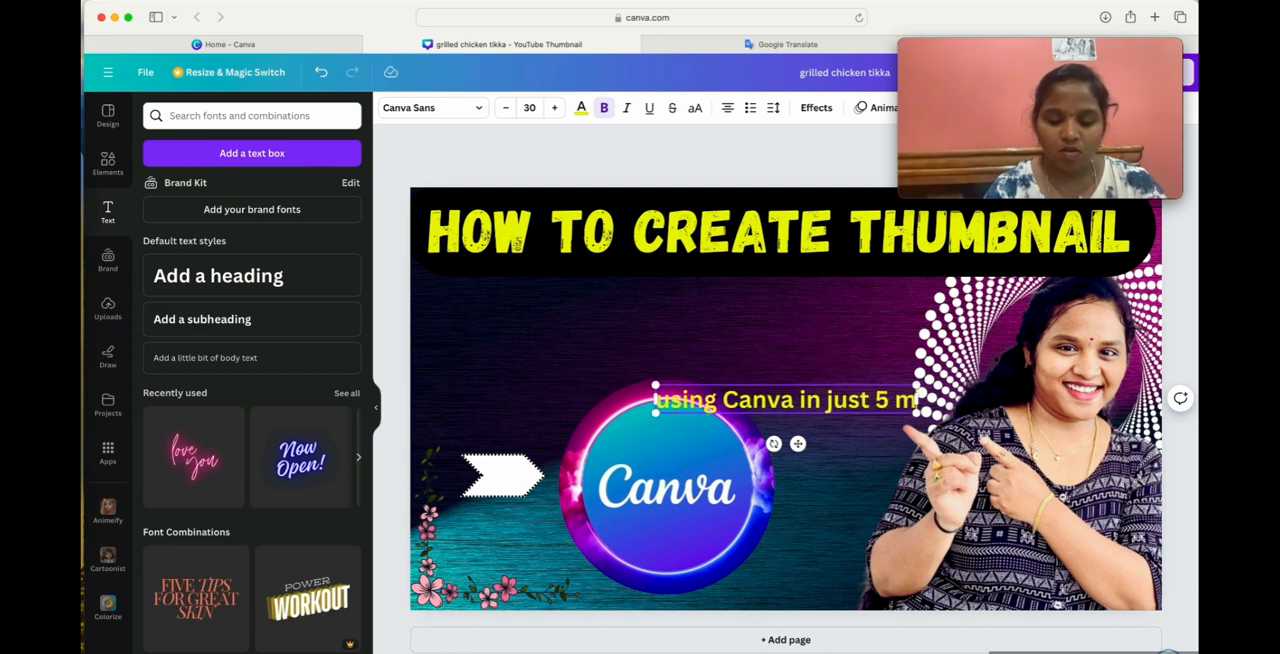
pyautogui.click(645, 325)
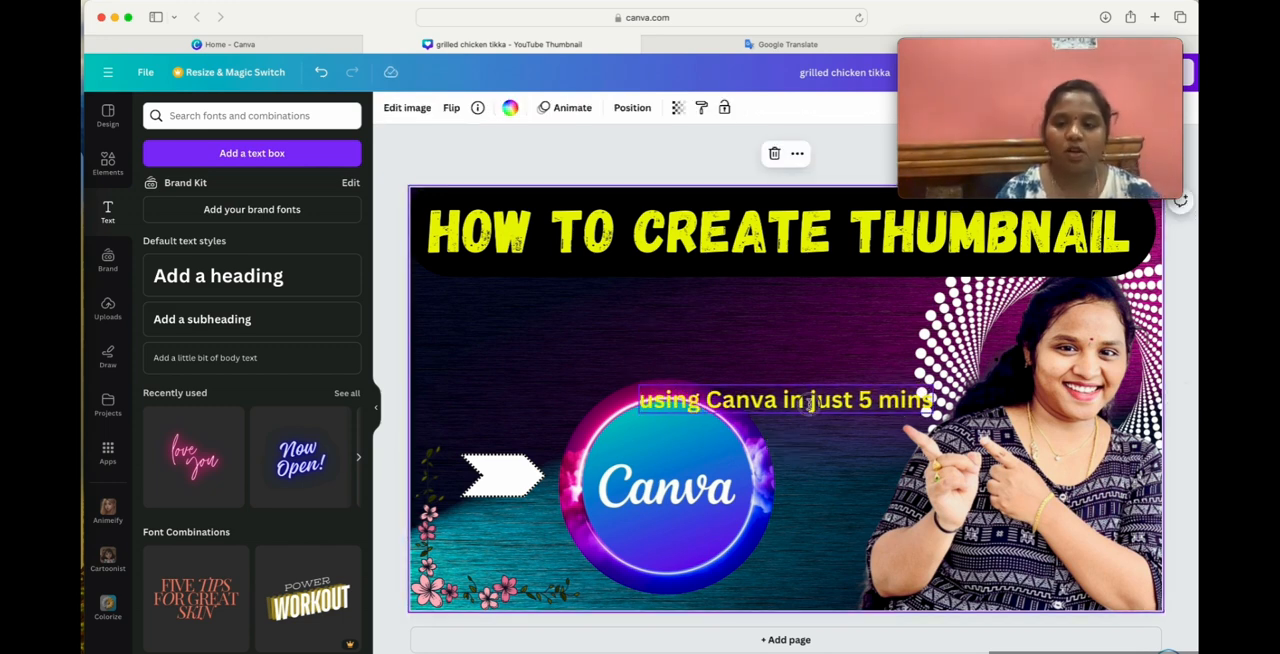
# Place the "using Canva in just 5 mins" text under the heading and clear space below it by deleting the white arrow and lowering the Canva logo.
pyautogui.moveTo(810, 402); pyautogui.dragTo(631, 317)
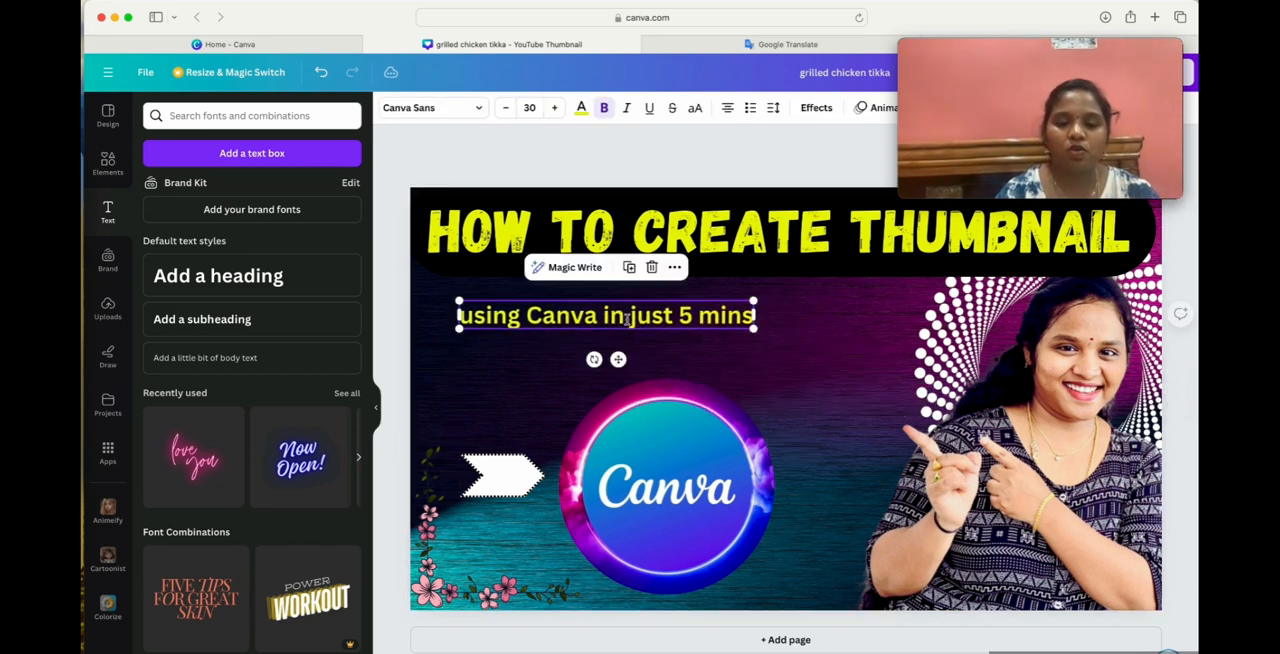
pyautogui.click(517, 463)
pyautogui.click(504, 428)
pyautogui.moveTo(729, 402); pyautogui.dragTo(758, 460)
# Set the "using Canva in just 5 mins" text to size 80 and widen its box to fit on two lines.
pyautogui.click(652, 318)
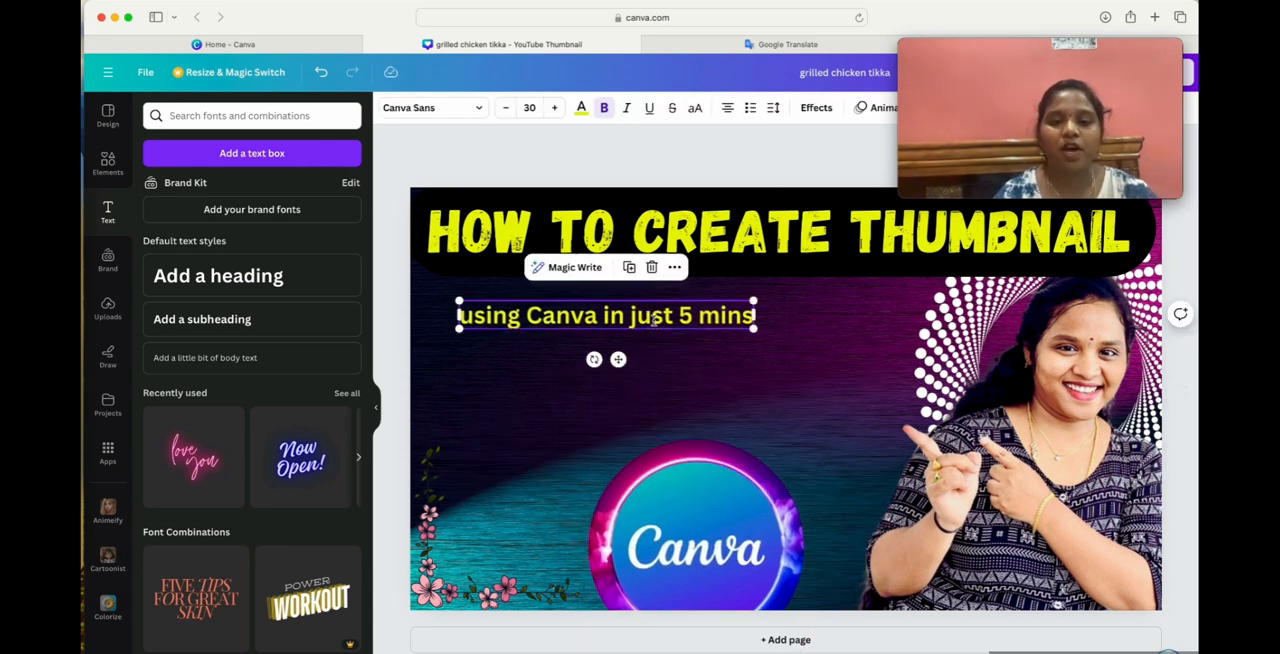
pyautogui.click(527, 107)
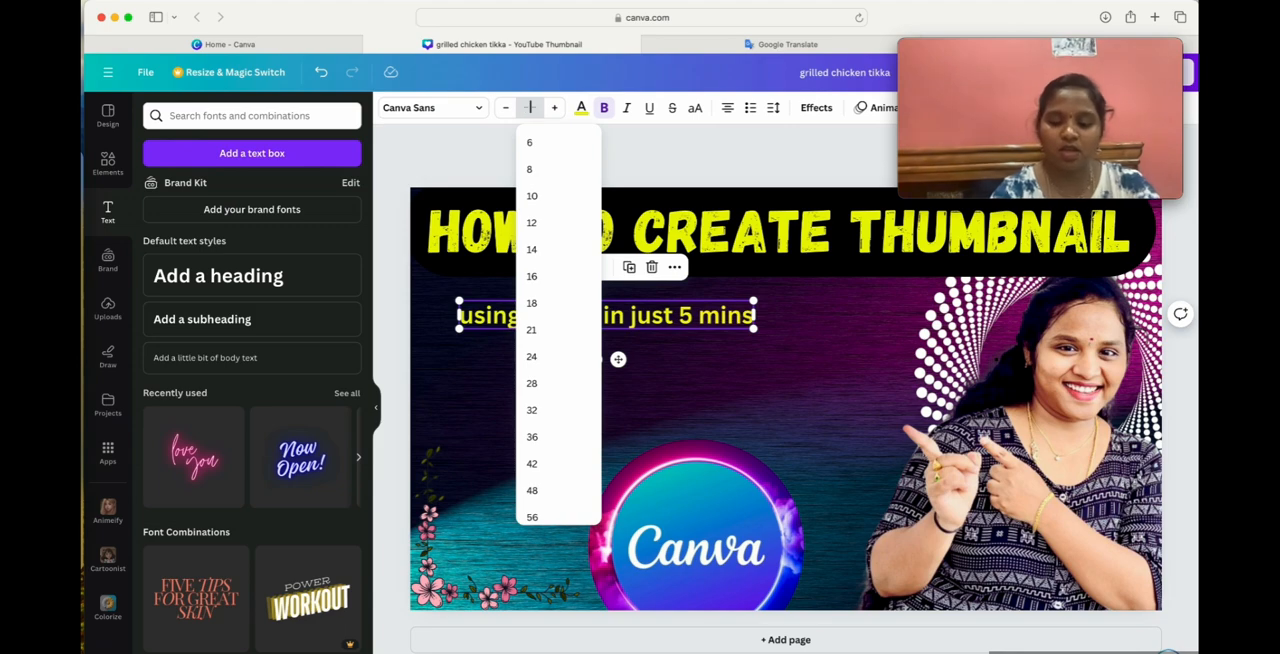
pyautogui.write('80')
pyautogui.press('Return')
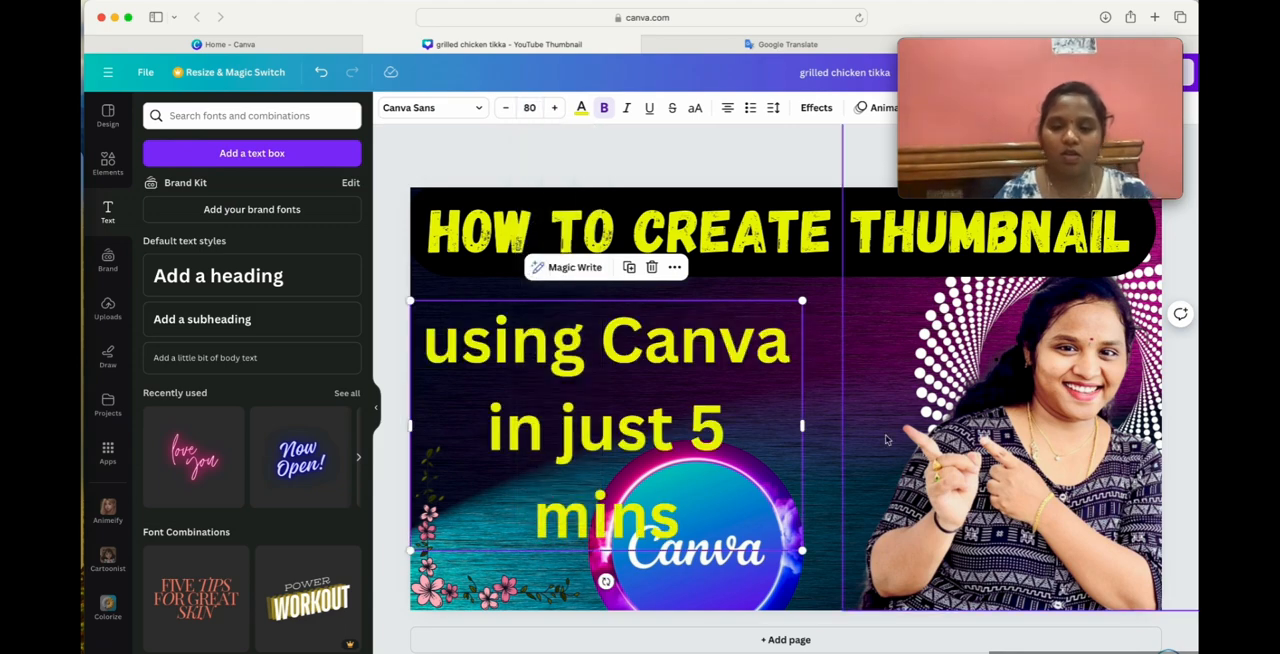
pyautogui.moveTo(805, 430); pyautogui.dragTo(825, 403)
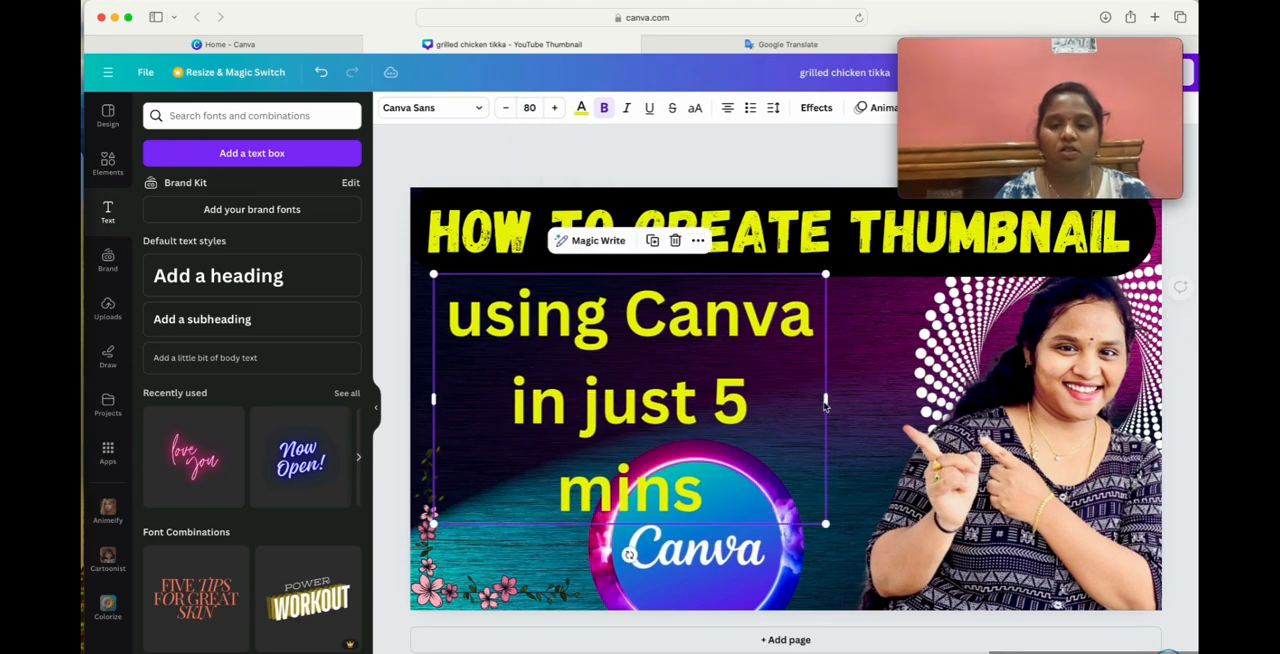
pyautogui.click(492, 403)
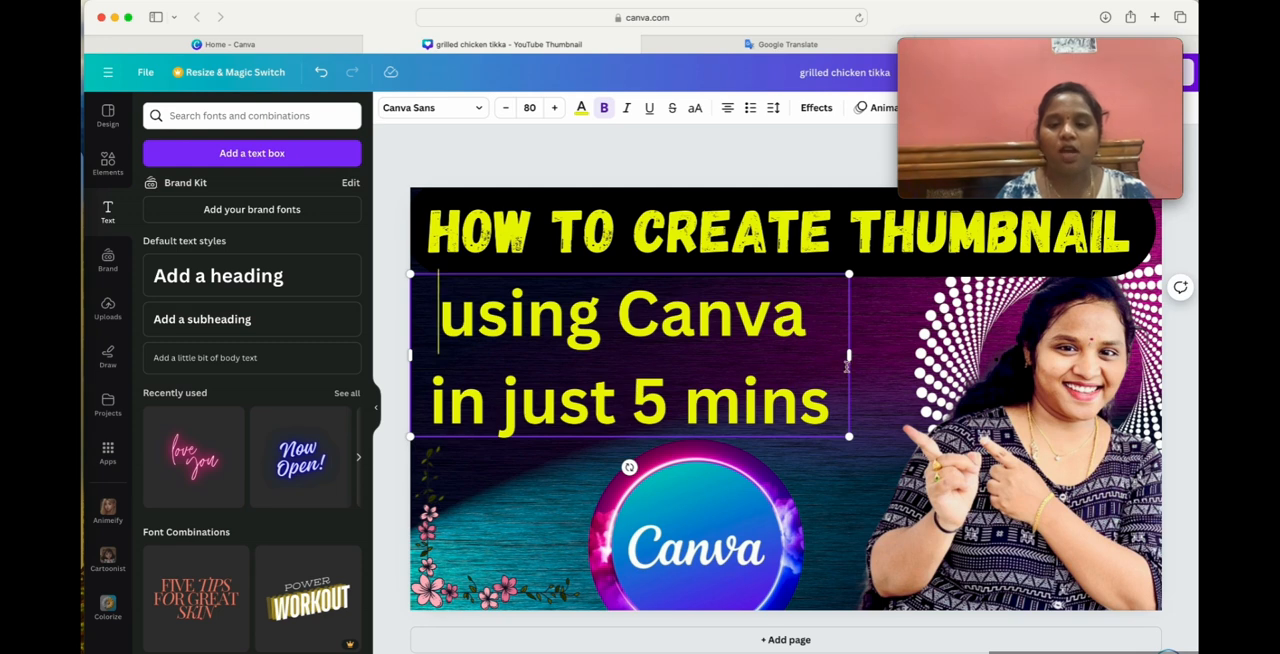
pyautogui.moveTo(848, 365); pyautogui.dragTo(912, 360)
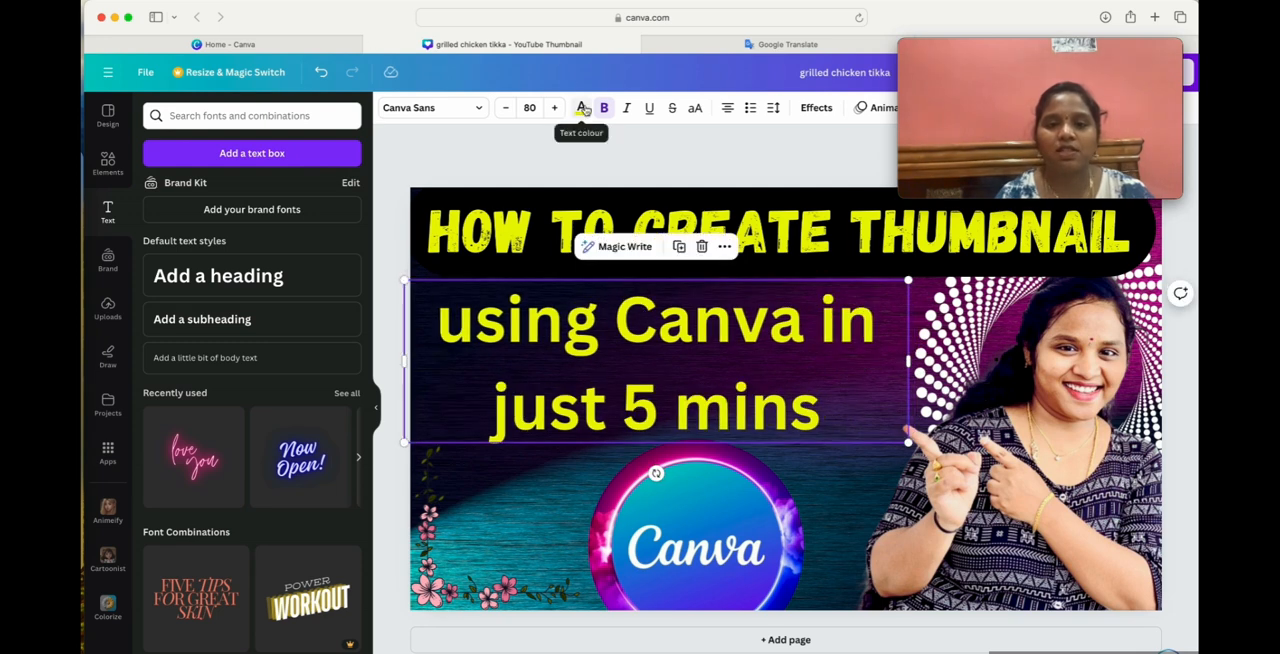
# Recolour the "using Canva in just 5 mins" text white and nudge it slightly toward the page's left edge.
pyautogui.click(583, 108)
pyautogui.click(342, 598)
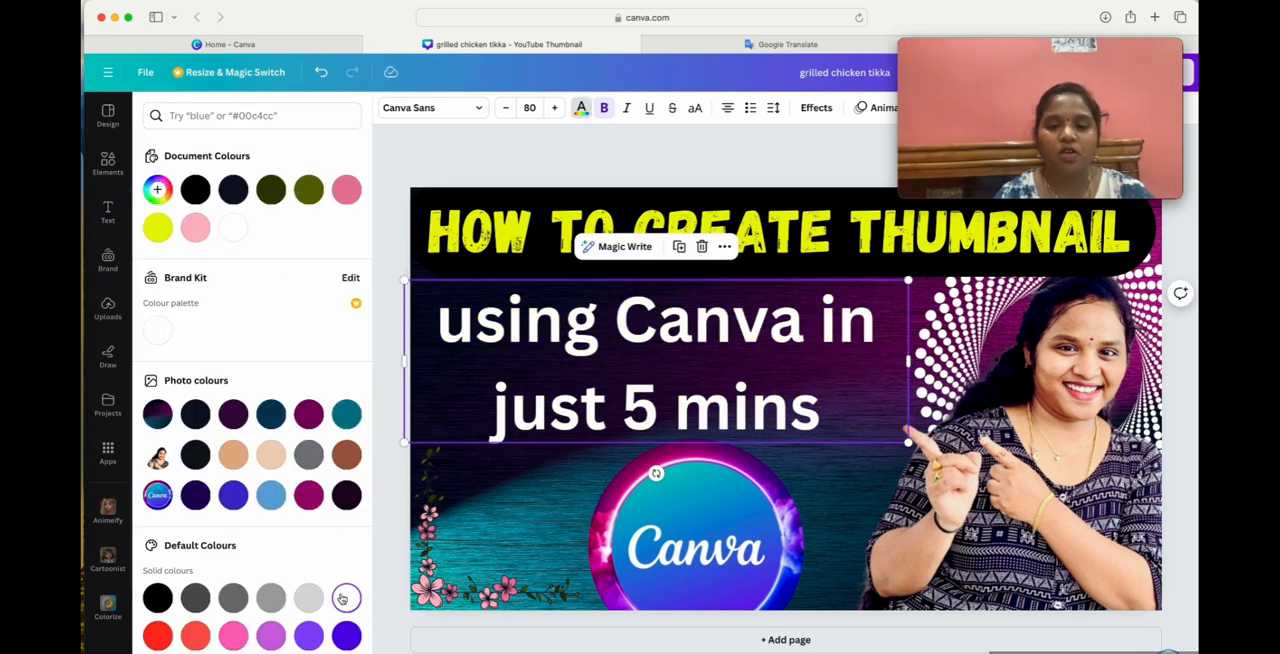
pyautogui.click(500, 520)
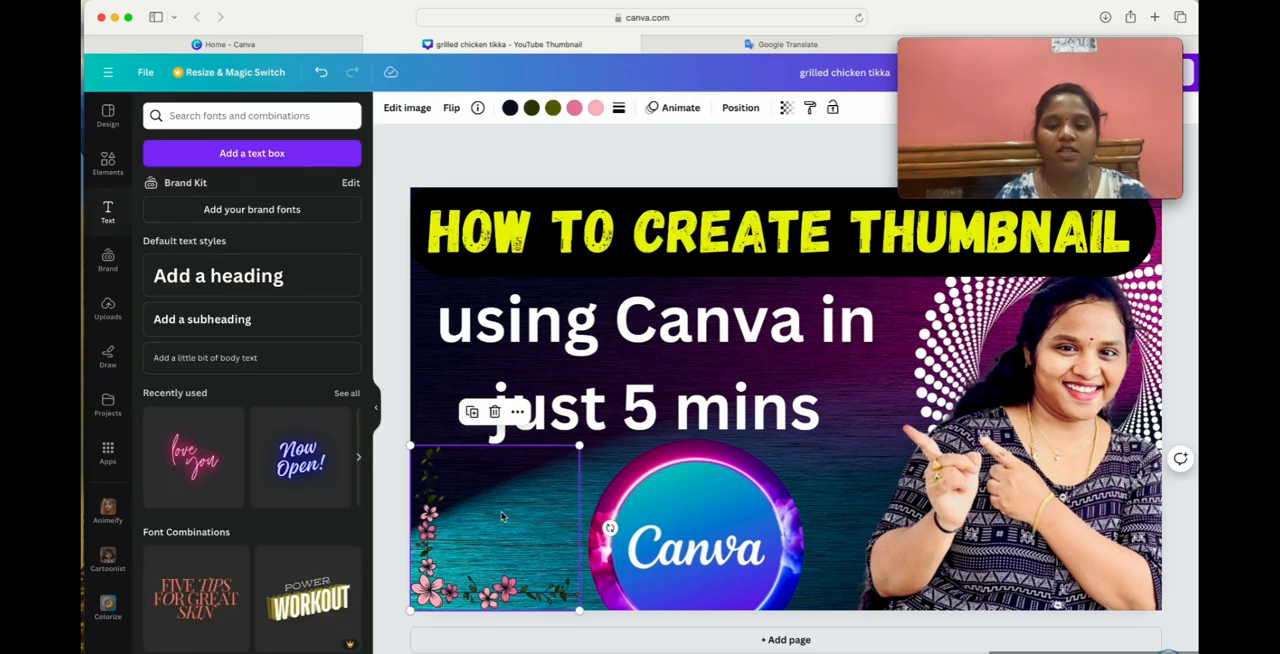
pyautogui.click(802, 472)
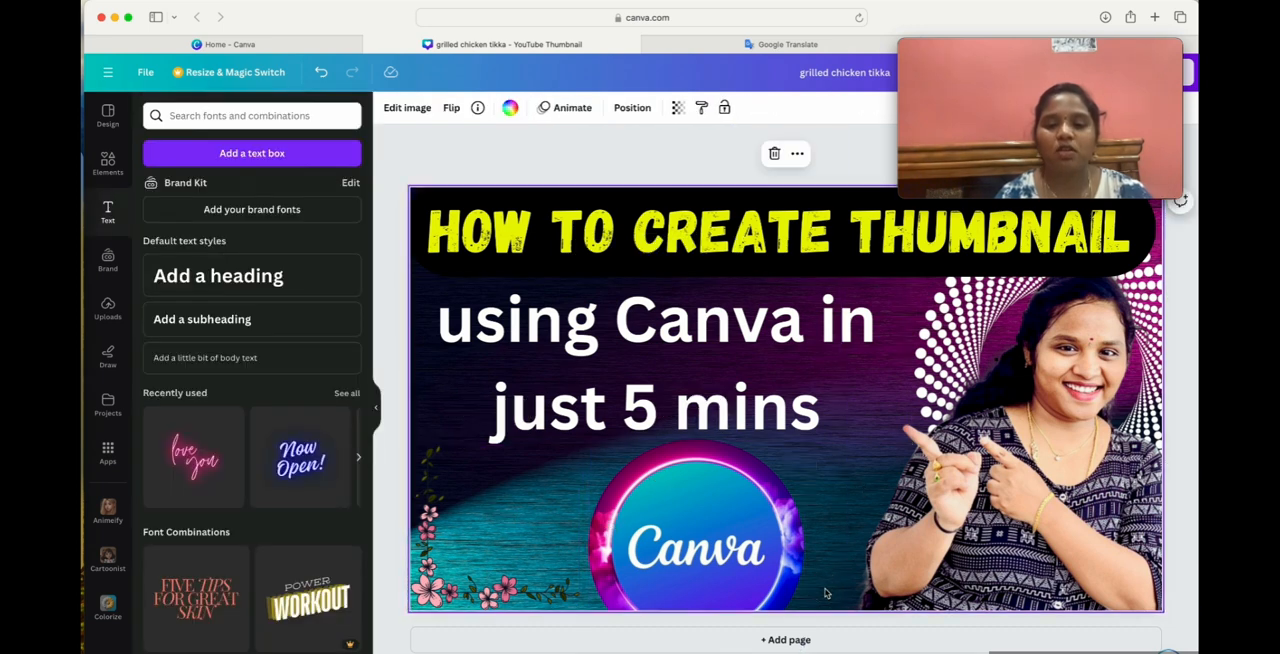
pyautogui.click(606, 333)
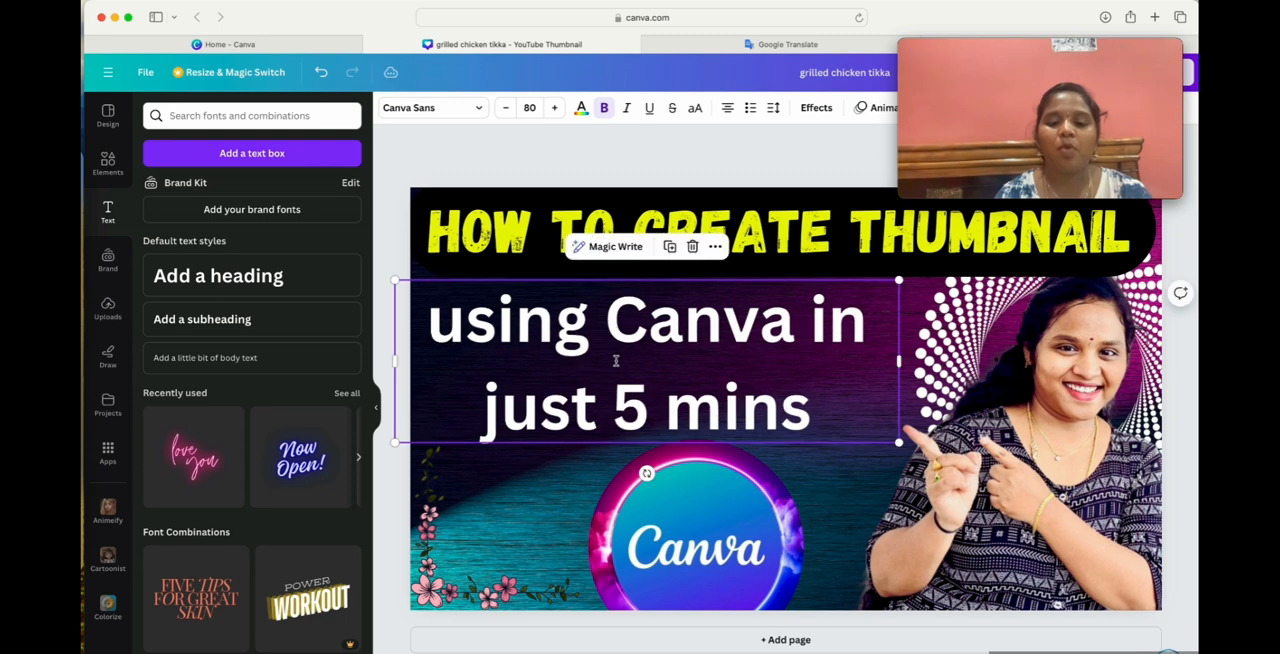
# Shrink the circular Canva logo and place it below the white text, just beside the flower decoration.
pyautogui.moveTo(738, 555); pyautogui.dragTo(765, 500)
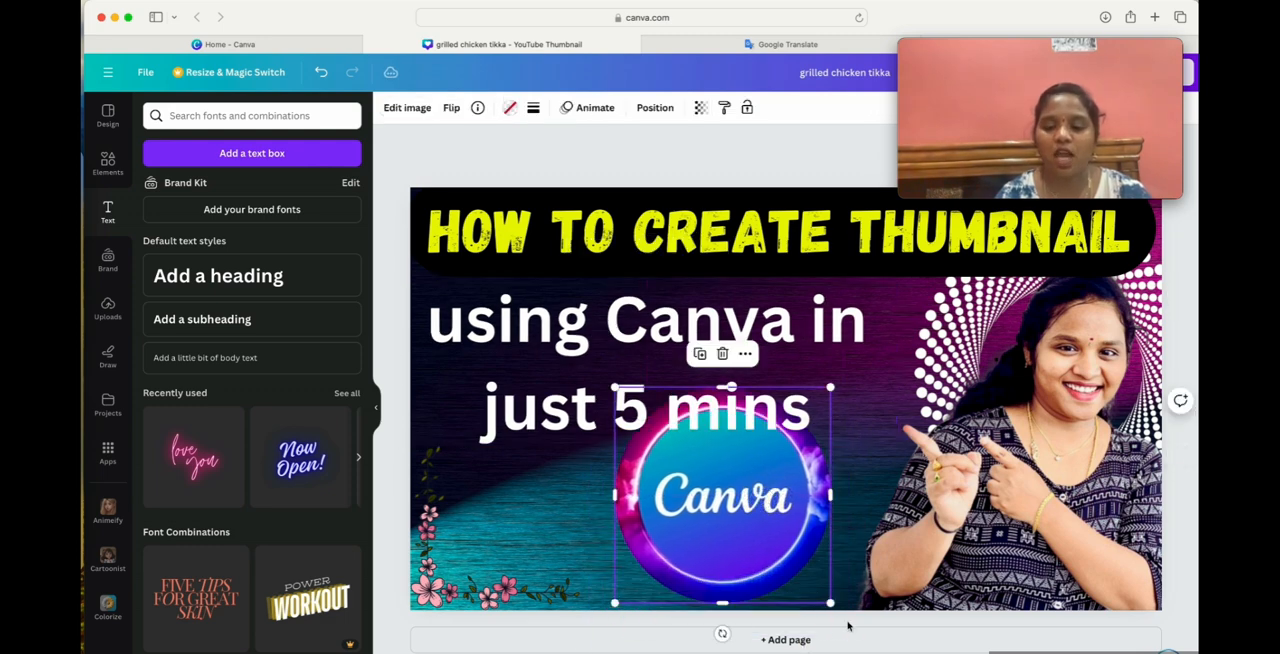
pyautogui.moveTo(830, 603); pyautogui.dragTo(751, 646)
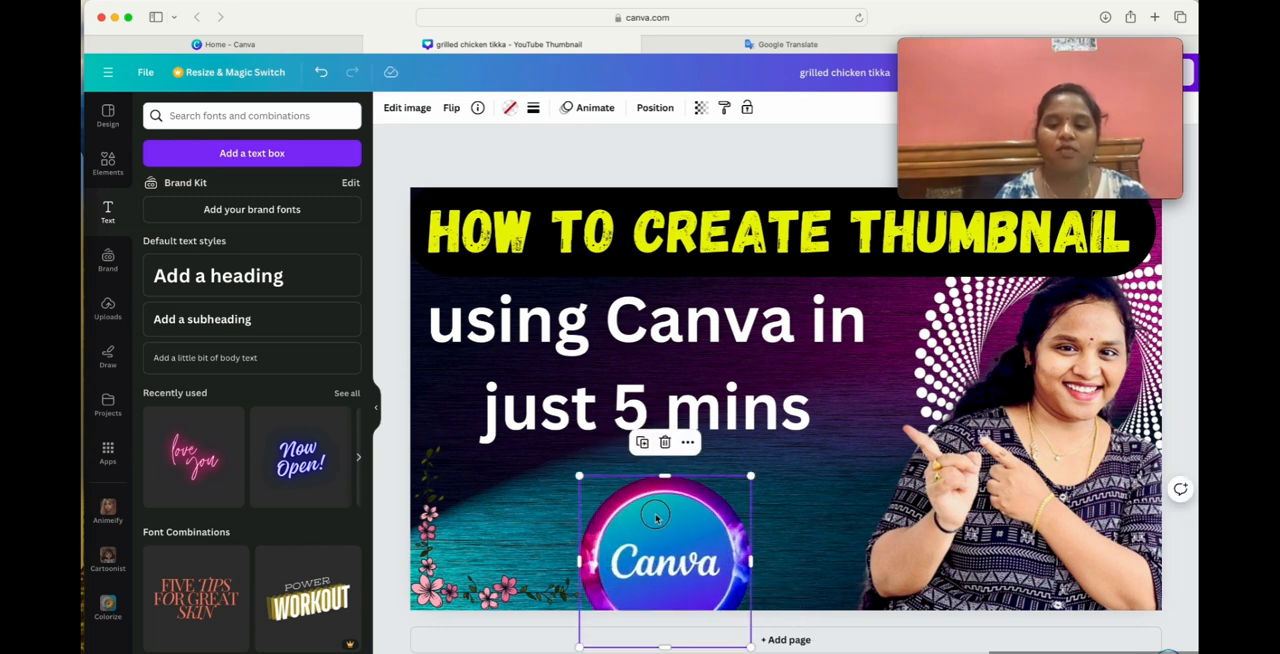
pyautogui.moveTo(656, 517)
pyautogui.mouseDown()
pyautogui.moveTo(648, 488)
pyautogui.moveTo(660, 498)
pyautogui.mouseUp()
pyautogui.moveTo(745, 618); pyautogui.dragTo(715, 588)
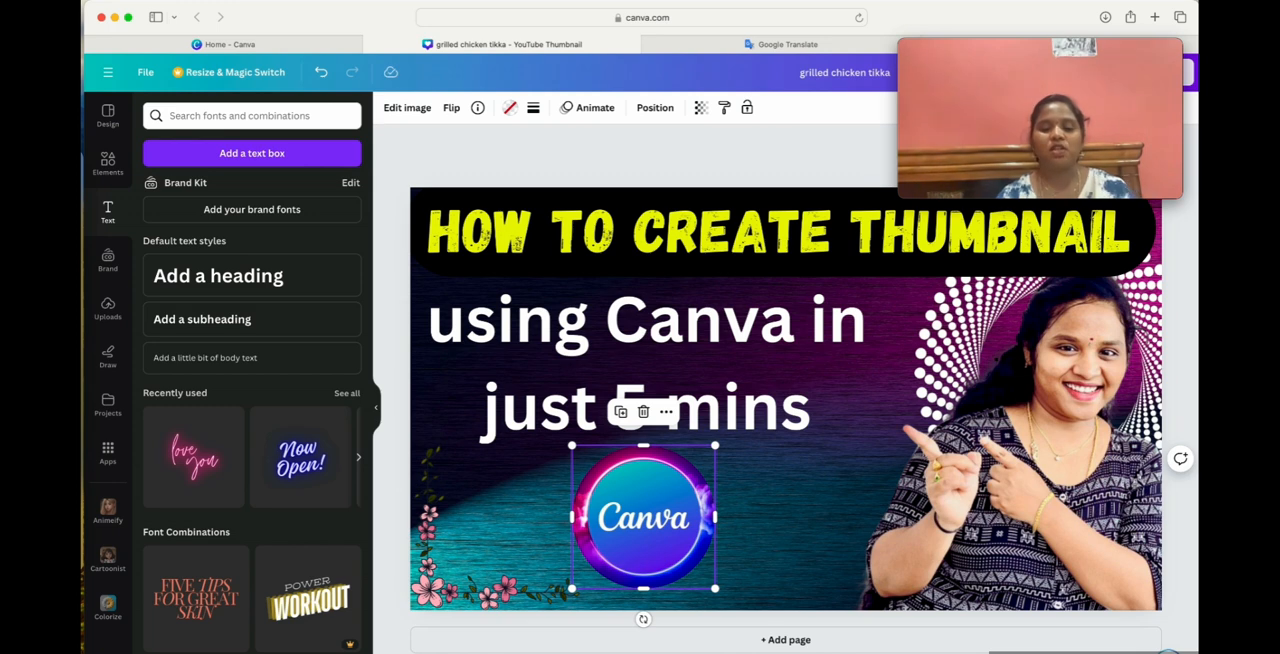
pyautogui.press('Escape')
pyautogui.moveTo(630, 546); pyautogui.dragTo(599, 557)
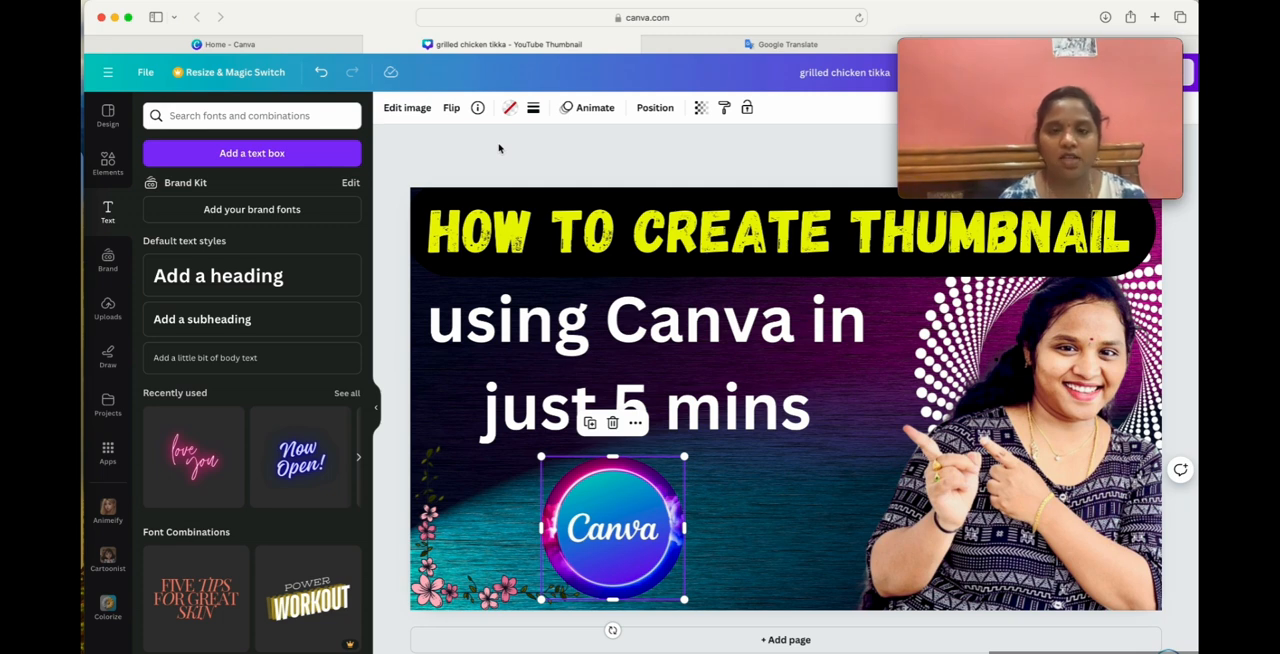
pyautogui.click(767, 524)
# Download the design as a PNG at 1,280 × 720 px.
pyautogui.moveTo(1056, 57)
pyautogui.moveTo(1054, 57); pyautogui.dragTo(1095, 178)
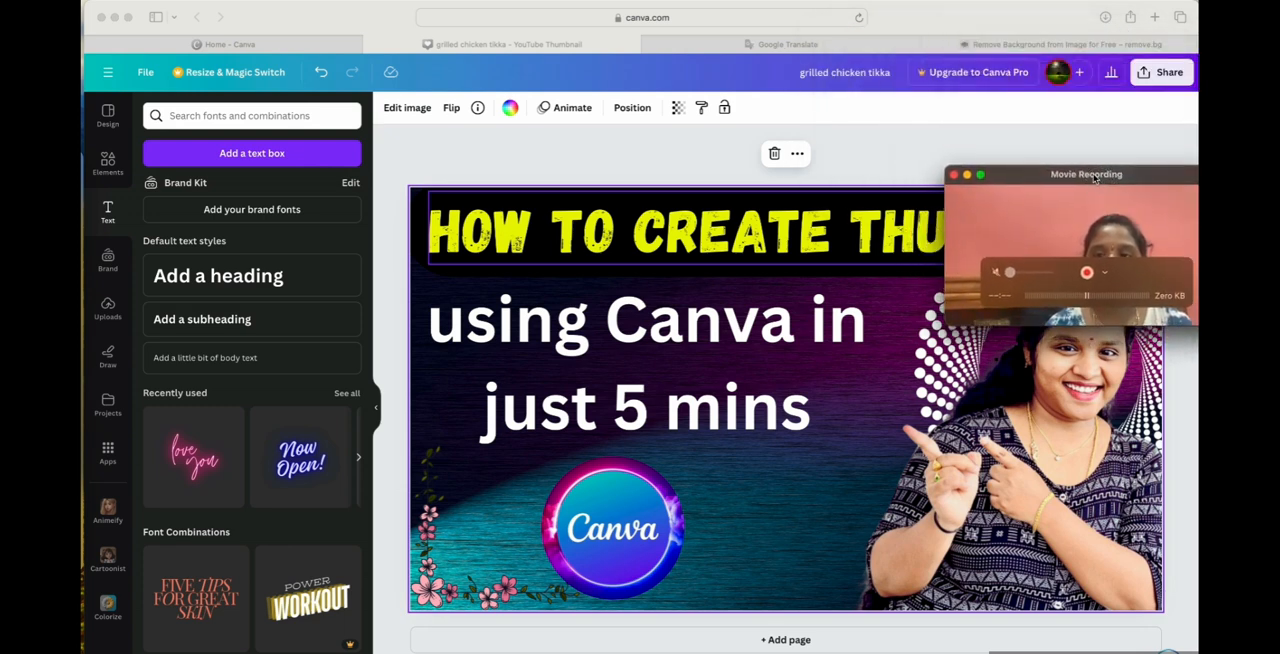
pyautogui.click(1150, 72)
pyautogui.click(1150, 72)
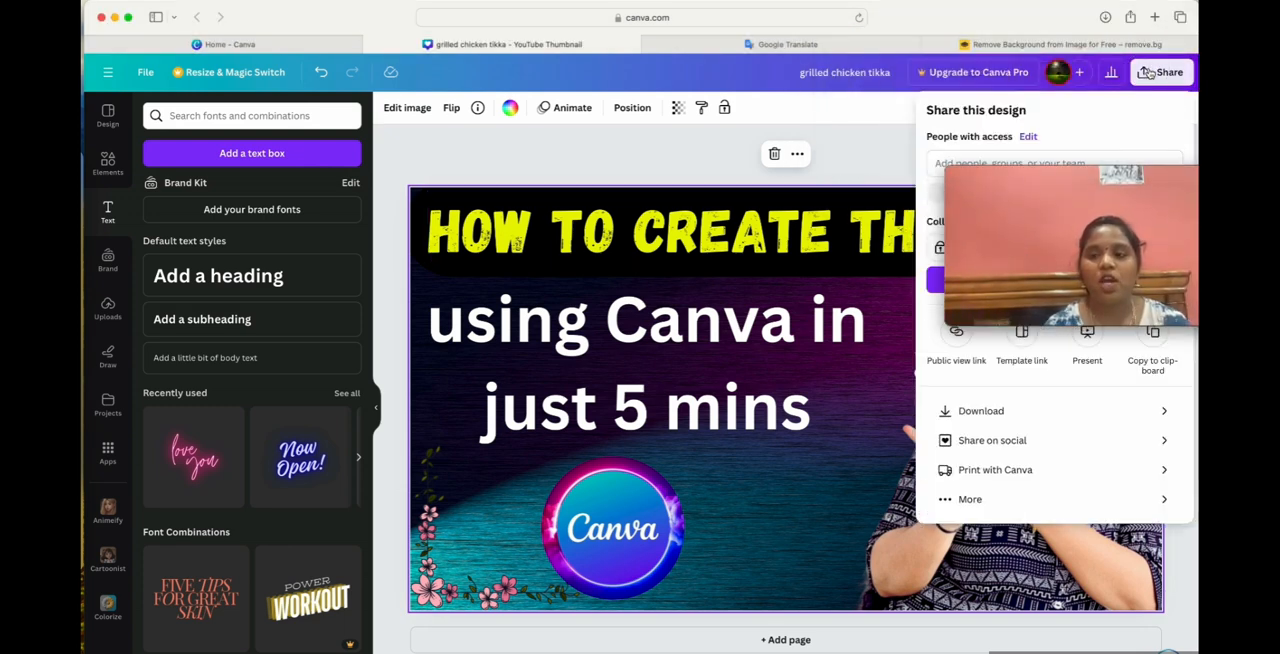
pyautogui.moveTo(1075, 166); pyautogui.dragTo(577, 40)
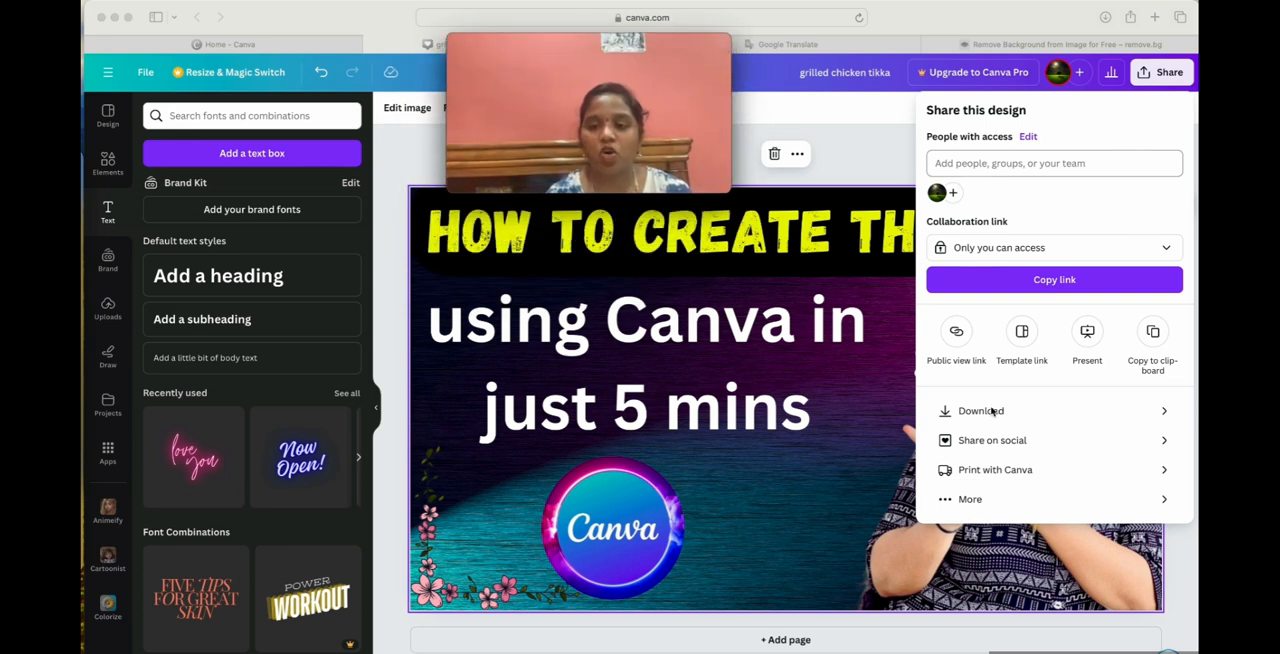
pyautogui.click(1156, 411)
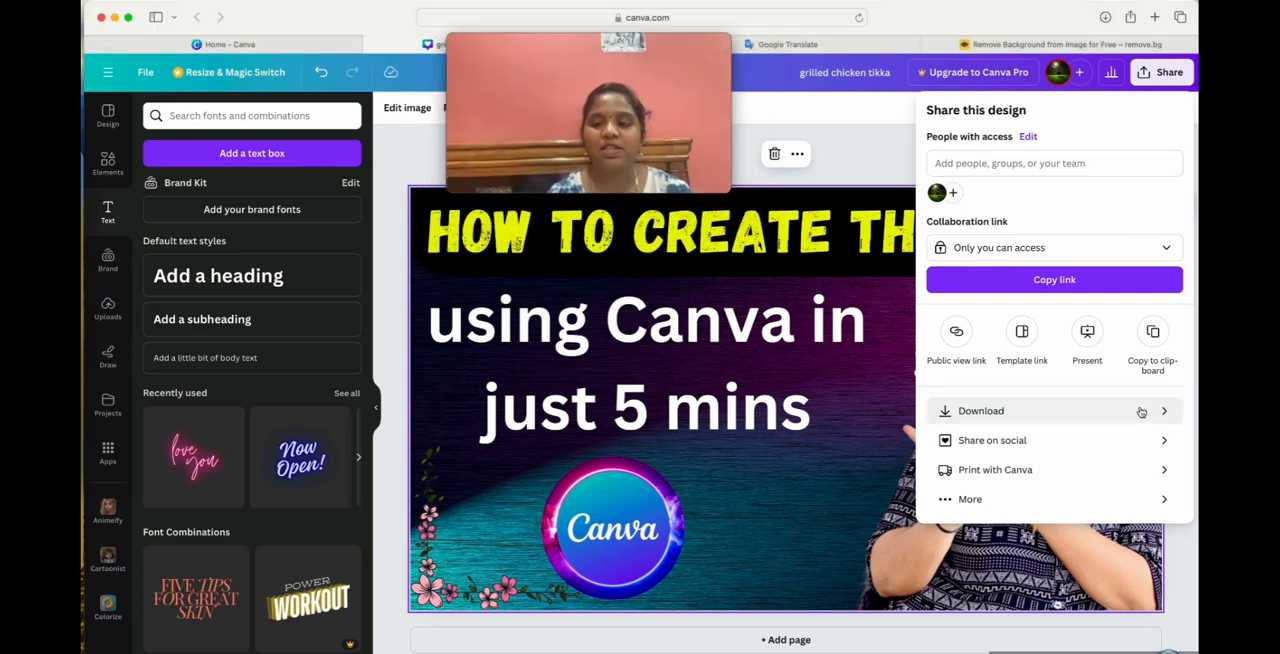
pyautogui.click(1141, 411)
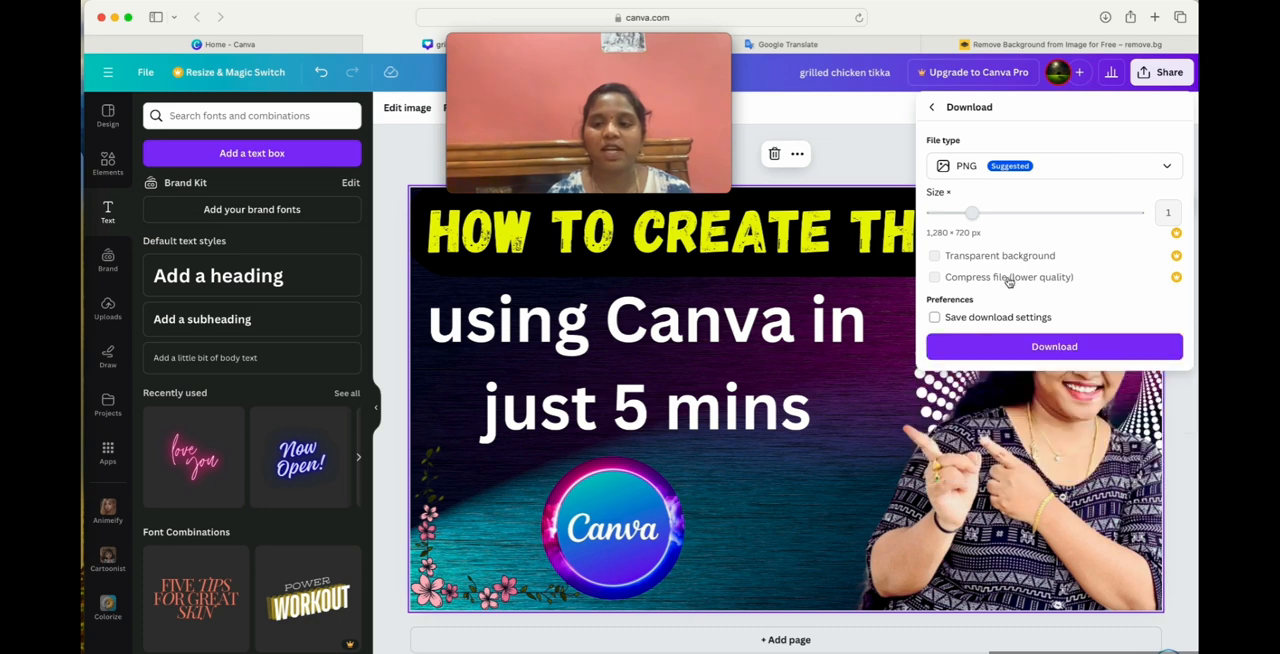
pyautogui.click(1040, 348)
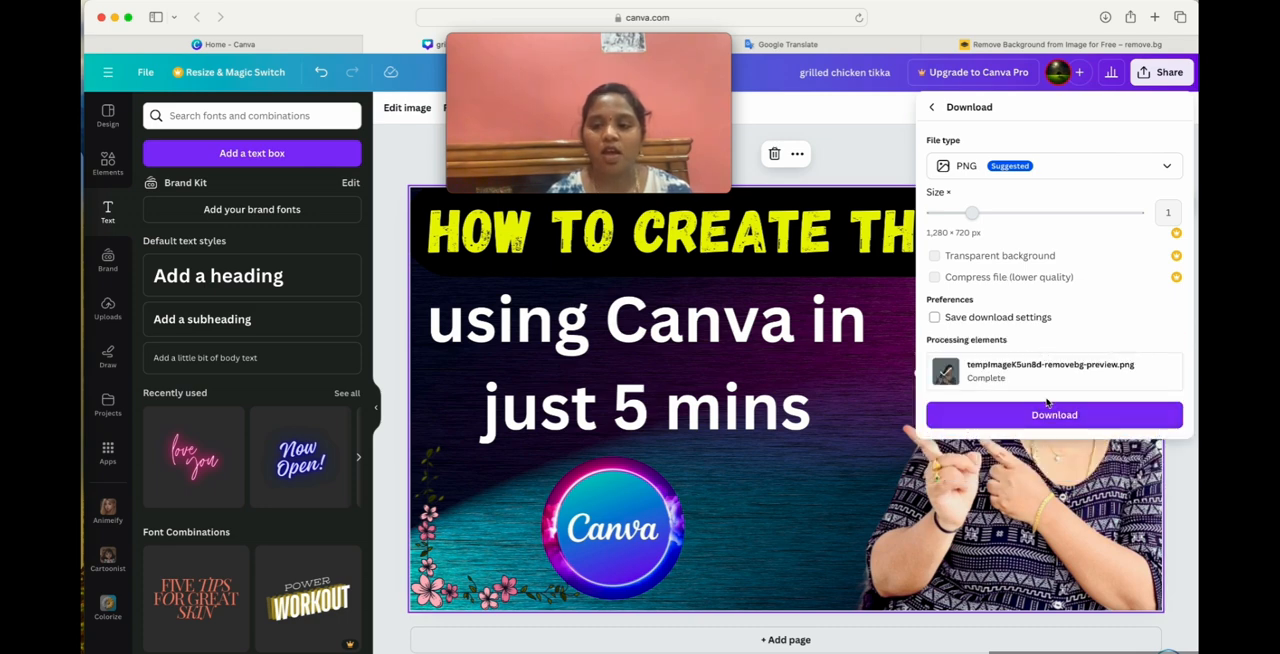
pyautogui.click(1040, 414)
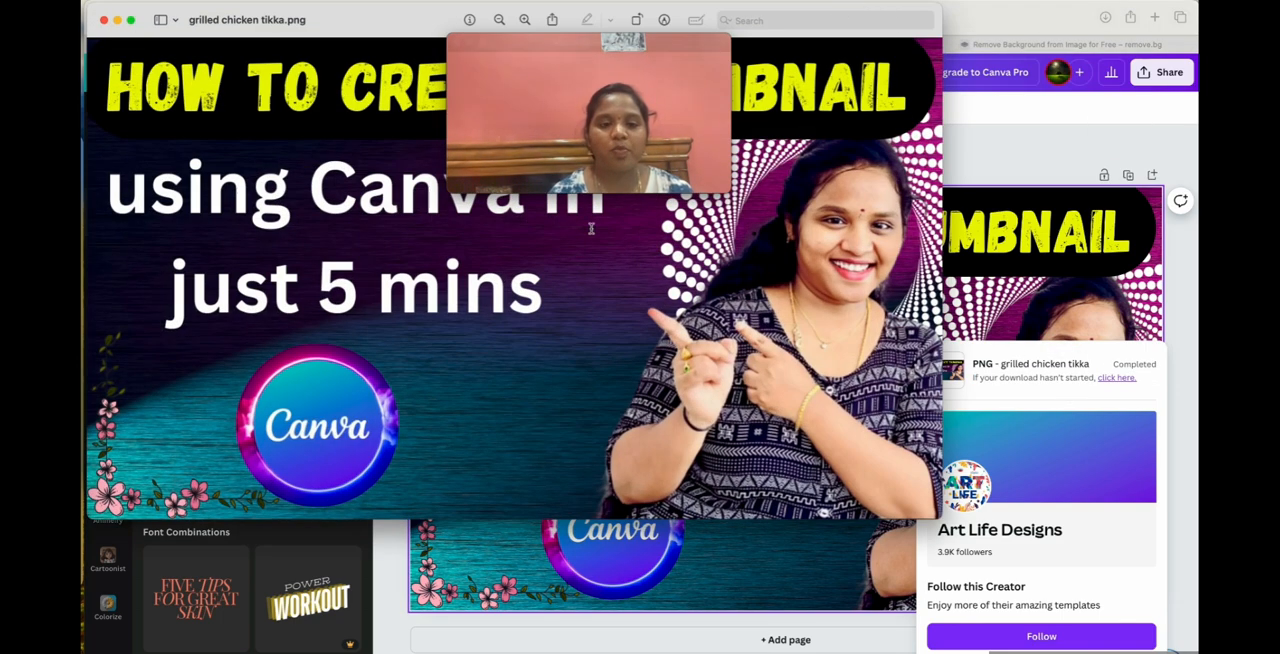
# Close the preview of the downloaded image and dismiss the completed-download notice.
pyautogui.click(104, 19)
pyautogui.moveTo(567, 42); pyautogui.dragTo(1034, 24)
pyautogui.click(736, 643)
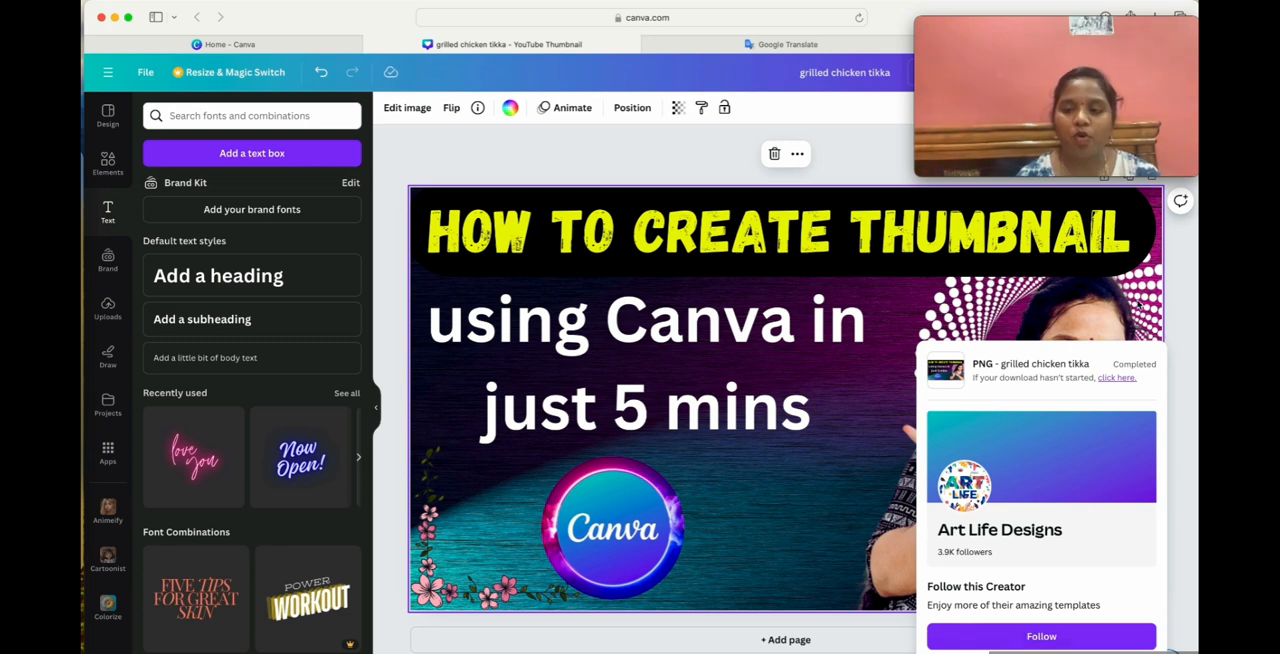
pyautogui.click(766, 575)
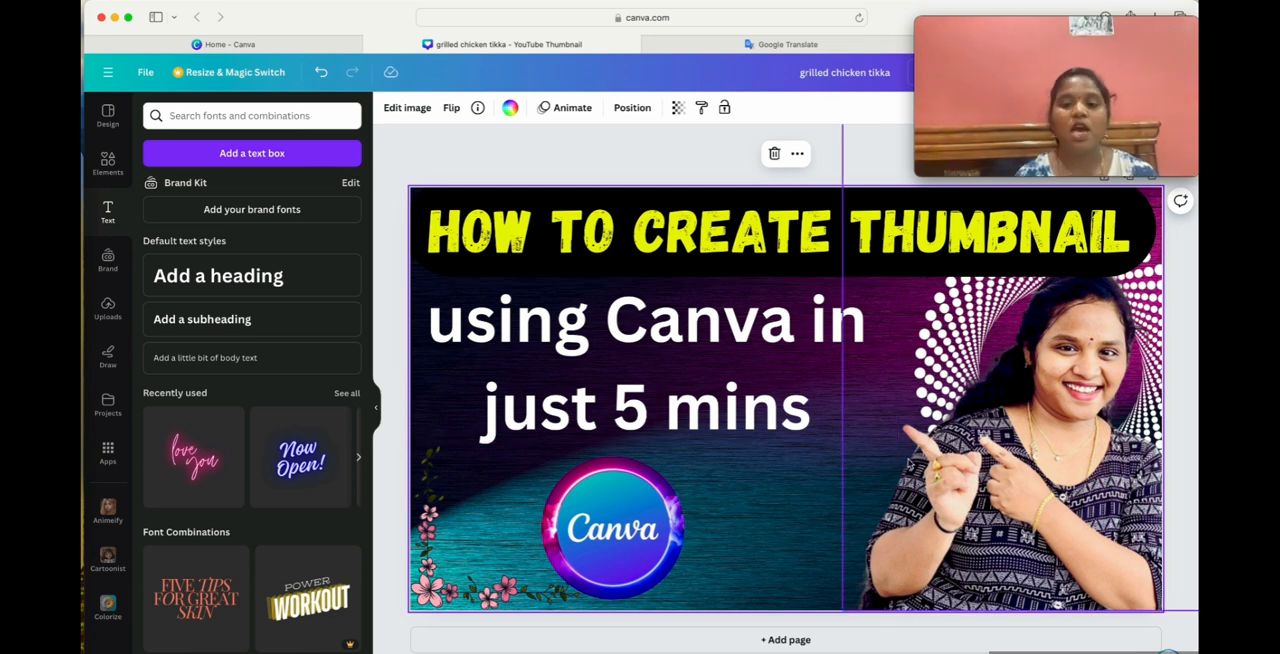
# Deselect the page and capture a screenshot of exactly the thumbnail area.
pyautogui.click(528, 143)
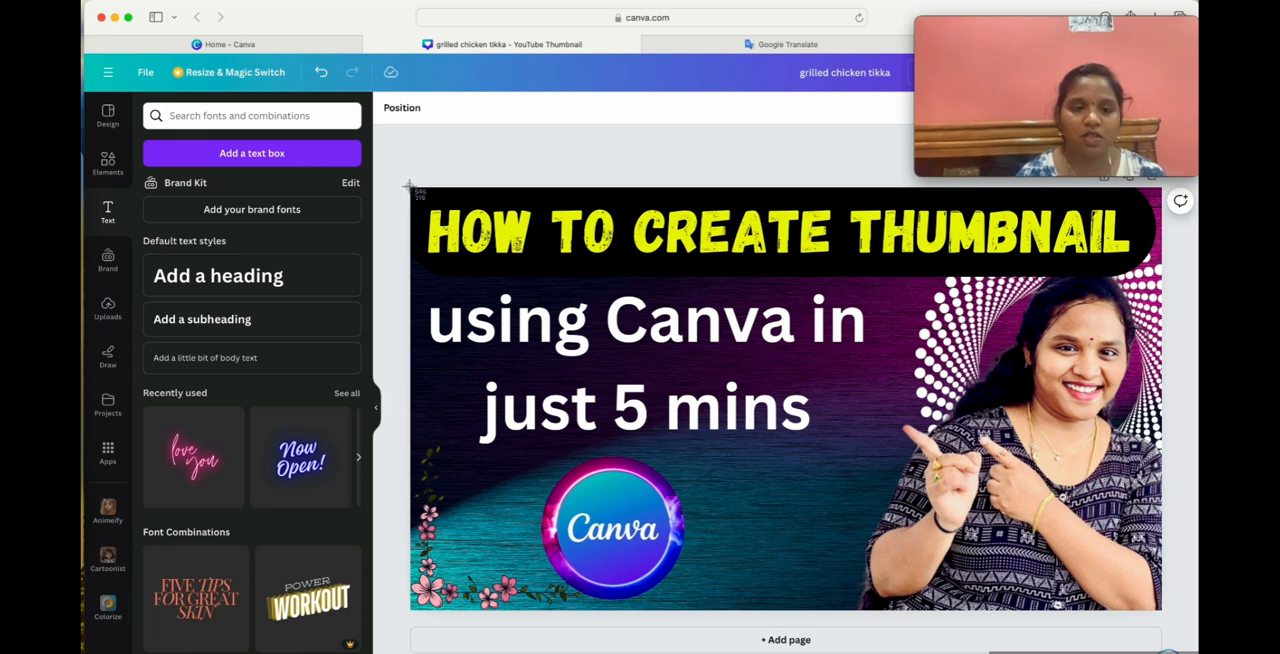
pyautogui.moveTo(409, 186); pyautogui.dragTo(1162, 612)
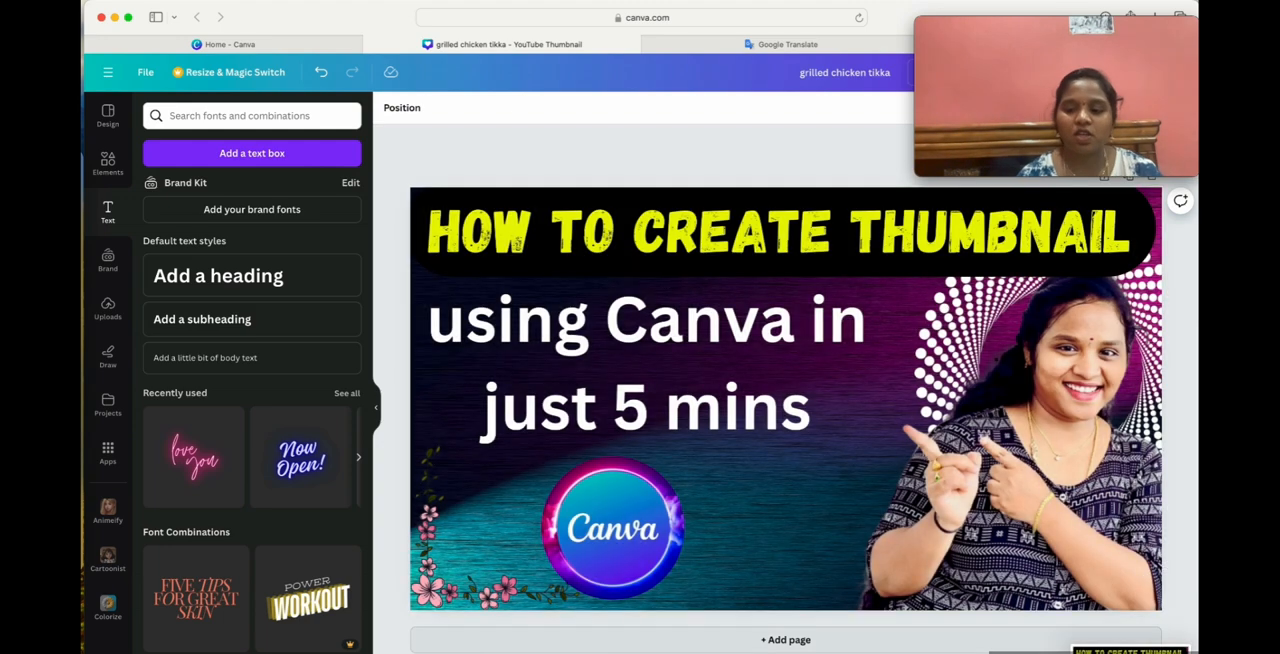
# Try placing the captured screenshot on the page, shift it toward the lower right corner, and delete it.
pyautogui.moveTo(1122, 652); pyautogui.dragTo(912, 596)
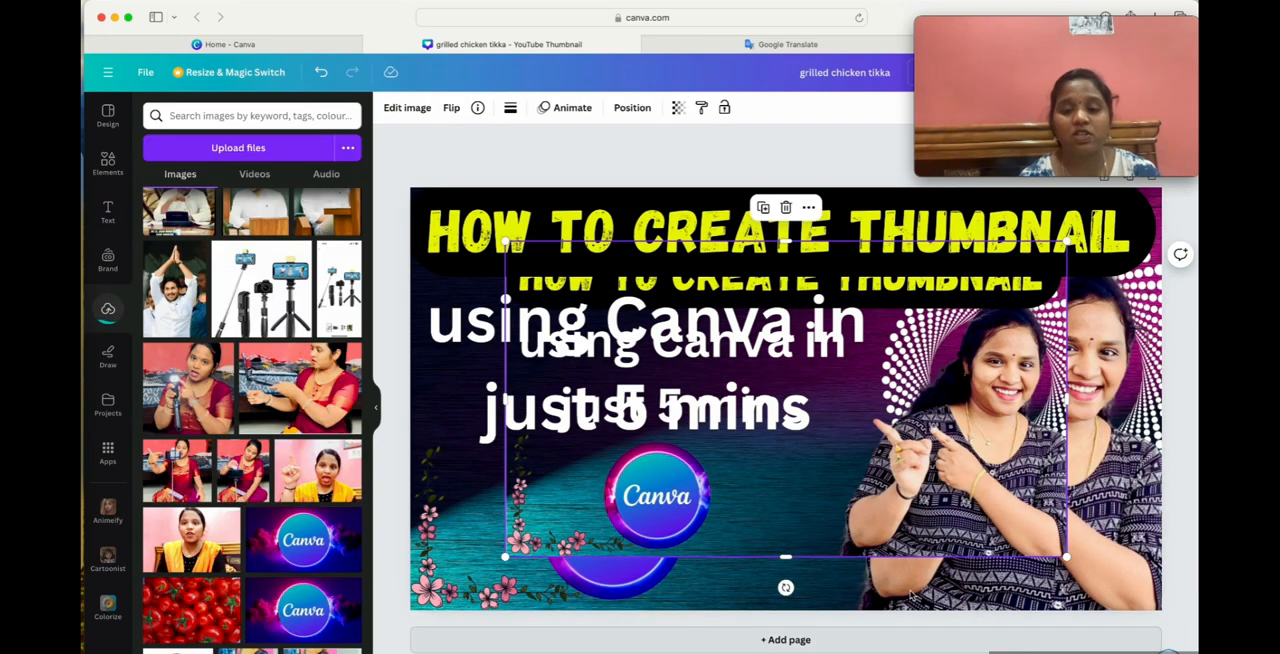
pyautogui.moveTo(847, 455); pyautogui.dragTo(934, 547)
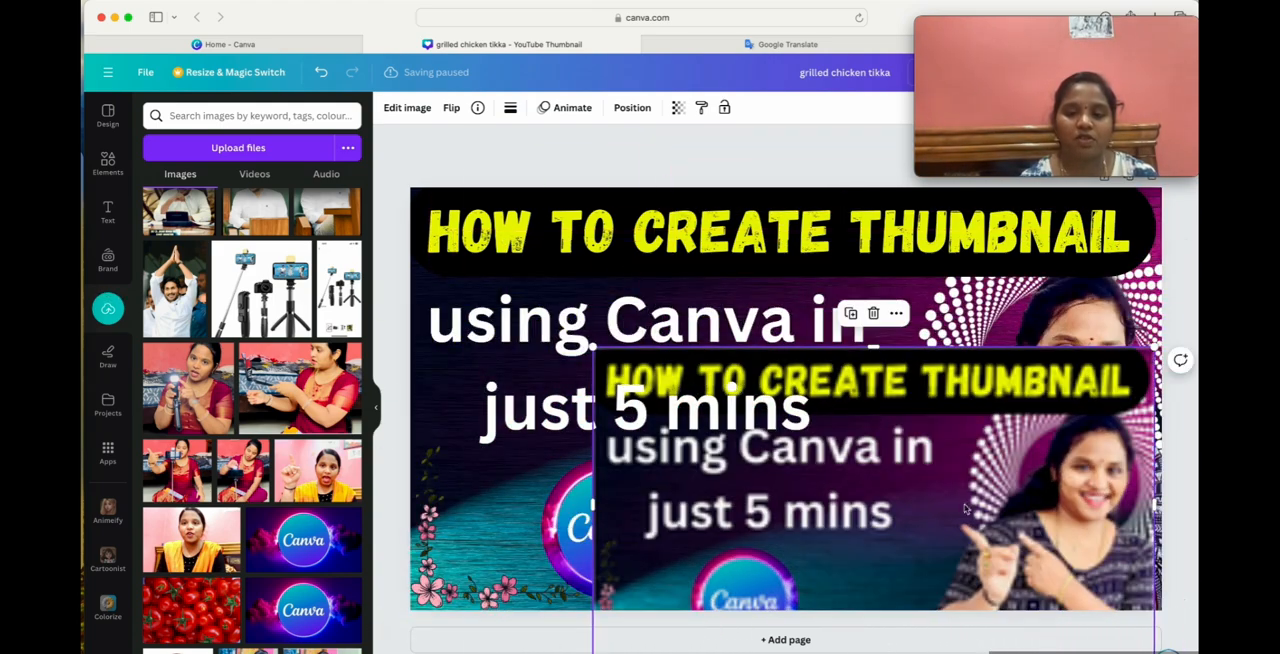
pyautogui.click(874, 314)
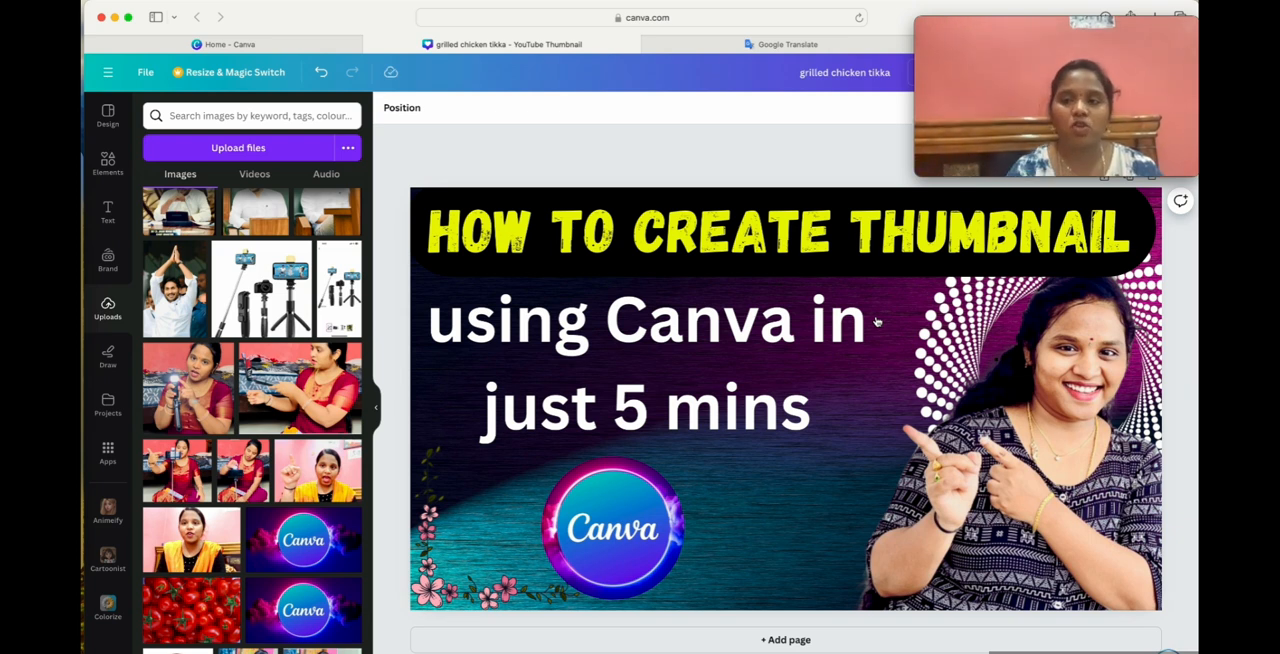